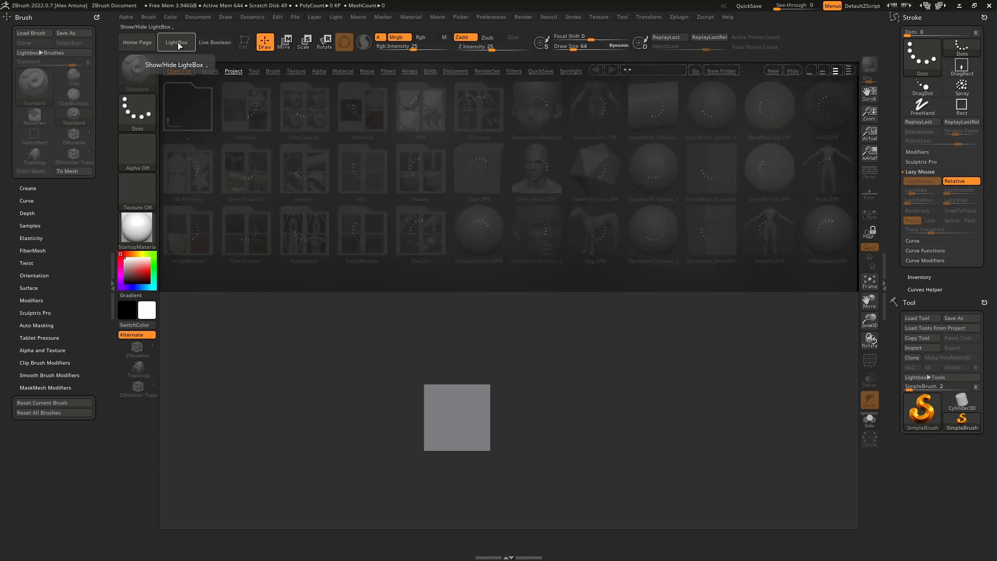
Step: Hide LightBox and choose the Sphere3D primitive as the current tool
left_click(176, 42)
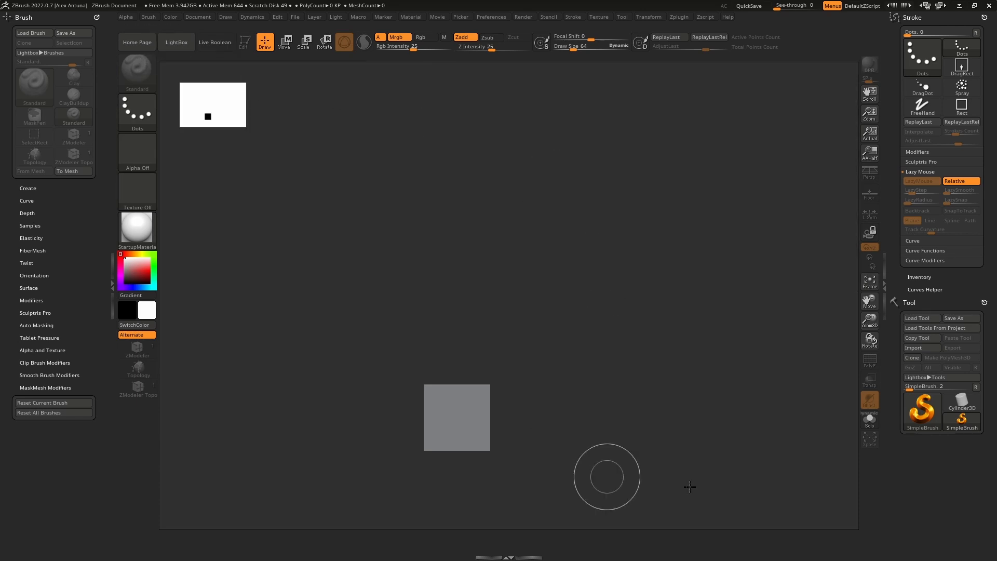
left_click(923, 416)
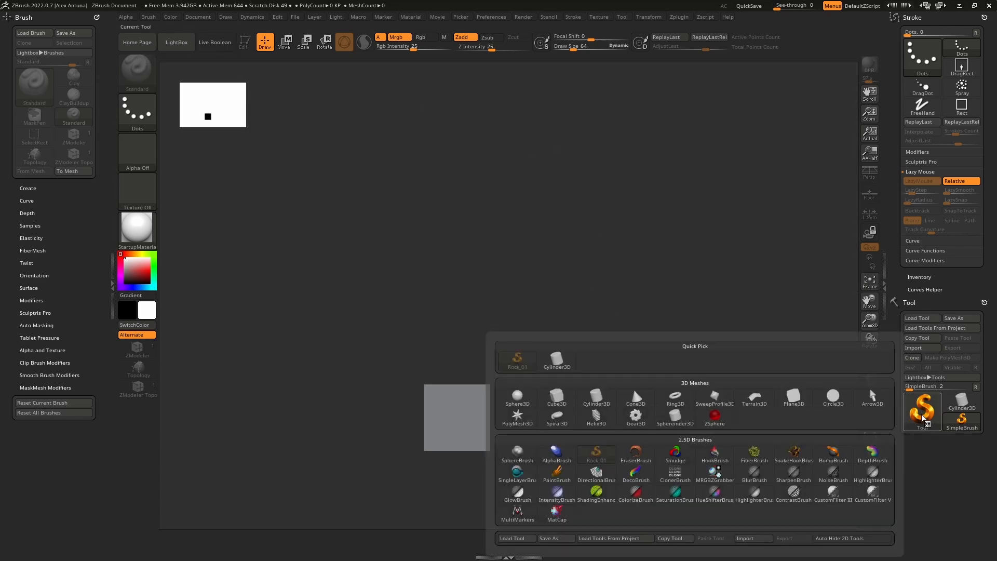
left_click(520, 400)
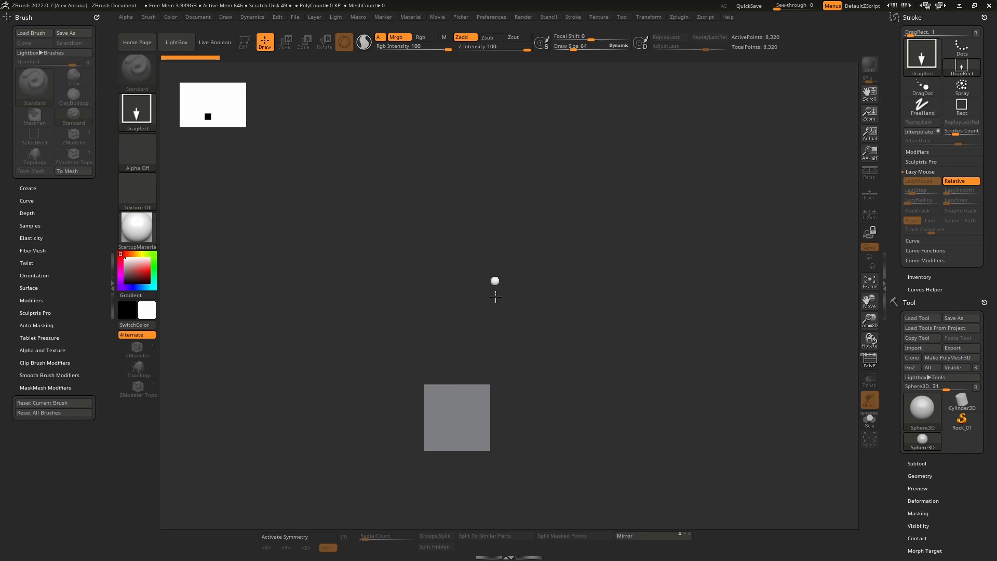
Step: Draw a sphere in the middle of the canvas, enter Edit mode and clear the leftover gray square
left_click_drag(494, 281, 490, 398)
key("t")
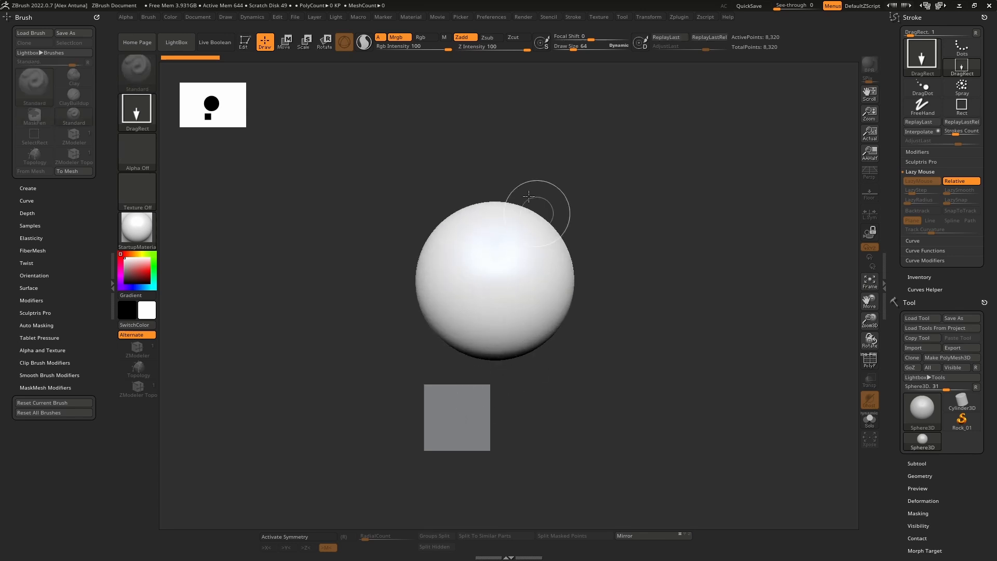
left_click(244, 43)
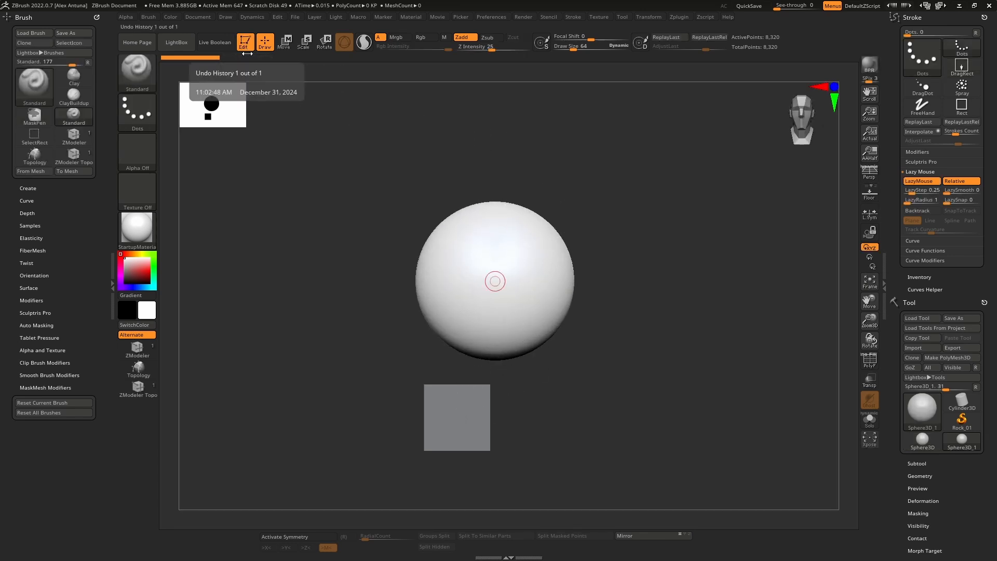
key("ctrl")
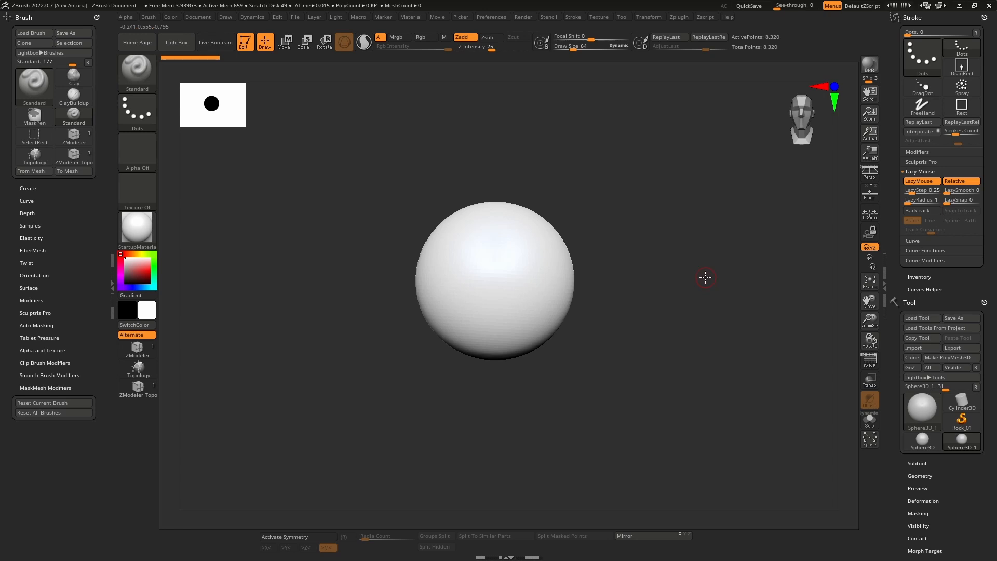
Step: Switch to the PureRef board of rock photos and toggle its always-on-top mode
key("super")
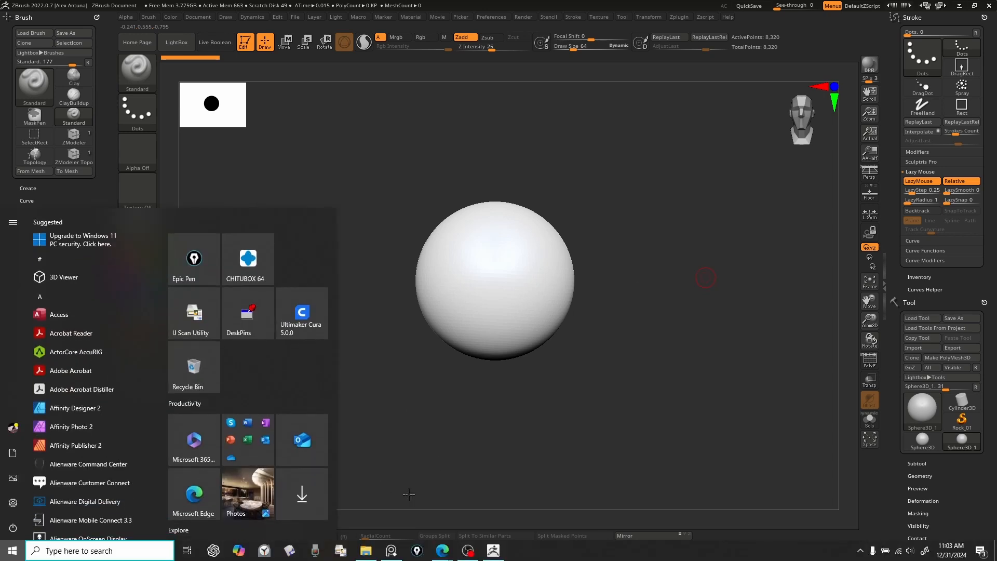
left_click(392, 551)
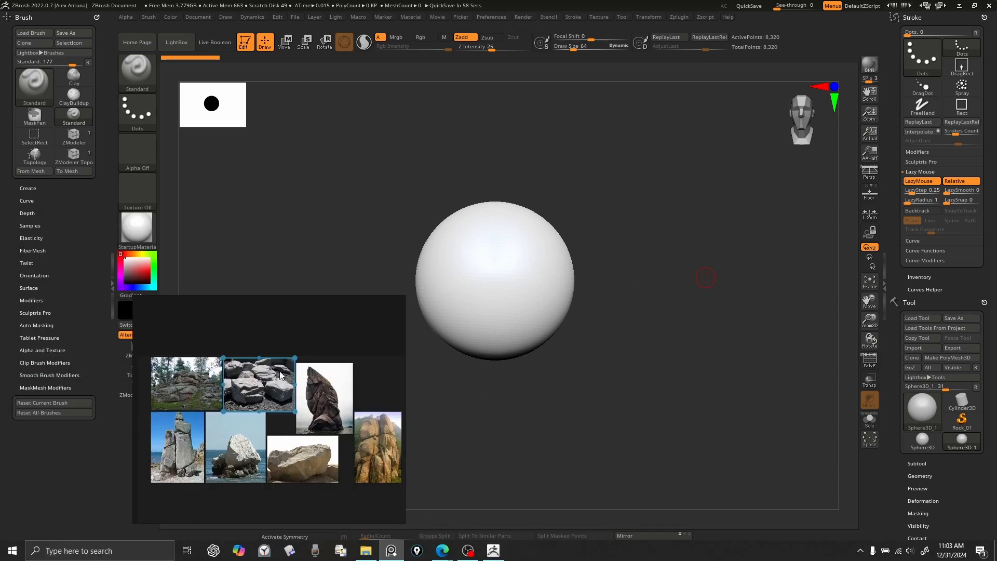
key("ctrl+shift+a")
key("ctrl+shift+a")
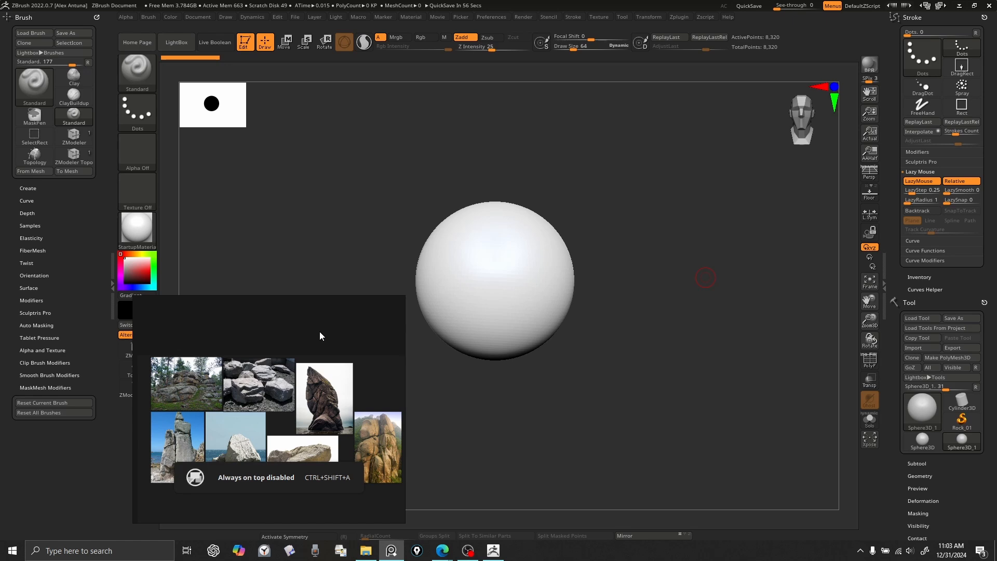
Step: Examine the overall shapes, flat planes and cracks in the rock reference photos, and move the board off the canvas
scroll(210, 398, "up", 5)
scroll(210, 397, "down", 3)
middle_click_drag(210, 397, 272, 399)
scroll(261, 400, "up", 5)
scroll(284, 390, "down", 3)
middle_click_drag(292, 445, 264, 369)
scroll(230, 451, "up", 3)
middle_click_drag(230, 451, 266, 401)
scroll(266, 401, "down", 2)
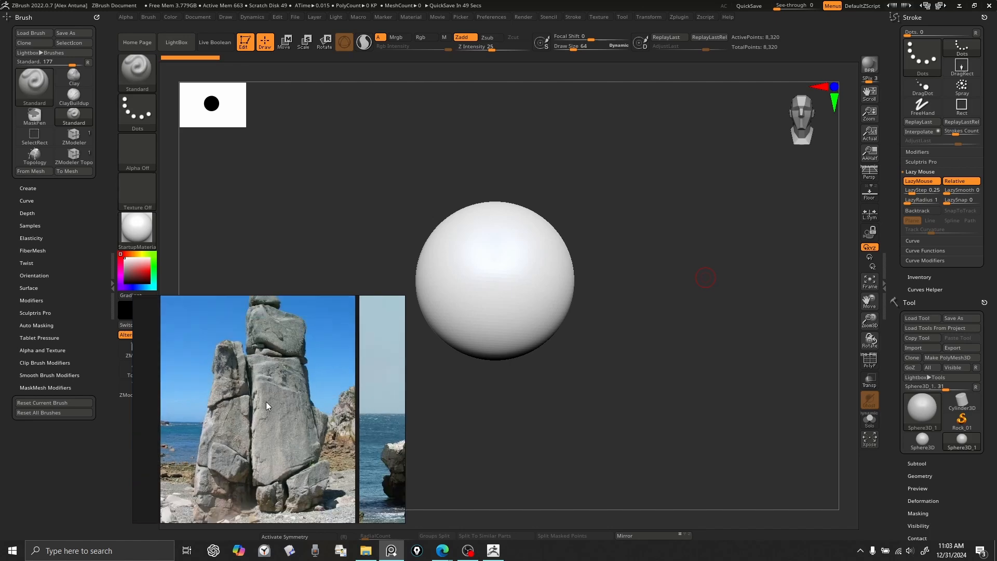
scroll(285, 425, "down", 2)
middle_click_drag(392, 432, 253, 417)
scroll(269, 415, "up", 2)
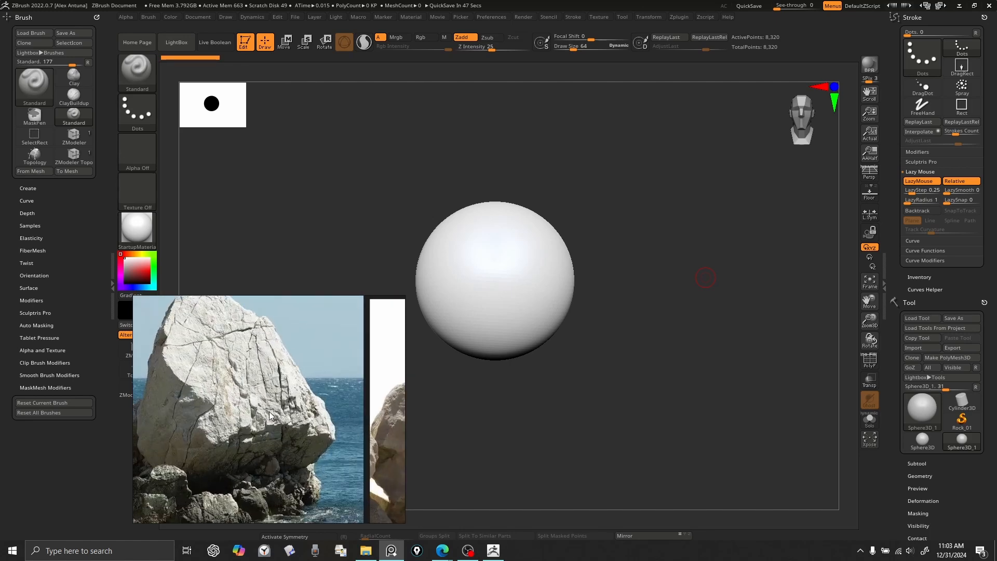
scroll(266, 409, "down", 1)
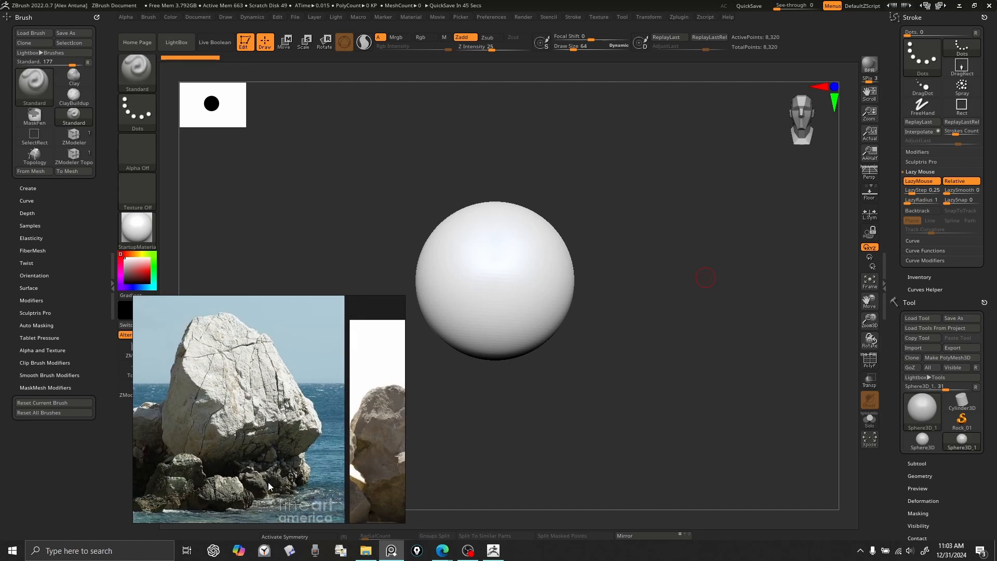
scroll(273, 475, "down", 1)
middle_click_drag(295, 455, 204, 448)
scroll(271, 453, "down", 3)
middle_click_drag(324, 409, 314, 413)
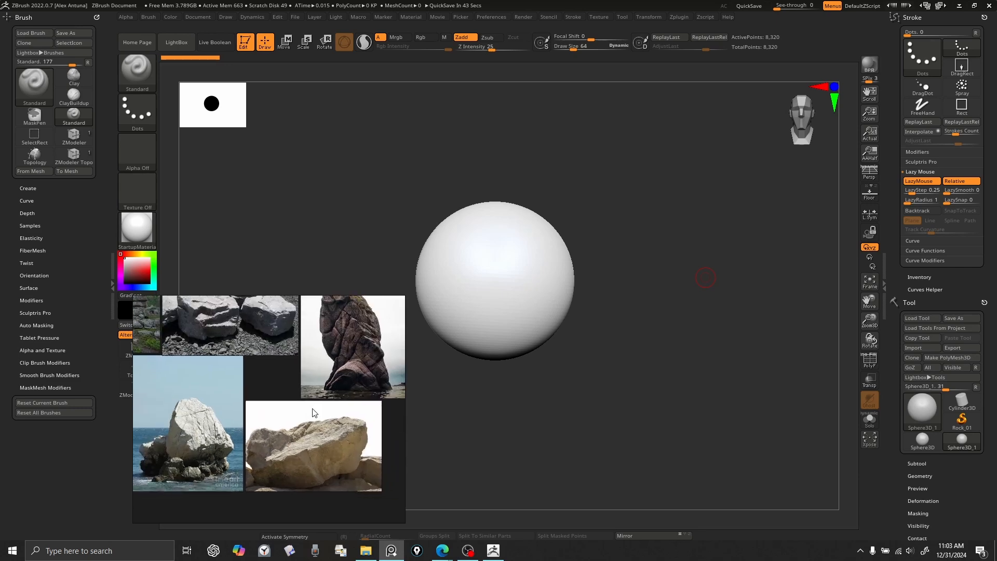
scroll(292, 390, "up", 1)
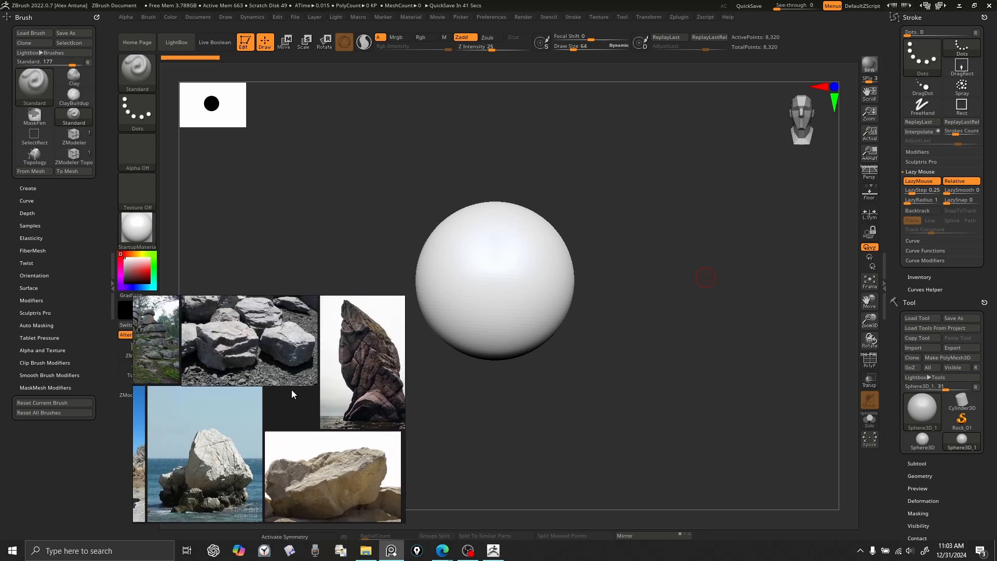
scroll(292, 390, "up", 3)
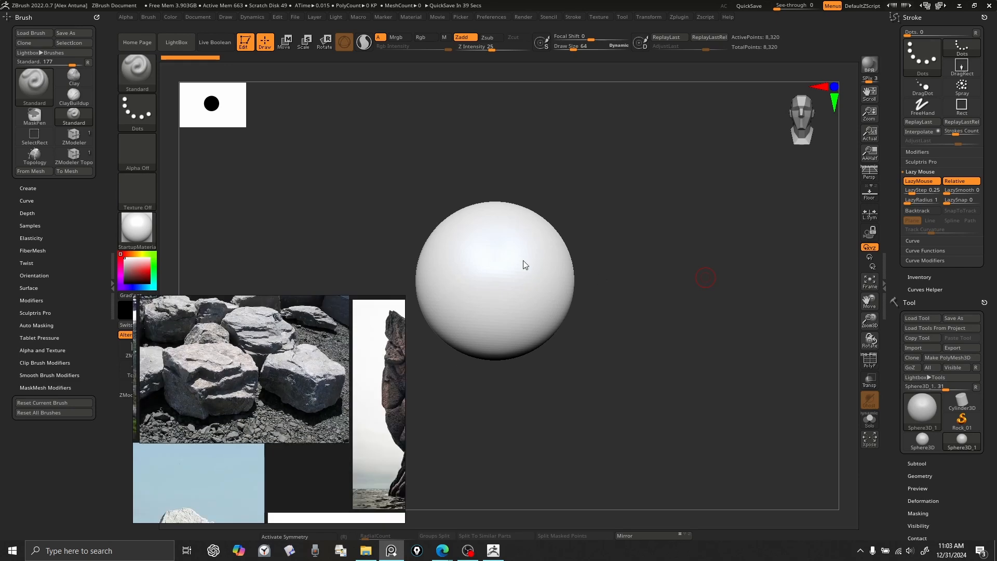
right_click_drag(285, 369, 996, 292)
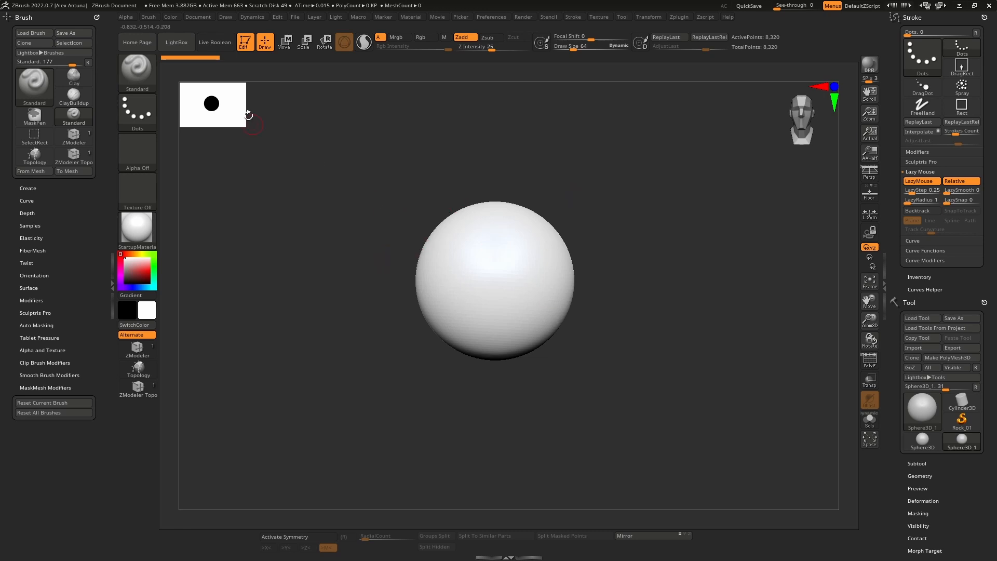
Step: Choose the ClipCurve brush and try to clip off the upper part of the sphere primitive
left_click(147, 73, "ctrl+shift")
left_click(271, 123)
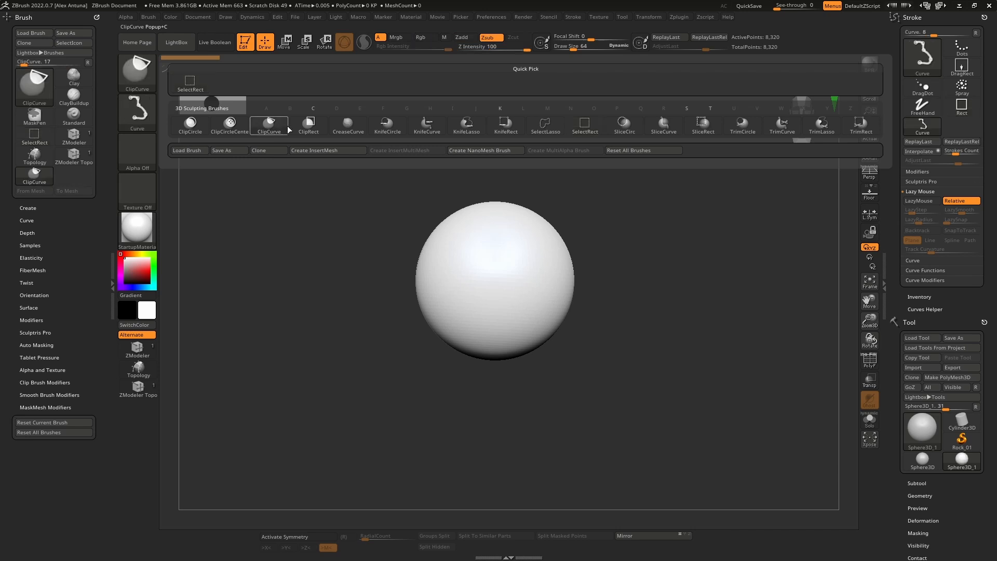
left_click_drag(348, 229, 641, 220, "ctrl+shift")
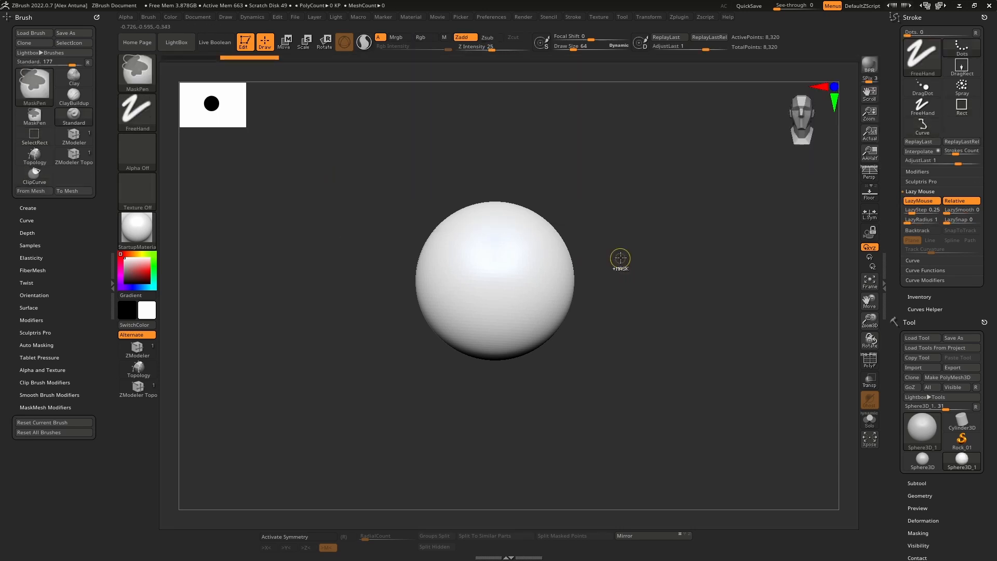
key("ctrl+z")
key("space")
left_click_drag(620, 254, 630, 228, "shift")
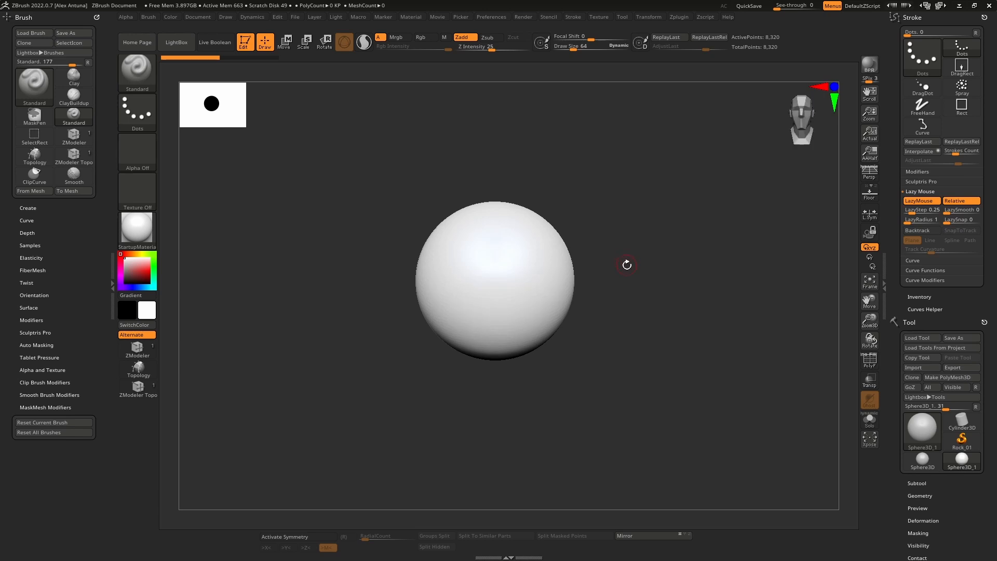
Step: Convert the sphere to a PolyMesh3D and clip its top and bottom flat with straight ClipCurve cuts
left_click(954, 379)
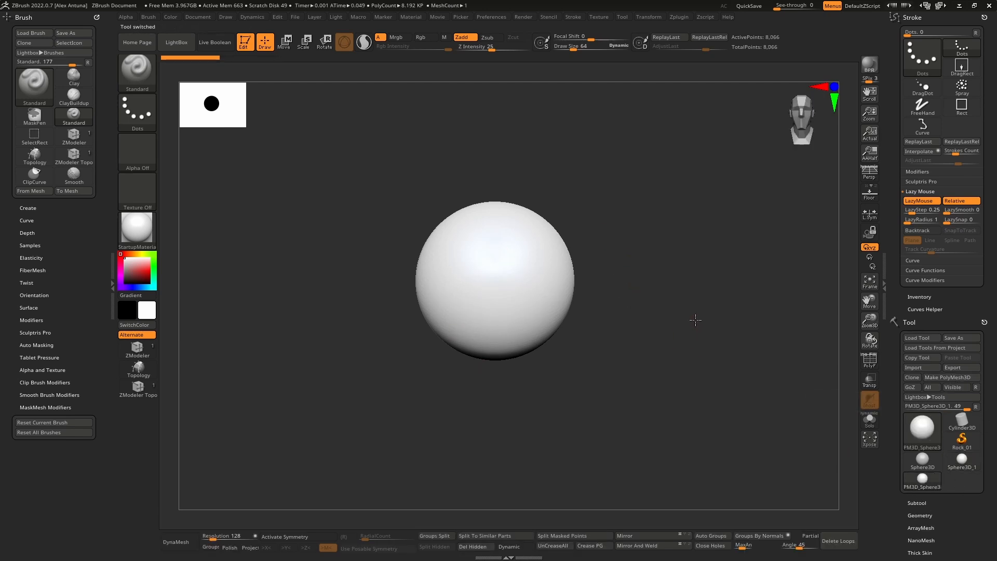
key("ctrl+shift")
left_click_drag(325, 226, 684, 225, "ctrl+shift")
mouse_move(671, 293)
left_mouse_down("ctrl+shift")
mouse_move(331, 294)
mouse_move(325, 319)
left_mouse_up("ctrl+shift")
mouse_move(517, 263)
left_mouse_down()
mouse_move(527, 350)
mouse_move(570, 265)
mouse_move(557, 332)
mouse_move(561, 267)
left_mouse_up()
key("ctrl+shift")
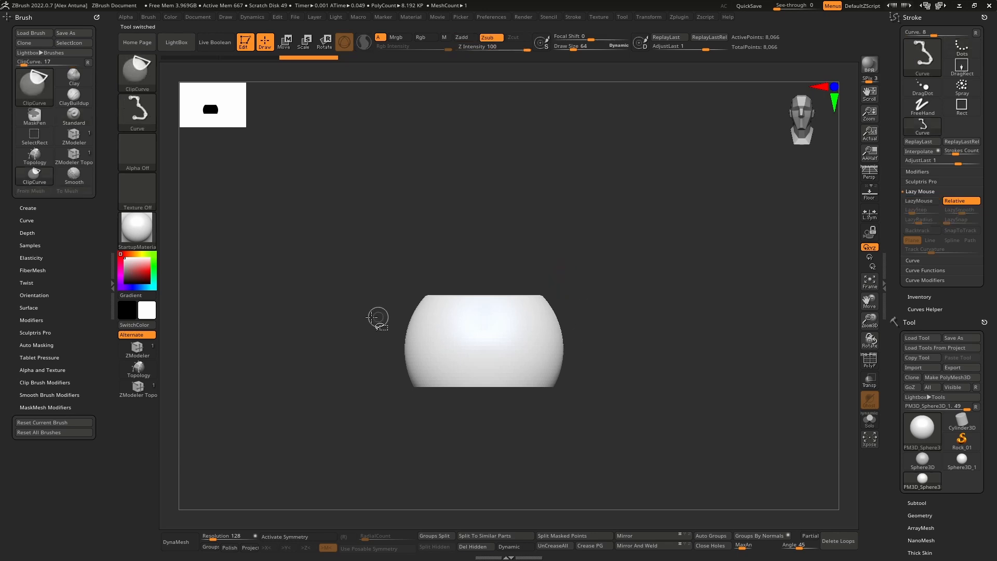
left_click_drag(381, 314, 685, 310, "ctrl+shift")
Step: Clip the round sides of the flattened sphere with angled straight cuts into an irregular polygonal outline seen from above
mouse_move(598, 283)
left_mouse_down()
mouse_move(595, 390)
mouse_move(617, 348)
mouse_move(647, 392)
left_mouse_up()
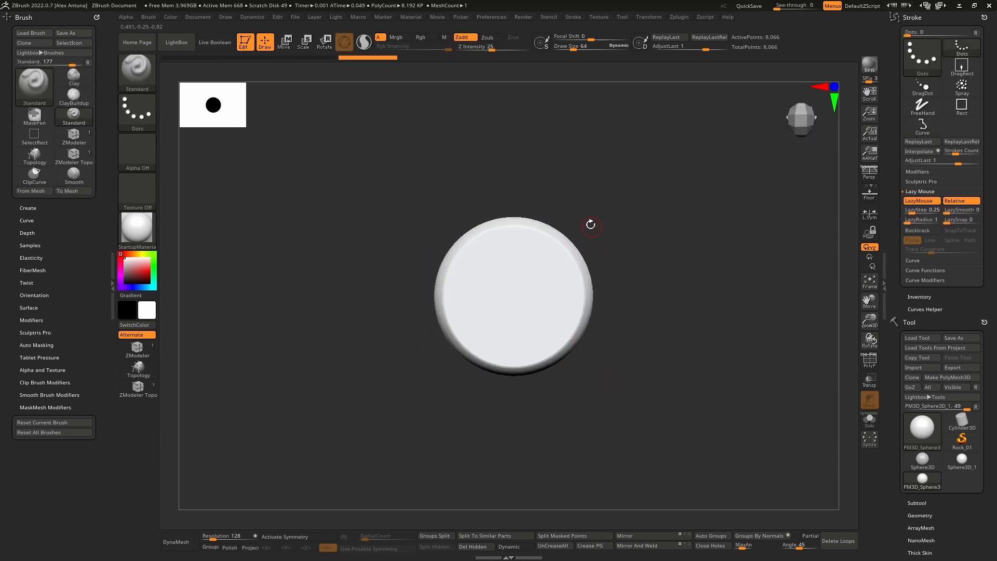
key("ctrl+shift")
left_click_drag(578, 190, 581, 308, "ctrl+shift")
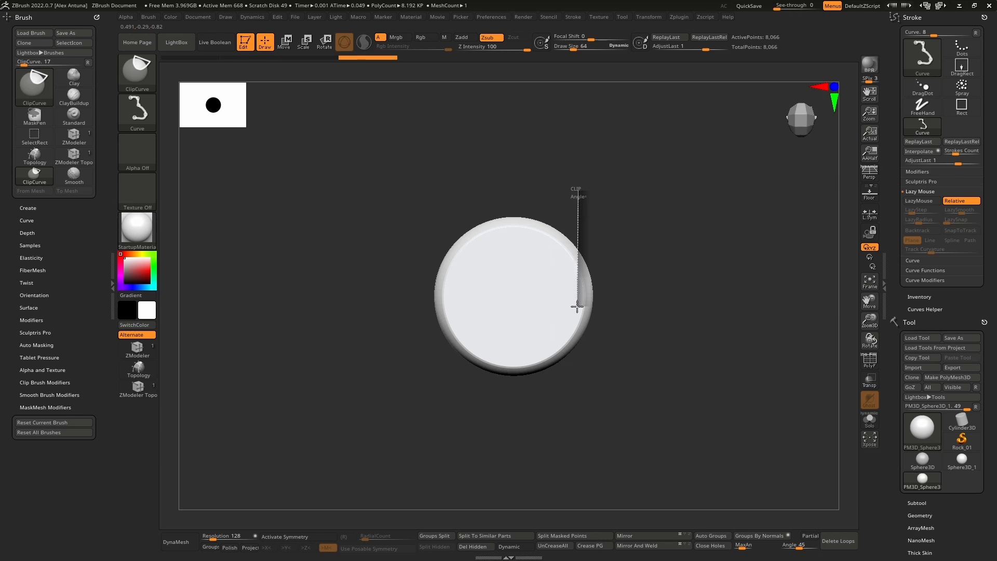
left_click_drag(548, 362, 509, 176, "ctrl+shift")
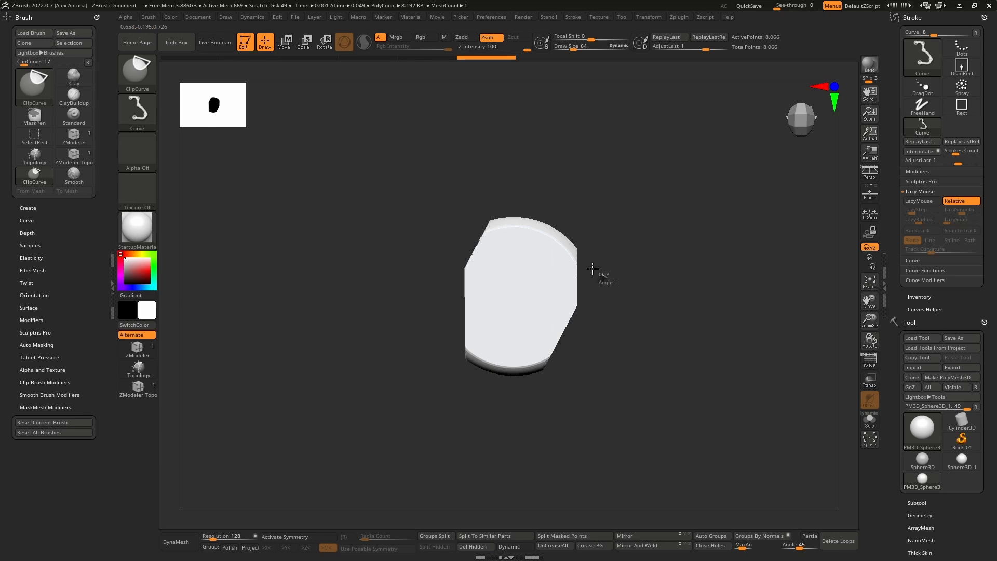
left_click_drag(593, 268, 617, 278, "ctrl+shift")
key("ctrl+z")
left_click_drag(611, 368, 514, 353, "ctrl+shift")
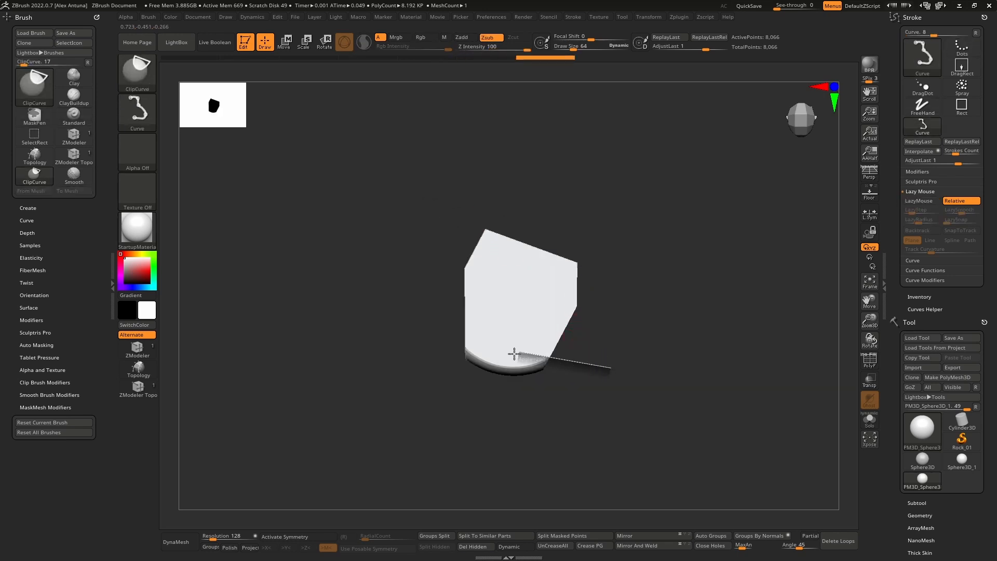
left_click_drag(429, 339, 428, 340, "ctrl+shift")
Step: Clip the block's flat top at slight slopes and cut off its lower corners at an angle in the front view
left_click_drag(575, 358, 571, 296)
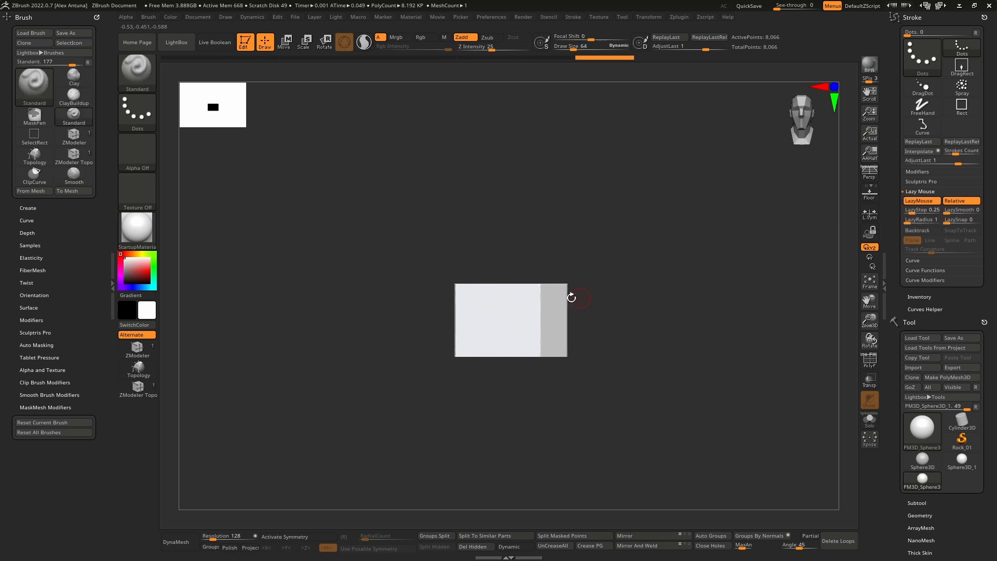
left_click_drag(371, 308, 522, 291, "ctrl+shift")
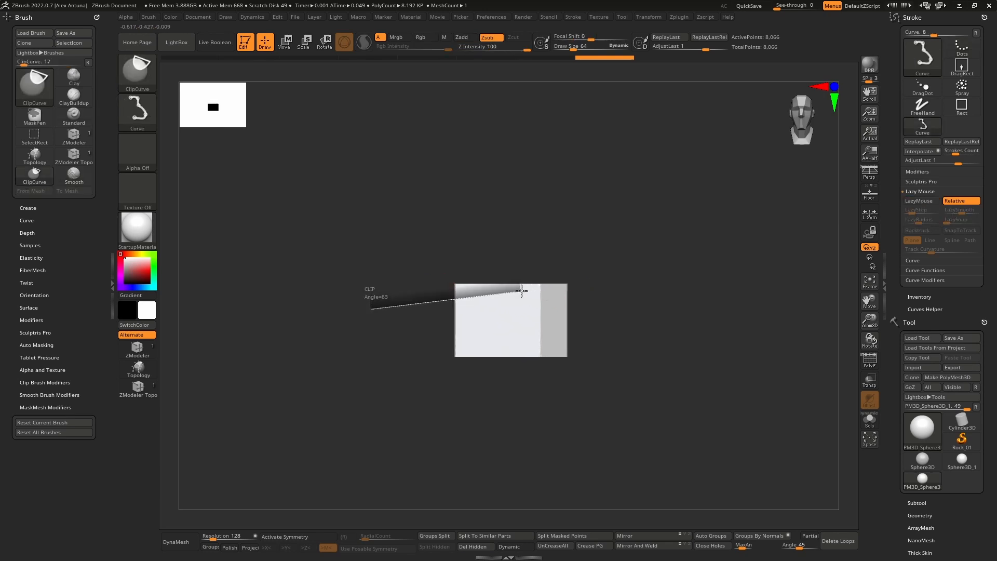
left_click_drag(603, 294, 603, 294, "ctrl+shift")
mouse_move(626, 351)
left_mouse_down("ctrl+shift")
mouse_move(483, 350)
mouse_move(532, 352)
mouse_move(533, 381)
mouse_move(539, 353)
left_mouse_up("ctrl+shift")
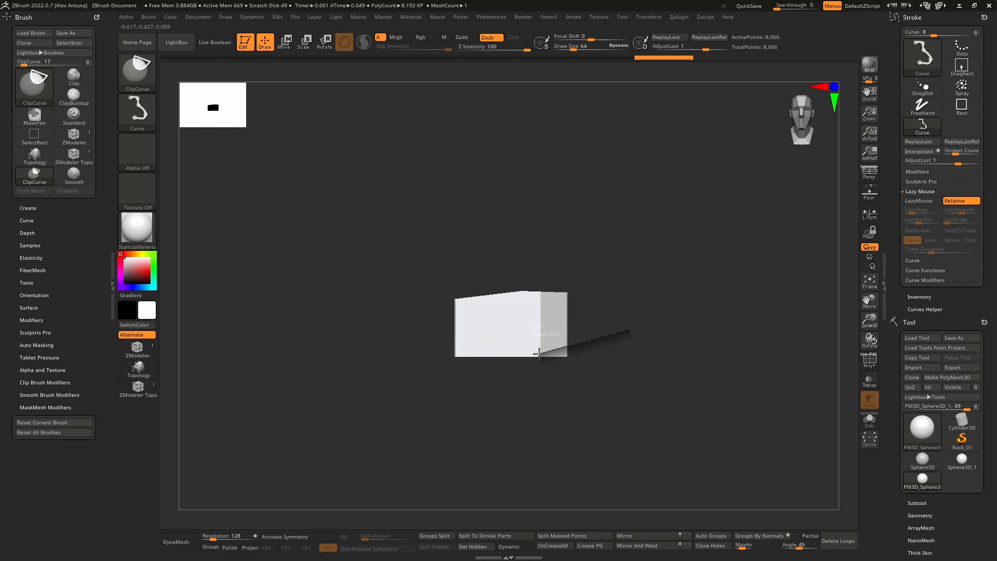
mouse_move(425, 343)
left_mouse_down("ctrl+shift")
mouse_move(401, 335)
mouse_move(561, 350)
mouse_move(559, 377)
mouse_move(516, 338)
mouse_move(479, 378)
mouse_move(469, 342)
mouse_move(495, 354)
left_mouse_up("ctrl+shift")
left_click_drag(423, 327, 414, 324, "ctrl+shift")
Step: Clip the block's remaining corners and edges from several angles to form an irregular, faceted boulder
mouse_move(492, 338)
left_mouse_down()
mouse_move(532, 300)
mouse_move(532, 319)
mouse_move(486, 347)
mouse_move(518, 281)
mouse_move(529, 290)
left_mouse_up()
right_click_drag(535, 312, 566, 366, "ctrl")
mouse_move(507, 322)
right_mouse_down("alt")
mouse_move(518, 308)
mouse_move(473, 286)
mouse_move(476, 301)
mouse_move(470, 260)
mouse_move(437, 305)
mouse_move(465, 314)
mouse_move(437, 276)
right_mouse_up("alt")
mouse_move(374, 377)
left_mouse_down("ctrl+shift")
mouse_move(491, 276)
mouse_move(486, 262)
left_mouse_up("ctrl+shift")
mouse_move(486, 261)
right_mouse_down()
mouse_move(494, 296)
mouse_move(486, 285)
mouse_move(503, 276)
mouse_move(497, 251)
right_mouse_up()
mouse_move(337, 347)
left_mouse_down("ctrl+shift")
mouse_move(474, 260)
mouse_move(475, 206)
left_mouse_up("ctrl+shift")
mouse_move(483, 234)
right_mouse_down()
mouse_move(531, 311)
mouse_move(521, 330)
mouse_move(494, 319)
mouse_move(514, 324)
mouse_move(488, 339)
mouse_move(434, 338)
mouse_move(467, 256)
mouse_move(461, 225)
mouse_move(485, 260)
right_mouse_up()
mouse_move(470, 253)
left_mouse_down("ctrl+shift")
mouse_move(543, 387)
mouse_move(550, 367)
left_mouse_up("ctrl+shift")
mouse_move(581, 412)
right_mouse_down()
mouse_move(541, 358)
mouse_move(556, 338)
mouse_move(578, 242)
right_mouse_up()
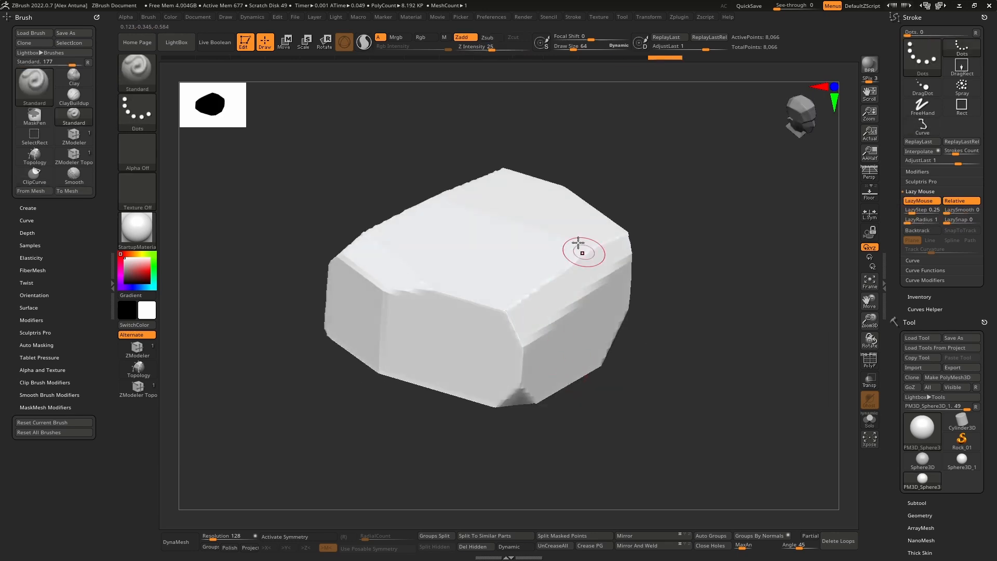
Step: Divide the boulder mesh twice to subdivision level 3 with smoothing on
right_click_drag(552, 335, 557, 239)
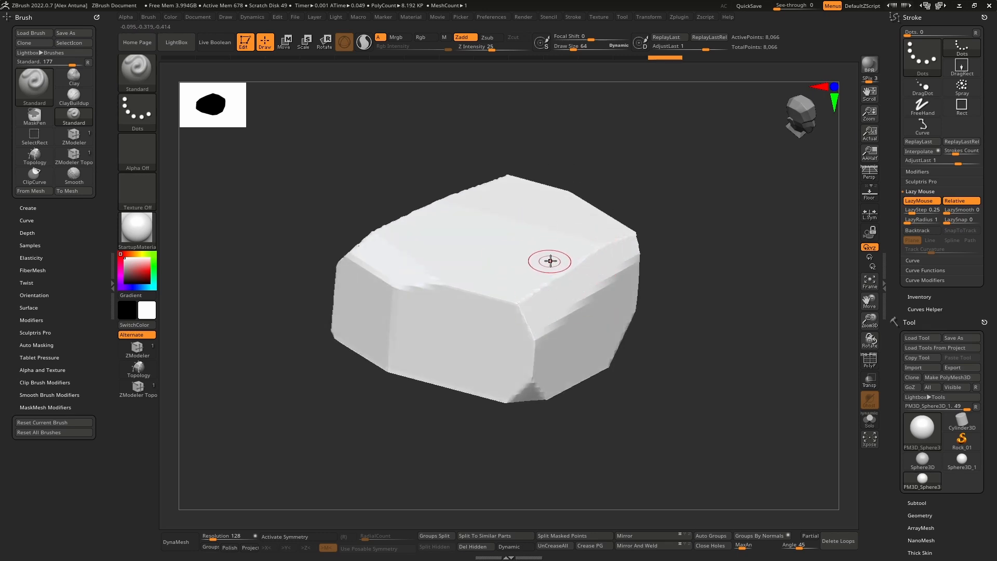
left_click_drag(909, 522, 906, 463)
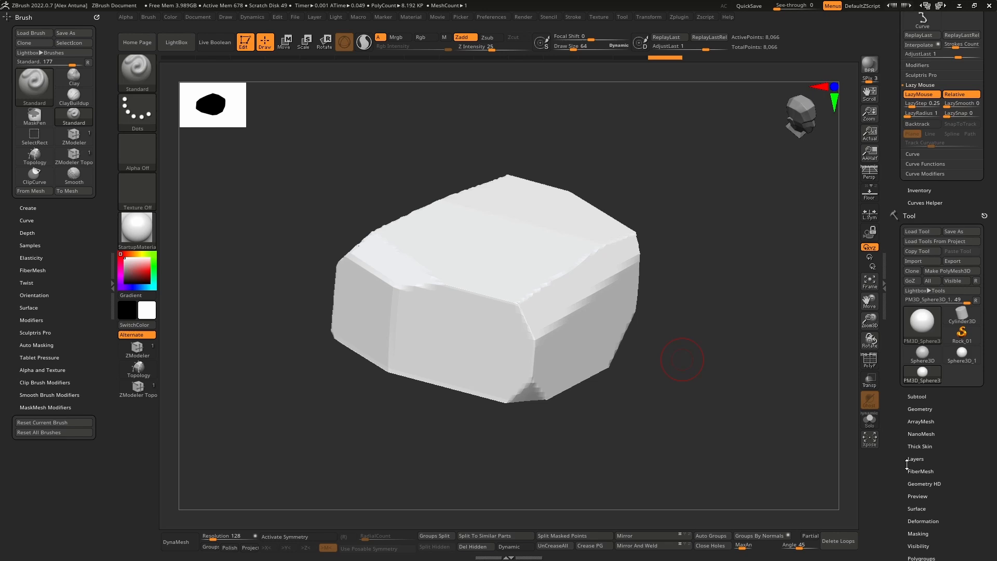
left_click(920, 409)
left_click(924, 337)
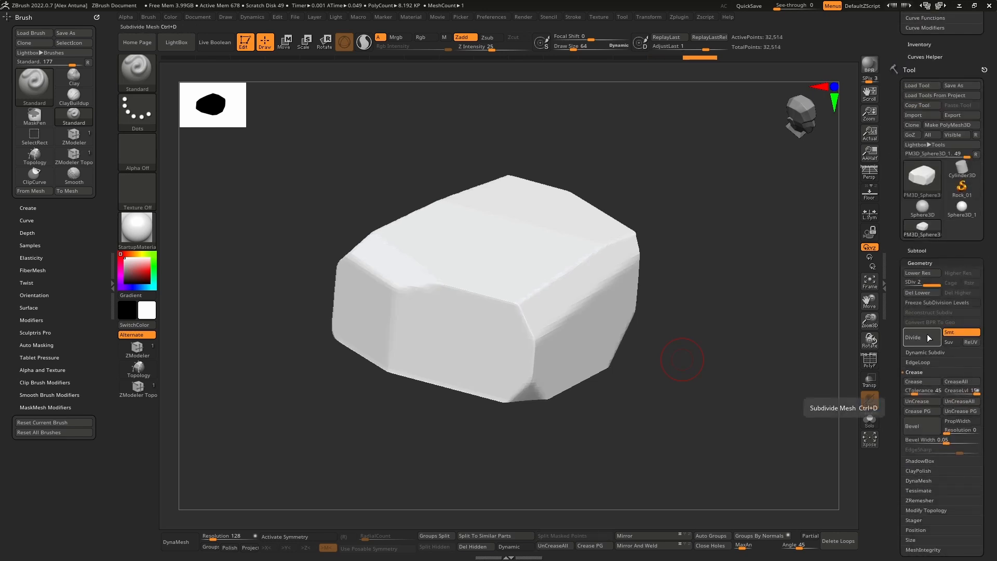
left_click(931, 340)
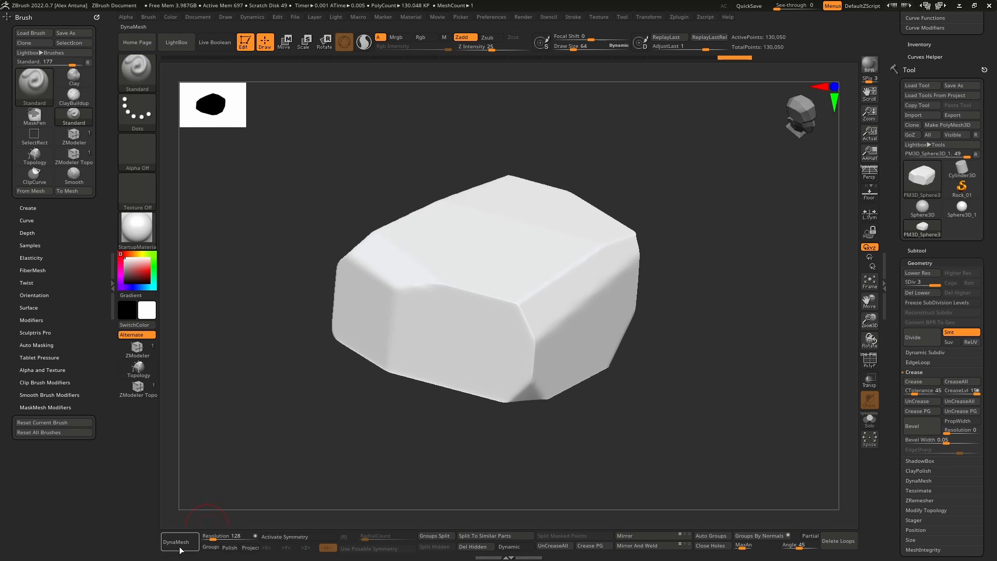
Step: Clip more edges of the subdivided boulder with ClipCurve to add further planar facets
mouse_move(637, 291)
left_mouse_down()
mouse_move(608, 314)
mouse_move(570, 305)
mouse_move(592, 260)
left_mouse_up()
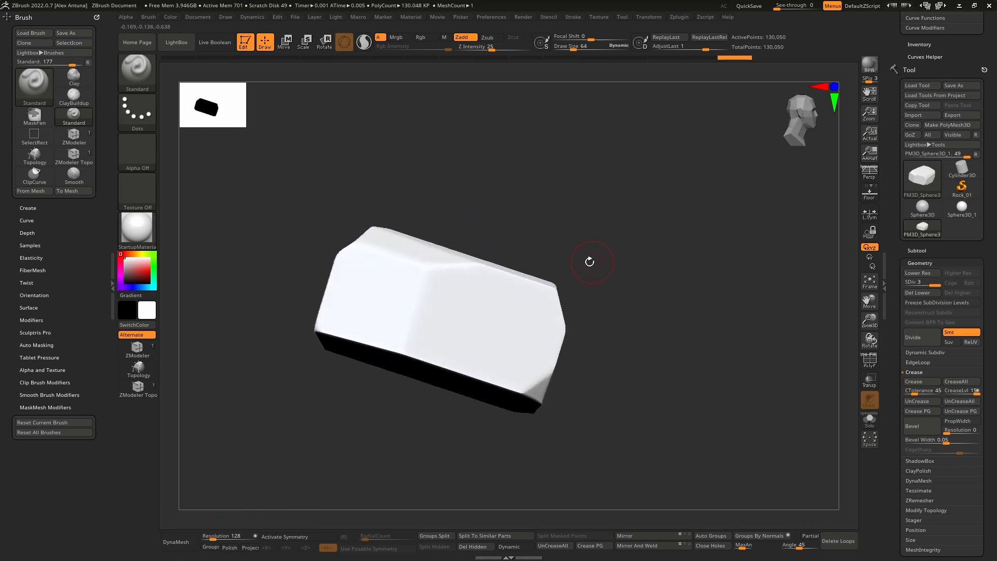
left_click_drag(530, 233, 579, 357, "ctrl+shift")
left_click_drag(596, 361, 556, 396)
left_click_drag(597, 334, 486, 411, "ctrl+shift")
mouse_move(598, 357)
left_mouse_down()
mouse_move(579, 323)
mouse_move(541, 338)
mouse_move(574, 336)
left_mouse_up()
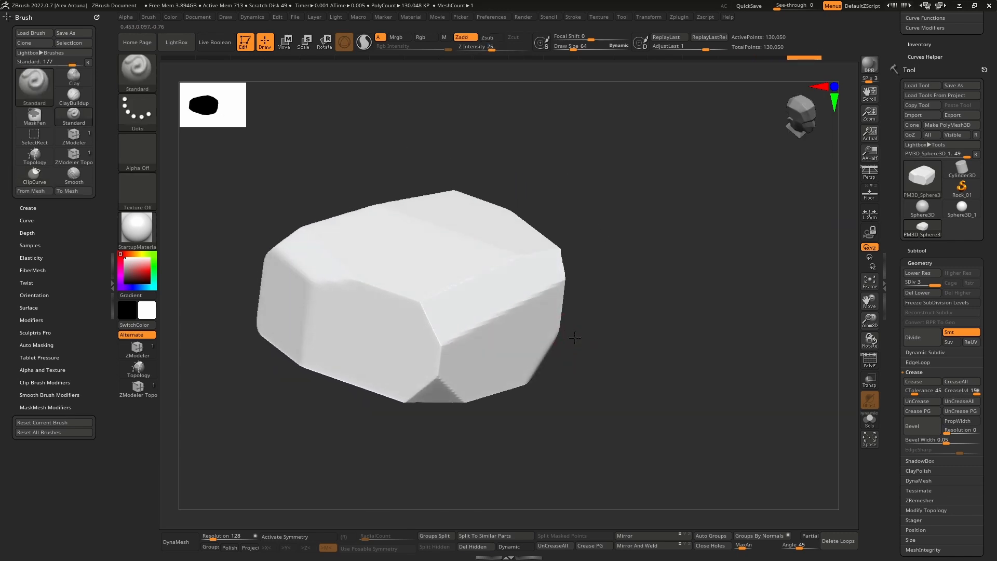
Step: Clip off the boulder's protruding side corner with a vertical ClipCurve cut
left_click_drag(585, 297, 505, 411, "ctrl+shift")
mouse_move(527, 281)
right_mouse_down()
mouse_move(499, 276)
mouse_move(517, 265)
right_mouse_up()
left_click_drag(521, 188, 594, 294, "ctrl+shift")
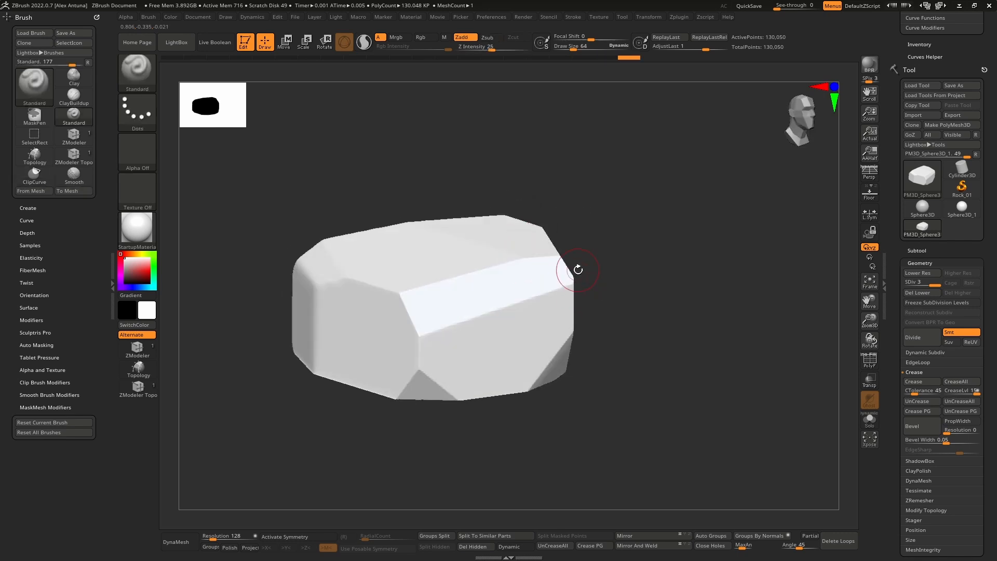
mouse_move(574, 270)
right_mouse_down()
mouse_move(544, 287)
mouse_move(570, 229)
right_mouse_up()
mouse_move(597, 295)
right_mouse_down()
mouse_move(575, 301)
mouse_move(610, 314)
mouse_move(586, 336)
mouse_move(598, 242)
right_mouse_up()
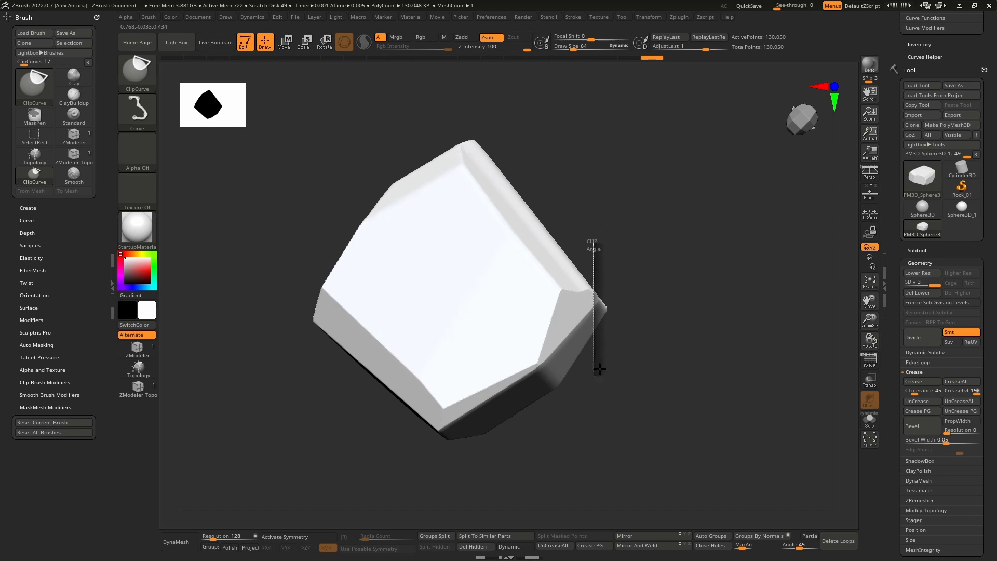
left_click_drag(600, 370, 598, 372, "ctrl+shift")
right_click_drag(601, 364, 597, 322)
Step: Clip the boulder's upper outer edges with slanted ClipCurve cuts at about 50 and 36 degrees
right_click_drag(520, 217, 540, 238, "alt")
left_click_drag(464, 225, 558, 272, "ctrl+shift")
right_click_drag(555, 270, 544, 292)
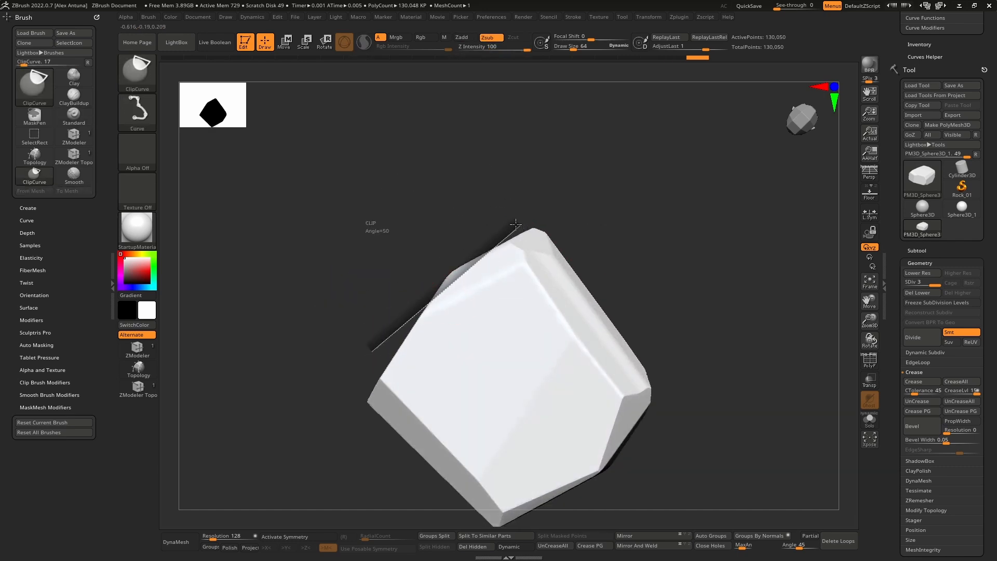
left_click_drag(483, 258, 500, 262, "ctrl+shift")
mouse_move(500, 262)
right_mouse_down()
mouse_move(479, 311)
mouse_move(512, 330)
mouse_move(560, 333)
mouse_move(500, 307)
mouse_move(496, 294)
mouse_move(402, 396)
right_mouse_up()
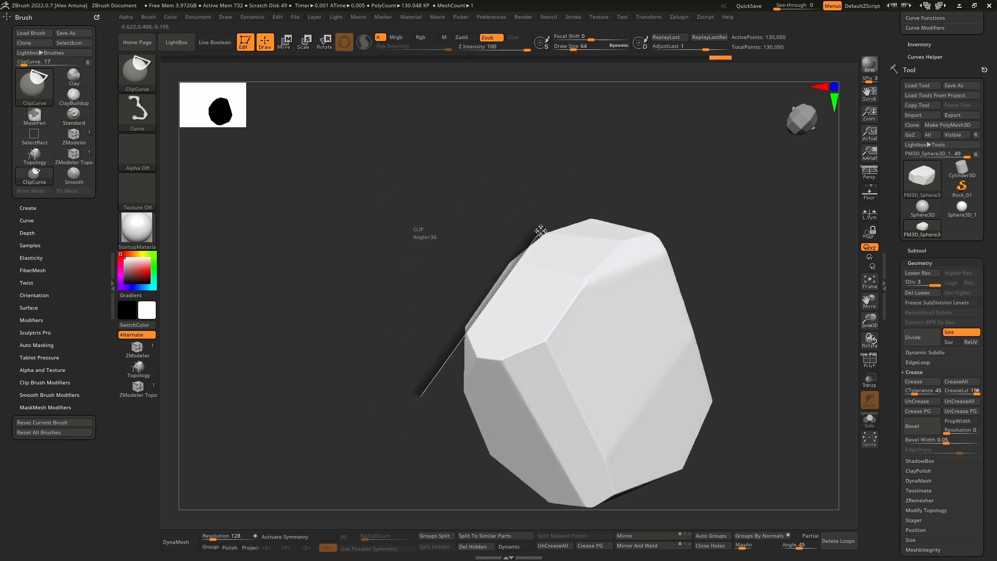
left_click_drag(541, 230, 540, 231, "ctrl+shift")
mouse_move(505, 220)
right_mouse_down()
mouse_move(553, 275)
mouse_move(494, 221)
right_mouse_up()
Step: Tilt the boulder and bevel the edges at its narrow lower end with steep ClipCurve cuts from two sides
mouse_move(419, 283)
left_mouse_down("ctrl+shift")
mouse_move(538, 218)
mouse_move(532, 203)
left_mouse_up("ctrl+shift")
mouse_move(533, 203)
right_mouse_down()
mouse_move(529, 250)
mouse_move(503, 301)
mouse_move(474, 294)
mouse_move(490, 350)
mouse_move(507, 314)
mouse_move(474, 303)
mouse_move(457, 321)
mouse_move(463, 345)
mouse_move(454, 326)
mouse_move(501, 395)
right_mouse_up()
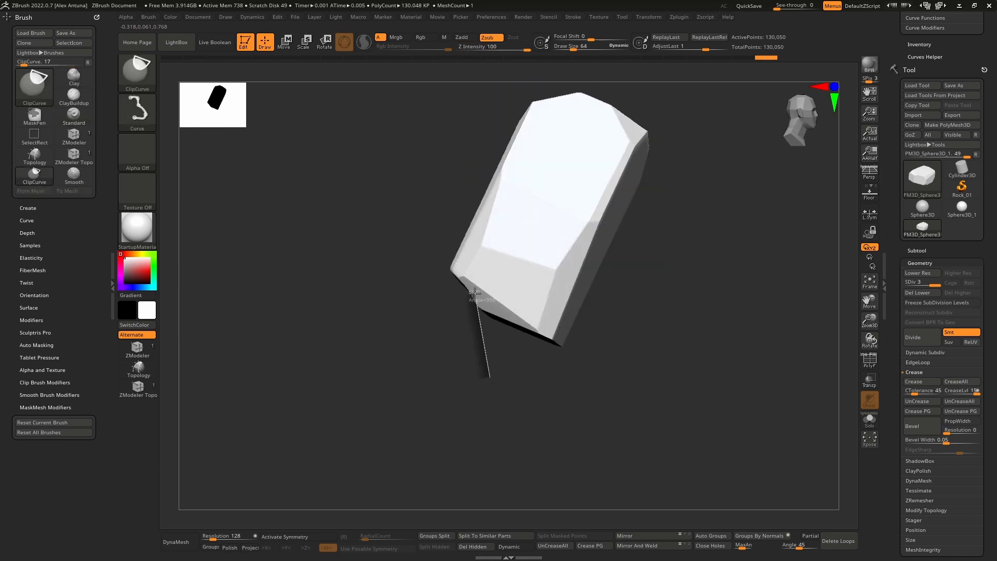
left_click_drag(419, 232, 421, 233, "ctrl+shift")
mouse_move(420, 234)
right_mouse_down()
mouse_move(492, 251)
mouse_move(485, 272)
mouse_move(519, 279)
mouse_move(509, 298)
mouse_move(549, 274)
right_mouse_up()
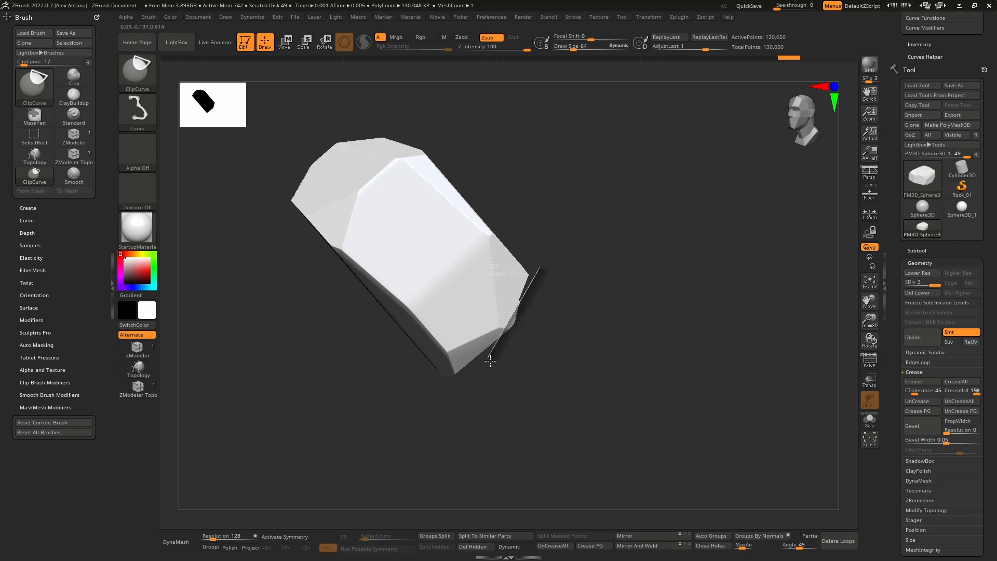
left_click_drag(490, 360, 492, 359, "ctrl+shift")
mouse_move(501, 343)
right_mouse_down()
mouse_move(480, 345)
mouse_move(507, 329)
right_mouse_up()
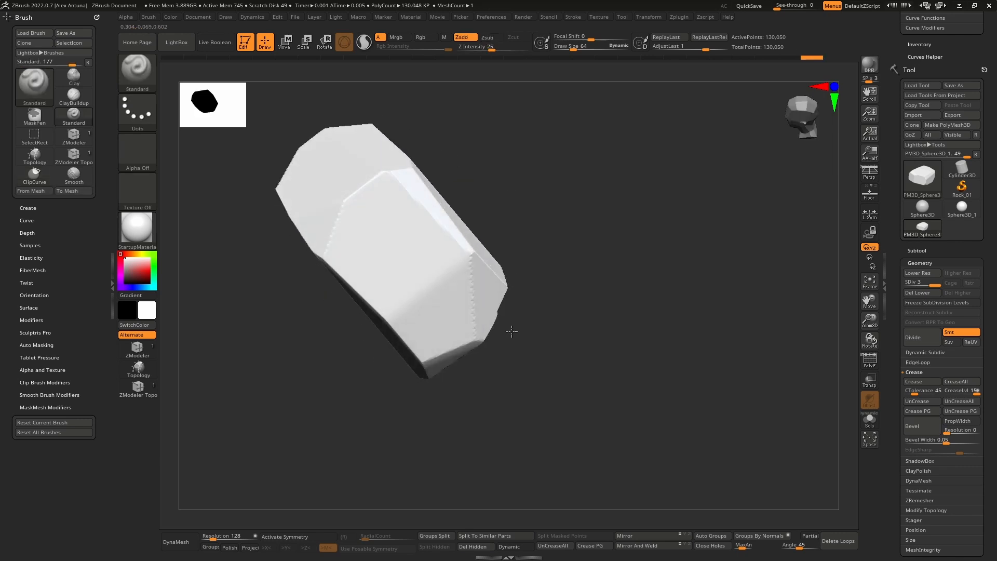
Step: Trim the dark lower face at the boulder's narrow end with a near-vertical ClipCurve cut
left_click_drag(522, 274, 454, 347, "ctrl+shift")
left_click_drag(431, 390, 432, 387, "ctrl+shift")
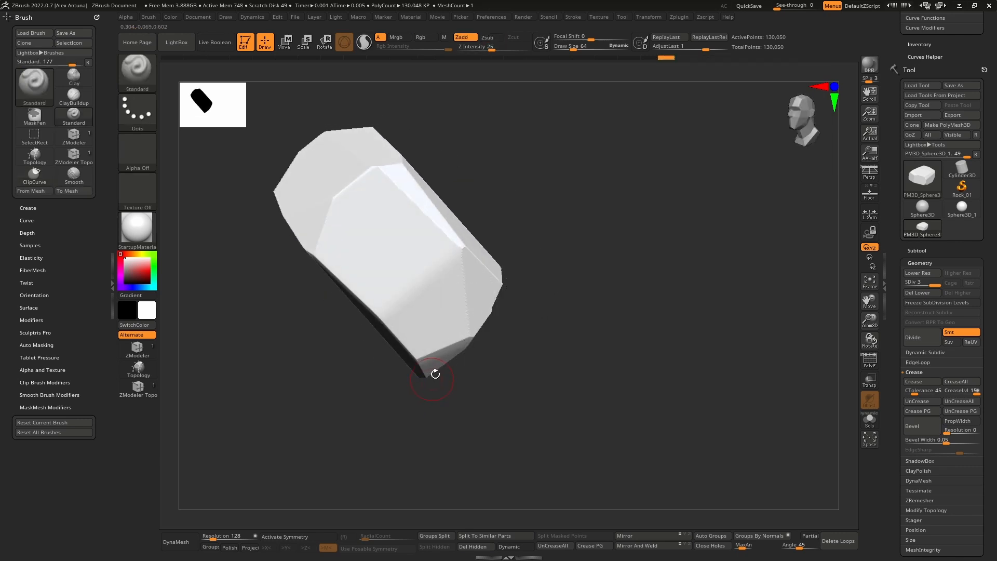
mouse_move(434, 372)
right_mouse_down()
mouse_move(456, 329)
mouse_move(400, 321)
mouse_move(457, 340)
right_mouse_up()
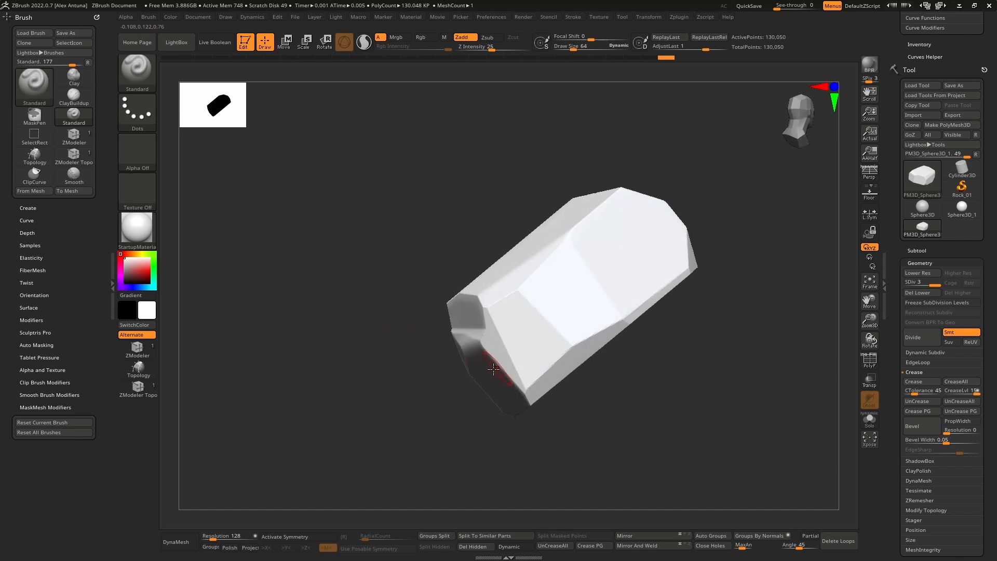
right_click_drag(494, 369, 478, 385)
left_click_drag(499, 422, 474, 326, "ctrl+shift")
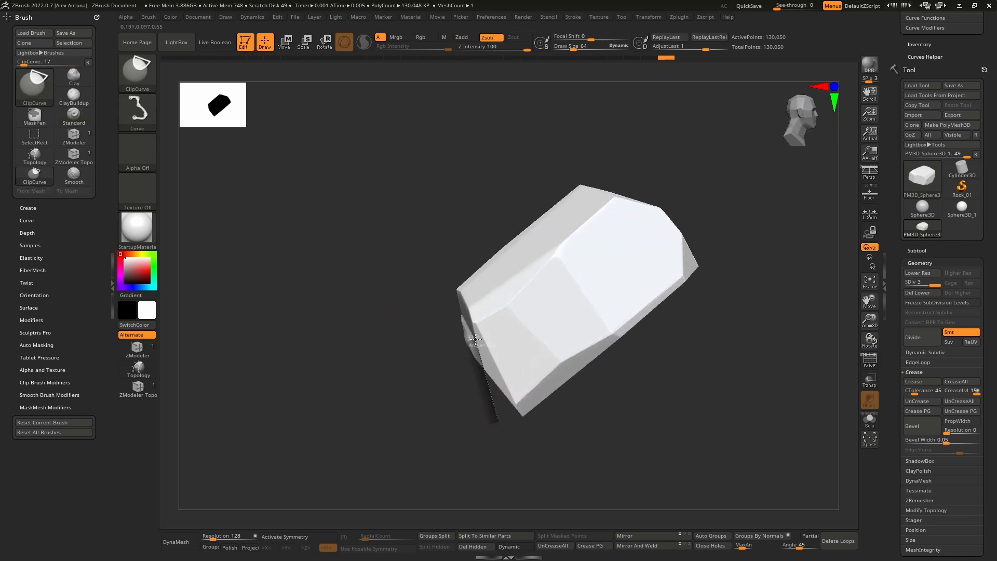
left_click_drag(436, 272, 437, 272, "ctrl+shift")
mouse_move(458, 294)
right_mouse_down()
mouse_move(498, 285)
mouse_move(519, 296)
mouse_move(486, 301)
mouse_move(523, 236)
right_mouse_up()
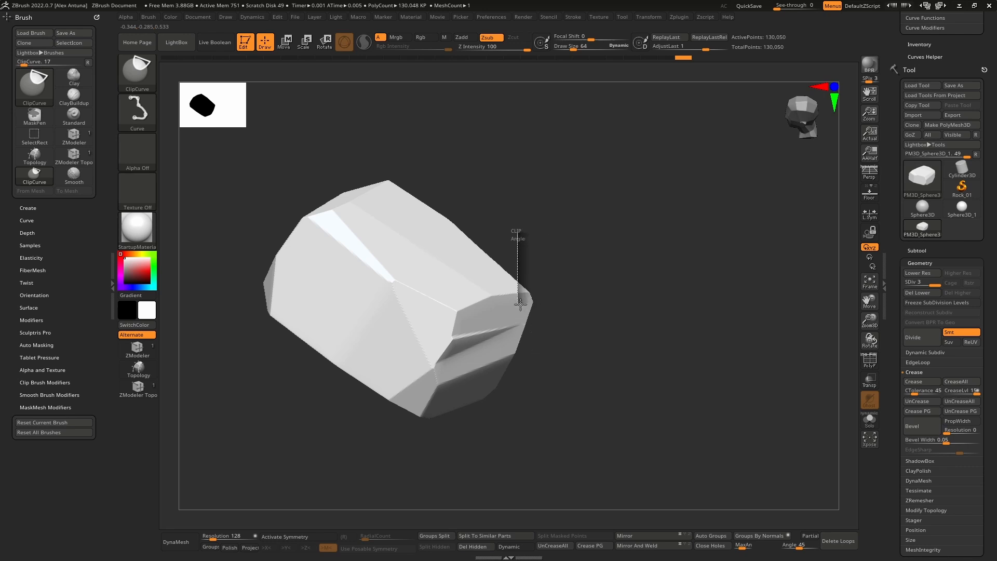
Step: Slice off the sharp tip beside the stepped end facets with a vertical ClipCurve cut
left_click_drag(521, 404, 521, 404, "ctrl+shift")
mouse_move(521, 404)
right_mouse_down()
mouse_move(505, 334)
mouse_move(543, 314)
mouse_move(485, 322)
mouse_move(494, 360)
mouse_move(498, 254)
mouse_move(519, 279)
right_mouse_up()
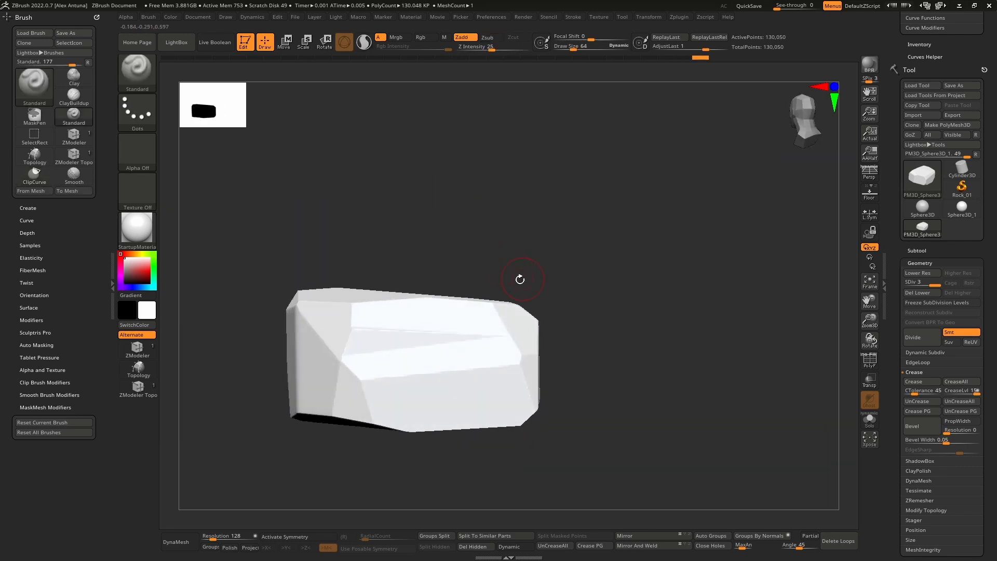
left_click_drag(420, 242, 581, 353, "ctrl+shift")
mouse_move(581, 354)
right_mouse_down()
mouse_move(514, 297)
mouse_move(520, 345)
mouse_move(472, 253)
right_mouse_up()
left_click_drag(325, 355, 591, 345, "ctrl+shift")
mouse_move(534, 305)
left_mouse_down()
mouse_move(514, 339)
mouse_move(545, 322)
mouse_move(531, 354)
mouse_move(501, 319)
mouse_move(481, 349)
mouse_move(475, 395)
mouse_move(470, 357)
left_mouse_up()
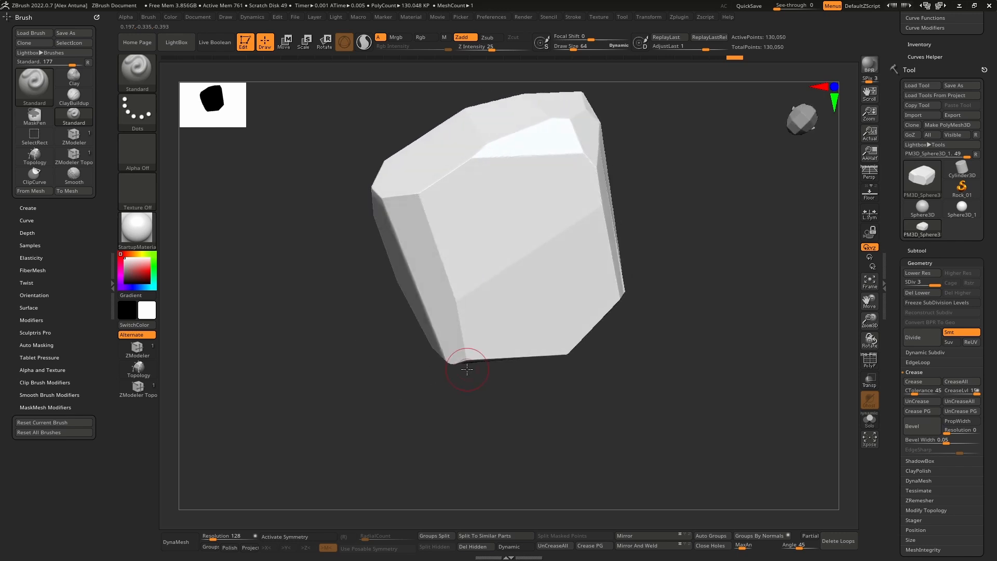
Step: Clip the boulder's remaining sharp bottom and end corners from several viewing angles
left_click_drag(529, 401, 430, 332, "ctrl+shift")
left_click_drag(378, 302, 378, 303, "ctrl+shift")
mouse_move(426, 301)
right_mouse_down()
mouse_move(512, 290)
mouse_move(504, 287)
mouse_move(508, 326)
mouse_move(481, 291)
mouse_move(478, 327)
mouse_move(457, 319)
mouse_move(451, 279)
mouse_move(436, 296)
mouse_move(630, 352)
right_mouse_up()
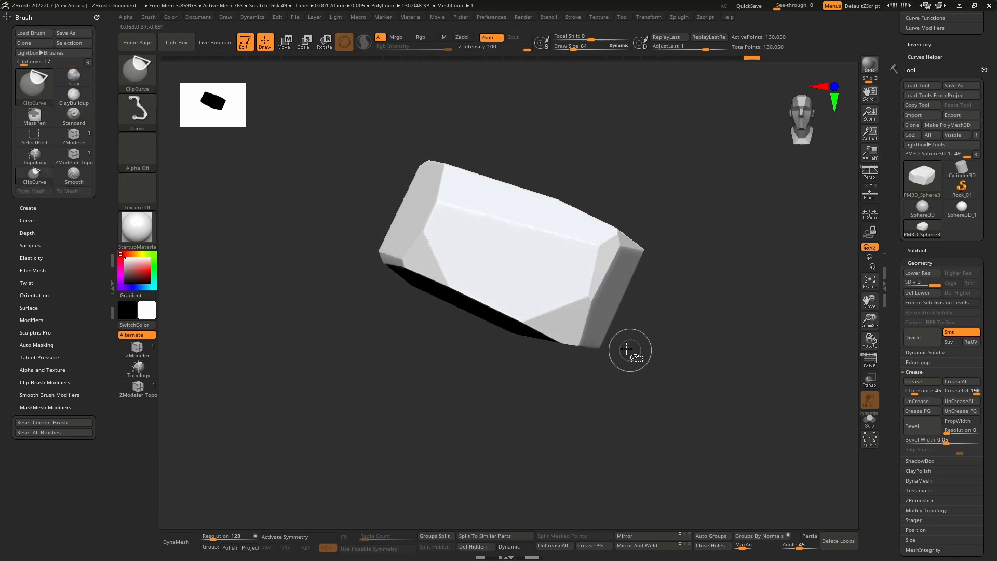
left_click_drag(630, 318, 492, 359, "ctrl+shift")
mouse_move(492, 357)
right_mouse_down()
mouse_move(547, 310)
mouse_move(499, 390)
mouse_move(491, 382)
right_mouse_up()
right_click_drag(491, 382, 488, 343, "alt")
mouse_move(591, 364)
left_mouse_down("ctrl+shift")
mouse_move(464, 319)
mouse_move(341, 301)
left_mouse_up("ctrl+shift")
mouse_move(340, 301)
right_mouse_down()
mouse_move(548, 251)
mouse_move(495, 335)
right_mouse_up()
mouse_move(441, 270)
right_mouse_down("shift")
mouse_move(507, 253)
mouse_move(514, 350)
mouse_move(554, 296)
mouse_move(509, 272)
mouse_move(543, 275)
right_mouse_up("shift")
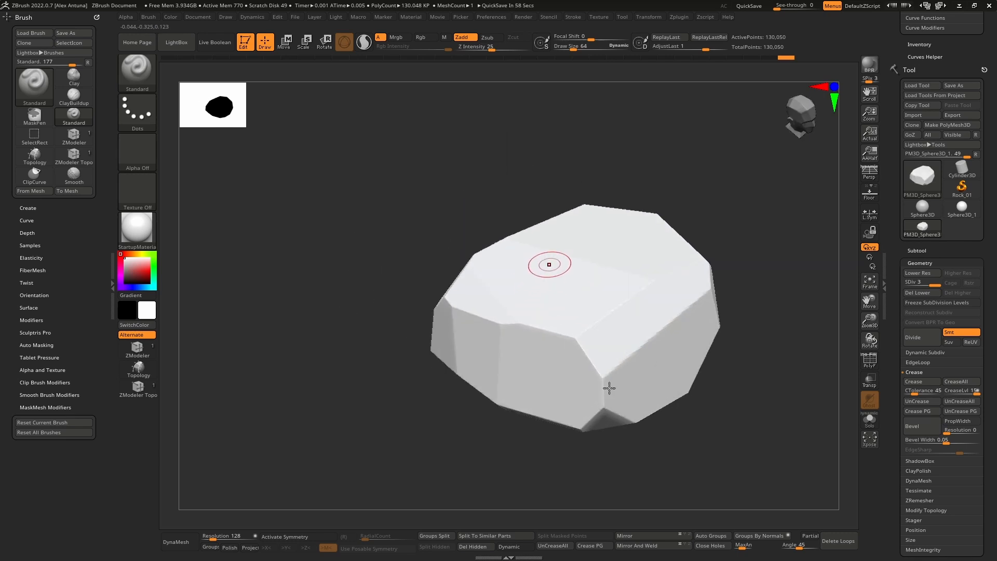
Step: Inspect the boulder's wireframe for the topology left by the clip cuts
left_click(870, 359)
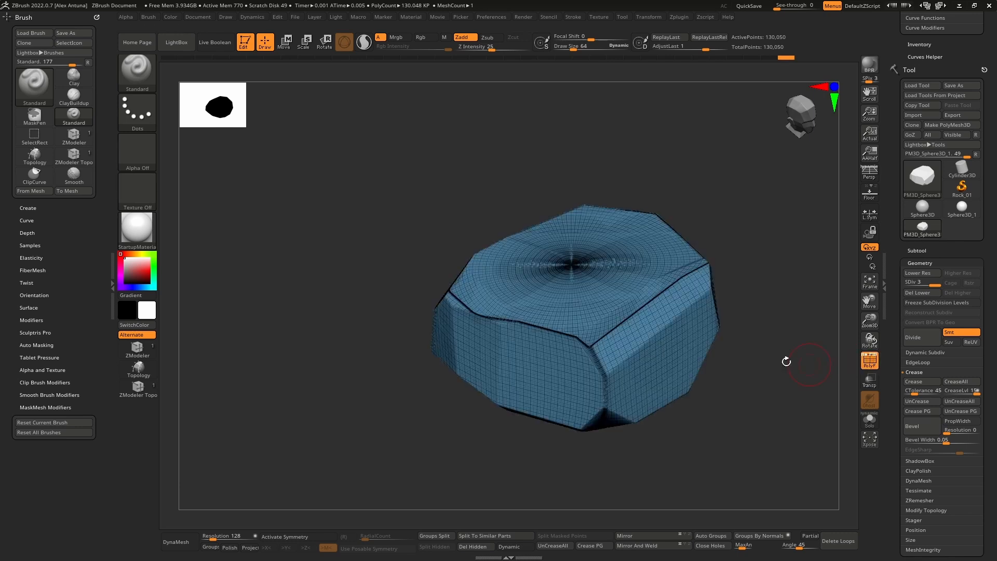
right_click_drag(786, 361, 818, 345)
left_click(870, 359)
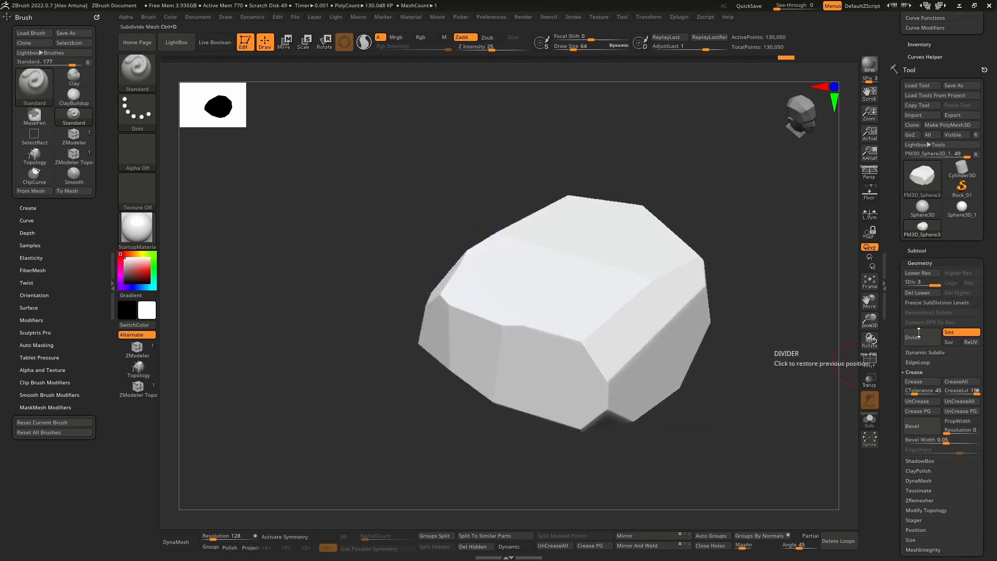
Step: Duplicate the boulder subtool and isolate the copy in Solo mode
left_click(917, 250)
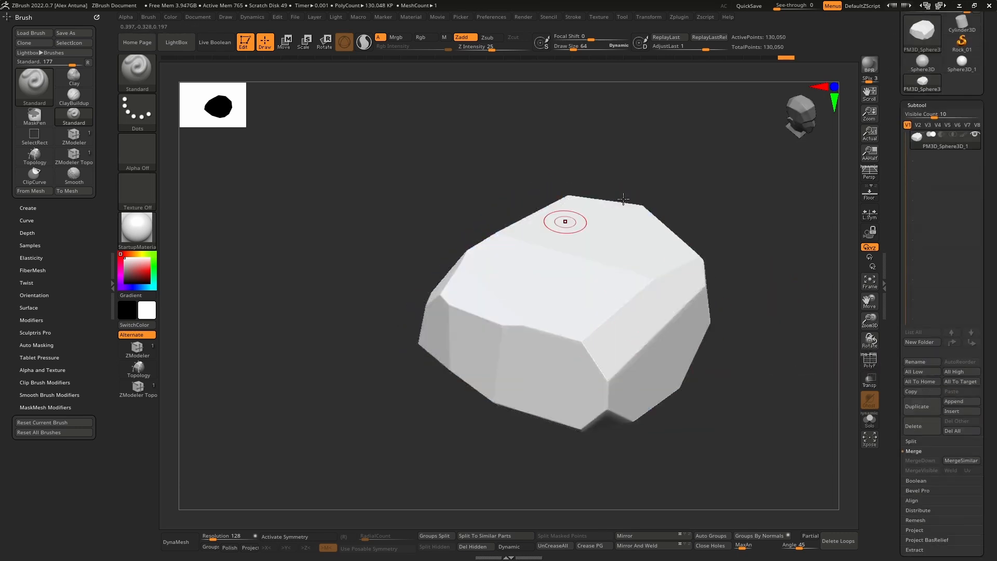
left_click(924, 406)
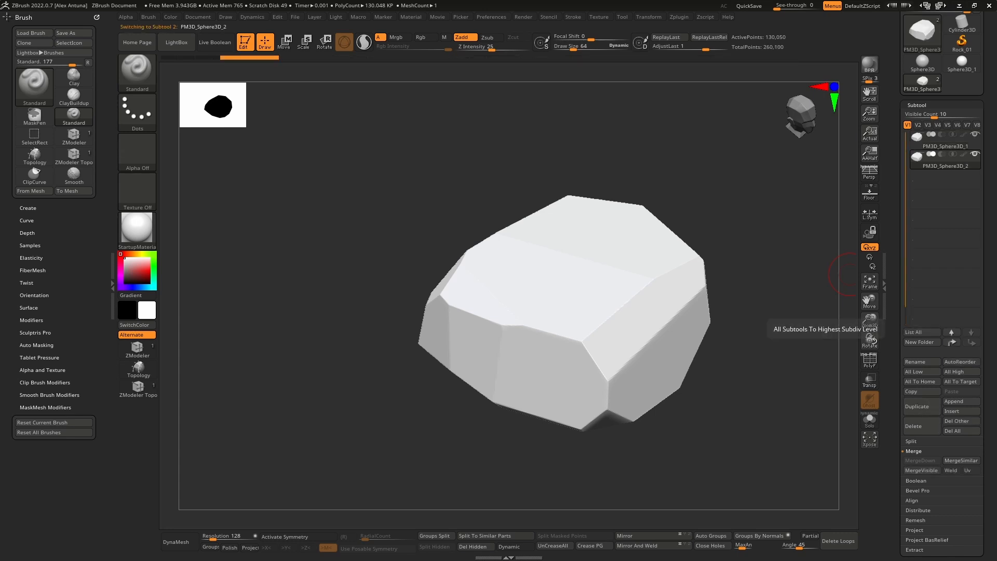
left_click_drag(894, 241, 894, 230)
scroll(932, 220, "down", 5)
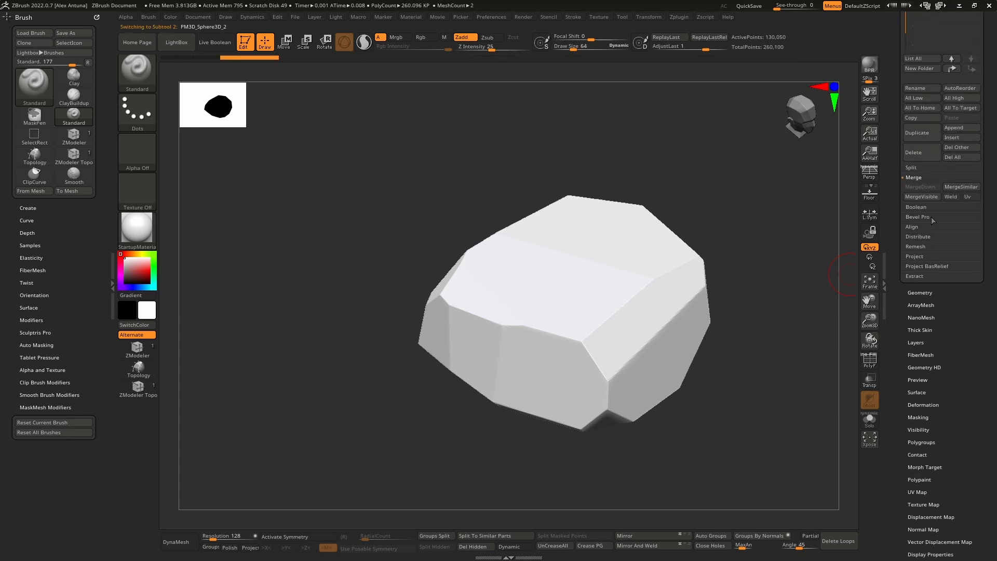
left_click(871, 425)
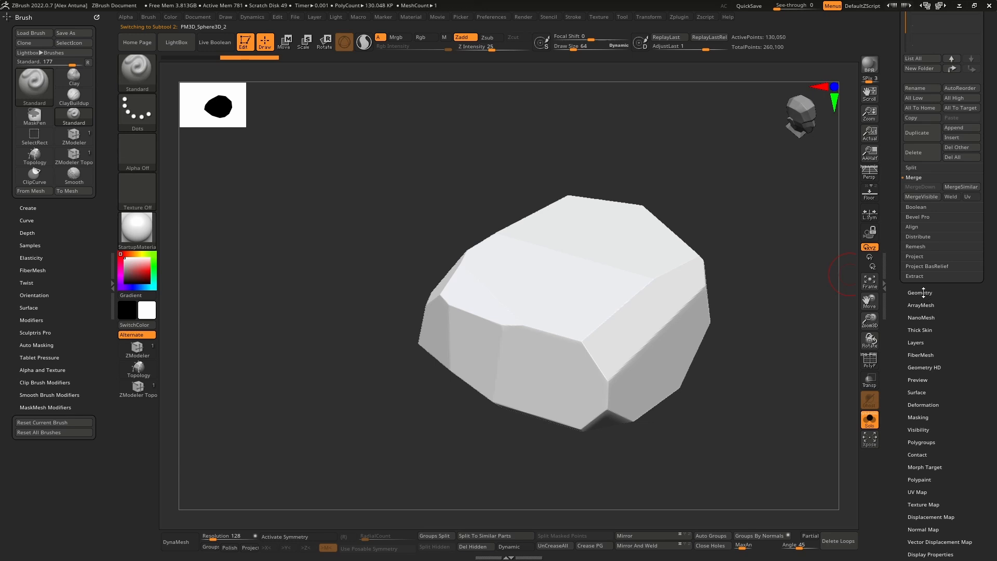
Step: Remesh the isolated copy repeatedly with ZRemesher at Half polygon count, with the wireframe shown
left_click(928, 293)
left_click(925, 266)
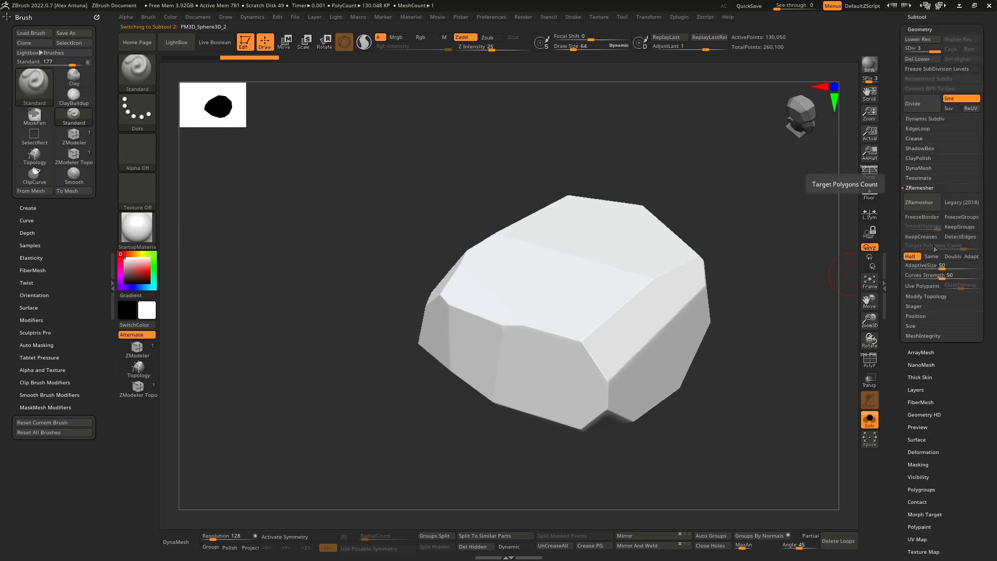
left_click(970, 249)
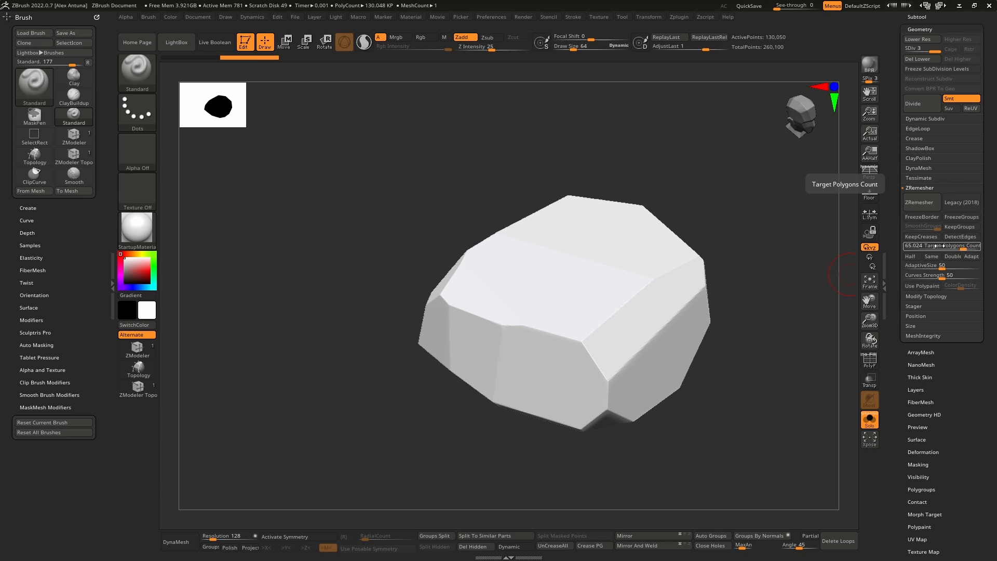
left_click(910, 256)
left_click(870, 362)
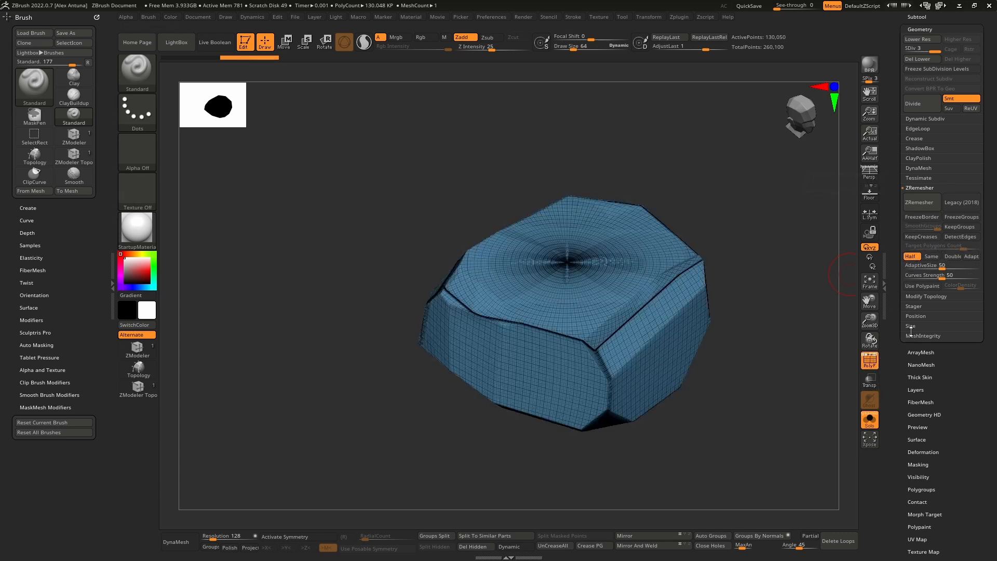
left_click(921, 202)
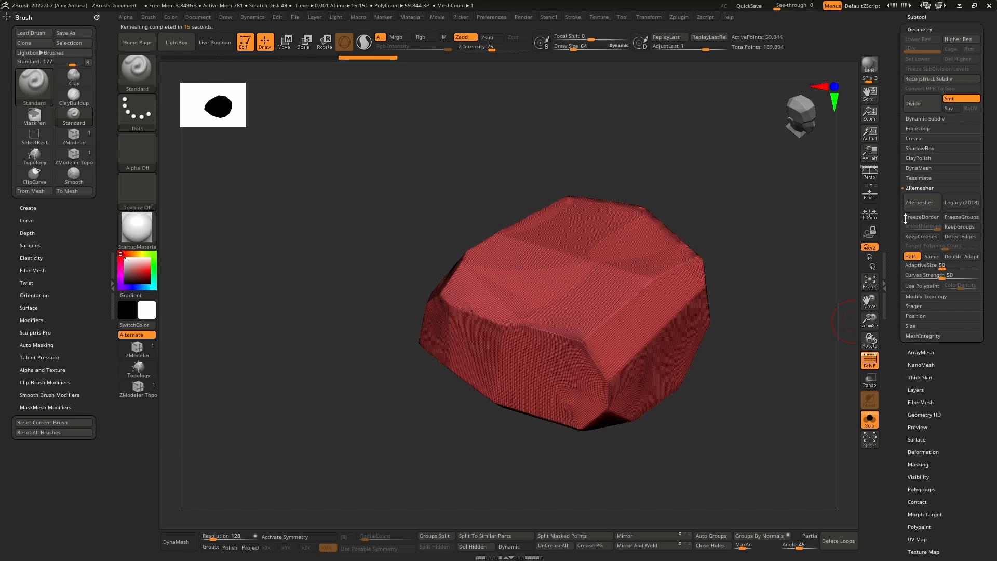
left_click(930, 207)
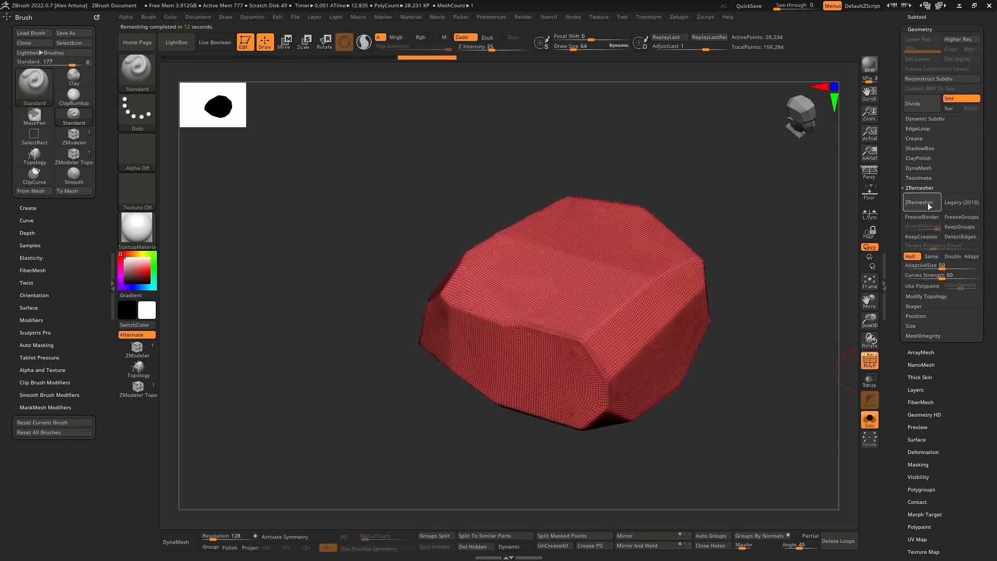
left_click(929, 204)
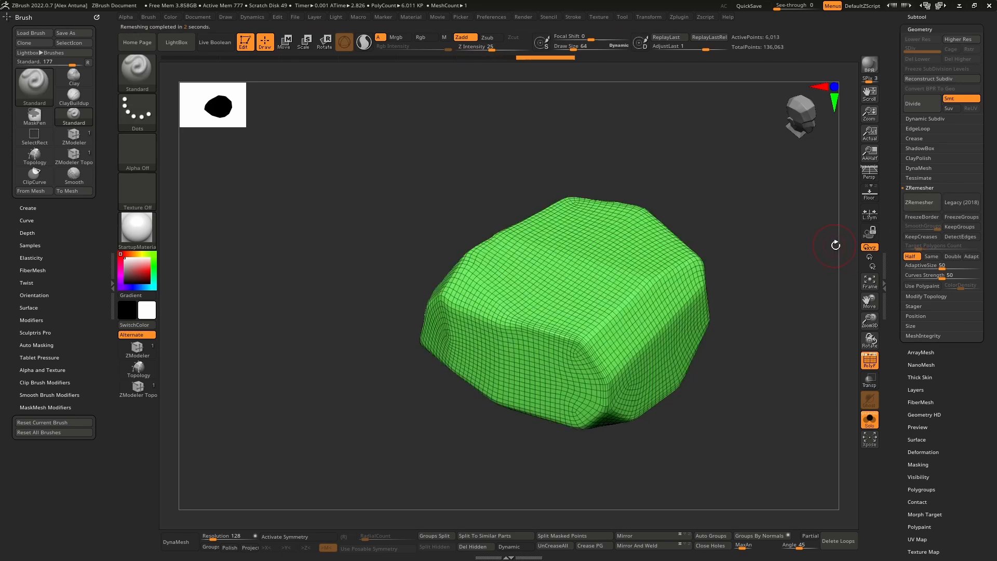
Step: Show both subtools and project the original boulder's shape onto the remeshed copy with ProjectAll at distance 0.02
scroll(911, 204, "up", 5)
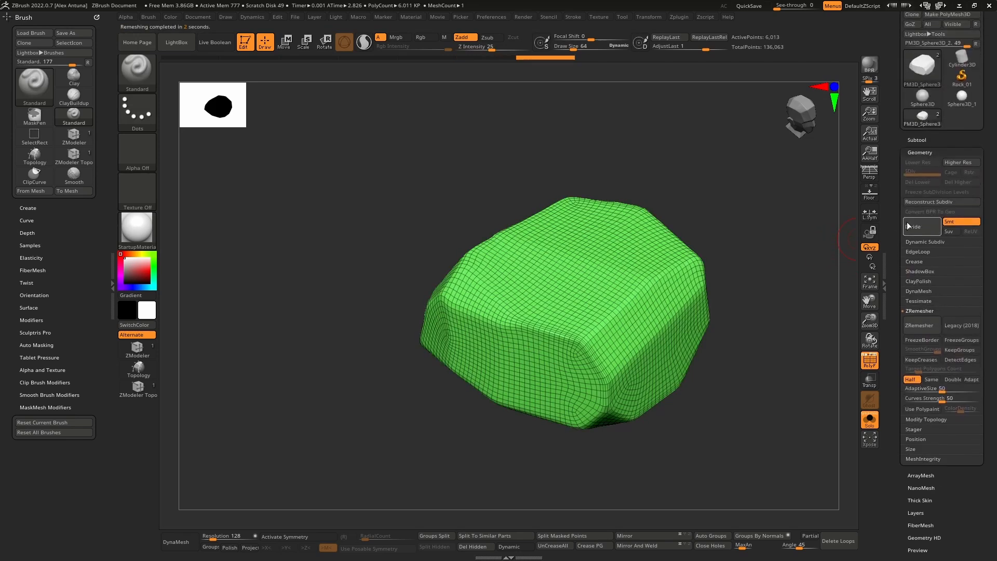
left_click(918, 139)
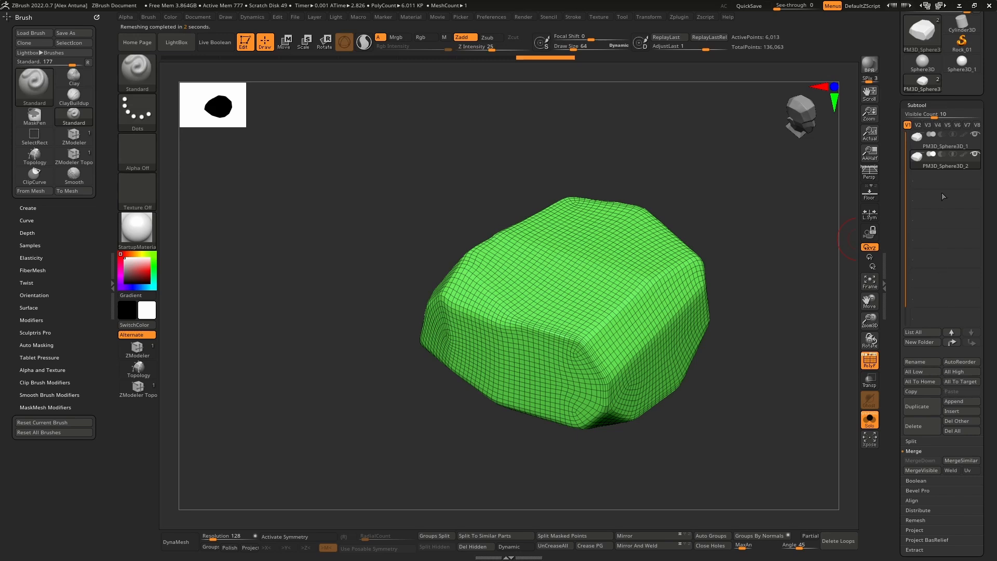
left_click(874, 426)
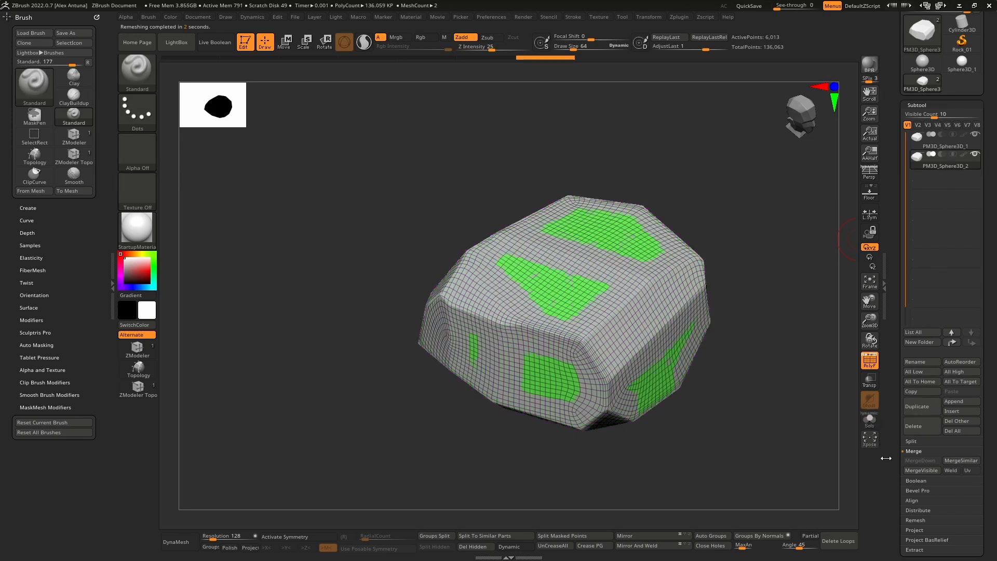
scroll(901, 448, "down", 5)
left_click(928, 409)
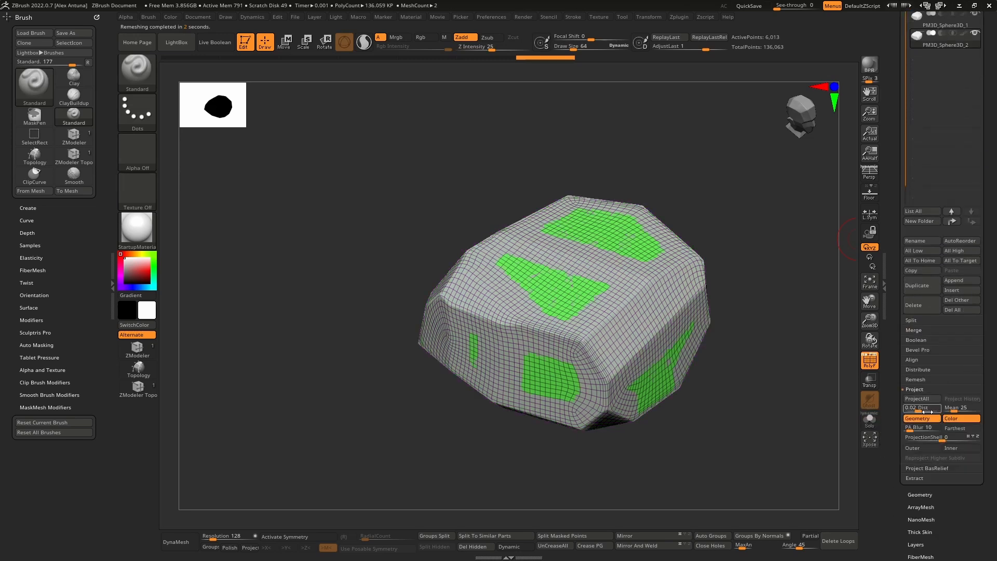
left_click(929, 400)
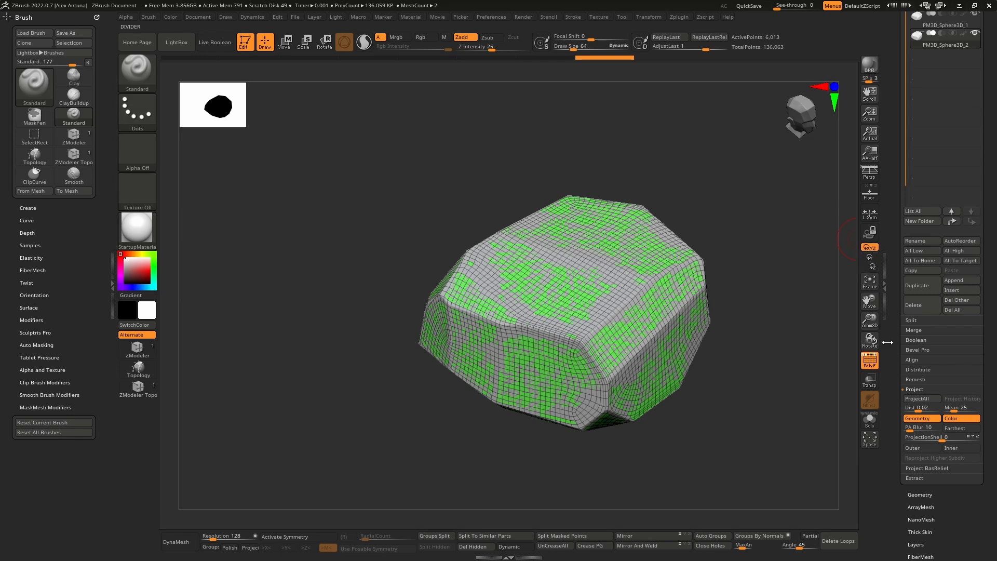
Step: Isolate the remeshed copy without its wireframe and subdivide it to level 3, reprojecting the original boulder's facets onto it
left_click(870, 419)
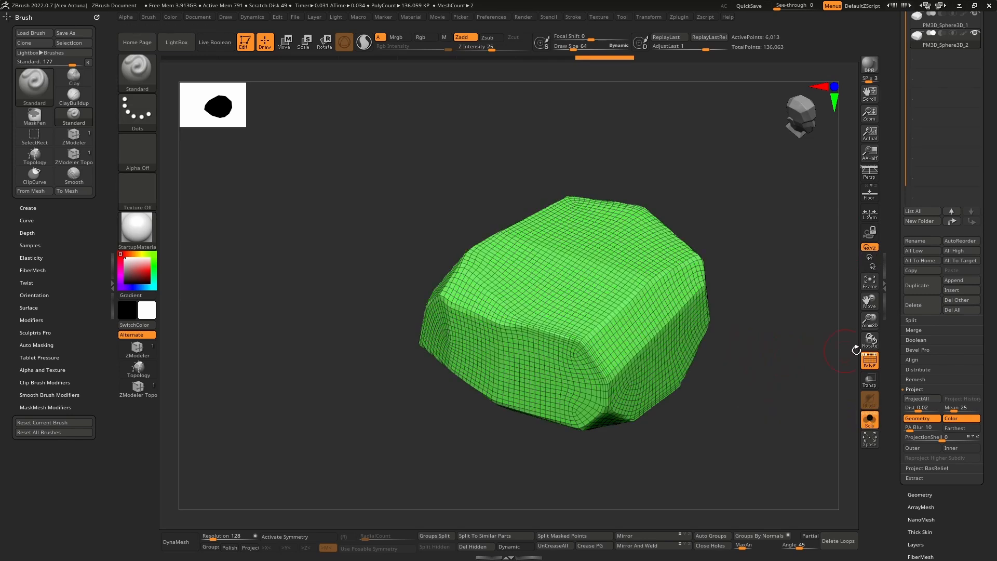
left_click(869, 360)
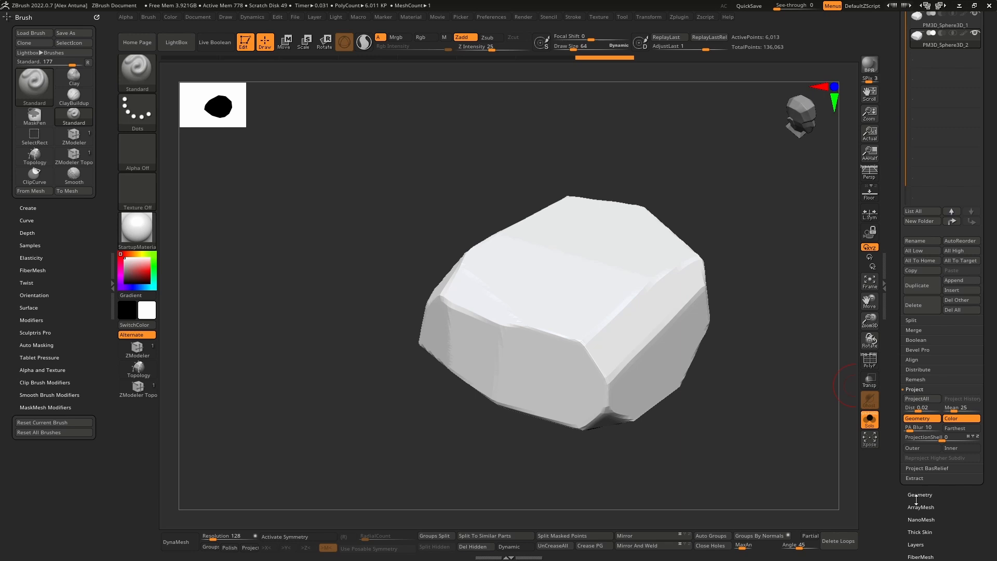
left_click(918, 495)
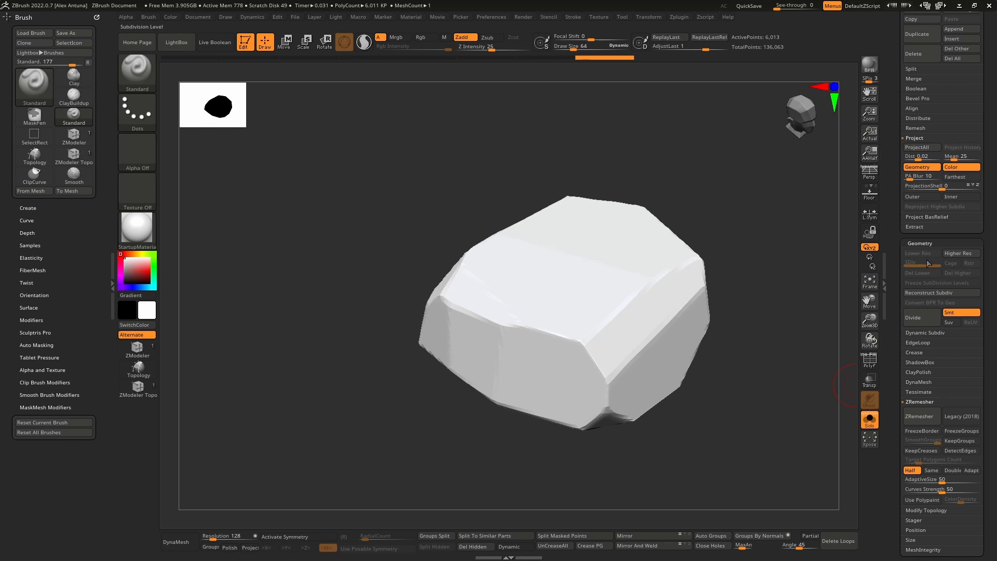
left_click(926, 317)
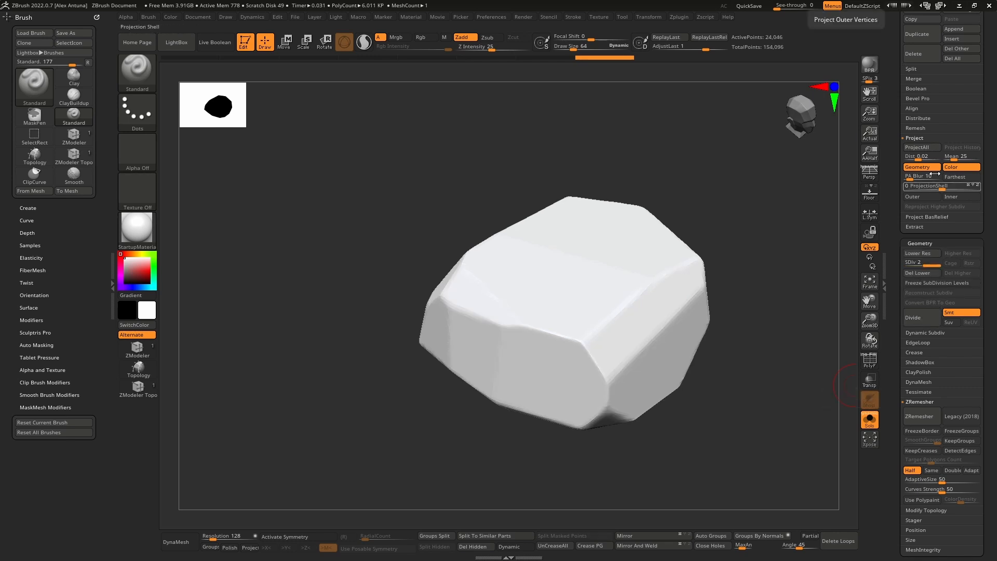
left_click(923, 321)
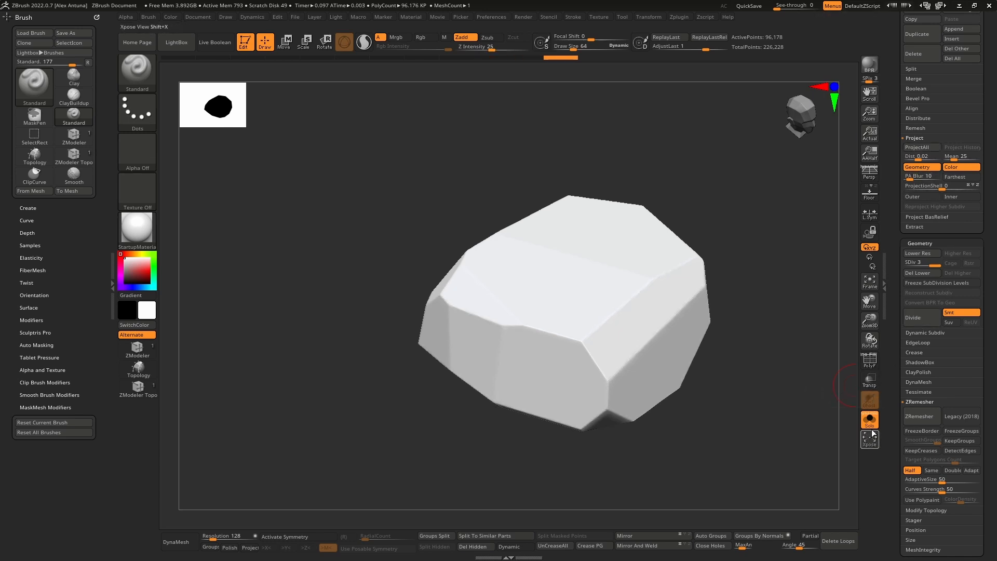
Step: Delete the original boulder subtool PM3D_Sphere3D_1 and turn off Solo mode
scroll(940, 207, "up", 8)
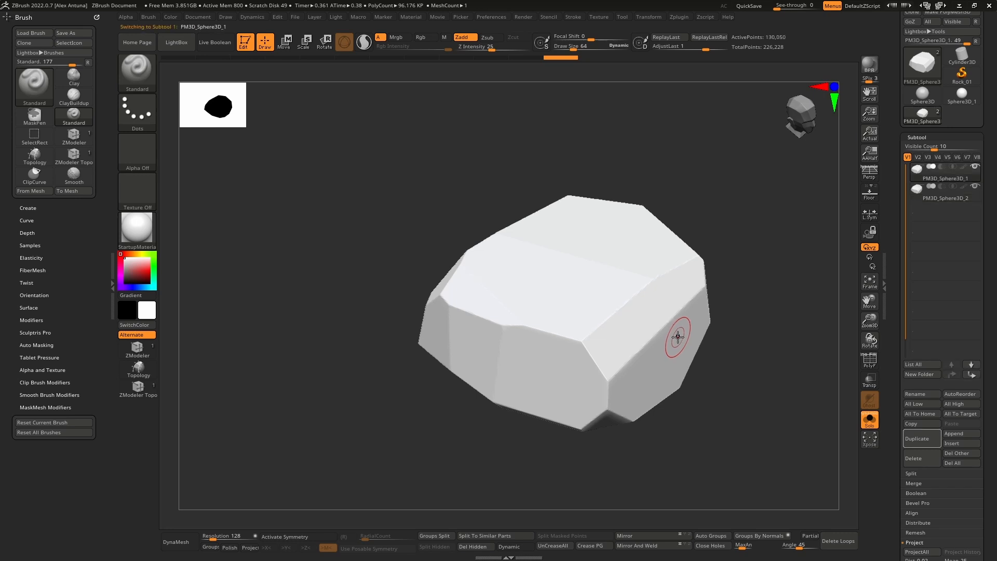
left_click(929, 173)
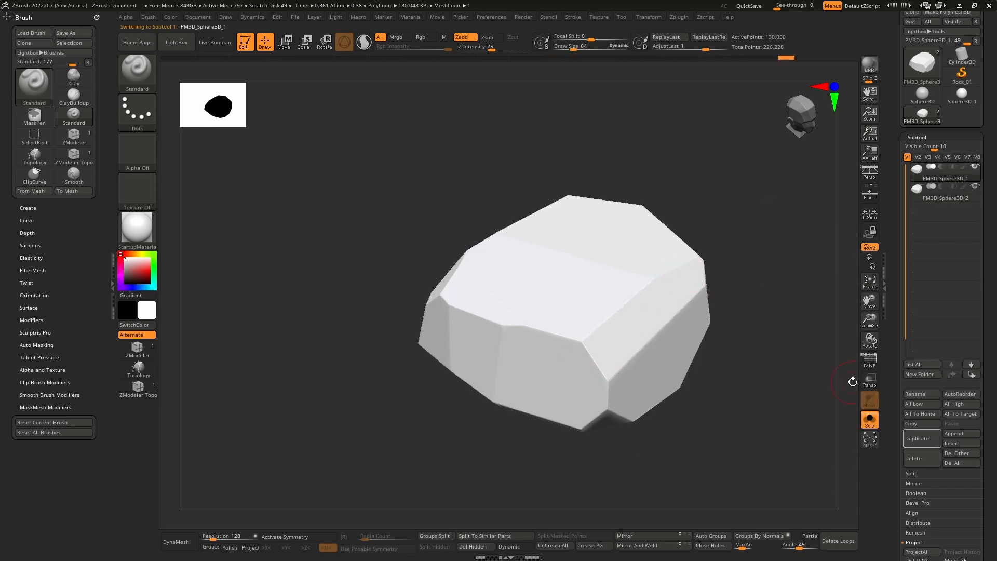
left_click(930, 460)
left_click(825, 482)
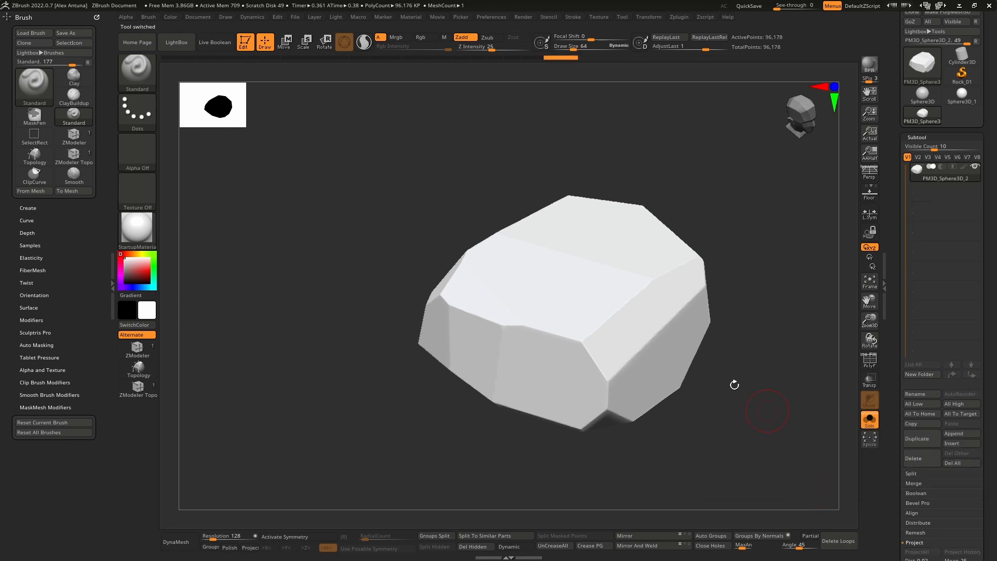
left_click(870, 426)
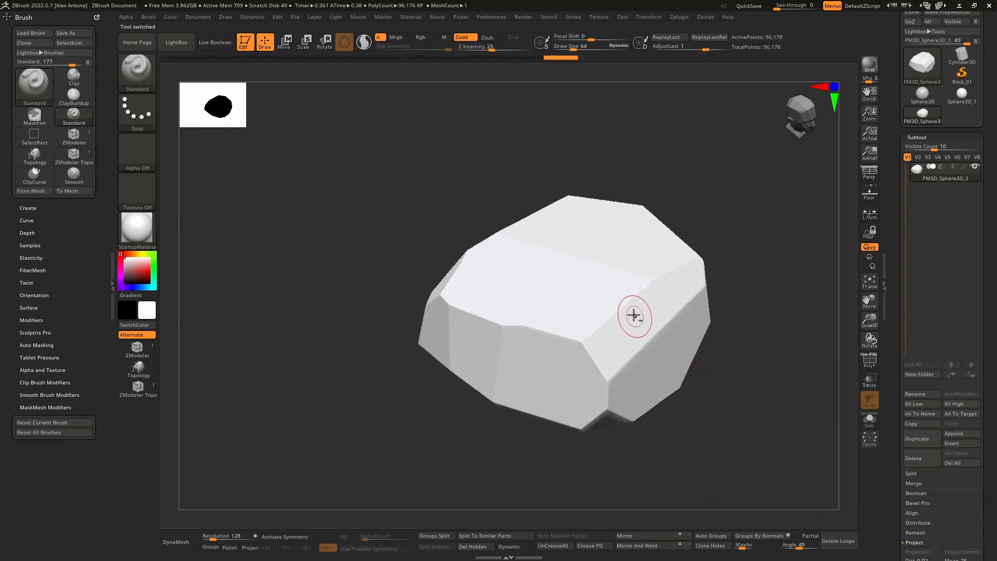
Step: Subdivide the remaining boulder three more times, up to subdivision level 6
right_click_drag(634, 316, 579, 332)
right_click_drag(494, 250, 512, 335, "ctrl")
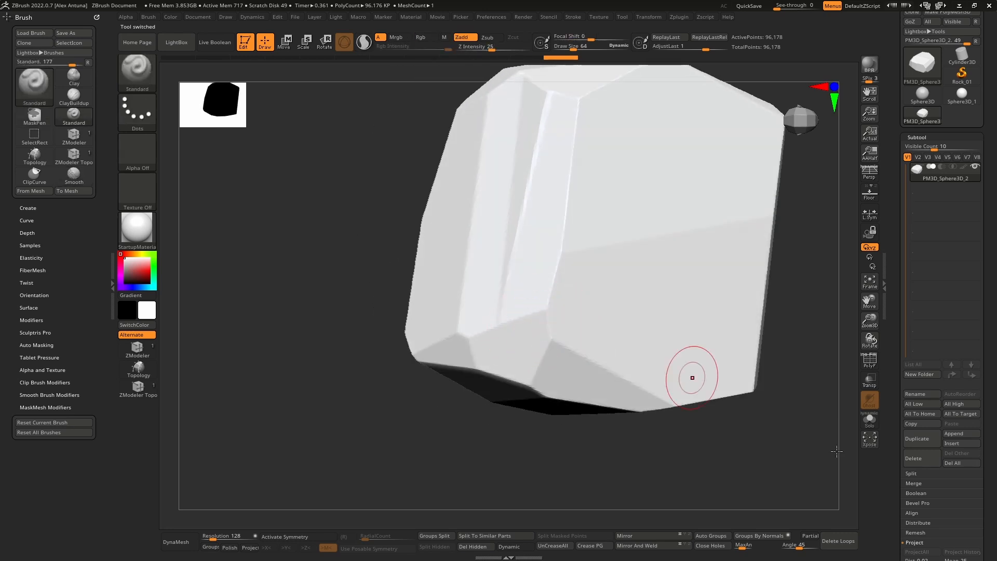
scroll(920, 410, "down", 5)
left_click(927, 484)
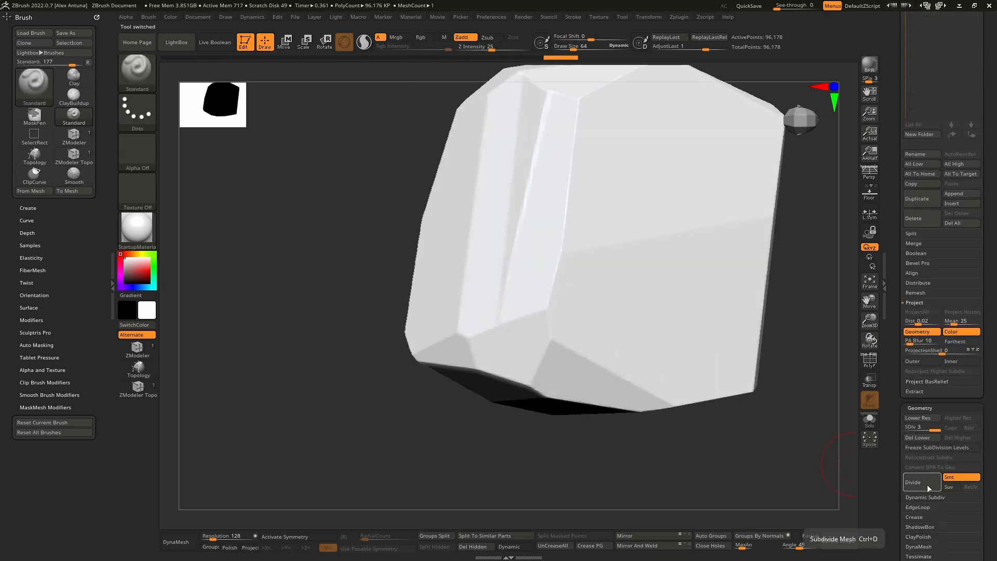
left_click(927, 484)
right_click_drag(778, 444, 558, 273)
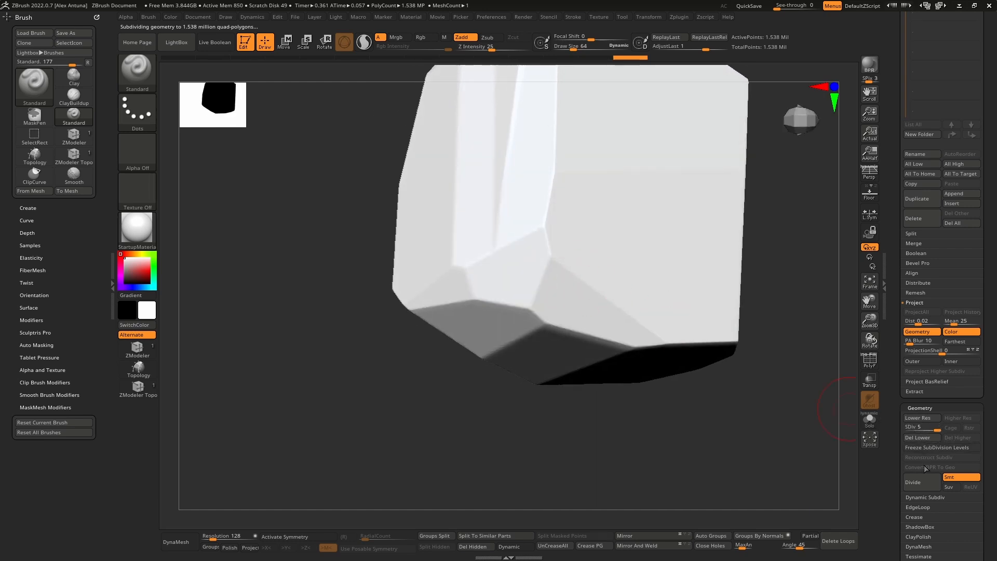
left_click(921, 483)
Step: Check the boulder at subdivision level 3, return it to level 6 and QuickSave the project
left_click_drag(938, 428, 919, 427)
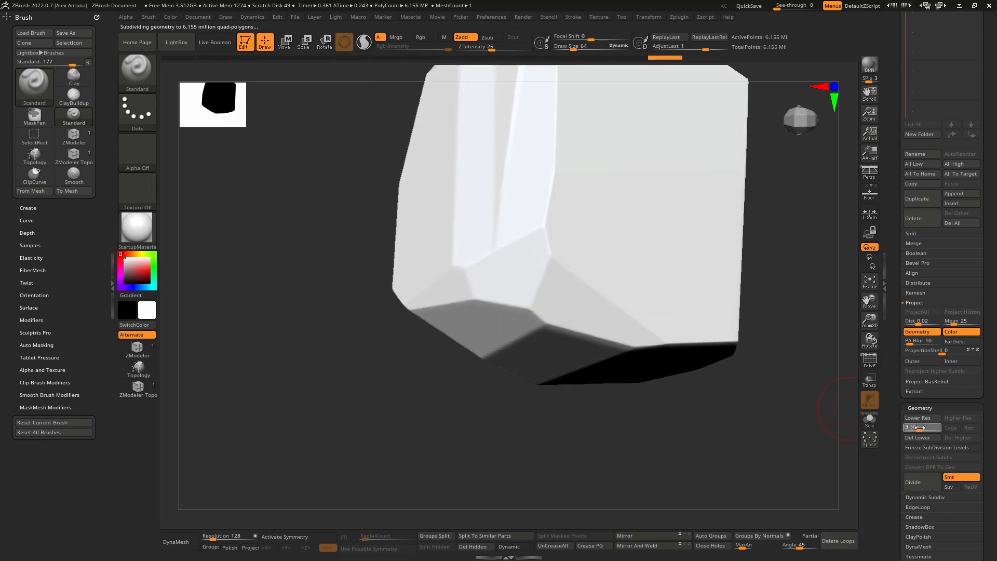
key("shift")
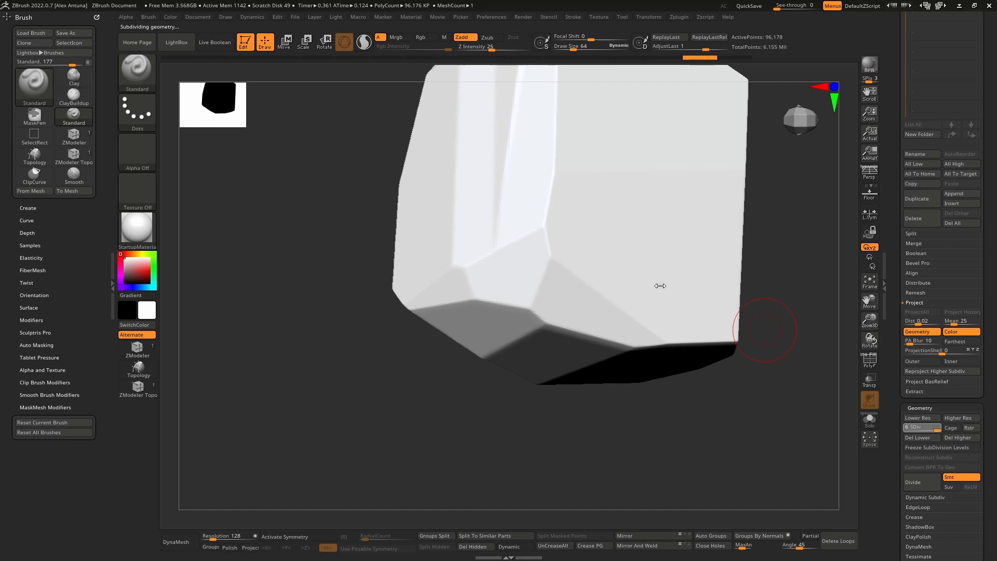
right_click_drag(660, 286, 580, 290, "ctrl")
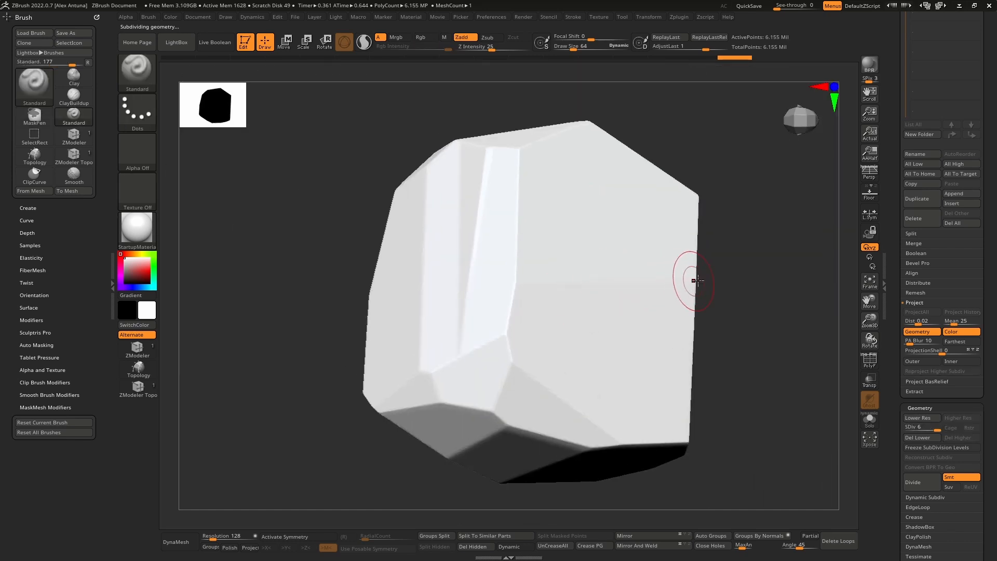
scroll(891, 255, "up", 10)
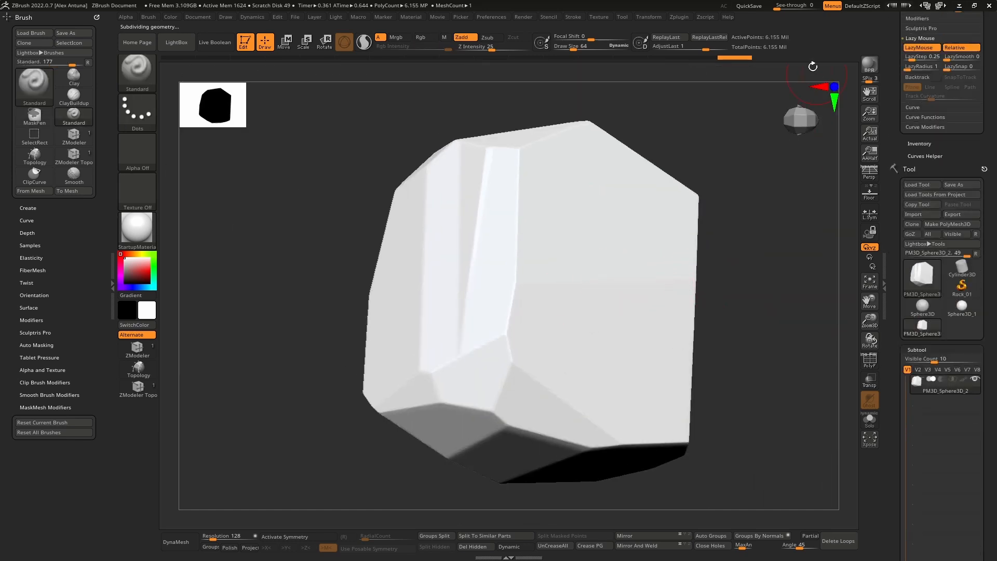
left_click(749, 6)
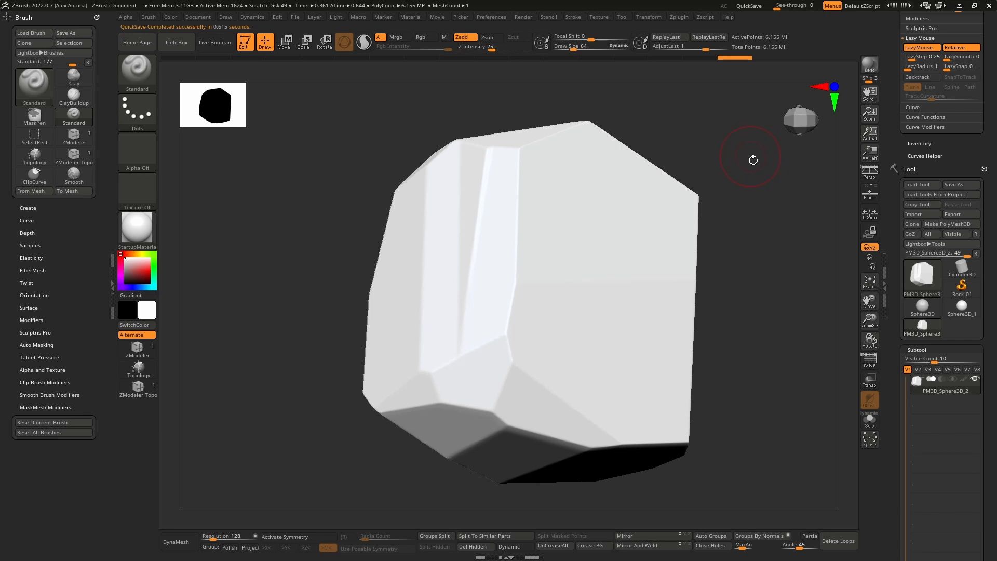
Step: Load the OrbFlatten_EdgeProtect brush from the Orb_Cracks folder of the LightBox brush library
left_click_drag(753, 159, 527, 232)
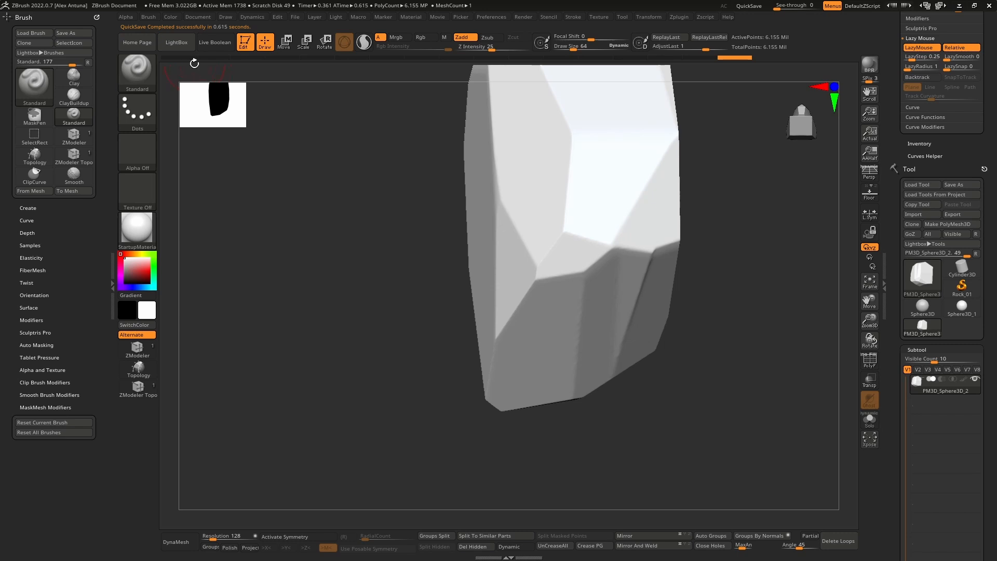
left_click(185, 49)
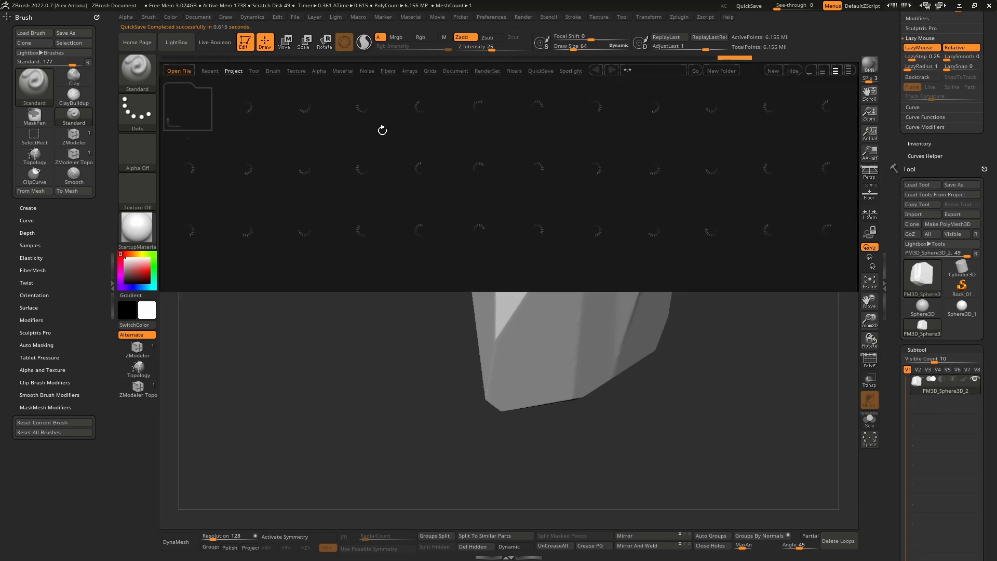
left_click(279, 70)
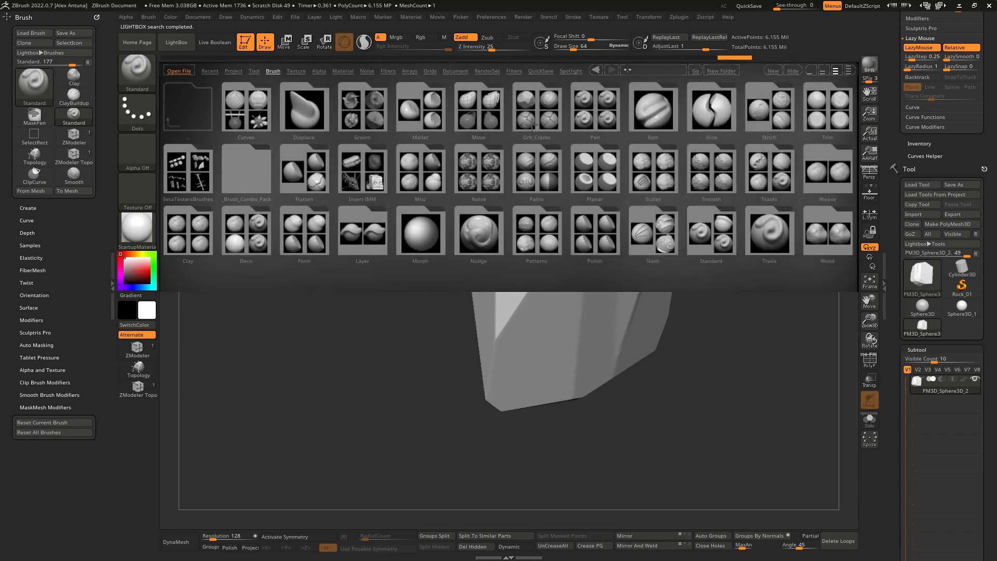
double_click(535, 109)
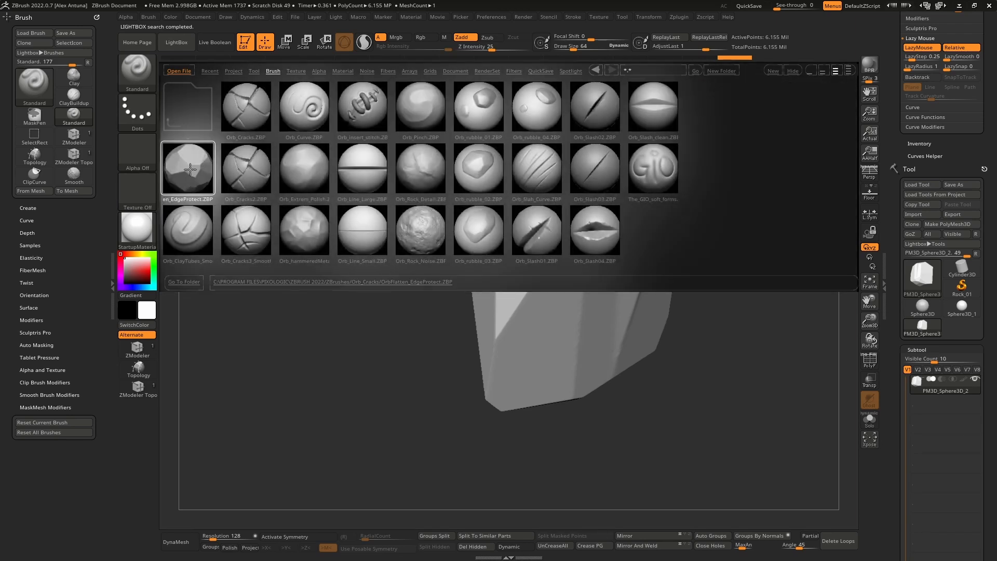
double_click(188, 165)
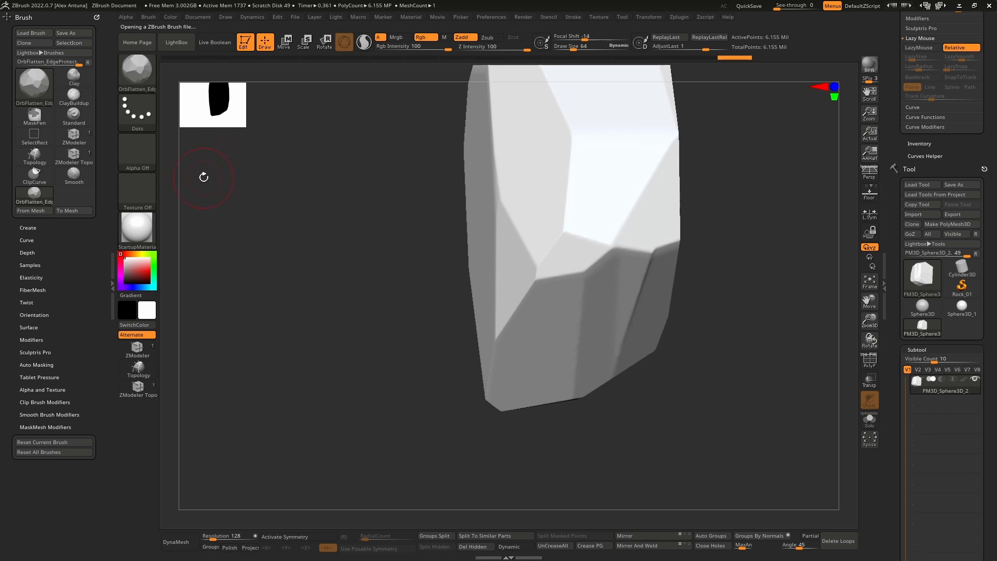
Step: Flatten and chip the boulder's narrow ridges, adjacent long edge and end corner with OrbFlatten_EdgeProtect at Z Intensity 100 and Draw Size 64
right_click_drag(601, 268, 612, 239)
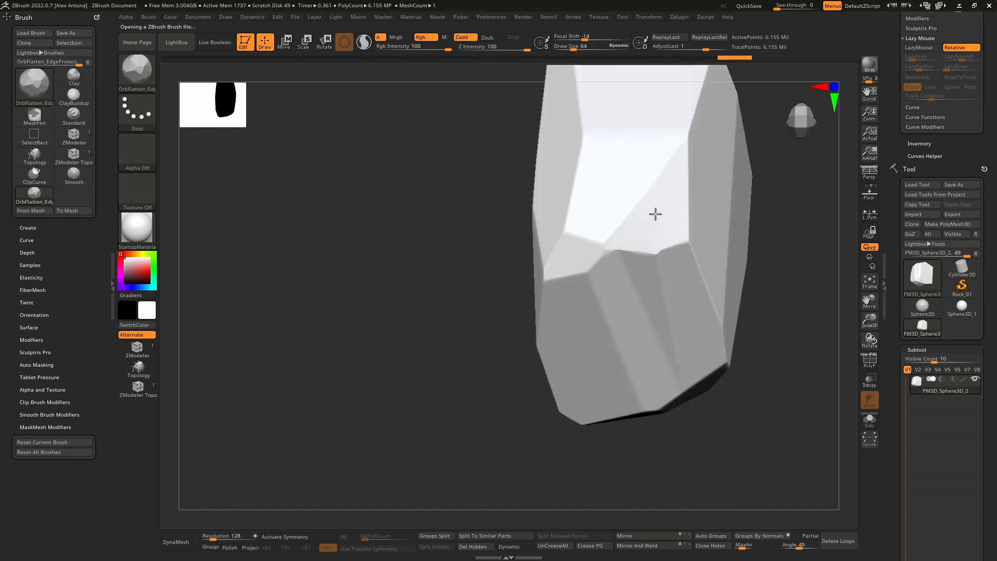
right_click_drag(672, 223, 681, 252)
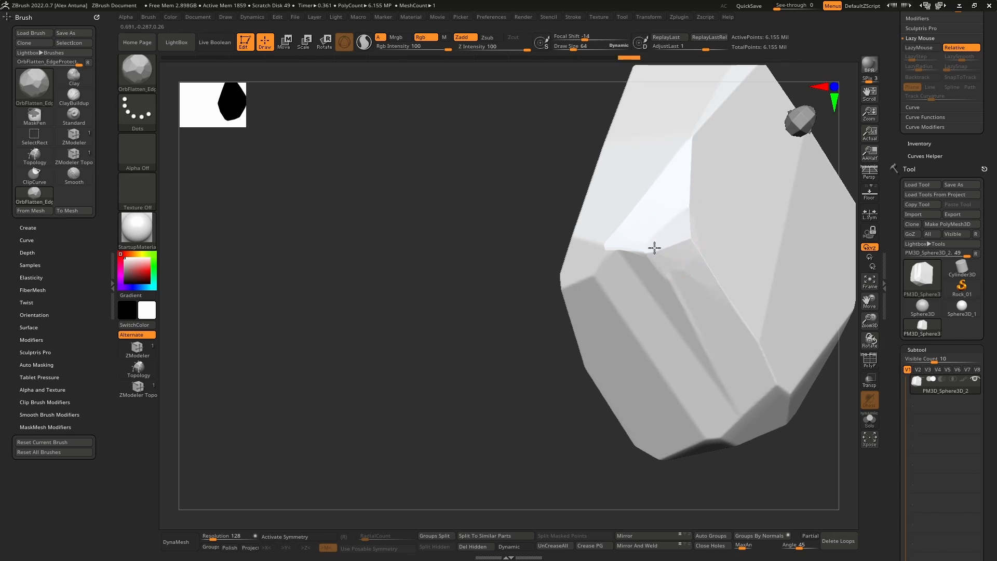
right_click_drag(654, 248, 730, 311)
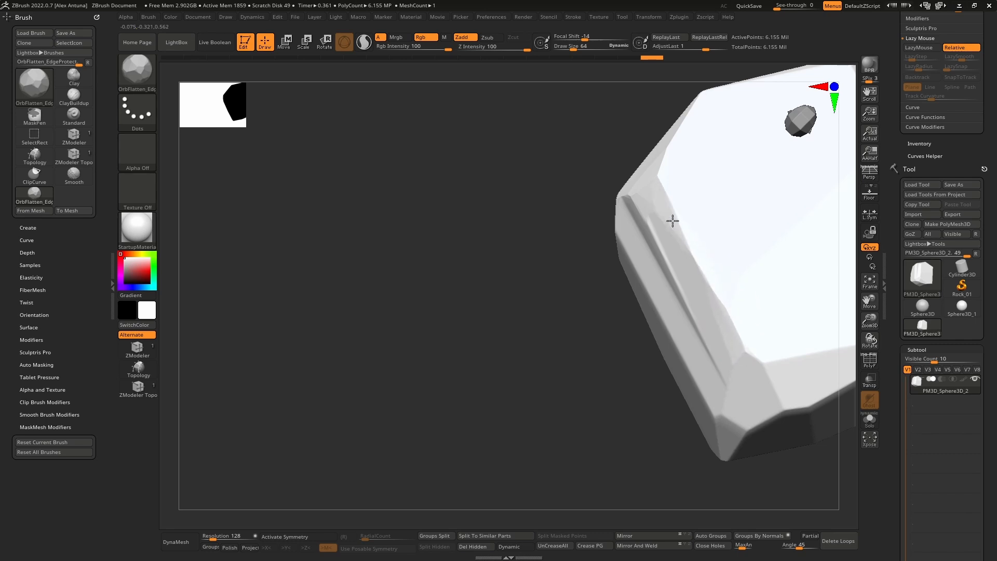
mouse_move(703, 285)
right_mouse_down()
mouse_move(678, 289)
mouse_move(658, 271)
right_mouse_up()
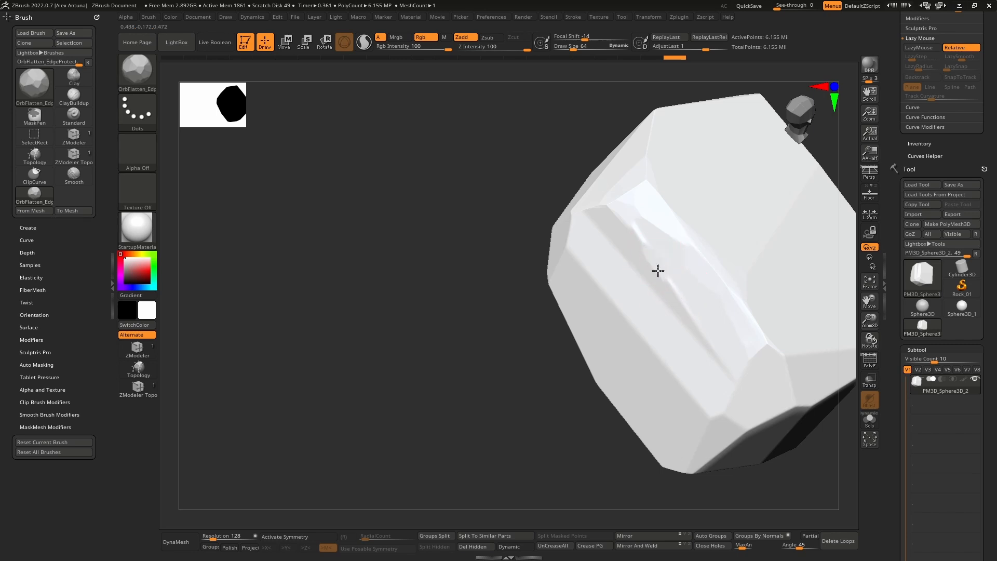
mouse_move(728, 379)
right_mouse_down()
mouse_move(668, 311)
mouse_move(613, 278)
right_mouse_up()
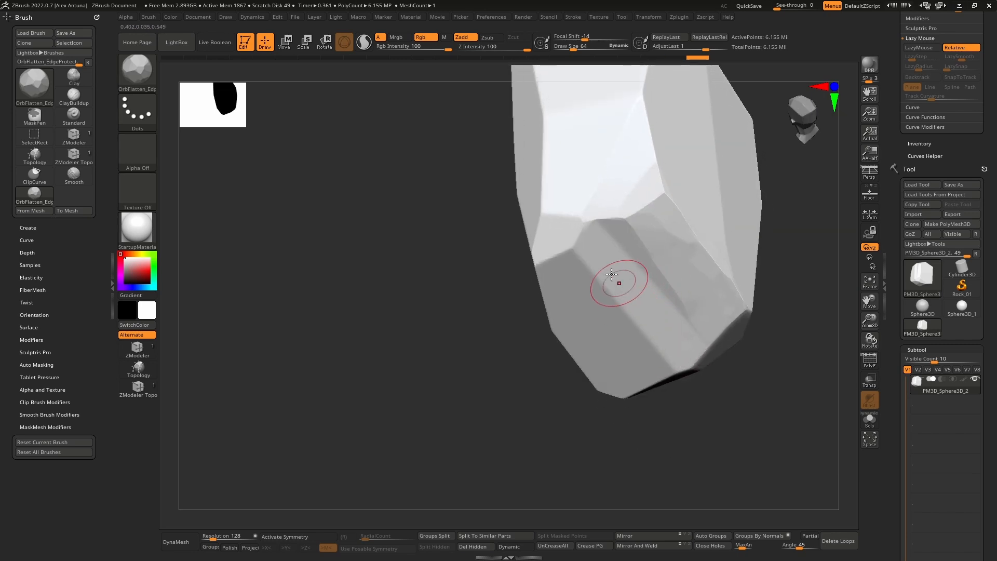
mouse_move(541, 266)
right_mouse_down()
mouse_move(587, 268)
mouse_move(583, 231)
mouse_move(606, 272)
mouse_move(663, 296)
right_mouse_up()
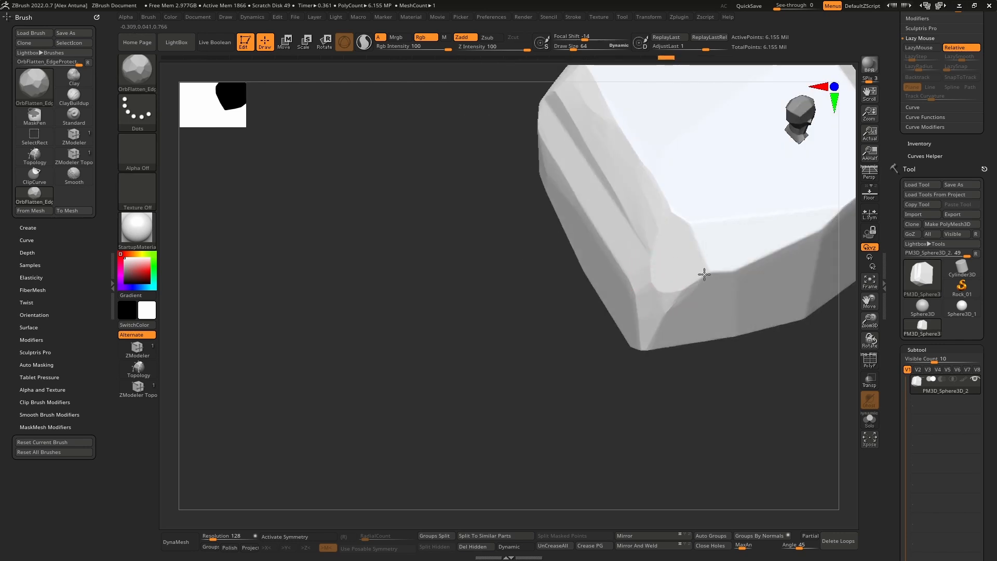
right_click_drag(730, 225, 639, 272)
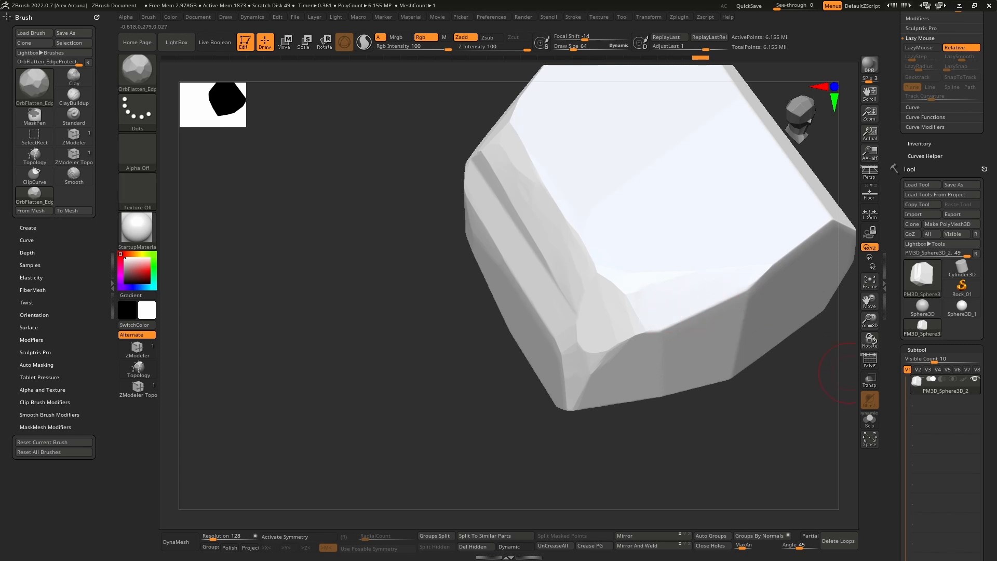
Step: Bring the PureRef rock reference board over the sculpting canvas and set it to stay always on top
right_click_drag(996, 325, 225, 386)
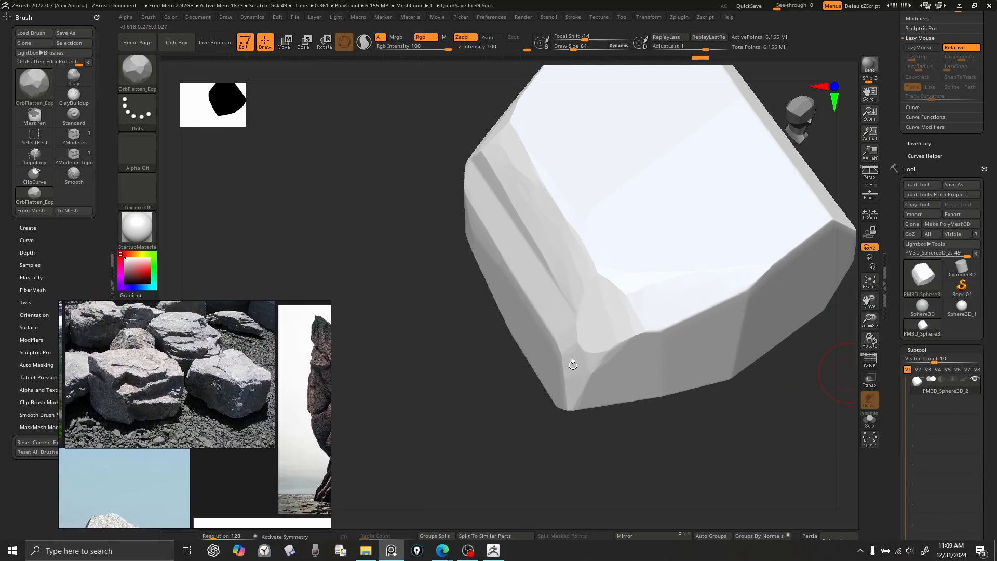
left_click(737, 298)
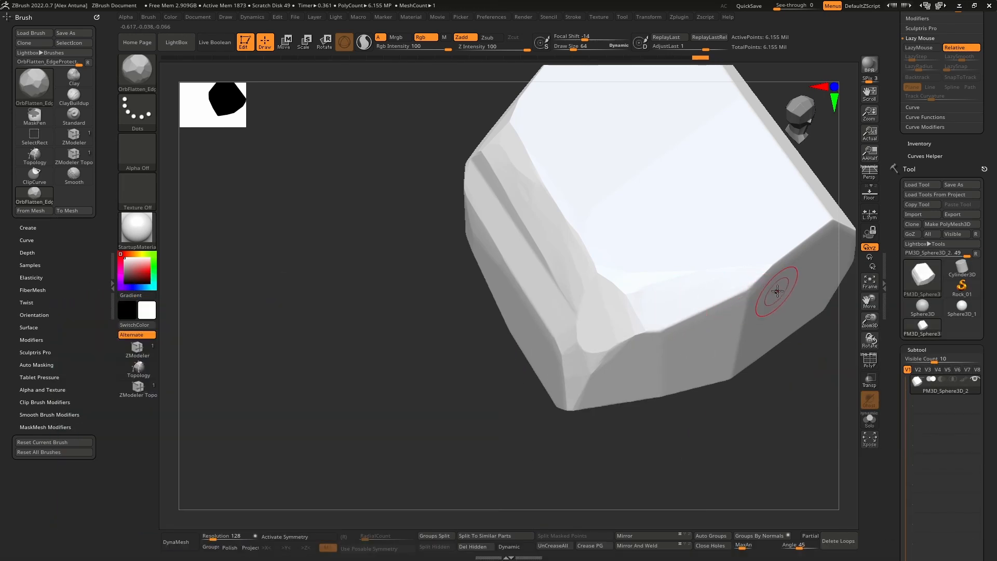
key("super")
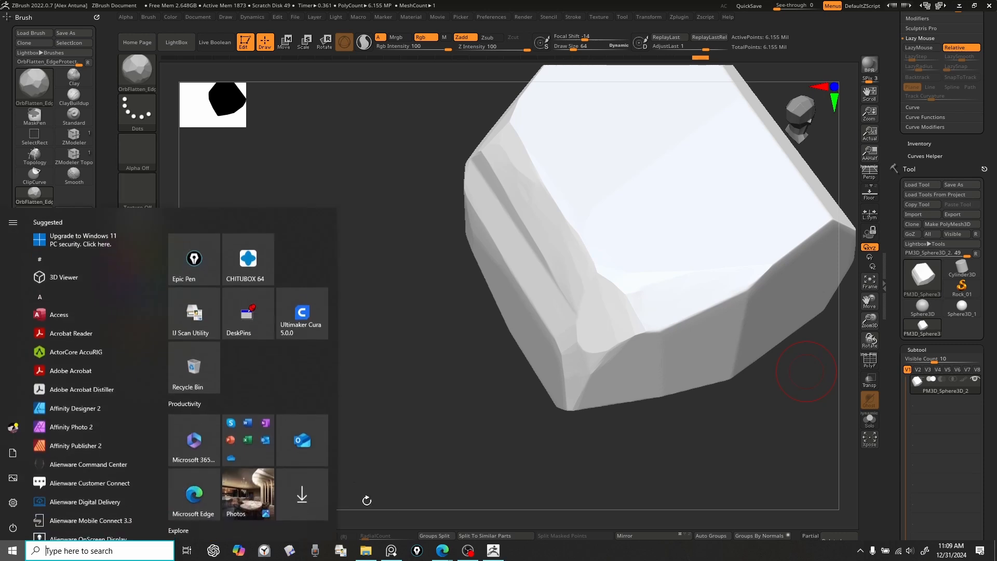
mouse_move(466, 554)
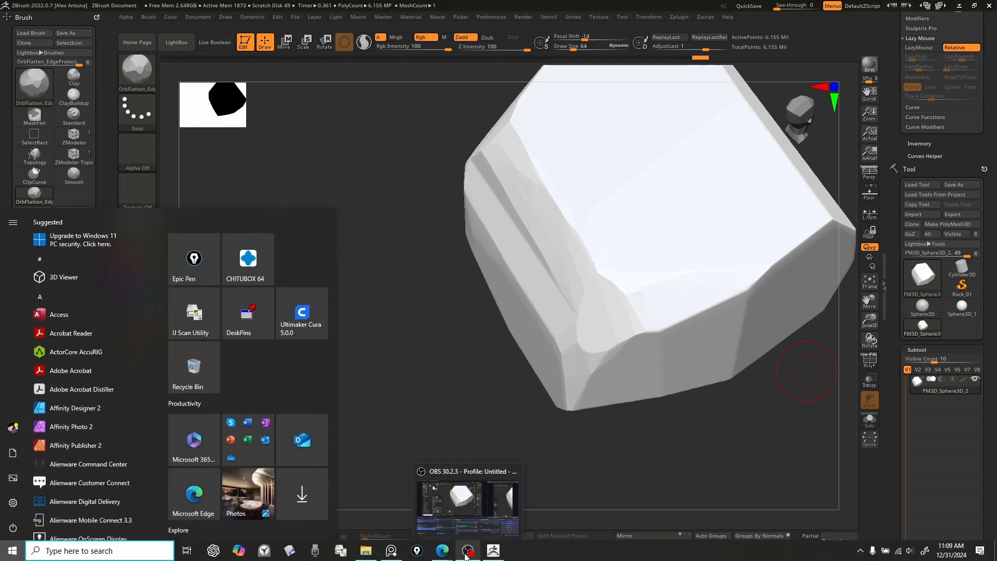
left_click(391, 551)
left_click(242, 349)
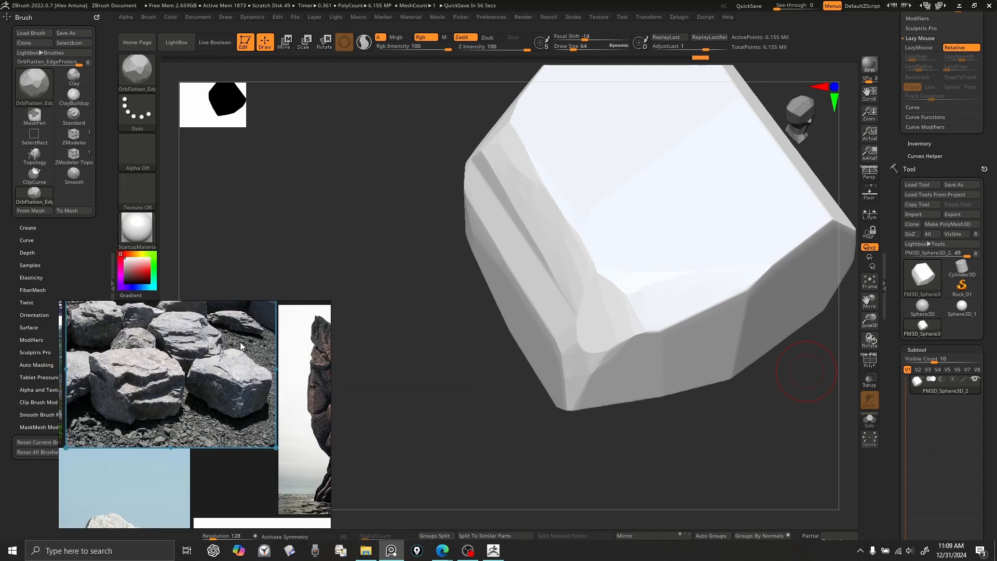
left_click(279, 313)
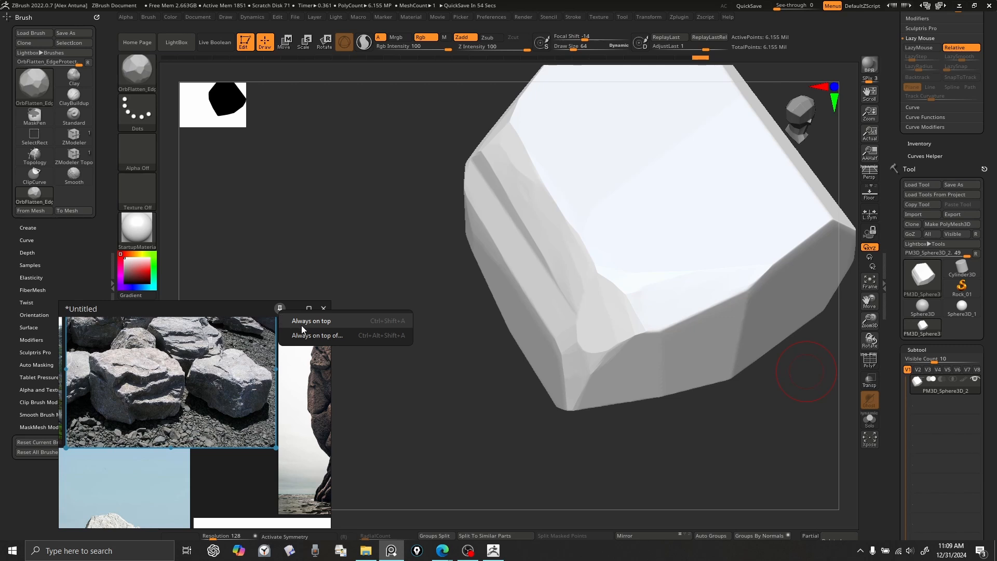
left_click(359, 320)
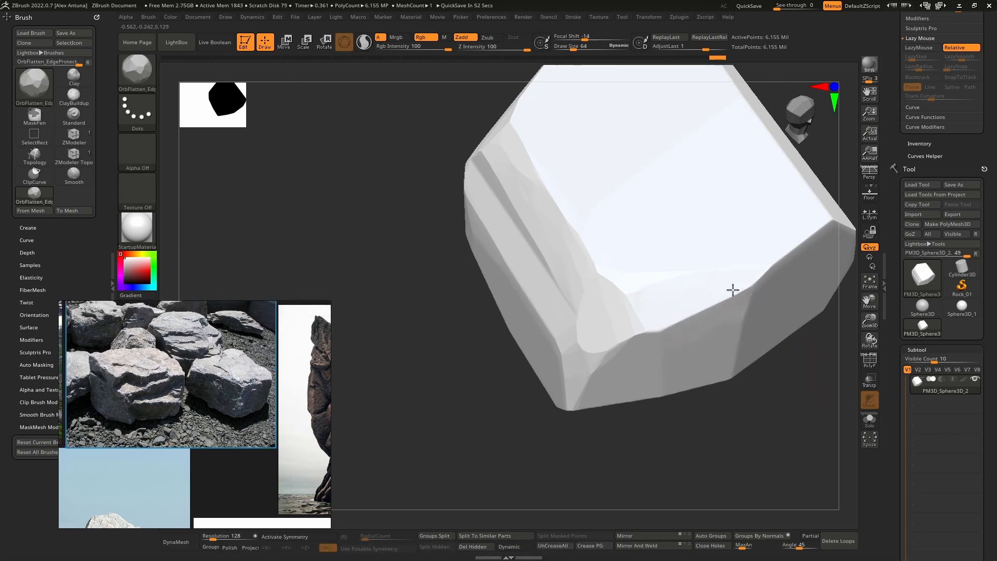
Step: Flatten and chip the edges around the boulder's large smooth faces with OrbFlatten_EdgeProtect, following the rock photos
mouse_move(772, 263)
right_mouse_down()
mouse_move(696, 285)
mouse_move(765, 269)
right_mouse_up()
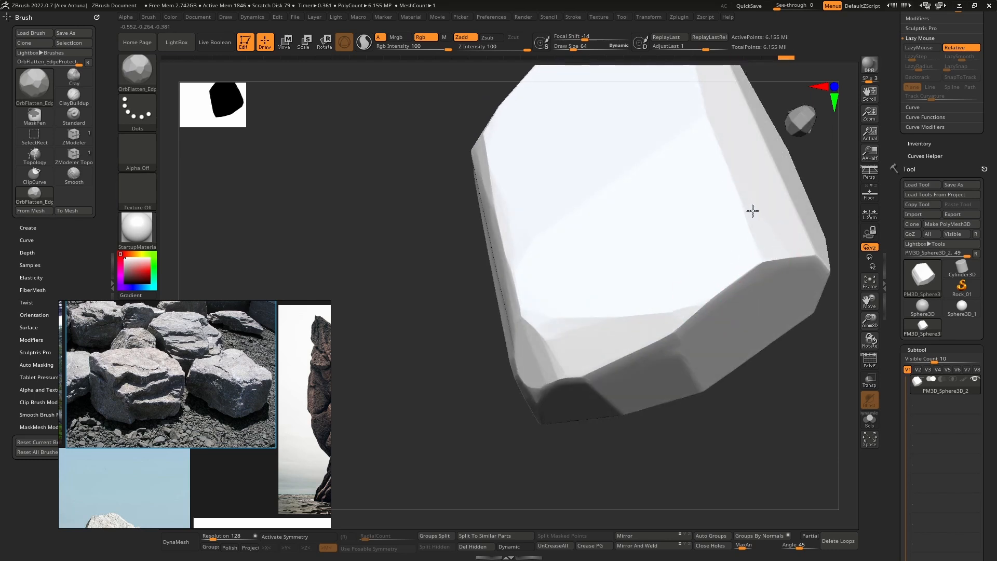
right_click_drag(752, 210, 723, 254)
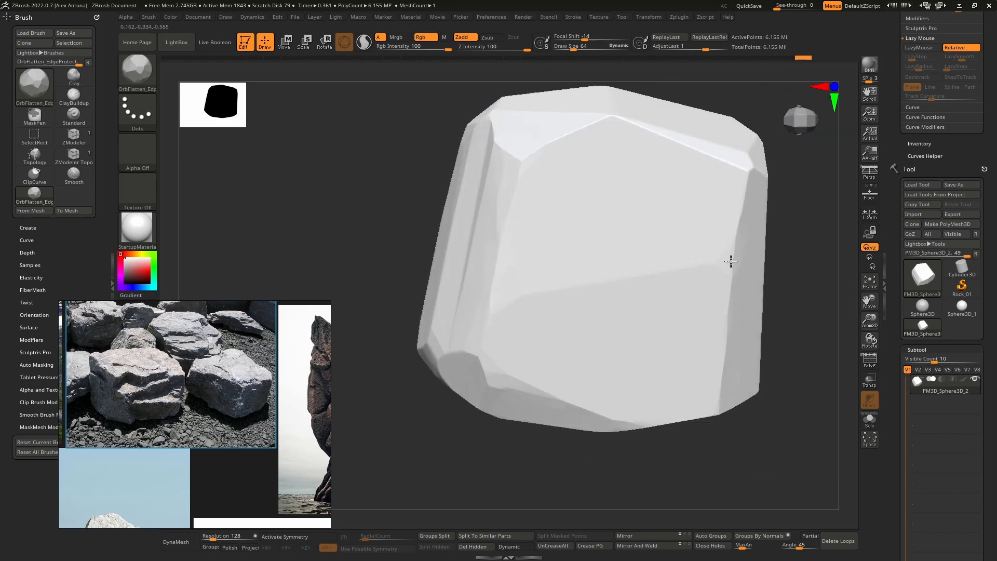
left_click_drag(731, 261, 718, 269)
left_click_drag(746, 232, 749, 249)
right_click_drag(741, 251, 744, 179)
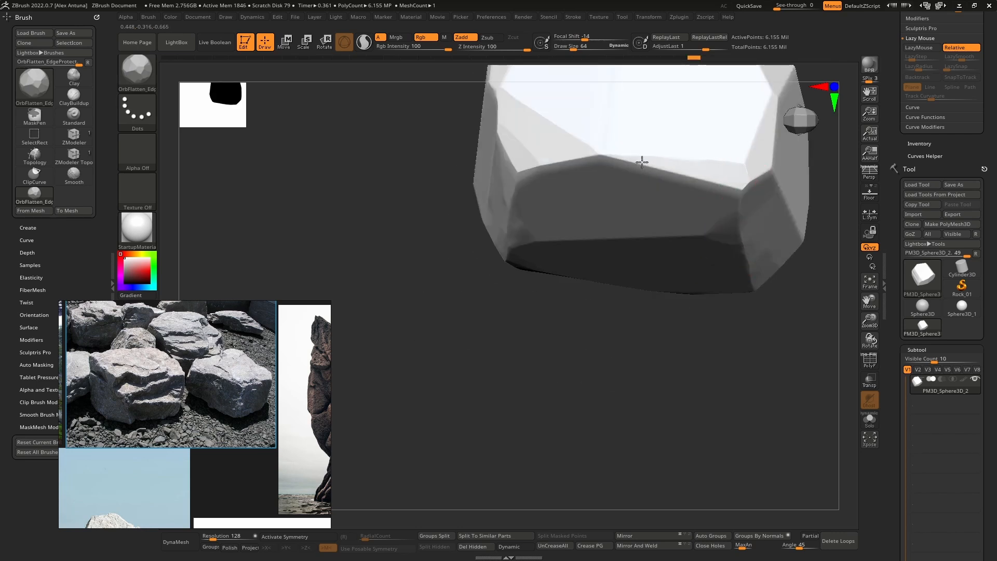
right_click_drag(642, 163, 696, 175)
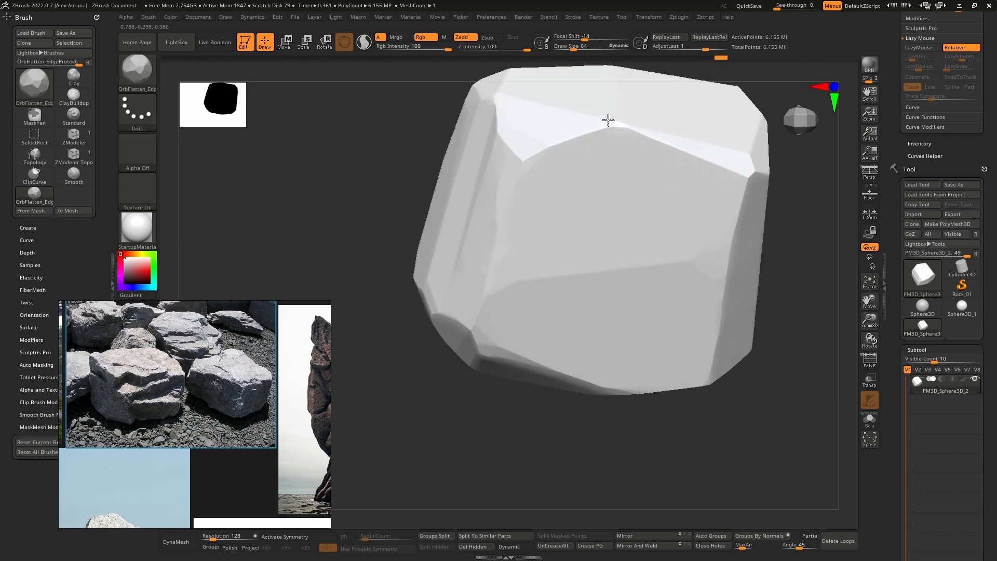
right_click_drag(609, 120, 637, 273)
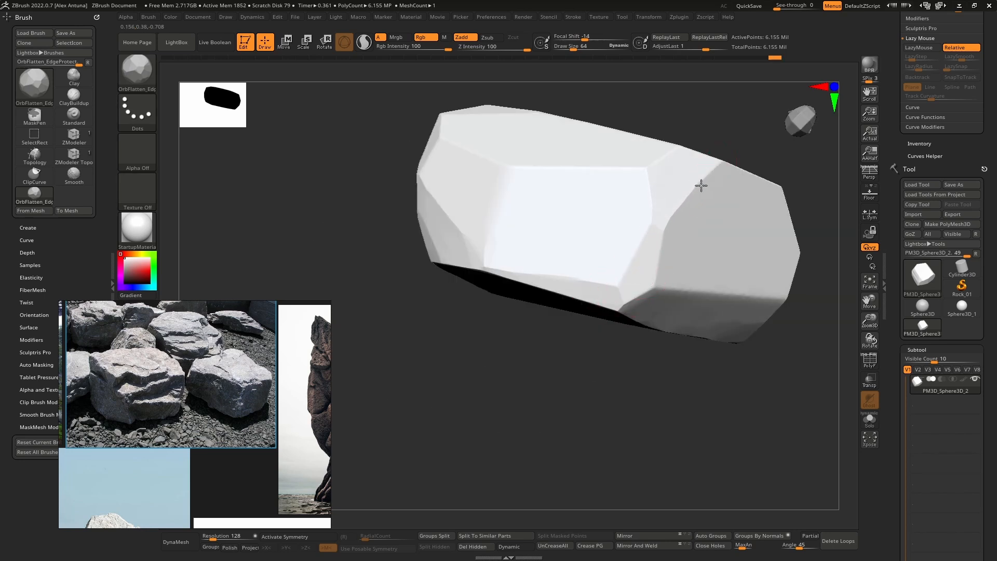
right_click_drag(726, 178, 666, 263)
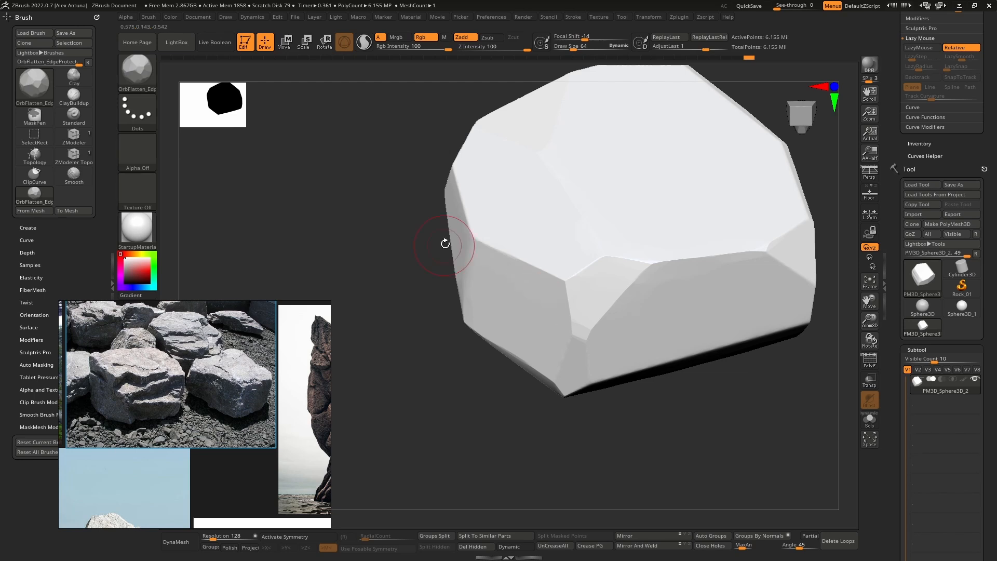
Step: Flatten the sharp ridges and corners between the angular facets at the boulder's end
right_click_drag(445, 244, 535, 312)
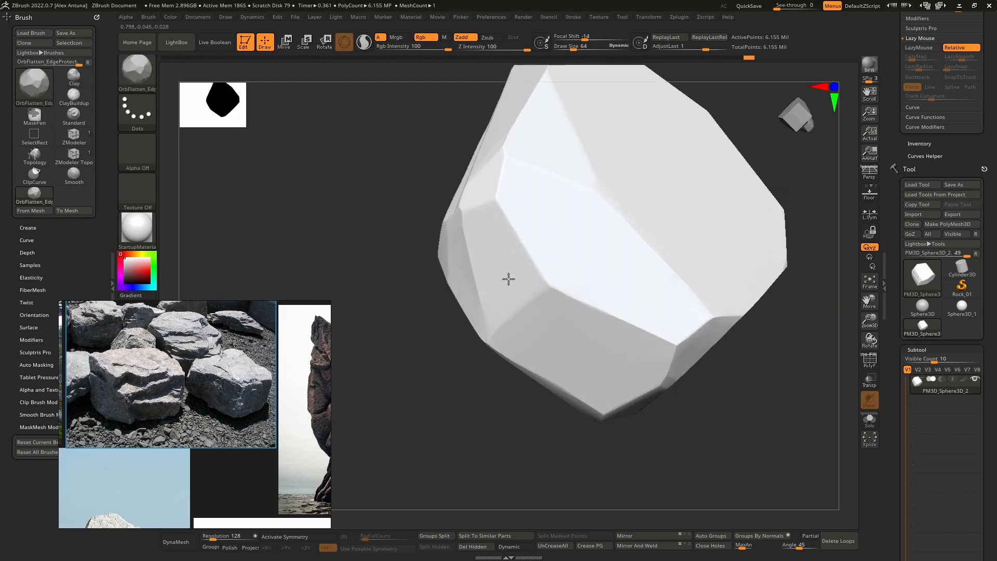
left_click_drag(509, 279, 489, 316)
left_click_drag(532, 269, 528, 270)
mouse_move(501, 176)
left_mouse_down()
mouse_move(499, 195)
mouse_move(469, 219)
left_mouse_up()
mouse_move(496, 236)
right_mouse_down()
mouse_move(524, 188)
mouse_move(512, 274)
right_mouse_up()
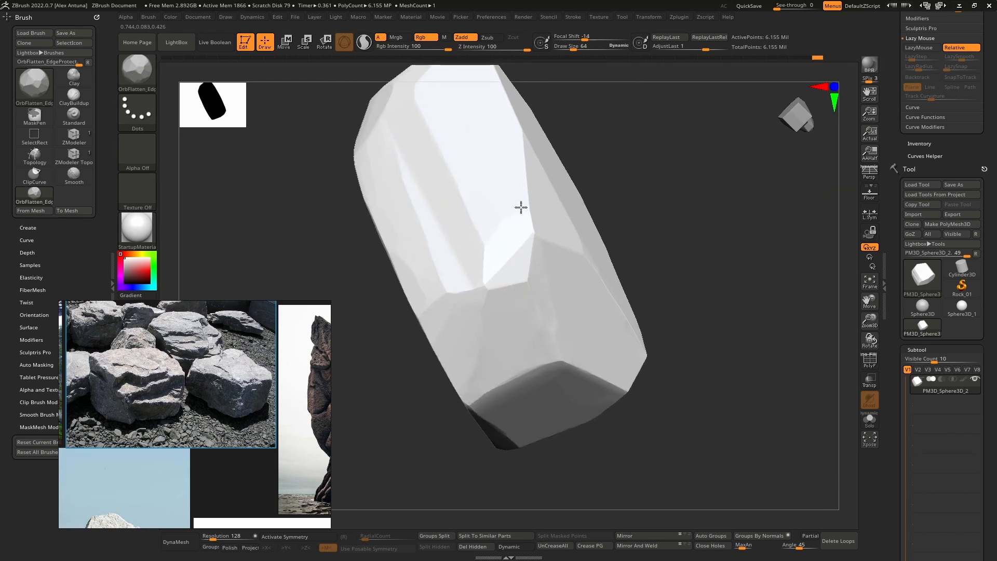
right_click_drag(440, 210, 459, 278)
left_click_drag(498, 281, 499, 291)
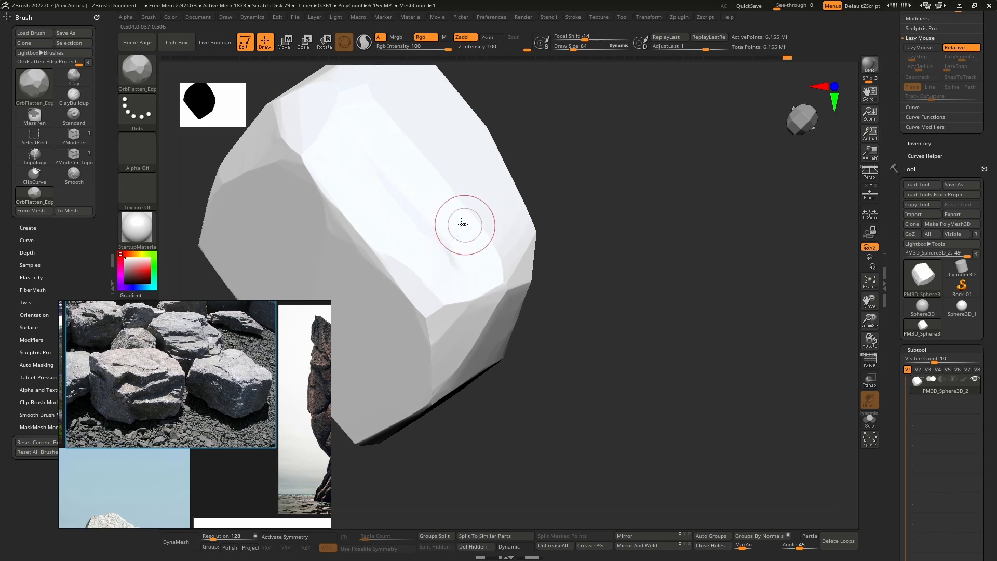
Step: Carve shallow chipped planes along the boulder's long narrow side, down to the corner where it meets the end
right_click_drag(461, 223, 448, 215)
right_click_drag(467, 249, 516, 252)
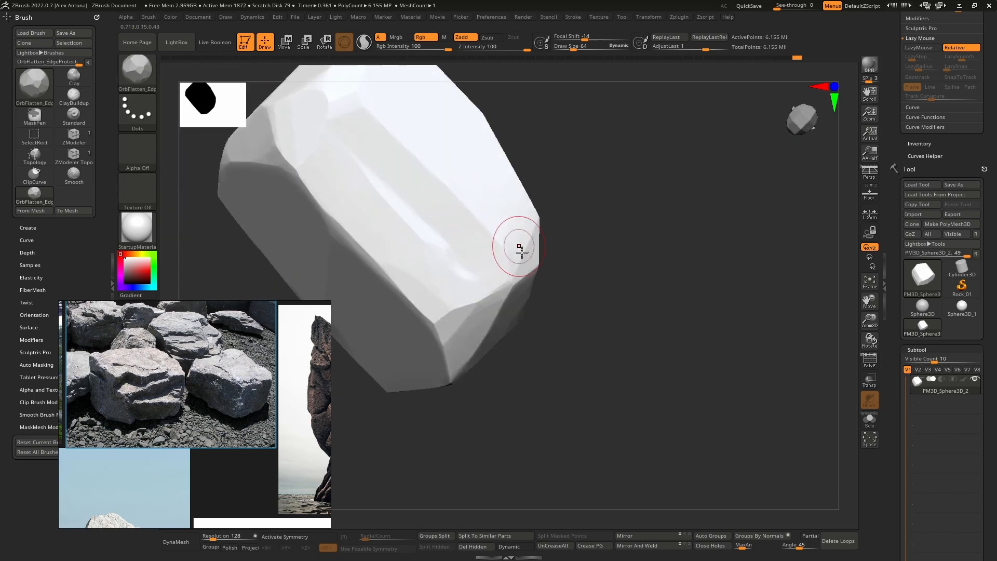
left_click_drag(456, 264, 466, 289)
right_click_drag(509, 259, 467, 201, "alt")
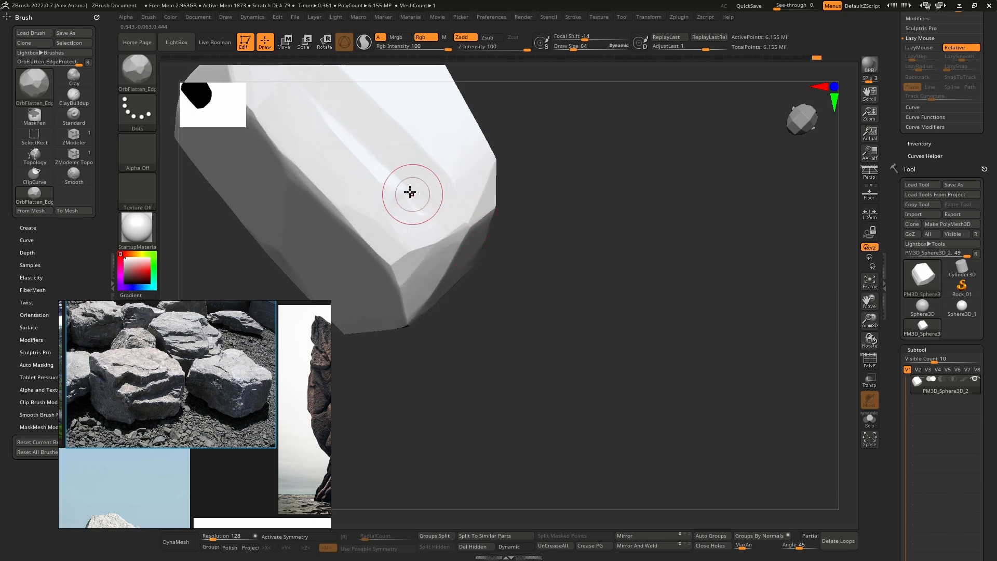
mouse_move(411, 193)
left_mouse_down()
mouse_move(438, 191)
mouse_move(445, 216)
mouse_move(404, 209)
mouse_move(435, 235)
left_mouse_up()
mouse_move(399, 144)
left_mouse_down()
mouse_move(450, 250)
mouse_move(462, 204)
left_mouse_up()
left_click_drag(387, 113, 399, 88)
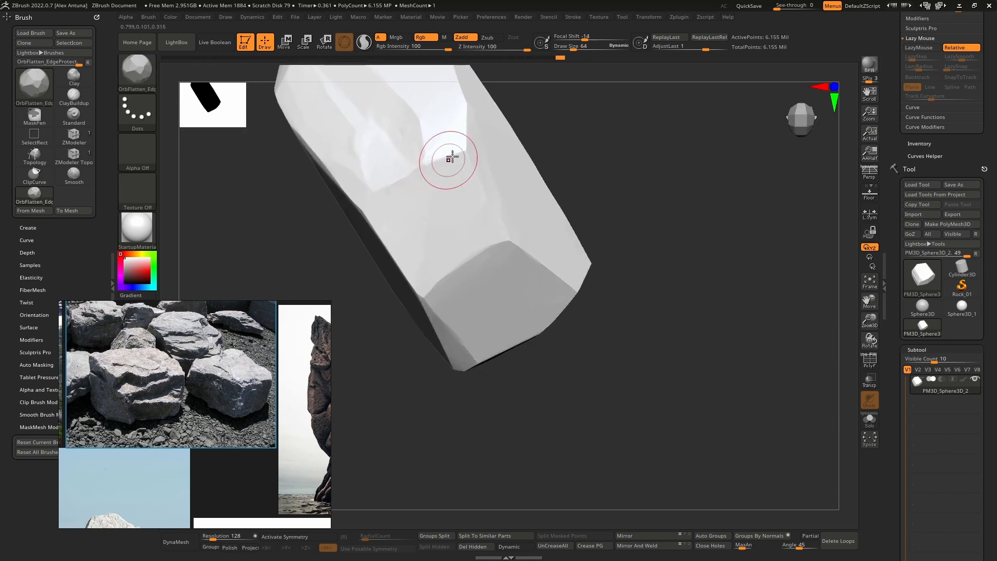
Step: Chip the ridges between the boulder's narrow side, its end facets and the neighbouring broad face
mouse_move(449, 158)
left_mouse_down()
mouse_move(424, 177)
mouse_move(437, 181)
left_mouse_up()
mouse_move(499, 278)
right_mouse_down()
mouse_move(452, 211)
mouse_move(481, 231)
mouse_move(436, 294)
right_mouse_up()
left_click_drag(420, 285, 423, 289)
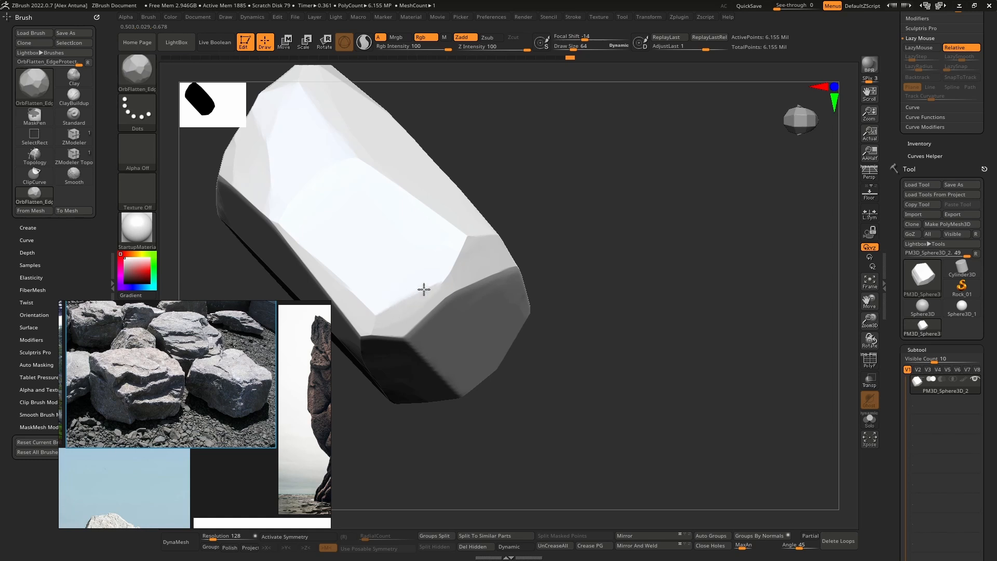
right_click_drag(453, 349, 496, 196)
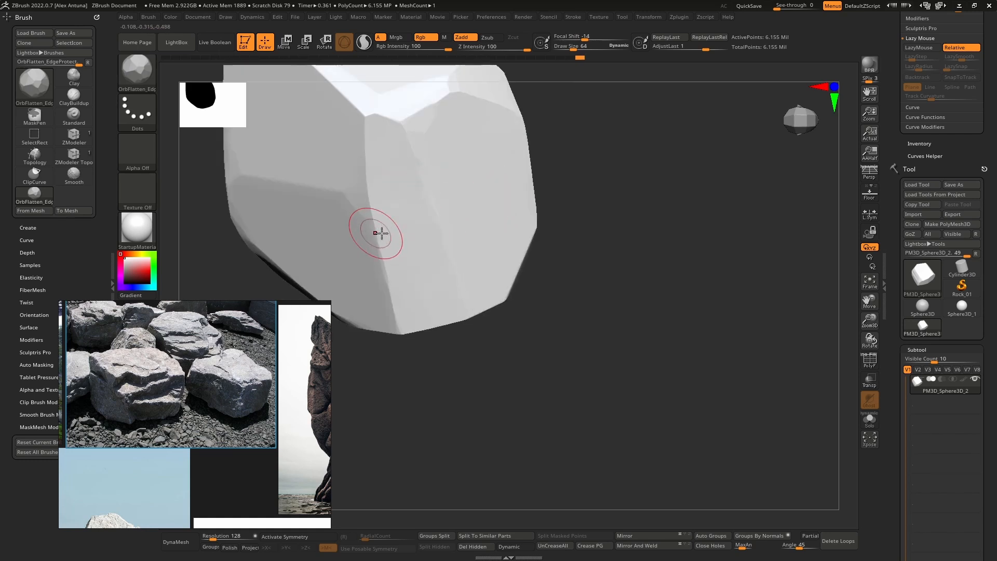
right_click_drag(378, 232, 357, 198)
right_click_drag(269, 236, 474, 225)
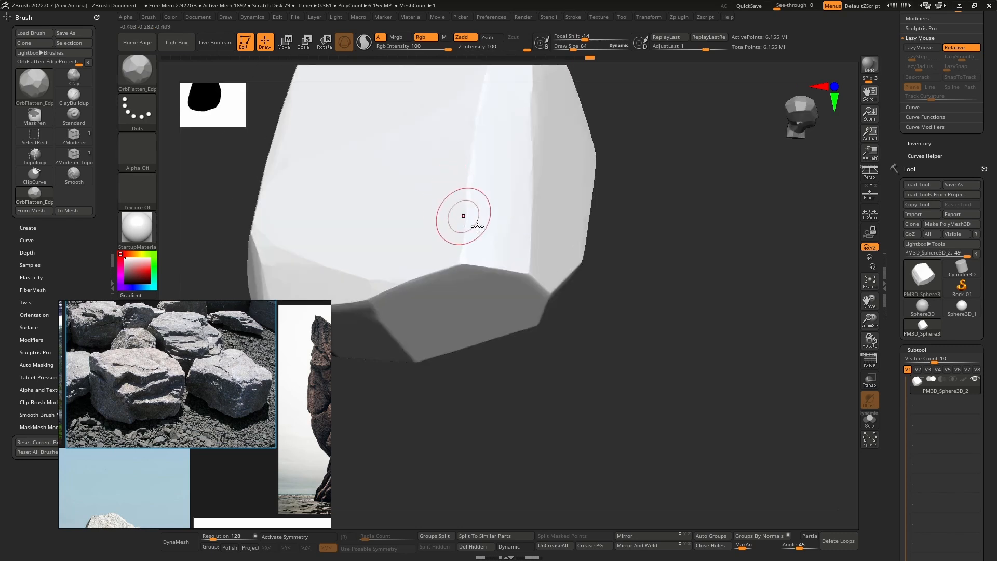
Step: Break up the rim of the boulder's end facet and the long edges of the adjoining bright facet
right_click_drag(463, 263, 546, 287)
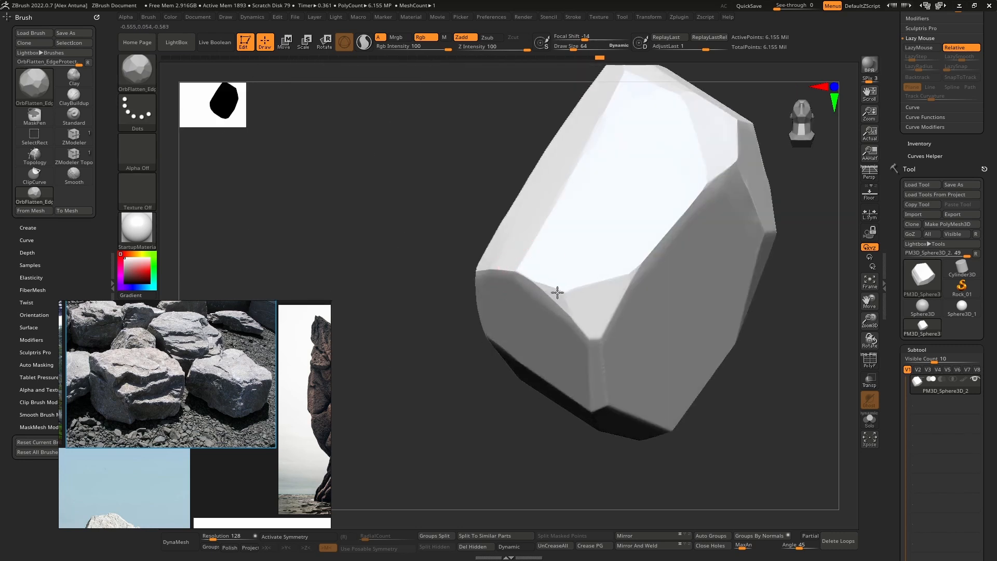
right_click_drag(644, 260, 636, 236)
mouse_move(643, 228)
left_mouse_down()
mouse_move(619, 254)
mouse_move(627, 224)
left_mouse_up()
right_click_drag(630, 231, 649, 208, "ctrl")
mouse_move(674, 257)
right_mouse_down("alt")
mouse_move(575, 258)
mouse_move(623, 270)
right_mouse_up("alt")
mouse_move(623, 270)
right_mouse_down("ctrl")
mouse_move(631, 355)
mouse_move(664, 329)
mouse_move(606, 327)
right_mouse_up("ctrl")
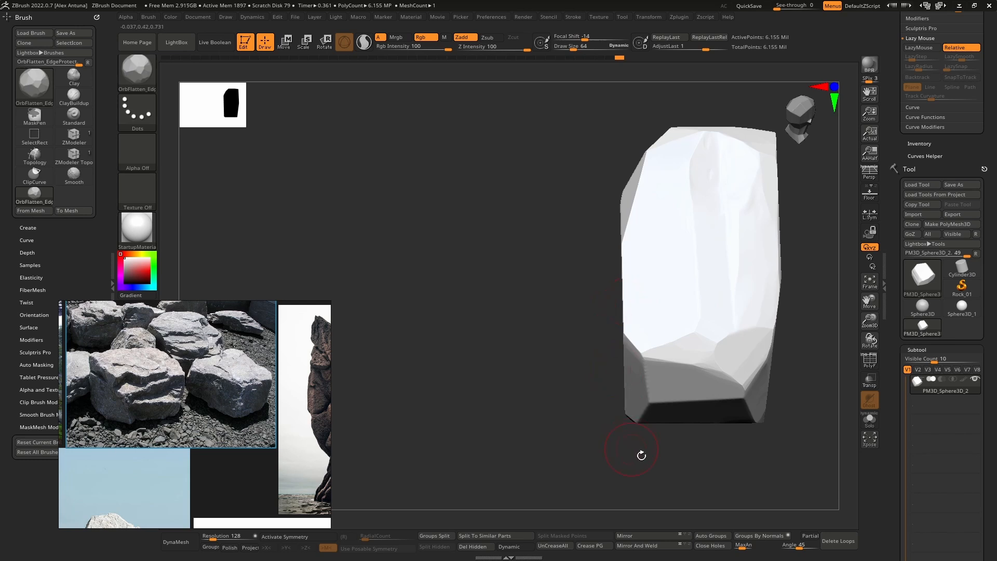
Step: Recut one broad side of the boulder flat with a near-vertical ClipCurve line along its silhouette
mouse_move(638, 508)
left_mouse_down("ctrl+shift")
mouse_move(621, 309)
mouse_move(609, 295)
mouse_move(625, 337)
mouse_move(629, 278)
left_mouse_up("ctrl+shift")
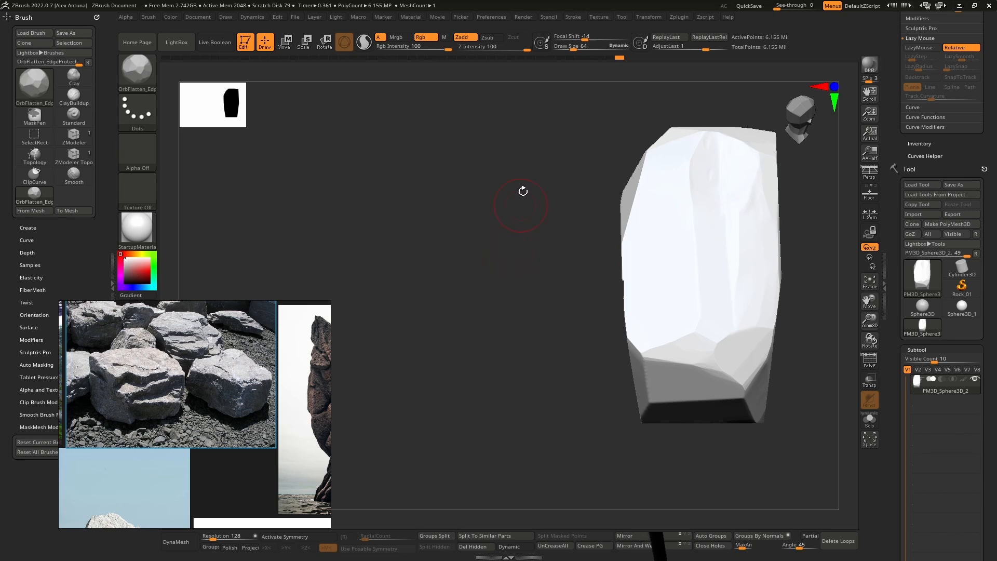
mouse_move(490, 215)
left_mouse_down()
mouse_move(494, 226)
mouse_move(566, 234)
mouse_move(538, 192)
mouse_move(497, 261)
mouse_move(561, 284)
mouse_move(569, 321)
left_mouse_up()
mouse_move(620, 487)
left_mouse_down("ctrl+shift")
mouse_move(628, 294)
mouse_move(579, 138)
mouse_move(615, 140)
left_mouse_up("ctrl+shift")
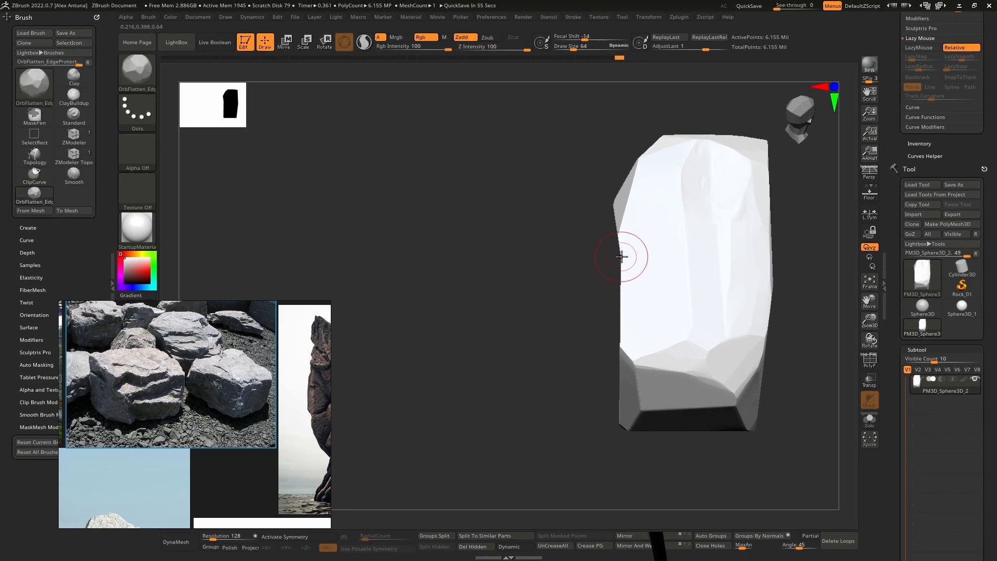
Step: Chip the edges around the freshly cut side and carve irregular diagonal grooves into the adjacent narrow facet with OrbFlatten_EdgeProtect
mouse_move(606, 242)
right_mouse_down()
mouse_move(648, 296)
mouse_move(627, 315)
mouse_move(630, 244)
mouse_move(657, 287)
mouse_move(600, 220)
mouse_move(630, 239)
right_mouse_up()
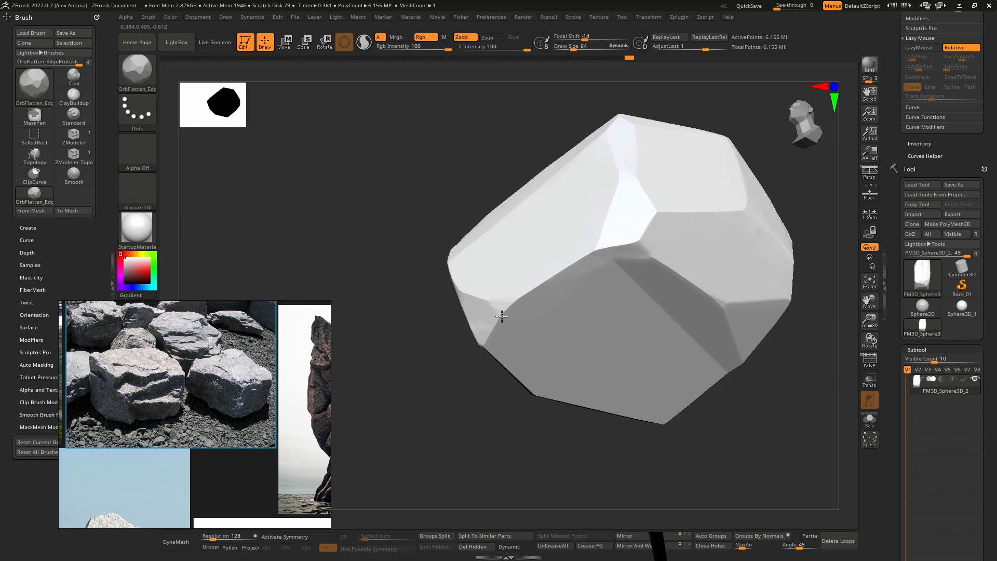
right_click_drag(483, 298, 597, 270)
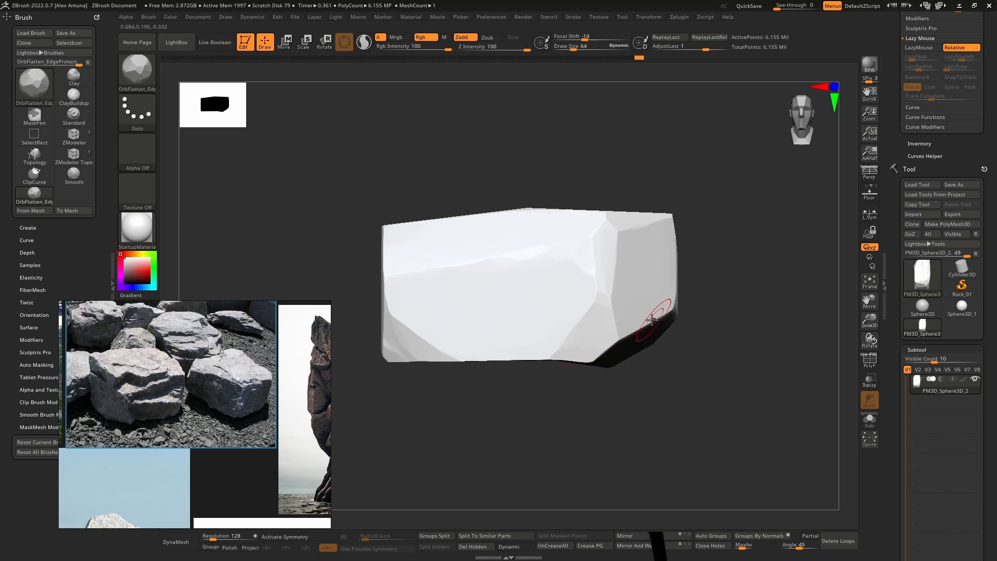
right_click_drag(607, 332, 656, 349)
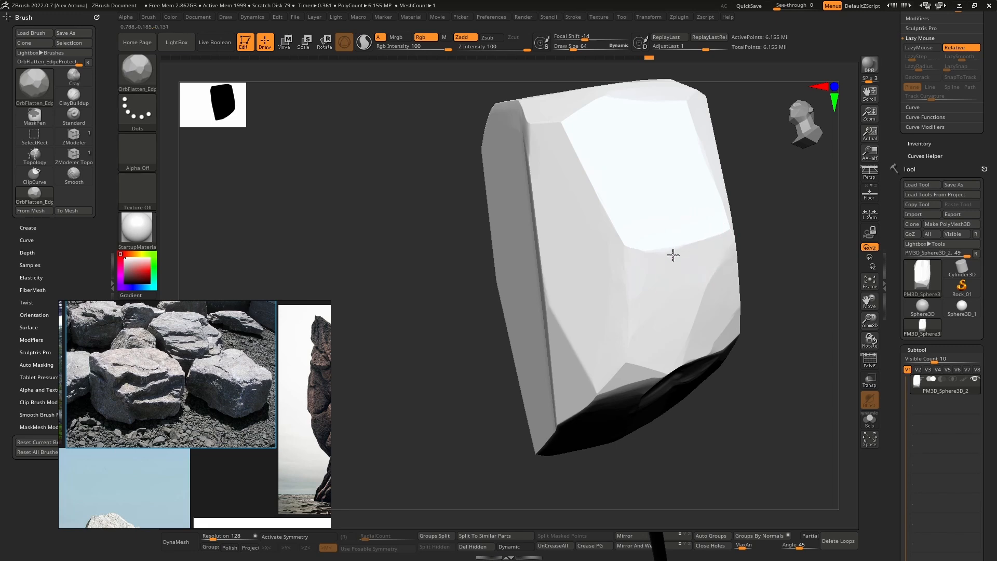
right_click_drag(728, 270, 639, 338)
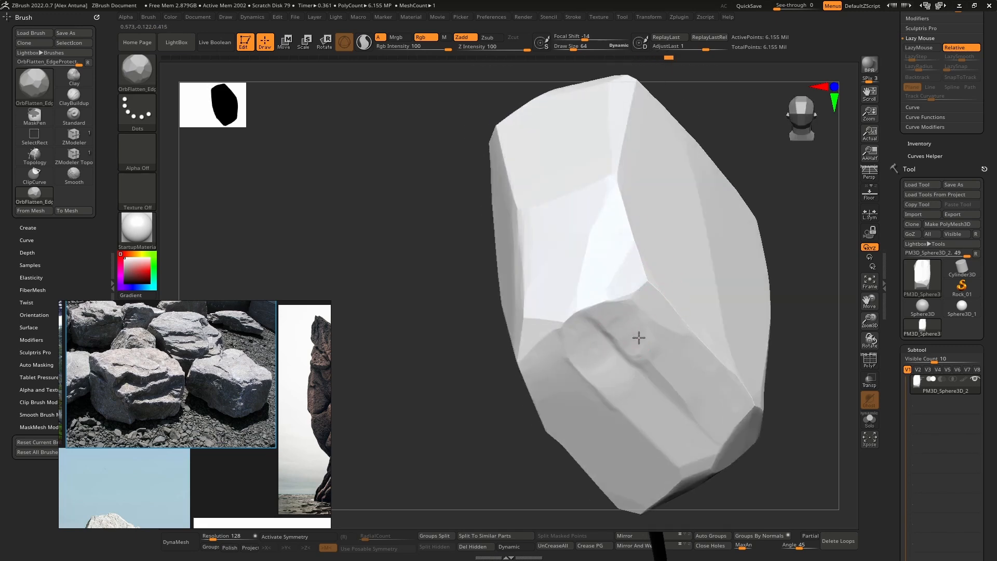
right_click_drag(641, 374, 691, 348)
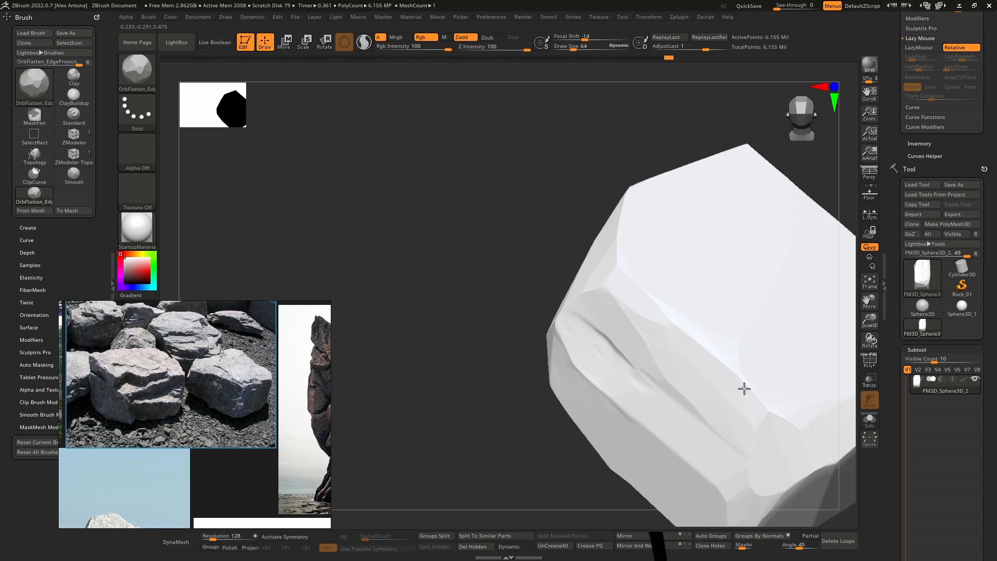
right_click_drag(757, 400, 714, 315)
Step: Move the reference board off the canvas and switch to the Crumple brush with a draw size of about 319
right_click_drag(270, 332, 994, 229)
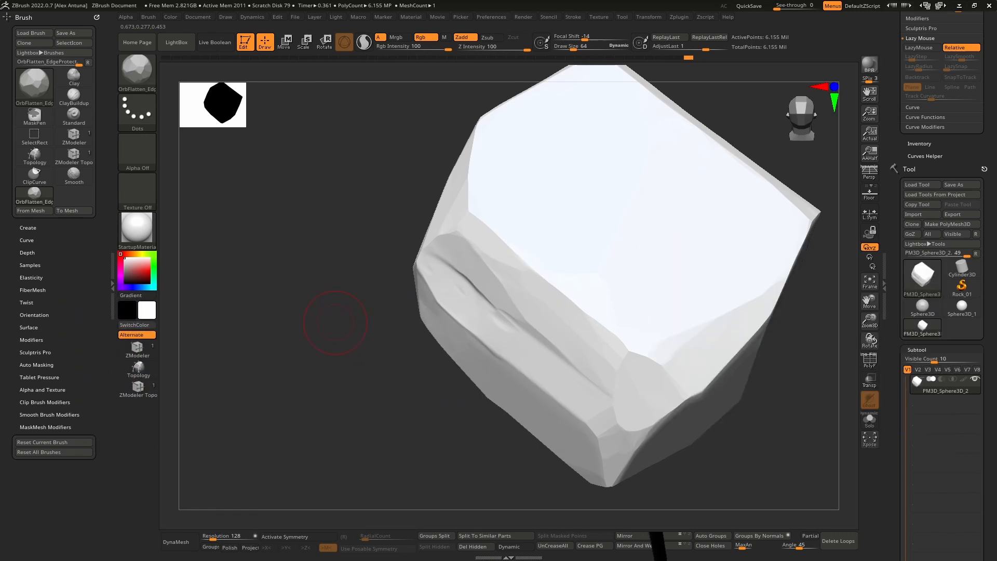
left_click(138, 70)
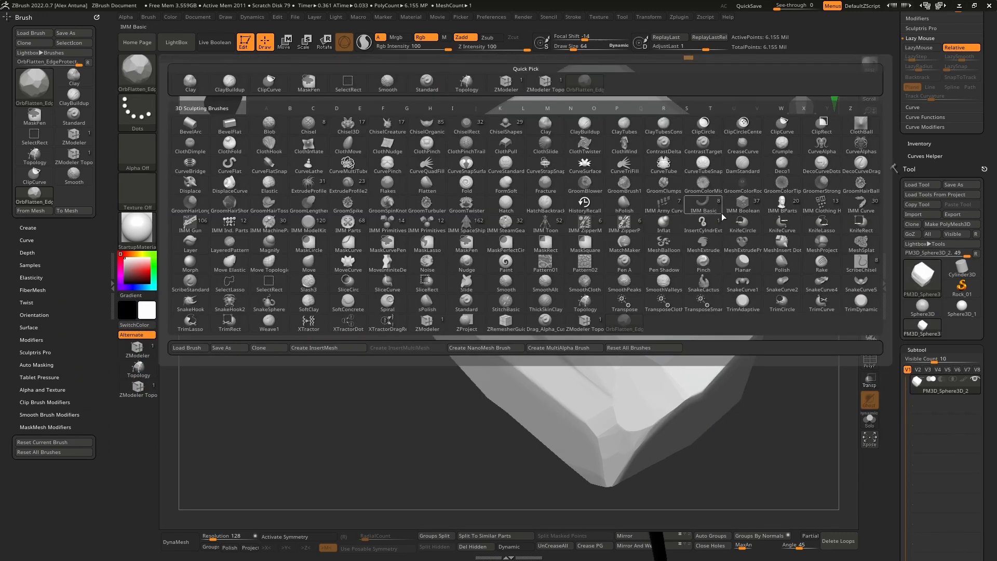
key("c")
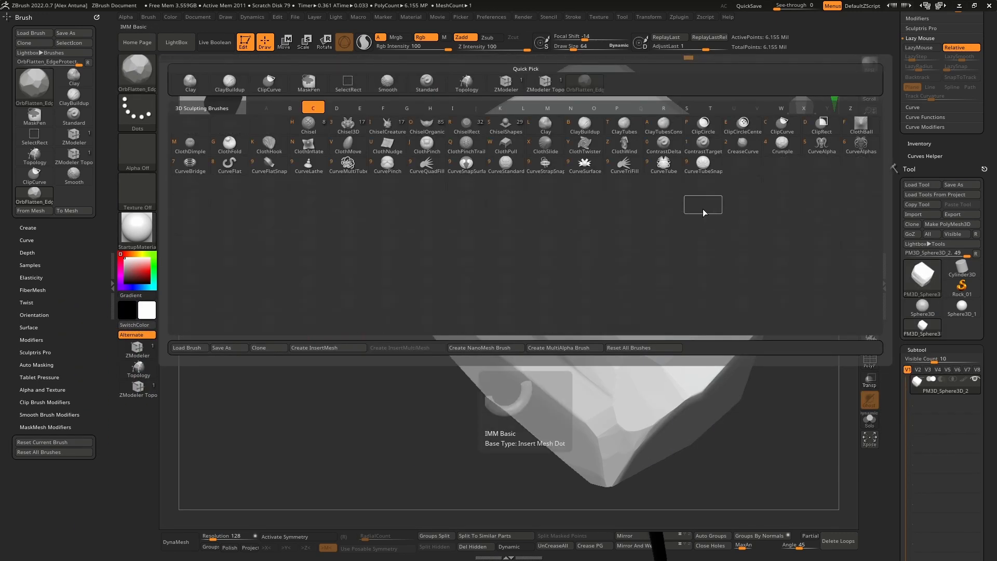
left_click(782, 149)
mouse_move(737, 207)
right_mouse_down()
mouse_move(652, 288)
mouse_move(652, 252)
mouse_move(605, 319)
right_mouse_up()
key("space")
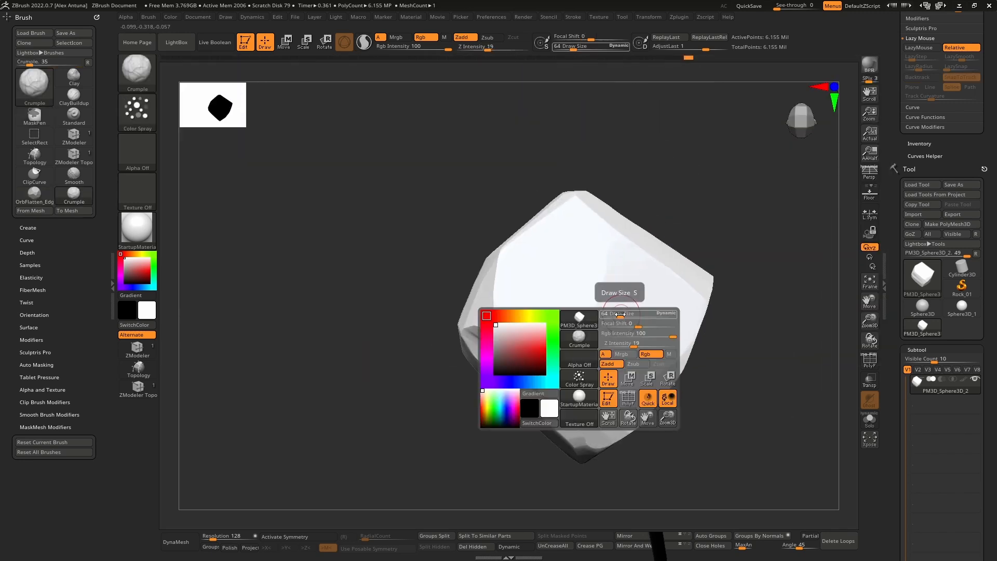
left_click_drag(621, 314, 643, 313)
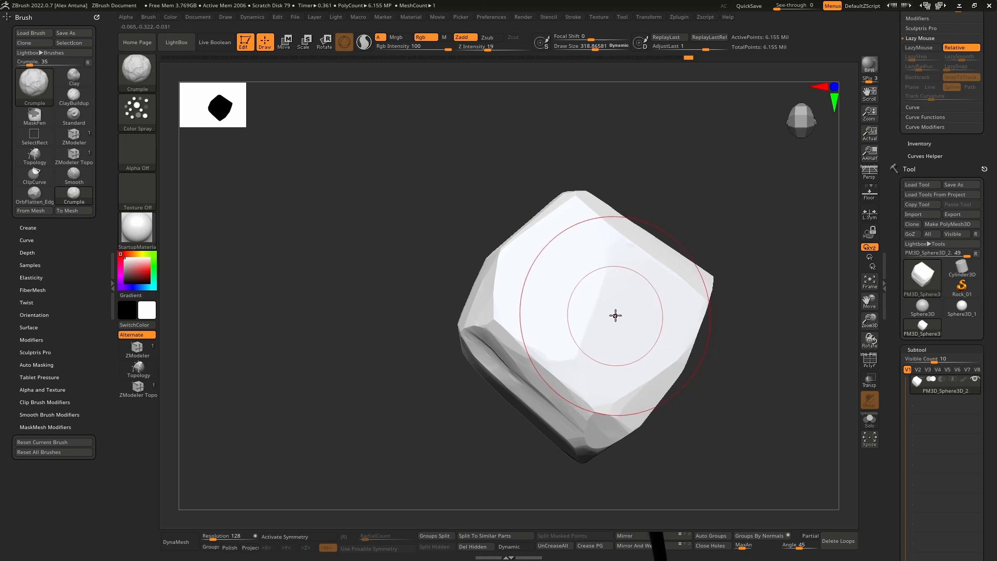
Step: Shorten the subtool list to a visible count of 2
left_click_drag(895, 420, 895, 206)
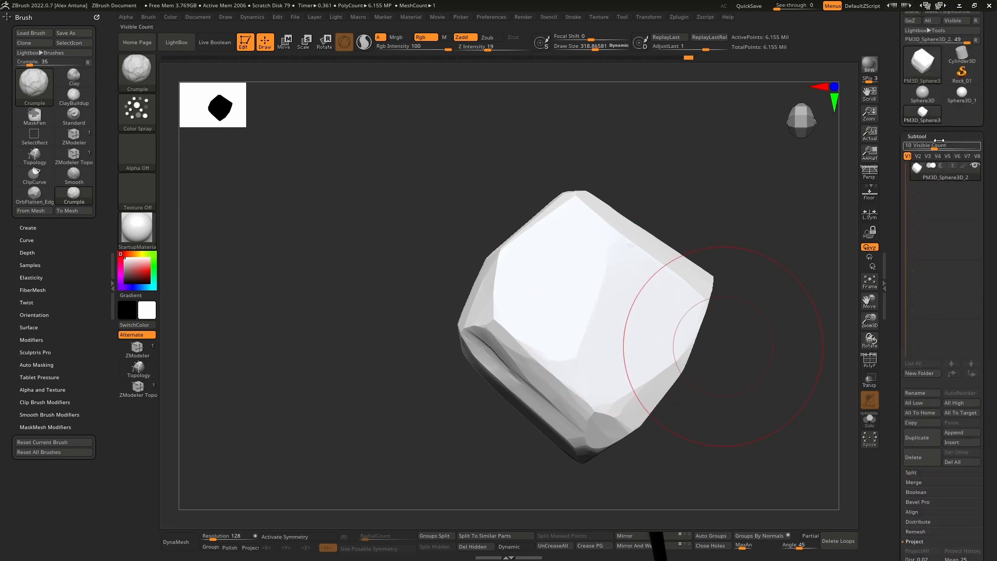
left_click_drag(914, 145, 909, 145)
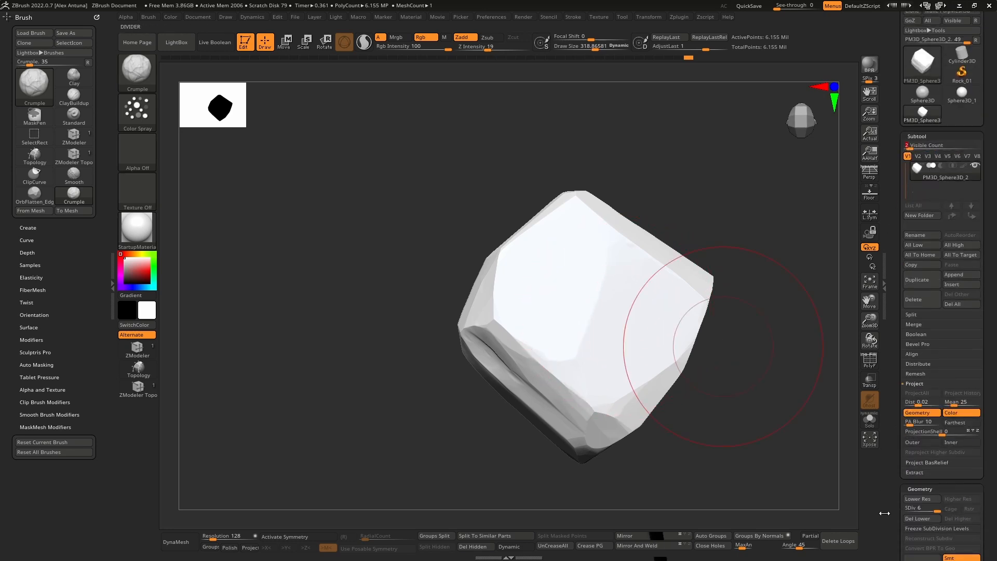
Step: Reduce the draw size to about 175 and work Crumple wrinkles into the boulder's bright broad face
key("bracketleft")
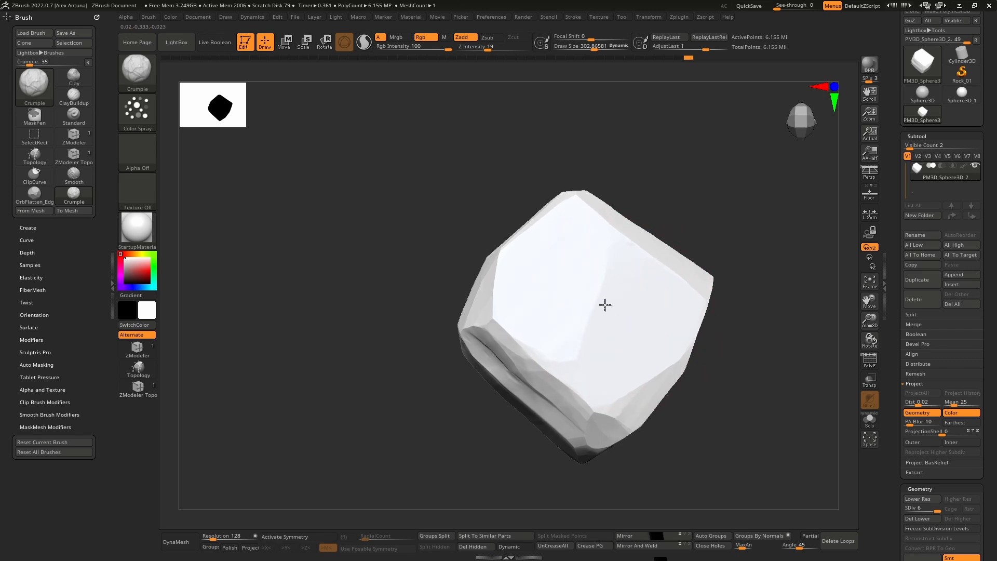
mouse_move(616, 306)
right_mouse_down()
mouse_move(630, 311)
mouse_move(612, 293)
right_mouse_up()
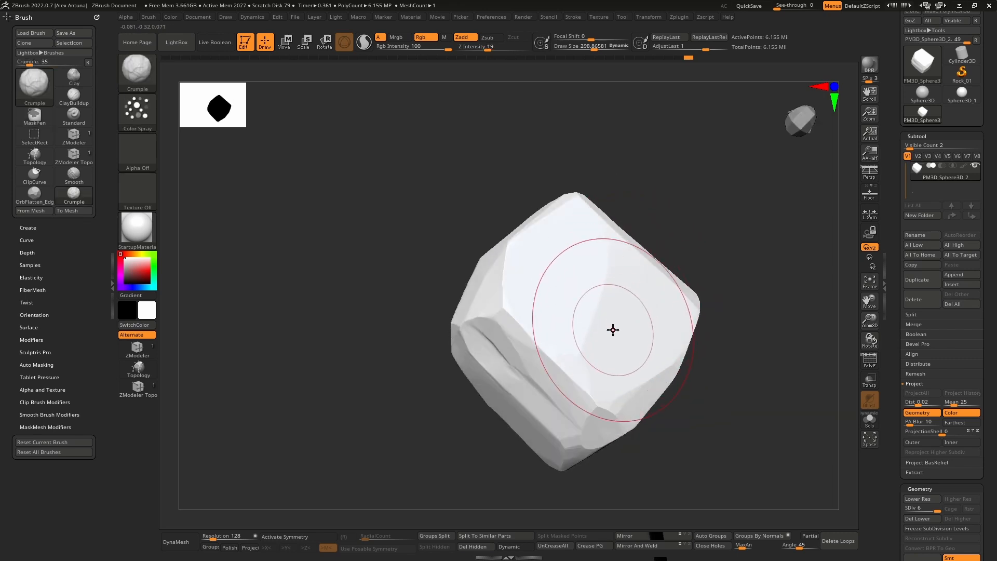
key("bracketleft")
key("bracketleft")
key("bracketleft")
key("bracketleft")
key("bracketleft")
key("bracketleft")
right_click_drag(602, 342, 628, 319)
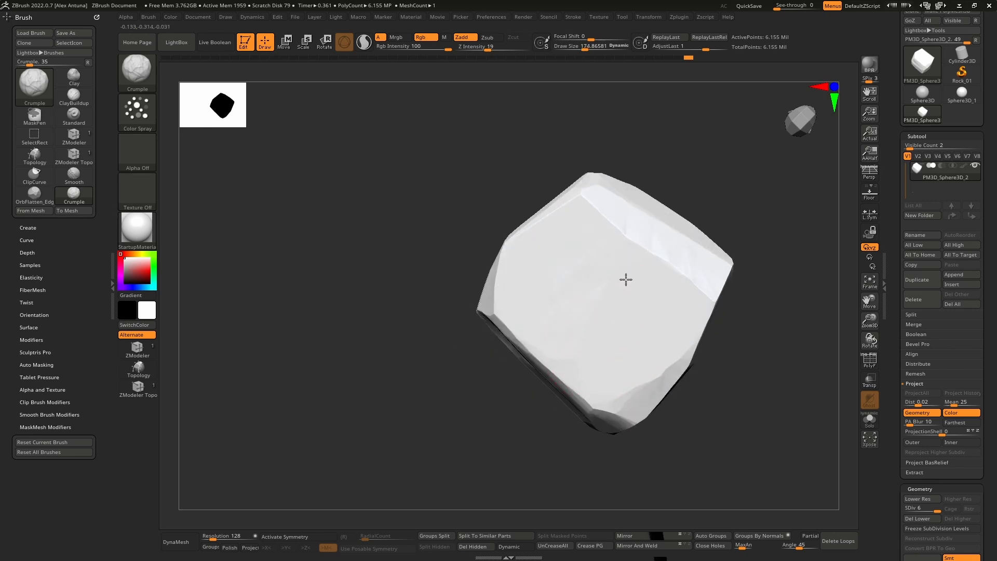
Step: Crumple the boulder's end facet and the edges around it with a draw size of about 143
mouse_move(616, 280)
right_mouse_down()
mouse_move(634, 290)
mouse_move(628, 258)
mouse_move(622, 269)
right_mouse_up()
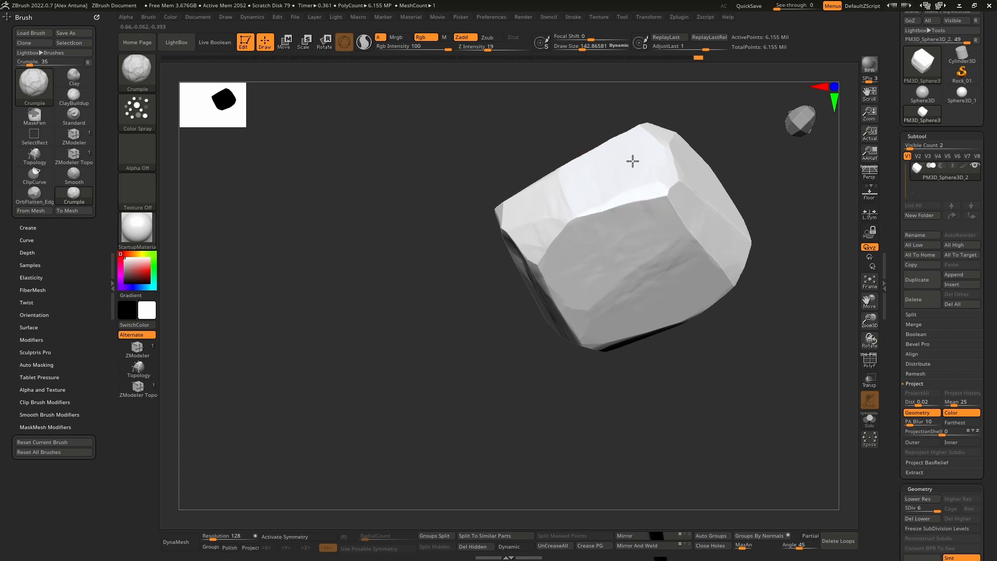
mouse_move(609, 163)
right_mouse_down()
mouse_move(628, 240)
mouse_move(626, 267)
mouse_move(626, 204)
mouse_move(619, 272)
mouse_move(598, 287)
right_mouse_up()
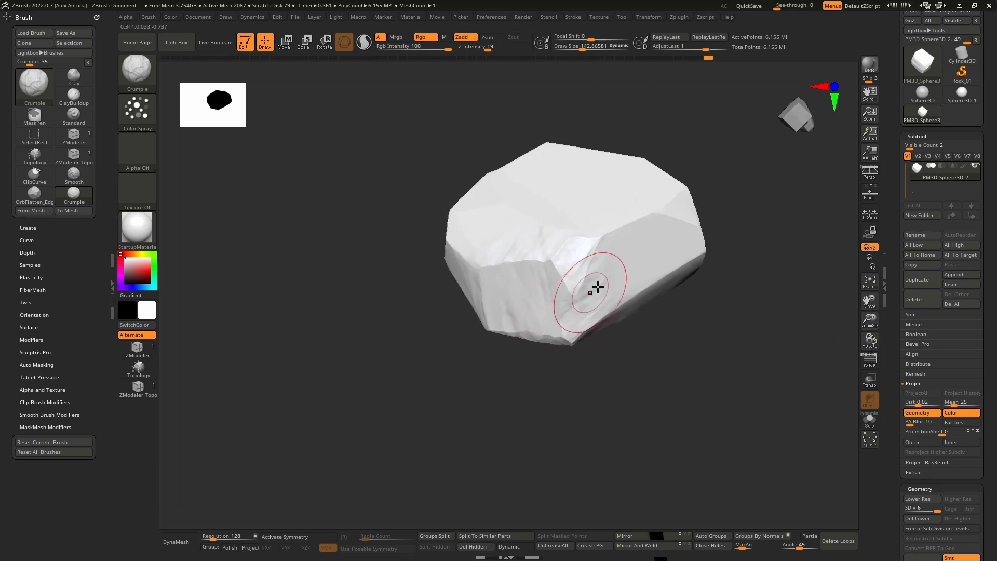
right_click_drag(654, 230, 621, 227)
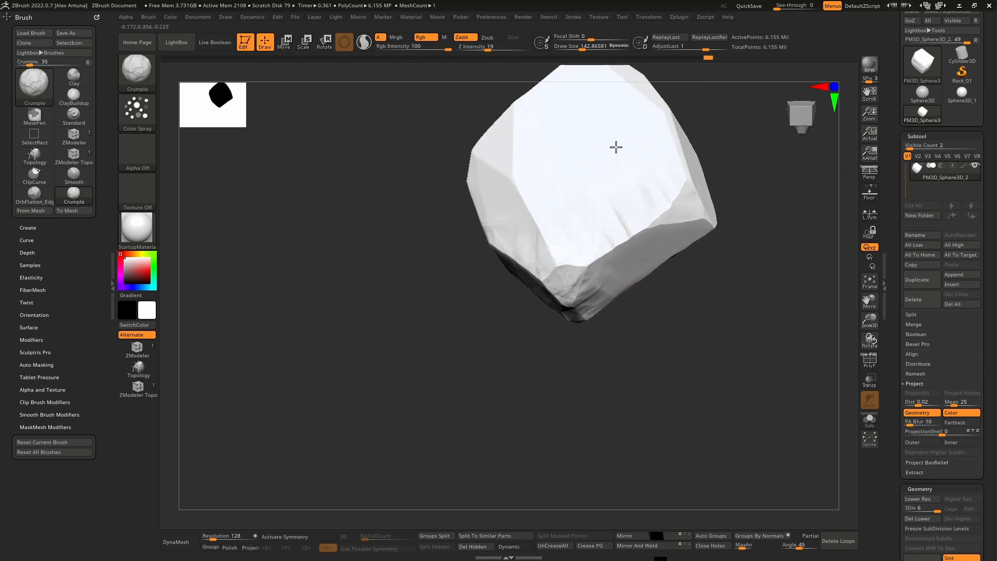
mouse_move(616, 148)
right_mouse_down("ctrl")
mouse_move(668, 296)
mouse_move(646, 283)
mouse_move(628, 193)
mouse_move(641, 263)
right_mouse_up("ctrl")
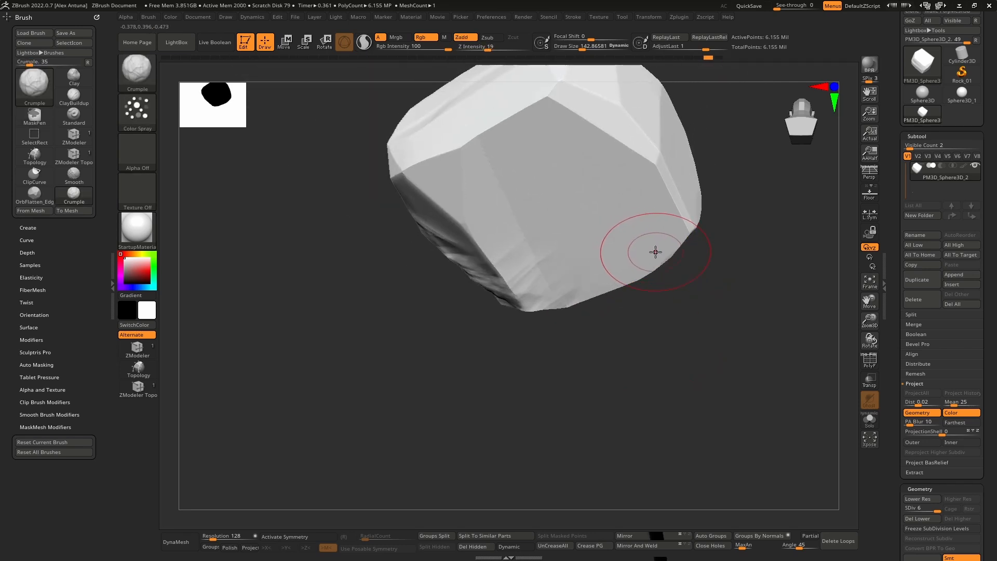
Step: Add Crumple creases to the boulder's remaining facets and along the ridge between the broad face and its lower side
mouse_move(647, 239)
right_mouse_down()
mouse_move(601, 252)
mouse_move(616, 252)
mouse_move(601, 227)
mouse_move(646, 292)
mouse_move(615, 305)
right_mouse_up()
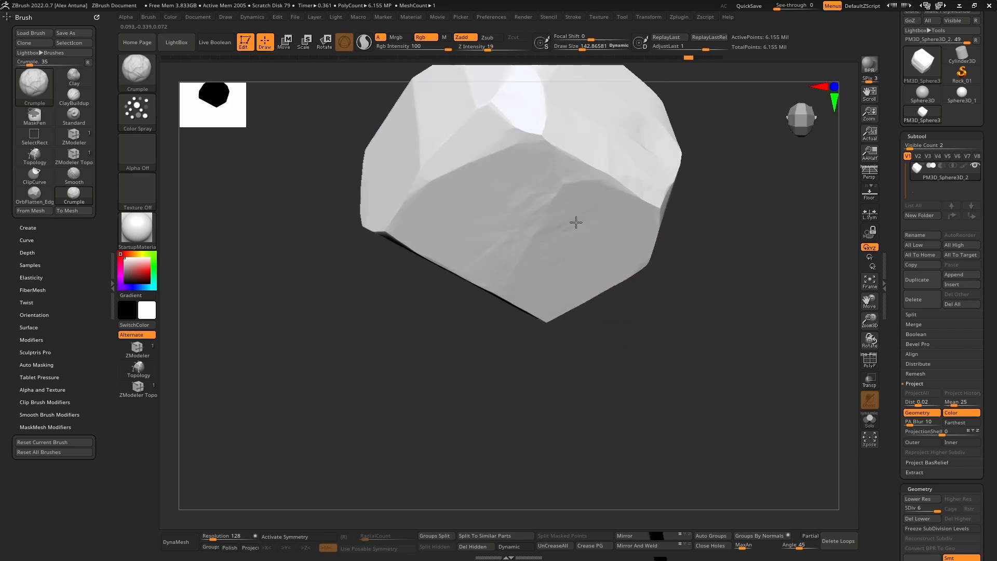
mouse_move(583, 185)
right_mouse_down()
mouse_move(546, 296)
mouse_move(566, 223)
mouse_move(477, 256)
mouse_move(481, 231)
right_mouse_up()
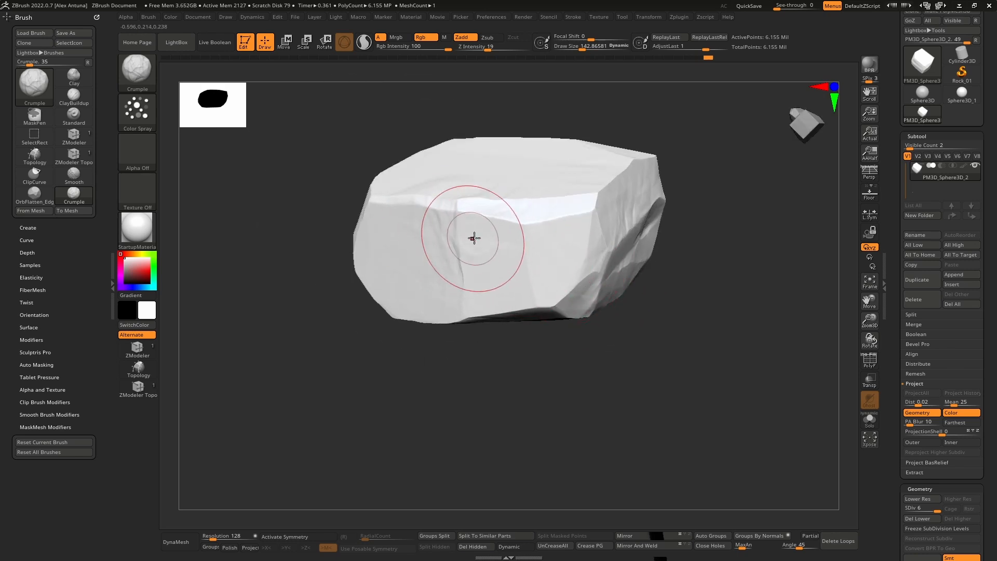
mouse_move(472, 236)
right_mouse_down()
mouse_move(487, 203)
mouse_move(516, 258)
mouse_move(485, 251)
mouse_move(490, 263)
mouse_move(530, 285)
mouse_move(541, 326)
right_mouse_up()
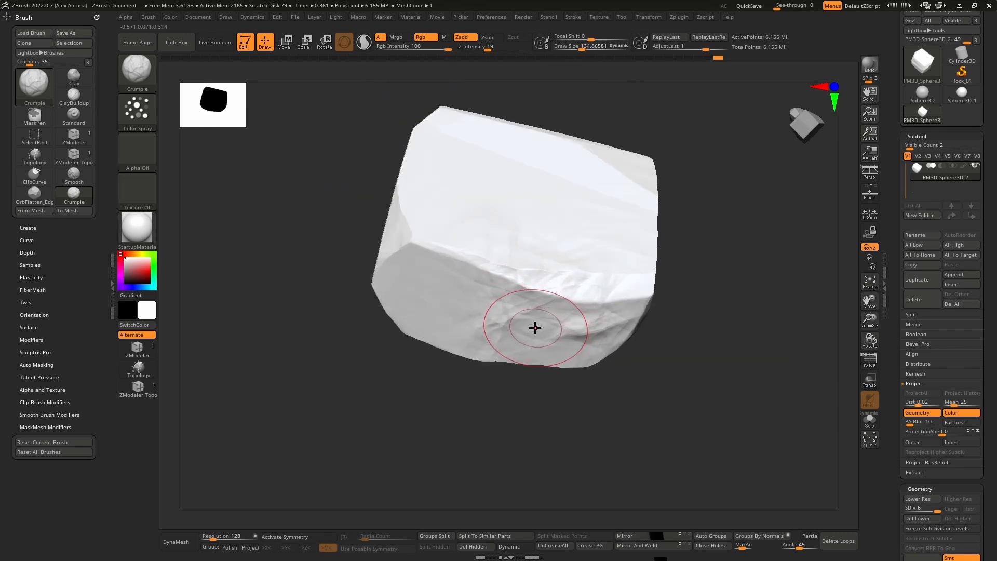
left_click_drag(556, 329, 529, 324, "shift")
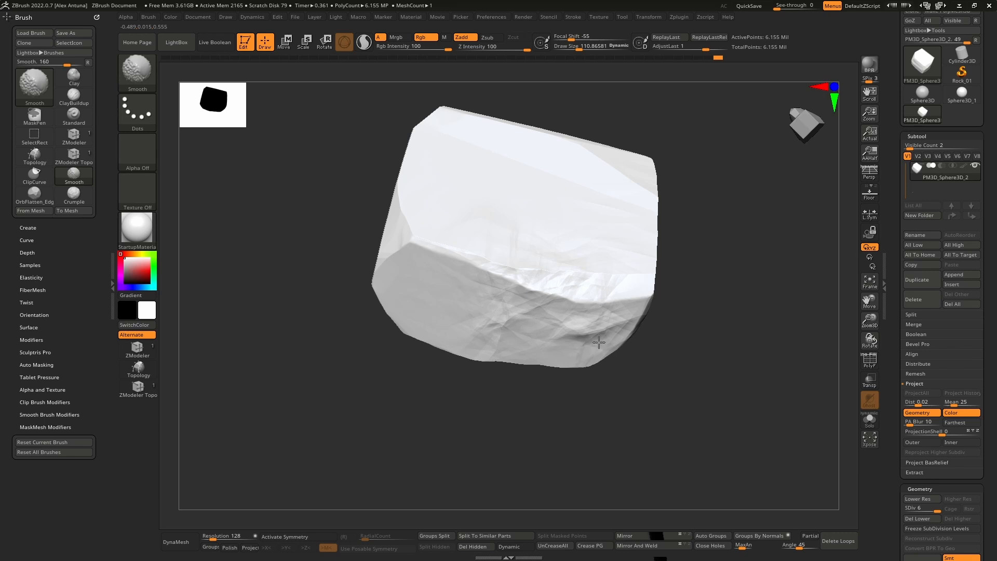
Step: Drop the boulder to subdivision level 4 and soften the crumpled creases on its facets with the Smooth brush
key("shift+d")
key("shift+d")
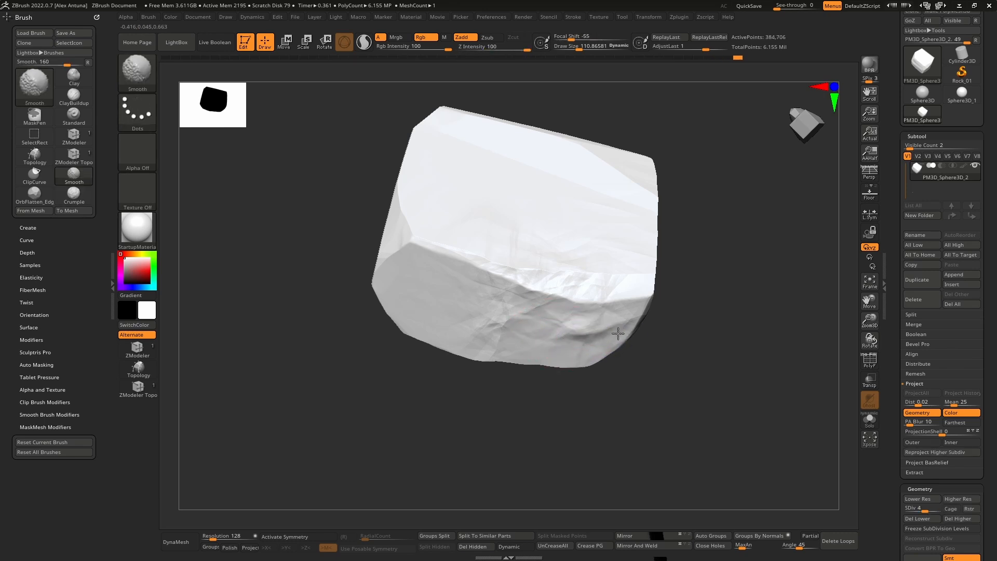
right_click_drag(584, 256, 546, 267)
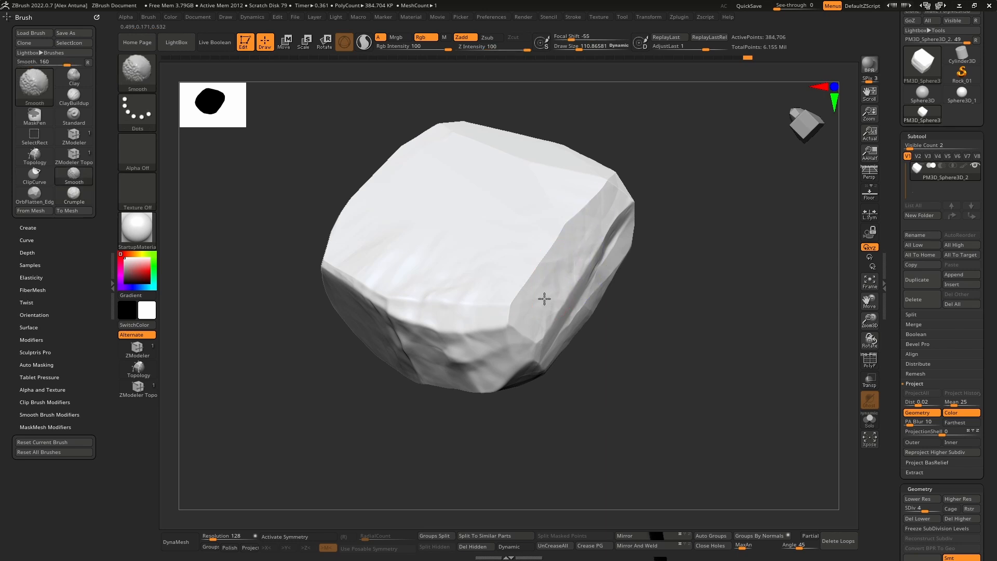
right_click_drag(622, 231, 613, 313)
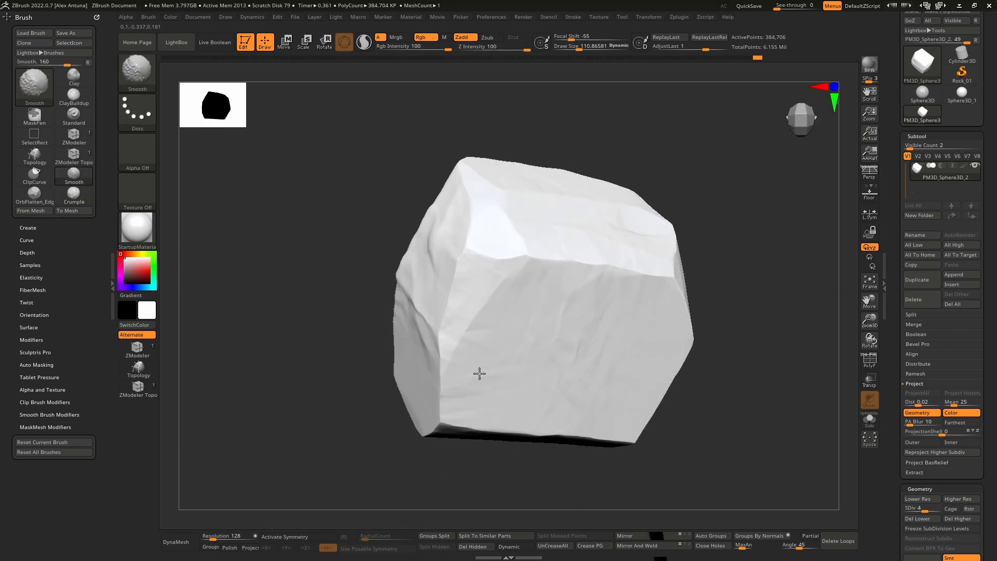
mouse_move(503, 276)
right_mouse_down()
mouse_move(630, 338)
mouse_move(582, 303)
right_mouse_up()
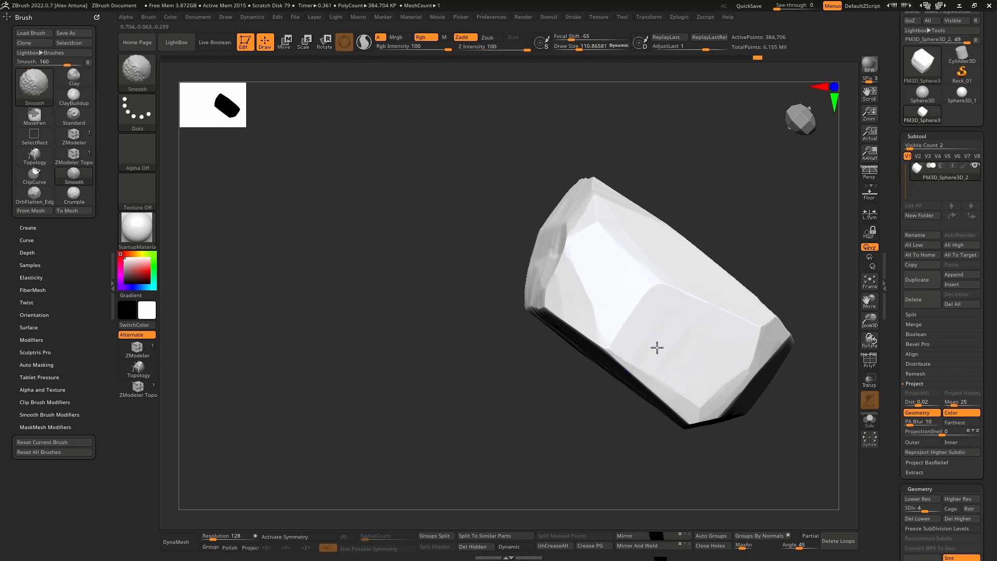
right_click_drag(686, 326, 626, 178)
key("shift")
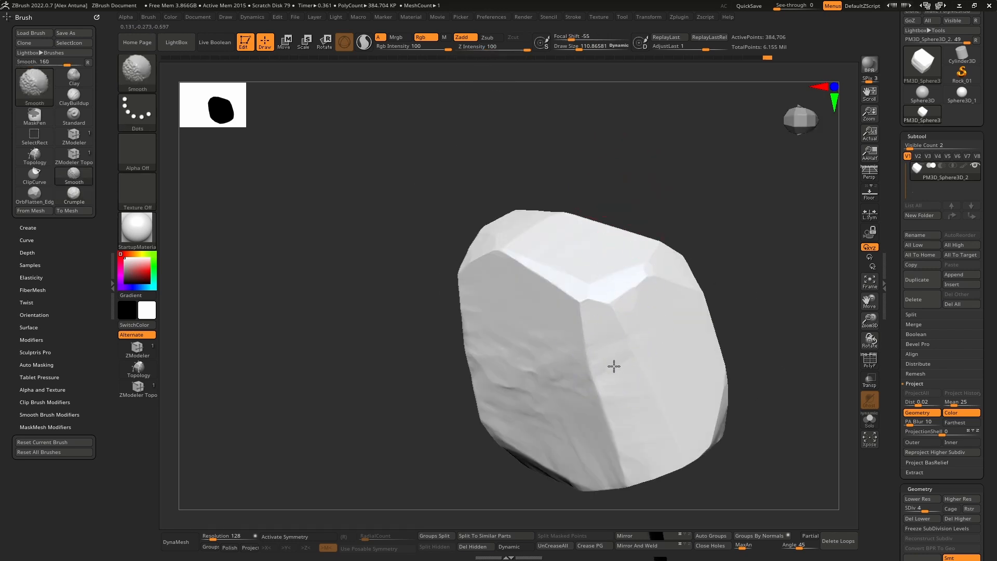
mouse_move(630, 420)
right_mouse_down()
mouse_move(522, 323)
mouse_move(581, 347)
right_mouse_up()
Step: Crumple the surface beside the groove on the narrow side and reduce the draw size to about 59
right_click_drag(582, 347, 539, 343, "ctrl")
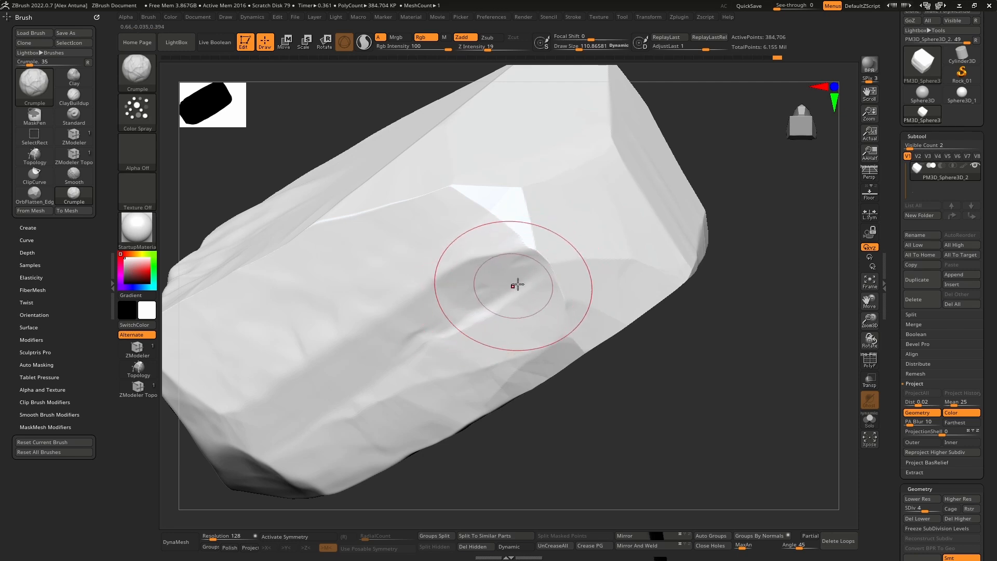
left_click_drag(486, 294, 529, 264)
key("[")
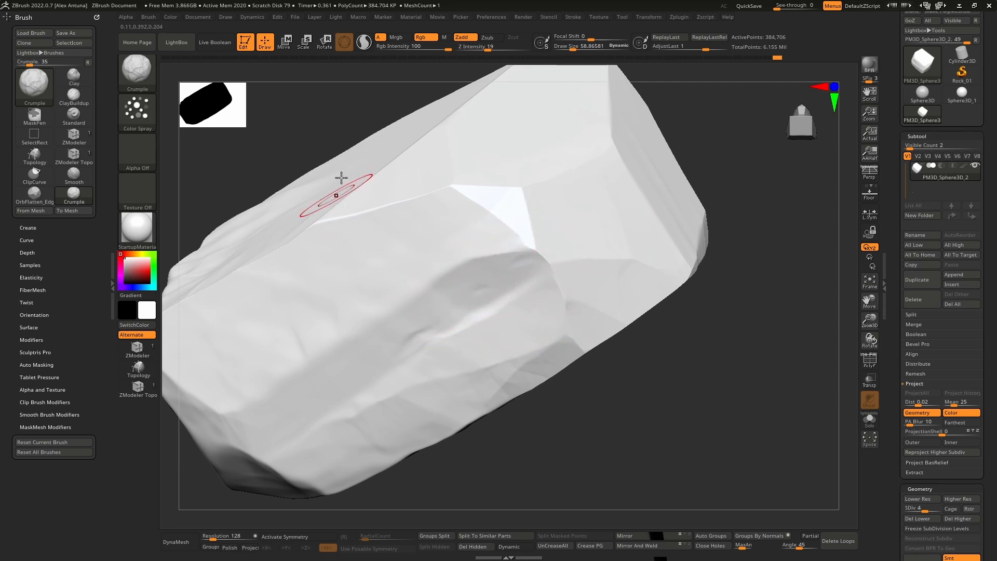
Step: Load the Orb_Rock_Detail brush from the brush library and set its Z Intensity to 34
left_click(177, 44)
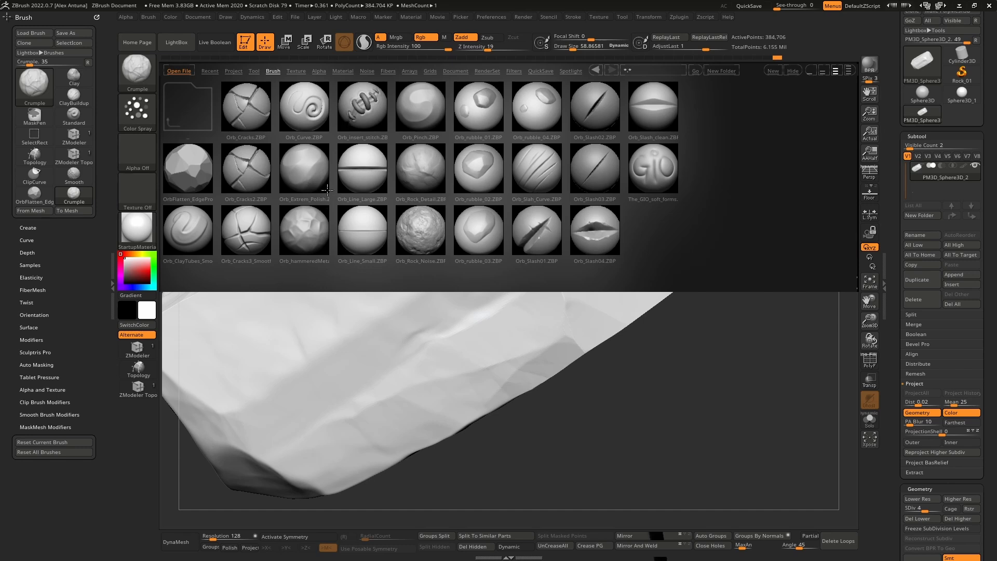
double_click(423, 167)
mouse_move(505, 284)
right_mouse_down()
mouse_move(487, 291)
mouse_move(459, 267)
mouse_move(548, 235)
right_mouse_up()
right_click_drag(547, 316, 526, 296)
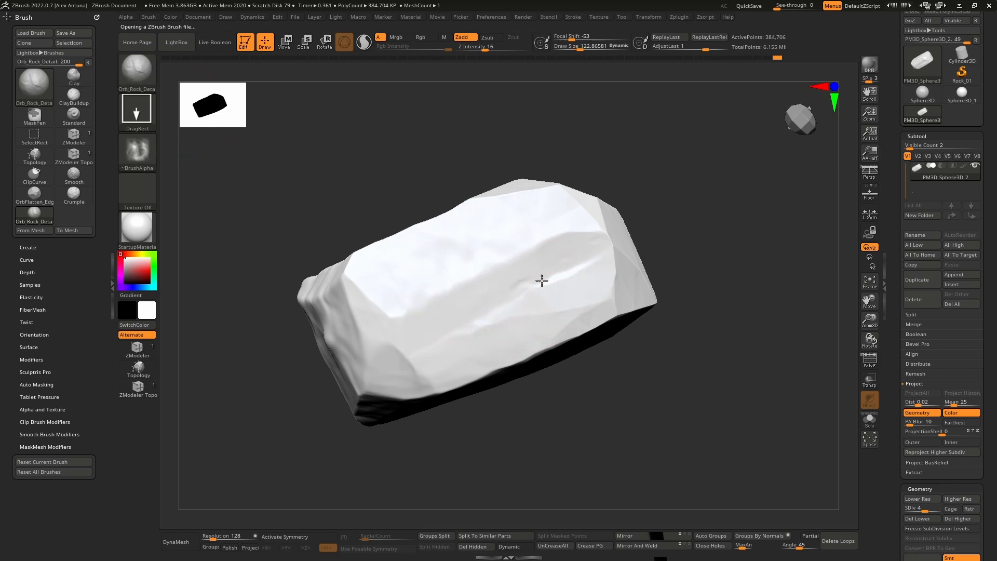
mouse_move(658, 242)
right_mouse_down()
mouse_move(553, 281)
mouse_move(552, 251)
right_mouse_up()
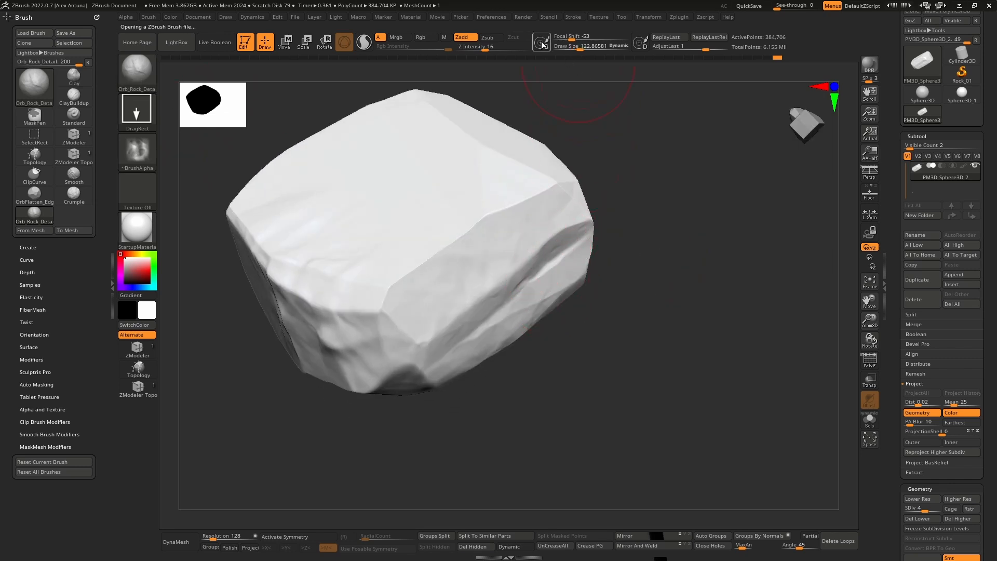
left_click_drag(493, 50, 500, 50)
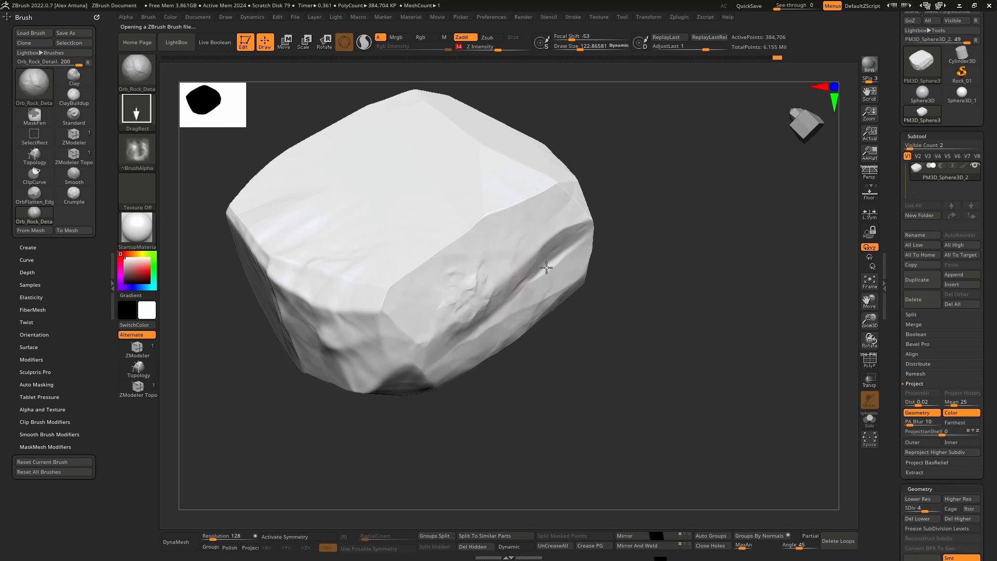
Step: Stamp Orb_Rock_Detail relief of varying sizes onto the grooved narrow side and across the boulder's broad faces
mouse_move(546, 267)
left_mouse_down()
mouse_move(656, 216)
mouse_move(646, 123)
mouse_move(637, 127)
left_mouse_up()
mouse_move(637, 135)
right_mouse_down()
mouse_move(504, 249)
mouse_move(556, 258)
mouse_move(569, 286)
mouse_move(475, 225)
right_mouse_up()
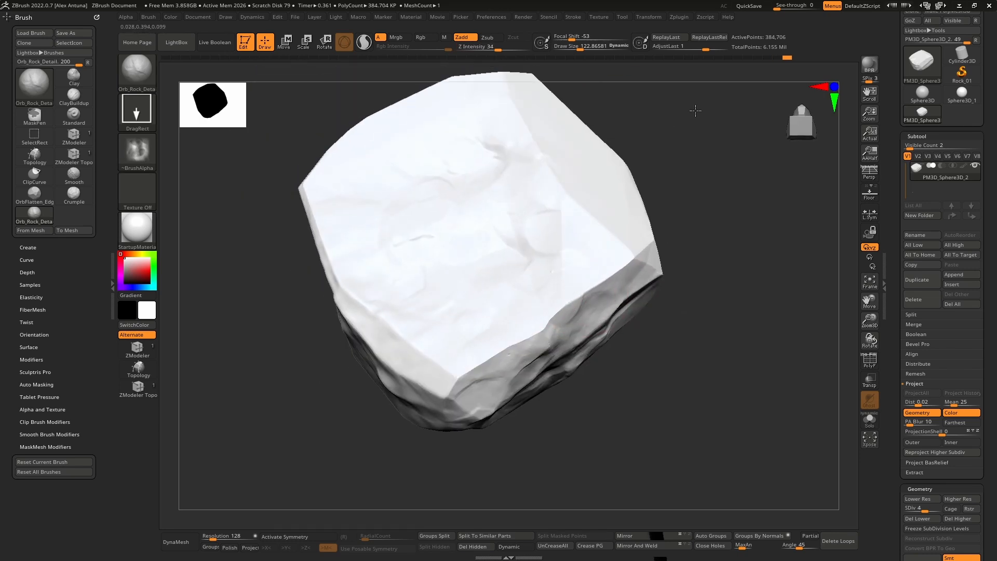
mouse_move(697, 107)
right_mouse_down()
mouse_move(550, 216)
mouse_move(556, 278)
mouse_move(525, 267)
mouse_move(534, 289)
mouse_move(503, 300)
mouse_move(514, 274)
right_mouse_up()
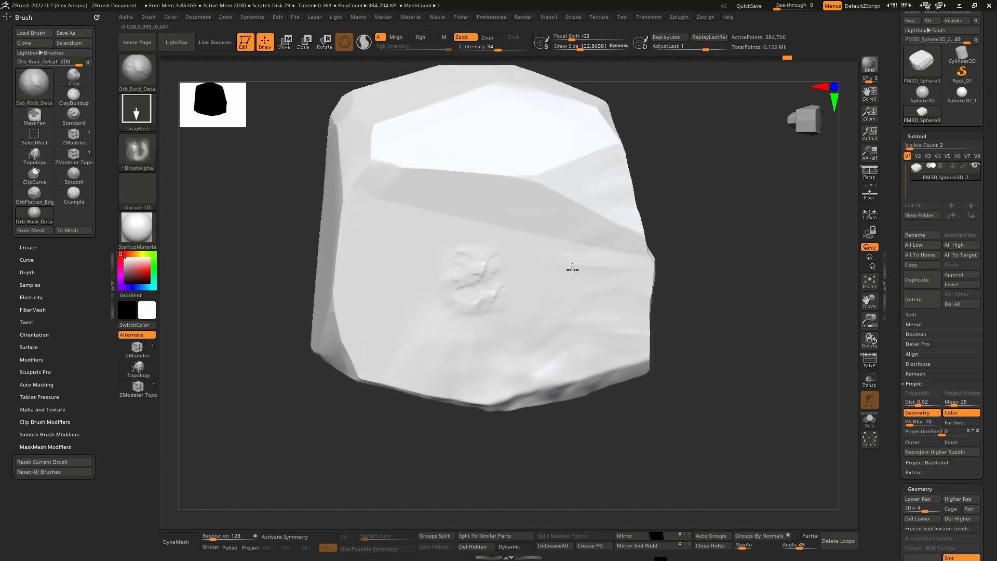
mouse_move(572, 270)
left_mouse_down()
mouse_move(696, 305)
mouse_move(761, 401)
mouse_move(611, 160)
left_mouse_up()
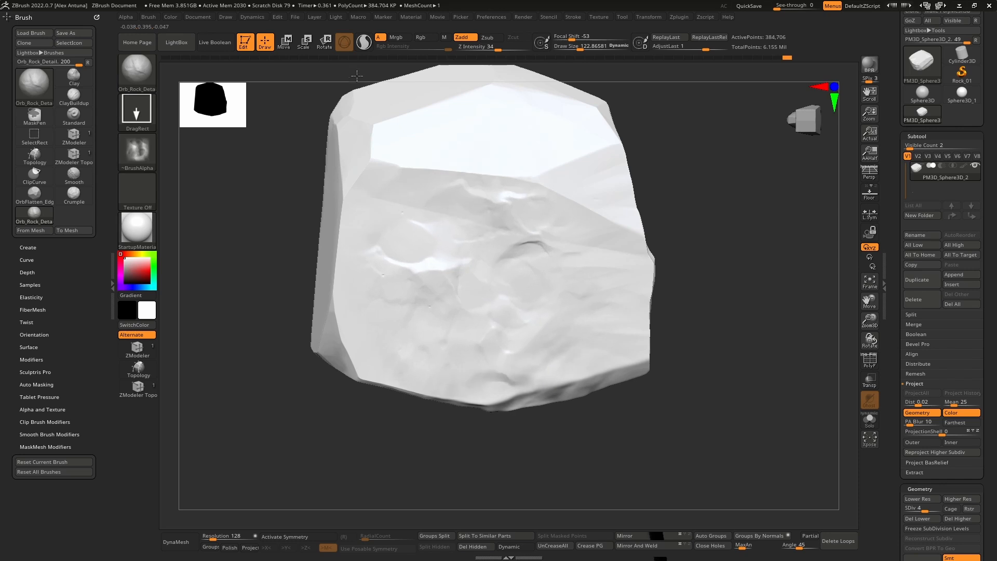
Step: Stamp rock detail over the still smooth end facets, narrow sides and corners of the boulder
right_click_drag(505, 223, 446, 282)
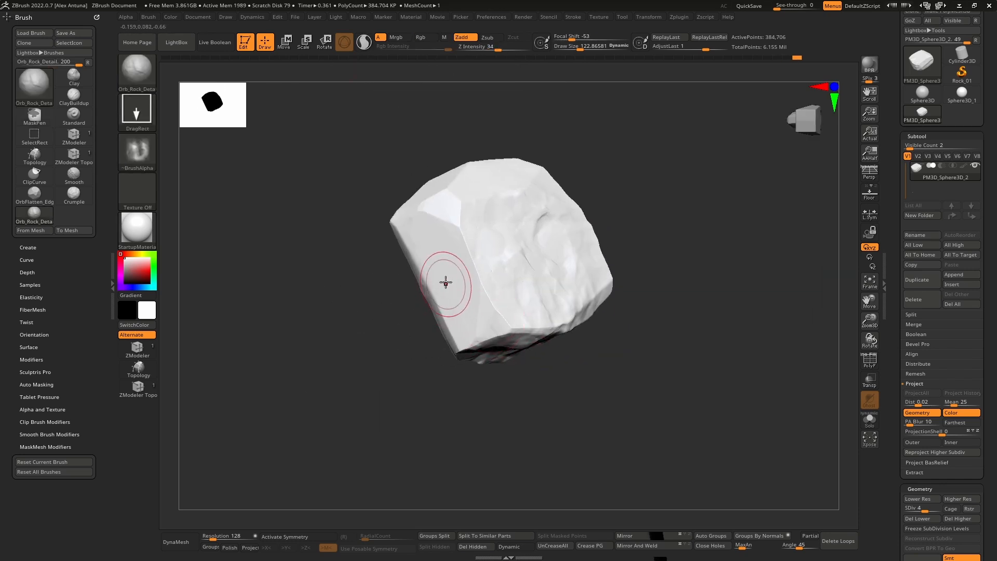
right_click_drag(581, 335, 499, 244)
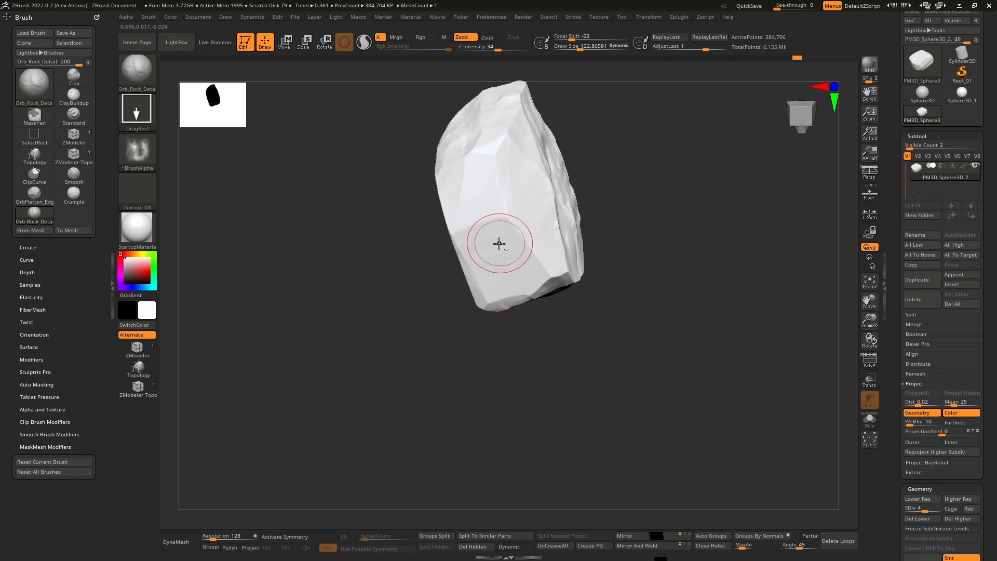
right_click_drag(564, 194, 543, 222)
right_click_drag(513, 171, 507, 213)
right_click_drag(472, 158, 488, 296)
mouse_move(487, 297)
left_mouse_down()
mouse_move(531, 270)
mouse_move(506, 202)
mouse_move(508, 223)
left_mouse_up()
mouse_move(528, 337)
left_mouse_down()
mouse_move(565, 310)
mouse_move(574, 278)
mouse_move(559, 283)
left_mouse_up()
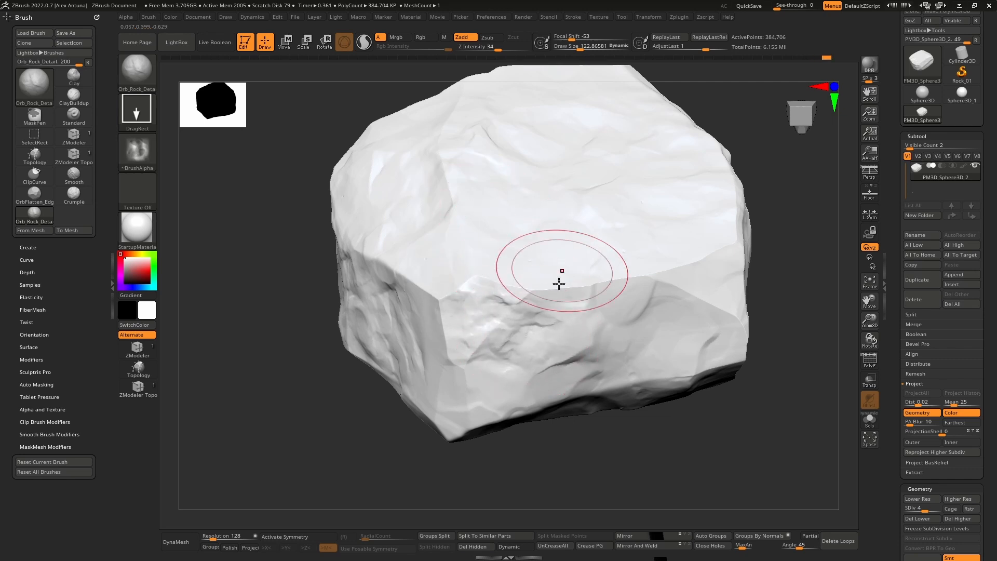
Step: Undo the last stamp and stamp rock detail across the center of the boulder's front facet
key("ctrl+z")
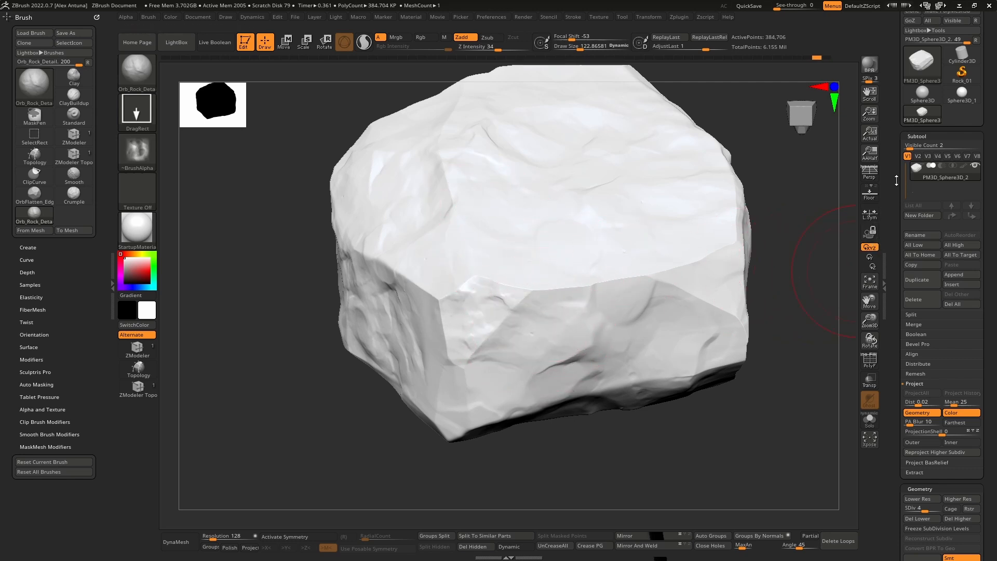
left_click_drag(897, 180, 907, 299)
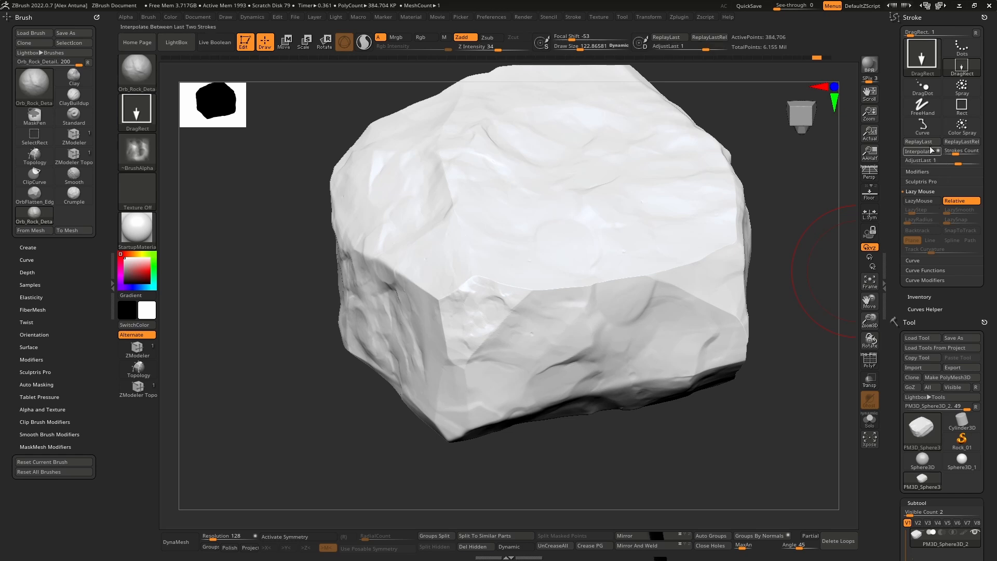
mouse_move(578, 361)
left_mouse_down()
mouse_move(634, 325)
mouse_move(654, 289)
mouse_move(654, 234)
left_mouse_up()
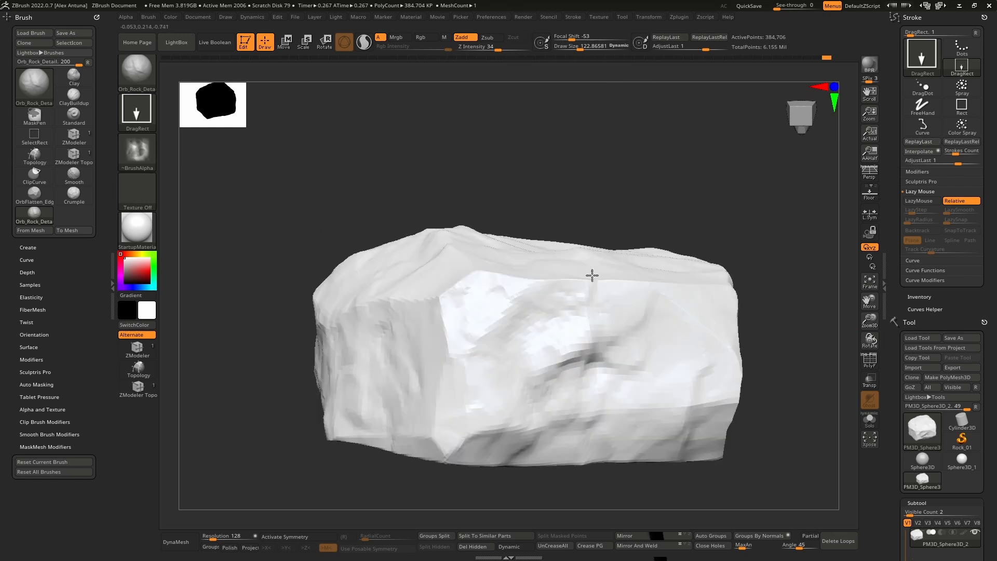
left_click_drag(546, 372, 591, 366)
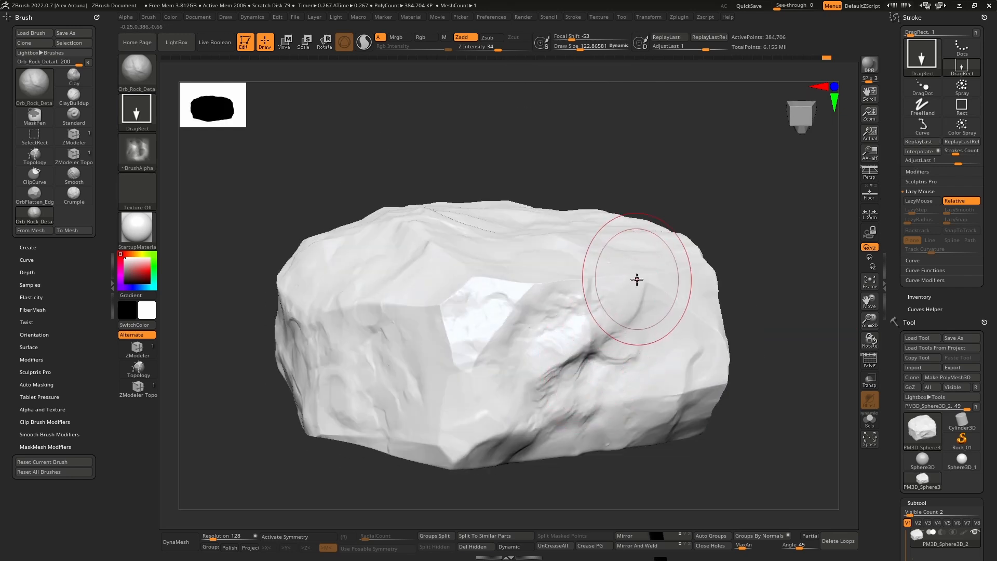
Step: Undo the extra detail strokes and use ReplayLast to deepen the relief stamped on the front facet
key("ctrl+z")
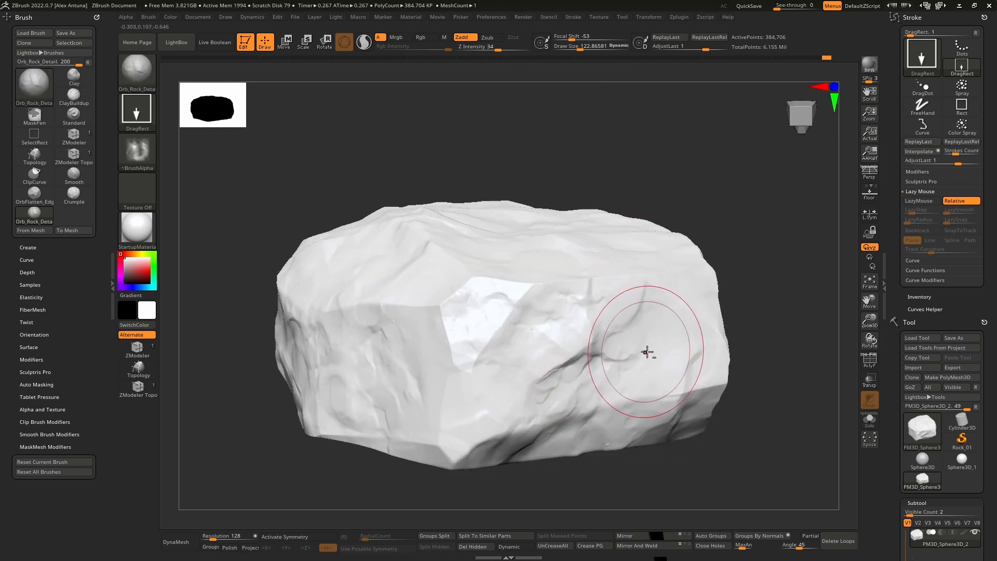
key("ctrl+z")
left_click(932, 144)
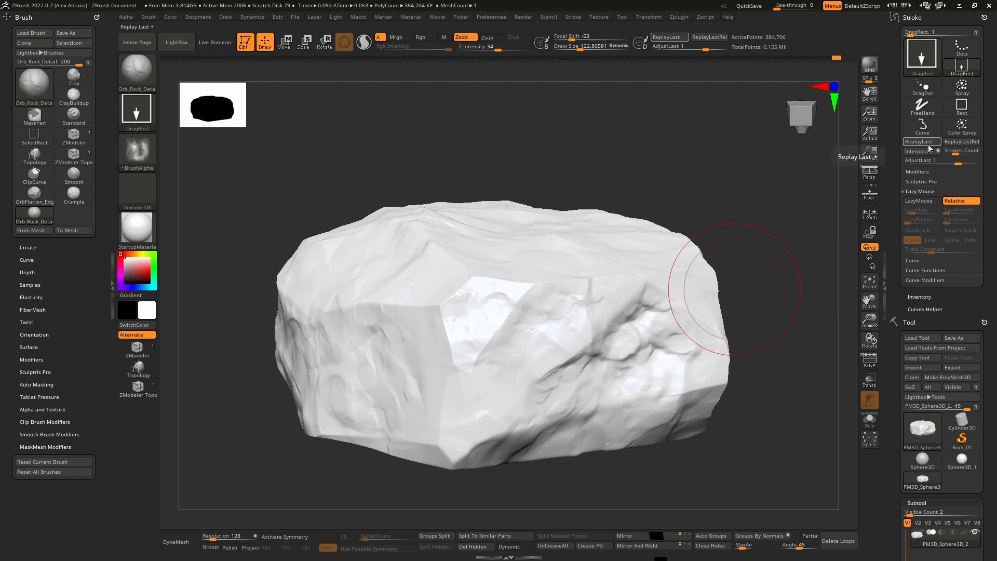
right_click_drag(693, 294, 634, 289)
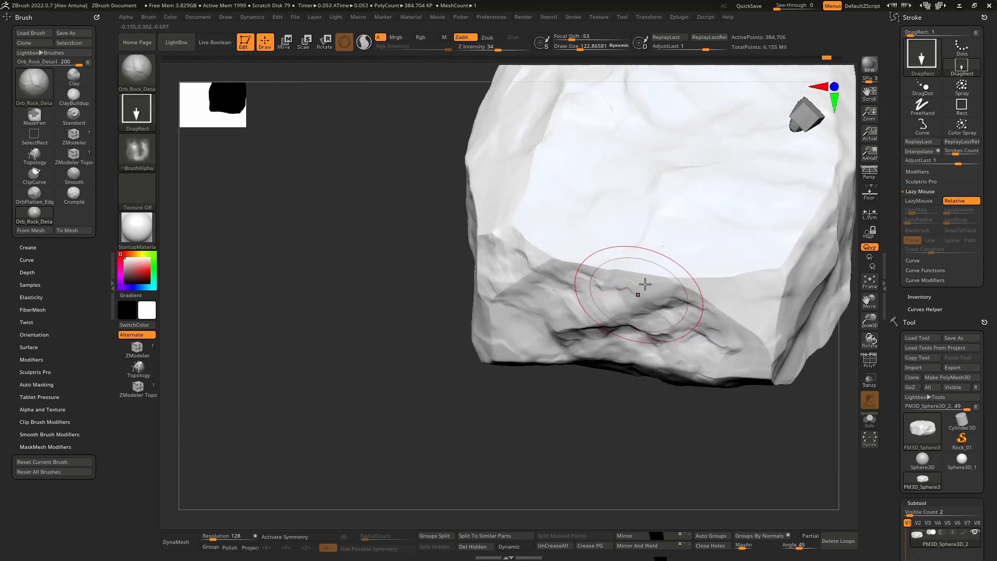
Step: Load the MalletFast2 brush from the Mallet folder of the brush library and quick-save the project
left_click(185, 44)
left_click(188, 107)
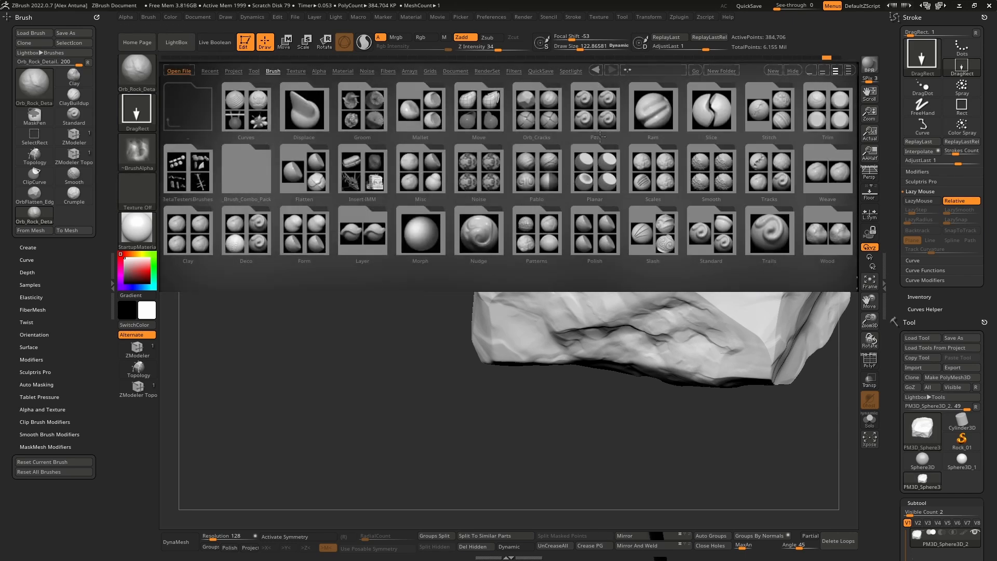
left_click(604, 177)
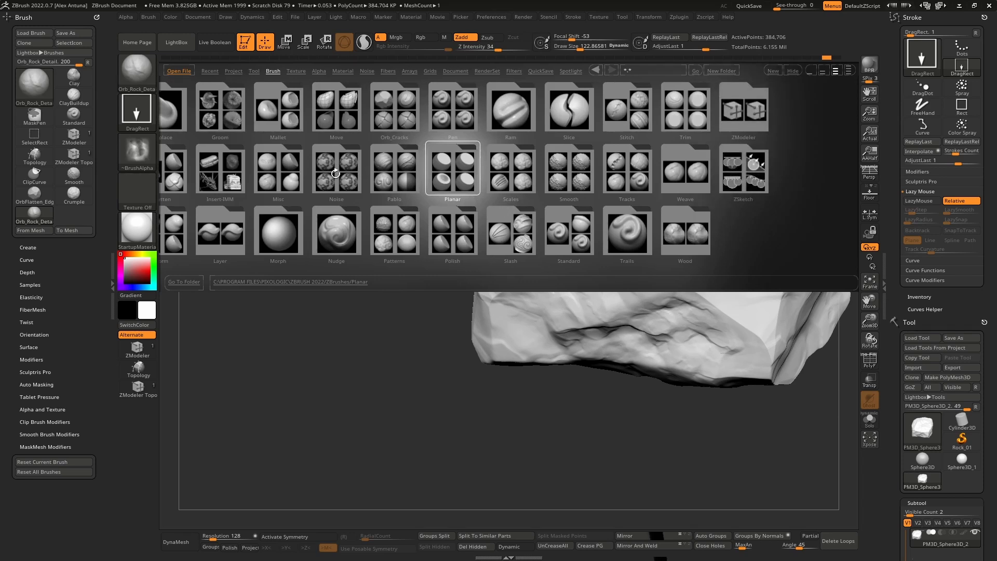
left_click(284, 120)
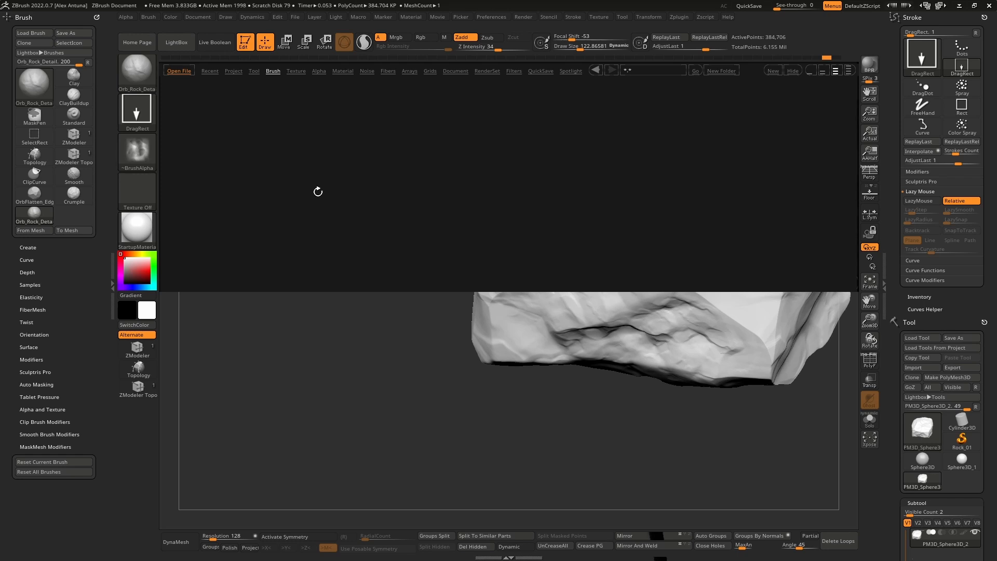
double_click(254, 111)
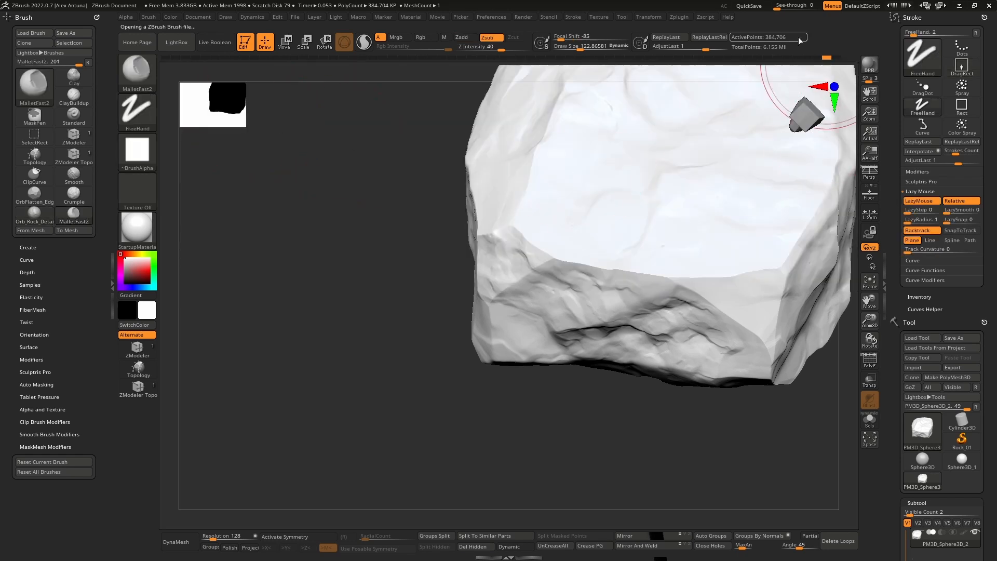
left_click(745, 7)
Step: Reduce the draw size to about 63 and chip the long edge between the broad face and the adjoining side with MalletFast2
mouse_move(713, 274)
right_mouse_down()
mouse_move(726, 294)
mouse_move(733, 275)
mouse_move(688, 315)
right_mouse_up()
key("bracketleft")
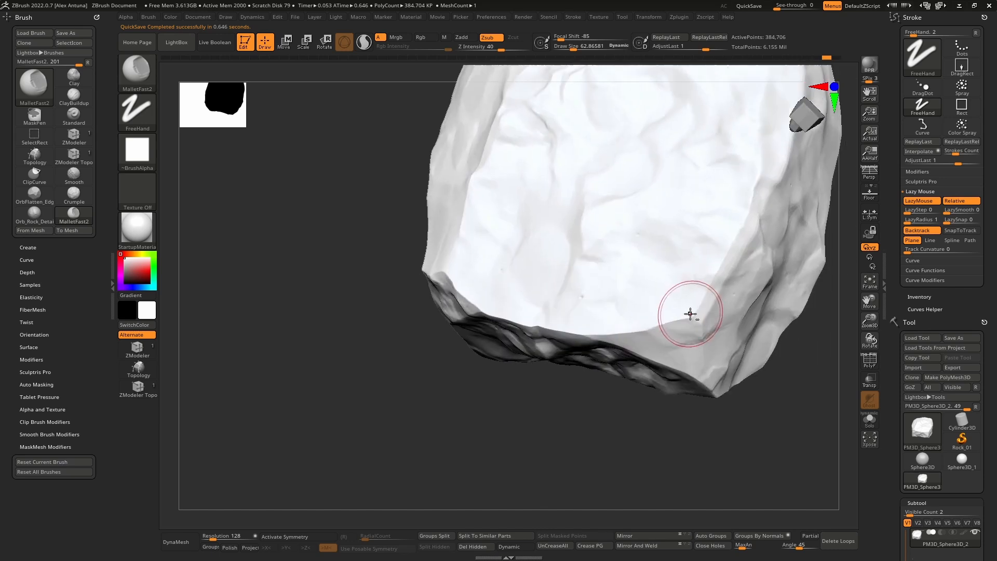
mouse_move(700, 315)
left_mouse_down()
mouse_move(740, 248)
mouse_move(762, 179)
left_mouse_up()
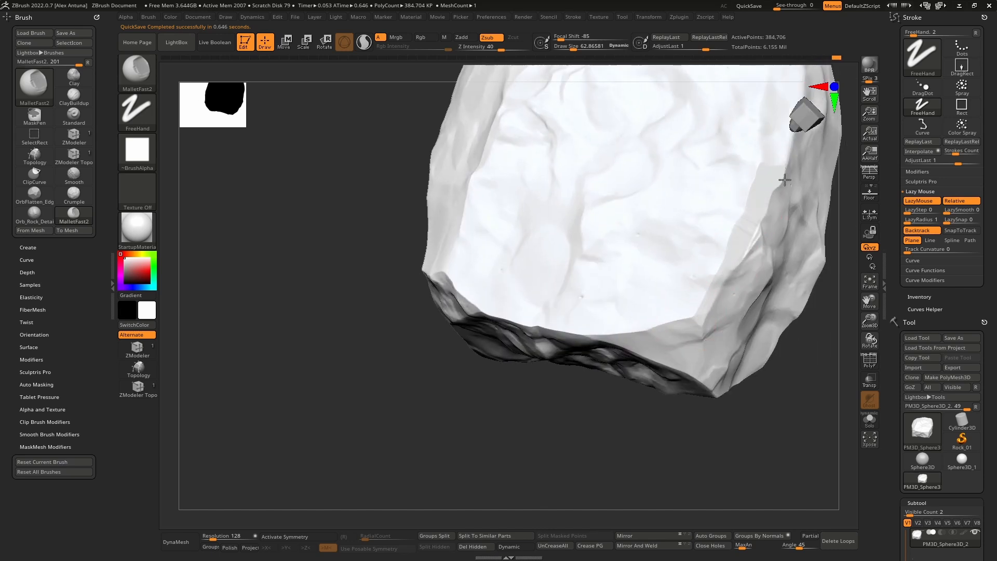
mouse_move(785, 179)
right_mouse_down()
mouse_move(688, 294)
mouse_move(732, 232)
right_mouse_up()
mouse_move(732, 213)
left_mouse_down()
mouse_move(703, 286)
mouse_move(715, 292)
mouse_move(752, 205)
left_mouse_up()
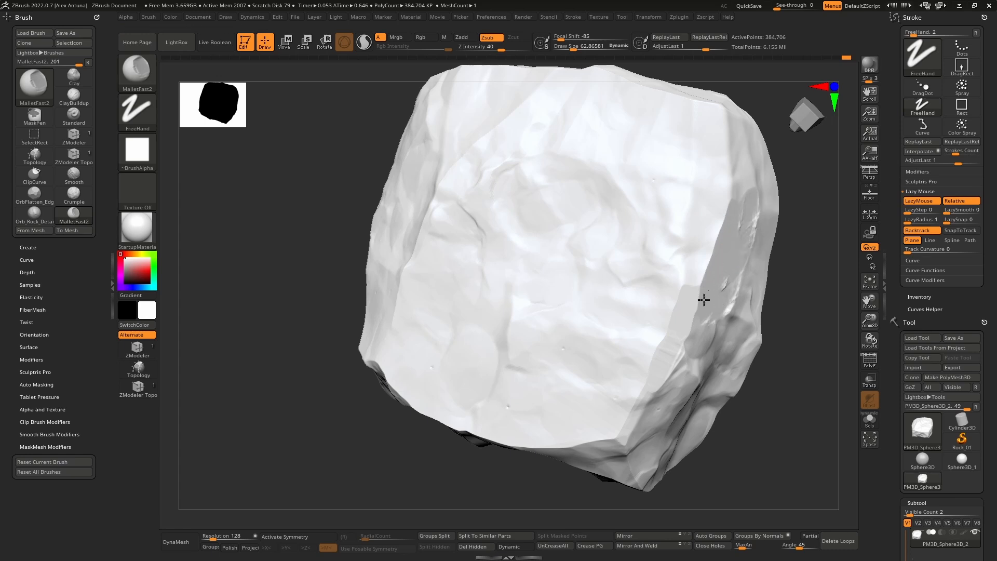
right_click_drag(741, 210, 701, 289)
left_click_drag(701, 289, 709, 347)
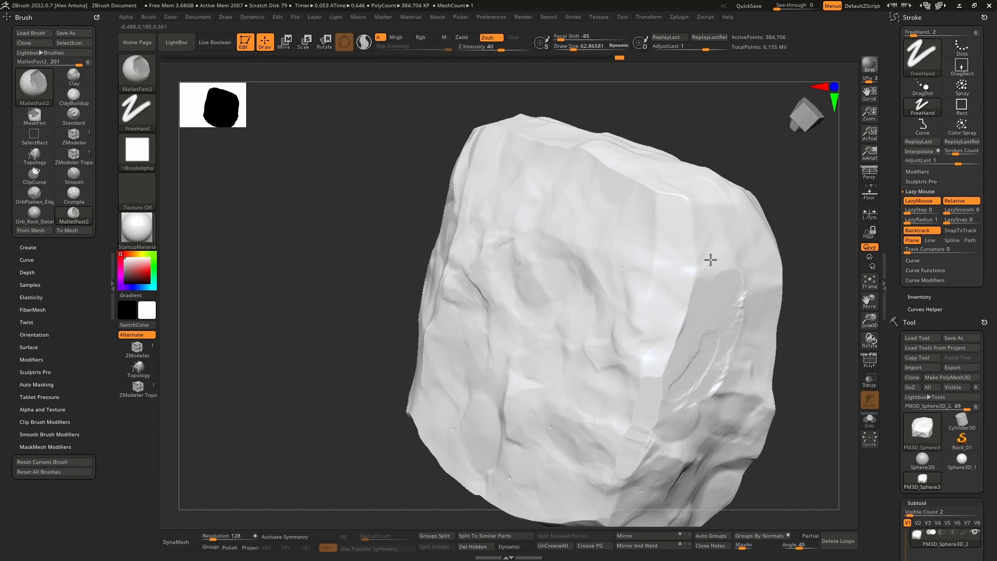
Step: Chip the sharp edges around the boulder's narrow bevel facets with MalletFast2
right_click_drag(689, 192, 703, 198)
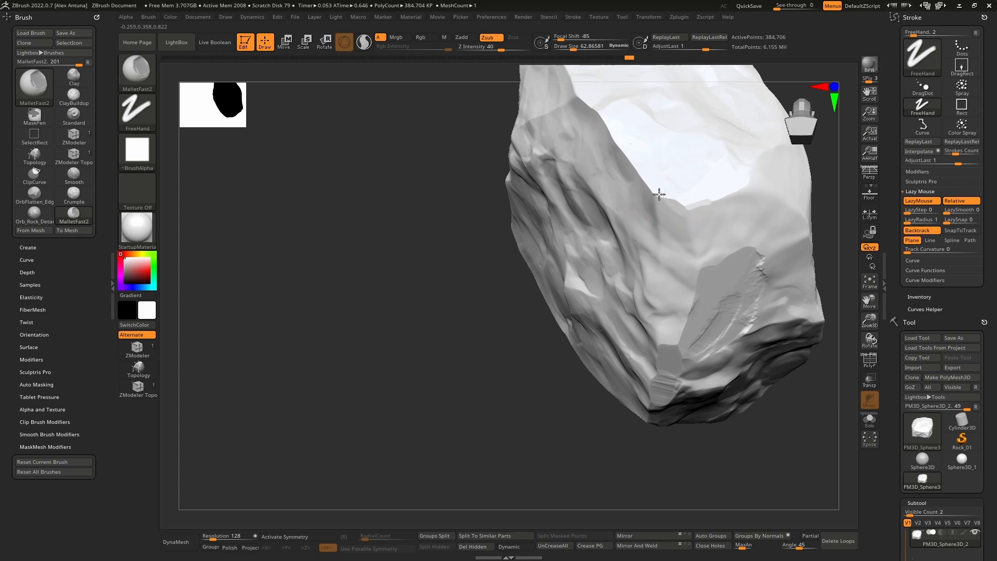
right_click_drag(712, 251, 641, 186)
mouse_move(640, 186)
left_mouse_down()
mouse_move(652, 187)
mouse_move(607, 145)
left_mouse_up()
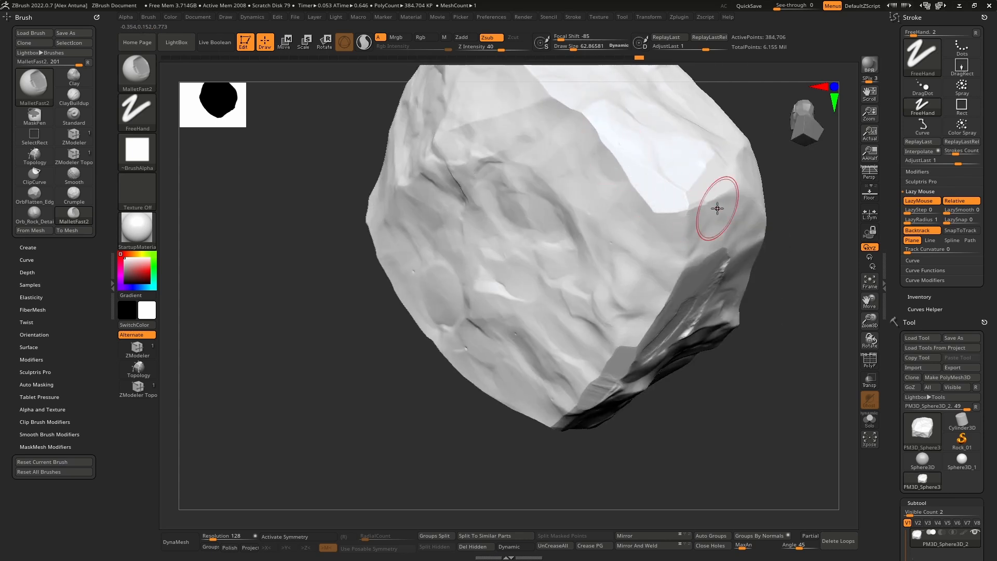
mouse_move(718, 208)
right_mouse_down()
mouse_move(618, 239)
mouse_move(613, 267)
right_mouse_up()
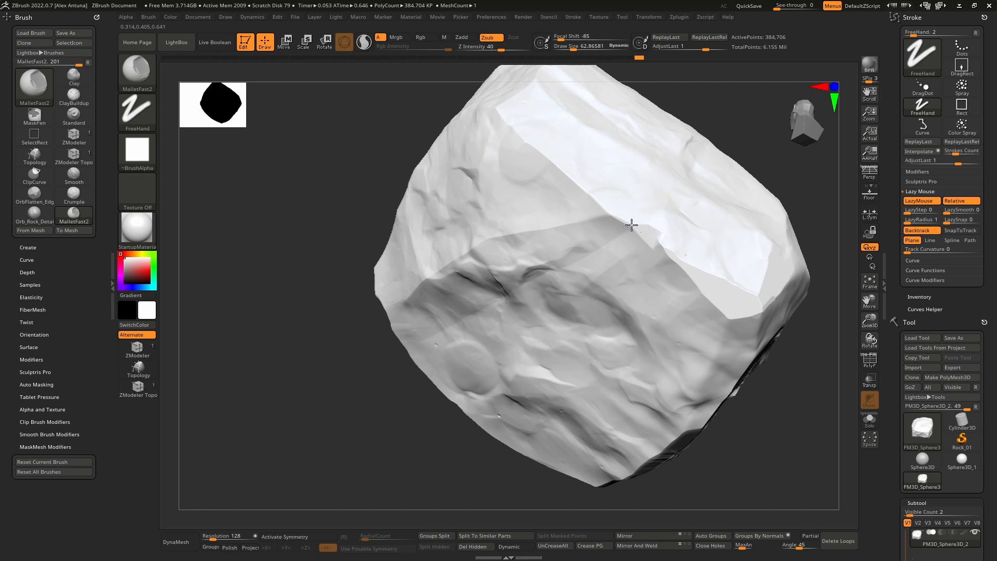
right_click_drag(717, 289, 612, 222)
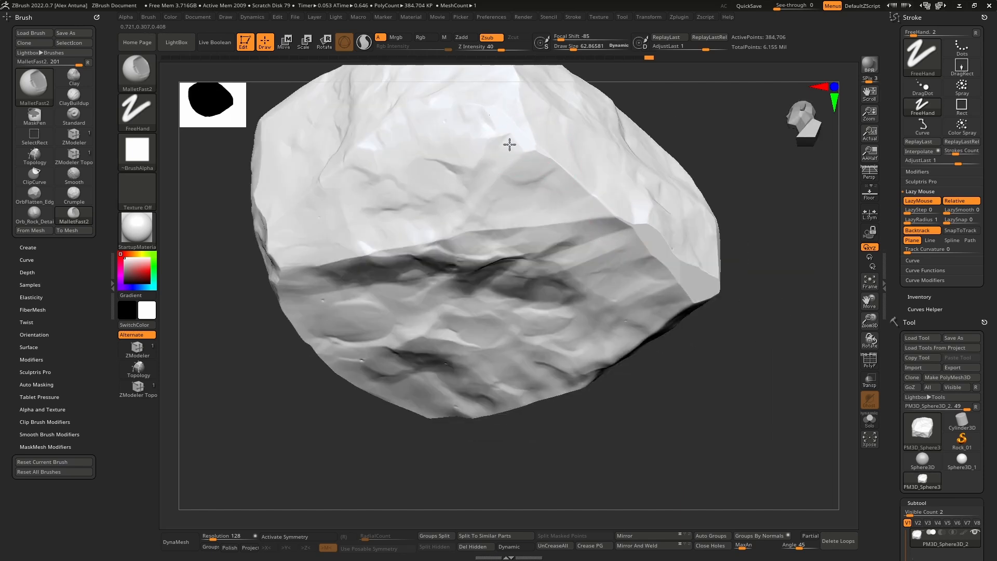
right_click_drag(509, 145, 483, 207)
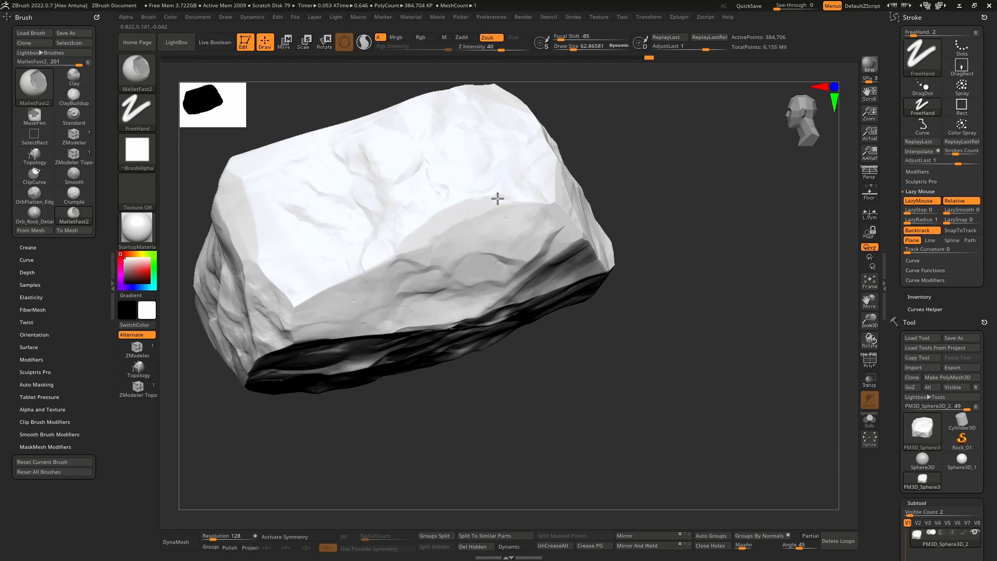
Step: Chip the rim of the opposite broad face and its pointed corner with MalletFast2
mouse_move(498, 199)
left_mouse_down()
mouse_move(482, 206)
mouse_move(418, 122)
left_mouse_up()
right_click_drag(437, 176, 465, 196)
mouse_move(429, 123)
right_mouse_down()
mouse_move(578, 263)
mouse_move(456, 189)
mouse_move(379, 243)
right_mouse_up()
left_click_drag(383, 256, 402, 257)
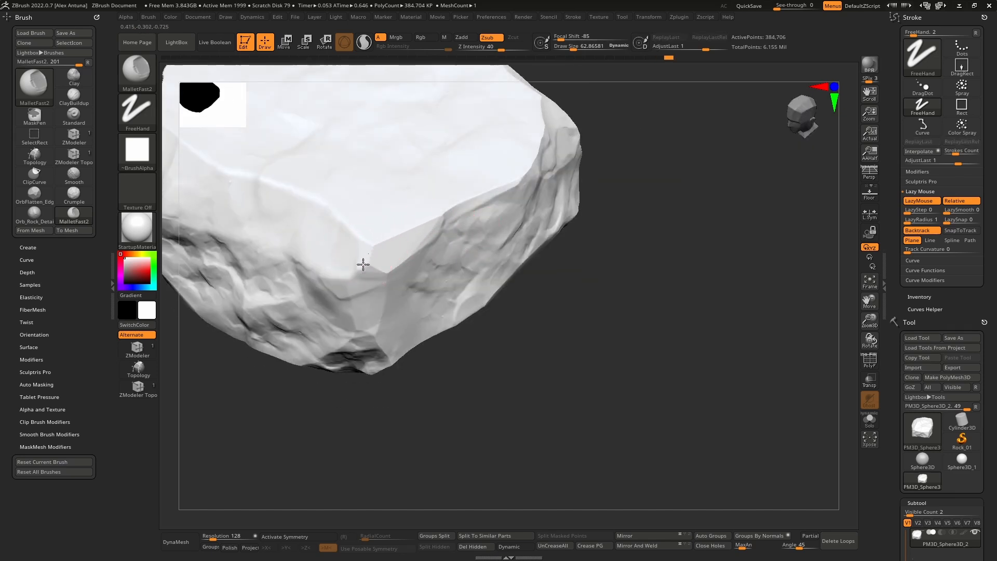
right_click_drag(383, 249, 534, 327)
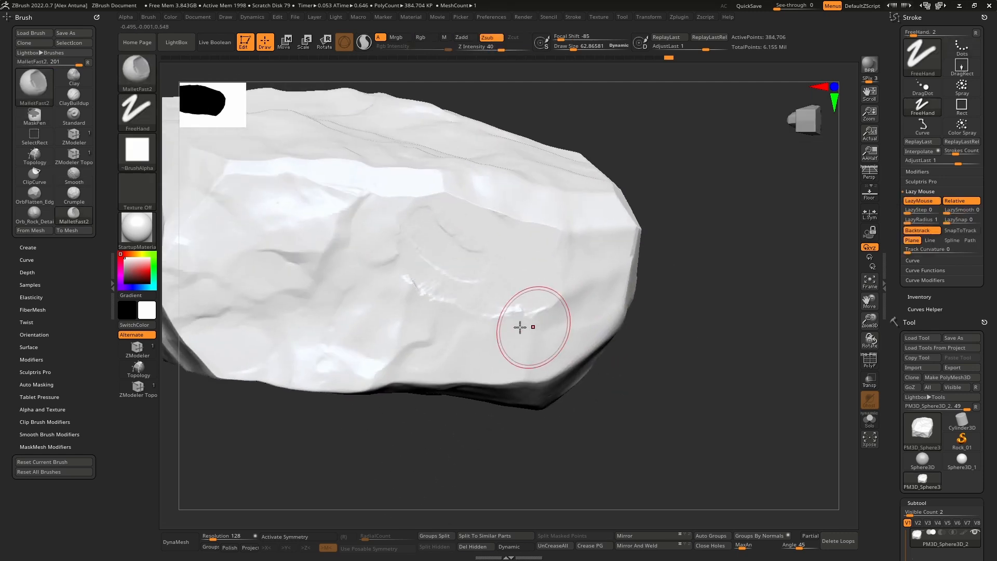
Step: Carve mallet strokes across the smooth part of the side face and undo the last stroke
mouse_move(533, 311)
left_mouse_down()
mouse_move(498, 372)
mouse_move(390, 368)
mouse_move(455, 362)
mouse_move(442, 352)
left_mouse_up()
right_click_drag(444, 356, 463, 341)
key("ctrl+z")
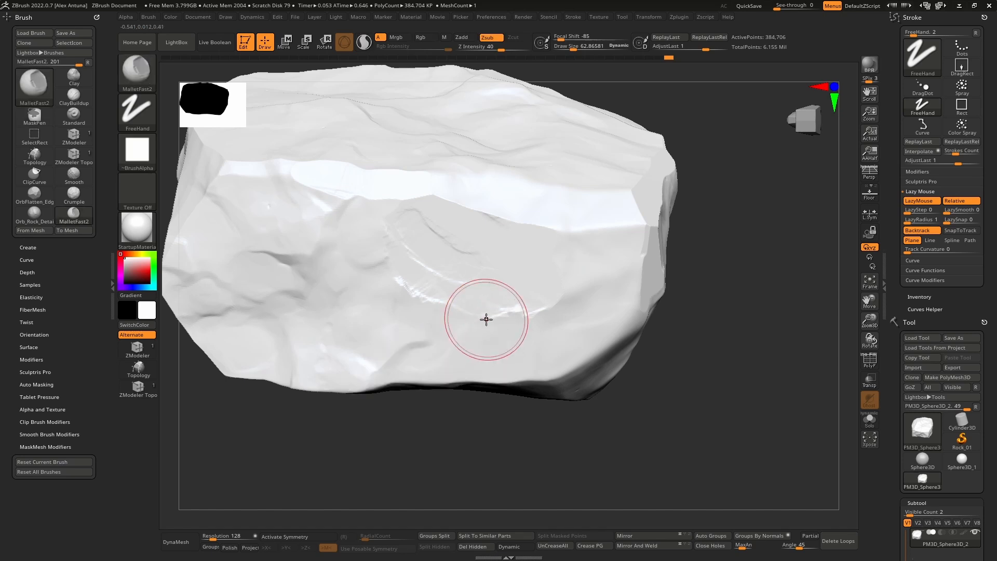
Step: Test the mallet on the side face with a focal shift of 46, and set the focal shift to -67
left_click_drag(563, 37, 608, 36)
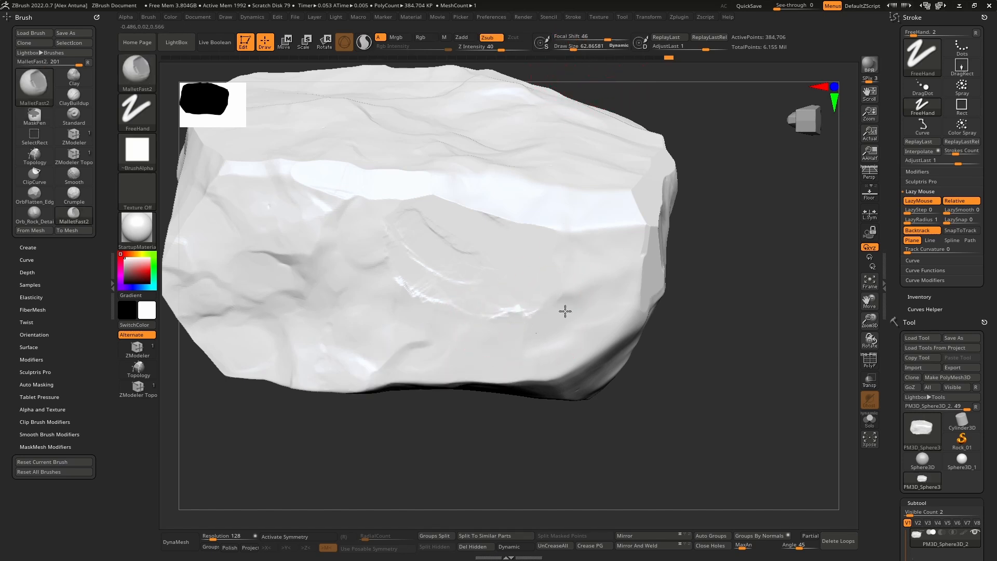
mouse_move(565, 311)
left_mouse_down()
mouse_move(552, 356)
mouse_move(597, 342)
left_mouse_up()
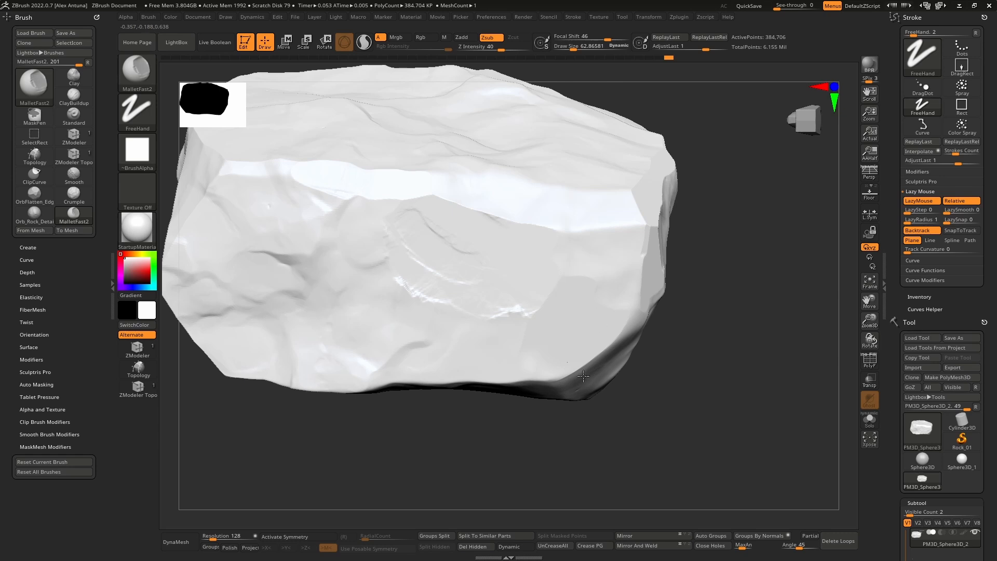
right_click_drag(583, 376, 534, 341)
left_click_drag(599, 30, 567, 29)
Step: Try to flatten the lower part of the side face with MalletFast2 and undo the flattening
mouse_move(481, 363)
left_mouse_down()
mouse_move(472, 327)
mouse_move(474, 357)
mouse_move(400, 292)
mouse_move(321, 335)
left_mouse_up()
mouse_move(443, 291)
left_mouse_down()
mouse_move(478, 296)
mouse_move(509, 322)
mouse_move(501, 345)
mouse_move(447, 318)
left_mouse_up()
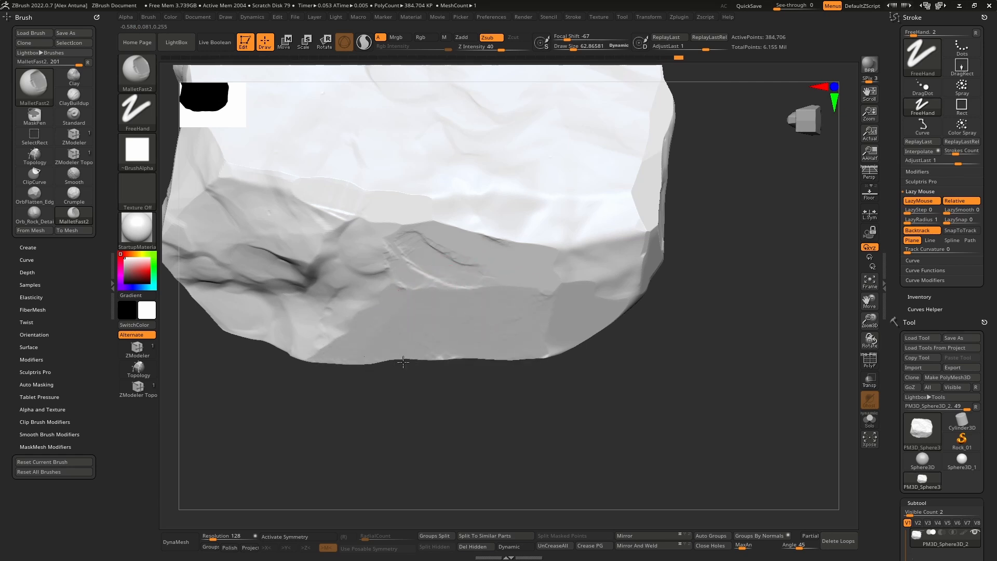
mouse_move(403, 362)
left_mouse_down()
mouse_move(519, 296)
mouse_move(455, 312)
left_mouse_up()
key("ctrl")
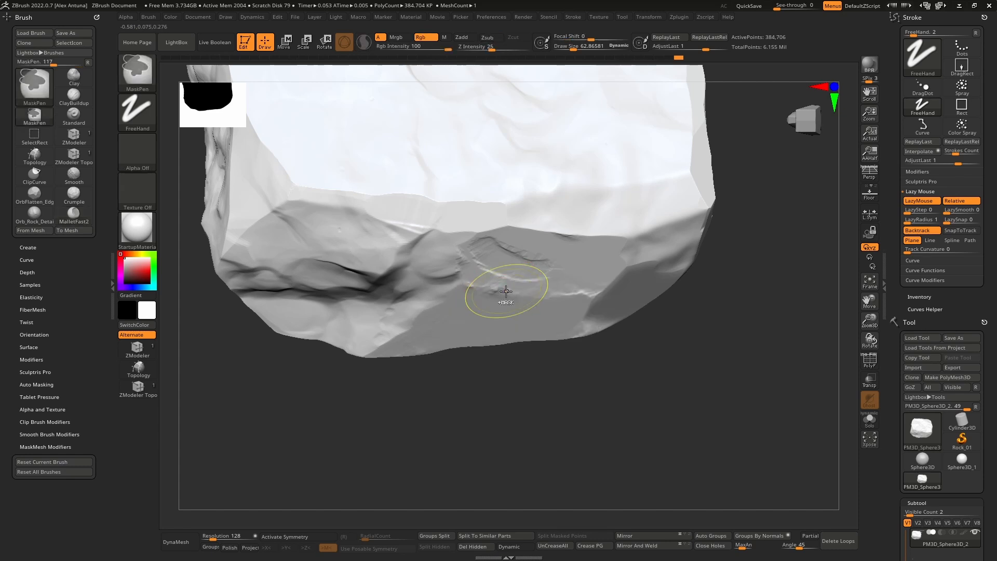
key("ctrl+z")
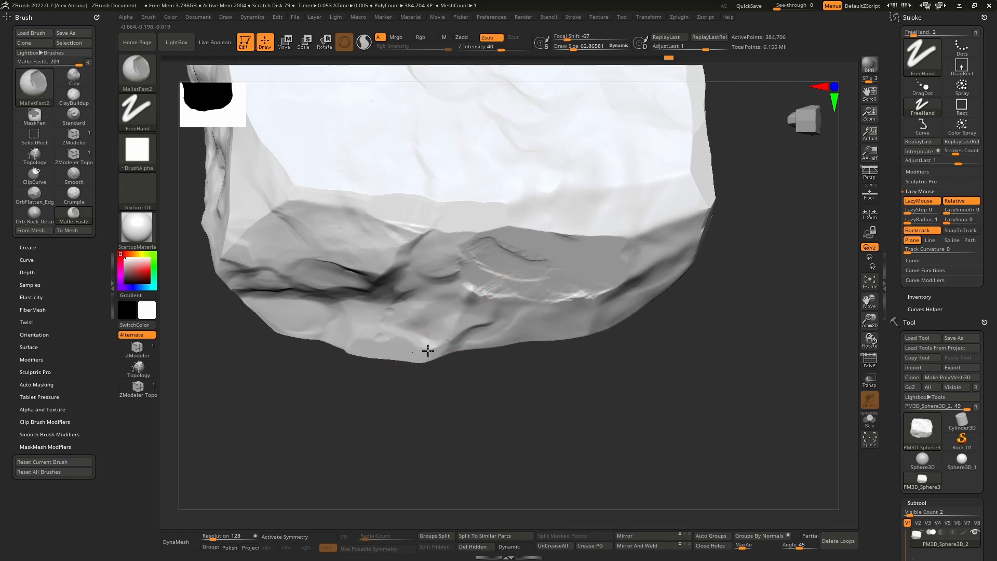
Step: Chip the side face's lower rim and the edge where it meets the broad face
left_click_drag(427, 351, 395, 229)
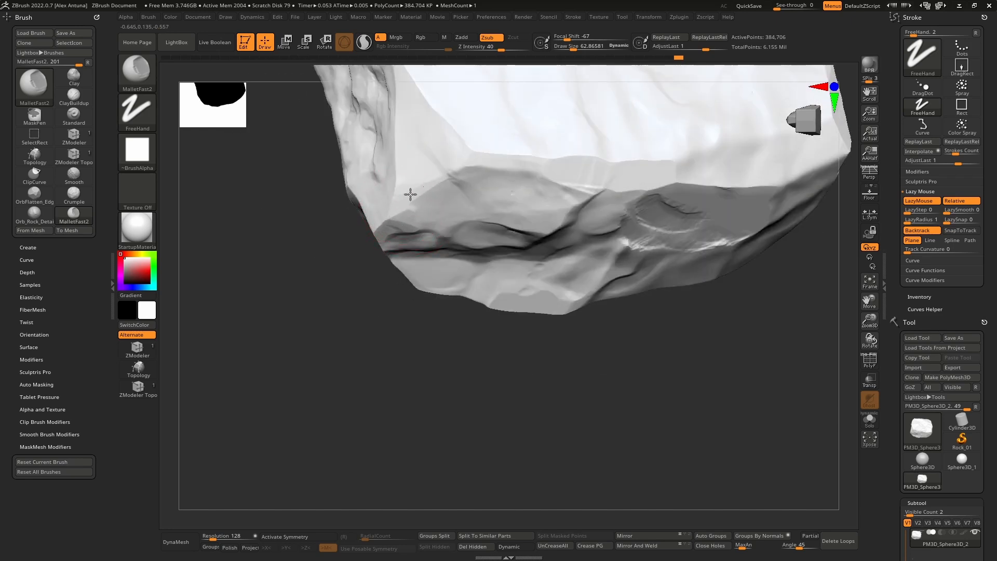
left_click_drag(482, 151, 466, 167)
right_click_drag(504, 169, 529, 255)
right_click_drag(530, 255, 553, 208, "ctrl")
mouse_move(553, 208)
right_mouse_down()
mouse_move(565, 307)
mouse_move(509, 245)
right_mouse_up()
right_click_drag(509, 244, 488, 303, "ctrl")
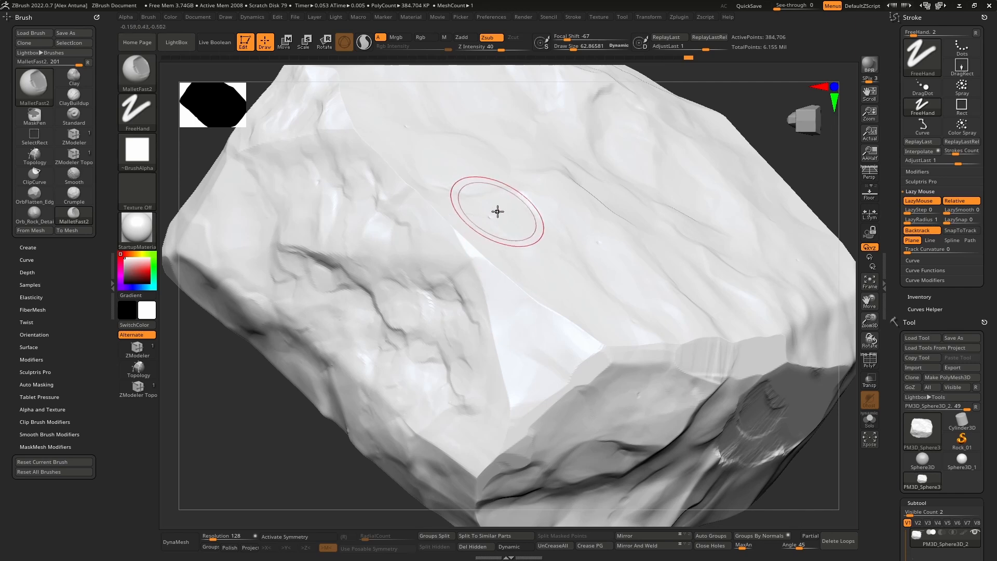
Step: Reduce the draw size to about 39, try chipping the broad face's edge by the triangular corner facet, and undo the stroke
right_click_drag(484, 226, 475, 262)
key("bracketleft")
key("bracketleft")
key("bracketleft")
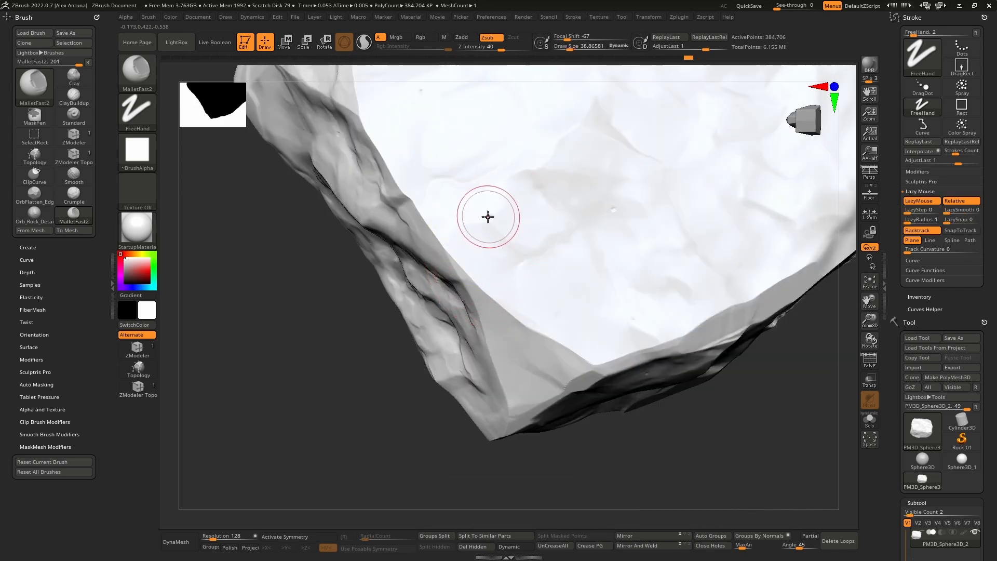
mouse_move(488, 217)
left_mouse_down()
mouse_move(479, 218)
mouse_move(513, 236)
left_mouse_up()
right_click_drag(512, 236, 518, 218)
key("ctrl+z")
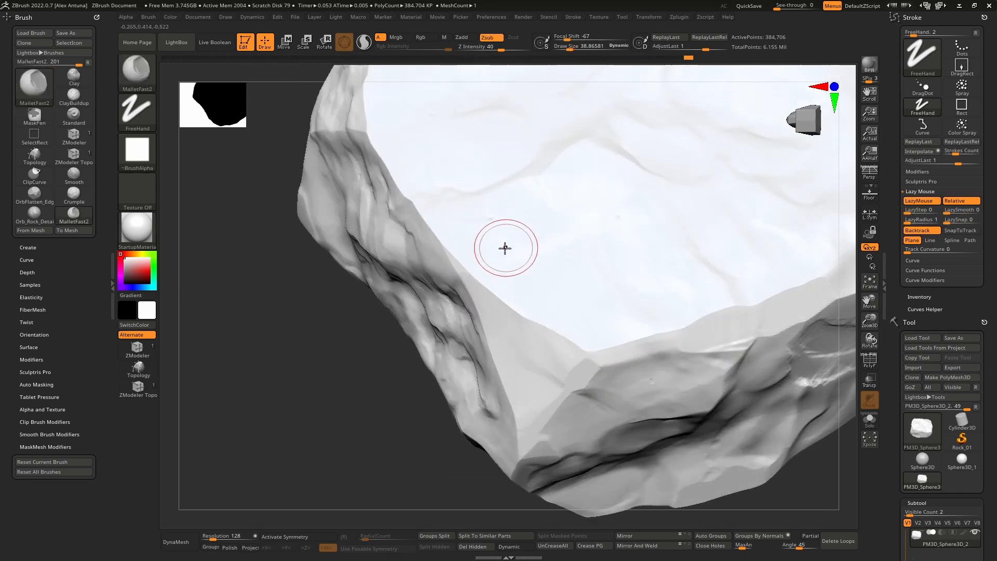
Step: Switch to the OrbFlatten_EdgeProtect brush and flatten the sharp edges where the broad face meets its neighbouring faces
left_click(39, 199)
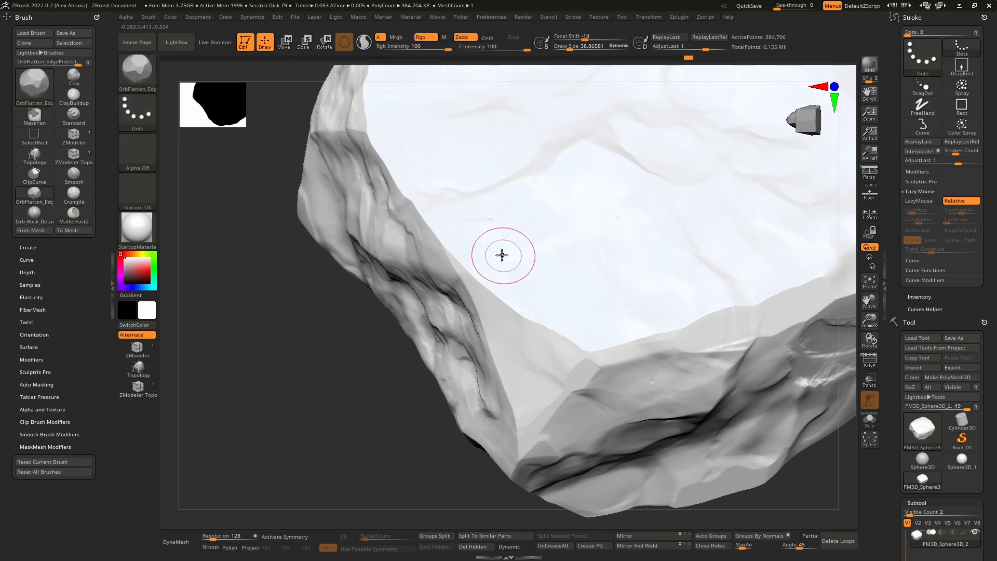
right_click_drag(502, 254, 469, 233)
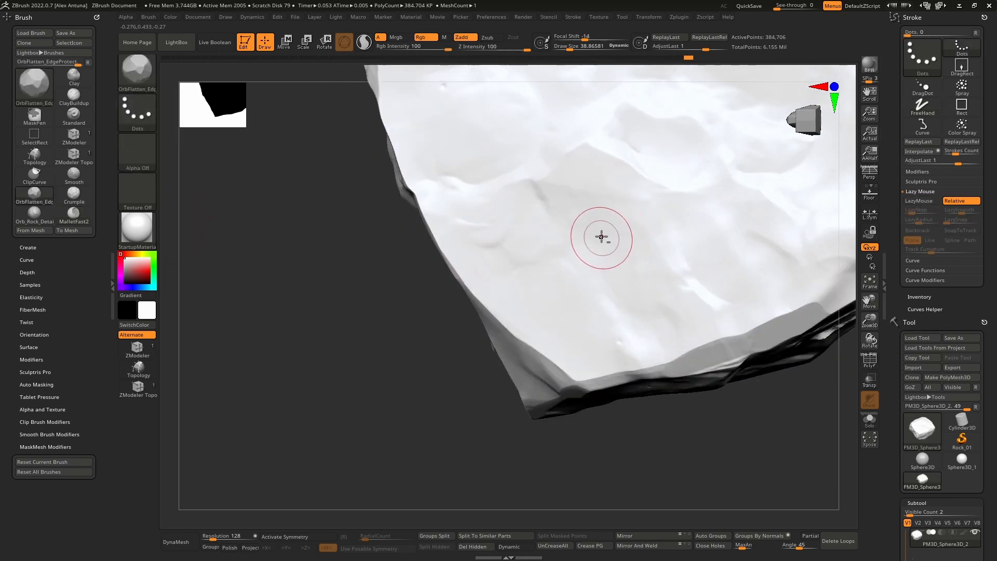
mouse_move(639, 350)
right_mouse_down()
mouse_move(579, 298)
mouse_move(541, 350)
right_mouse_up()
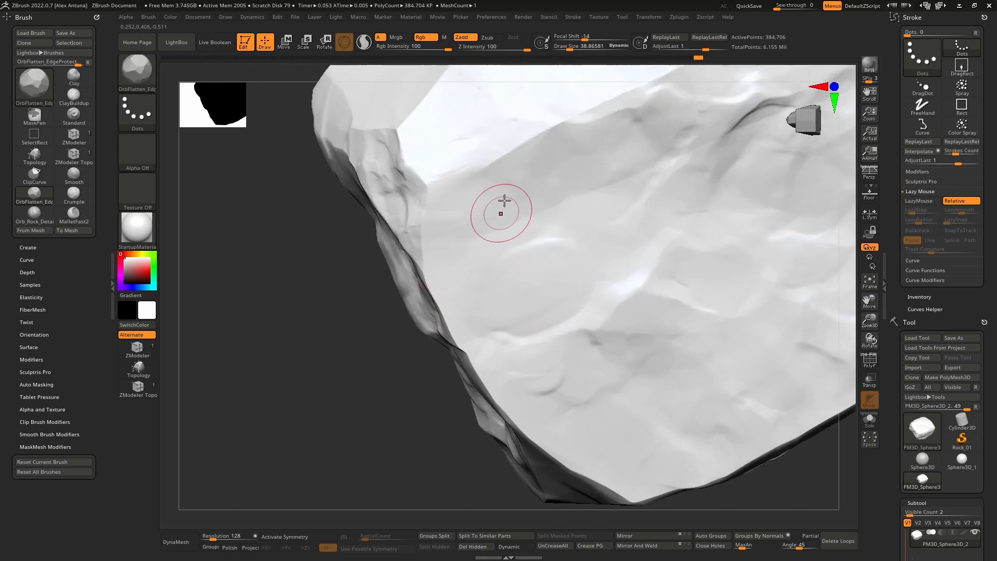
mouse_move(503, 208)
right_mouse_down()
mouse_move(521, 313)
mouse_move(516, 235)
right_mouse_up()
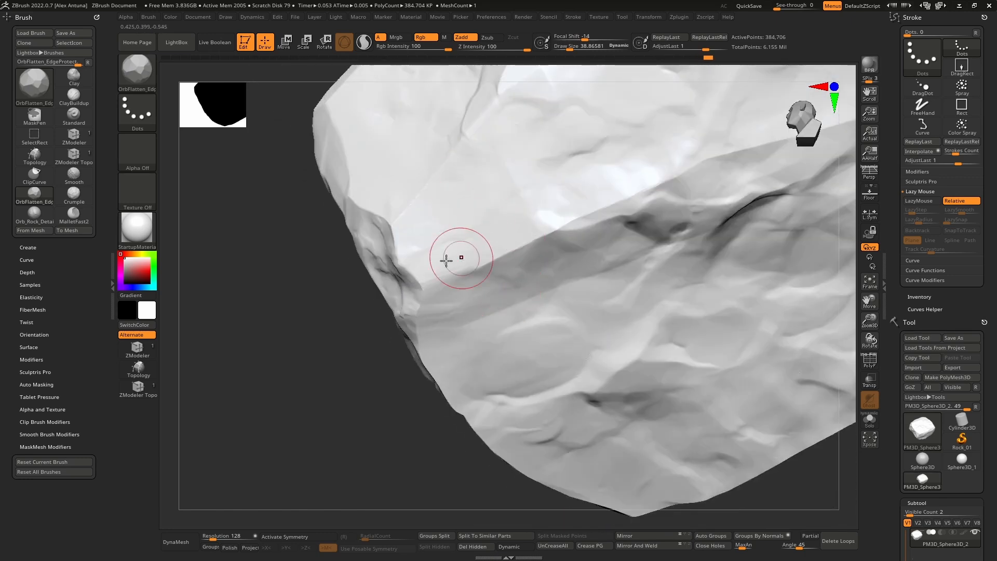
mouse_move(446, 260)
right_mouse_down()
mouse_move(458, 241)
mouse_move(451, 291)
right_mouse_up()
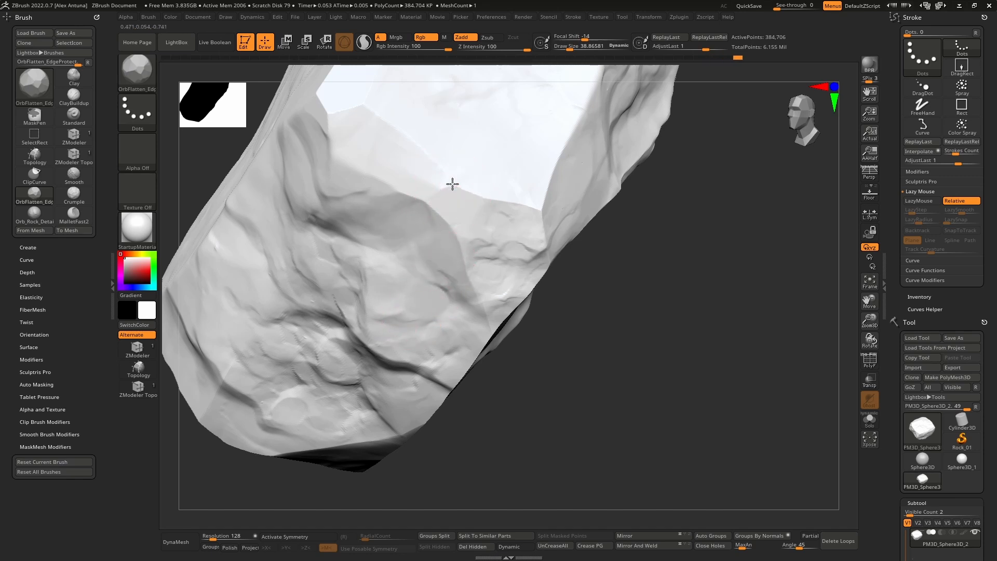
right_click_drag(442, 181, 499, 153, "alt")
right_click_drag(491, 223, 505, 160)
mouse_move(558, 306)
right_mouse_down("ctrl")
mouse_move(564, 354)
mouse_move(536, 250)
mouse_move(541, 310)
mouse_move(523, 327)
mouse_move(488, 315)
right_mouse_up("ctrl")
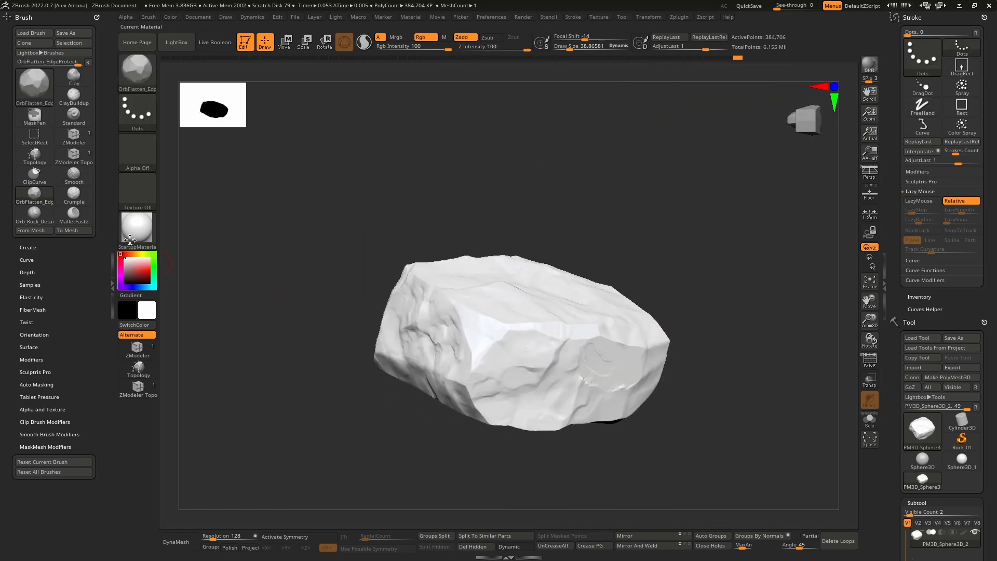
Step: Apply the ReflectedPlastic material to the rock and flatten the bright bevelled edge between the upper face and the front side
left_click(549, 414)
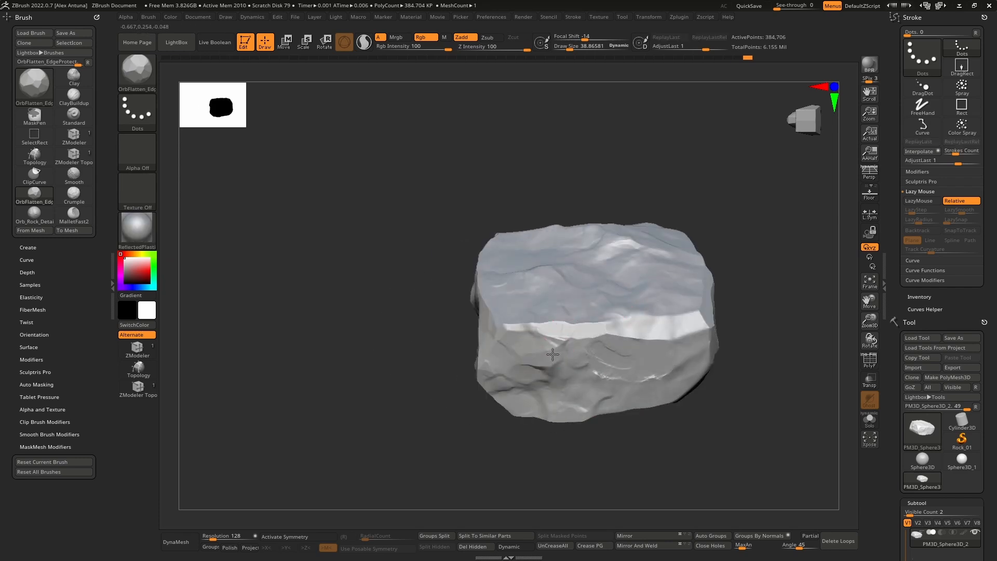
right_click_drag(599, 341, 616, 361)
right_click_drag(616, 361, 677, 385, "ctrl")
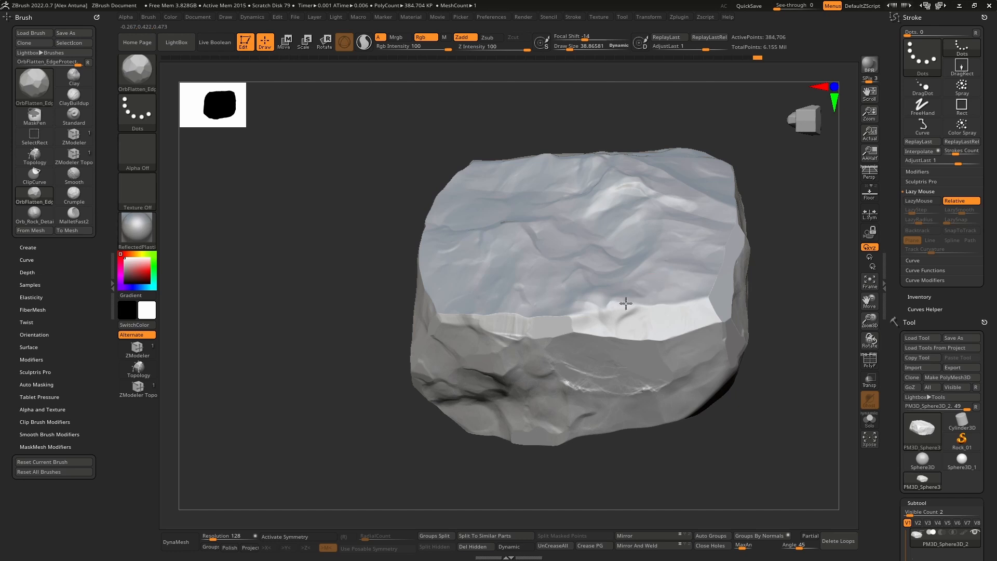
right_click_drag(611, 318, 714, 327)
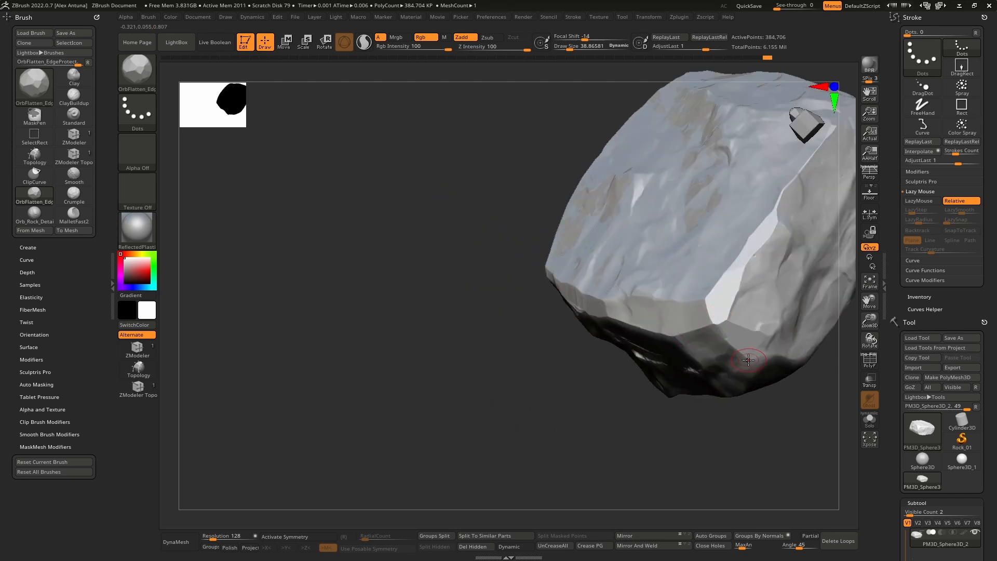
right_click_drag(749, 360, 639, 343, "alt")
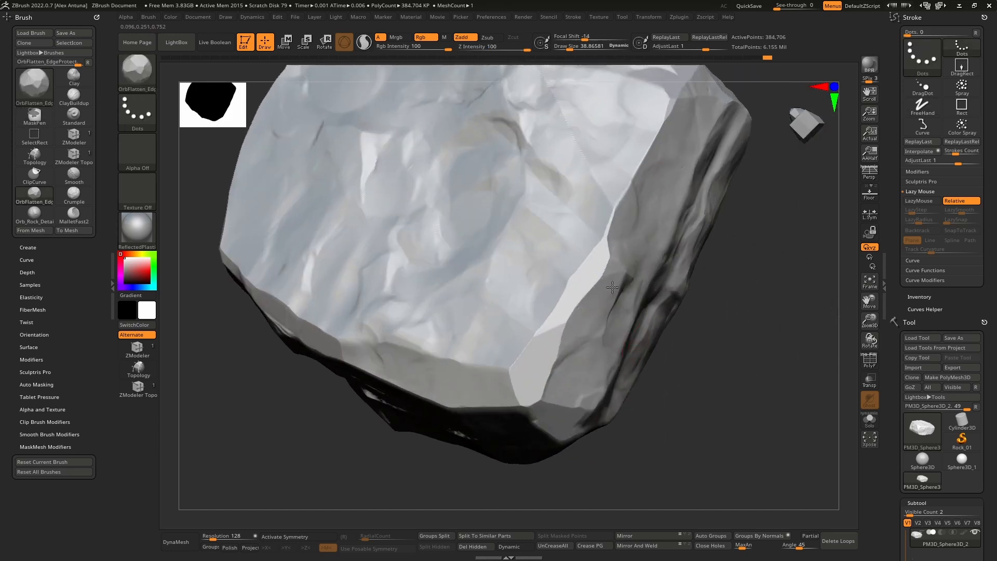
Step: Flatten the ridges and facet edges across the rock's rugged side face and its adjoining corner
right_click_drag(555, 249, 574, 229)
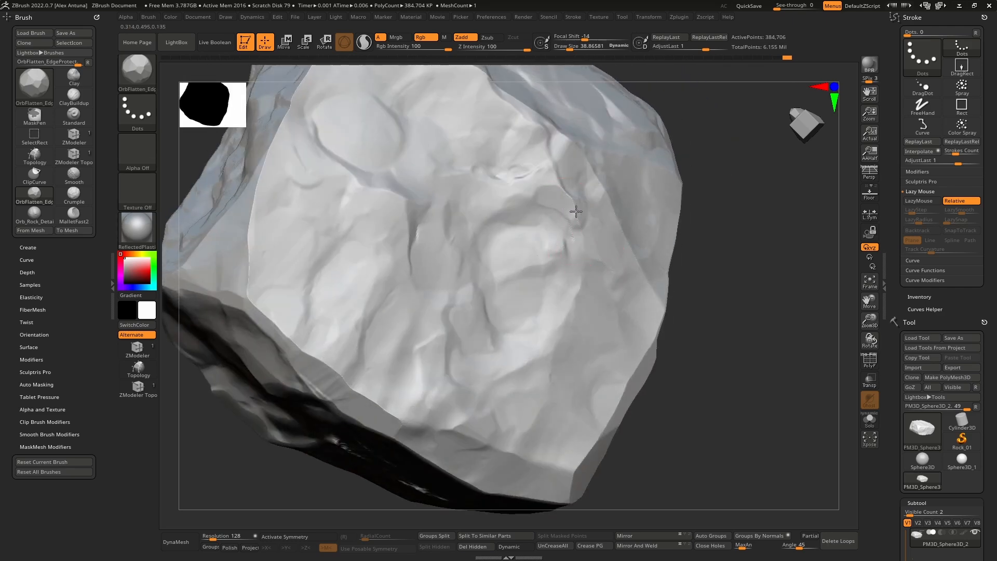
mouse_move(516, 209)
right_mouse_down()
mouse_move(530, 245)
mouse_move(521, 216)
right_mouse_up()
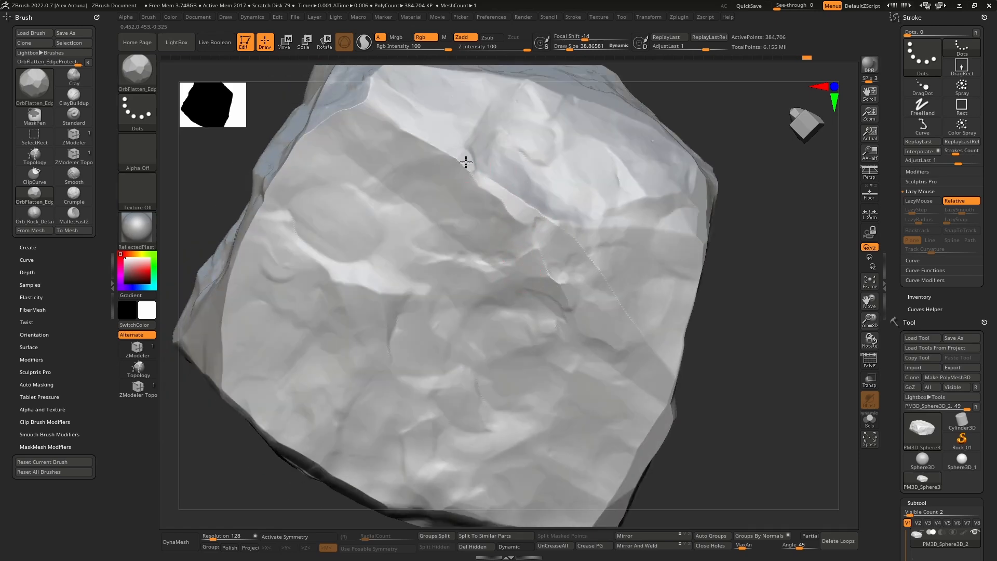
mouse_move(452, 149)
right_mouse_down()
mouse_move(507, 234)
mouse_move(448, 173)
right_mouse_up()
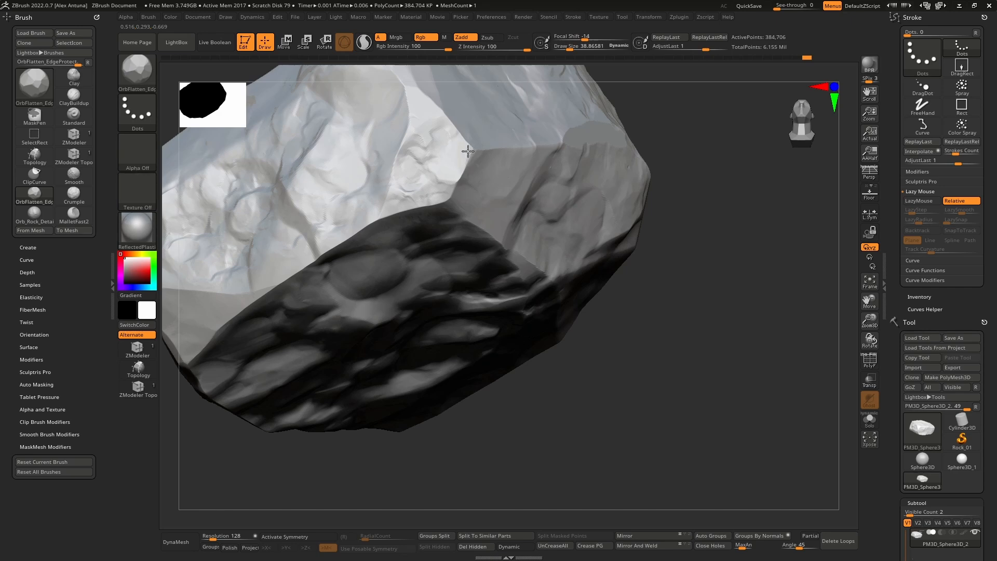
mouse_move(464, 186)
right_mouse_down()
mouse_move(499, 225)
mouse_move(485, 263)
mouse_move(497, 218)
mouse_move(571, 296)
mouse_move(556, 272)
mouse_move(584, 252)
mouse_move(546, 278)
mouse_move(384, 155)
right_mouse_up()
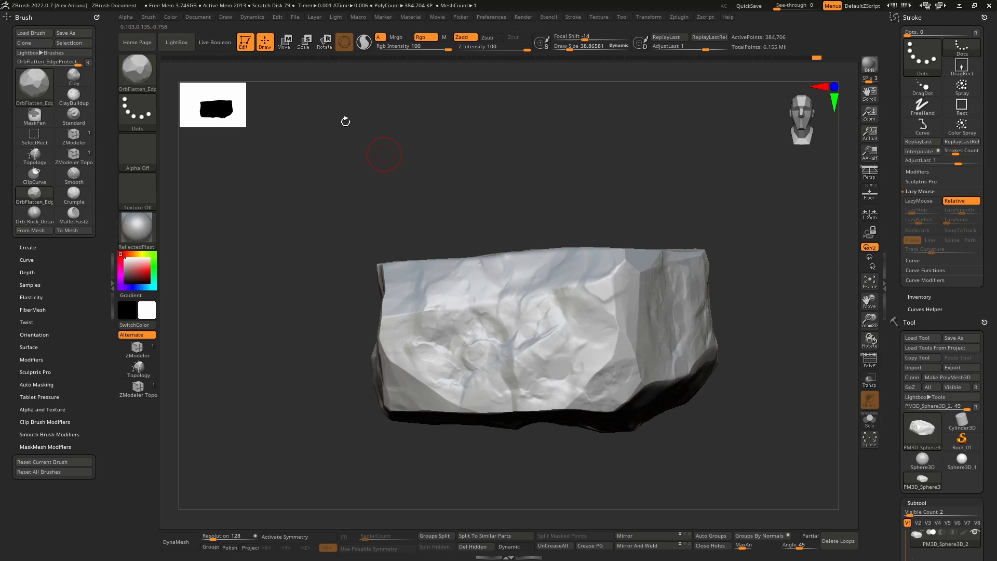
Step: Load the TrimNormal brush from the Trim brush folder and trim the lower edge of the bright band near the corner
left_click(177, 42)
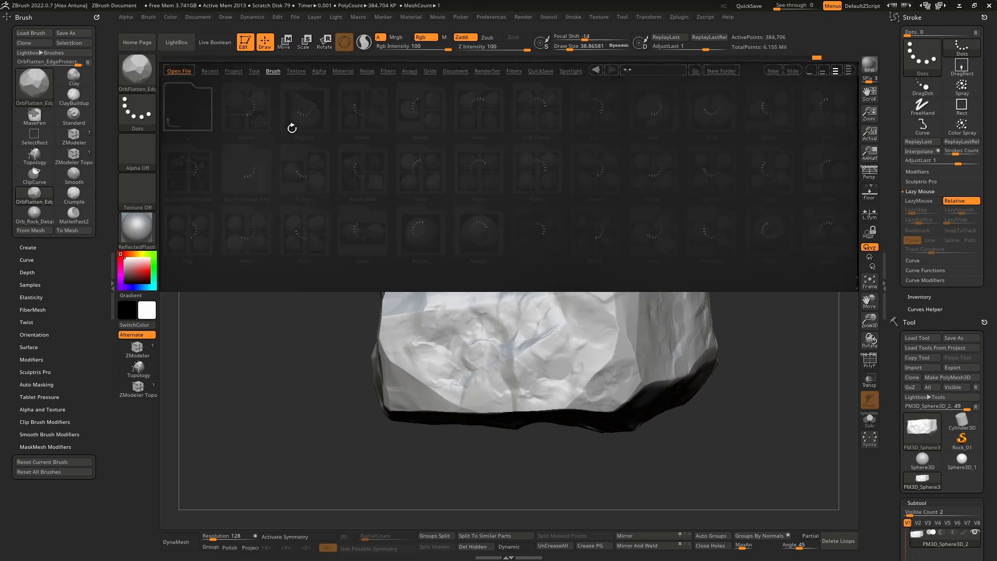
left_click_drag(581, 183, 538, 183)
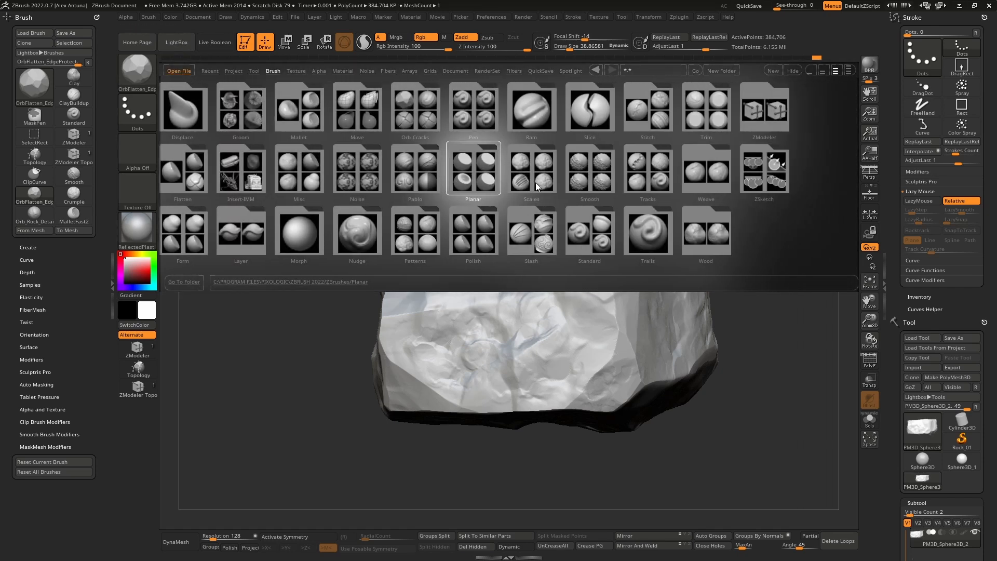
double_click(719, 120)
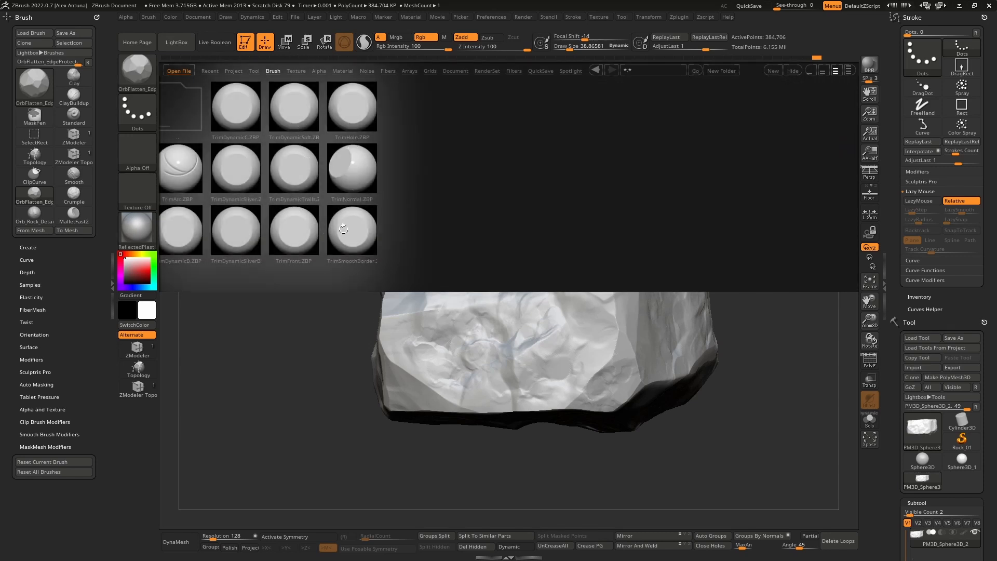
double_click(354, 171)
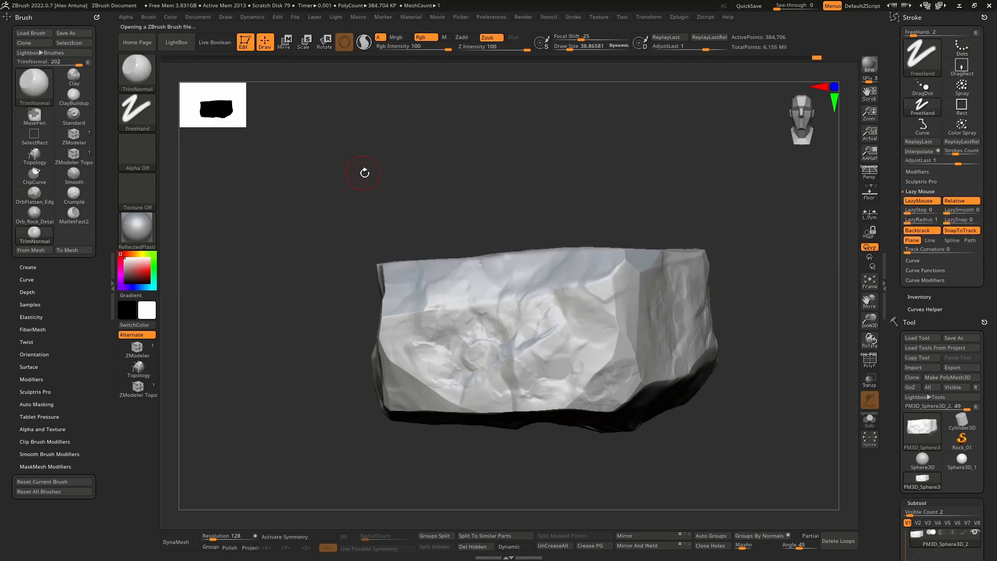
right_click_drag(526, 297, 529, 342)
right_click_drag(624, 325, 616, 297, "ctrl")
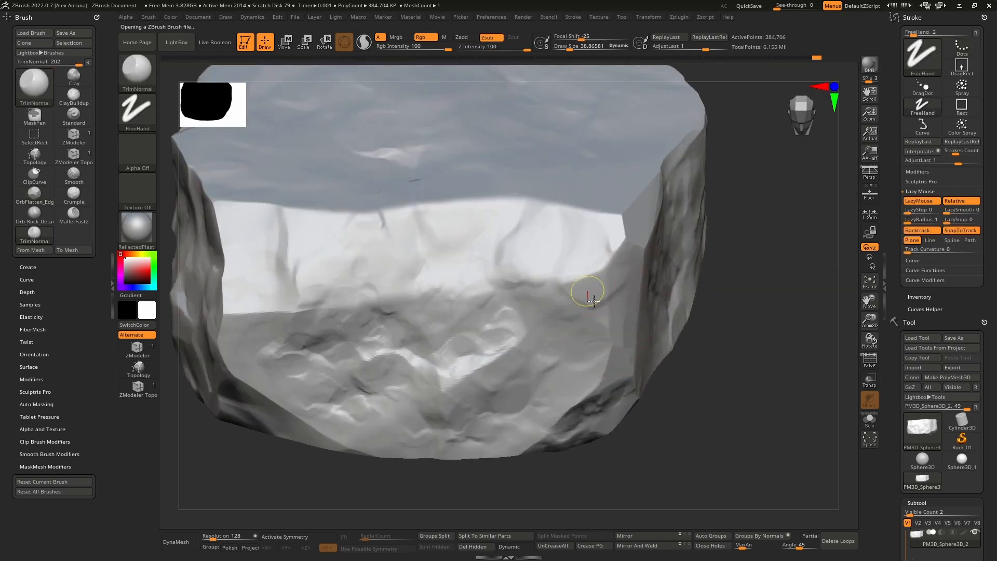
mouse_move(527, 287)
left_mouse_down()
mouse_move(654, 295)
mouse_move(594, 272)
mouse_move(549, 306)
mouse_move(580, 323)
mouse_move(594, 367)
mouse_move(608, 286)
left_mouse_up()
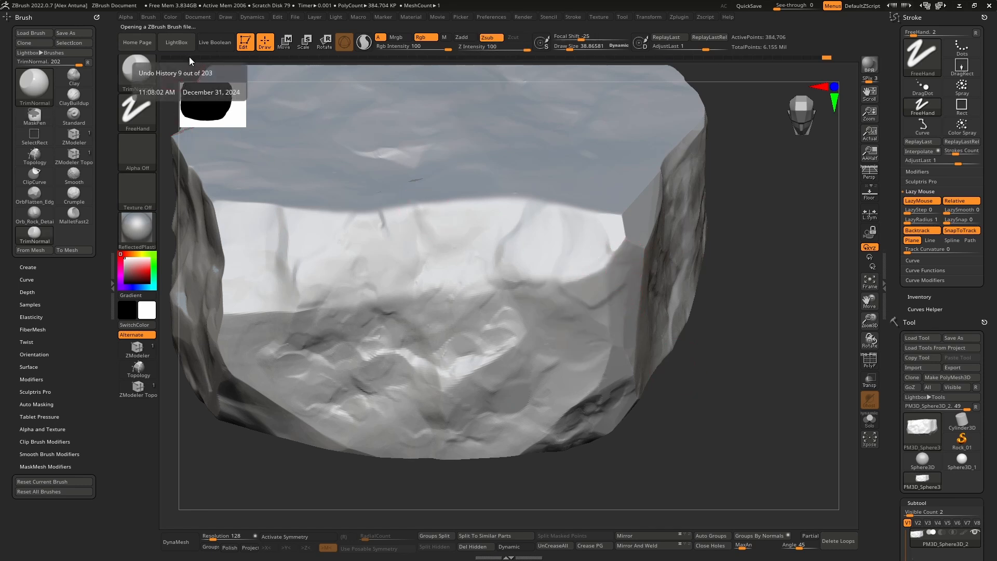
Step: Load the TrimSmoothBorder brush and cut small facets into the corner at the end of the bright band
left_click(179, 46)
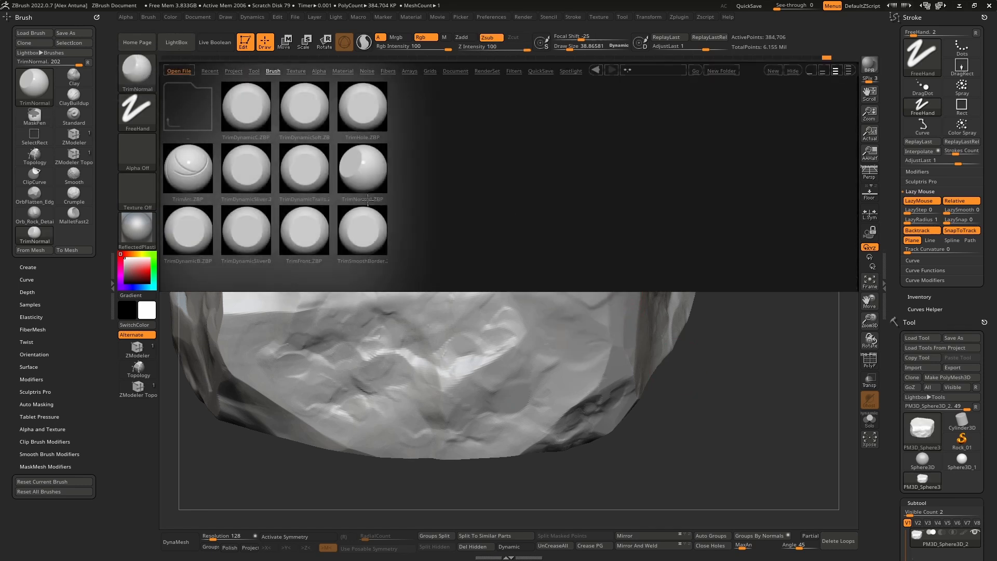
double_click(362, 239)
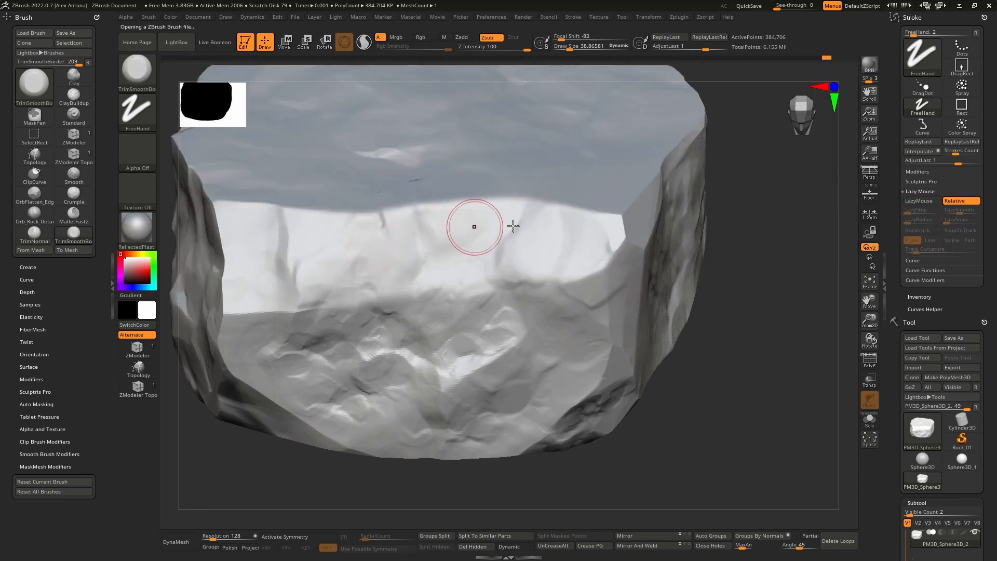
left_click_drag(596, 304, 629, 281)
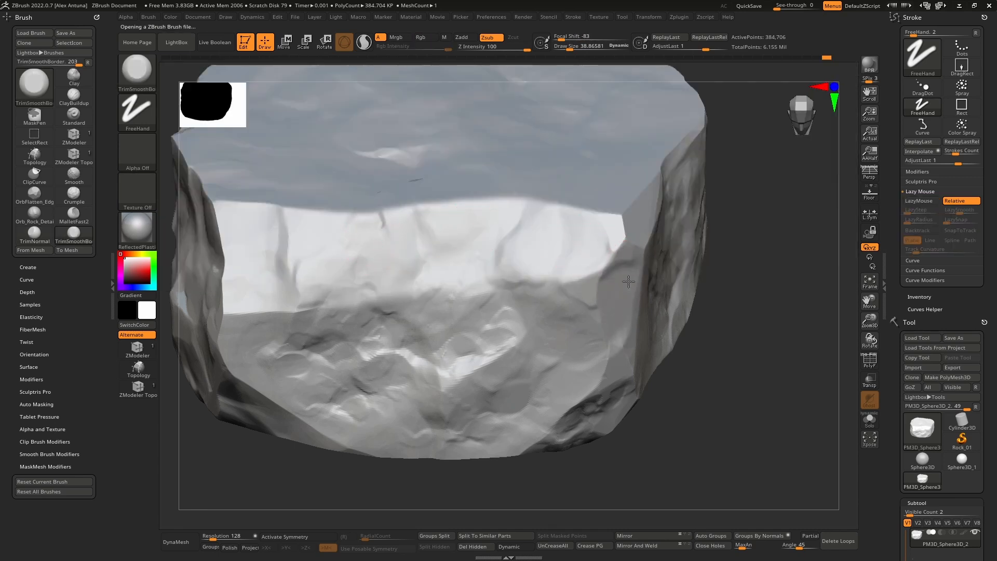
left_click_drag(623, 234, 631, 264)
right_click_drag(620, 237, 601, 256)
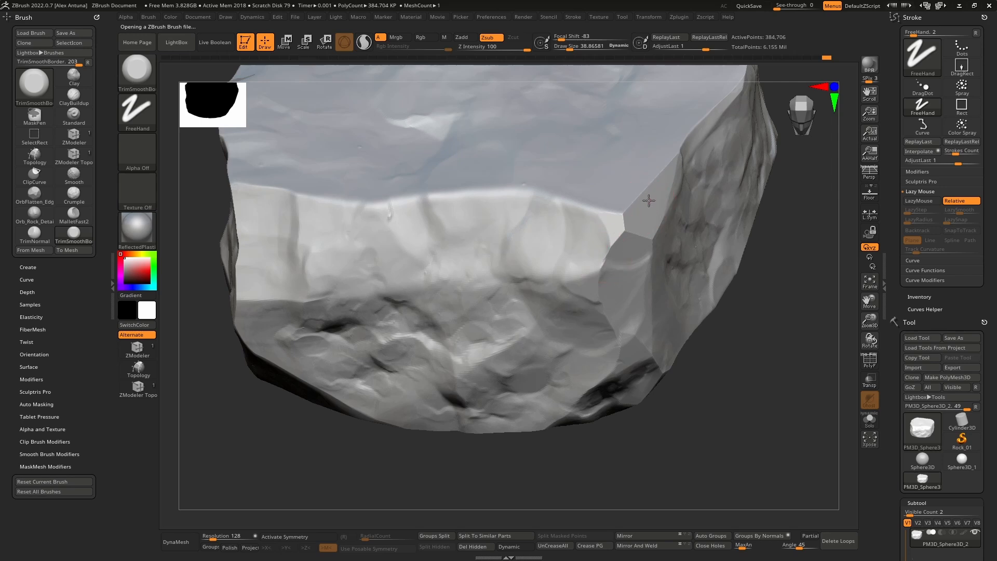
Step: Trim the opposite end of the band into flat facets where it meets the adjoining side face
right_click_drag(318, 247, 332, 251)
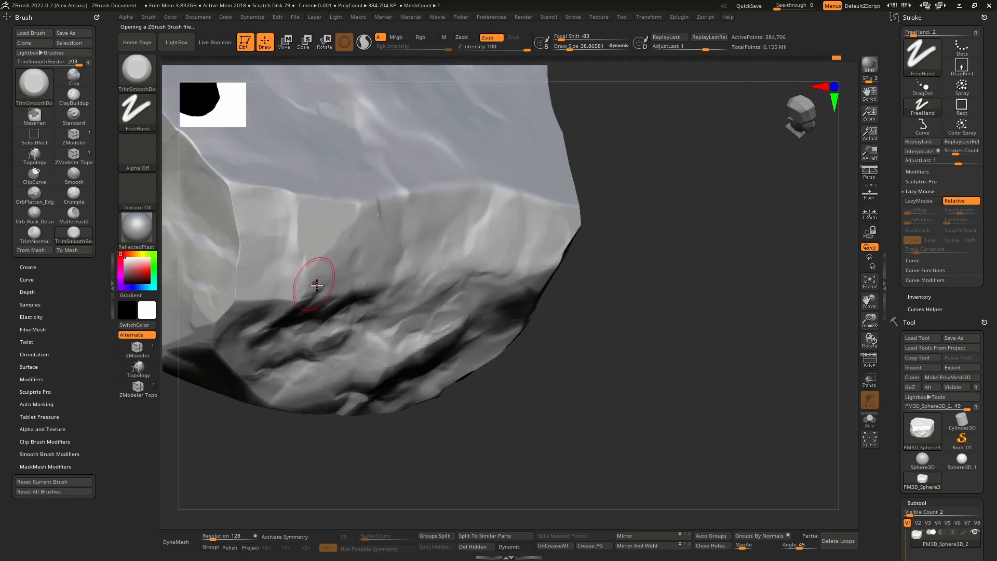
mouse_move(317, 285)
left_mouse_down()
mouse_move(309, 288)
mouse_move(363, 204)
mouse_move(378, 240)
mouse_move(354, 243)
left_mouse_up()
mouse_move(353, 243)
right_mouse_down()
mouse_move(350, 256)
mouse_move(492, 252)
right_mouse_up()
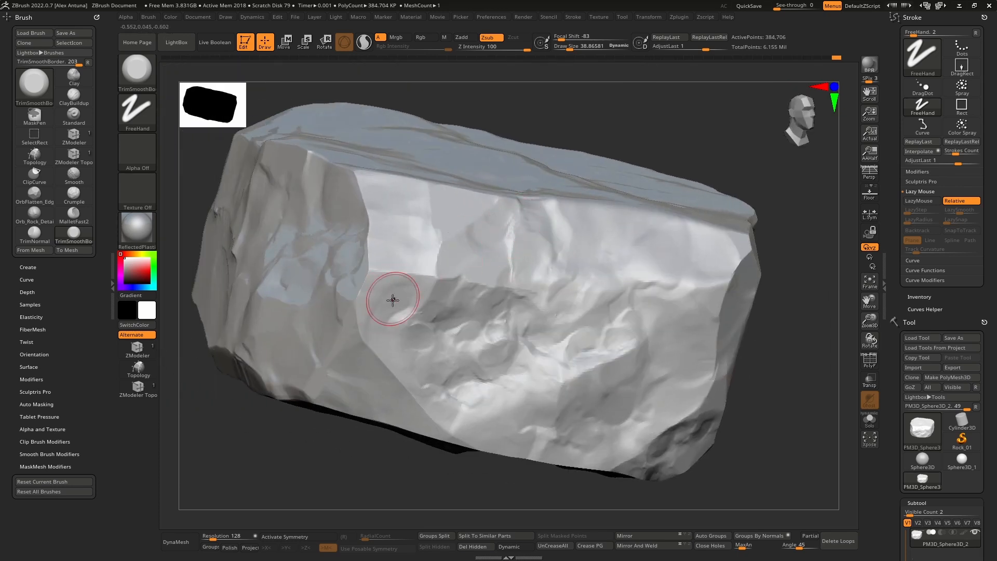
mouse_move(371, 293)
left_mouse_down()
mouse_move(400, 268)
mouse_move(440, 292)
left_mouse_up()
mouse_move(357, 358)
right_mouse_down()
mouse_move(379, 317)
mouse_move(358, 254)
right_mouse_up()
mouse_move(397, 283)
right_mouse_down()
mouse_move(388, 305)
mouse_move(397, 329)
mouse_move(437, 274)
mouse_move(419, 218)
mouse_move(470, 245)
mouse_move(449, 225)
right_mouse_up()
mouse_move(460, 192)
left_mouse_down()
mouse_move(475, 191)
mouse_move(469, 278)
mouse_move(433, 238)
left_mouse_up()
right_click_drag(451, 242, 467, 291)
left_click_drag(459, 315, 482, 281)
mouse_move(461, 288)
right_mouse_down()
mouse_move(477, 223)
mouse_move(439, 277)
mouse_move(478, 217)
right_mouse_up()
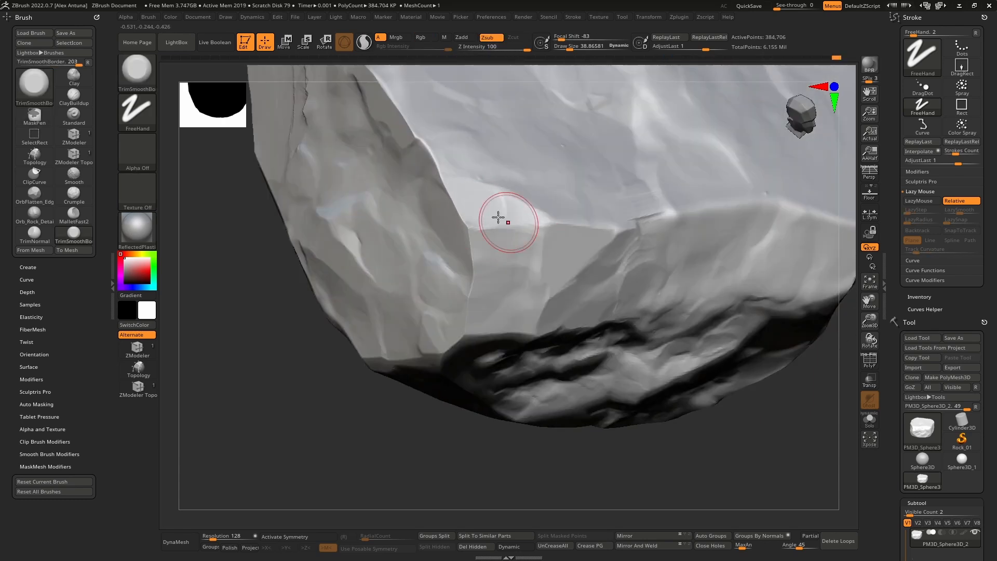
Step: Trim the long vertical edge between the two side faces and the bright ridge above it
right_click_drag(498, 222, 462, 232)
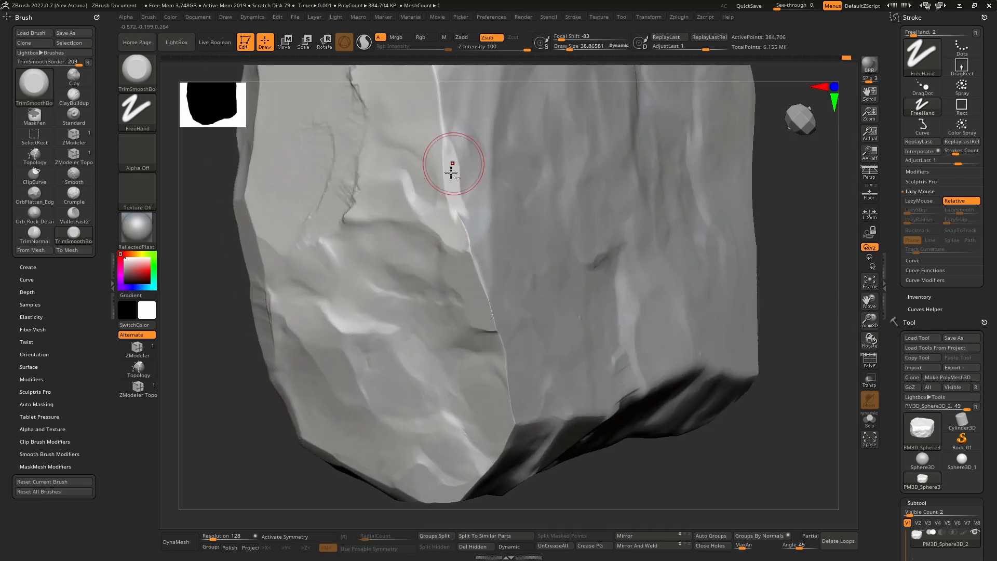
right_click_drag(452, 172, 457, 298)
mouse_move(451, 233)
left_mouse_down()
mouse_move(440, 147)
mouse_move(434, 169)
mouse_move(457, 283)
left_mouse_up()
mouse_move(464, 197)
right_mouse_down("alt")
mouse_move(527, 219)
mouse_move(479, 215)
mouse_move(471, 226)
right_mouse_up("alt")
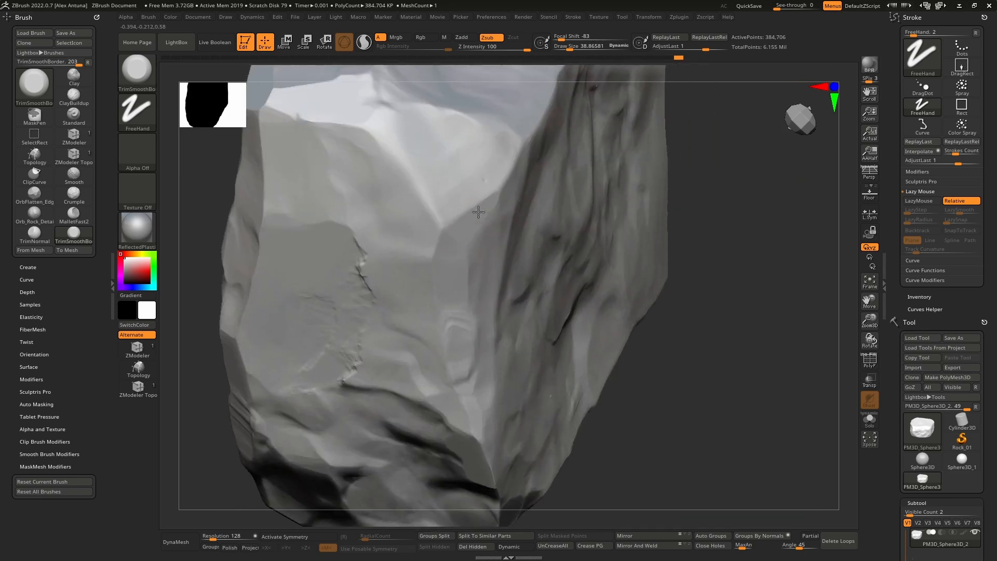
mouse_move(429, 186)
left_mouse_down()
mouse_move(381, 120)
mouse_move(390, 136)
left_mouse_up()
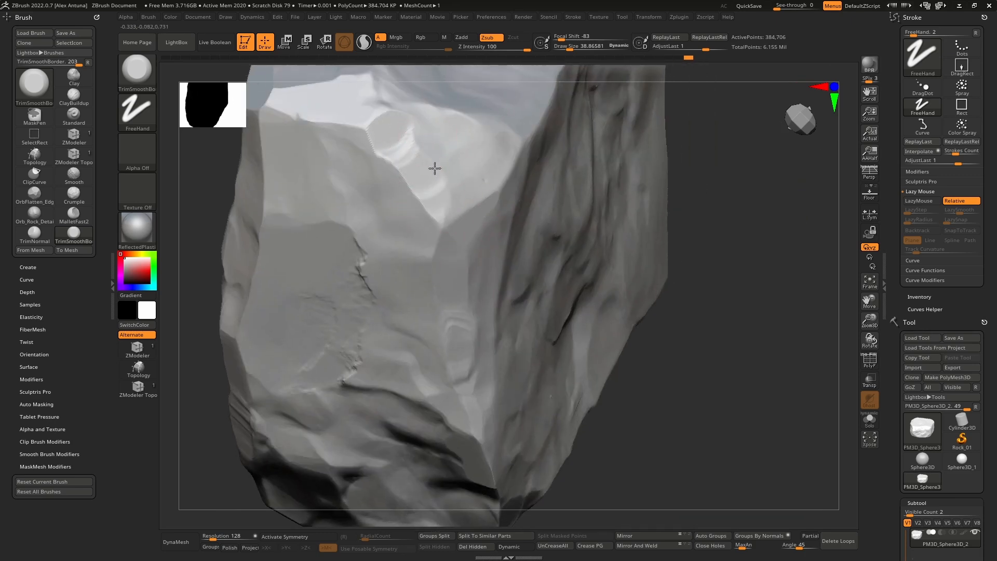
Step: Raise the draw size to about 63 and trim the edges around the bright corner facet
mouse_move(434, 166)
right_mouse_down()
mouse_move(434, 211)
mouse_move(475, 207)
mouse_move(518, 230)
right_mouse_up()
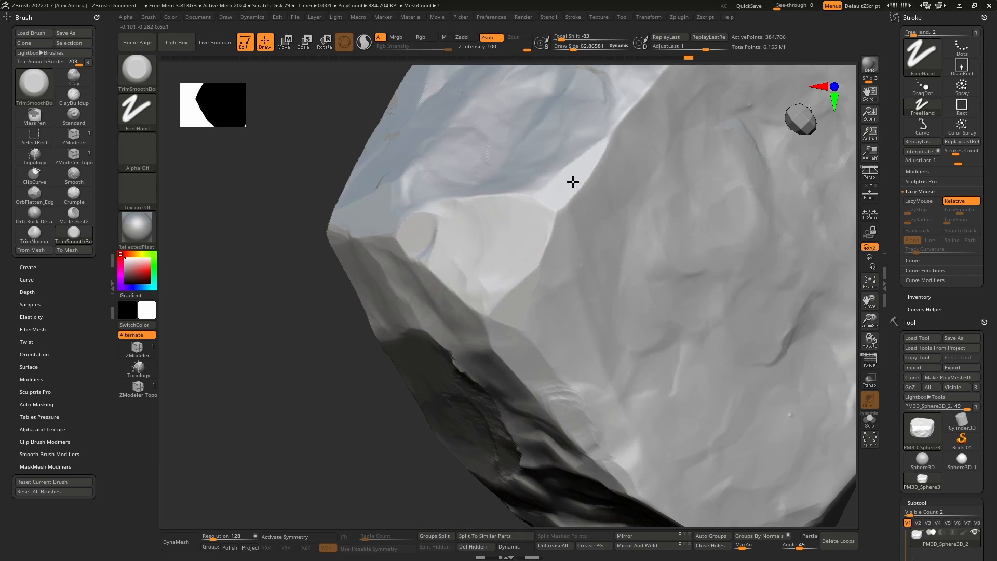
left_click_drag(568, 274, 557, 270)
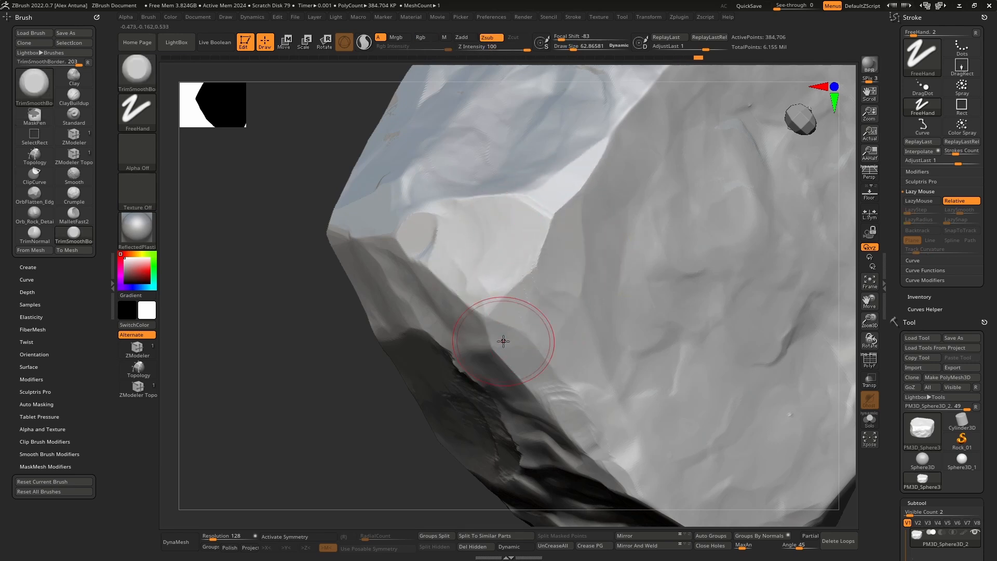
mouse_move(503, 341)
right_mouse_down()
mouse_move(538, 261)
mouse_move(472, 338)
mouse_move(509, 227)
mouse_move(522, 254)
right_mouse_up()
right_click_drag(496, 294, 484, 262)
Step: Raise the draw size to about 188 and trim the bright corner facet and the neighbouring face edges into broader planes
key("space")
left_click(499, 271)
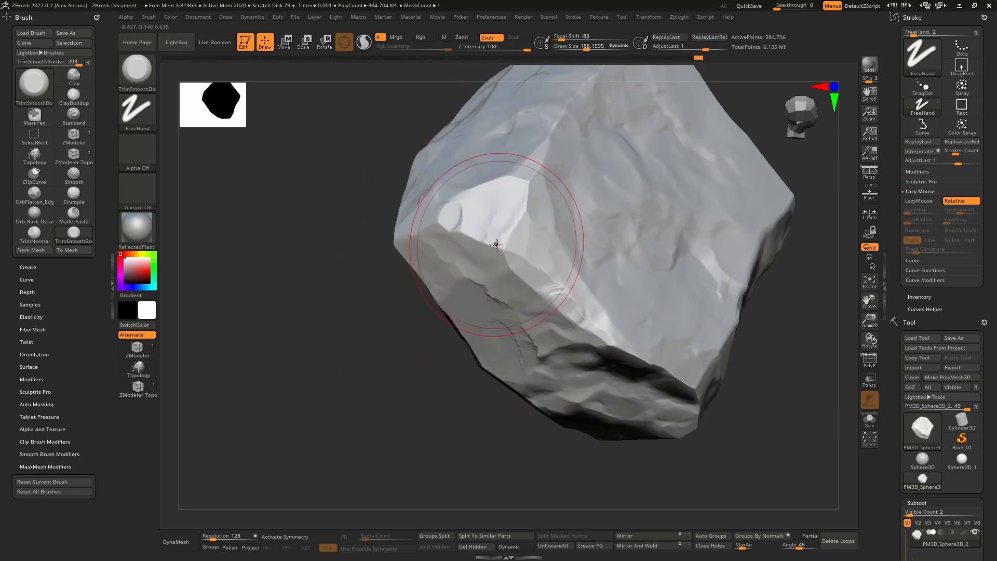
left_click_drag(501, 239, 499, 253)
mouse_move(462, 202)
right_mouse_down()
mouse_move(508, 229)
mouse_move(508, 249)
right_mouse_up()
right_click_drag(512, 166, 474, 251)
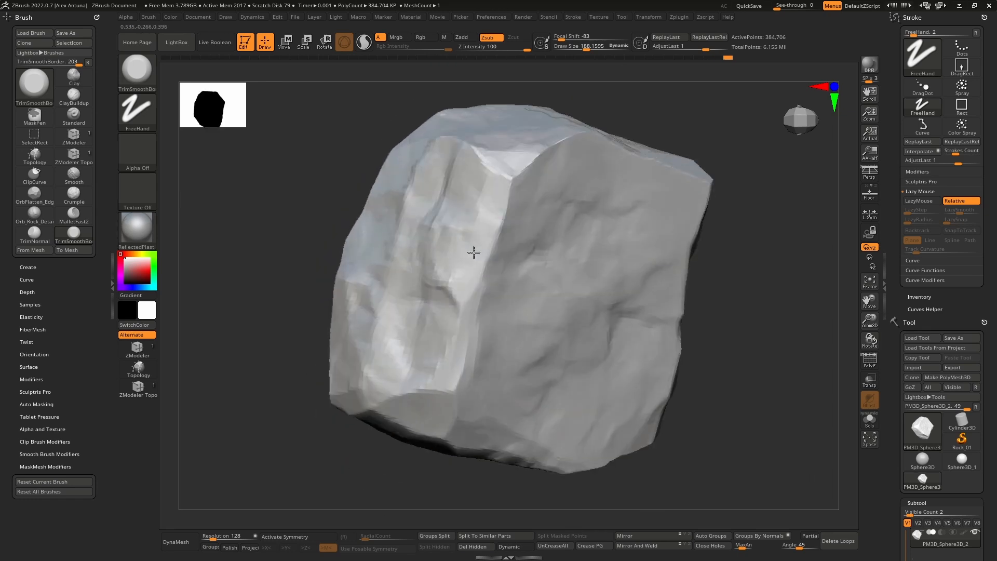
right_click_drag(546, 151, 583, 210)
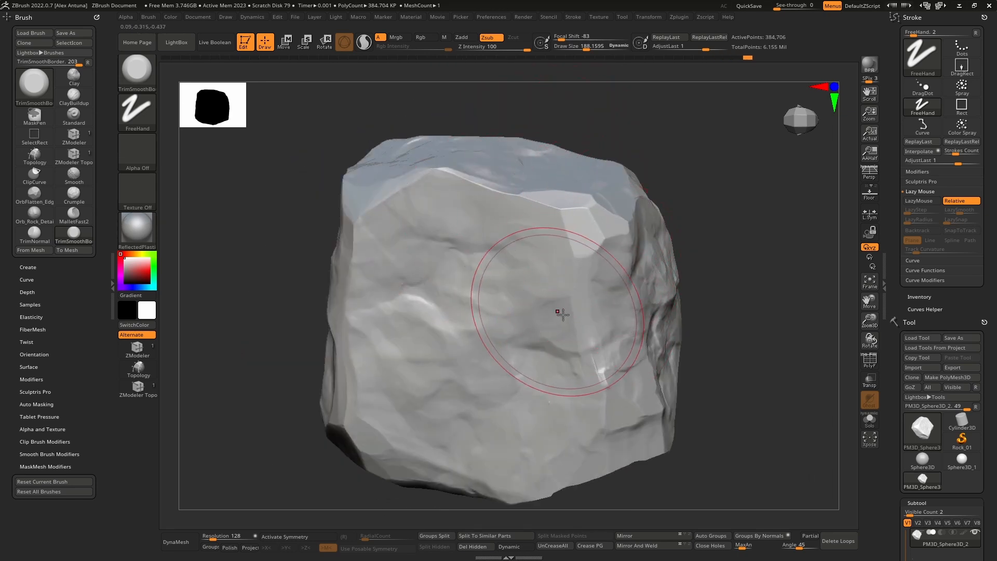
Step: Trim the sloping edge between the bright pitted face and the dark side face into flatter planes, and quick-save the project
mouse_move(612, 356)
right_mouse_down()
mouse_move(603, 294)
mouse_move(630, 322)
mouse_move(545, 318)
mouse_move(589, 342)
mouse_move(554, 316)
mouse_move(564, 333)
mouse_move(582, 332)
mouse_move(648, 272)
right_mouse_up()
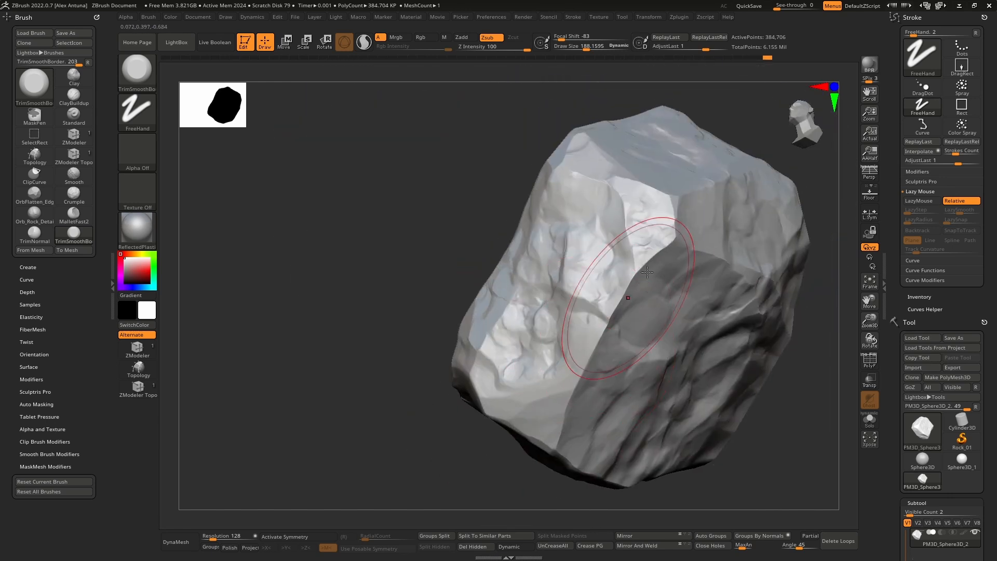
left_click_drag(633, 272, 623, 285)
left_click_drag(677, 200, 625, 191)
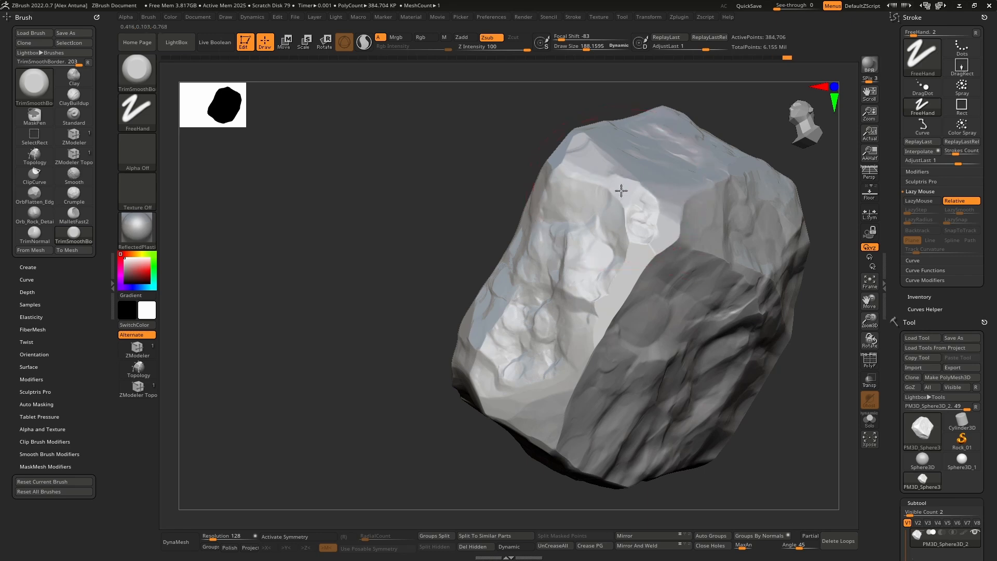
mouse_move(656, 179)
right_mouse_down()
mouse_move(649, 228)
mouse_move(641, 207)
mouse_move(641, 261)
mouse_move(618, 273)
right_mouse_up()
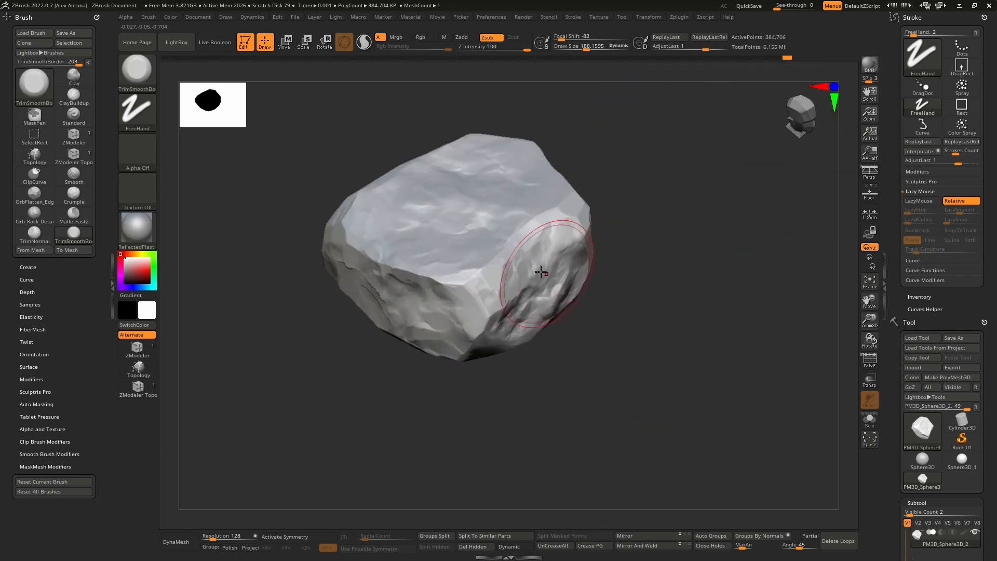
mouse_move(547, 273)
right_mouse_down()
mouse_move(549, 224)
mouse_move(545, 283)
mouse_move(552, 265)
mouse_move(598, 317)
mouse_move(615, 300)
right_mouse_up()
right_click_drag(685, 258, 635, 223)
right_click_drag(687, 195, 644, 218)
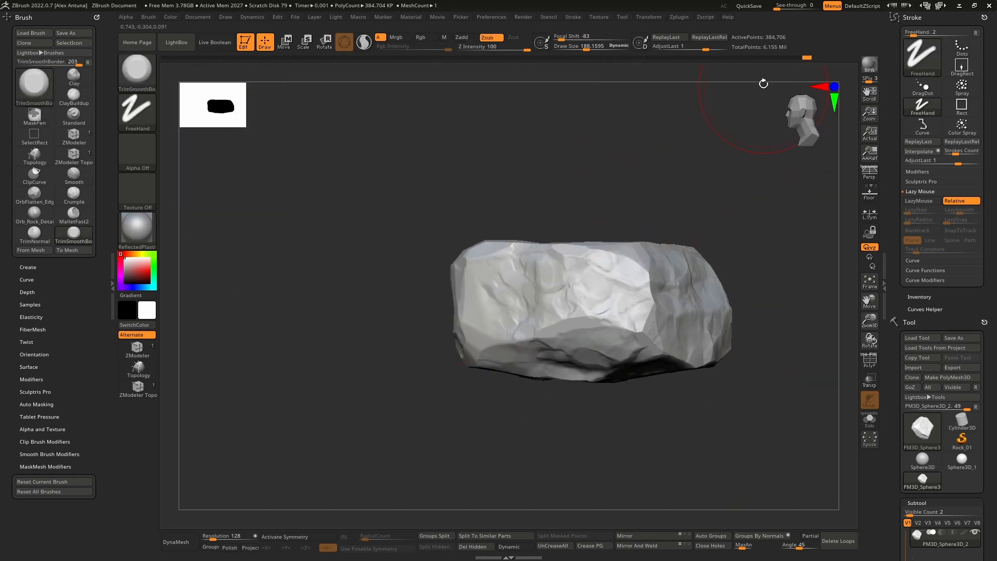
left_click(750, 6)
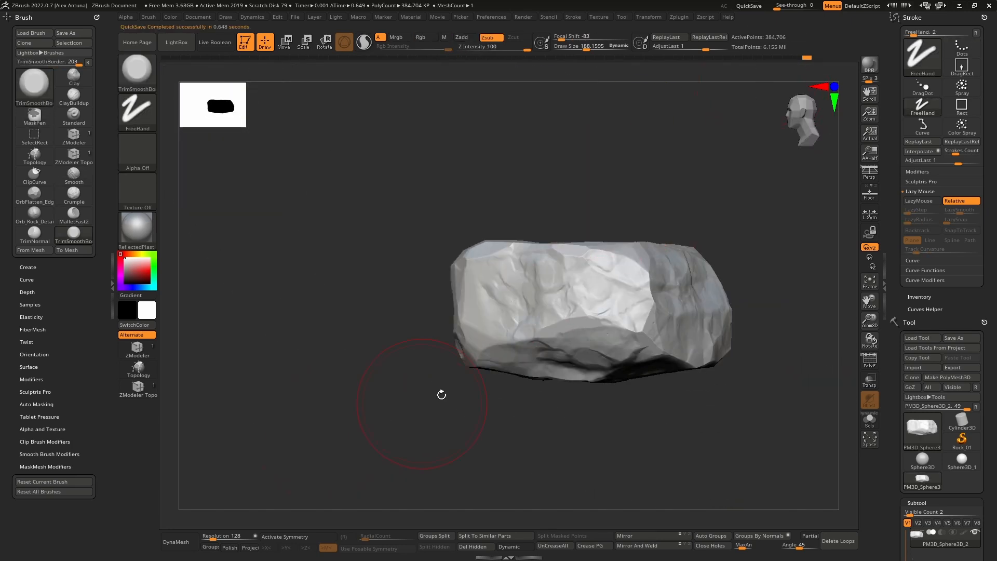
Step: Trim the narrow end of the side face below the bright bevel with broad TrimSmoothBorder strokes
left_click_drag(413, 197, 469, 229)
left_click_drag(460, 171, 441, 273)
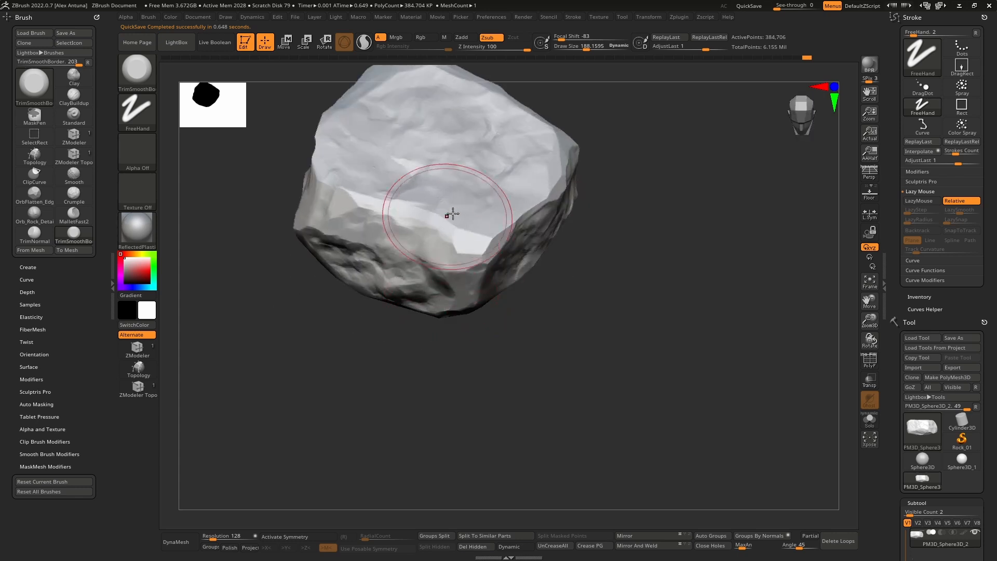
right_click_drag(452, 218, 514, 335, "alt")
right_click_drag(515, 335, 609, 344, "alt")
right_click_drag(361, 267, 309, 268, "alt")
right_click_drag(310, 268, 356, 276)
left_click_drag(356, 276, 296, 270)
Step: Reduce the draw size to about 76 and trim the lower edge and narrow end of that side face
key("bracketleft")
key("bracketleft")
key("bracketleft")
key("bracketleft")
key("bracketleft")
key("bracketleft")
key("bracketleft")
key("bracketleft")
key("bracketleft")
key("bracketleft")
mouse_move(303, 291)
right_mouse_down("alt")
mouse_move(387, 309)
mouse_move(389, 345)
right_mouse_up("alt")
mouse_move(389, 345)
left_mouse_down()
mouse_move(382, 329)
mouse_move(457, 312)
mouse_move(338, 267)
mouse_move(374, 254)
left_mouse_up()
mouse_move(467, 326)
right_mouse_down("ctrl")
mouse_move(454, 258)
mouse_move(377, 316)
right_mouse_up("ctrl")
mouse_move(376, 317)
left_mouse_down()
mouse_move(344, 284)
mouse_move(310, 279)
left_mouse_up()
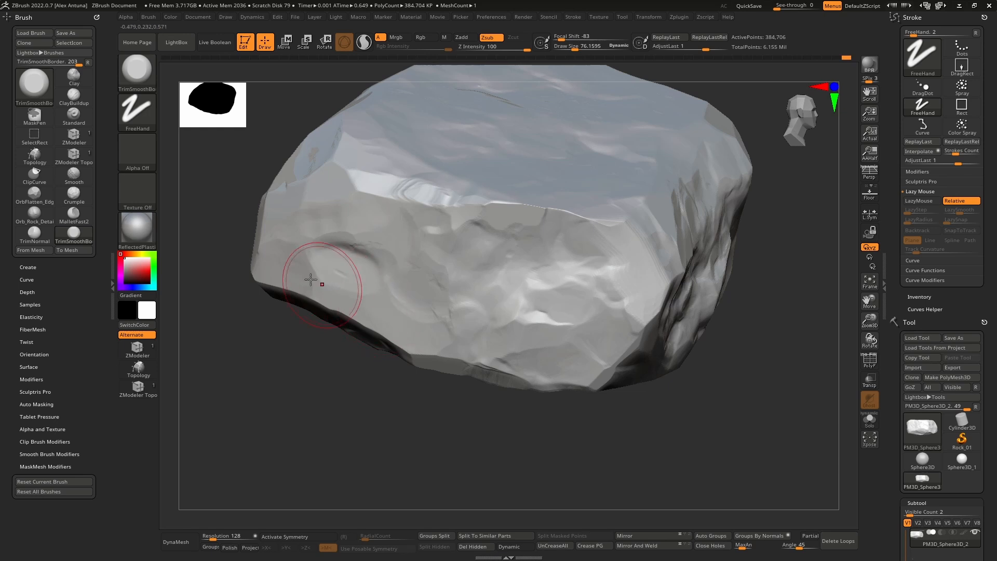
Step: Trim the ridges around the shallow hollow and the uneven middle area of the same side face
left_click_drag(349, 247, 376, 242)
mouse_move(376, 243)
right_mouse_down()
mouse_move(383, 234)
mouse_move(350, 254)
right_mouse_up()
mouse_move(355, 254)
left_mouse_down()
mouse_move(345, 261)
mouse_move(338, 239)
mouse_move(384, 237)
mouse_move(372, 258)
left_mouse_up()
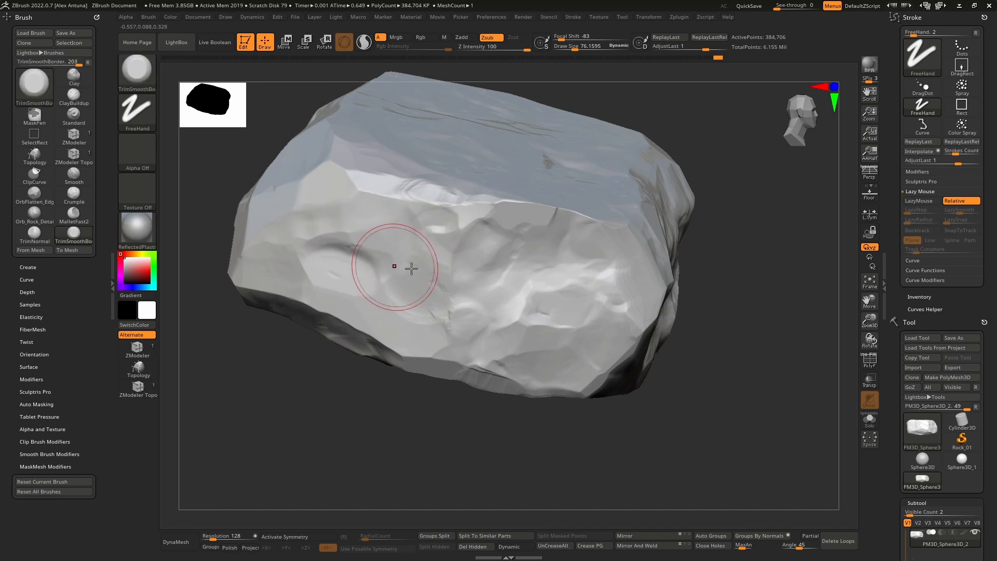
left_click_drag(438, 230, 454, 278)
right_click_drag(454, 277, 441, 312)
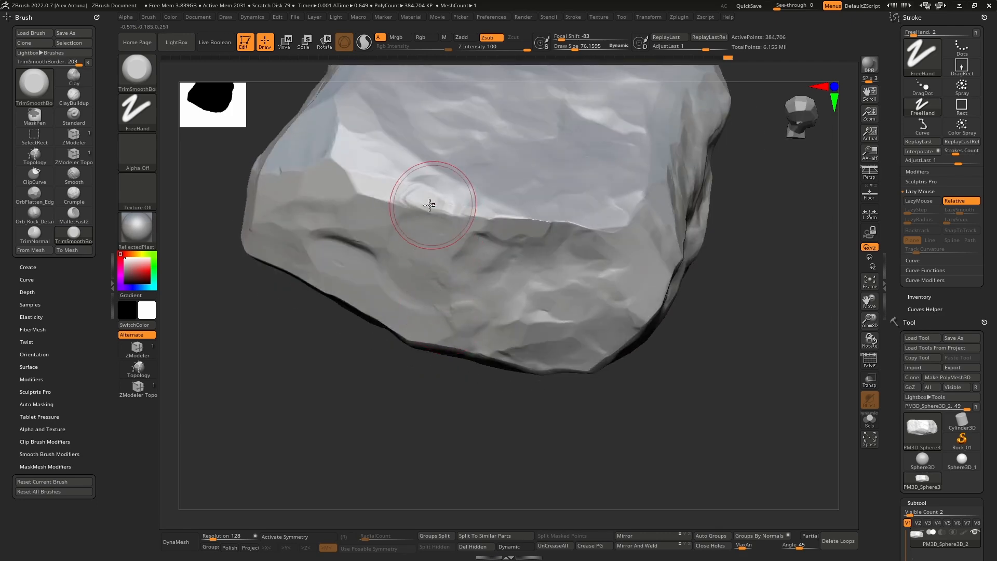
Step: Trim the bright upper edge of the side face and the facets along its lower border
left_click_drag(429, 205, 416, 236)
right_click_drag(416, 236, 492, 232)
right_click_drag(556, 325, 514, 297, "alt")
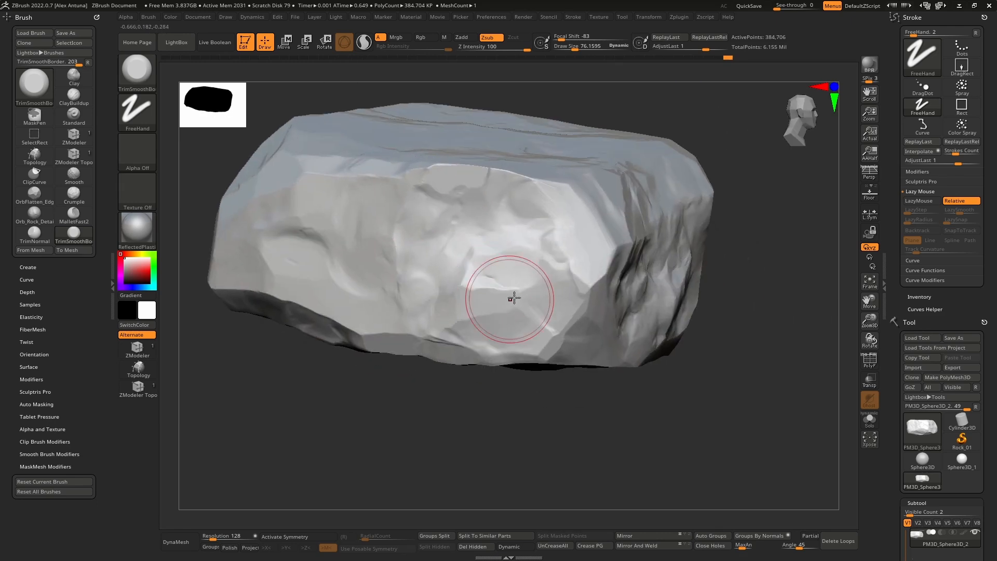
left_click_drag(514, 310, 461, 355)
right_click_drag(461, 355, 475, 334)
mouse_move(407, 370)
right_mouse_down()
mouse_move(443, 395)
mouse_move(479, 334)
mouse_move(590, 334)
mouse_move(525, 360)
right_mouse_up()
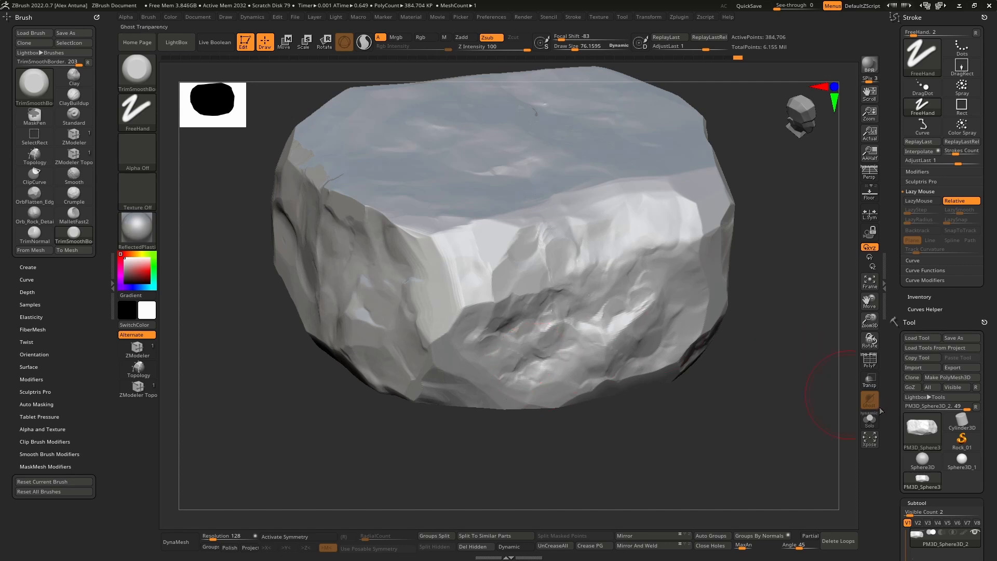
Step: Quick-save the project and raise the rock's subdivision level to 6
scroll(908, 304, "down", 10)
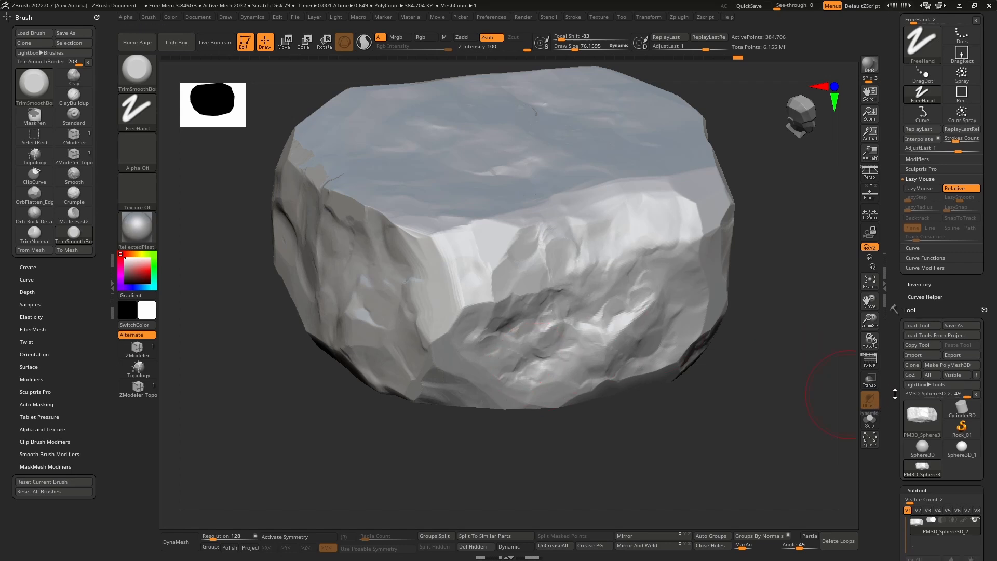
left_click(752, 7)
left_click_drag(925, 416, 944, 412)
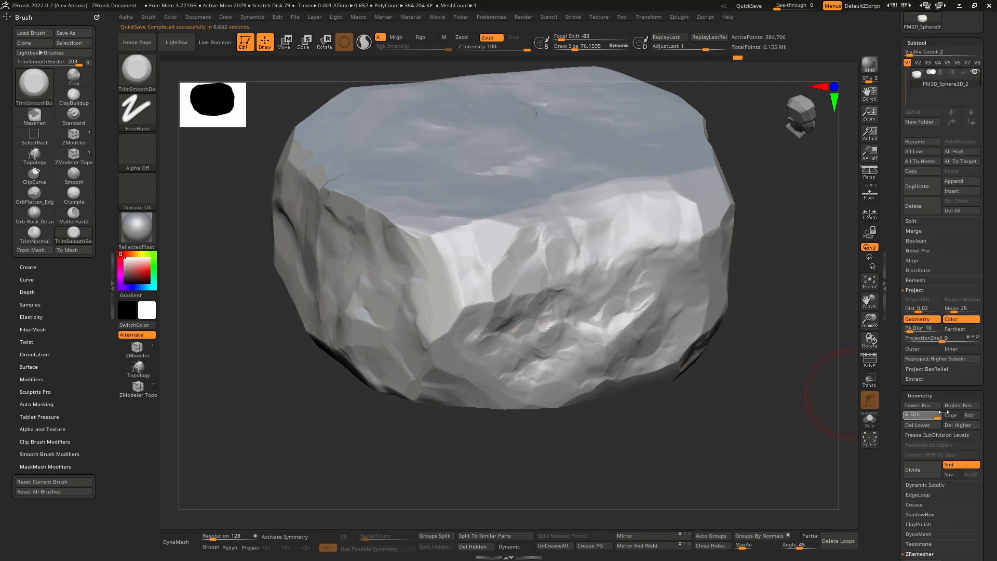
Step: Apply a positive Contrast deformation to the rock at subdivision level 3, and return to subdivision level 6
scroll(891, 457, "down", 10)
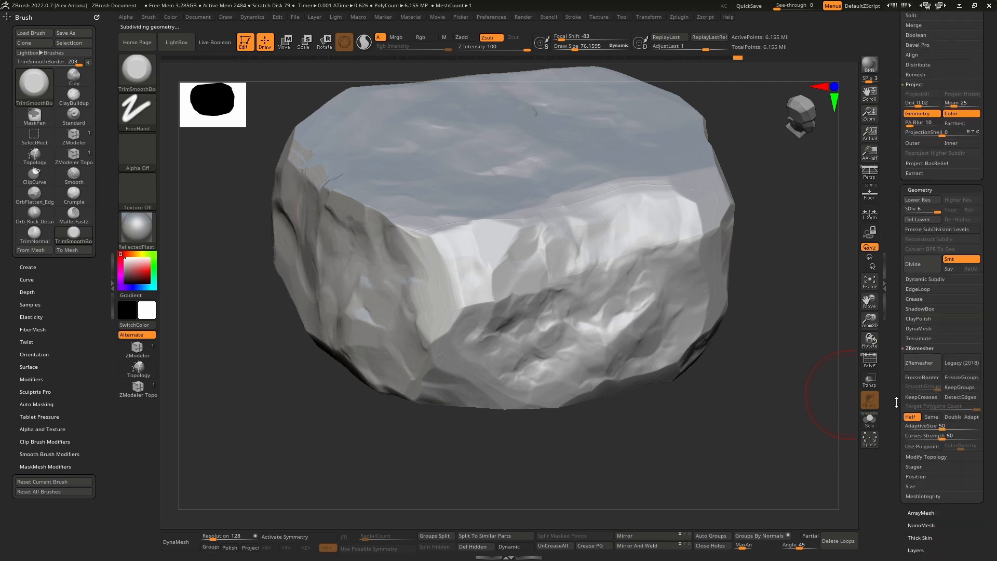
left_click(929, 384)
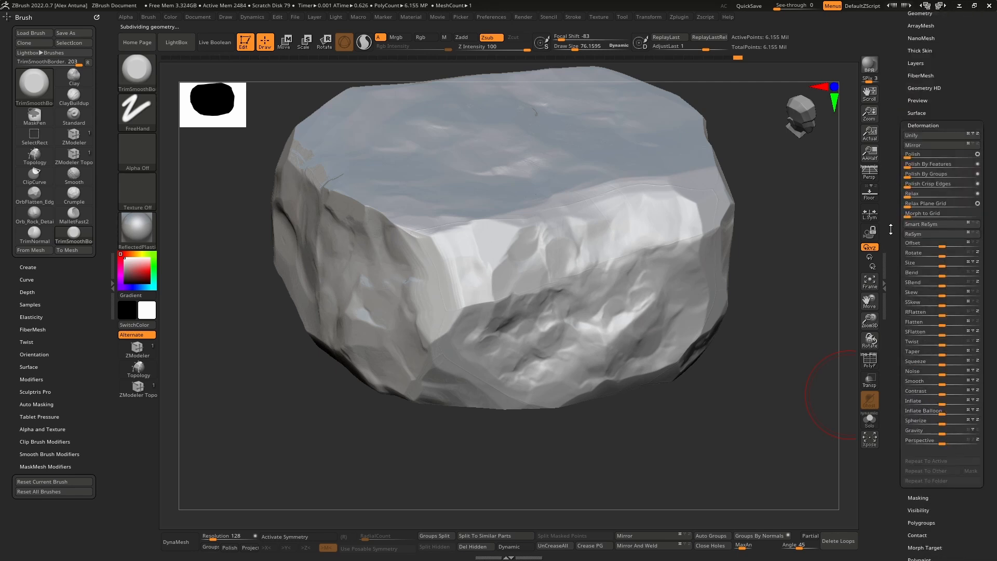
key("shift+d")
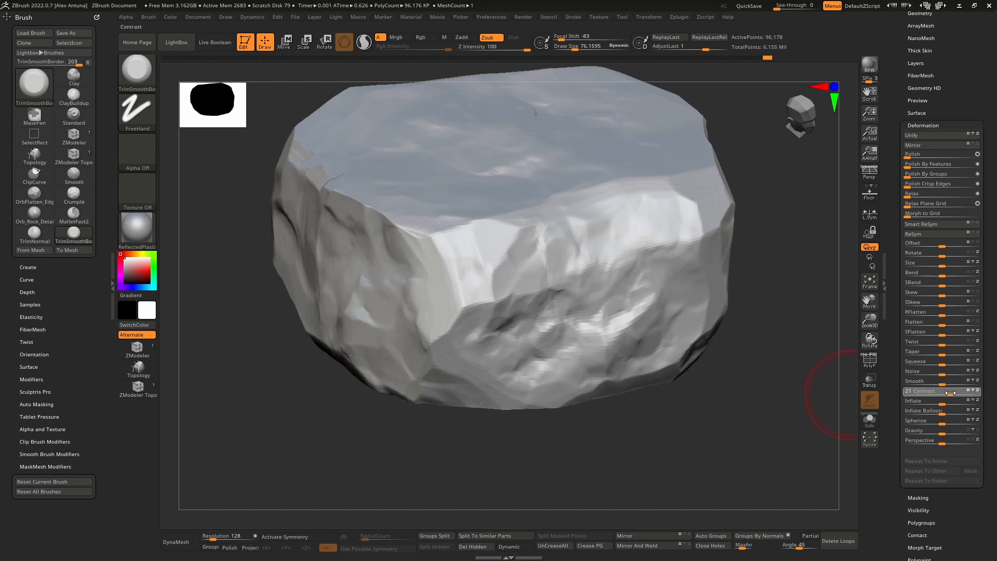
left_click_drag(957, 392, 953, 390)
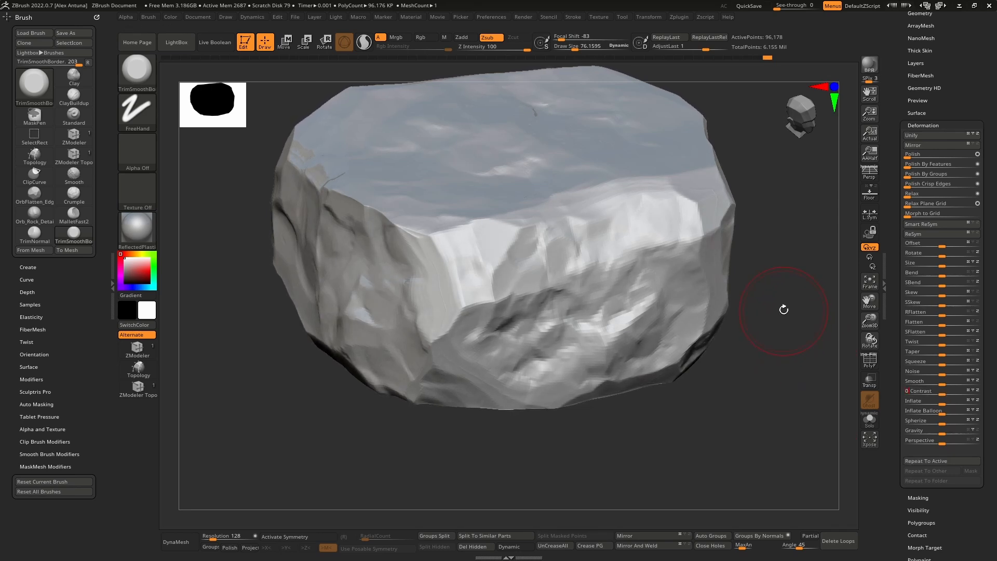
left_click_drag(897, 209, 887, 275)
left_click(919, 165)
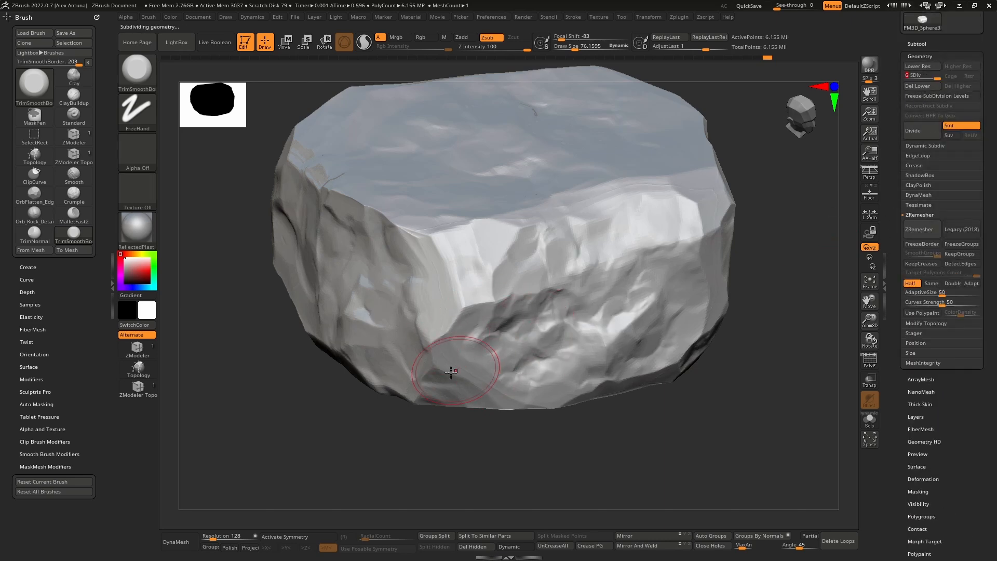
Step: Enable ambient occlusion in the render properties and render the whole rock with BPR
right_click_drag(461, 364, 527, 306)
right_click_drag(527, 306, 447, 291)
mouse_move(447, 291)
right_mouse_down()
mouse_move(436, 344)
mouse_move(588, 223)
right_mouse_up()
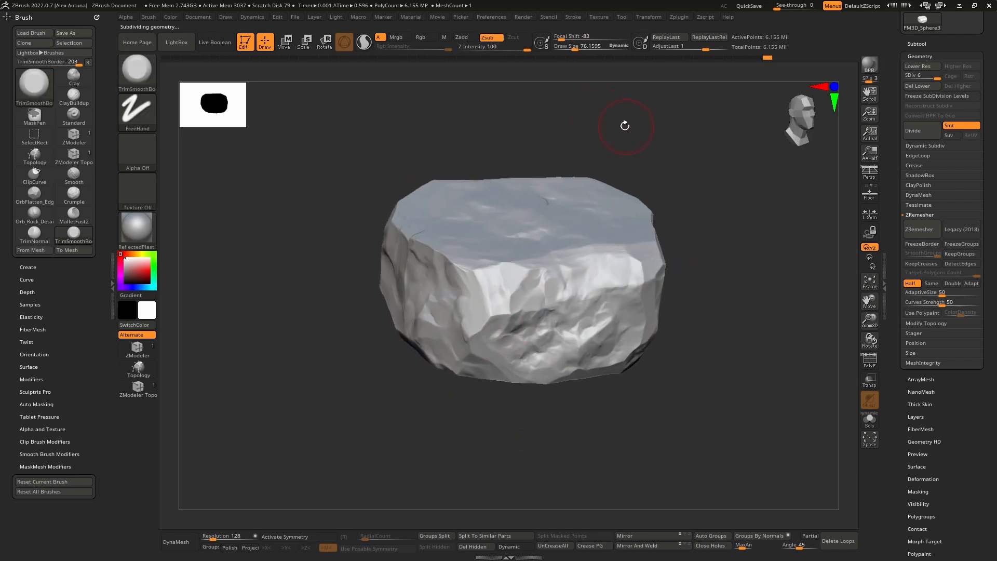
left_click(523, 17)
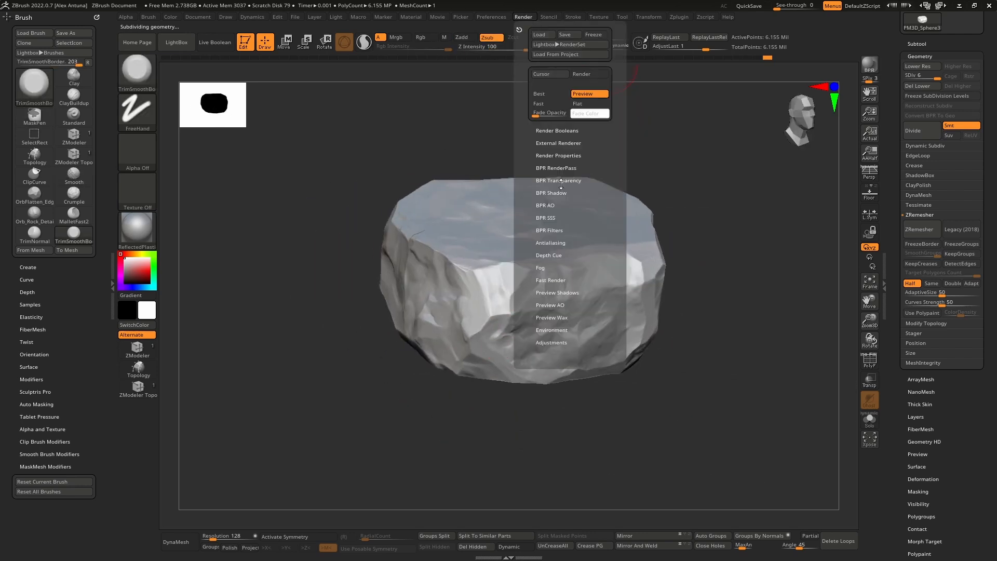
left_click(565, 156)
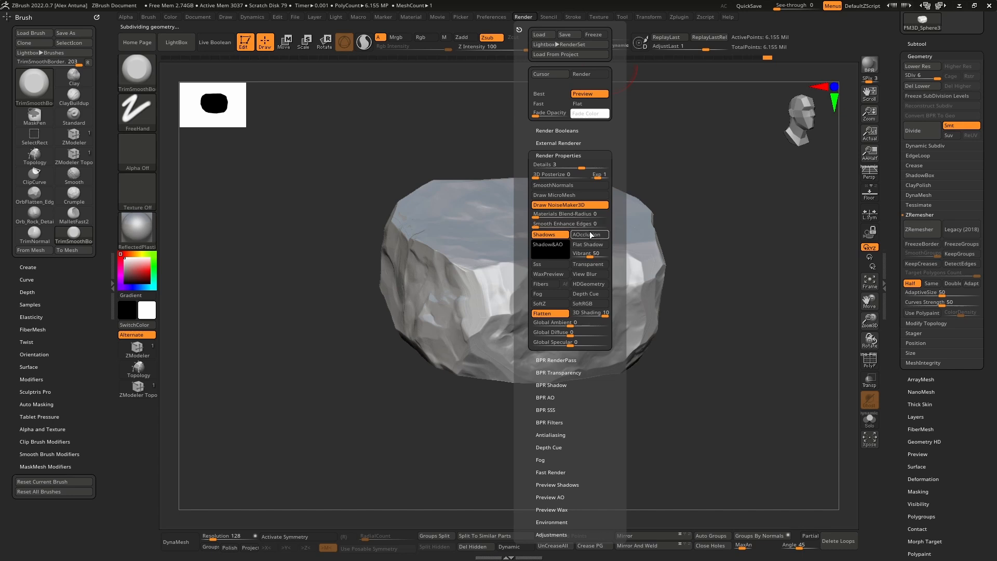
left_click(590, 234)
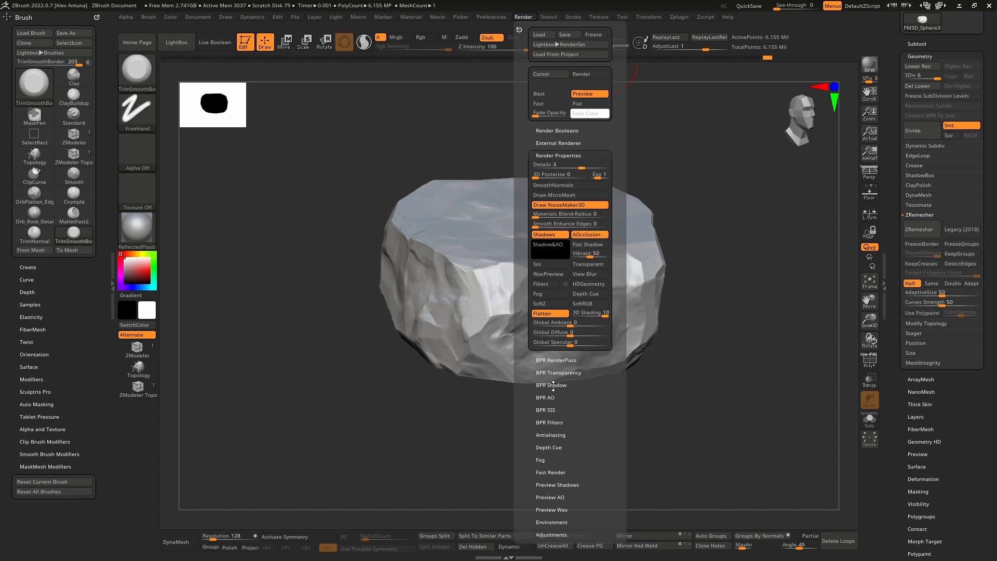
left_click(522, 17)
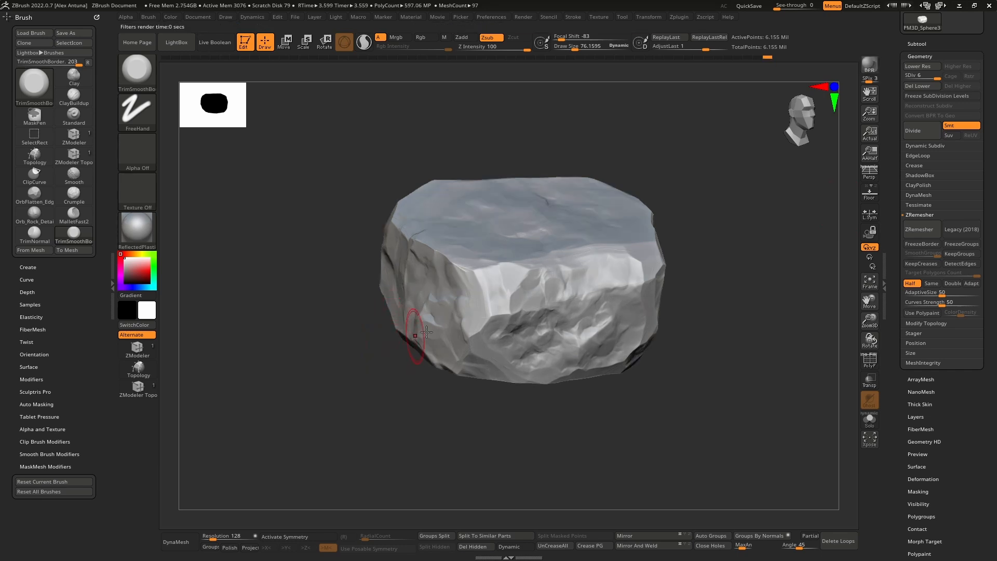
Step: Reduce the draw size to about 60 and trim the long ridge between the large cracked face and the bright bevel
right_click_drag(632, 333, 597, 231)
left_click_drag(597, 231, 582, 255)
mouse_move(583, 255)
right_mouse_down()
mouse_move(621, 313)
mouse_move(525, 197)
mouse_move(544, 238)
mouse_move(543, 227)
right_mouse_up()
key("bracketleft")
key("bracketleft")
key("bracketleft")
key("bracketleft")
key("bracketleft")
key("bracketleft")
key("bracketleft")
key("bracketleft")
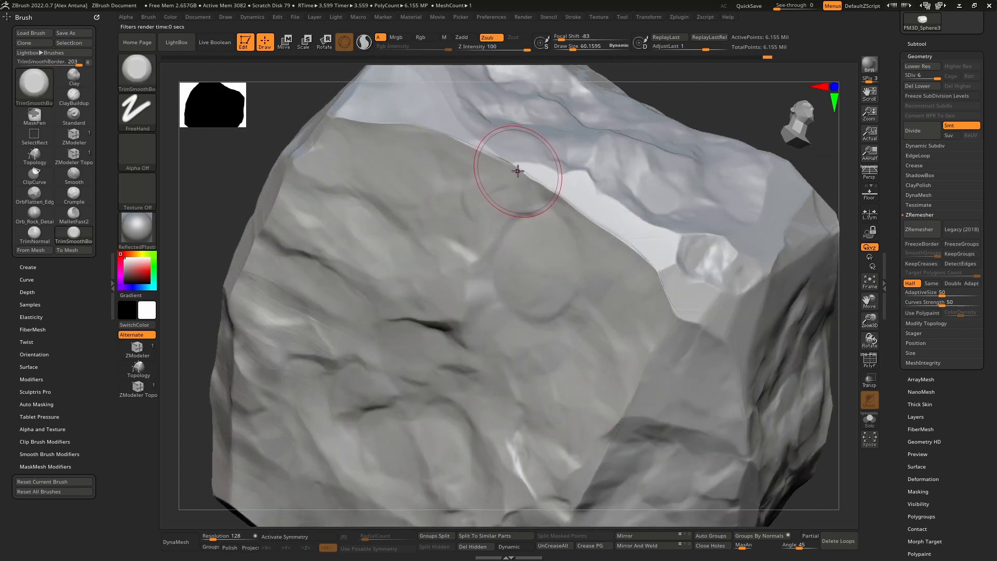
left_click_drag(508, 164, 539, 183)
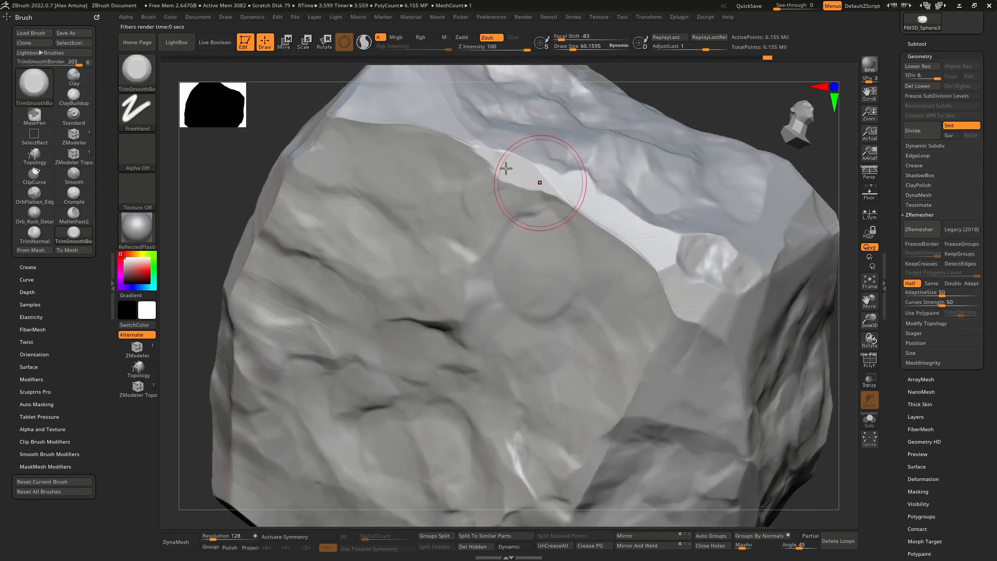
left_click_drag(453, 139, 347, 118)
right_click_drag(441, 145, 462, 200)
left_click_drag(376, 118, 378, 110)
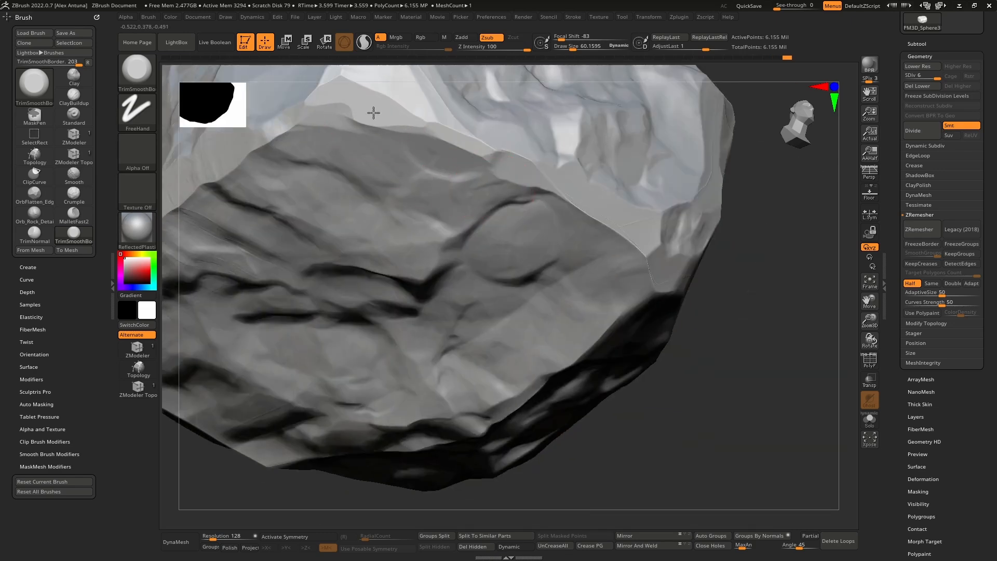
Step: Switch to the Crumple brush and add fine crumpled creases across the middle of the cracked side face
mouse_move(375, 131)
right_mouse_down()
mouse_move(457, 218)
mouse_move(490, 227)
mouse_move(519, 201)
mouse_move(539, 248)
mouse_move(508, 289)
mouse_move(551, 255)
mouse_move(536, 232)
right_mouse_up()
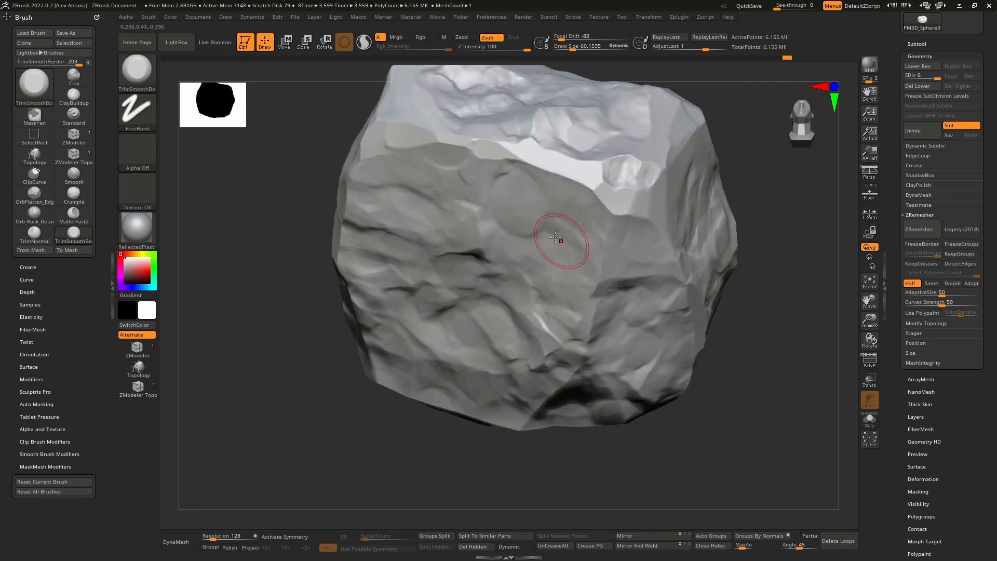
left_click(74, 195)
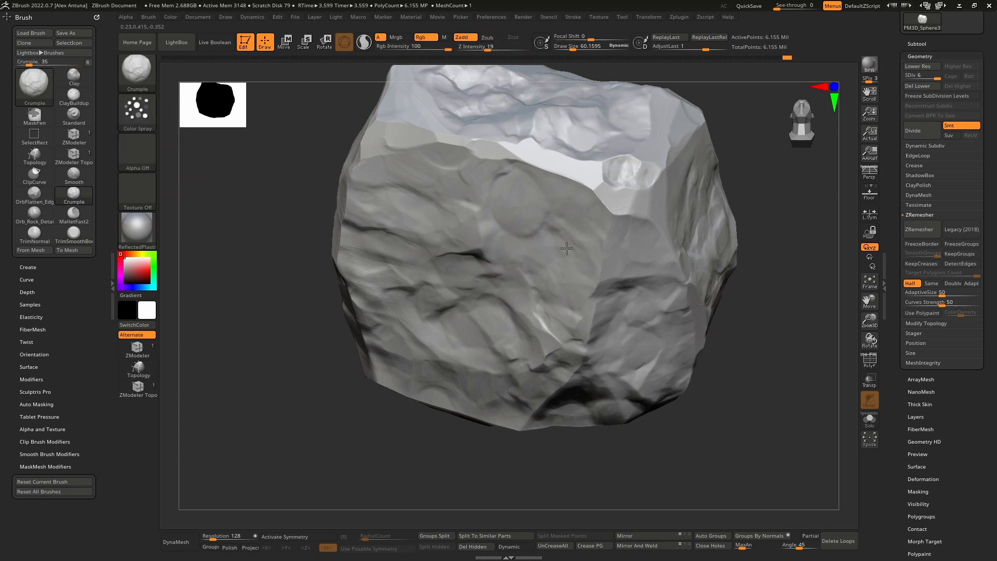
mouse_move(547, 270)
right_mouse_down()
mouse_move(456, 251)
mouse_move(484, 295)
mouse_move(507, 285)
mouse_move(554, 220)
right_mouse_up()
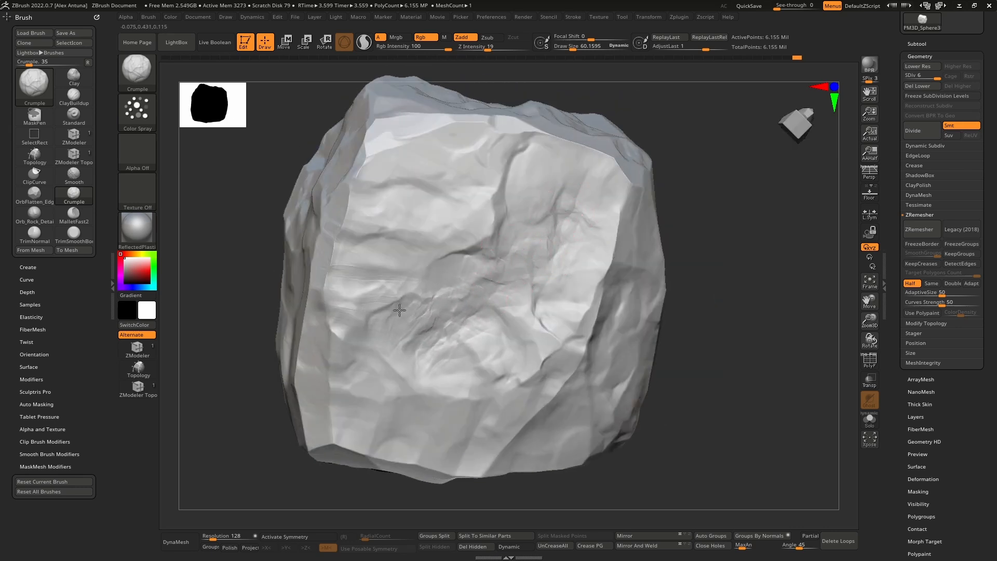
mouse_move(416, 378)
right_mouse_down()
mouse_move(381, 278)
mouse_move(358, 285)
right_mouse_up()
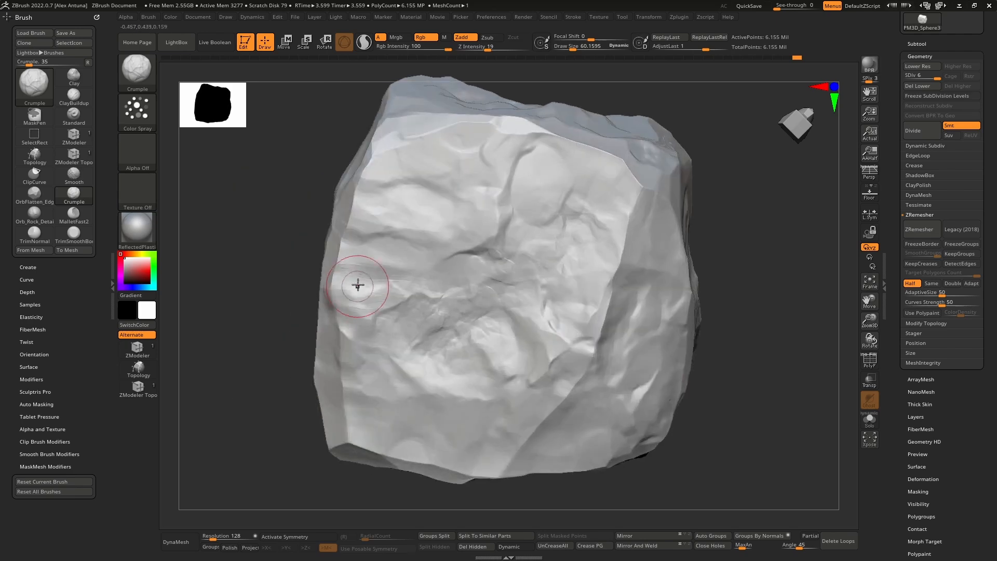
left_click_drag(358, 285, 363, 268, "shift")
mouse_move(359, 270)
right_mouse_down()
mouse_move(350, 269)
mouse_move(377, 301)
right_mouse_up()
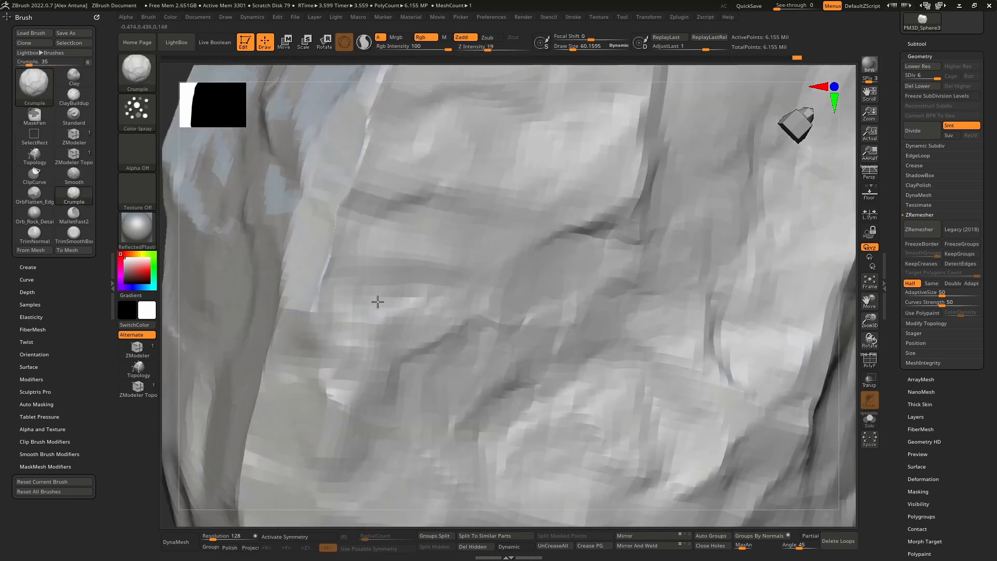
right_click_drag(474, 220, 485, 198)
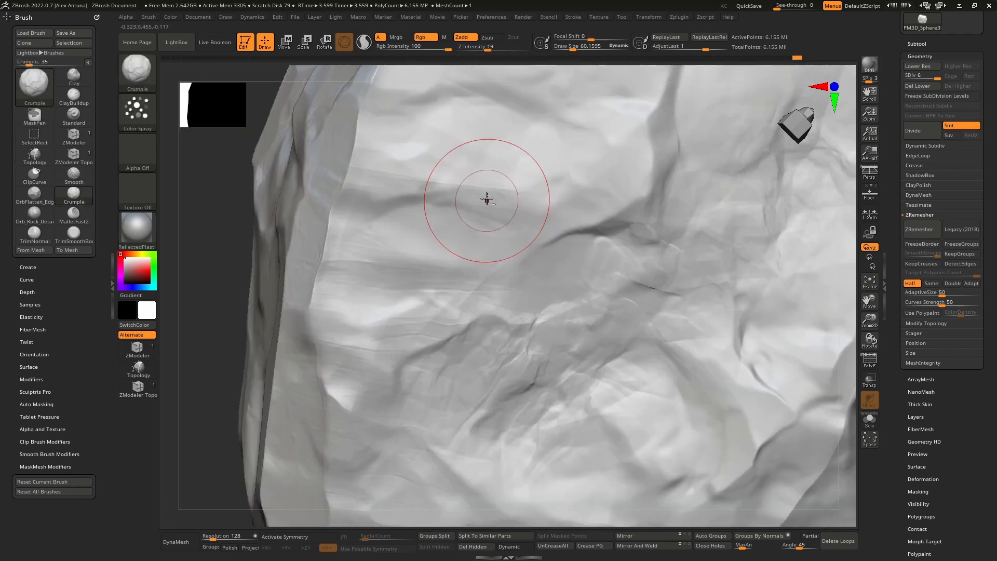
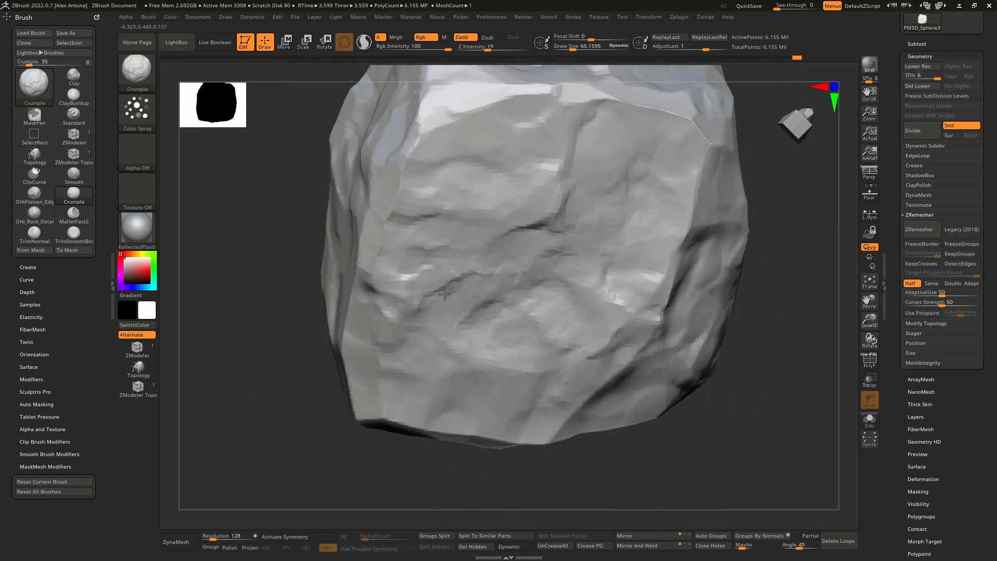
Step: Enlarge the Crumple brush to a draw size of about 145 and work broad creases across the cracked side face
key("shift")
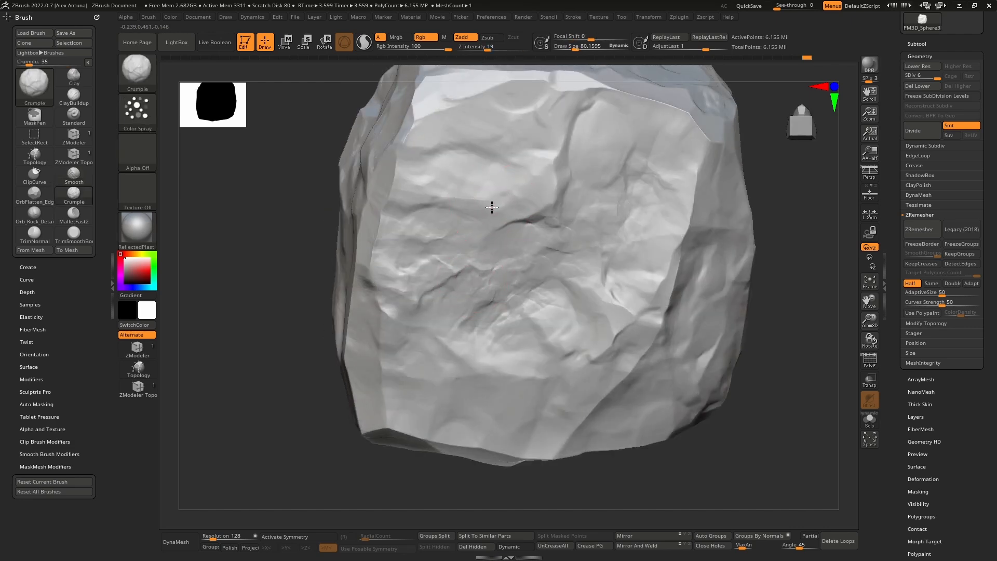
key("bracketright")
key("bracketright")
key("bracketright")
key("bracketright")
mouse_move(493, 205)
left_mouse_down()
mouse_move(513, 198)
mouse_move(505, 183)
mouse_move(523, 229)
left_mouse_up()
right_click_drag(530, 331, 527, 287, "alt")
Step: Crumple the rock's other broad faces, reducing the draw size to about 84 for the large bright face
mouse_move(527, 288)
left_mouse_down()
mouse_move(556, 298)
mouse_move(589, 267)
left_mouse_up()
mouse_move(589, 267)
right_mouse_down()
mouse_move(570, 297)
mouse_move(580, 290)
right_mouse_up()
mouse_move(581, 290)
left_mouse_down()
mouse_move(613, 297)
mouse_move(614, 284)
left_mouse_up()
right_click_drag(614, 283, 601, 238)
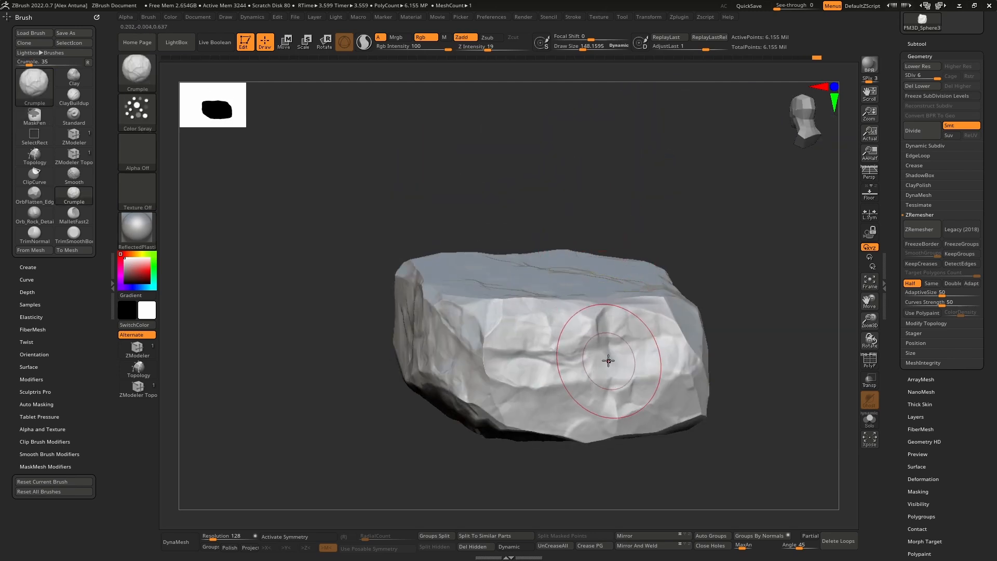
mouse_move(638, 347)
right_mouse_down()
mouse_move(589, 378)
mouse_move(567, 369)
mouse_move(600, 286)
mouse_move(606, 386)
mouse_move(559, 400)
mouse_move(576, 383)
mouse_move(571, 321)
mouse_move(610, 325)
mouse_move(549, 295)
right_mouse_up()
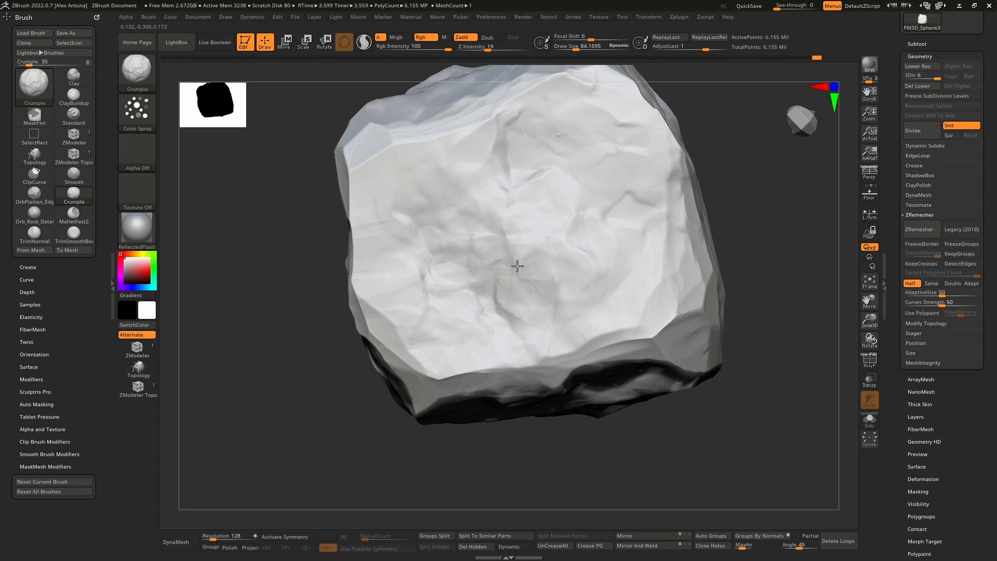
mouse_move(517, 266)
right_mouse_down()
mouse_move(500, 312)
mouse_move(510, 367)
mouse_move(450, 310)
right_mouse_up()
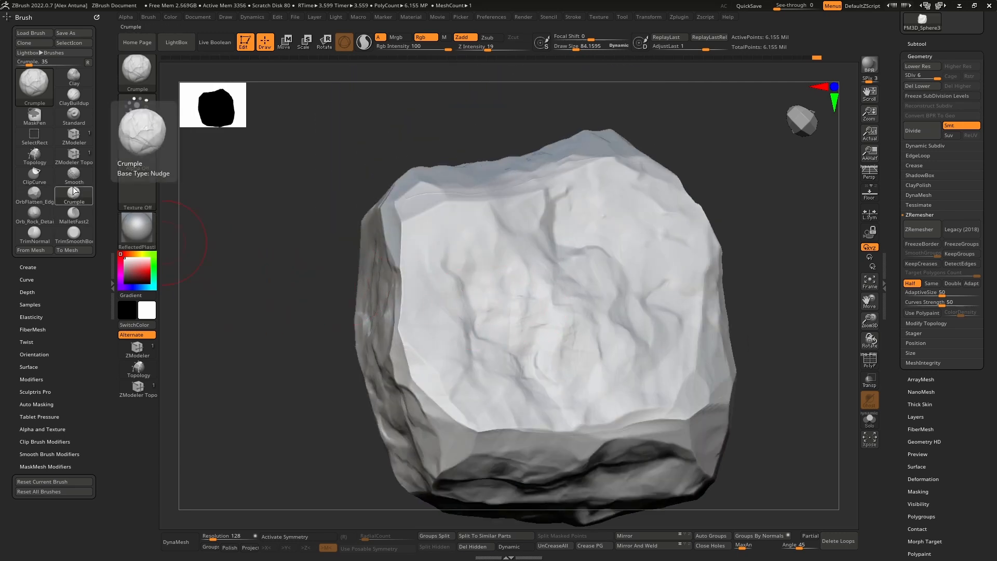
Step: Switch to the Orb_Rock_Detail brush and stamp rock detail onto the large broad face
left_click(42, 214)
right_click_drag(532, 302, 519, 334)
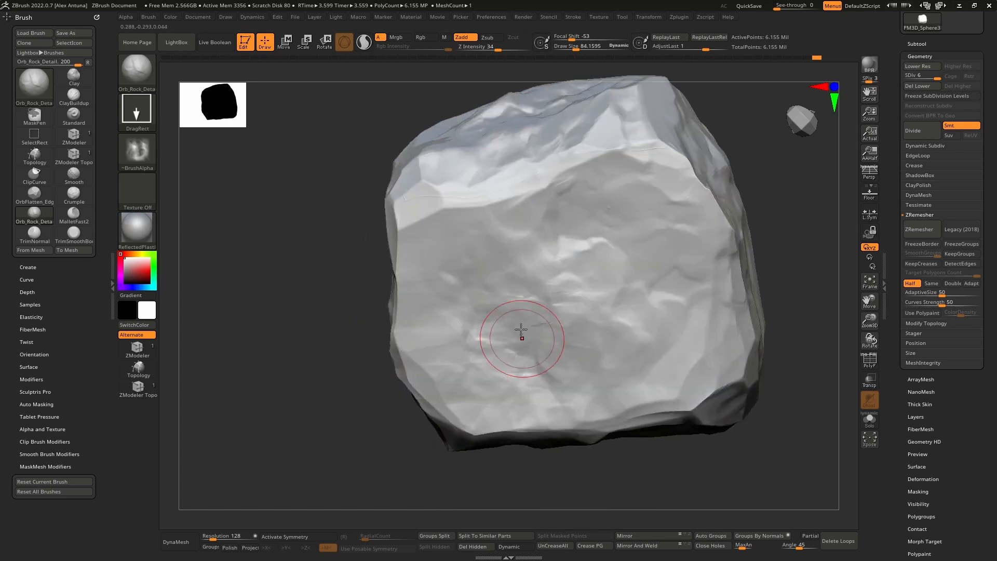
left_click_drag(525, 274, 546, 119)
mouse_move(561, 320)
right_mouse_down()
mouse_move(572, 256)
mouse_move(552, 276)
mouse_move(581, 294)
mouse_move(539, 304)
mouse_move(541, 346)
mouse_move(524, 322)
right_mouse_up()
right_click_drag(525, 322, 558, 345)
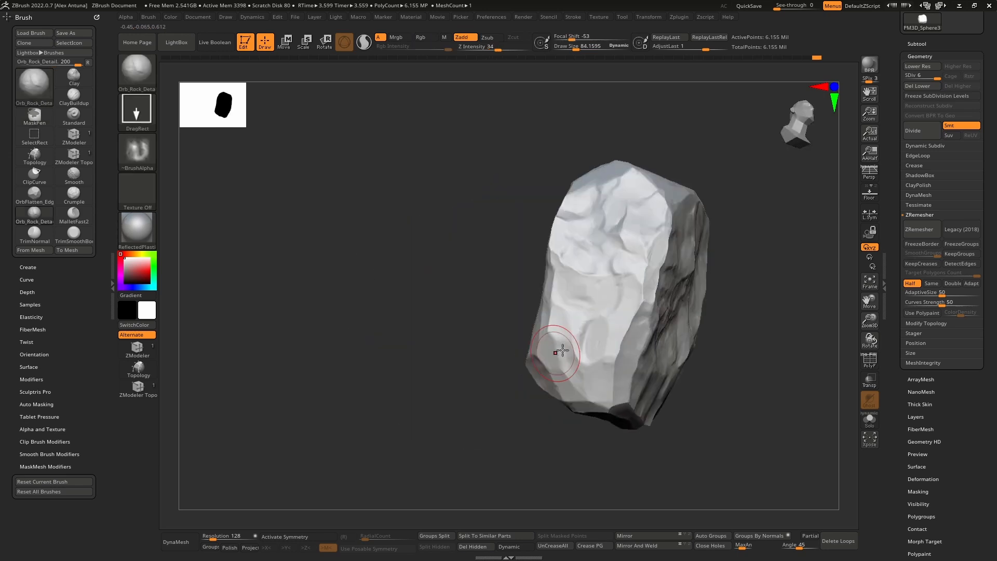
Step: Stamp more Orb_Rock_Detail relief around the rock's remaining narrow and broad side faces
mouse_move(591, 340)
left_mouse_down()
mouse_move(626, 289)
mouse_move(605, 211)
left_mouse_up()
right_click_drag(680, 301, 619, 294)
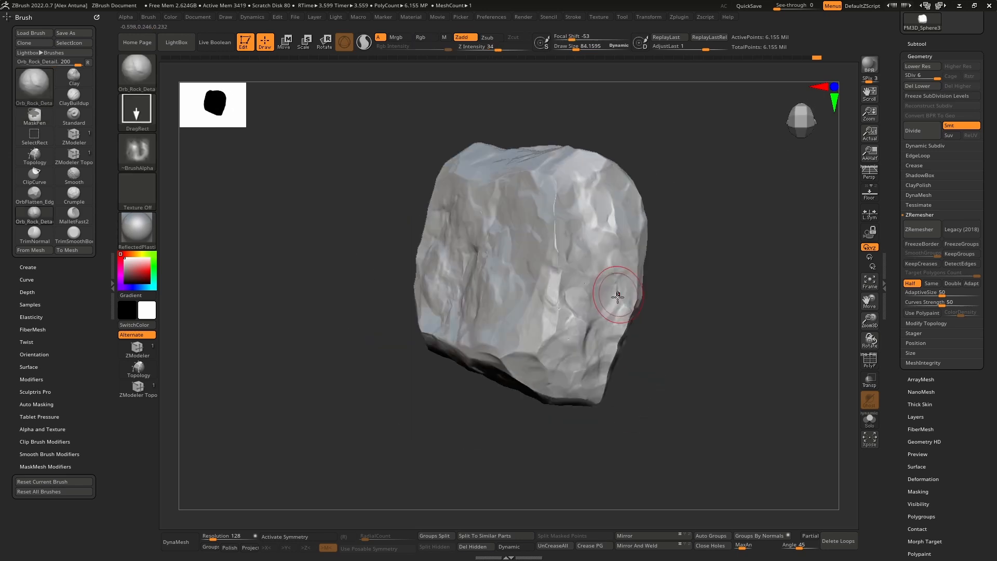
right_click_drag(718, 255, 632, 327)
right_click_drag(657, 236, 650, 280)
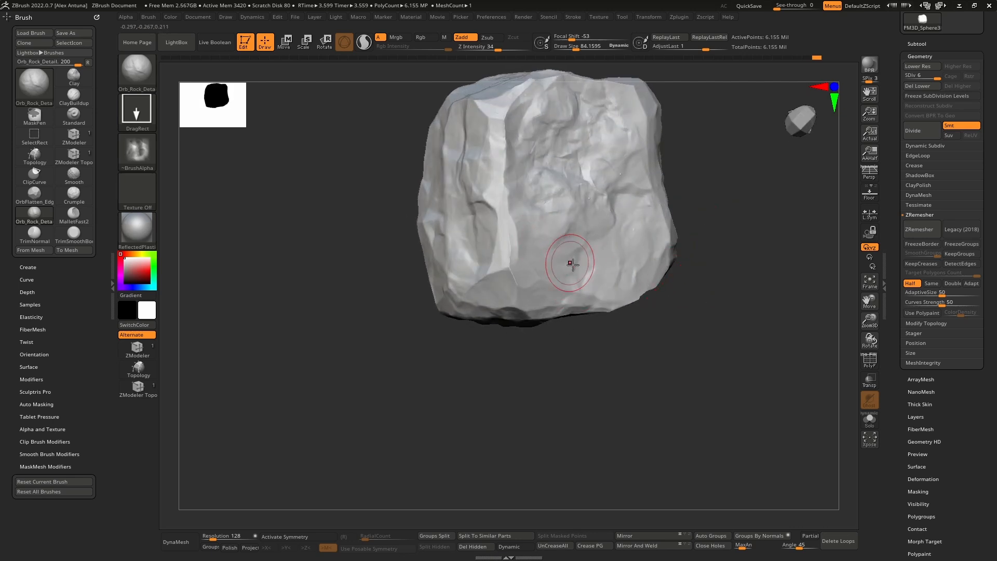
mouse_move(567, 263)
right_mouse_down()
mouse_move(568, 174)
mouse_move(634, 282)
mouse_move(630, 262)
mouse_move(626, 310)
right_mouse_up()
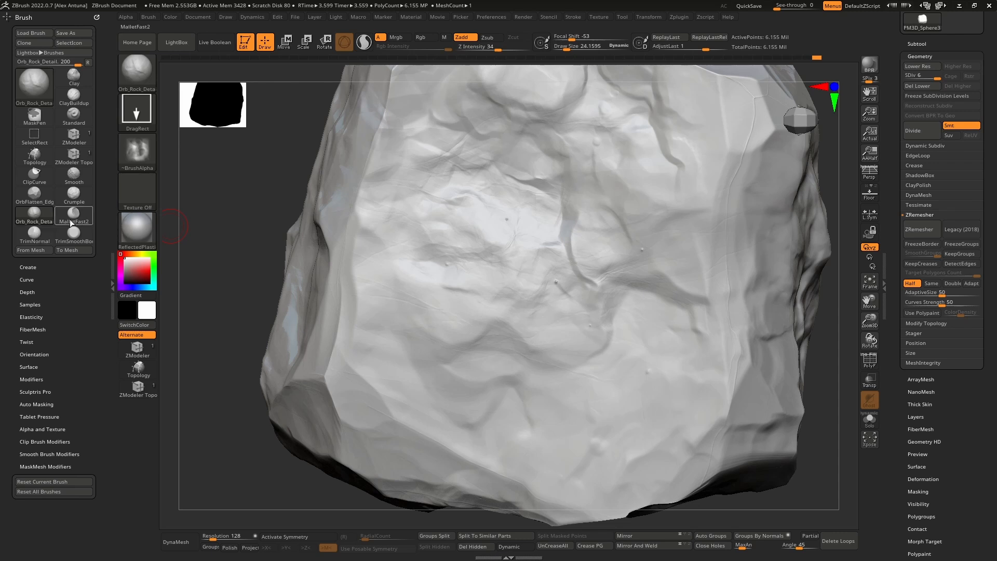
Step: Switch to the OrbFlatten_EdgeProtect brush and flatten a small bump in the middle of the detailed face
left_click(41, 196)
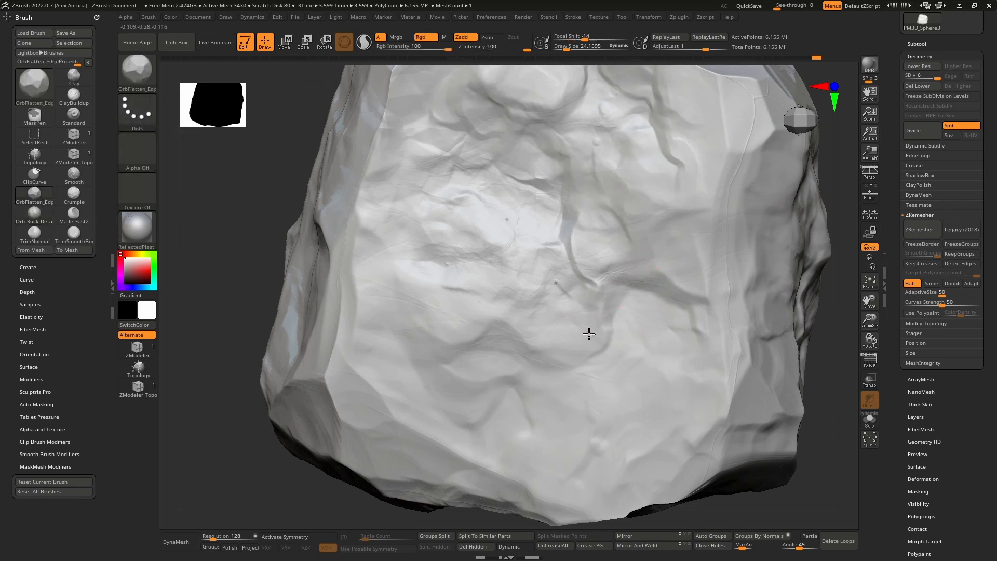
mouse_move(465, 275)
left_mouse_down()
mouse_move(469, 263)
mouse_move(447, 265)
left_mouse_up()
key("ctrl+z")
key("ctrl+shift+z")
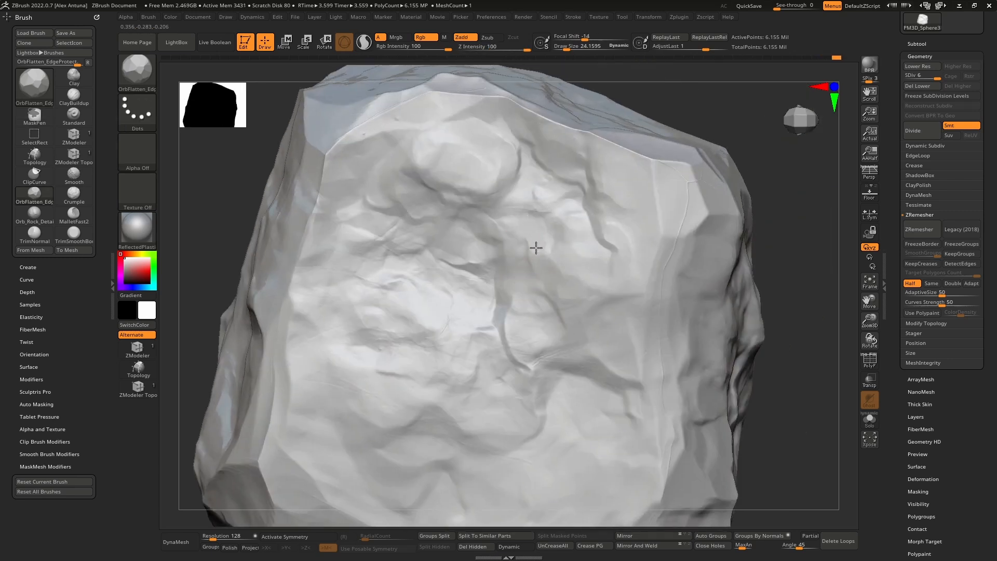
Step: Flatten the small bright bevel at the corner where the upper face meets the cracked sides
right_click_drag(629, 243, 575, 307)
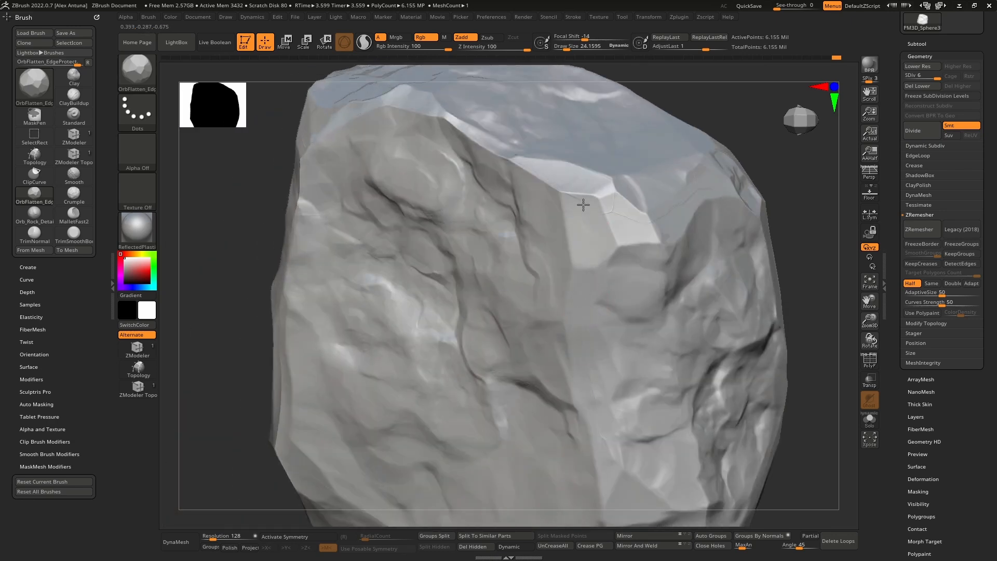
left_click_drag(584, 205, 614, 208)
mouse_move(590, 222)
right_mouse_down()
mouse_move(558, 268)
mouse_move(574, 289)
right_mouse_up()
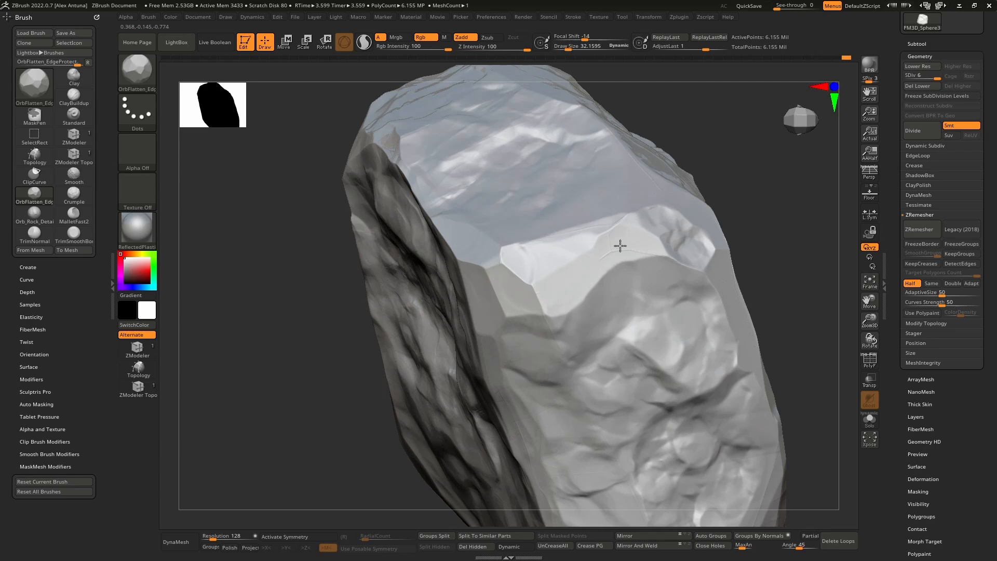
Step: Set the draw size to about 32 and flatten the bevelled edge between the upper face and the narrow pitted end
left_click_drag(611, 248, 637, 247)
right_click_drag(637, 247, 584, 253)
left_click_drag(565, 240, 613, 228)
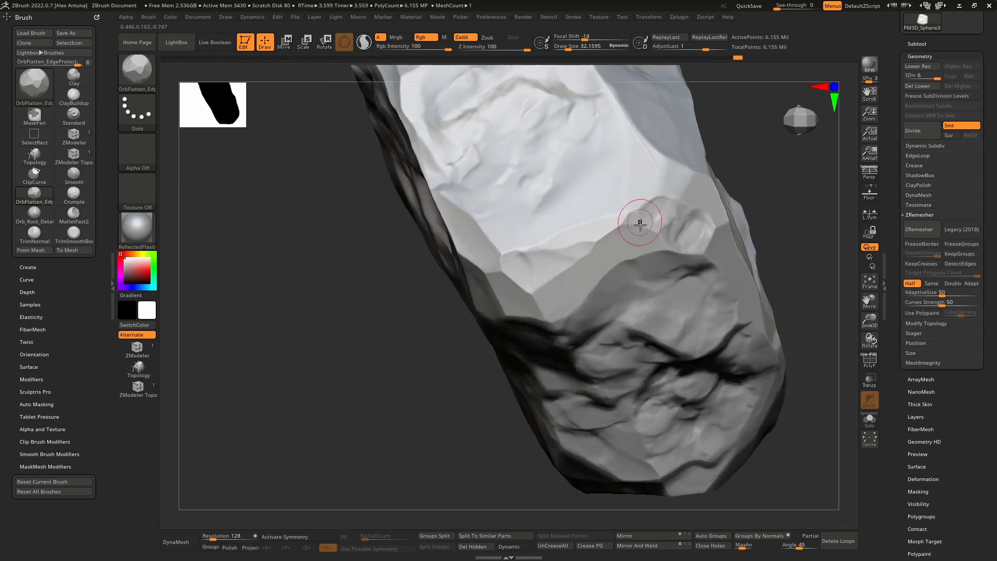
mouse_move(643, 221)
right_mouse_down()
mouse_move(711, 246)
mouse_move(681, 261)
mouse_move(579, 258)
right_mouse_up()
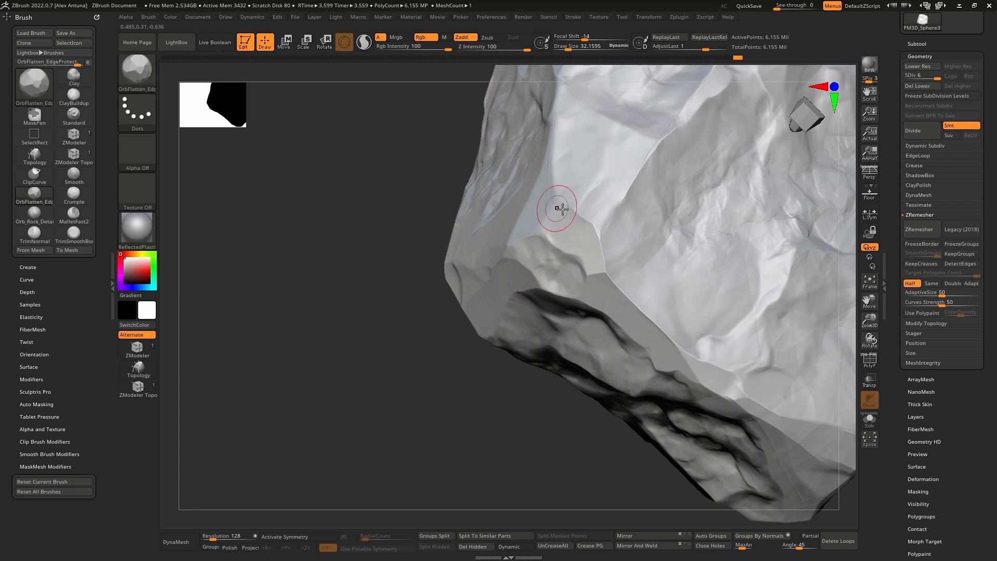
right_click_drag(592, 216, 591, 223)
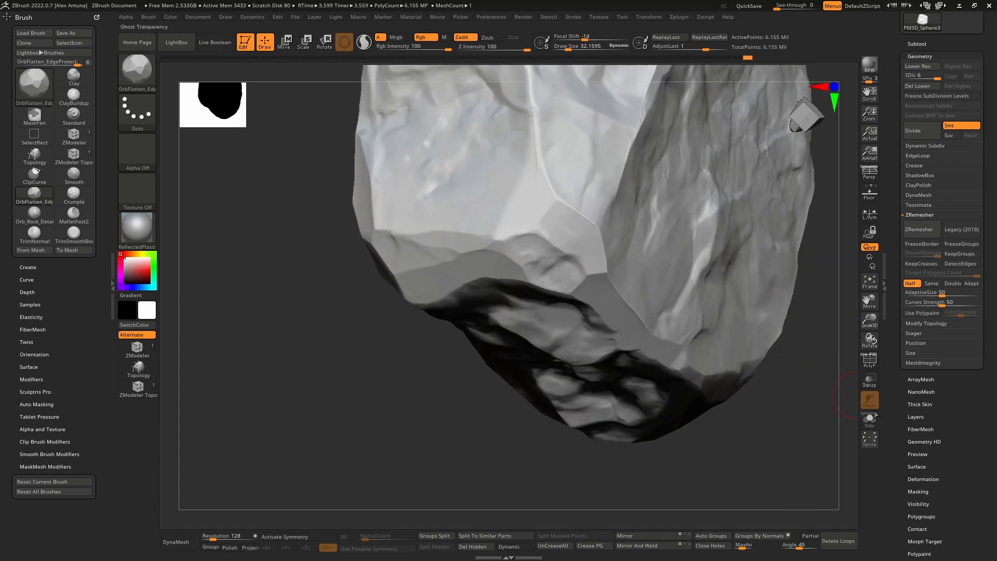
Step: Open the deformation settings, and flatten the ridge running through the faceted corner beside the dark cracked end
left_click_drag(893, 392, 946, 311)
left_click(933, 279)
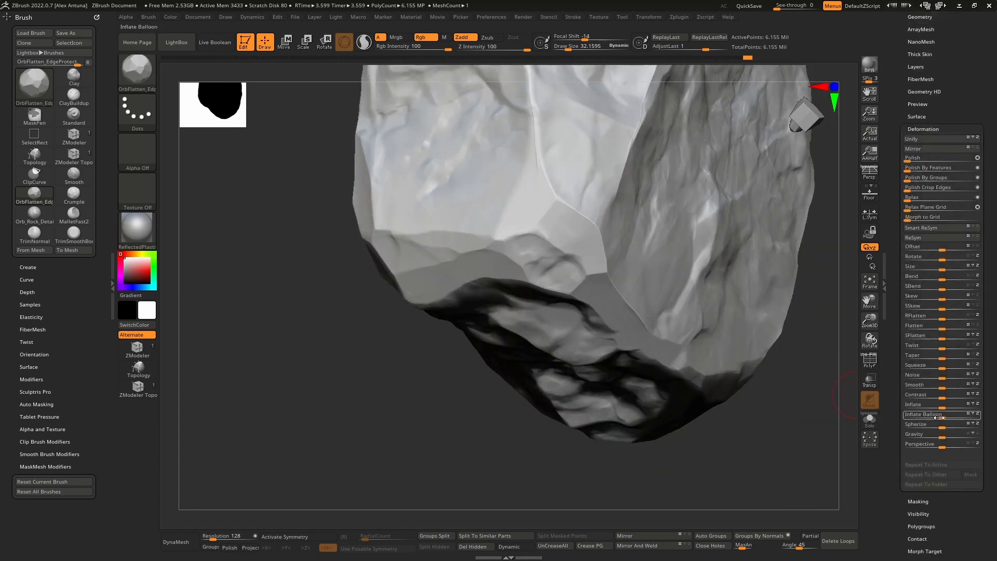
right_click_drag(624, 235, 558, 271)
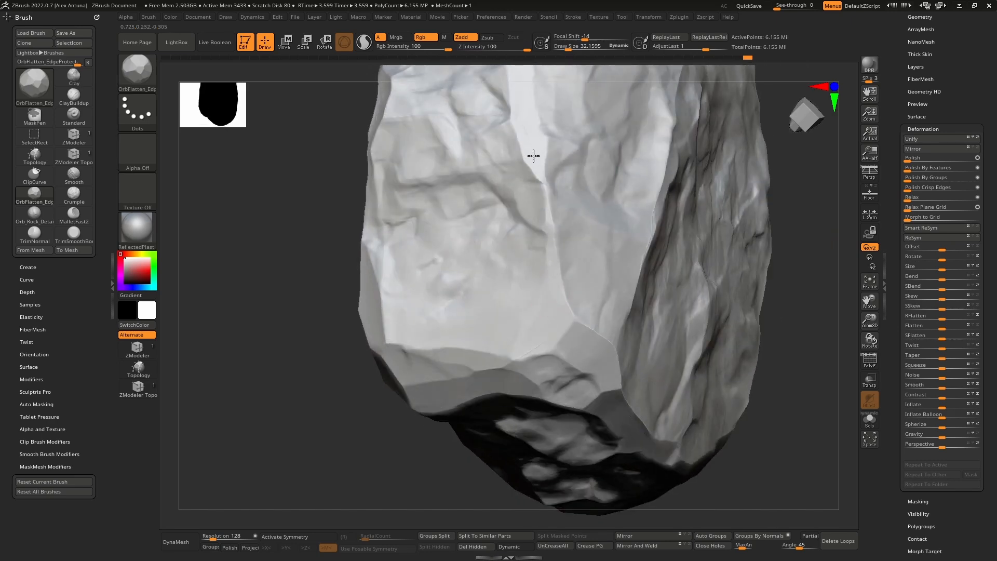
right_click_drag(534, 155, 548, 272)
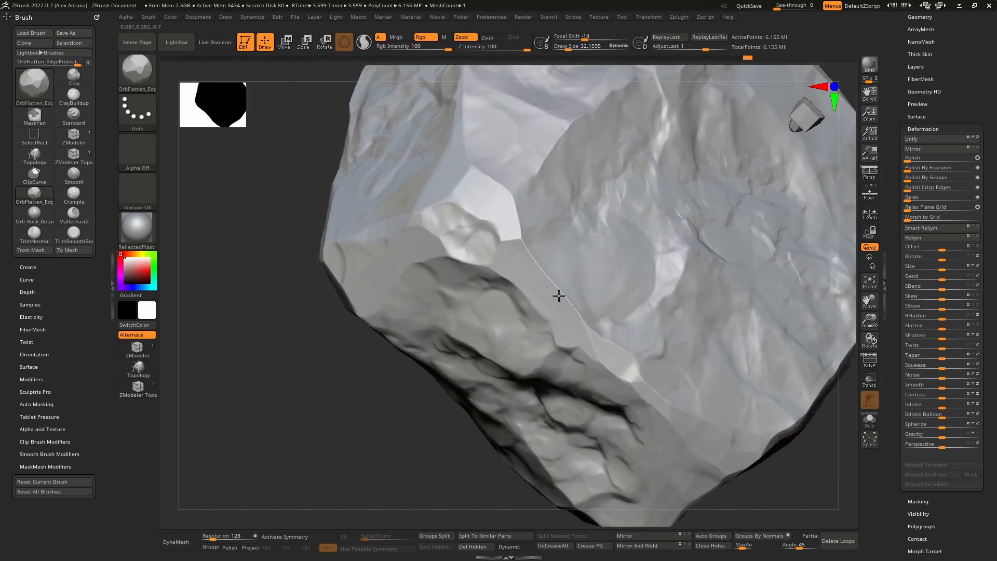
right_click_drag(632, 376, 654, 401)
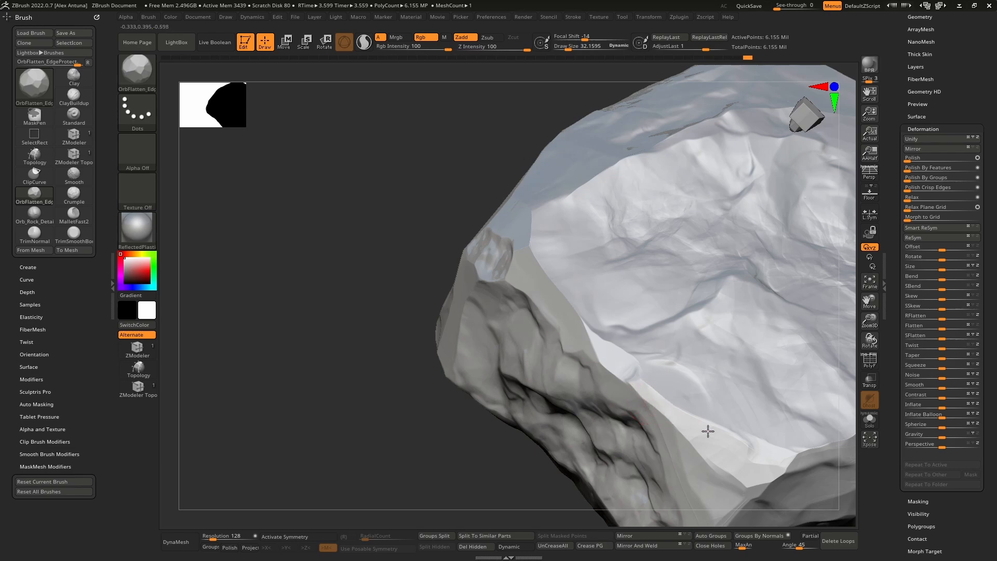
Step: Flatten the rim between the large creased face and the dark side into a continuous bevel up to its far corner
right_click_drag(708, 431, 630, 327)
right_click_drag(719, 334, 642, 331)
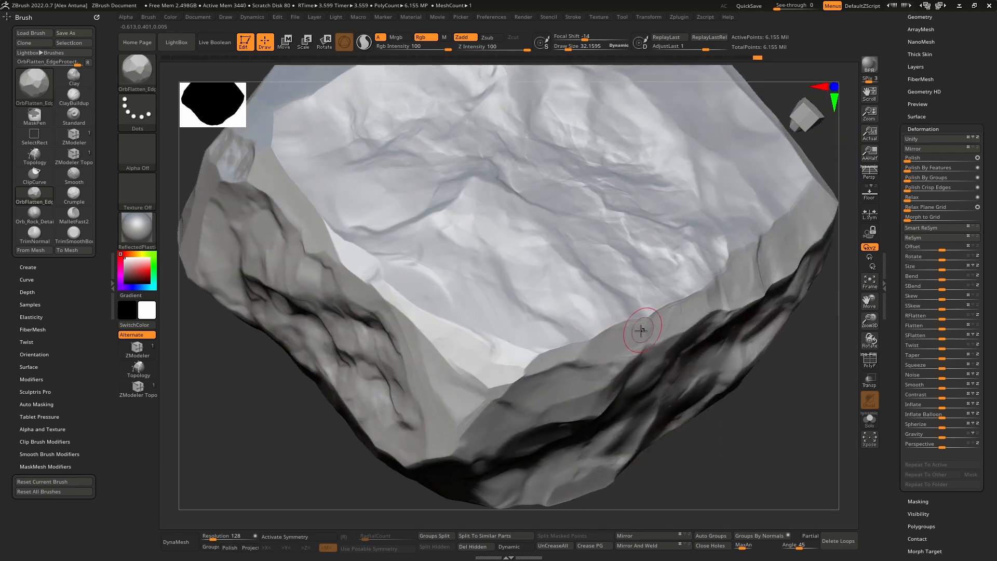
right_click_drag(683, 304, 686, 311)
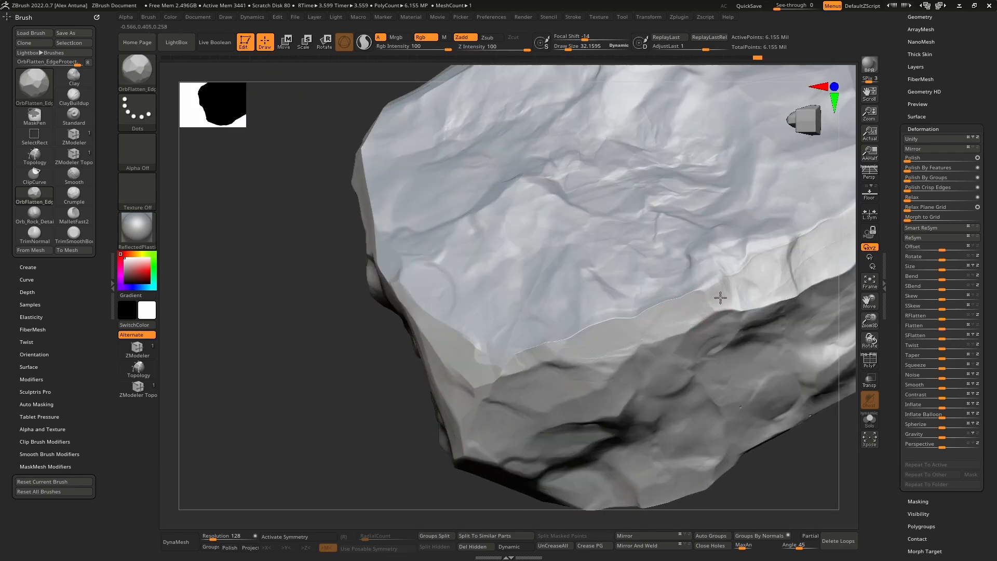
right_click_drag(734, 290, 639, 314)
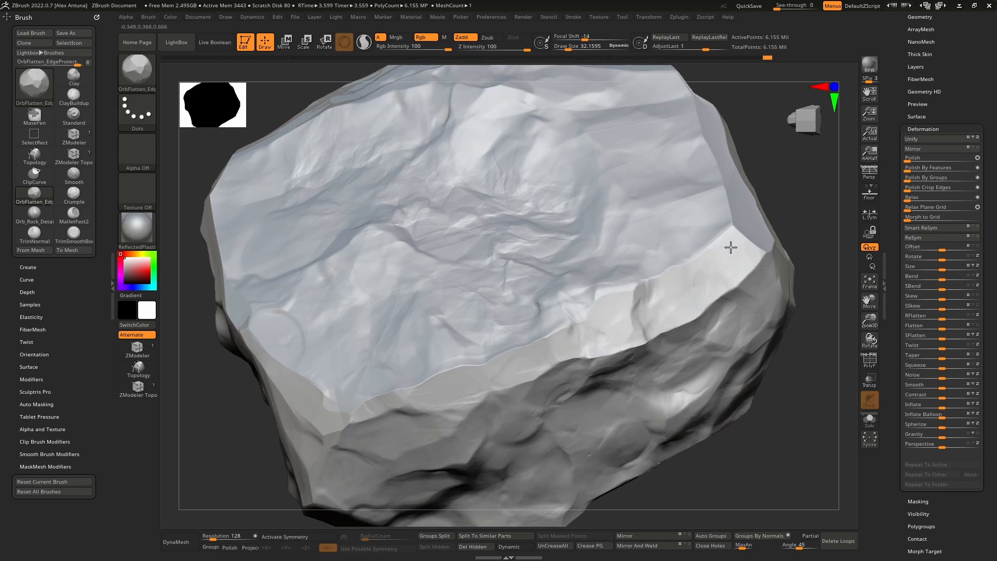
right_click_drag(731, 247, 639, 307)
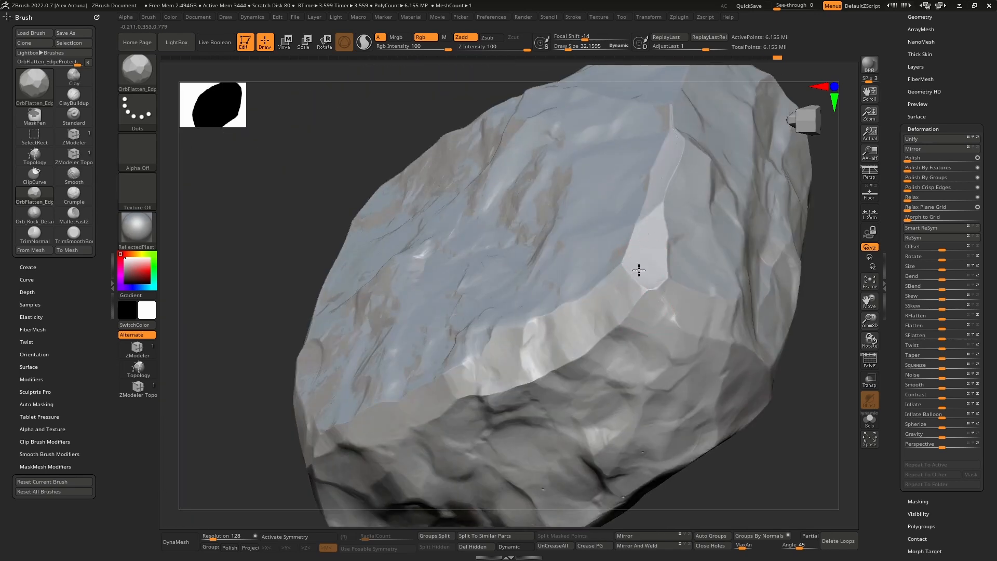
Step: Flatten the bevels around the bright end face, along its borders with the creased face and the dark side
mouse_move(649, 247)
right_mouse_down()
mouse_move(643, 263)
mouse_move(668, 258)
right_mouse_up()
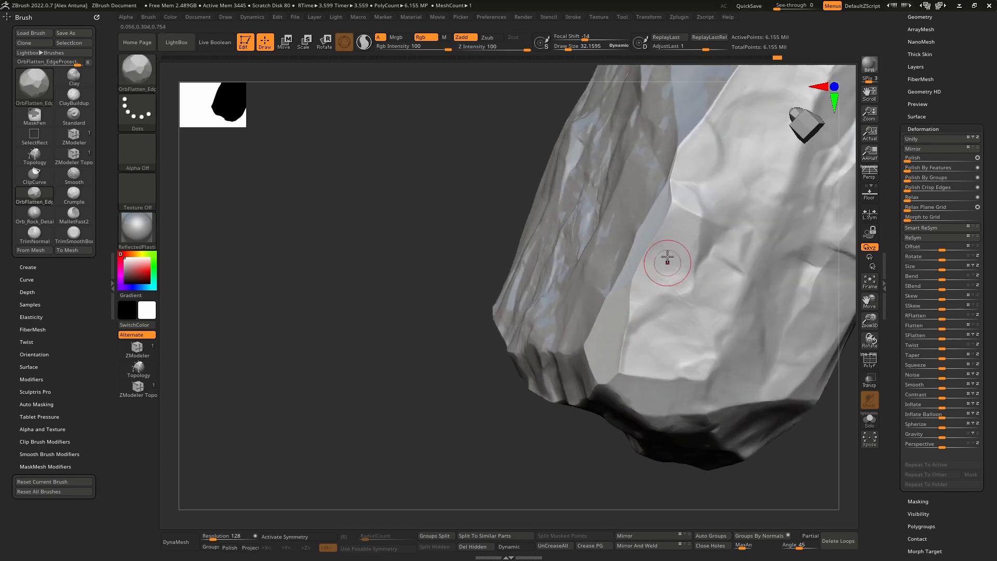
right_click_drag(681, 198, 619, 218)
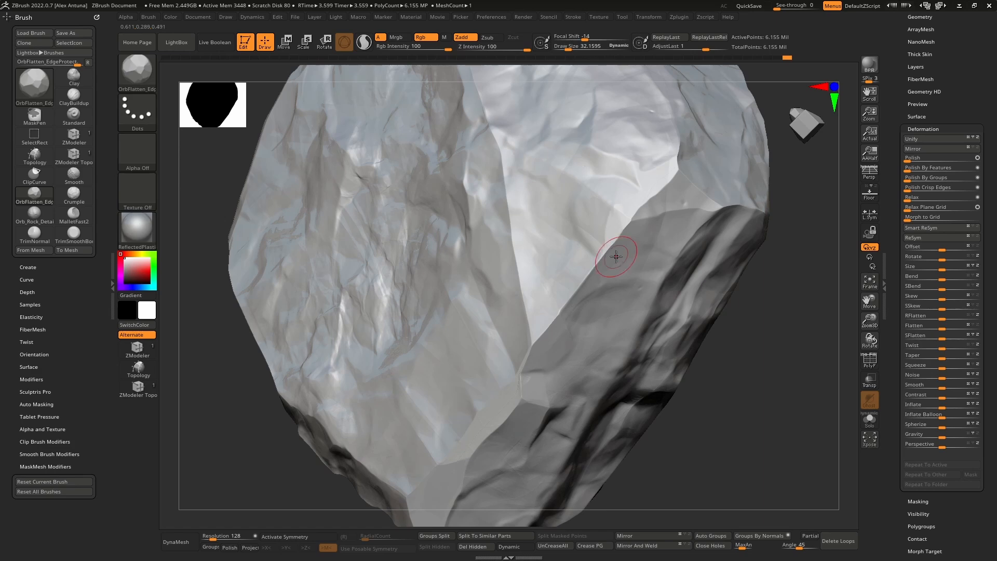
right_click_drag(616, 256, 601, 260)
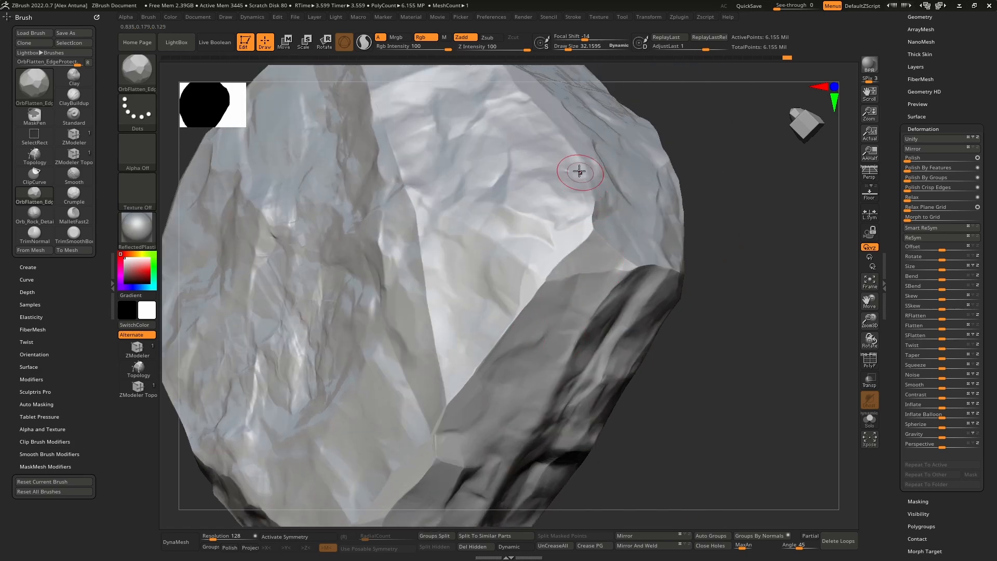
mouse_move(590, 161)
right_mouse_down()
mouse_move(653, 287)
mouse_move(703, 232)
right_mouse_up()
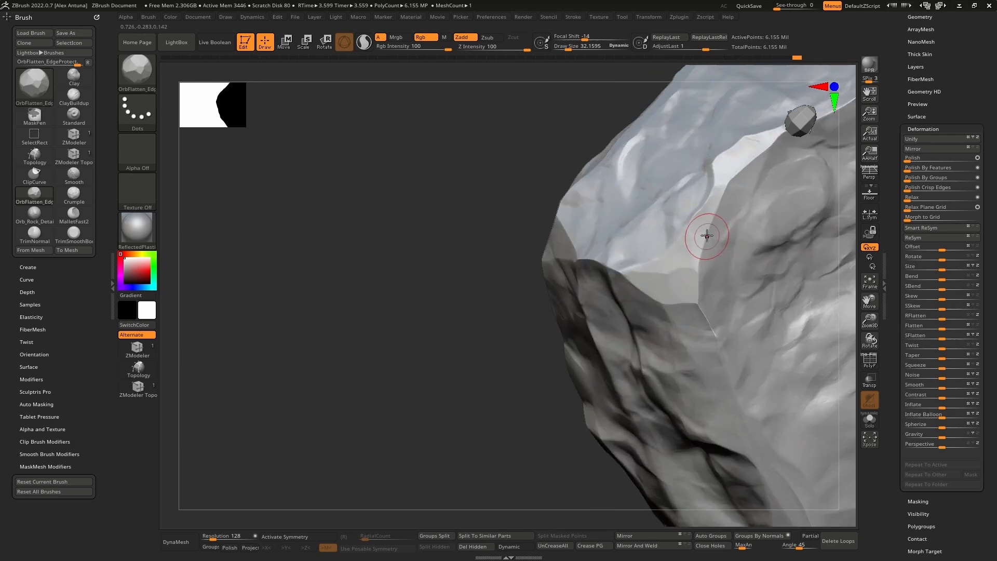
Step: Flatten the long sloping ridge between the bright creased face and the dark cracked face
mouse_move(725, 178)
right_mouse_down()
mouse_move(659, 260)
mouse_move(683, 258)
right_mouse_up()
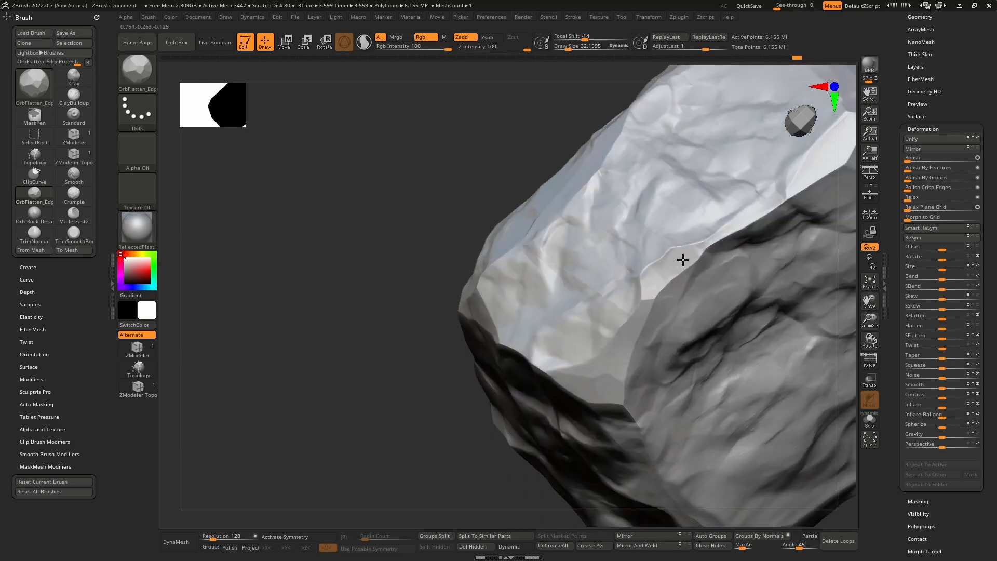
right_click_drag(752, 213, 664, 245)
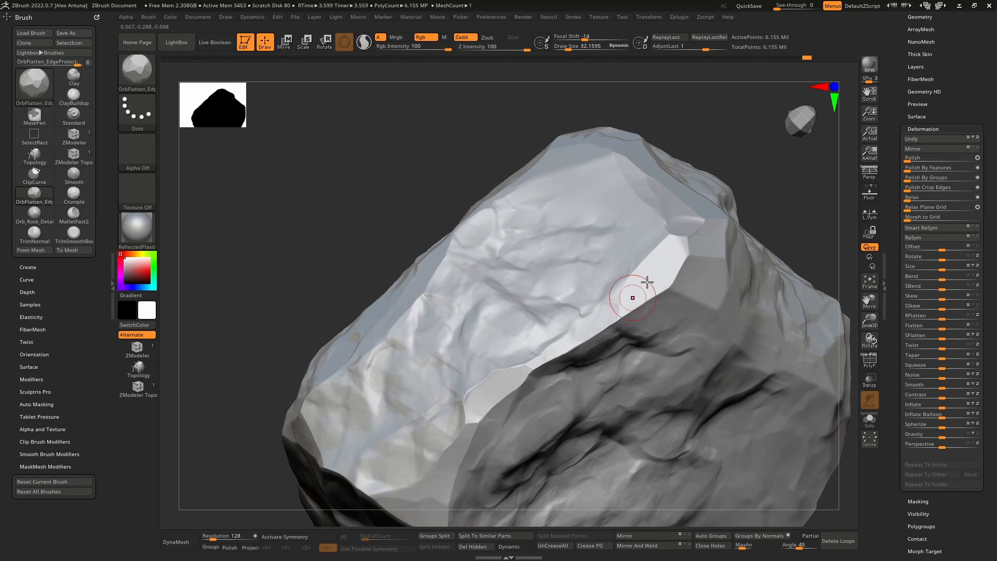
right_click_drag(647, 282, 648, 260)
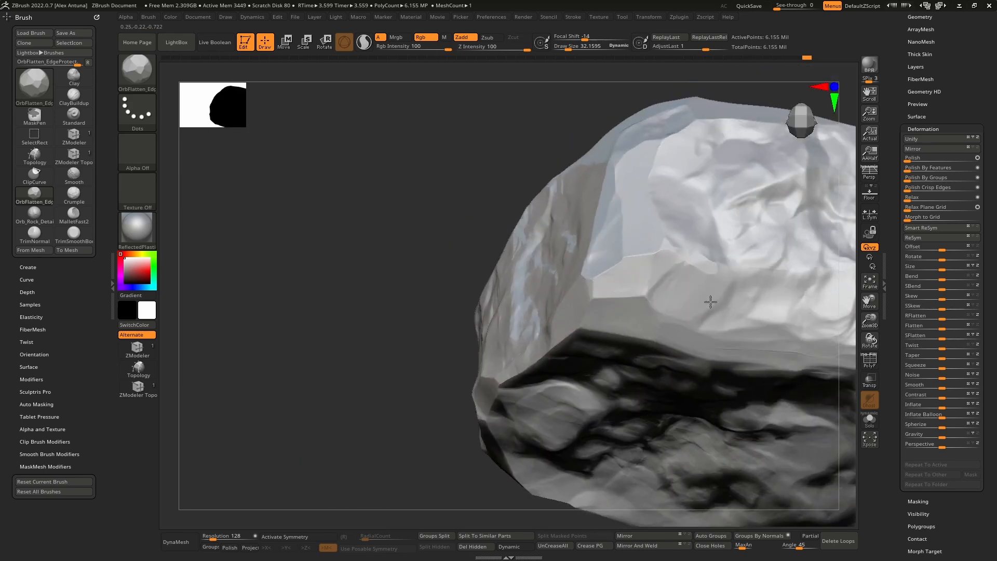
Step: Flatten the edges around the blunt end, including the upright corner facet and the rim below the upper face
right_click_drag(710, 301, 677, 237)
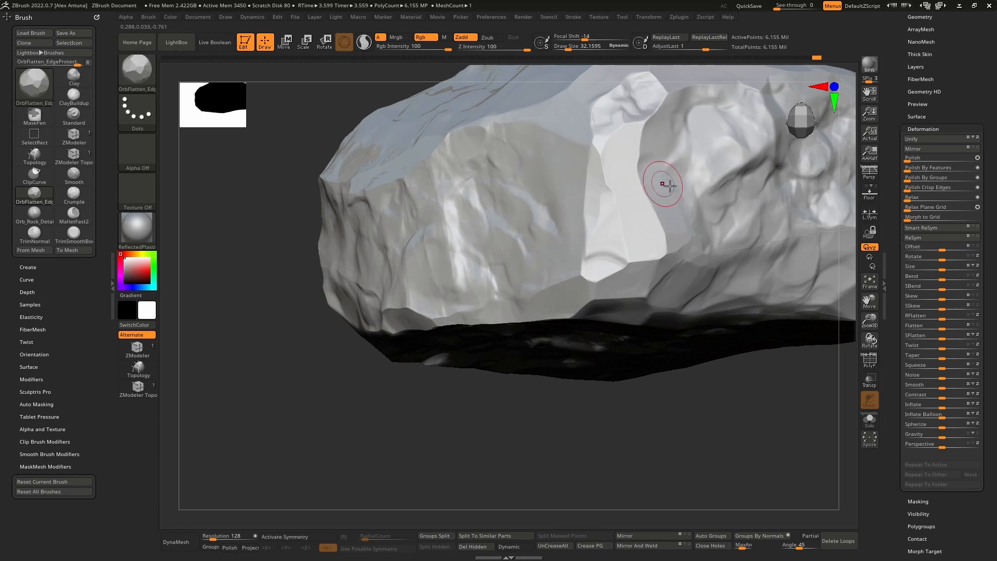
right_click_drag(669, 185, 647, 224)
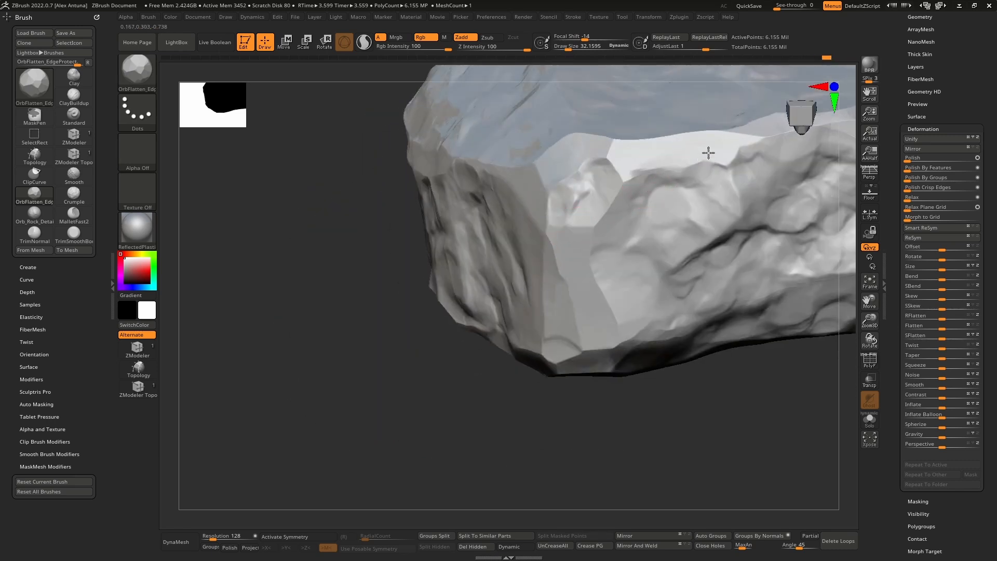
right_click_drag(708, 152, 598, 208)
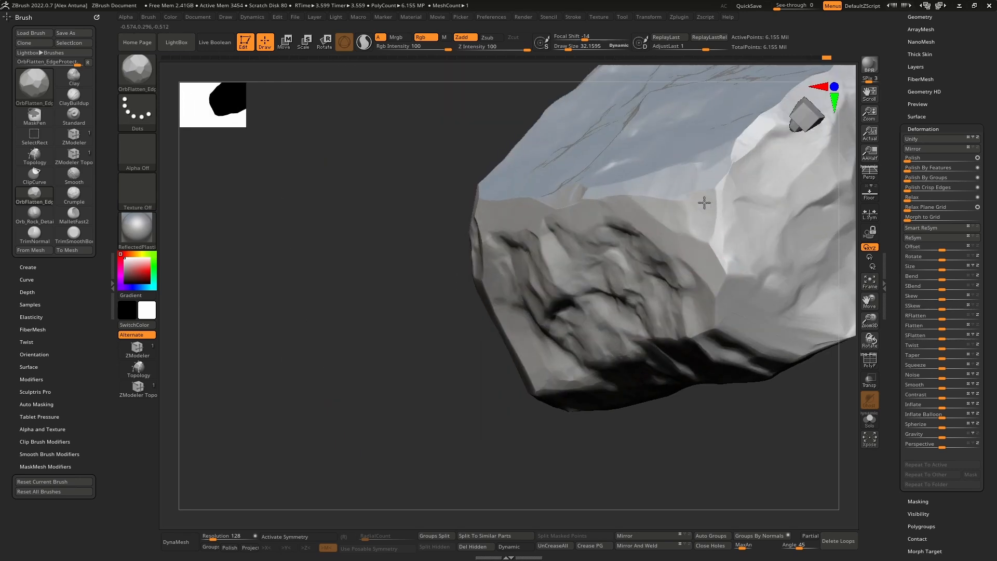
Step: Flatten the lower rim and side edge of the bright creased face into clean bevels
mouse_move(668, 230)
right_mouse_down()
mouse_move(618, 185)
mouse_move(582, 186)
mouse_move(637, 262)
right_mouse_up()
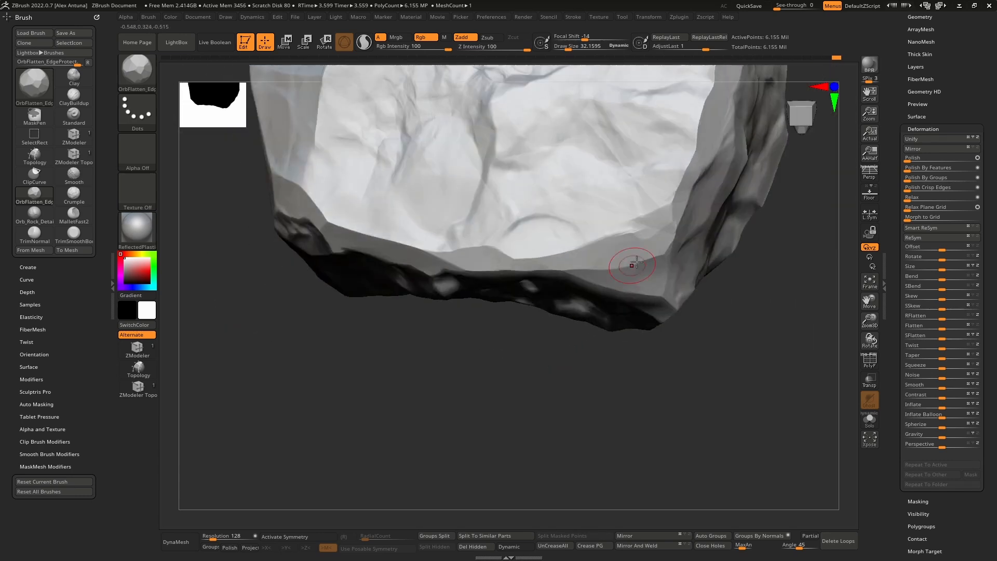
right_click_drag(661, 204, 616, 191)
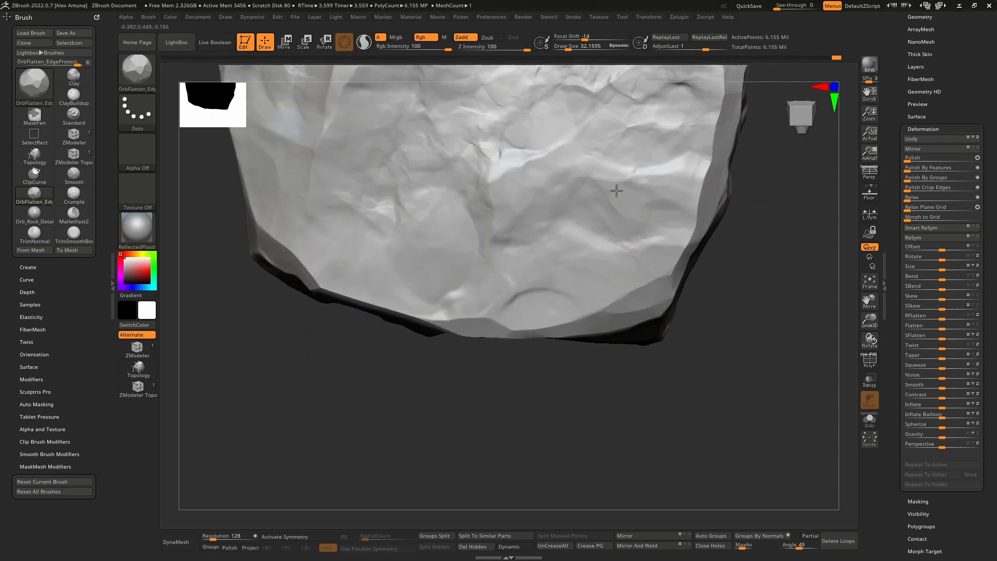
right_click_drag(691, 192, 690, 282)
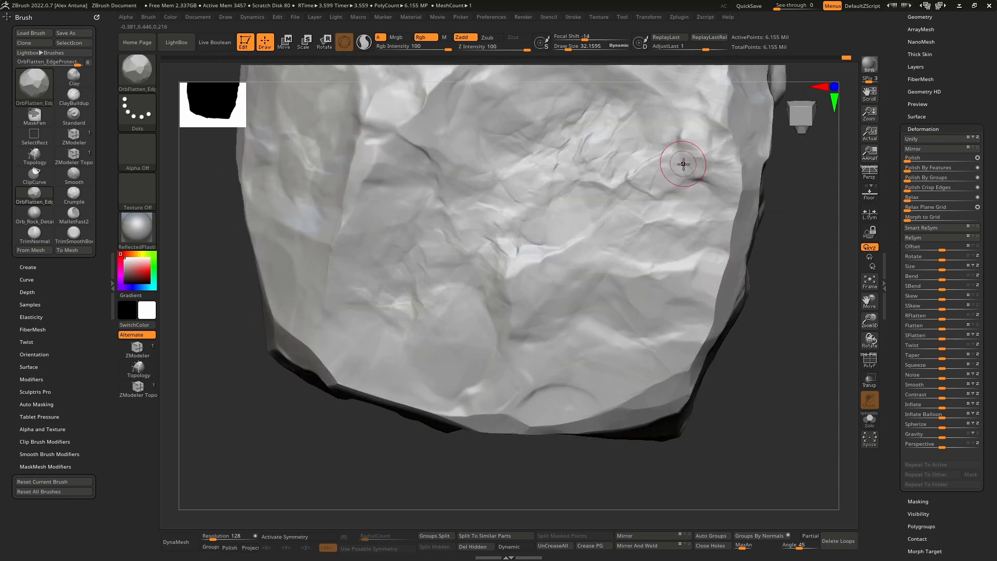
right_click_drag(730, 175, 664, 269)
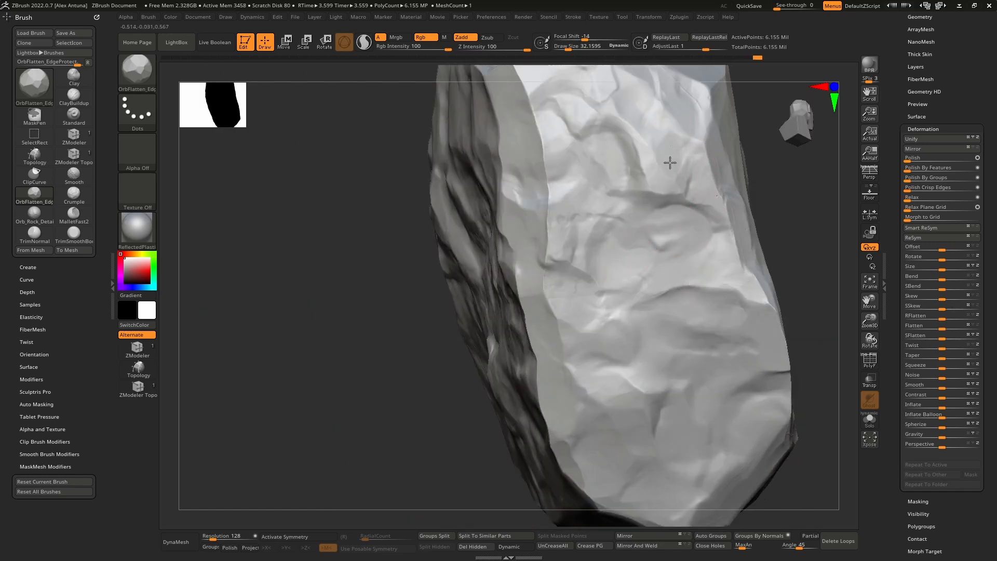
Step: Flatten the edges around the bright corner facet and down the ridge beside the creased side face
right_click_drag(670, 163, 738, 240)
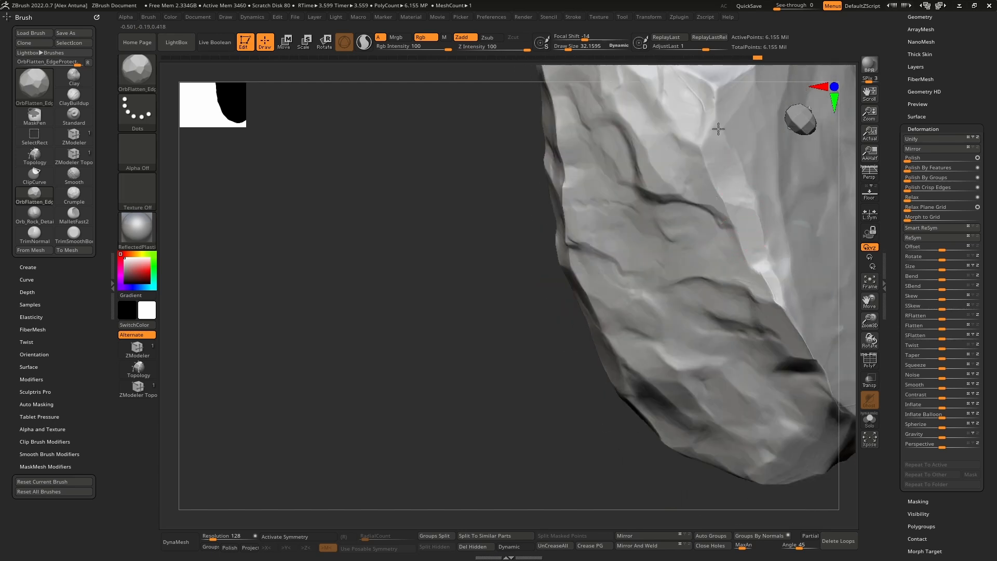
right_click_drag(711, 191, 696, 201)
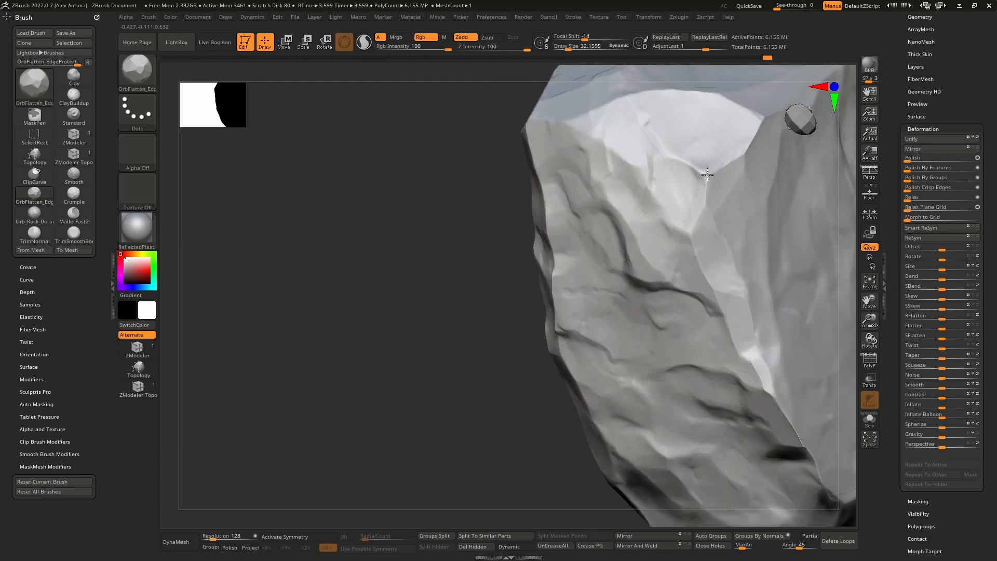
right_click_drag(703, 162, 634, 248)
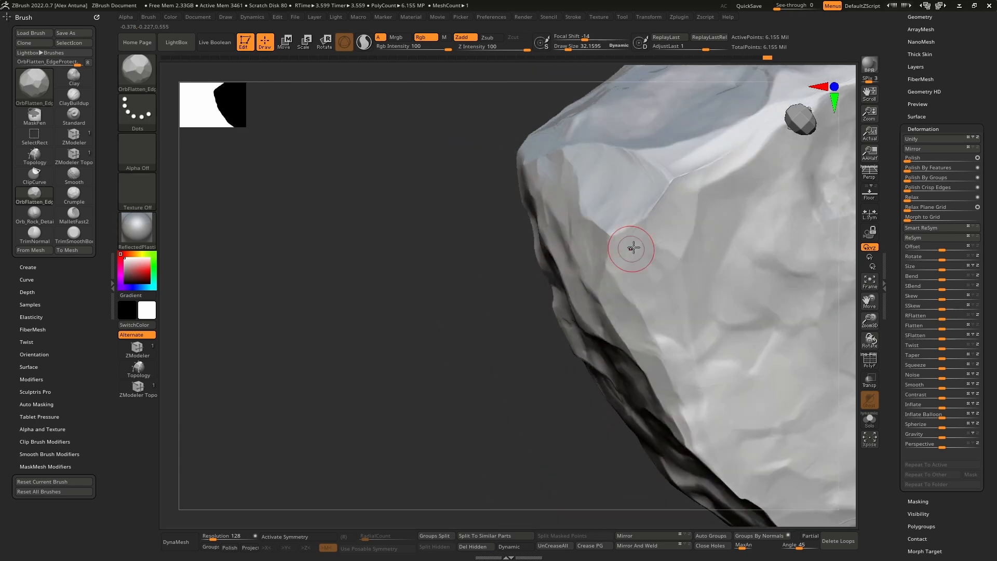
right_click_drag(650, 191, 597, 245)
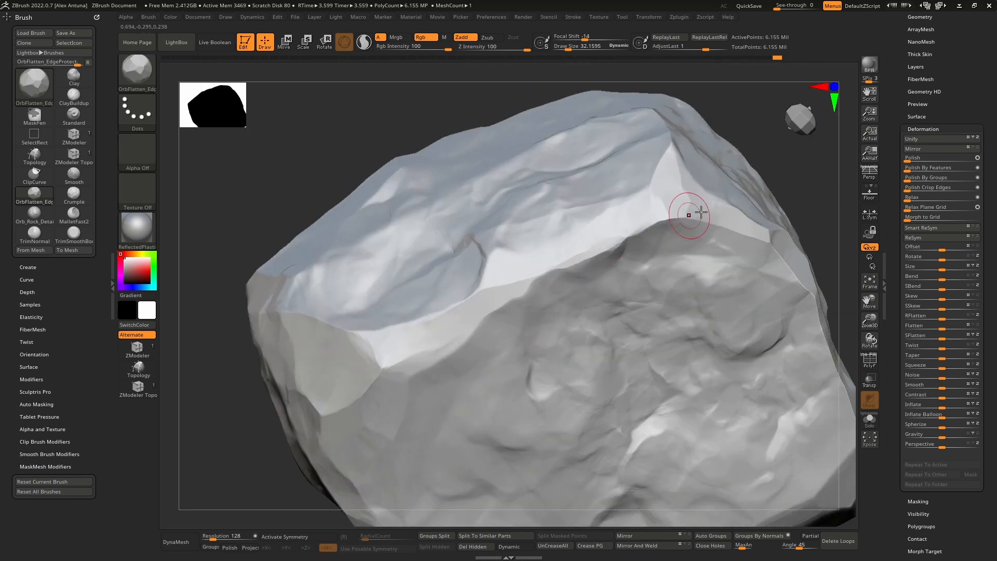
Step: Flatten the bright ridge between the bluish upper face and the broad grey pitted face
right_click_drag(579, 285, 632, 240)
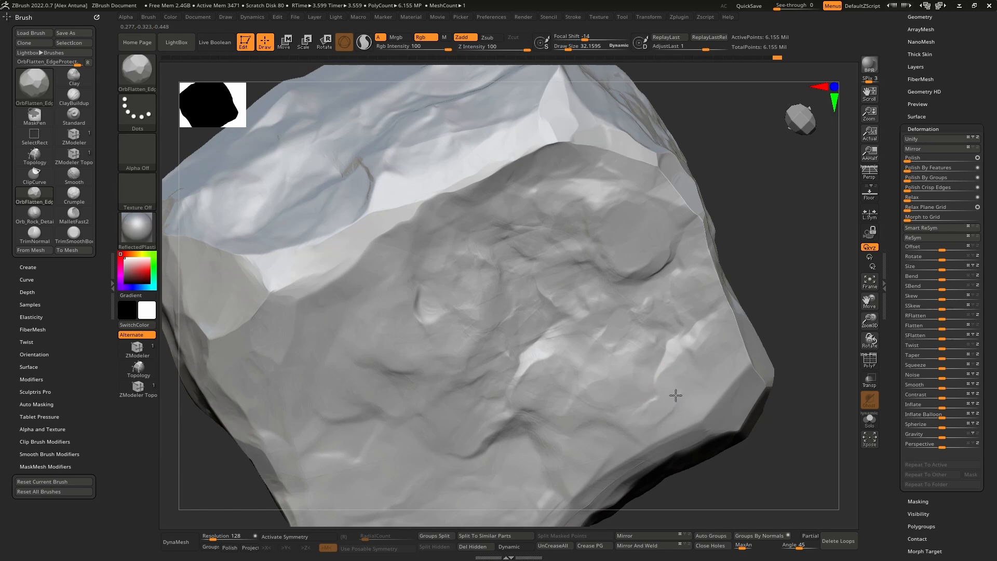
left_click_drag(570, 386, 525, 385)
mouse_move(512, 470)
right_mouse_down("alt")
mouse_move(586, 319)
mouse_move(573, 211)
right_mouse_up("alt")
right_click_drag(574, 211, 587, 252)
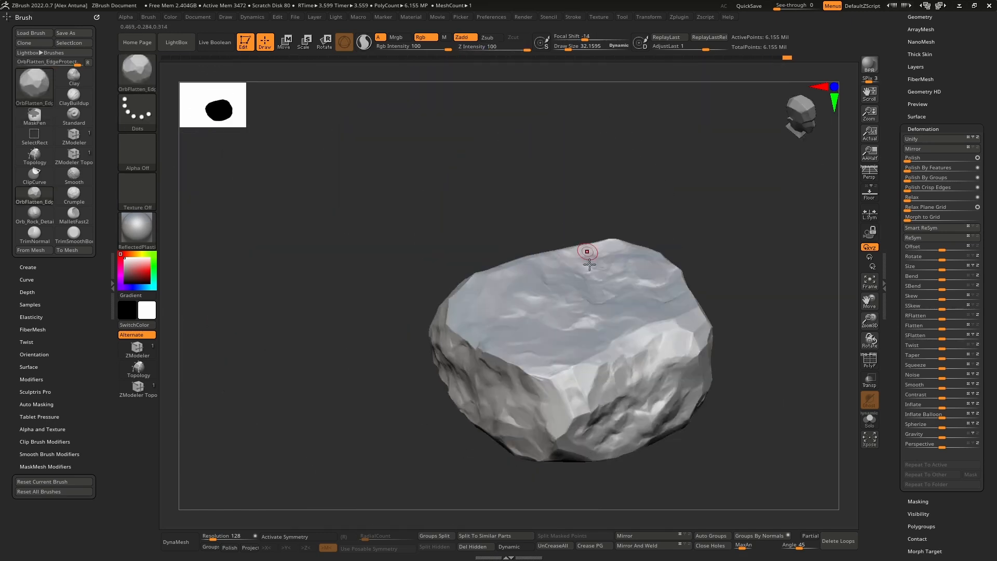
mouse_move(632, 356)
right_mouse_down("alt")
mouse_move(619, 290)
mouse_move(592, 258)
mouse_move(591, 358)
mouse_move(583, 314)
right_mouse_up("alt")
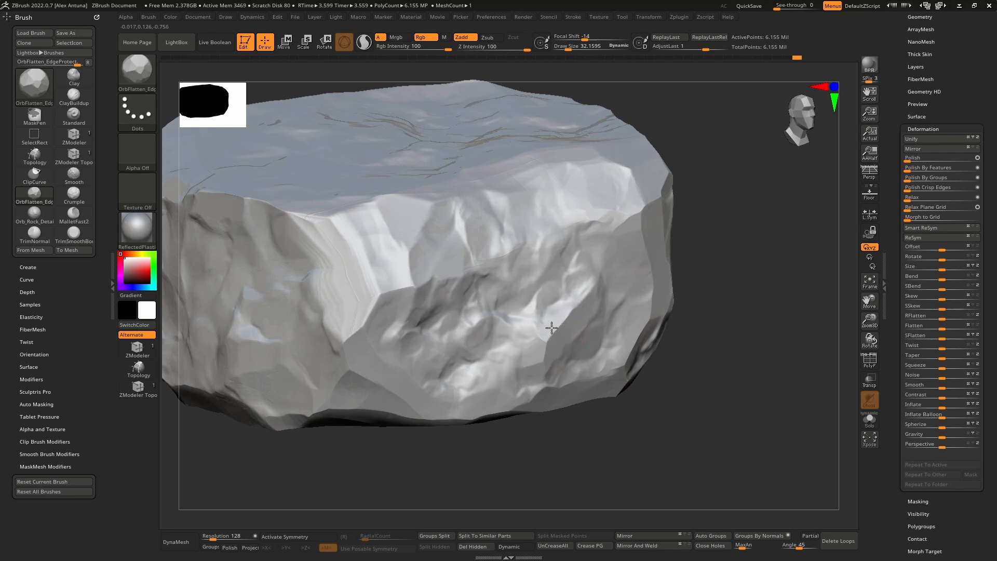
Step: Enlarge the brush to about 44 and flatten the corner between the long side and the dark cracked end
right_click_drag(551, 328, 461, 251)
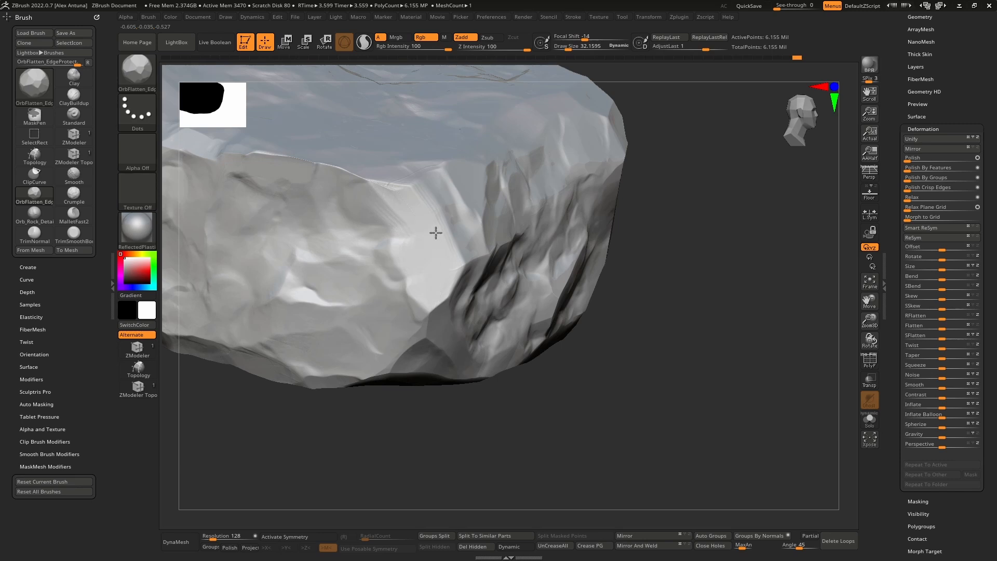
key("bracketright")
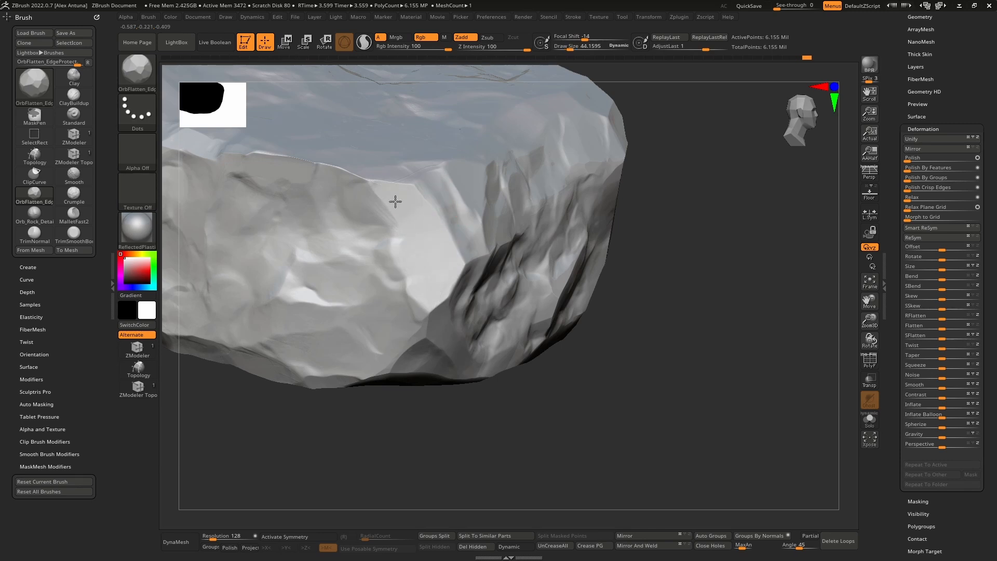
right_click_drag(396, 160, 485, 221)
mouse_move(417, 205)
left_mouse_down()
mouse_move(441, 211)
mouse_move(404, 200)
left_mouse_up()
right_click_drag(405, 202, 413, 232)
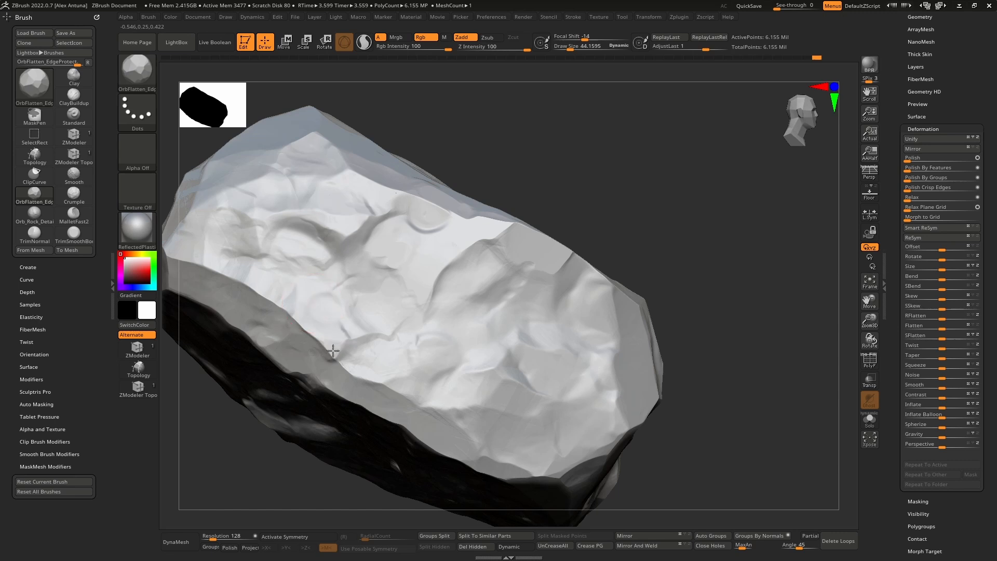
Step: Flatten the long rim between the bright pitted face and the dark cracked face into a wide bevel
right_click_drag(329, 350, 452, 276)
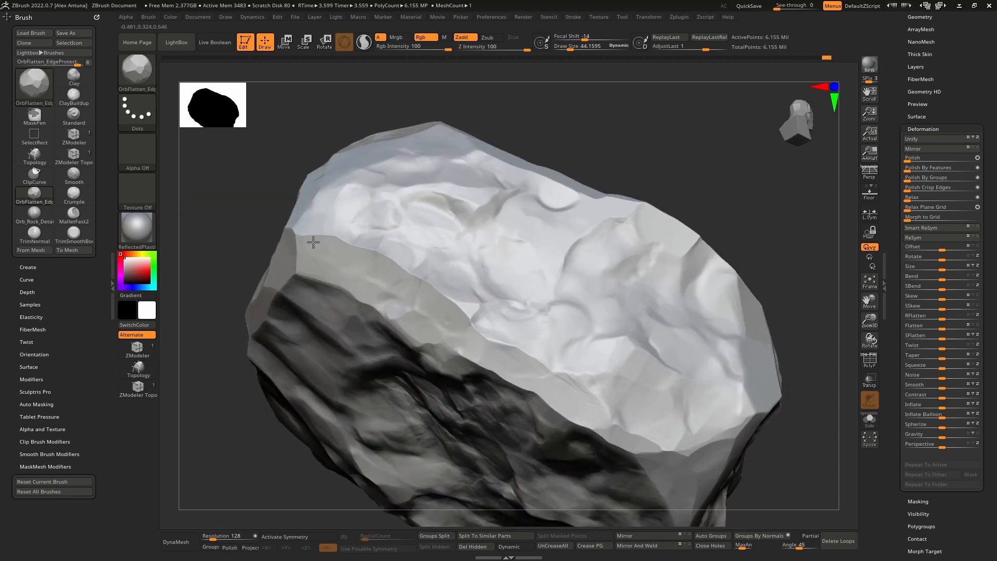
left_click_drag(405, 328, 447, 319)
right_click_drag(520, 328, 426, 270, "alt")
left_click_drag(496, 352, 515, 371)
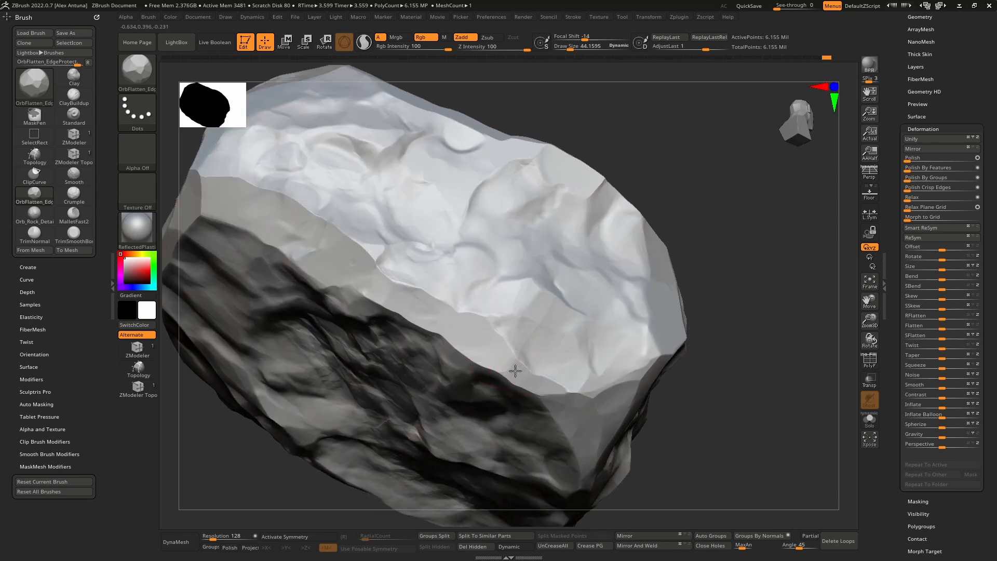
right_click_drag(483, 365, 436, 314)
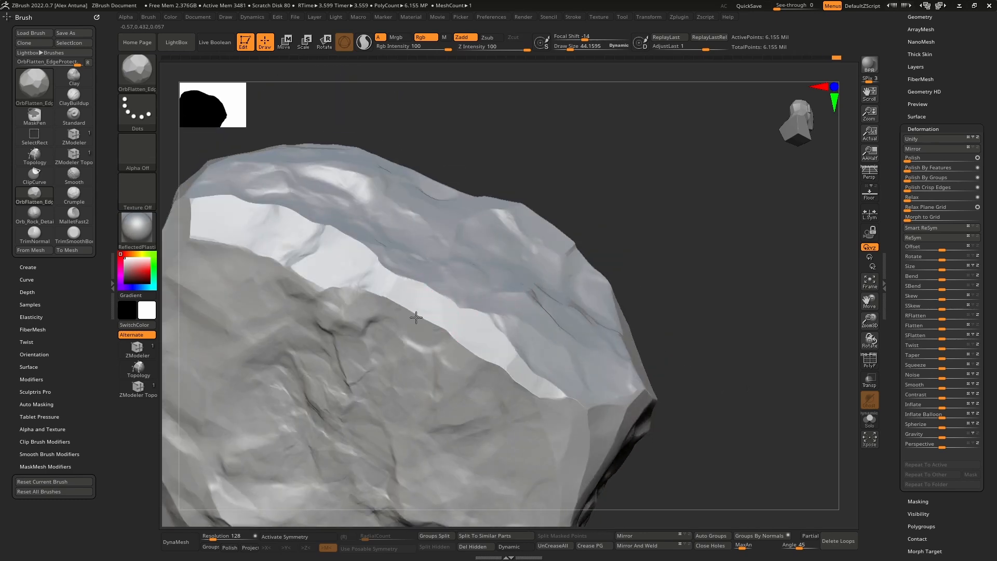
Step: Even out the bright rim band above the grey cracked face, toward the upright corner
left_click_drag(416, 317, 430, 335)
right_click_drag(459, 343, 475, 269, "alt")
left_click_drag(484, 297, 476, 343)
mouse_move(461, 308)
right_mouse_down("alt")
mouse_move(503, 286)
mouse_move(546, 380)
mouse_move(664, 330)
right_mouse_up("alt")
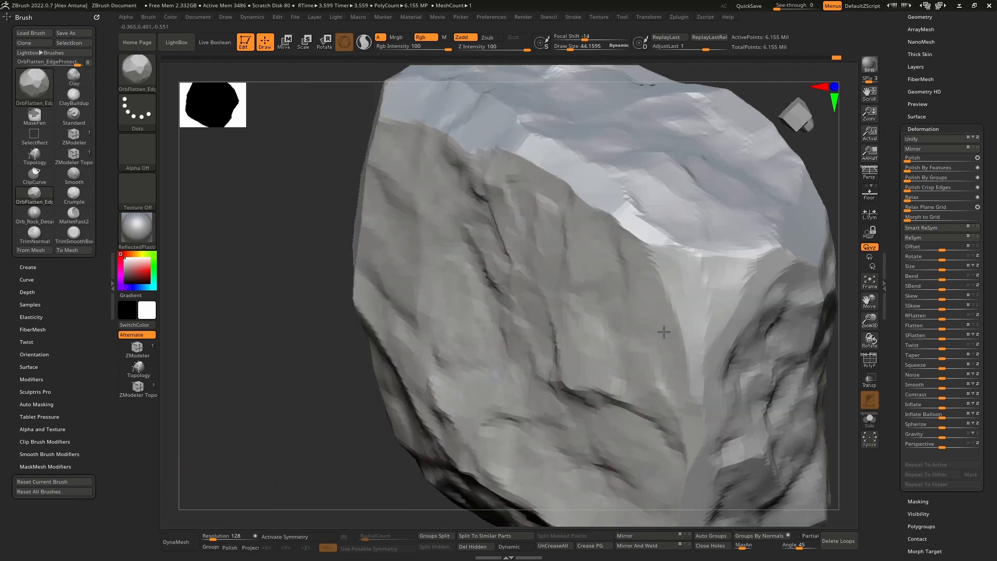
Step: Flatten the upright corner between the cracked side and the rough end face into a vertical bevel
right_click_drag(724, 356, 592, 259, "alt")
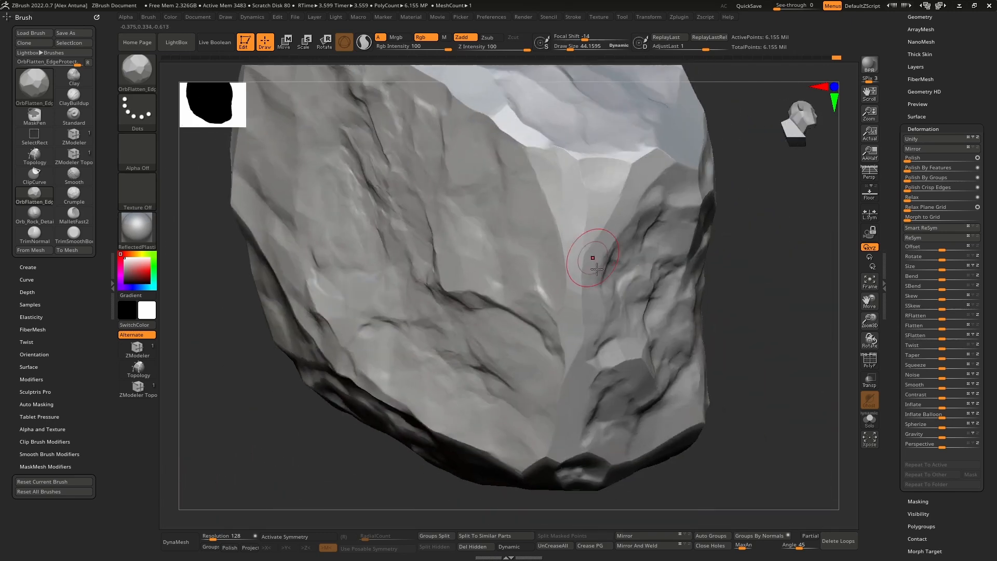
right_click_drag(657, 420, 619, 386)
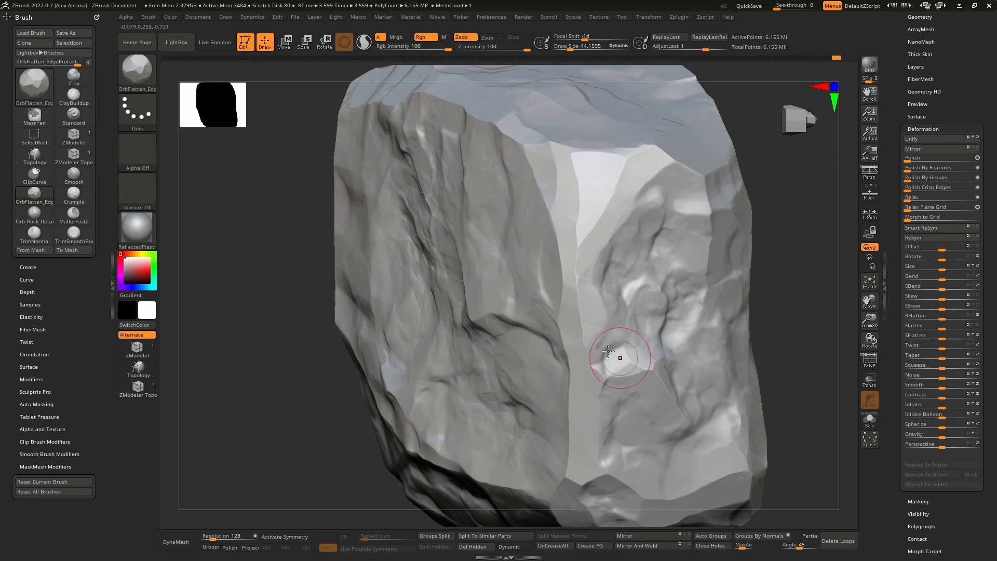
mouse_move(594, 329)
right_mouse_down("ctrl")
mouse_move(528, 258)
mouse_move(451, 253)
right_mouse_up("ctrl")
right_click_drag(581, 256, 543, 275, "alt")
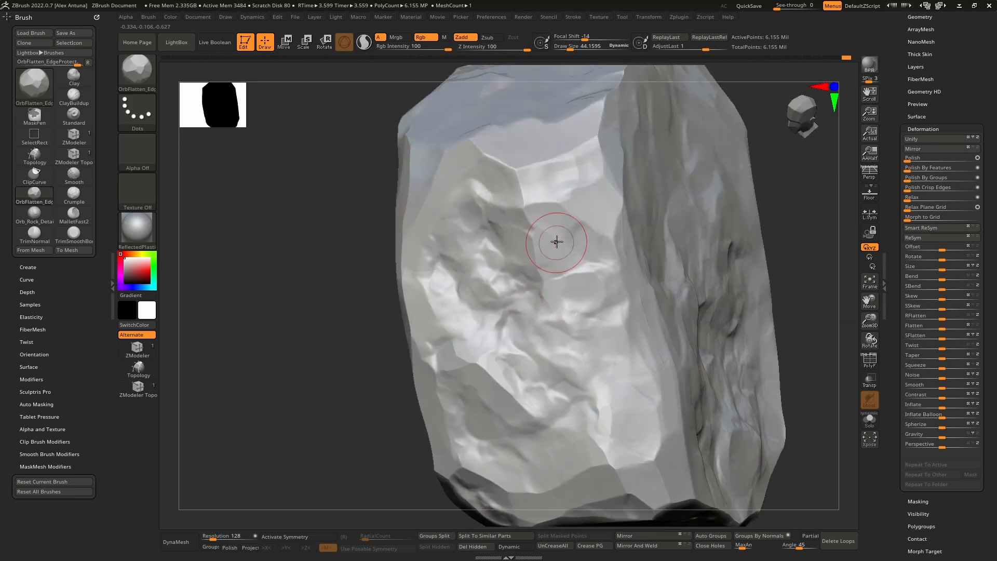
Step: Flatten the facets at the upper part of the rough end face, along its border with the tall side
right_click_drag(603, 239, 516, 227)
left_click_drag(516, 227, 492, 205)
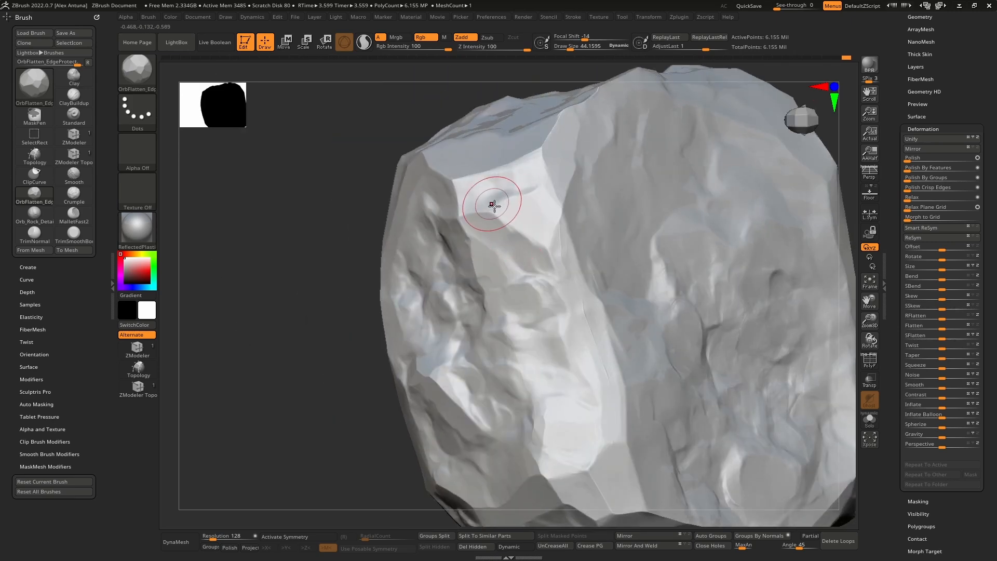
mouse_move(492, 204)
right_mouse_down("ctrl")
mouse_move(570, 176)
mouse_move(531, 234)
mouse_move(581, 242)
right_mouse_up("ctrl")
right_click_drag(642, 259, 577, 241, "alt")
mouse_move(577, 240)
right_mouse_down()
mouse_move(582, 273)
mouse_move(566, 297)
mouse_move(551, 259)
right_mouse_up()
right_click_drag(551, 259, 544, 287, "ctrl")
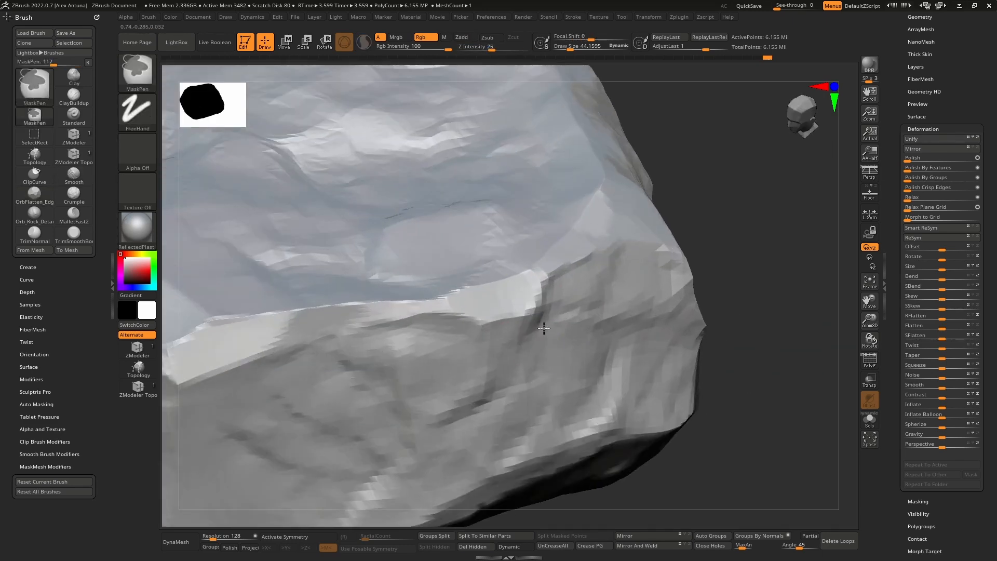
Step: Flatten the bevel beneath the pale upper face and around the bright triangular corner facet
mouse_move(535, 282)
left_mouse_down()
mouse_move(467, 305)
mouse_move(375, 310)
left_mouse_up()
right_click_drag(533, 285, 544, 265)
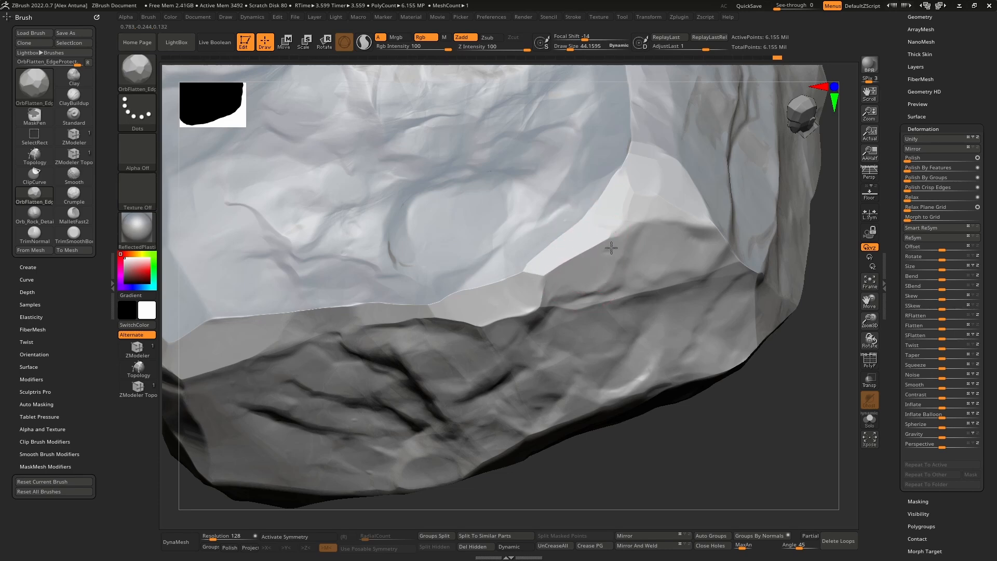
left_click_drag(611, 247, 634, 236)
mouse_move(656, 240)
right_mouse_down("alt")
mouse_move(528, 297)
mouse_move(507, 292)
right_mouse_up("alt")
left_click_drag(587, 301, 583, 290)
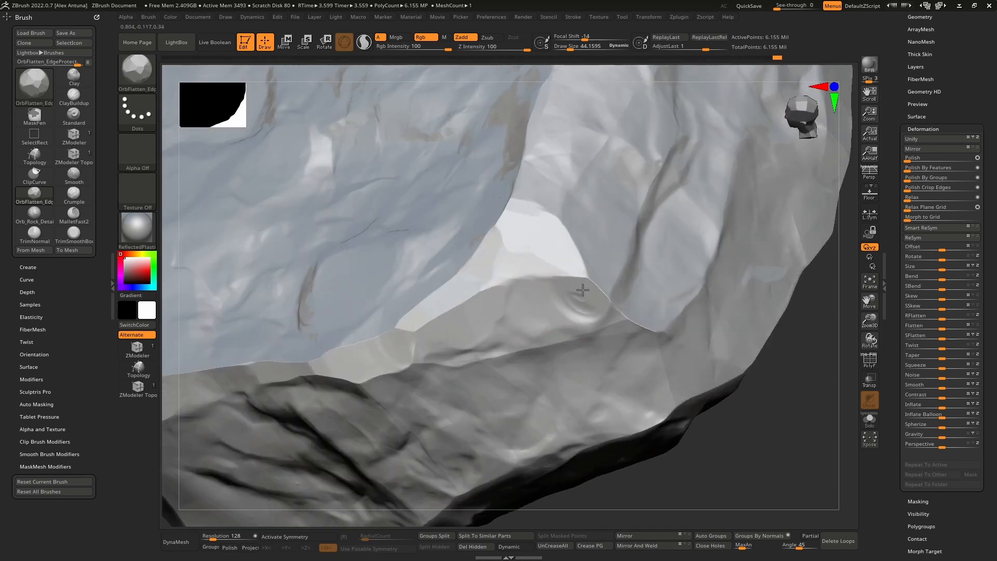
Step: Reduce the brush size to about 32 and flatten the edges between the bright side, its grey neighbour and the dark end
mouse_move(561, 309)
right_mouse_down()
mouse_move(604, 292)
mouse_move(639, 322)
right_mouse_up()
key("shift")
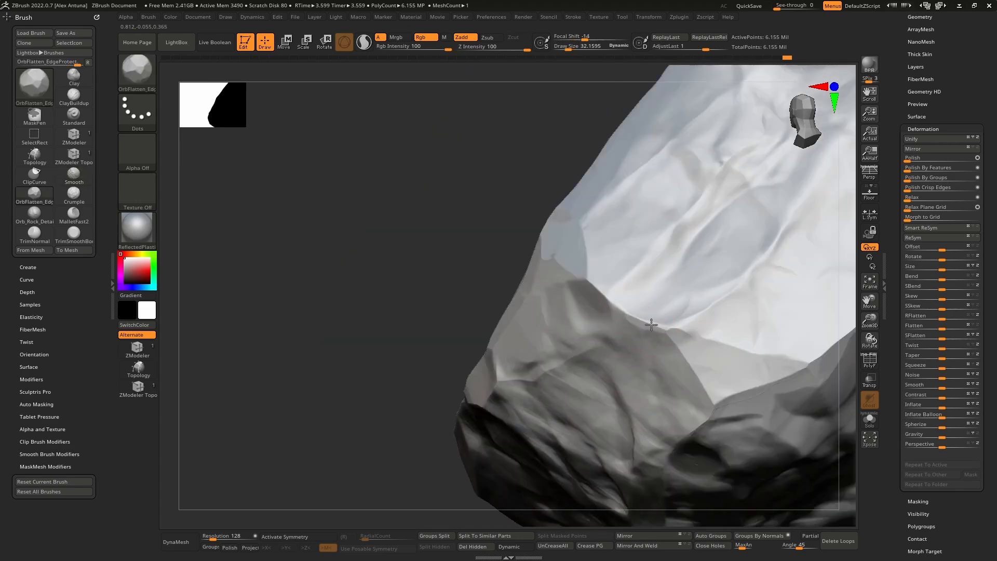
mouse_move(690, 320)
left_mouse_down()
mouse_move(759, 274)
mouse_move(717, 302)
left_mouse_up()
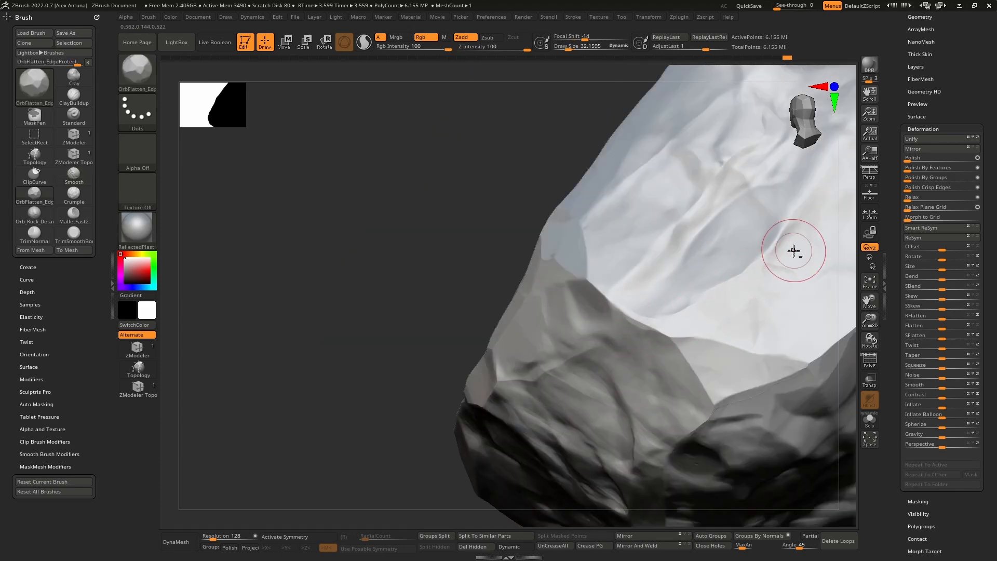
mouse_move(792, 252)
right_mouse_down()
mouse_move(708, 320)
mouse_move(635, 323)
right_mouse_up()
left_click_drag(634, 323, 642, 311)
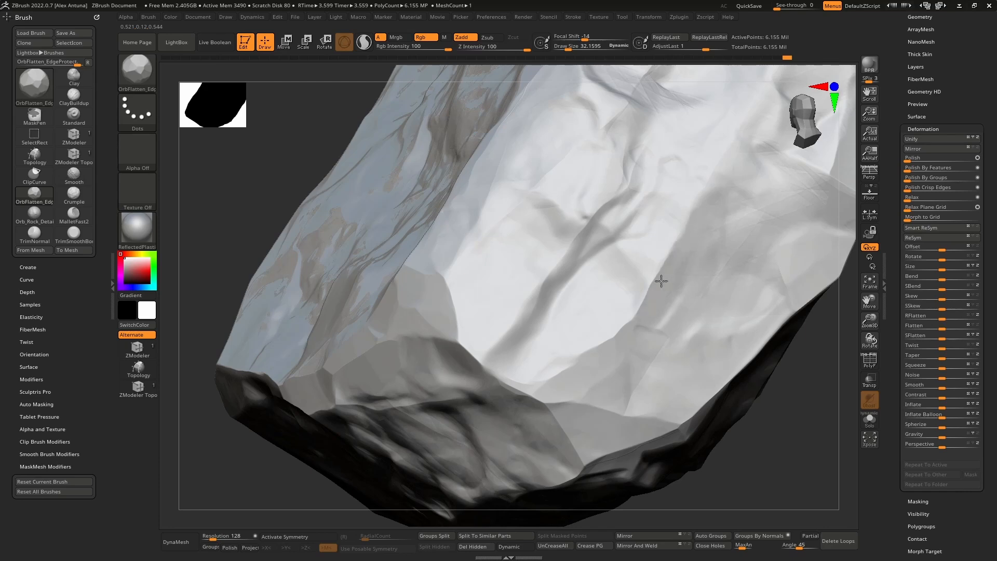
right_click_drag(661, 281, 613, 318)
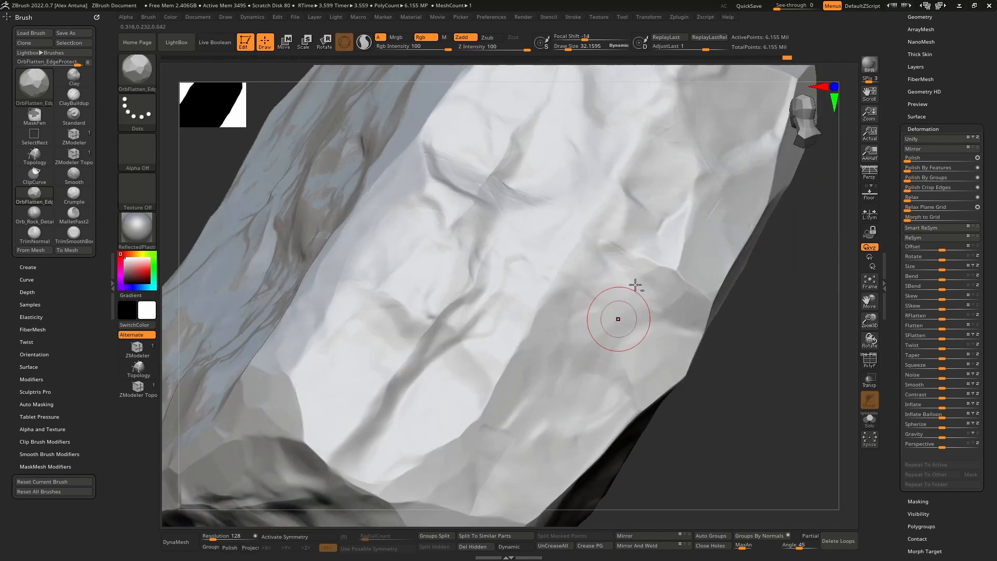
Step: Flatten the curved ledge and the surrounding edges on the creased side face
right_click_drag(637, 286, 657, 285)
left_click_drag(426, 273, 403, 291)
right_click_drag(452, 276, 477, 275)
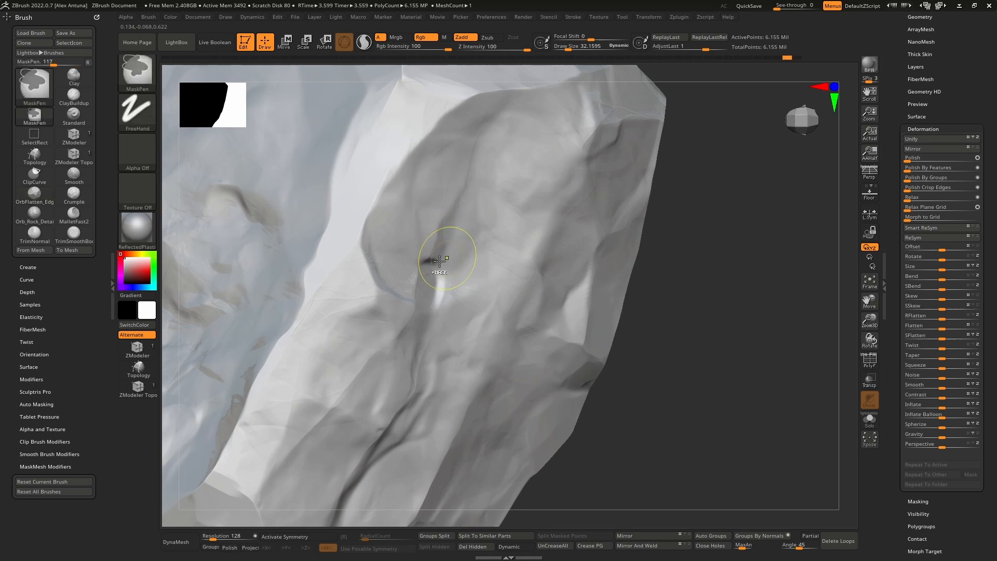
right_click_drag(439, 240, 390, 321)
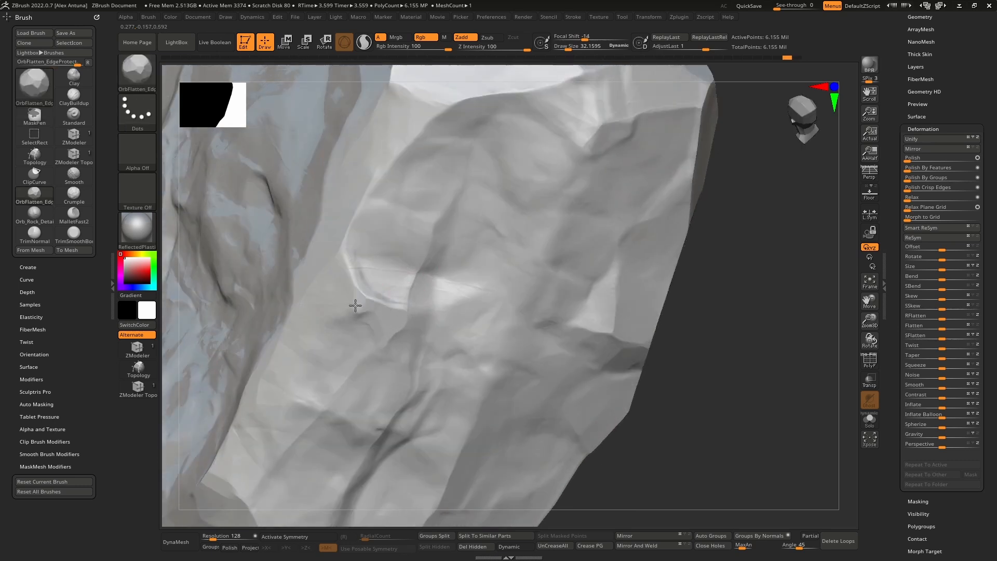
mouse_move(595, 303)
left_mouse_down()
mouse_move(606, 291)
mouse_move(618, 308)
left_mouse_up()
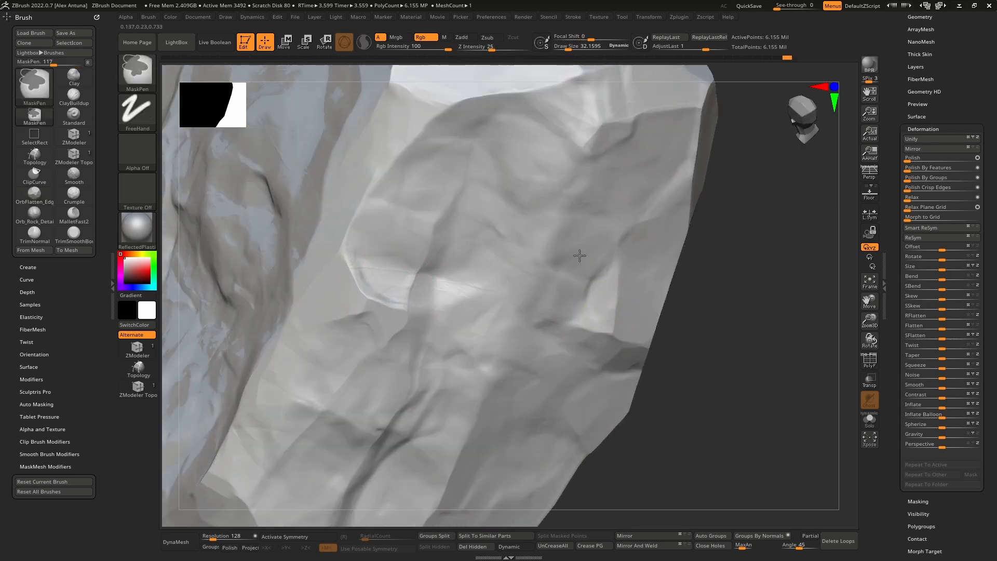
right_click_drag(579, 256, 486, 340, "ctrl")
mouse_move(486, 339)
right_mouse_down("alt")
mouse_move(601, 286)
mouse_move(701, 312)
right_mouse_up("alt")
Step: Display the rock's polygon wireframe and quick-save the project
left_click(875, 362)
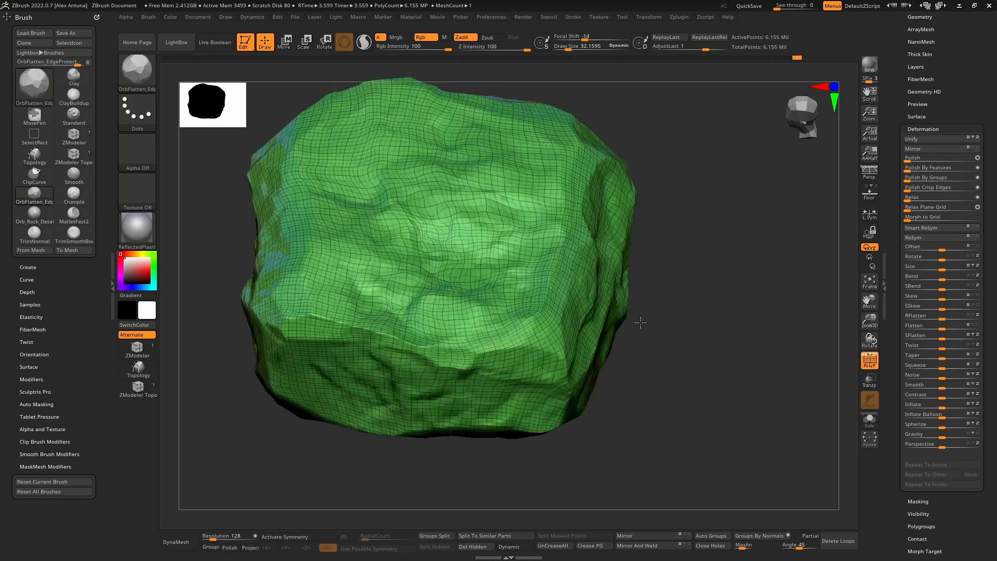
right_click_drag(639, 312, 854, 254)
Step: Open the rock's Subtool list and turn off the polygon wireframe display
left_click_drag(891, 151, 906, 292)
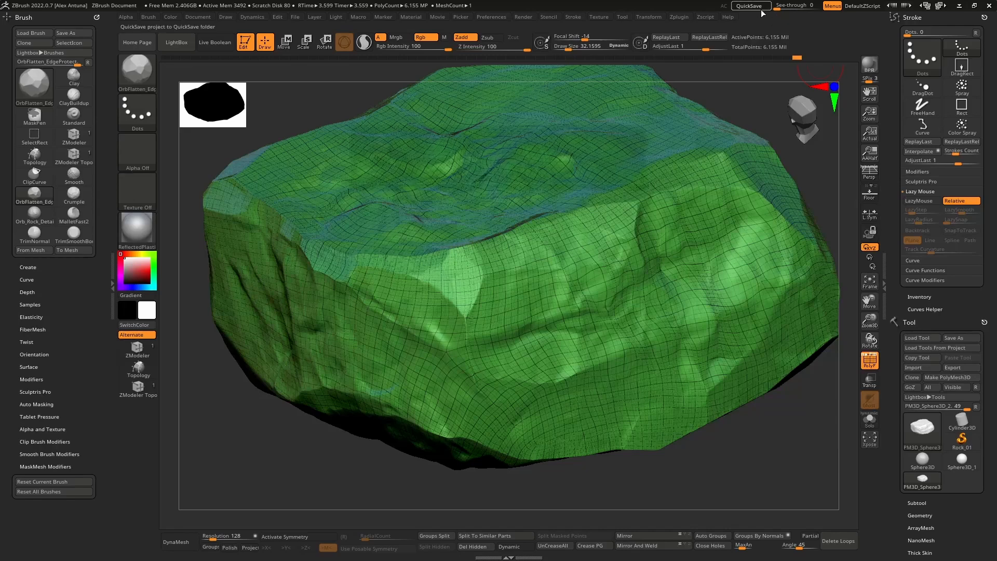
left_click(926, 502)
left_click_drag(897, 150, 898, 194)
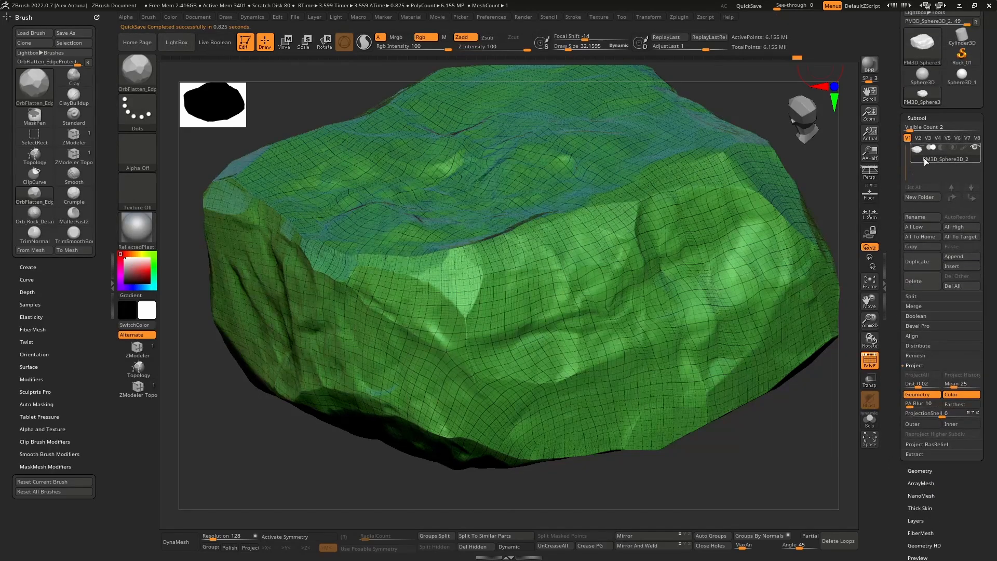
mouse_move(925, 159)
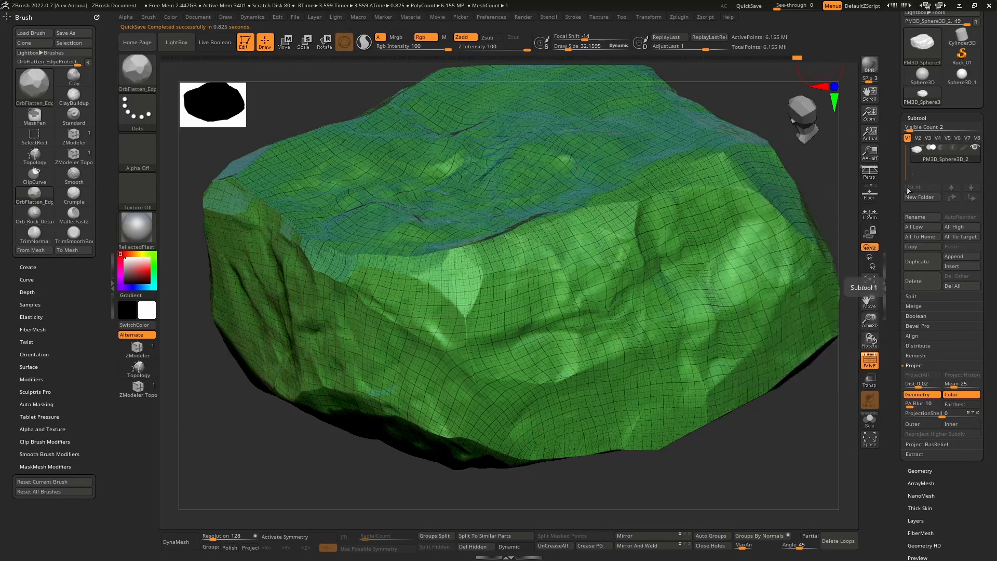
scroll(905, 207, "down", 3)
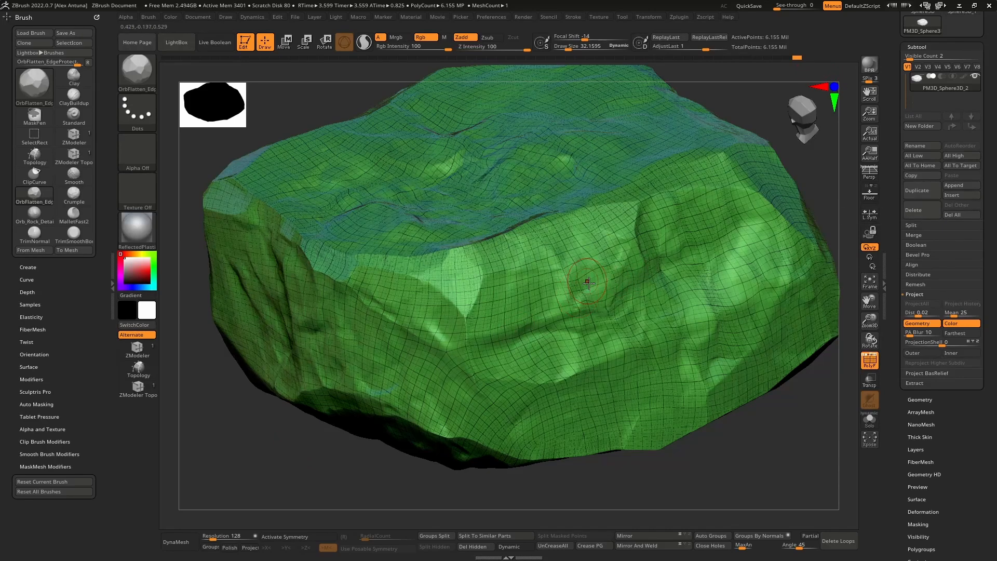
right_click_drag(589, 283, 663, 190)
left_click(870, 368)
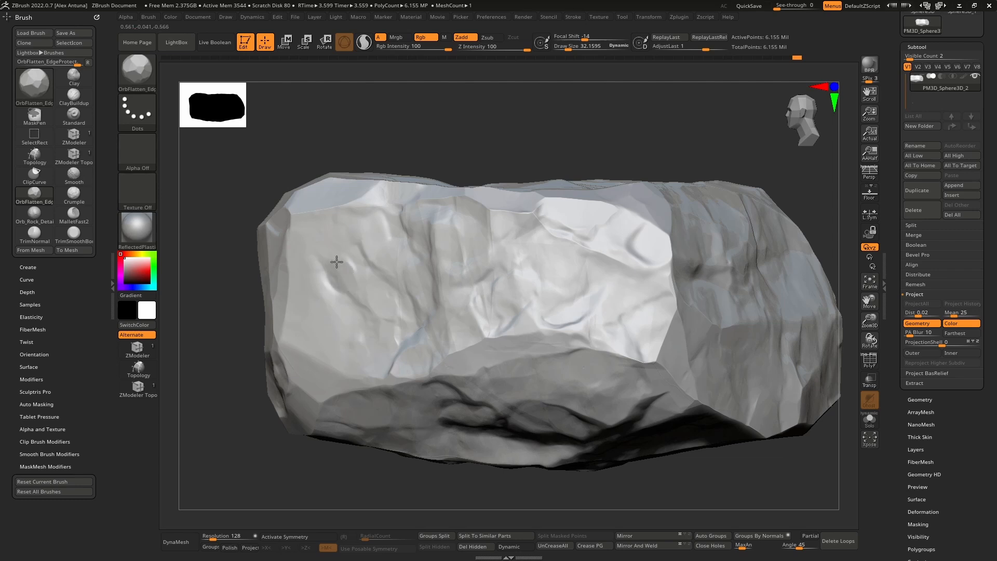
Step: Examine the creases and upper bevels on the rock's pale side face up close
key("ctrl")
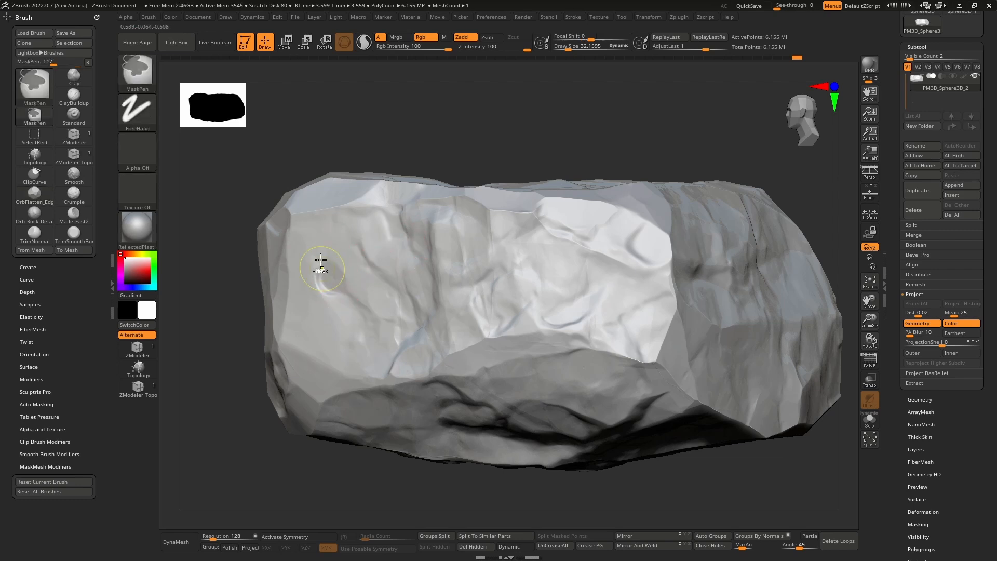
key("ctrl")
right_click_drag(338, 265, 358, 254)
right_click_drag(358, 254, 347, 276, "ctrl")
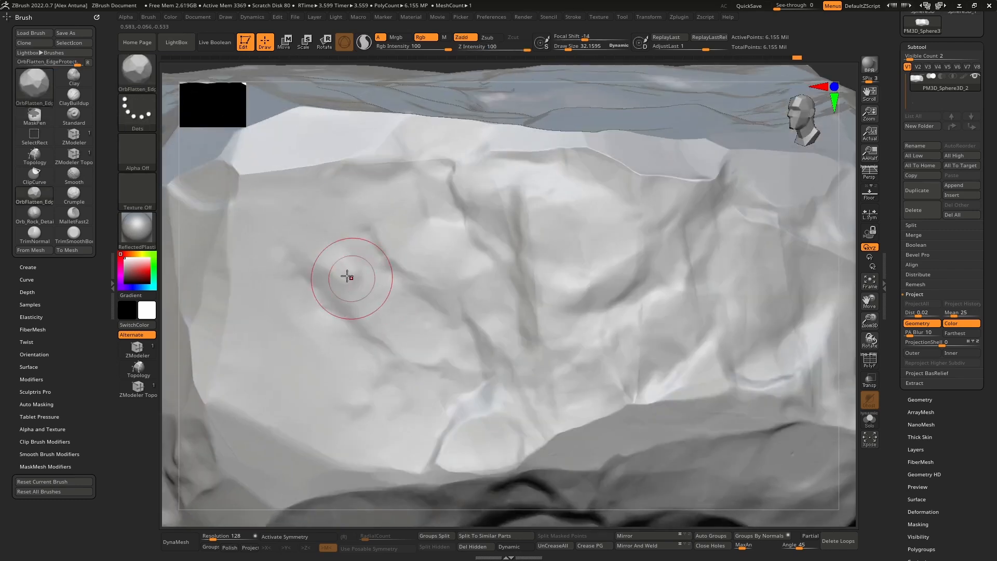
left_click_drag(347, 276, 329, 257)
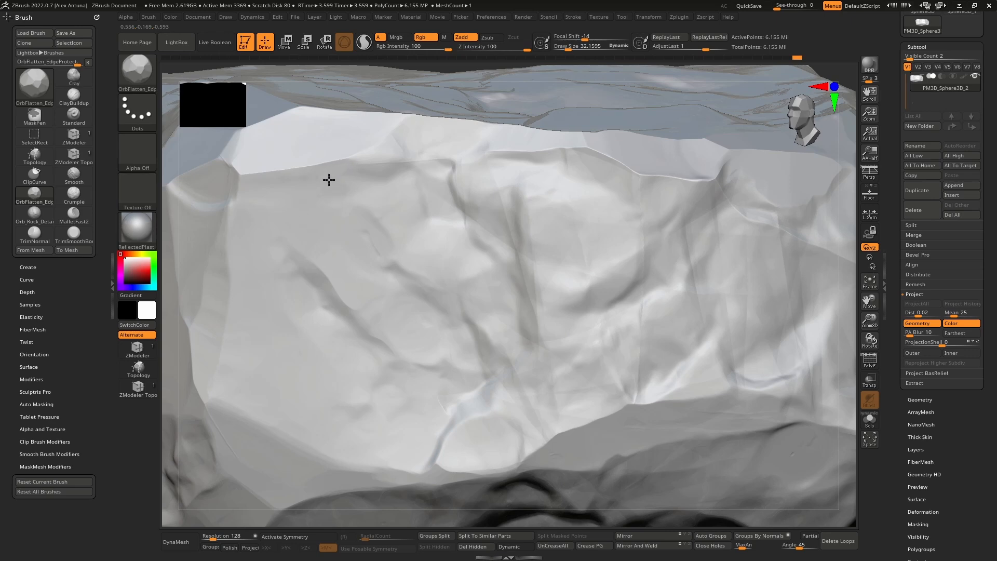
left_click_drag(389, 164, 379, 167)
right_click_drag(458, 243, 427, 254, "alt")
mouse_move(451, 218)
left_mouse_down()
mouse_move(462, 212)
mouse_move(473, 229)
left_mouse_up()
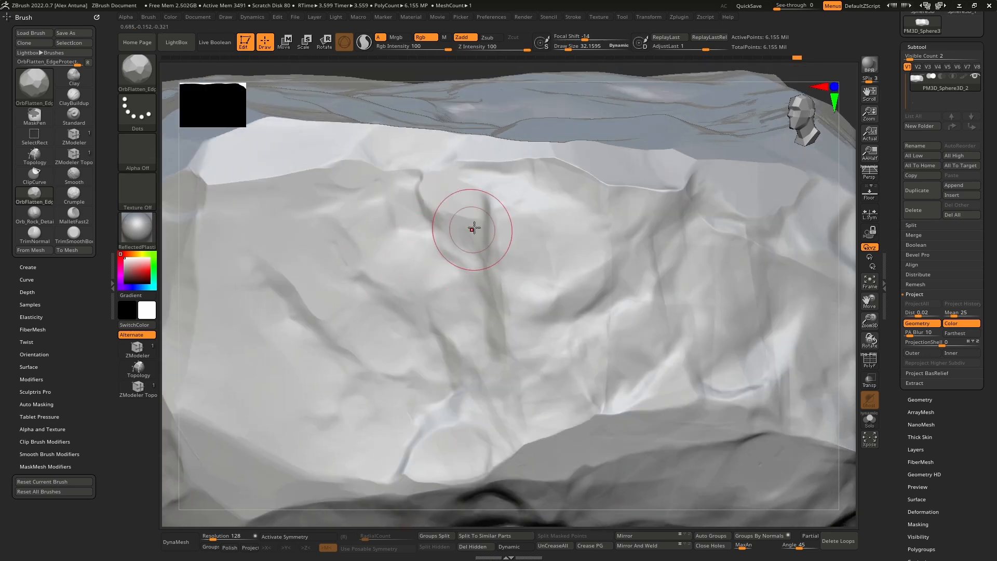
right_click_drag(475, 229, 538, 236)
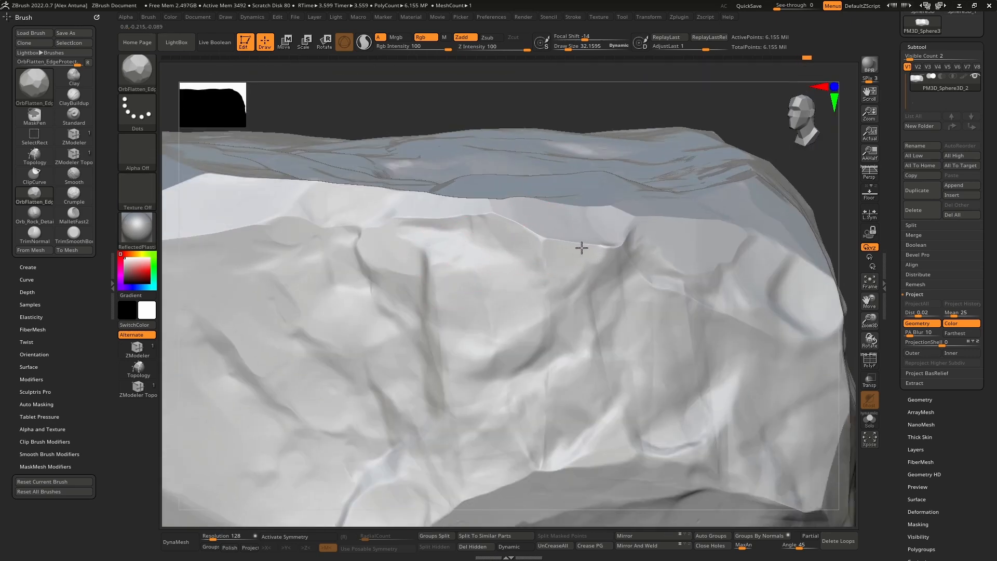
mouse_move(612, 249)
right_mouse_down()
mouse_move(628, 223)
mouse_move(541, 258)
mouse_move(578, 252)
right_mouse_up()
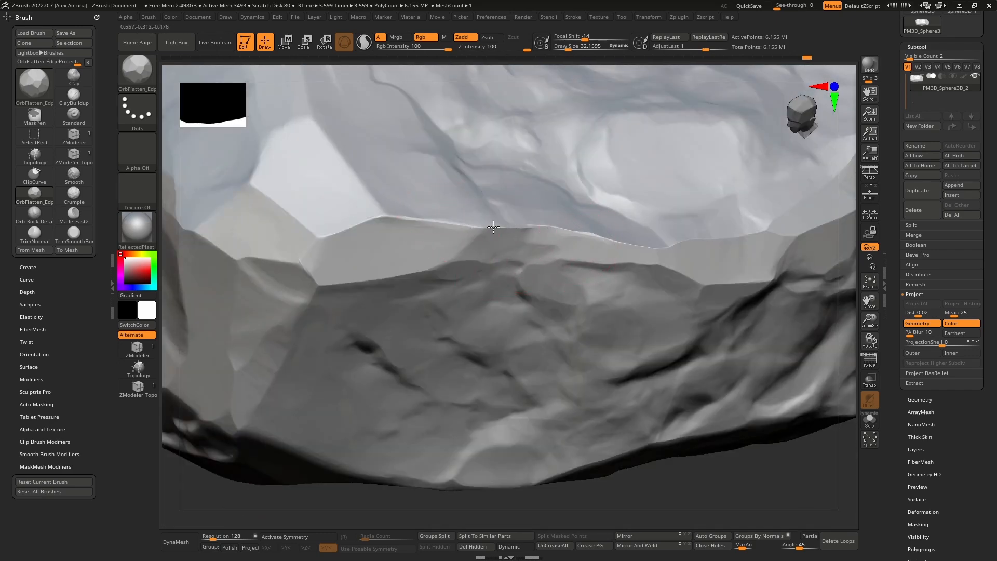
Step: Examine the bevelled edges and corner facets around the dark end, and check the overall silhouette
right_click_drag(493, 227, 507, 218)
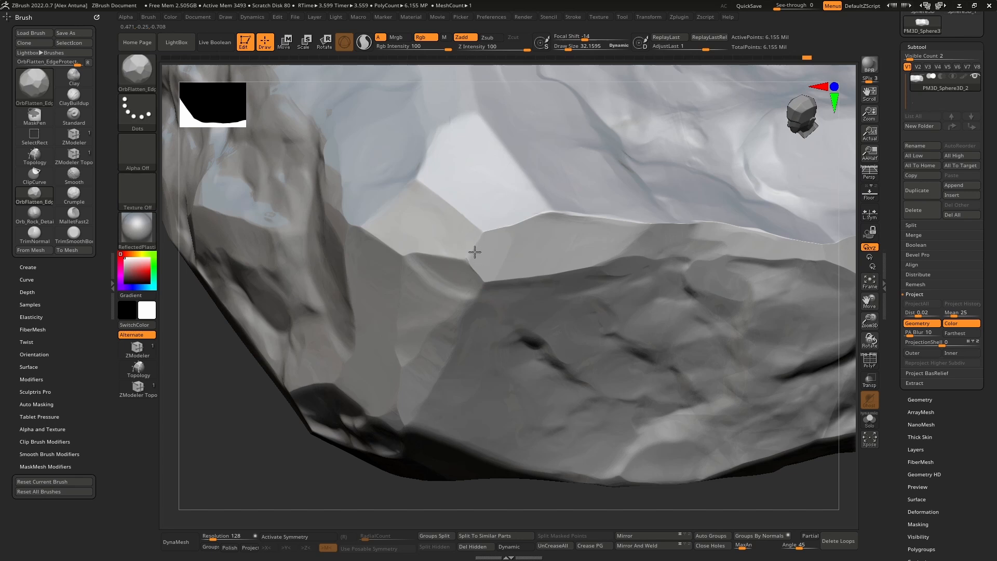
right_click_drag(457, 241, 412, 276)
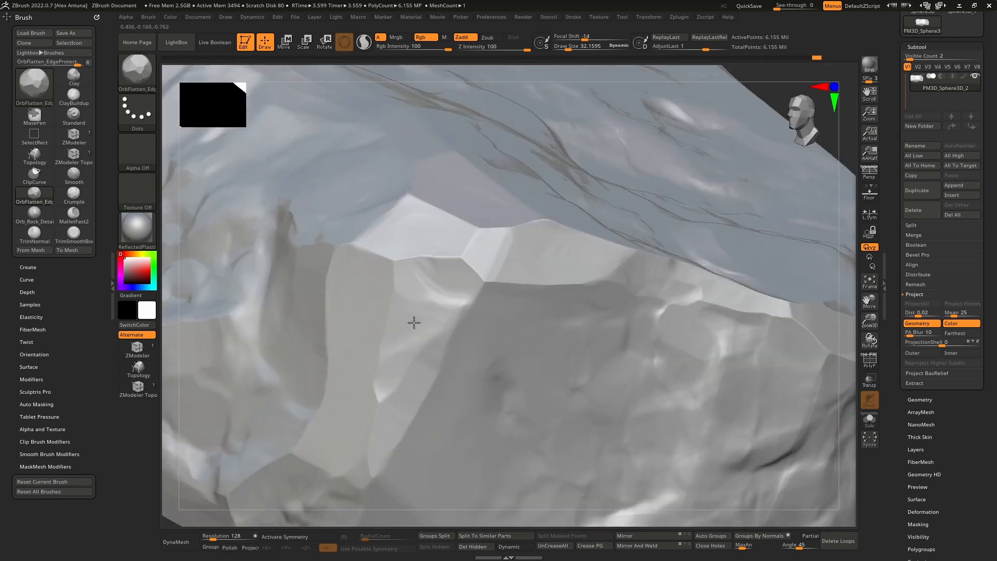
mouse_move(395, 326)
right_mouse_down()
mouse_move(356, 272)
mouse_move(433, 257)
right_mouse_up()
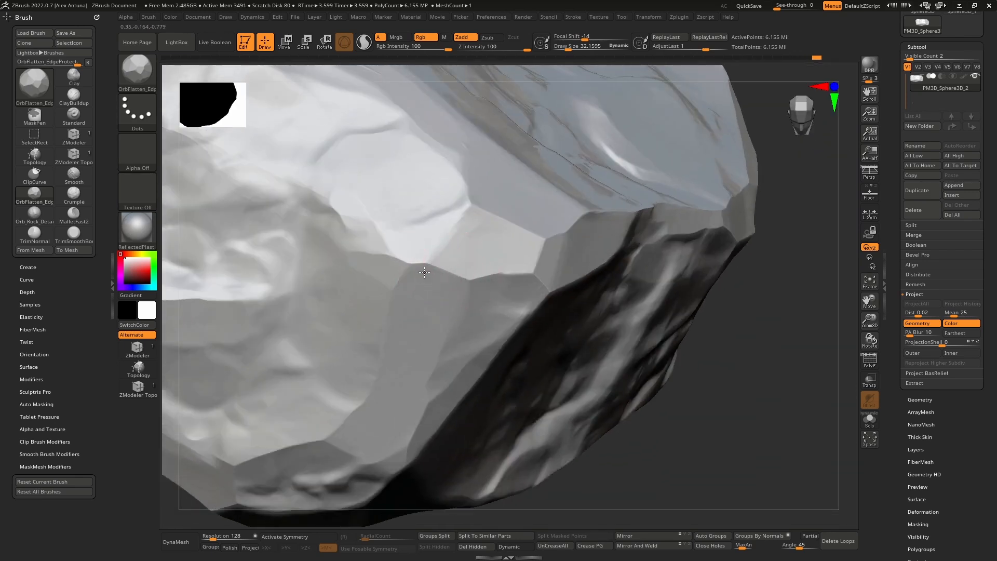
mouse_move(433, 258)
left_mouse_down()
mouse_move(466, 213)
mouse_move(453, 231)
left_mouse_up()
mouse_move(463, 223)
right_mouse_down("ctrl")
mouse_move(472, 204)
mouse_move(560, 252)
right_mouse_up("ctrl")
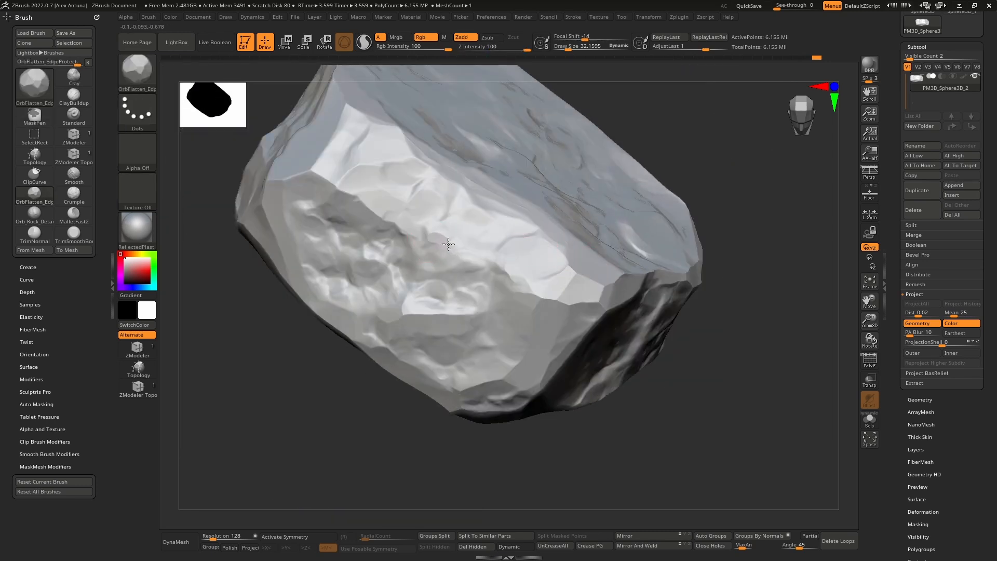
mouse_move(475, 254)
right_mouse_down()
mouse_move(503, 251)
mouse_move(493, 242)
right_mouse_up()
right_click_drag(537, 267, 592, 263, "ctrl")
mouse_move(592, 263)
right_mouse_down("alt")
mouse_move(456, 269)
mouse_move(551, 277)
right_mouse_up("alt")
mouse_move(551, 278)
right_mouse_down("alt")
mouse_move(445, 230)
mouse_move(559, 296)
mouse_move(519, 259)
mouse_move(572, 329)
mouse_move(606, 327)
mouse_move(612, 343)
mouse_move(661, 275)
mouse_move(655, 308)
mouse_move(674, 280)
right_mouse_up("alt")
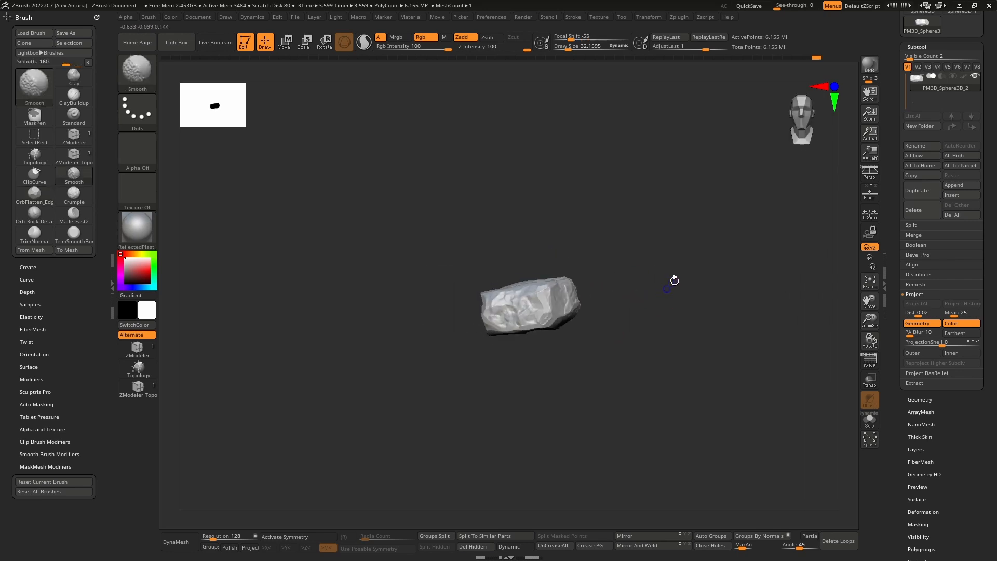
Step: Turn on the perspective view with the whole rock in sight and preview it with a BPR render
mouse_move(822, 107)
right_mouse_down()
mouse_move(699, 279)
mouse_move(663, 309)
mouse_move(657, 338)
mouse_move(643, 281)
mouse_move(656, 285)
mouse_move(656, 308)
mouse_move(670, 305)
mouse_move(691, 349)
mouse_move(716, 316)
right_mouse_up()
key("p")
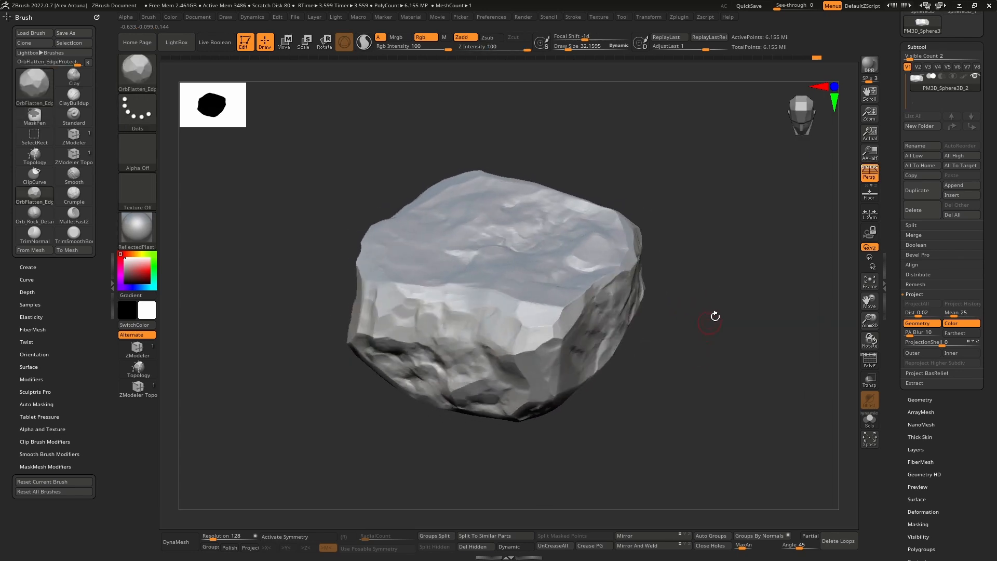
left_click(871, 68)
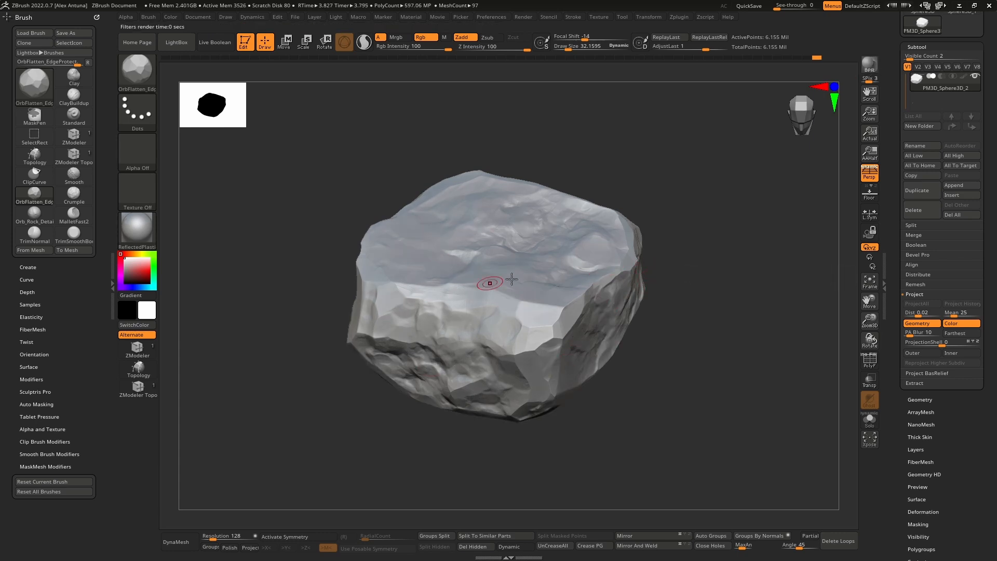
Step: Try the mah_dirty_blue and Silver materials on the rock, and return to the ReflectedPlastic material
left_click(142, 233)
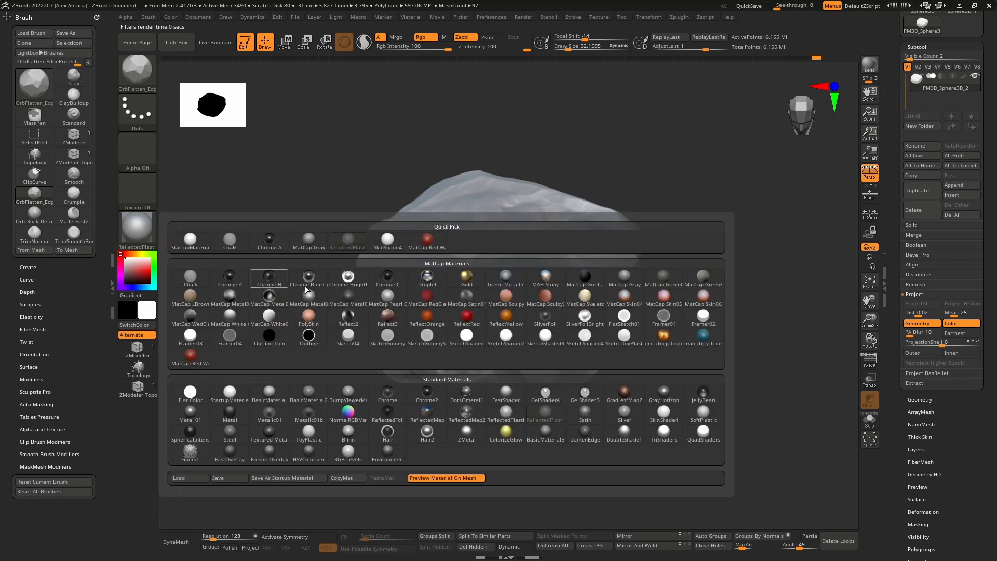
left_click(696, 337)
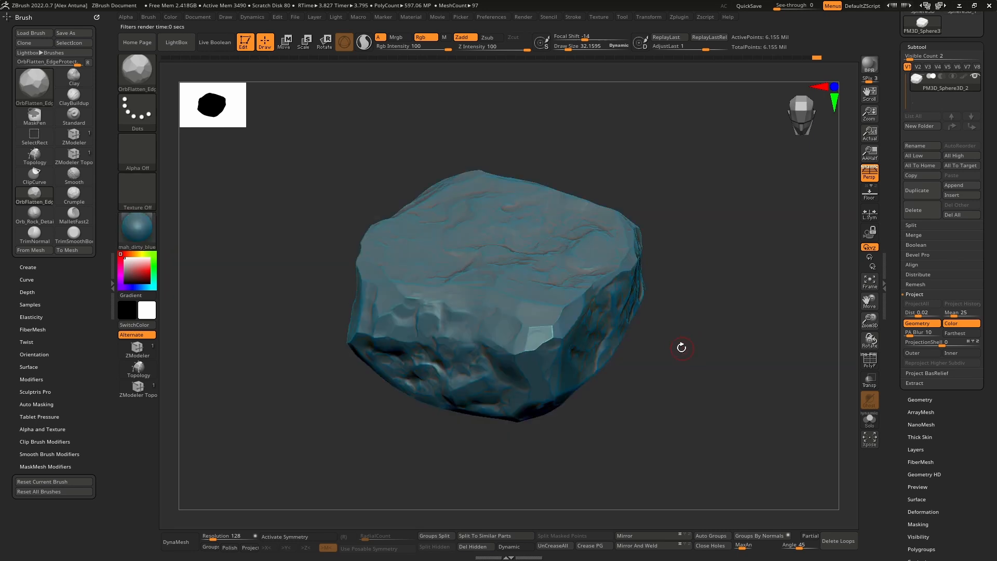
left_click(150, 233)
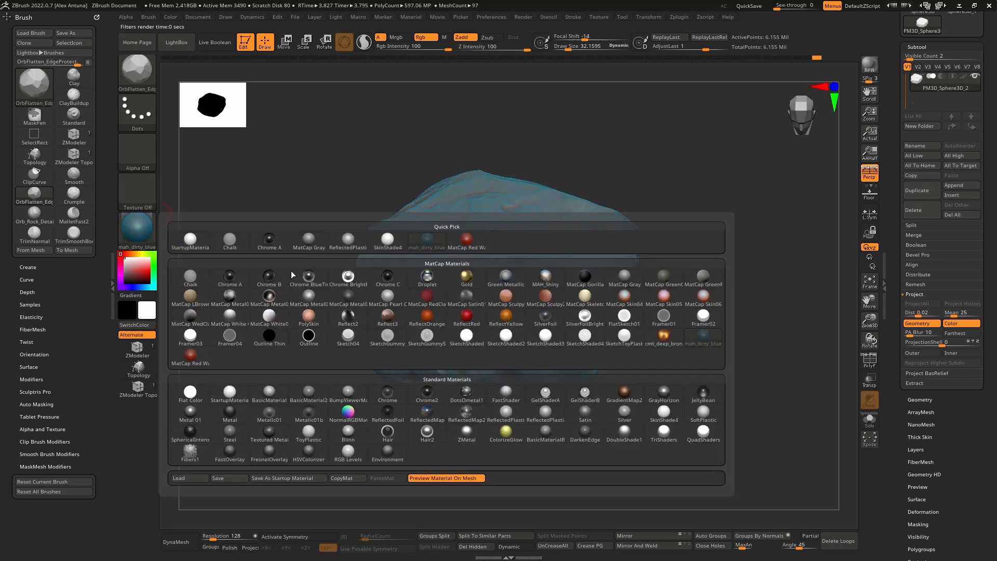
left_click(625, 417)
left_click(157, 234)
left_click(549, 411)
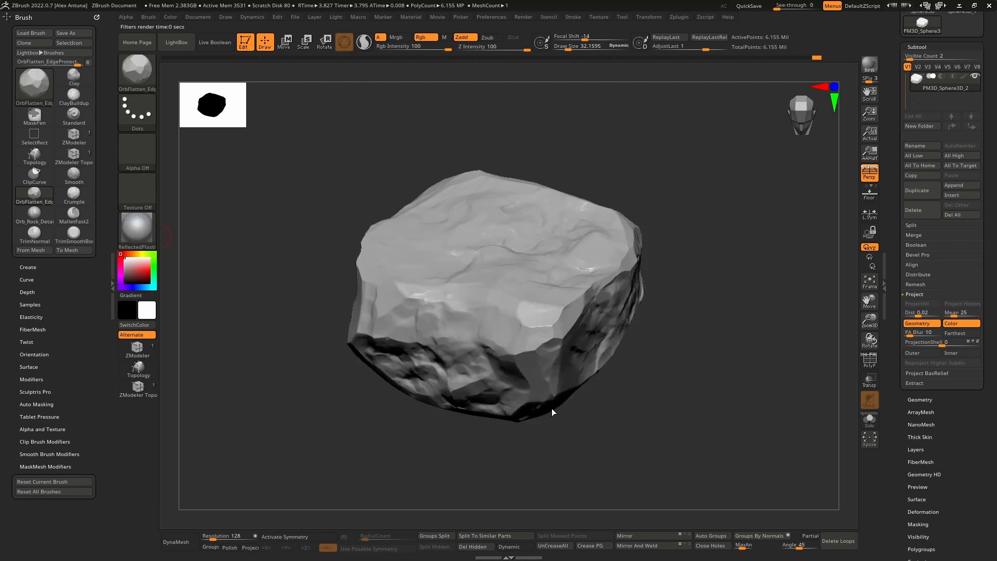
Step: Inspect the rock in perspective from several sides while switching the transform gizmo on and off
mouse_move(551, 412)
left_mouse_down()
mouse_move(571, 387)
mouse_move(603, 388)
mouse_move(586, 327)
mouse_move(630, 338)
mouse_move(455, 266)
mouse_move(491, 276)
mouse_move(622, 385)
mouse_move(621, 307)
mouse_move(571, 312)
left_mouse_up()
key("w")
left_click_drag(492, 281, 511, 307)
mouse_move(621, 338)
left_mouse_down()
mouse_move(584, 380)
mouse_move(547, 305)
mouse_move(589, 335)
left_mouse_up()
key("q")
mouse_move(553, 297)
left_mouse_down()
mouse_move(517, 255)
mouse_move(566, 245)
mouse_move(575, 334)
mouse_move(612, 272)
mouse_move(646, 386)
mouse_move(650, 372)
mouse_move(702, 382)
mouse_move(681, 346)
left_mouse_up()
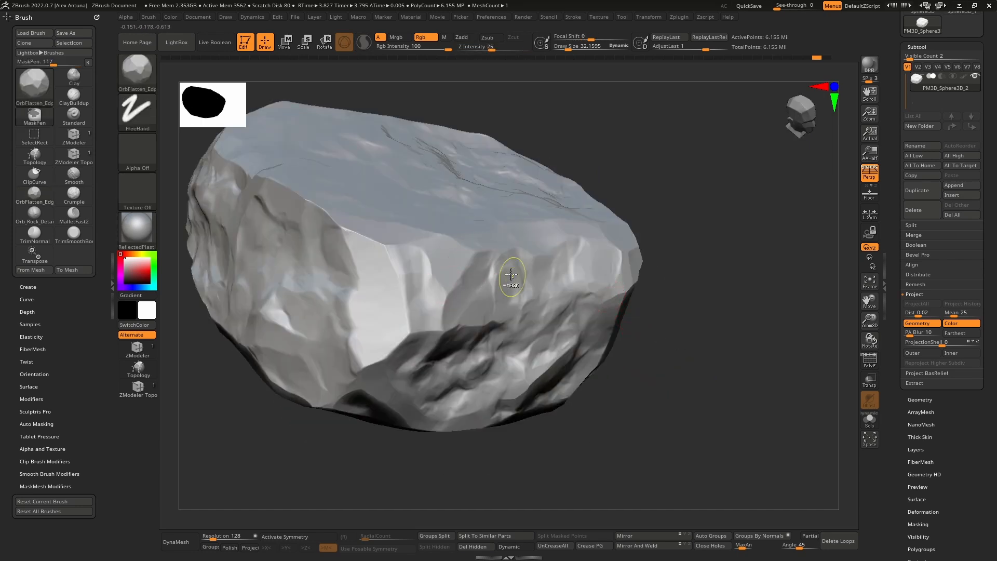
right_click_drag(508, 281, 541, 284, "ctrl")
key("w")
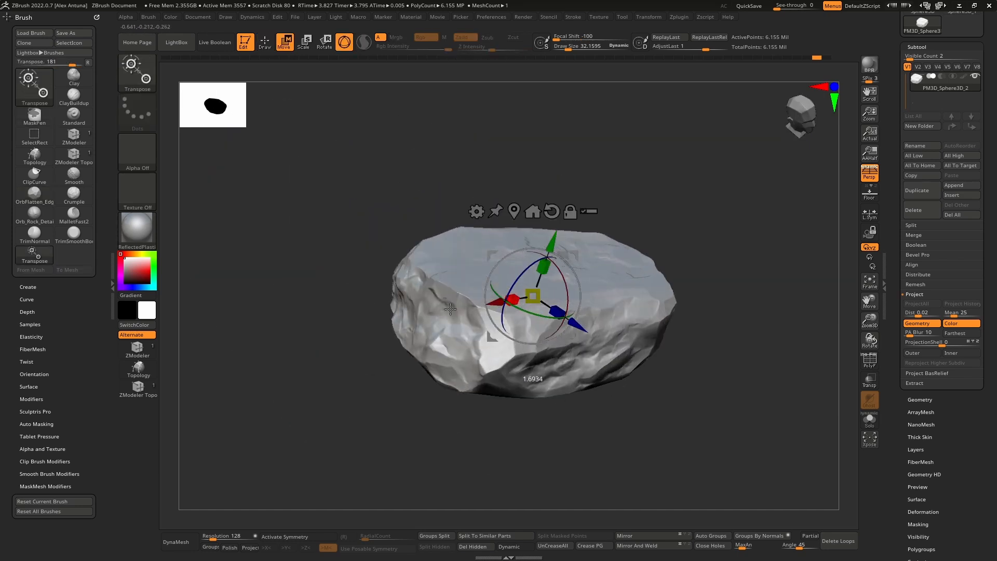
left_click_drag(538, 269, 587, 206)
right_click_drag(596, 234, 608, 265)
left_click_drag(574, 228, 606, 285)
mouse_move(607, 285)
right_mouse_down("shift")
mouse_move(608, 249)
mouse_move(630, 296)
mouse_move(659, 310)
right_mouse_up("shift")
key("q")
Step: Review the rock's ends, upper surface and bevelled ledge at different distances in perspective
right_click_drag(656, 250, 647, 236)
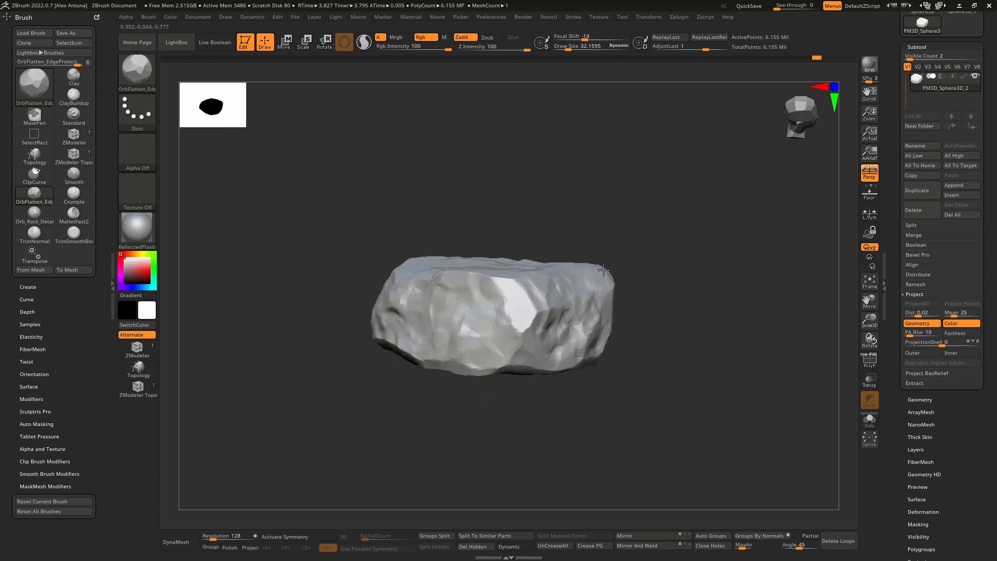
right_click_drag(604, 270, 604, 238)
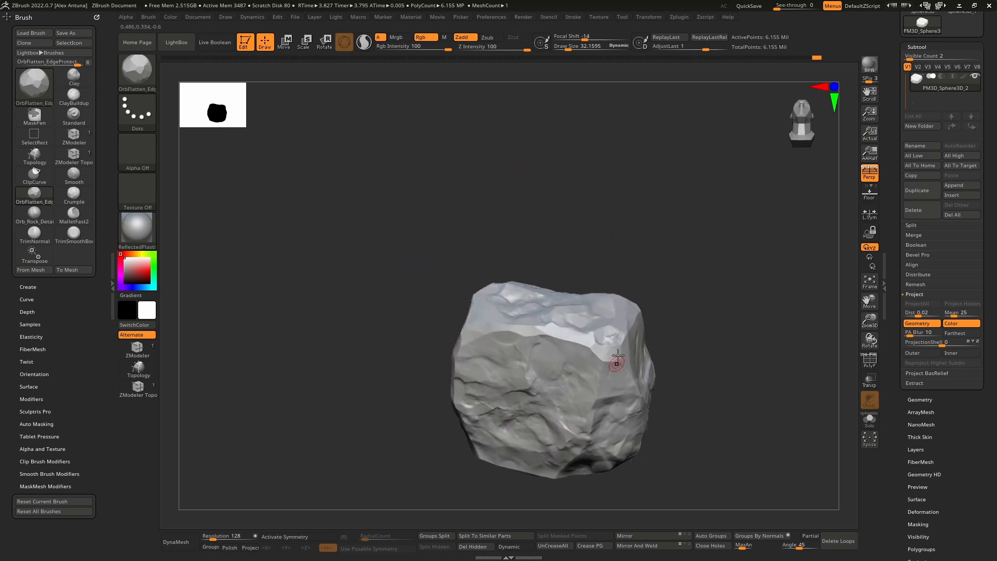
mouse_move(618, 356)
right_mouse_down()
mouse_move(632, 259)
mouse_move(646, 311)
mouse_move(613, 368)
right_mouse_up()
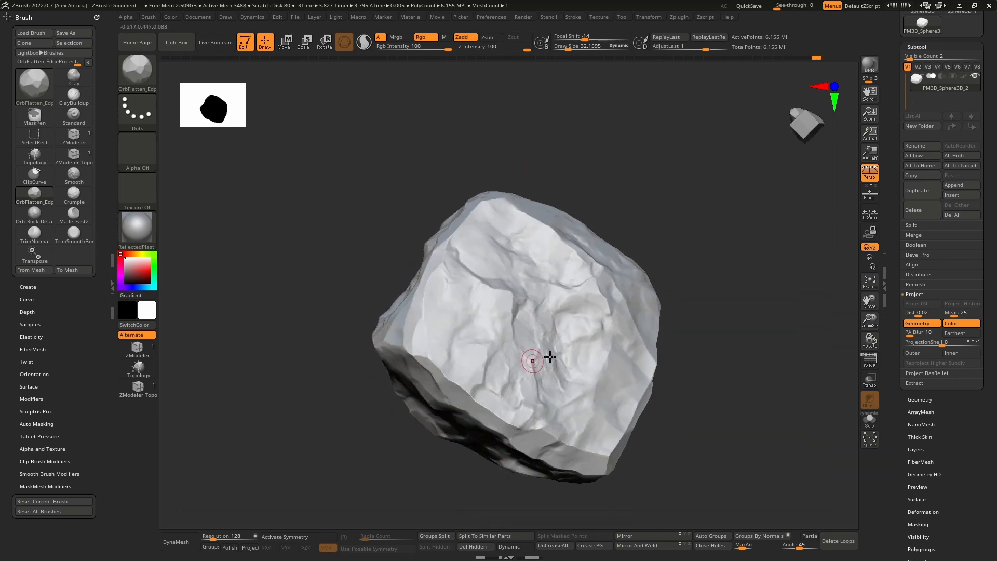
mouse_move(550, 357)
right_mouse_down()
mouse_move(559, 276)
mouse_move(579, 322)
mouse_move(564, 287)
mouse_move(598, 305)
mouse_move(605, 343)
right_mouse_up()
right_click_drag(570, 295, 570, 344, "ctrl")
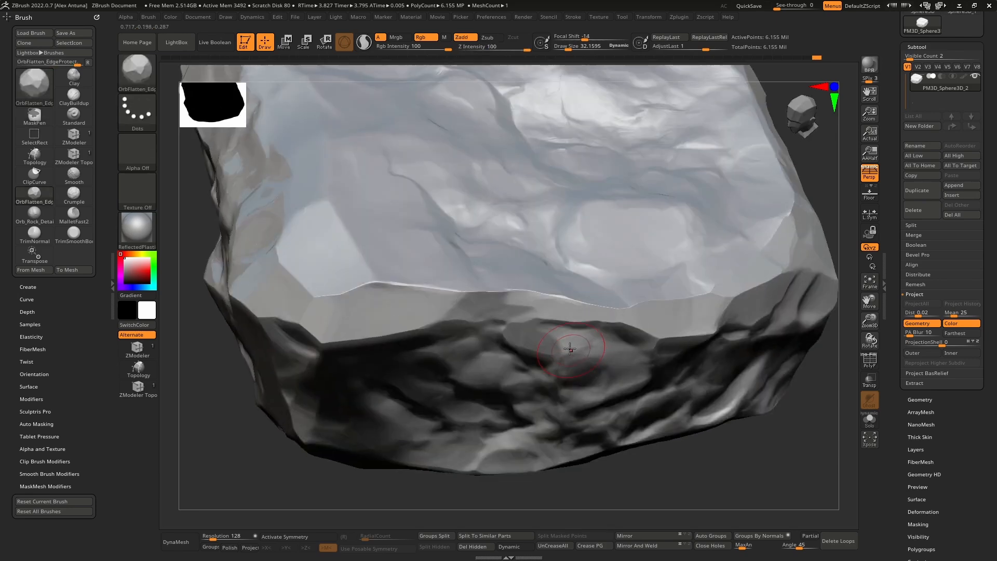
left_click_drag(563, 313, 577, 307)
right_click_drag(577, 307, 698, 277)
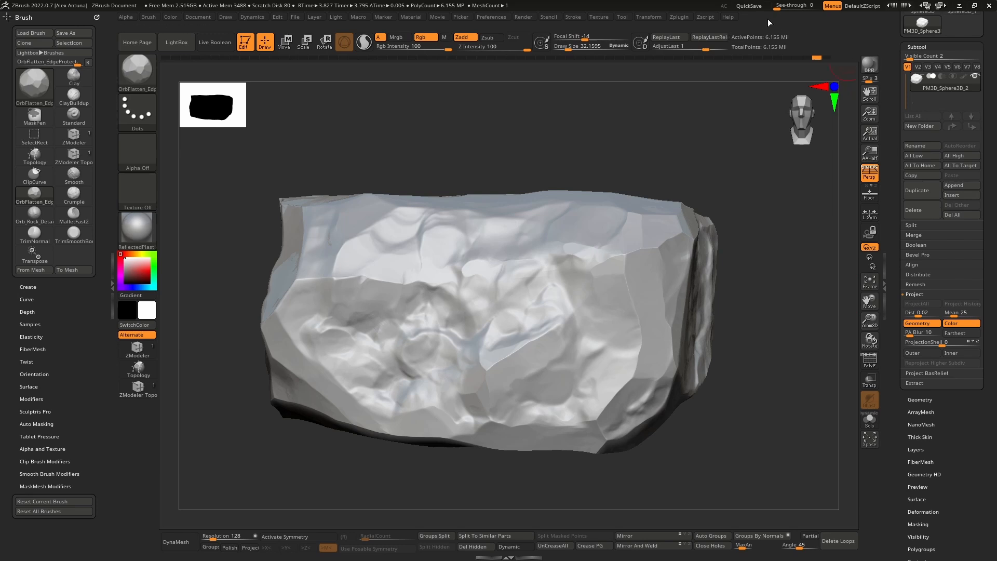
Step: Quick-save the project and duplicate the rock subtool
left_click(749, 6)
mouse_move(748, 287)
right_mouse_down("shift")
mouse_move(721, 286)
mouse_move(712, 249)
mouse_move(640, 251)
right_mouse_up("shift")
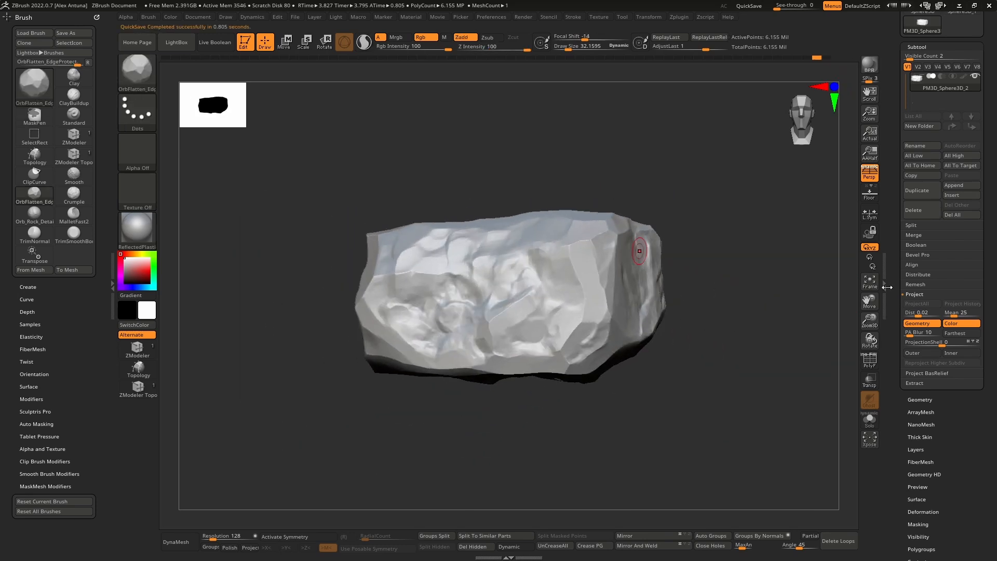
scroll(906, 251, "up", 5)
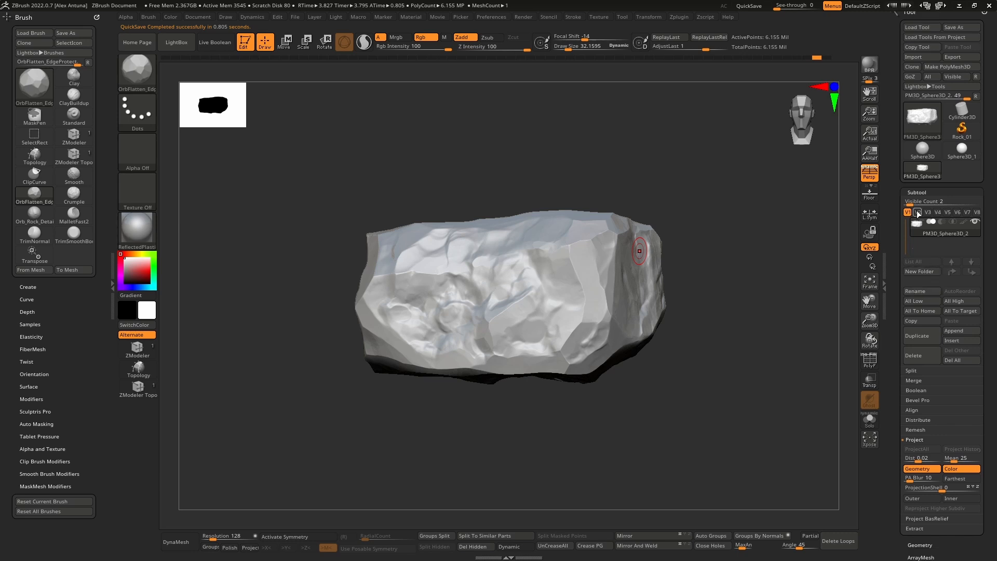
left_click(919, 338)
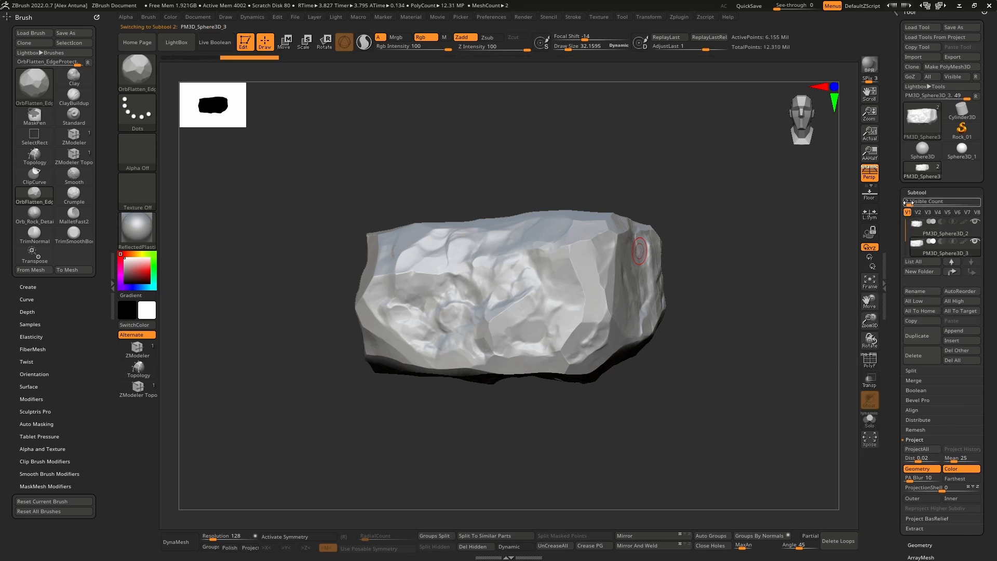
Step: Set the subtool list's Visible Count to 5 and rename the duplicated rock subtool as Low
left_click_drag(908, 202, 919, 202)
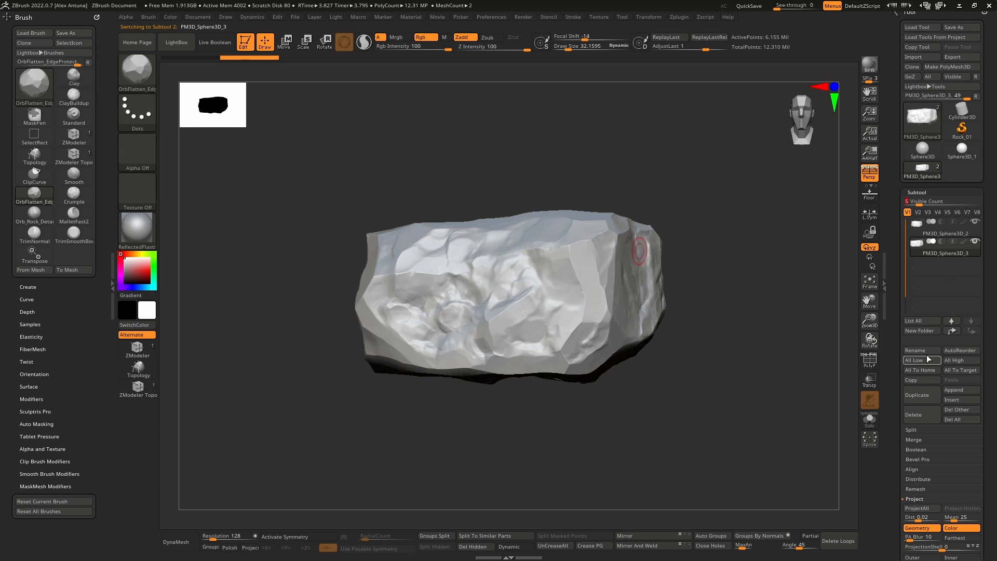
left_click(927, 351)
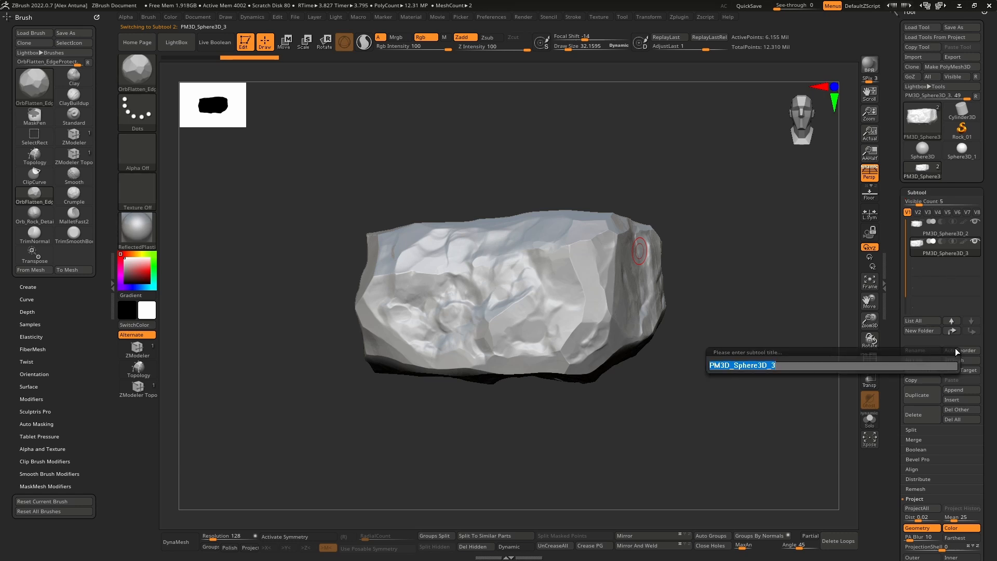
type("Low")
key("Return")
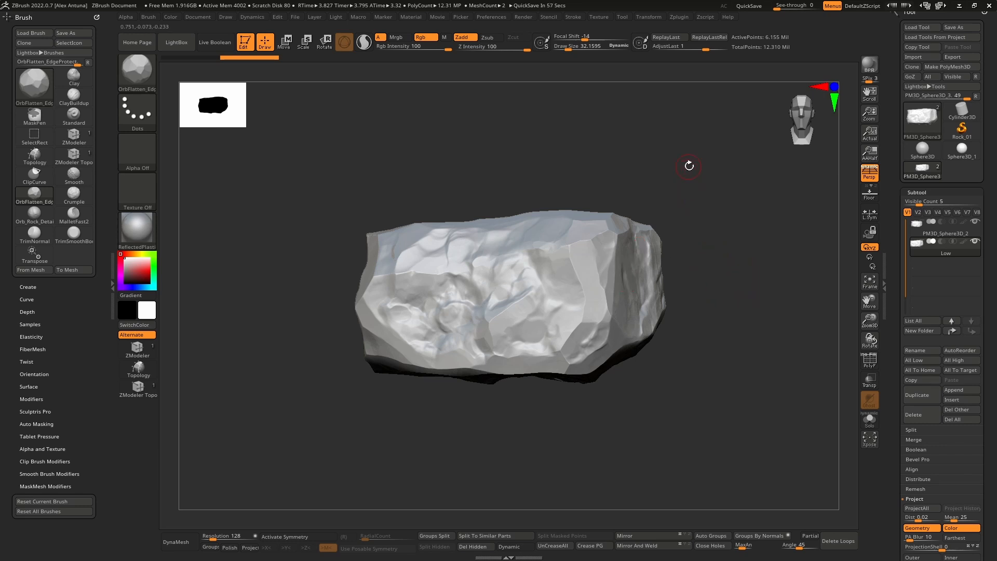
Step: Open the ZRemesher settings for the Low rock subtool and isolate that subtool with Solo mode
left_click_drag(689, 166, 754, 299)
mouse_move(893, 314)
left_mouse_down()
mouse_move(894, 297)
mouse_move(883, 328)
left_mouse_up()
left_click(939, 449)
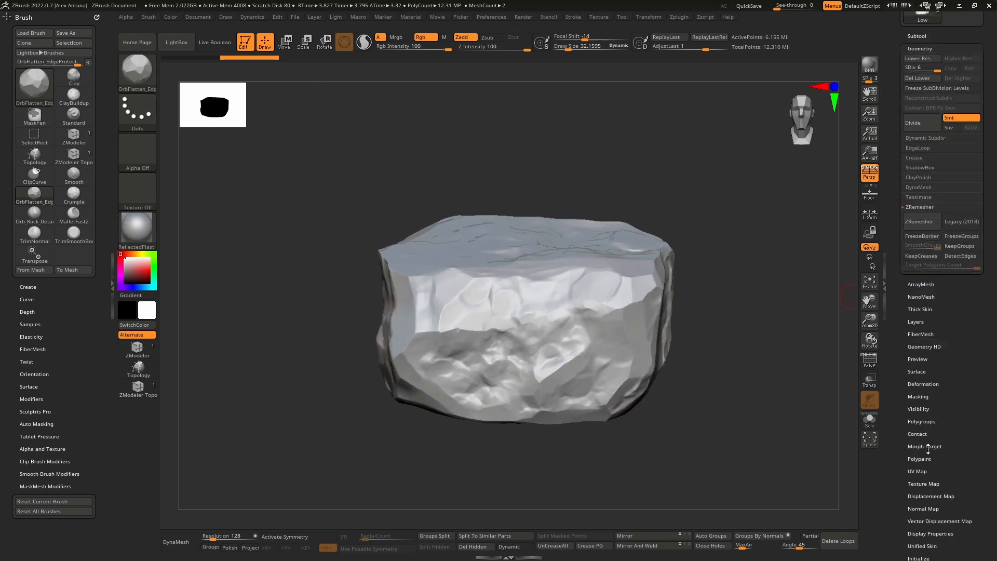
left_click(913, 276)
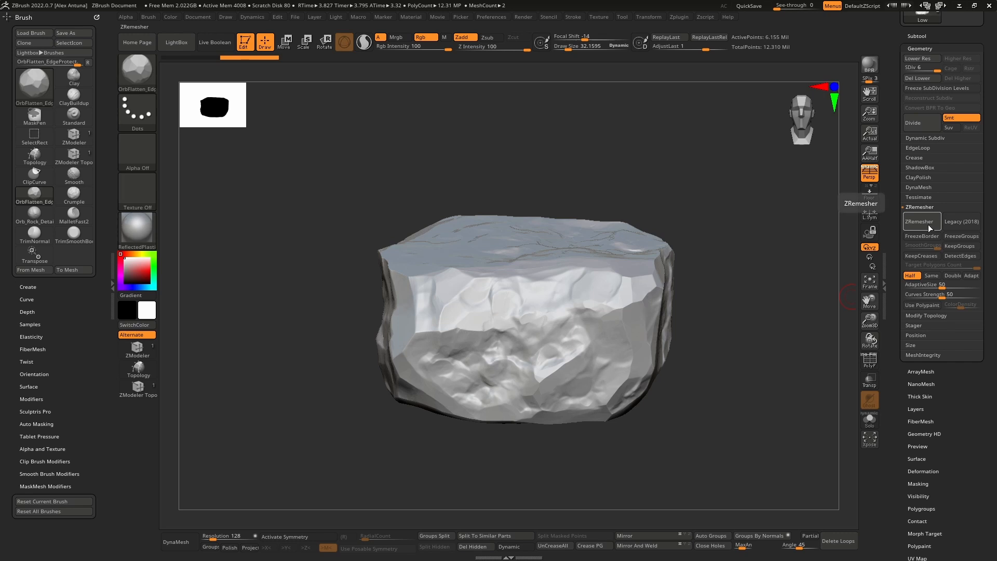
left_click_drag(899, 225, 898, 239)
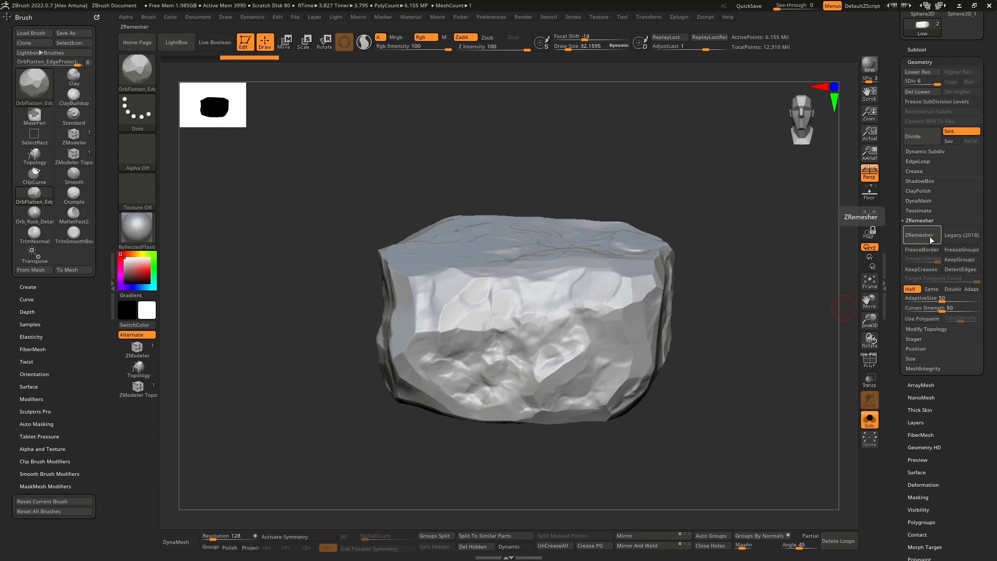
Step: Dock the Zplugin palette above the Brush palette, collapse the Brush palette and open the Decimation Master settings
left_click(677, 17)
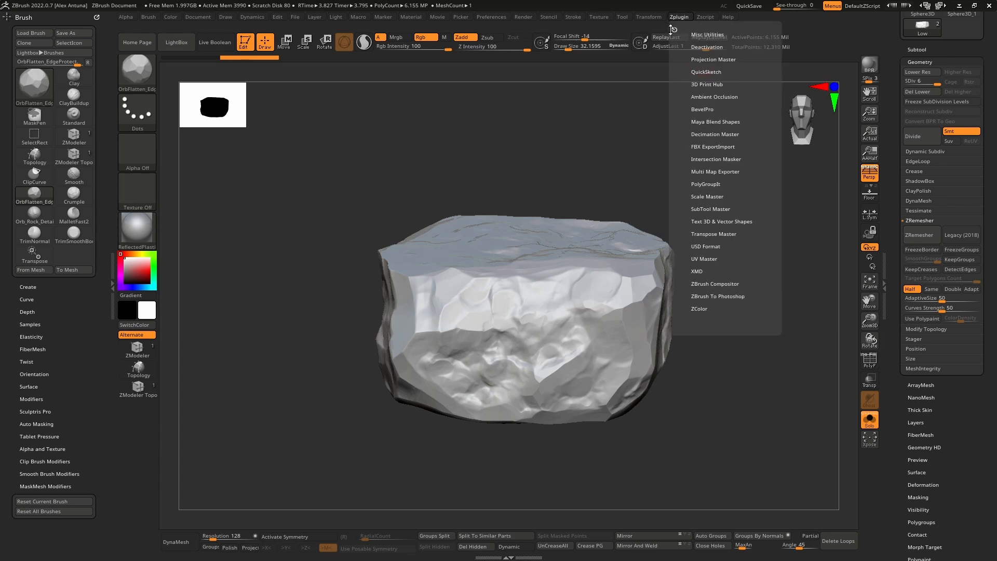
mouse_move(676, 30)
left_mouse_down()
mouse_move(311, 39)
mouse_move(52, 24)
left_mouse_up()
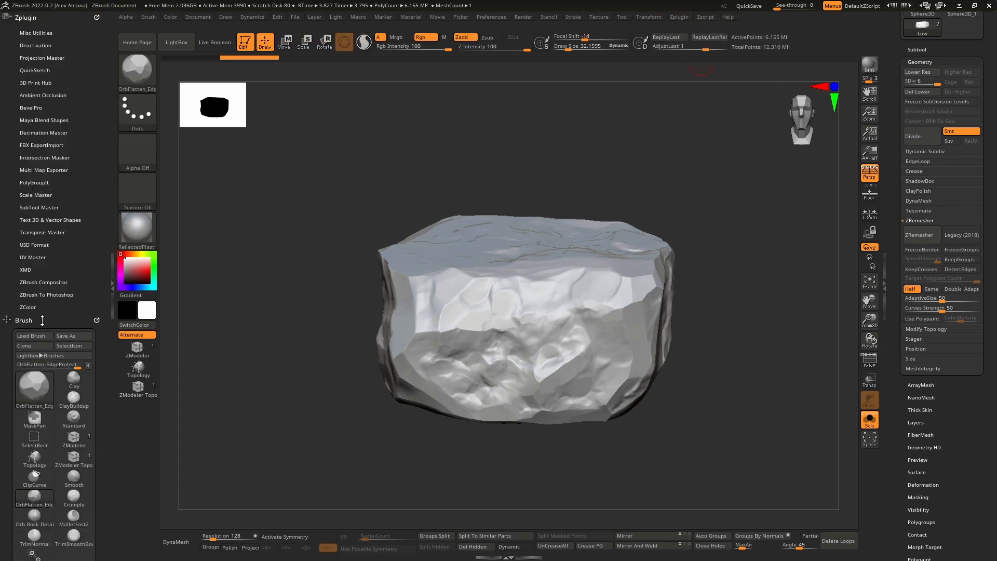
left_click(42, 320)
left_click_drag(13, 110, 20, 202)
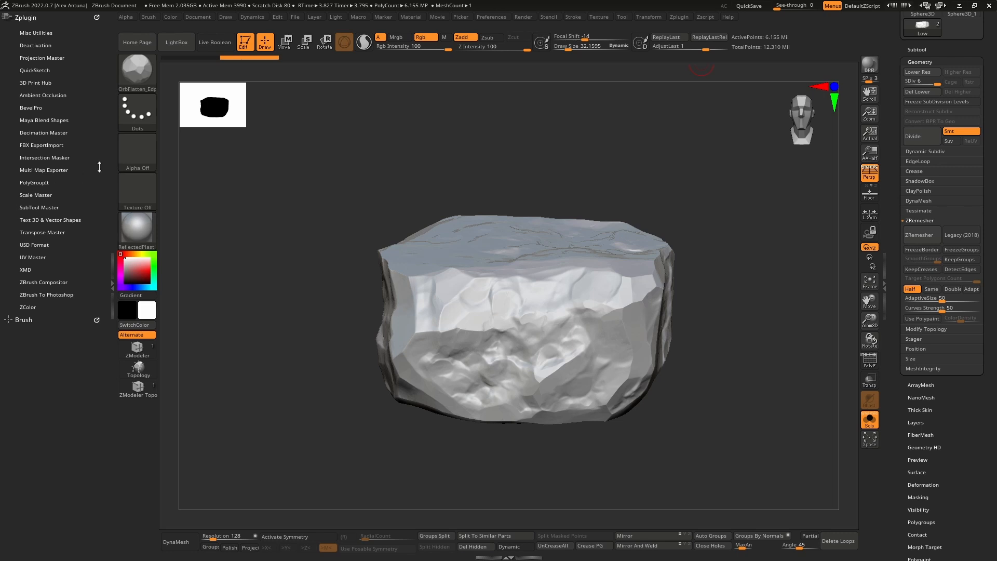
left_click(49, 132)
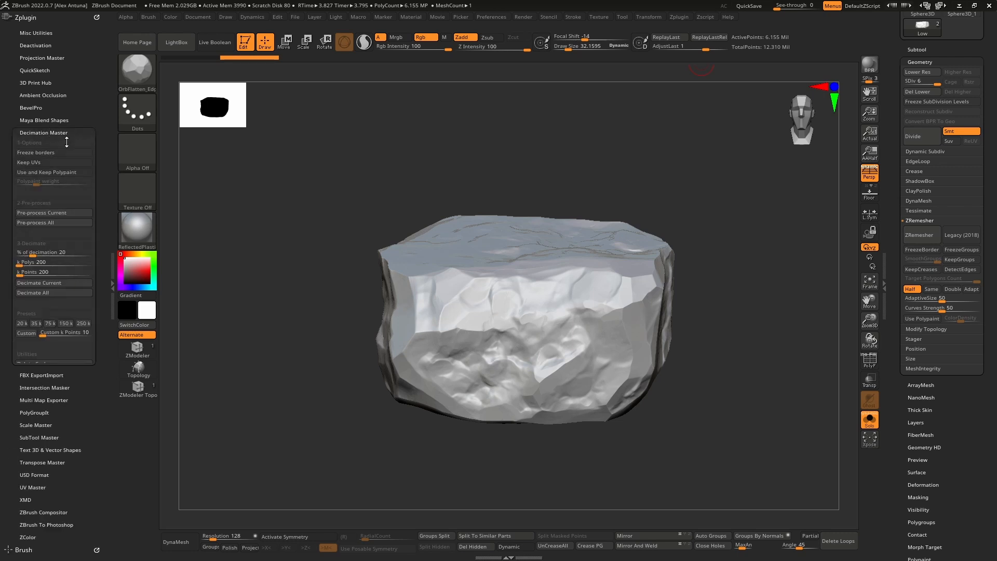
Step: Examine the Low rock's mesh density with the polyframe displayed
left_click(870, 360)
left_click_drag(784, 309, 763, 332)
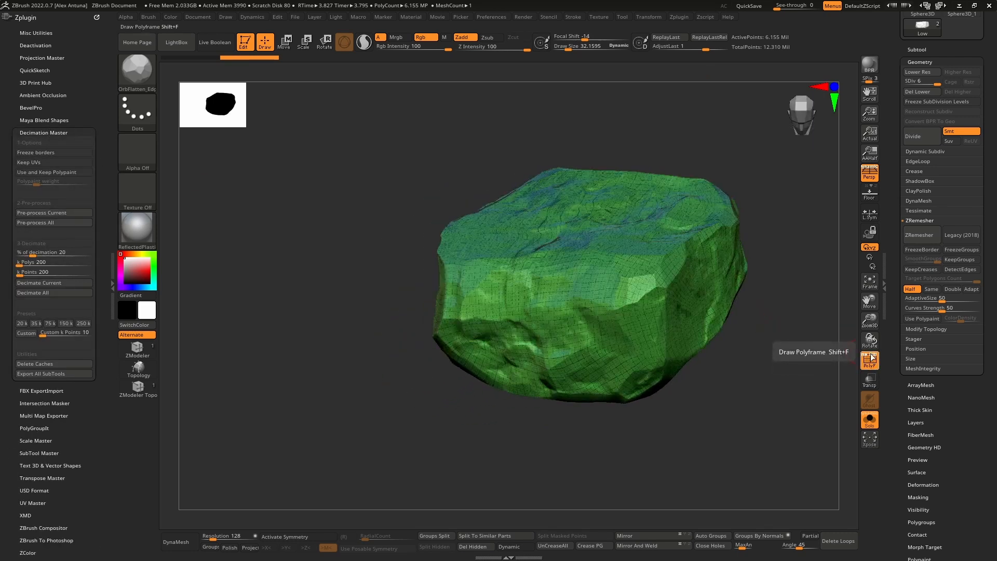
left_click(872, 358)
left_click(871, 358)
left_click(867, 358)
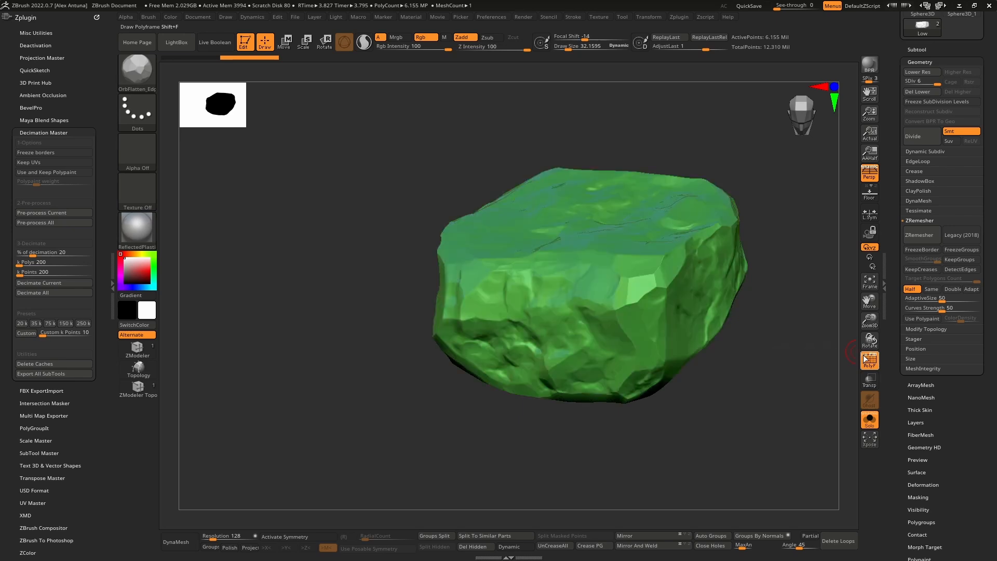
left_click(867, 358)
left_click_drag(800, 363, 413, 254)
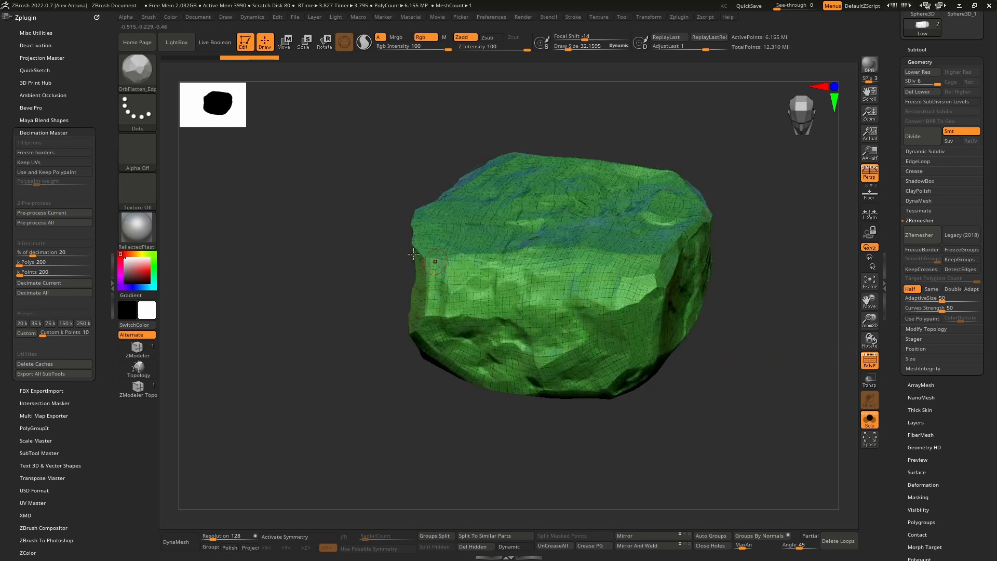
Step: Pre-process the Low rock in Decimation Master and decimate it at 20%
left_click(45, 212)
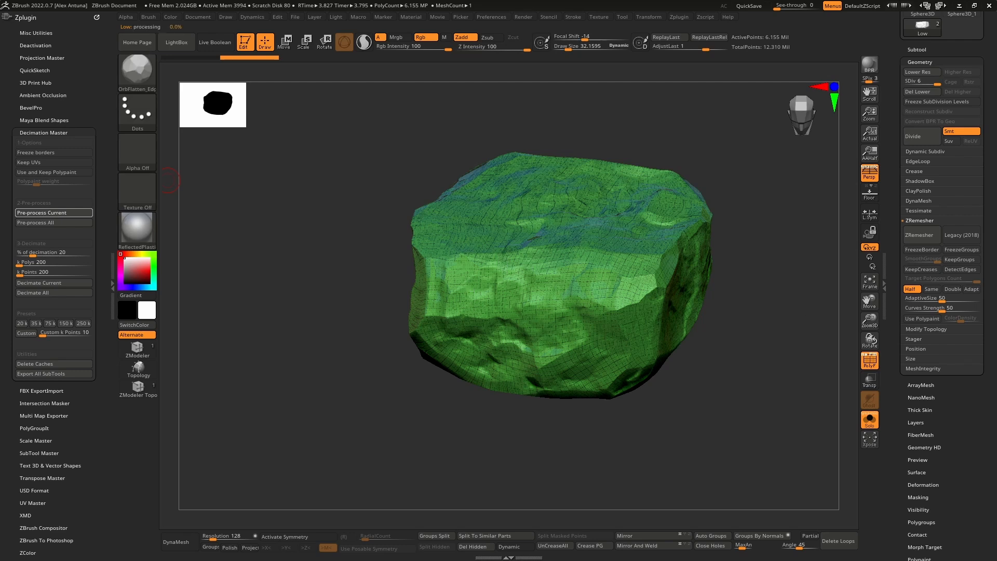
left_click_drag(437, 154, 367, 172)
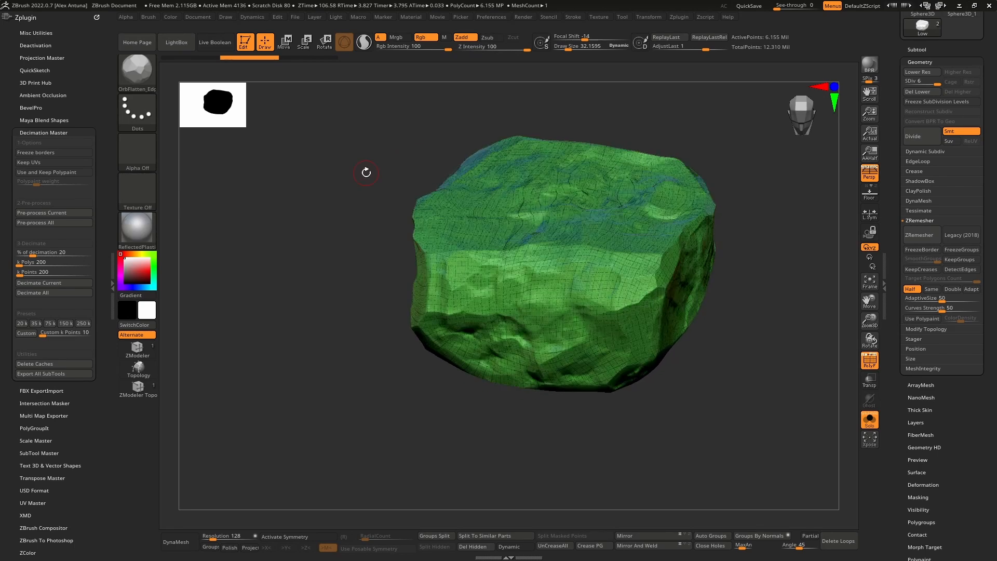
left_click(56, 283)
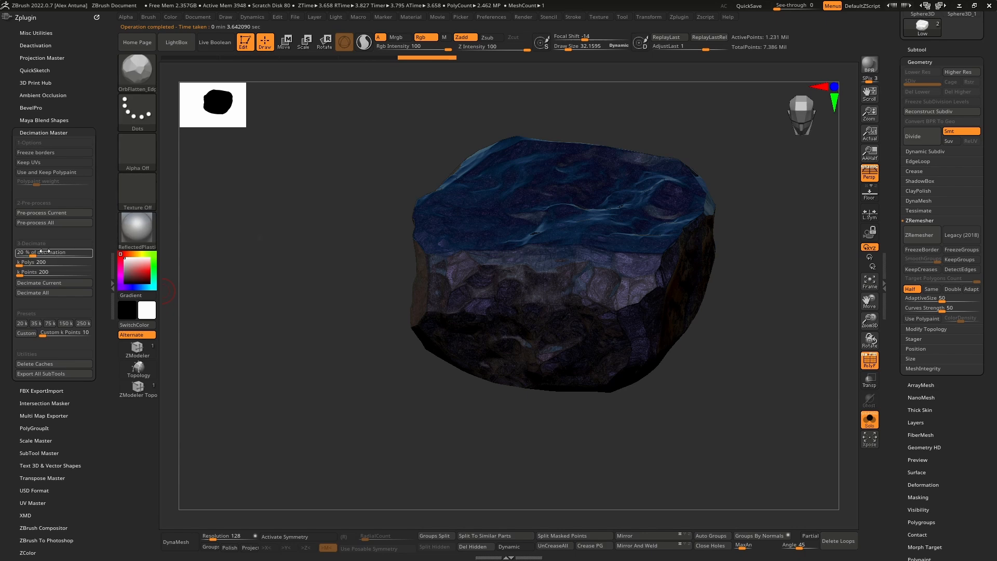
Step: Decimate the Low rock at 1%, then lower the decimation to 0.5% and apply it
left_click(58, 282)
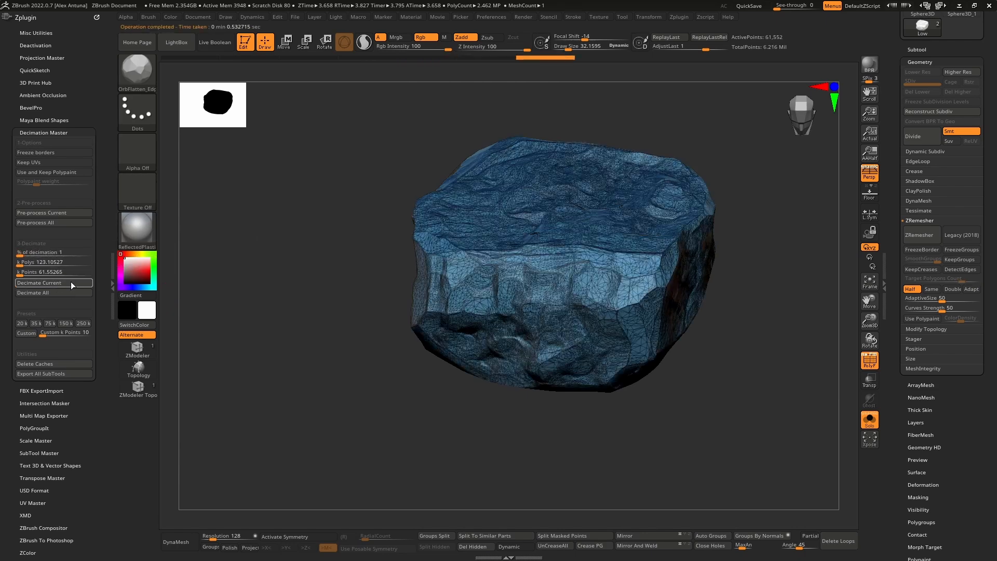
left_click_drag(301, 278, 178, 288)
left_click_drag(66, 255, 61, 255)
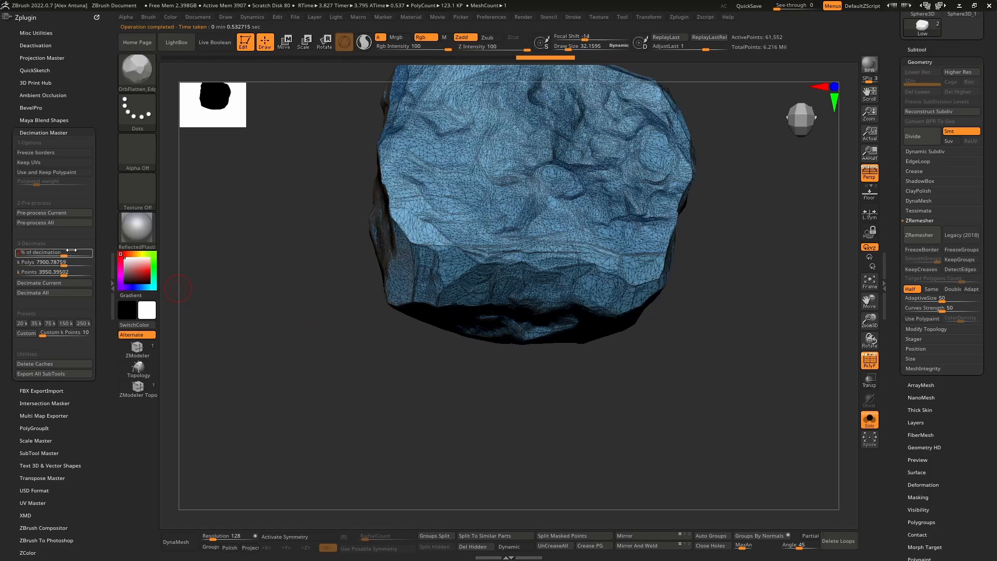
left_click(58, 283)
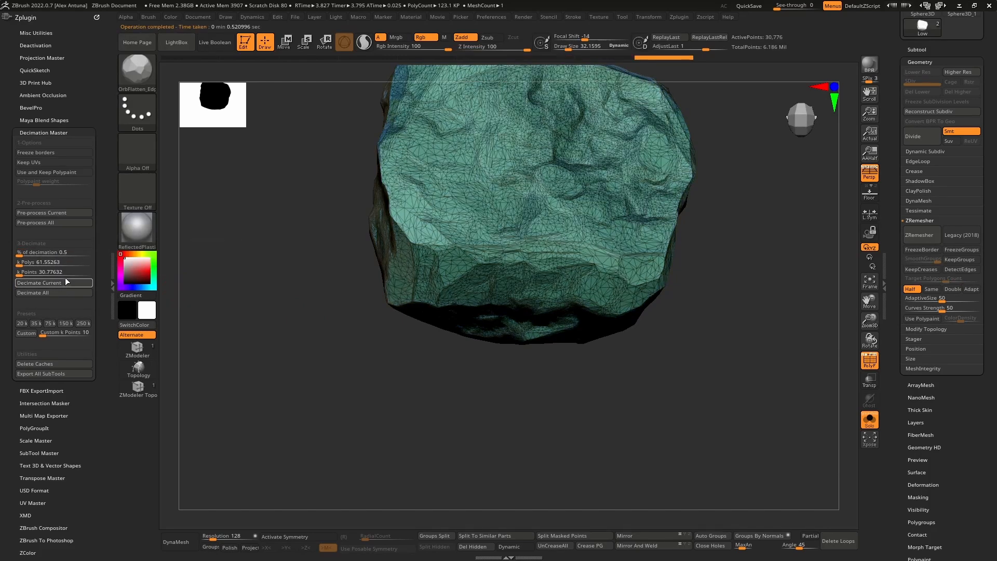
Step: Set the decimation percentage to 0.1 and decimate the Low rock
left_click(63, 253)
type("0.1")
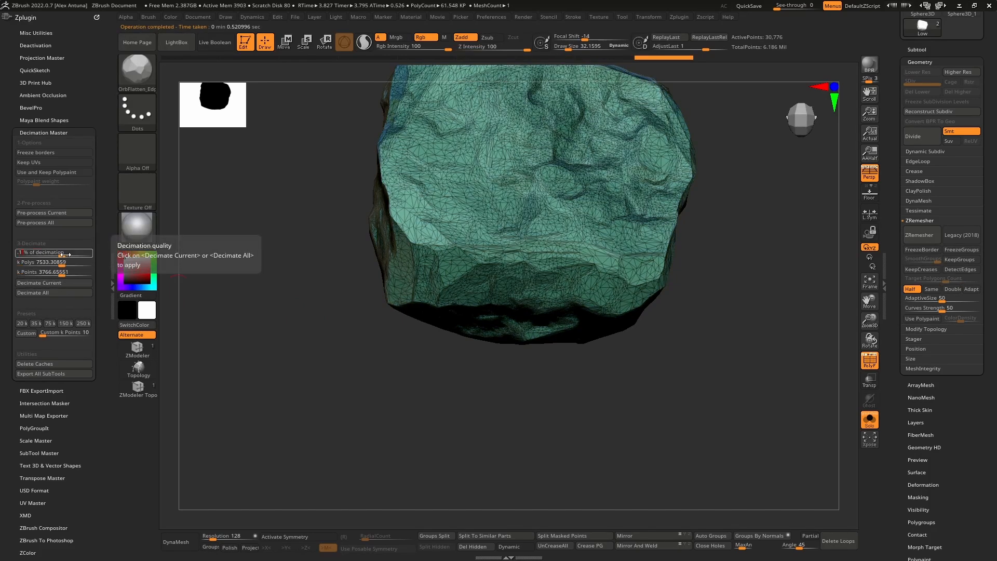
key("Return")
left_click(90, 283)
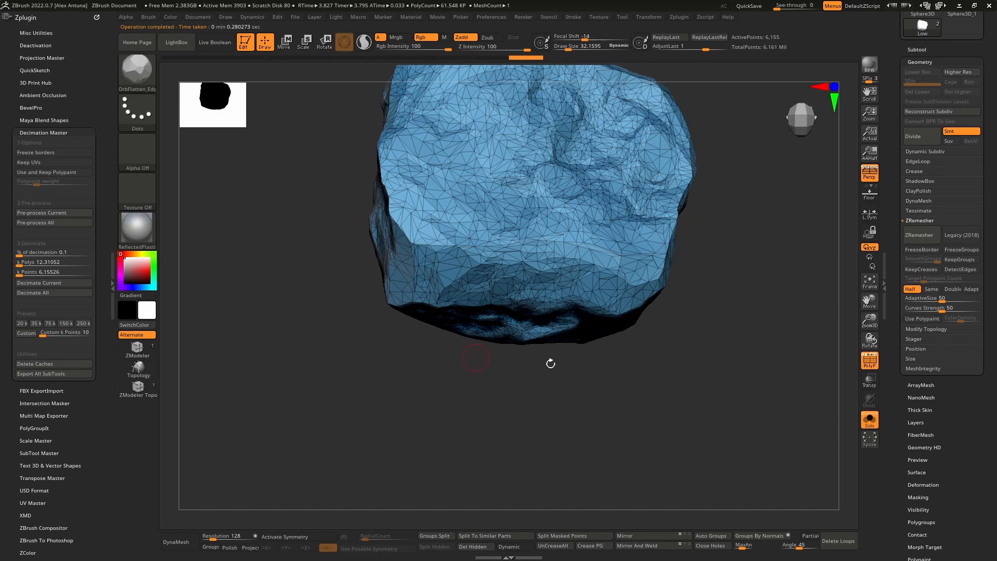
Step: Try decimating the Low rock at 0.005% after checking its triangulated mesh from several sides
left_click_drag(551, 364, 678, 302)
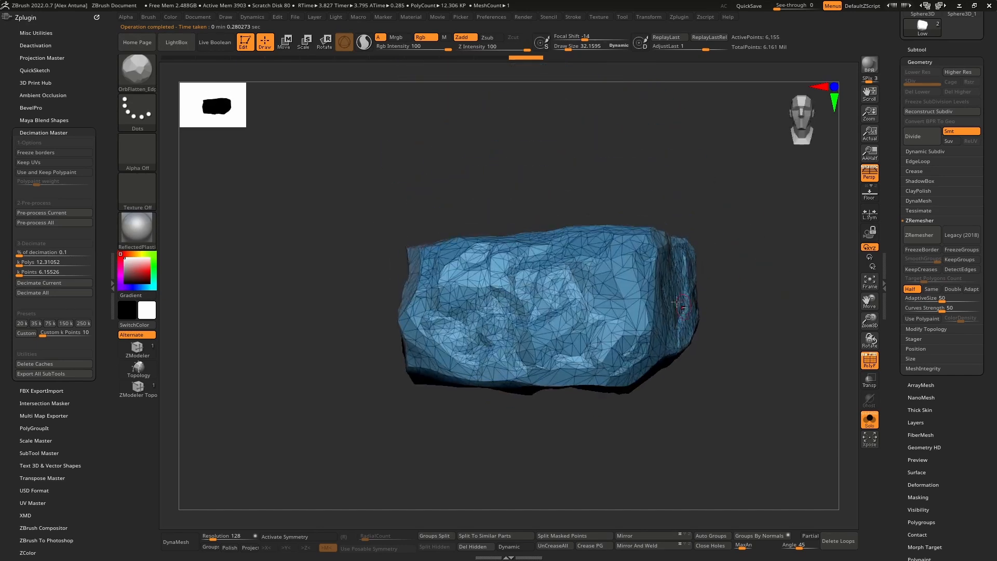
right_click_drag(678, 301, 644, 333, "ctrl")
right_click_drag(644, 332, 688, 288, "alt")
right_click_drag(499, 254, 596, 284)
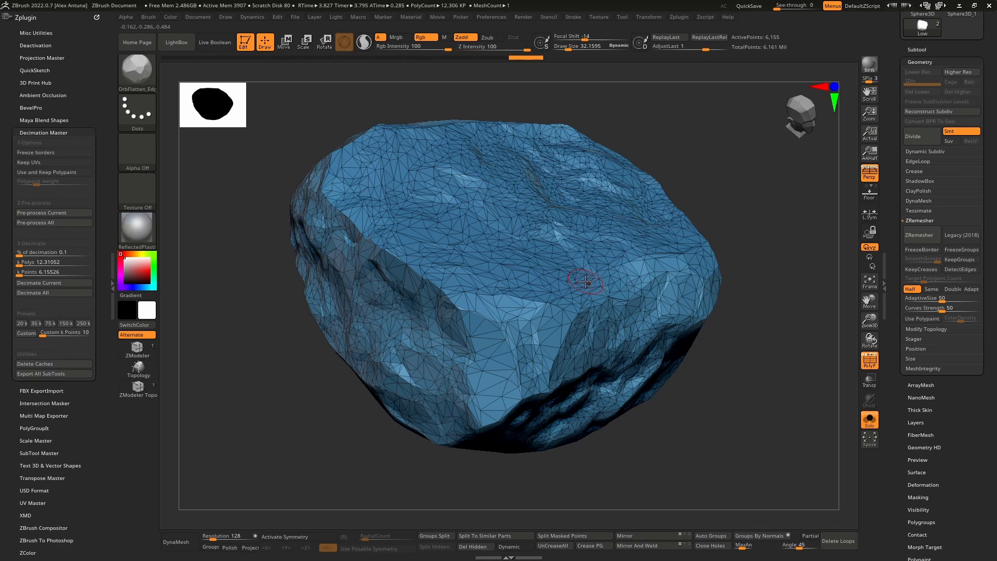
right_click_drag(588, 280, 608, 282)
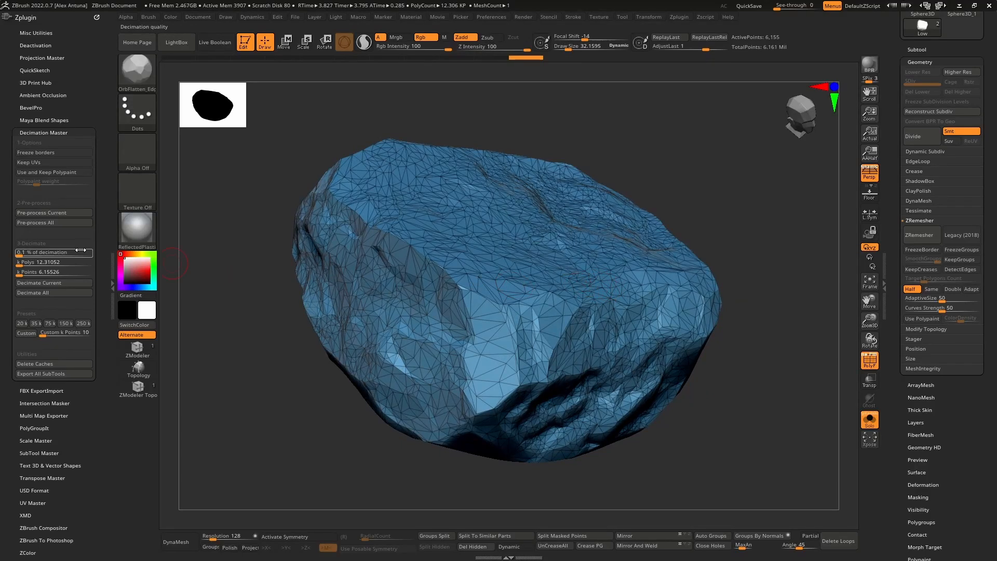
left_click(63, 253)
type("0.005")
key("Return")
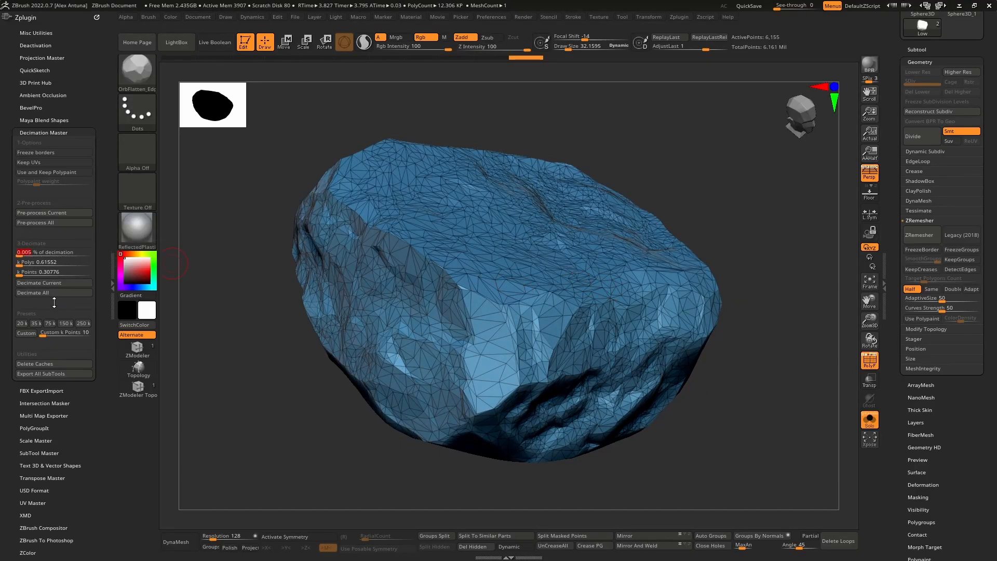
left_click(58, 282)
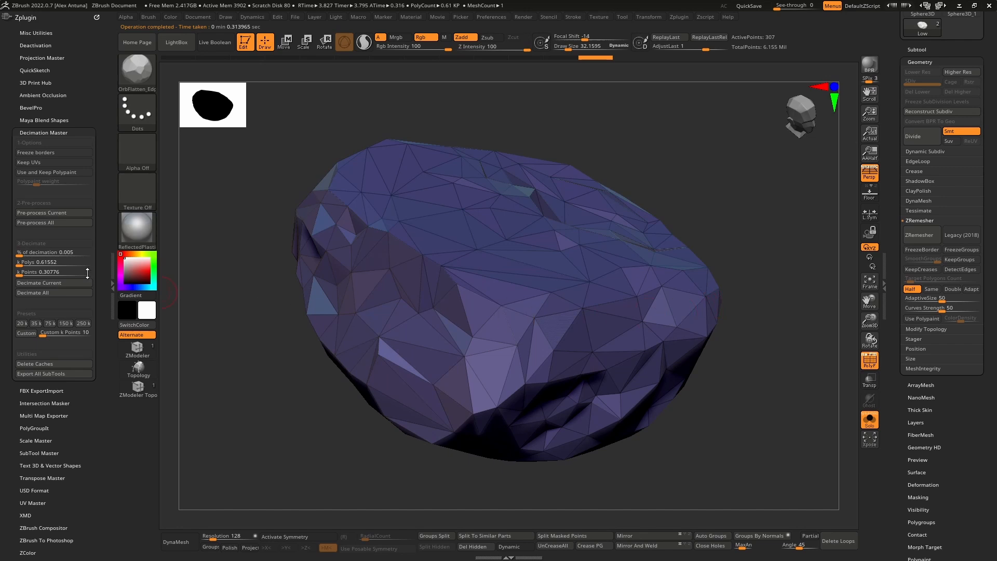
Step: Try decimating the Low rock at 0.025% and turn off its polyframe to judge the shape
left_click(60, 253)
type(".025")
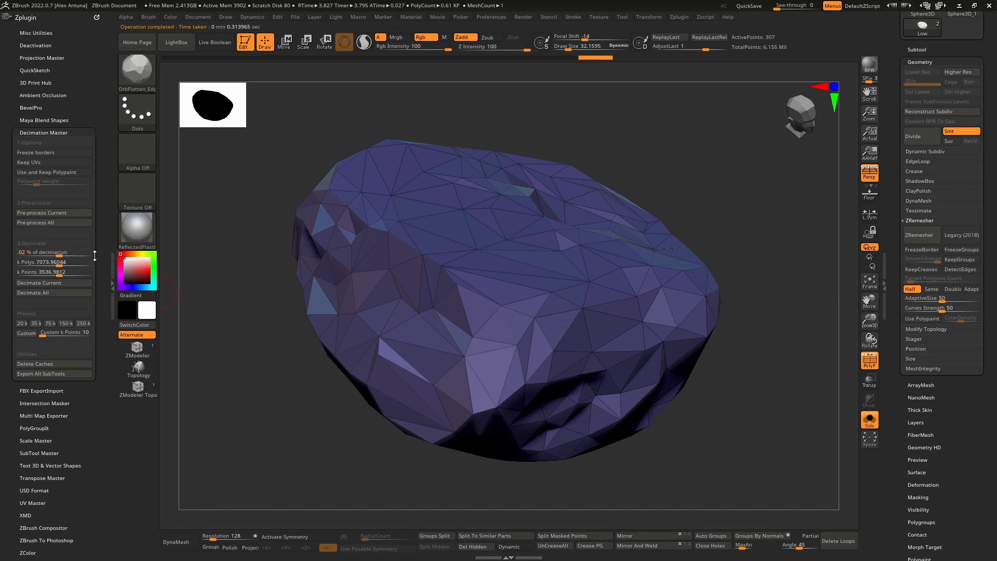
key("Return")
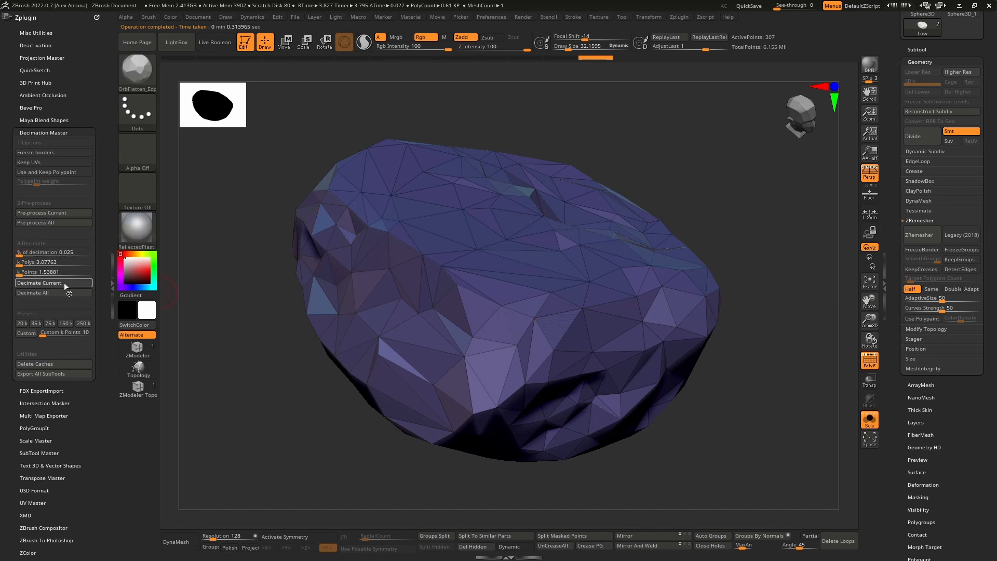
left_click(65, 284)
left_click(871, 364)
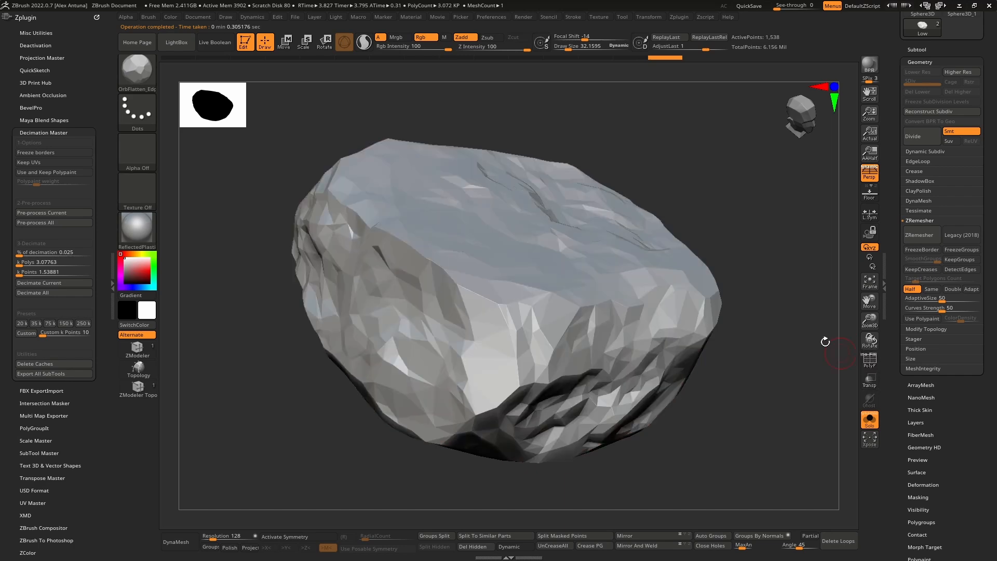
Step: Return the decimation percentage to 0.1, decimate the Low rock and briefly check its polyframe
left_click_drag(825, 341, 766, 323)
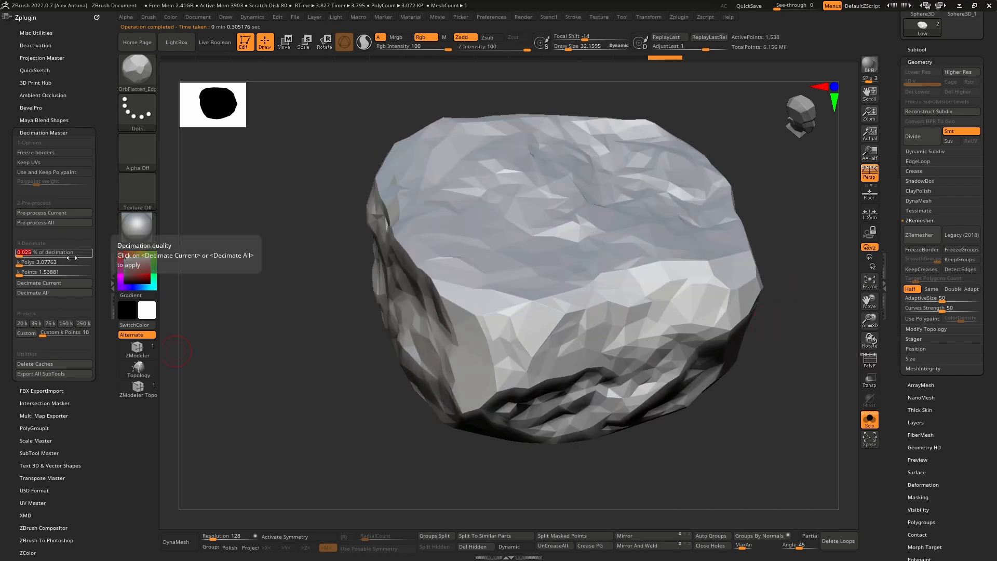
left_click(68, 282)
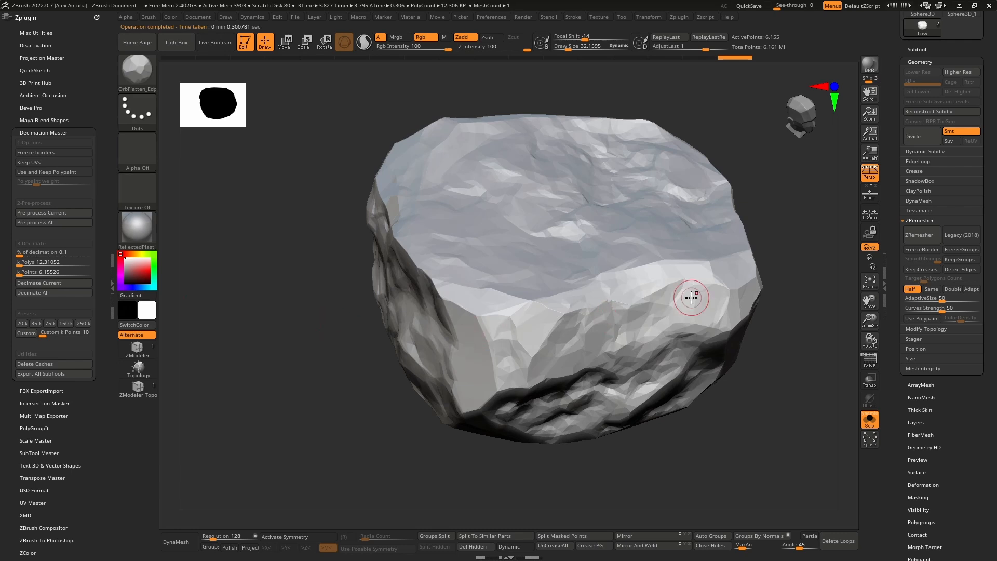
left_click(869, 362)
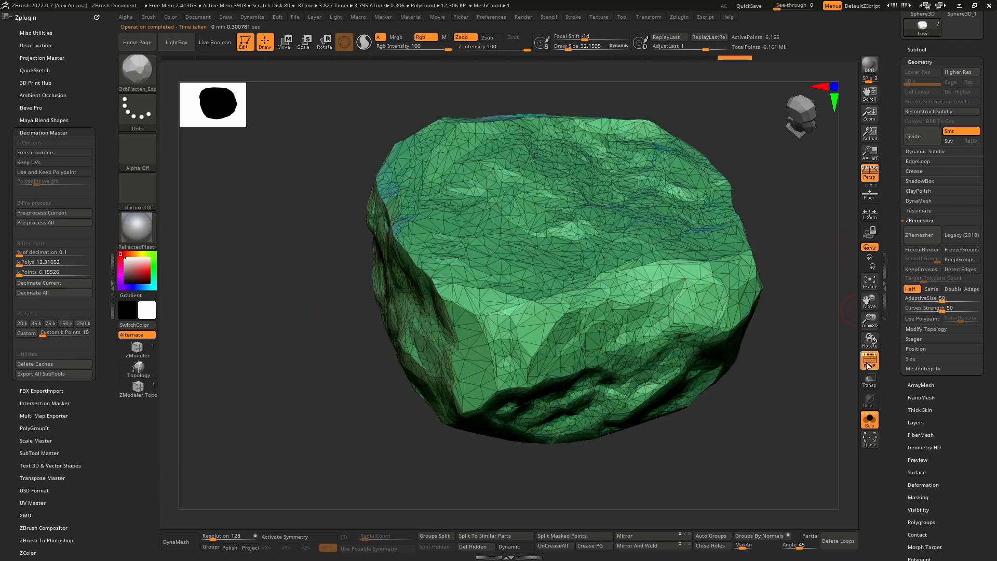
left_click(867, 364)
Step: Compare the decimated Low rock with the original high-poly rock by switching between the two subtools
key("Up")
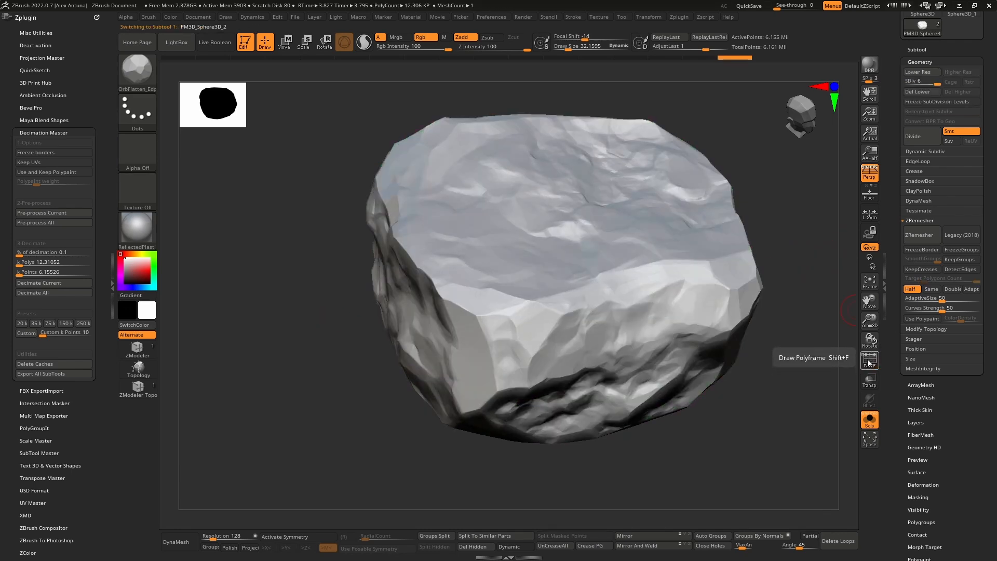
key("Down")
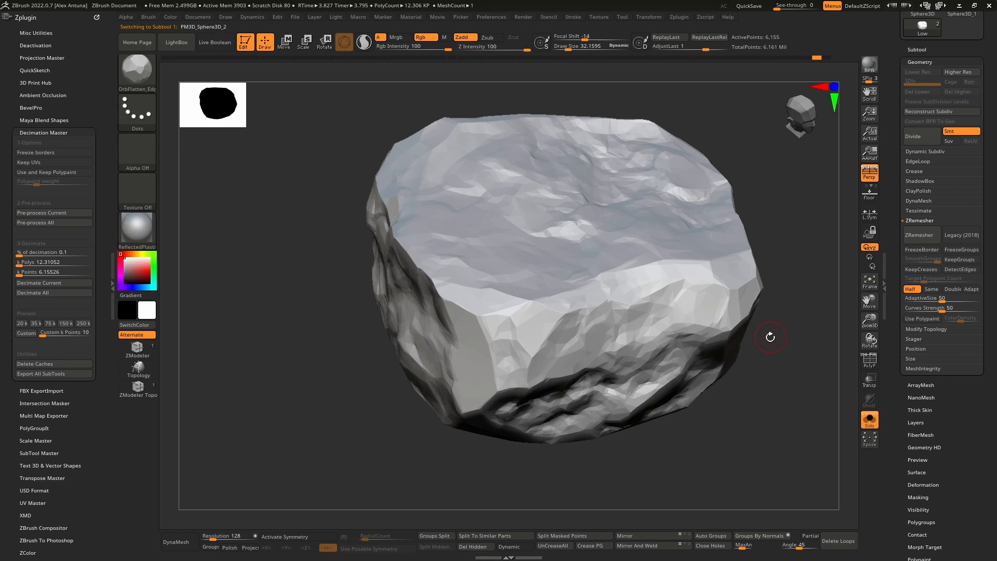
key("Down")
key("Up")
key("Down")
Step: Turn off Solo mode, hide the Low subtool and make the original PM3D_Sphere3D_2 rock the active subtool
right_click_drag(616, 312, 630, 290)
left_click_drag(895, 205, 900, 255)
left_click(919, 197)
left_click(922, 207)
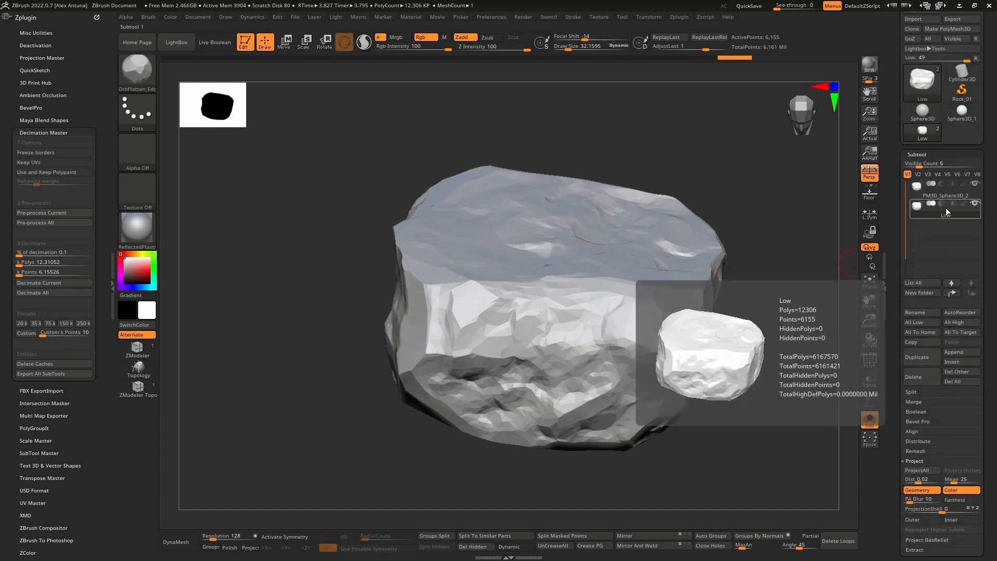
right_click_drag(762, 188, 741, 233)
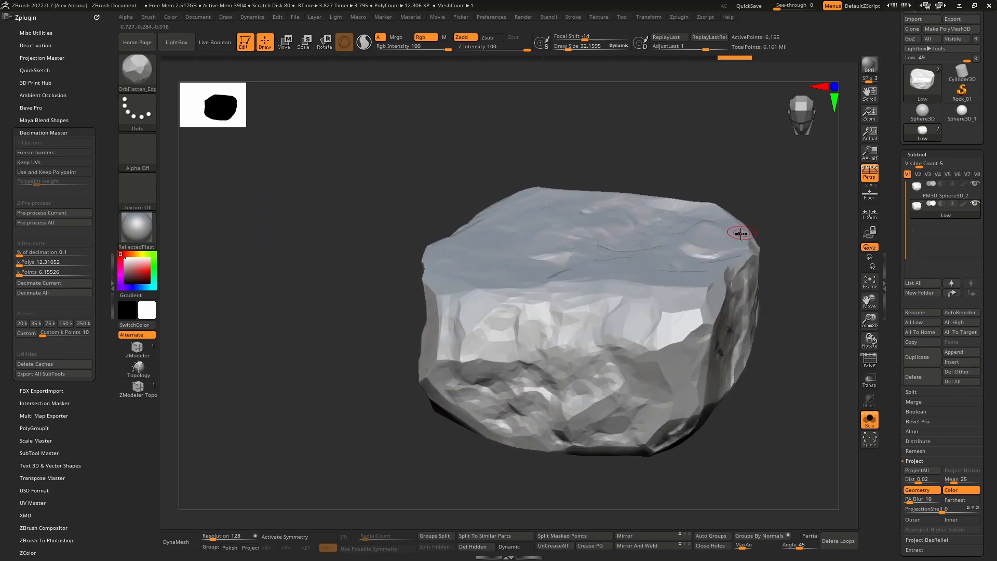
left_click(871, 423)
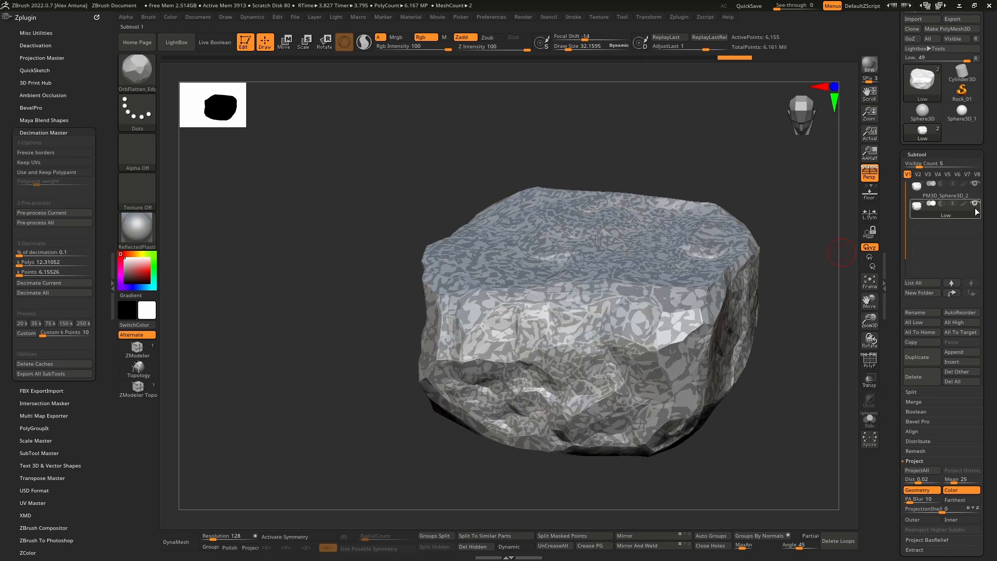
left_click(957, 194)
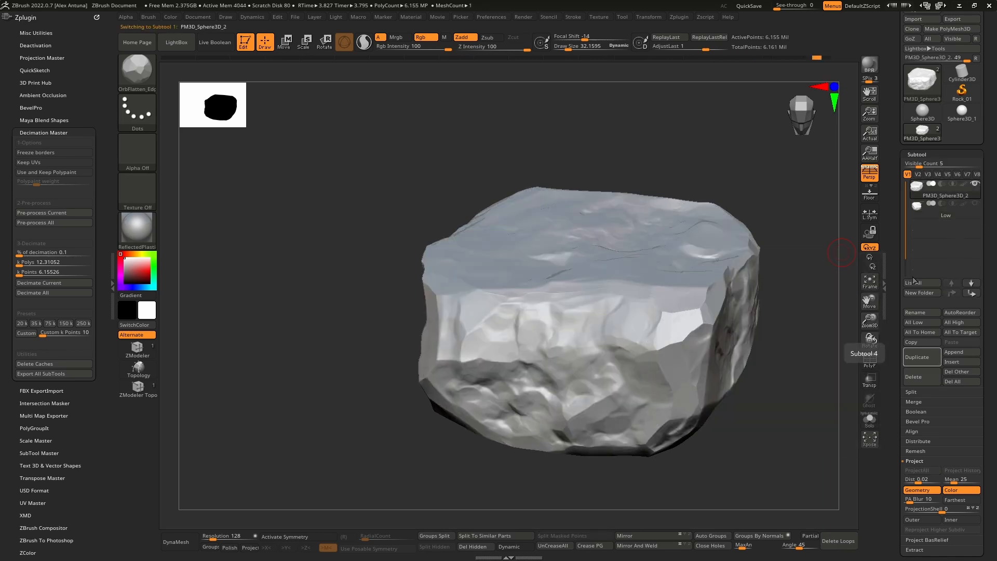
Step: Check the original high-poly rock from several sides and touch up its edges with the OrbFlatten_Edge brush
right_click_drag(662, 239, 582, 257)
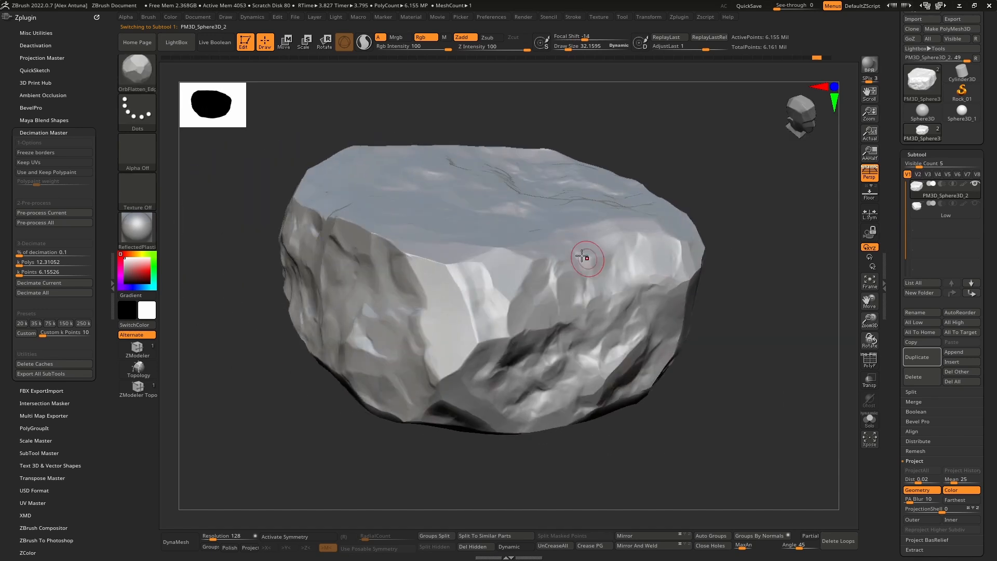
right_click_drag(417, 267, 450, 276)
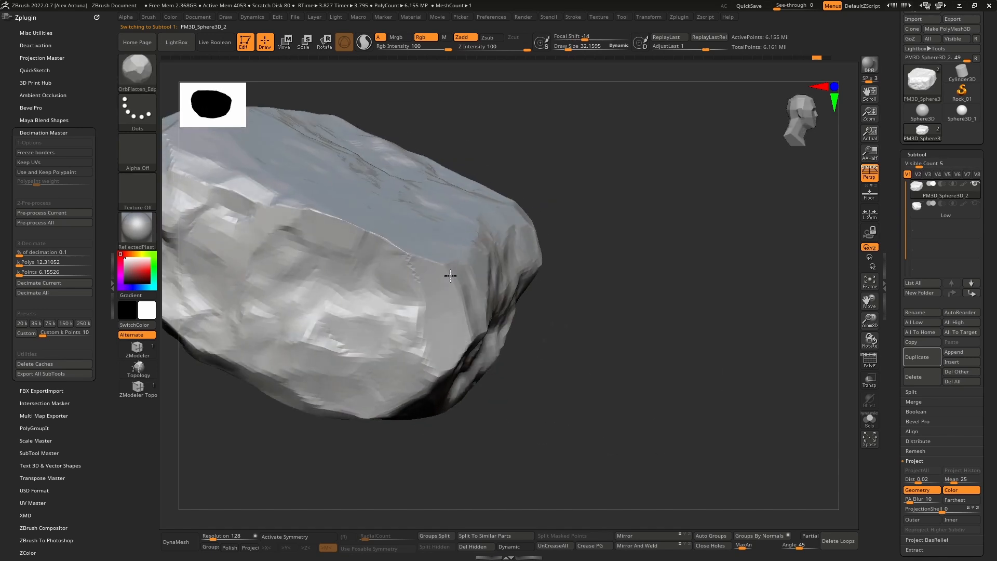
right_click_drag(305, 313, 592, 326)
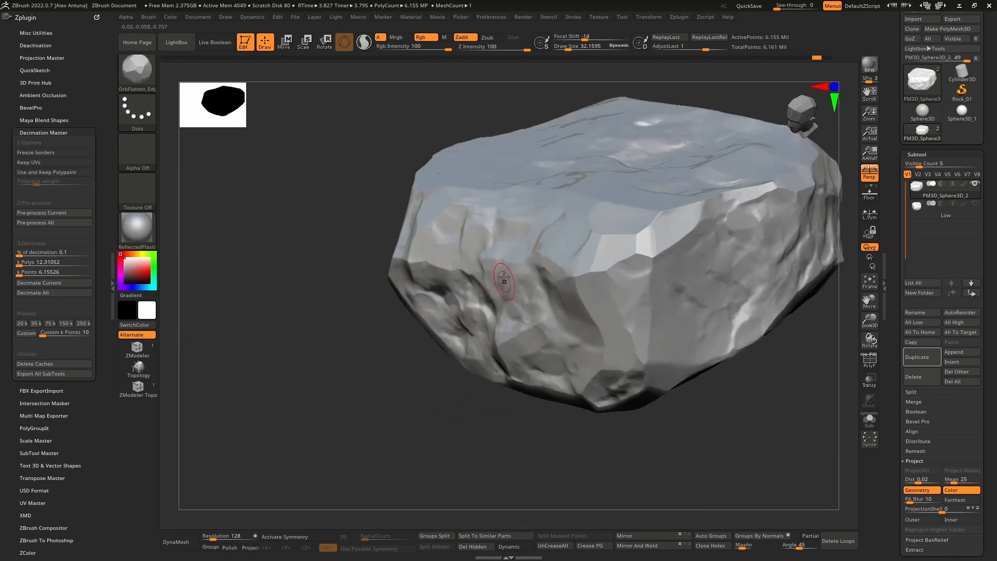
right_click_drag(506, 281, 521, 293)
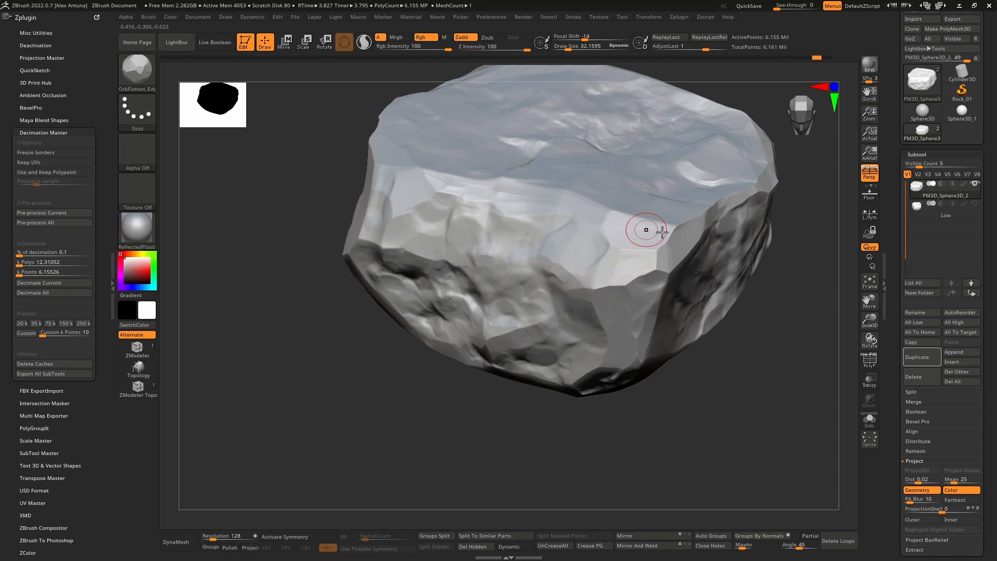
right_click_drag(645, 229, 735, 207)
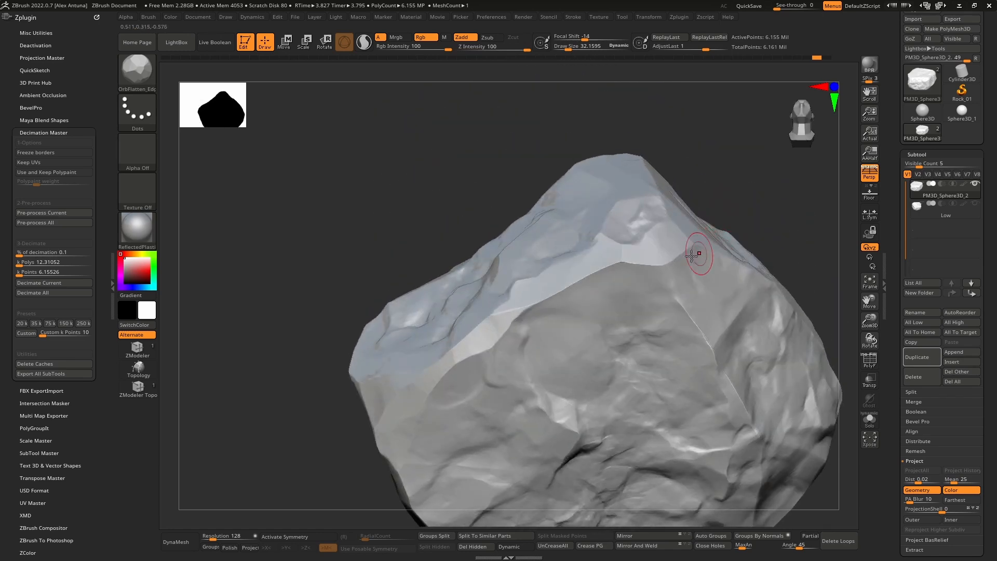
right_click_drag(606, 283, 675, 275)
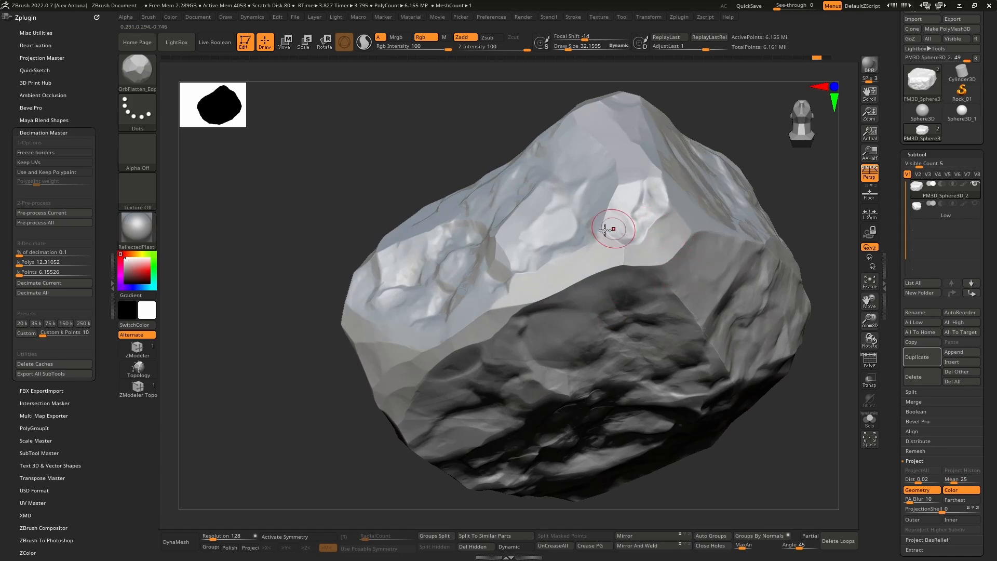
right_click_drag(502, 294, 594, 325)
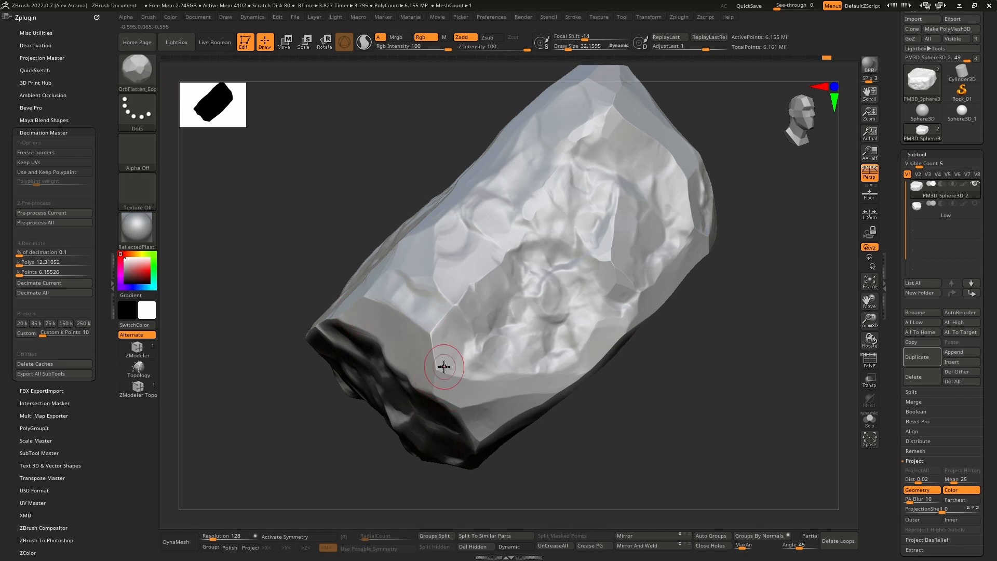
right_click_drag(465, 292, 483, 236)
Step: Delete the decimated Low subtool and confirm its removal
left_click(960, 217)
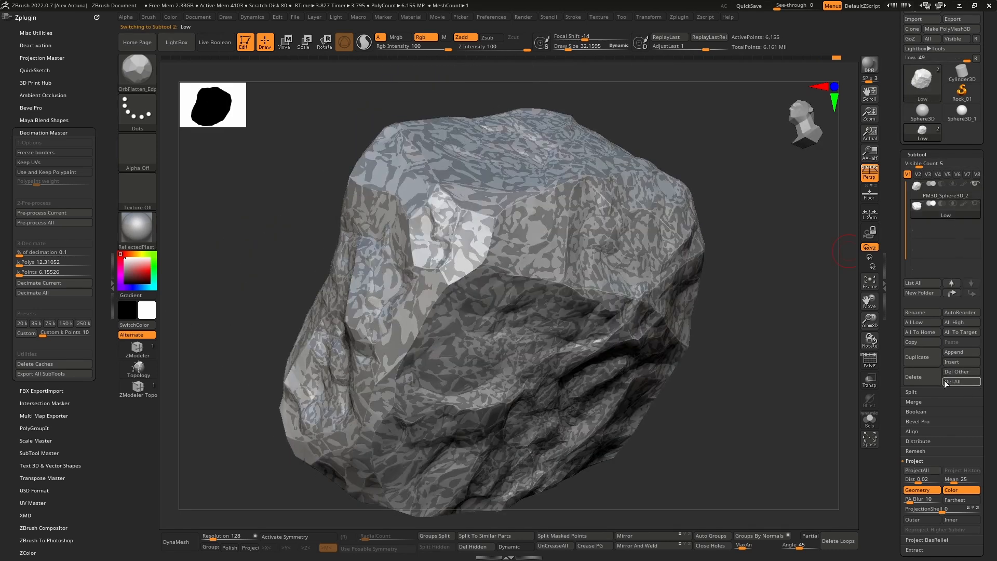
left_click(919, 377)
left_click(830, 404)
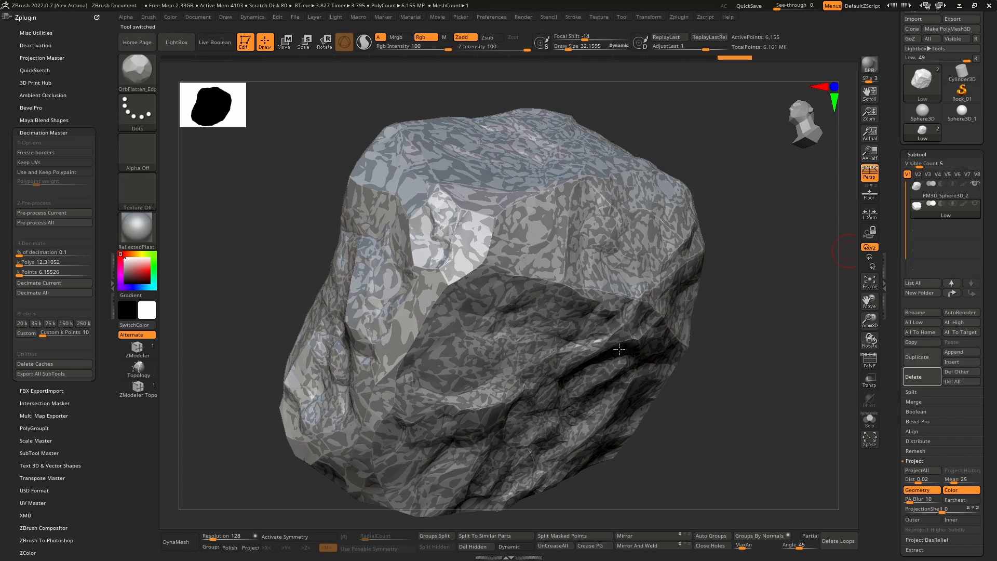
Step: Examine the remaining rock's broad faces and refine the facets at its narrow end with the OrbFlatten_Edge brush
right_click_drag(744, 267, 590, 282)
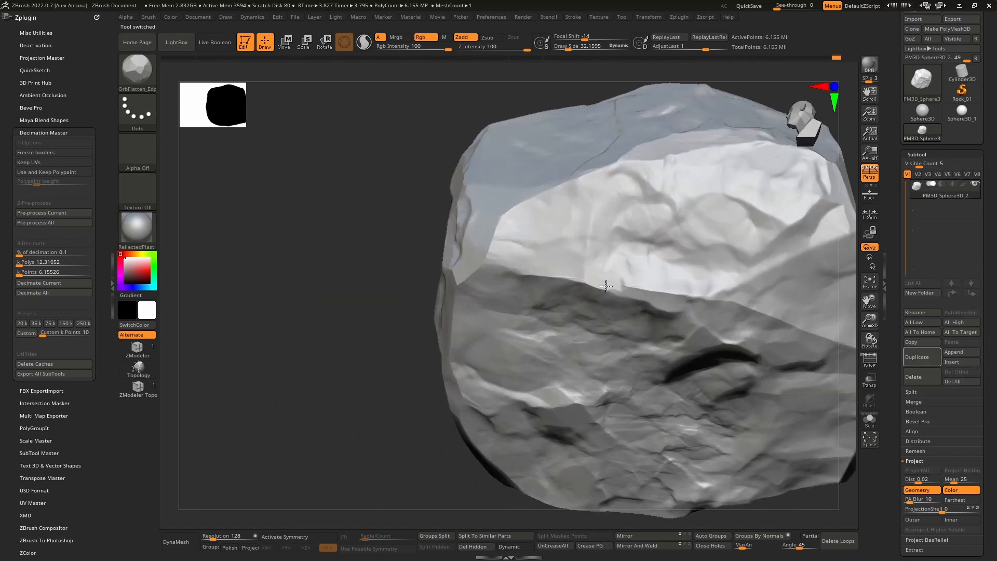
right_click_drag(714, 307, 583, 253)
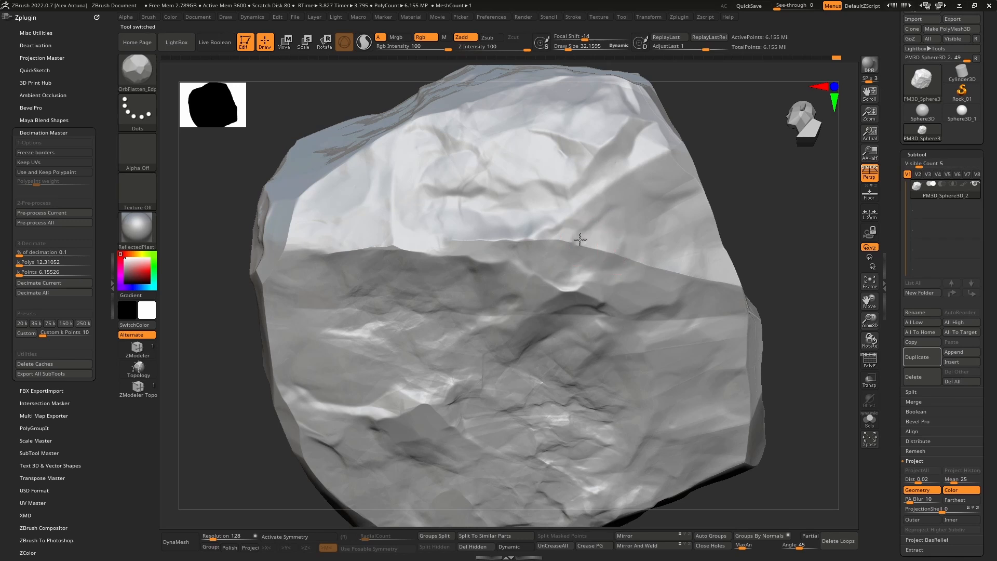
right_click_drag(678, 263, 668, 289)
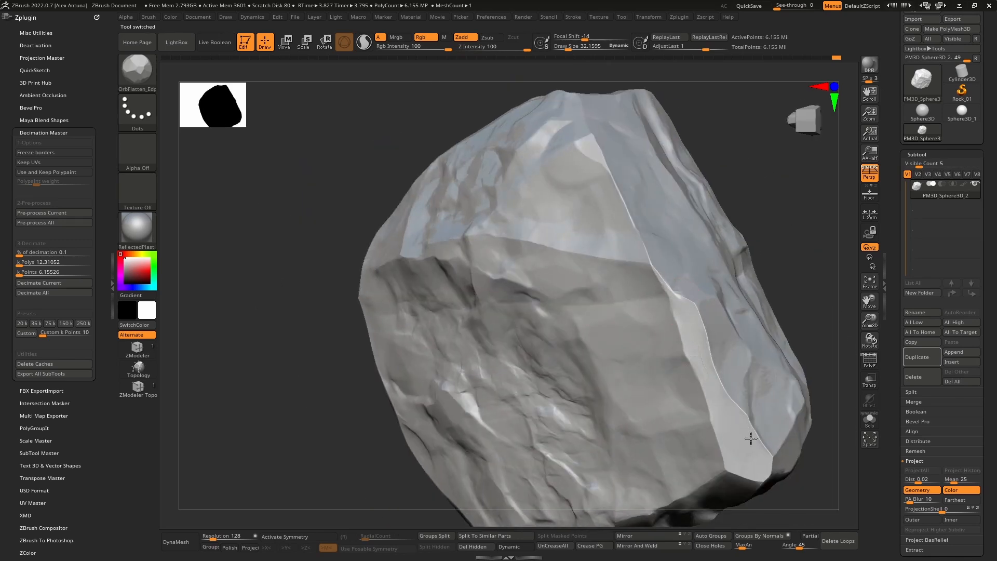
right_click_drag(703, 359, 570, 296)
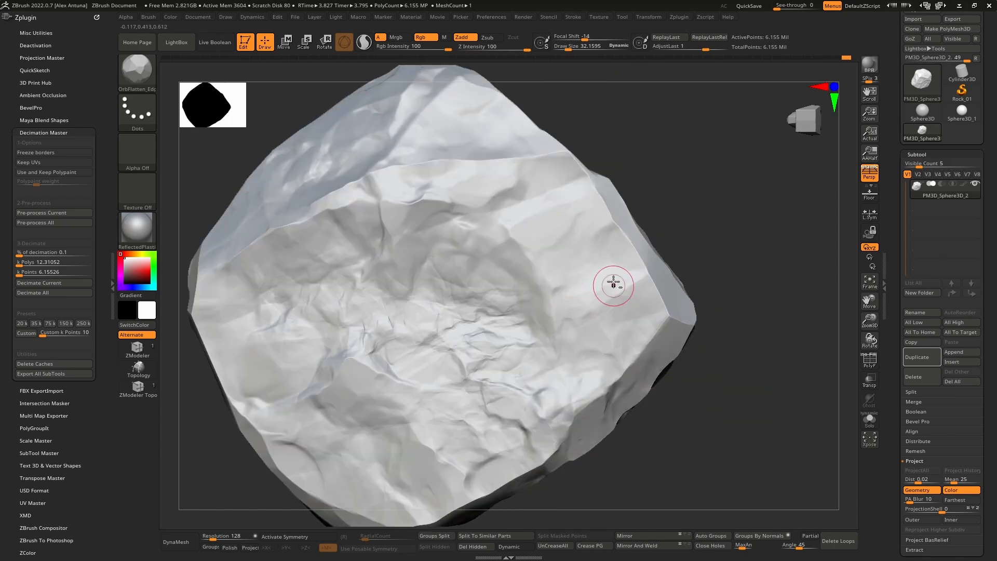
right_click_drag(612, 282, 574, 256)
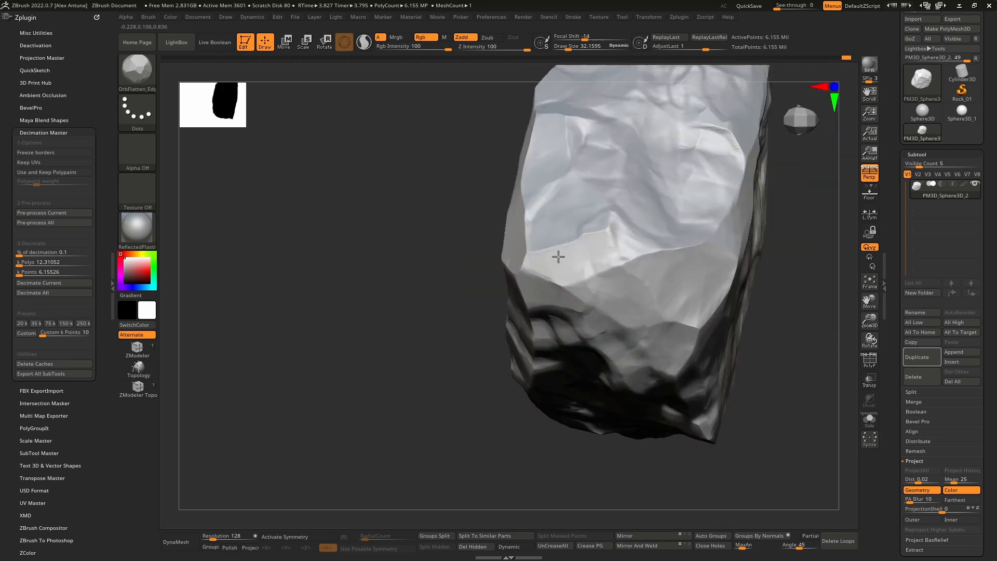
mouse_move(637, 254)
right_mouse_down()
mouse_move(605, 238)
mouse_move(607, 252)
right_mouse_up()
mouse_move(613, 251)
left_mouse_down()
mouse_move(612, 230)
mouse_move(608, 238)
left_mouse_up()
right_click_drag(619, 244, 658, 246)
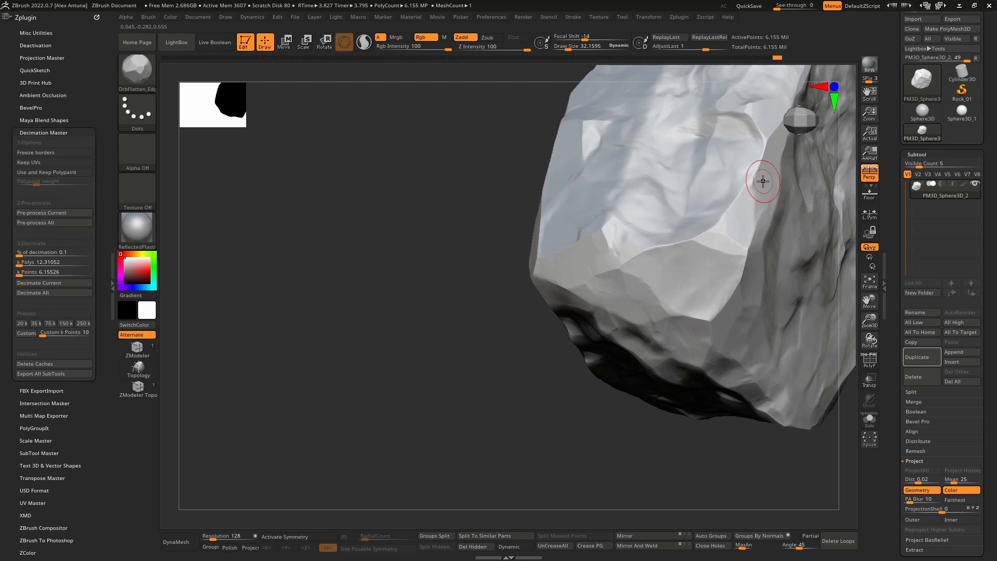
Step: Flatten the edges around the rock's lower corner into cleaner facets with the OrbFlatten_Edge brush
right_click_drag(764, 180, 644, 254)
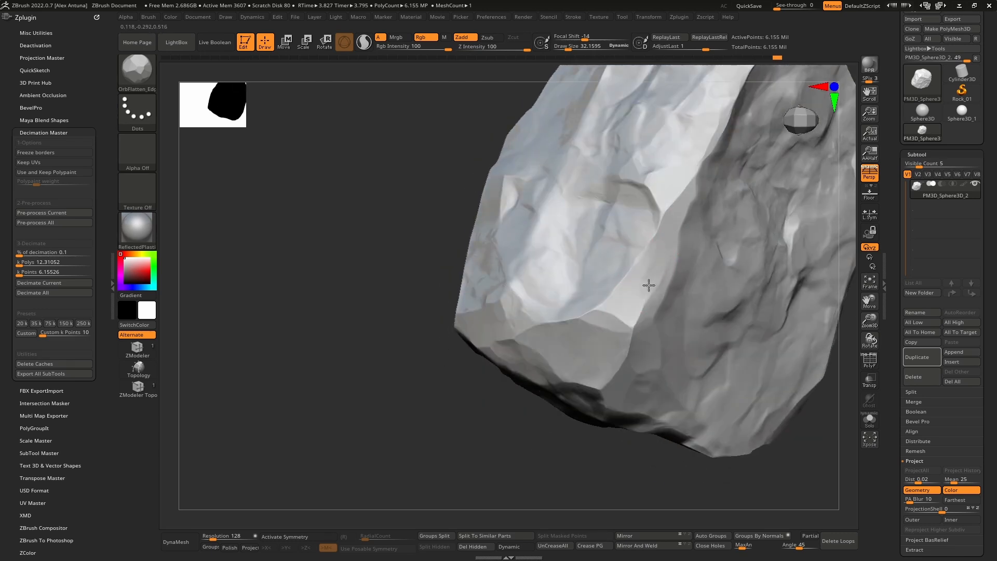
mouse_move(660, 299)
right_mouse_down()
mouse_move(649, 286)
mouse_move(681, 300)
right_mouse_up()
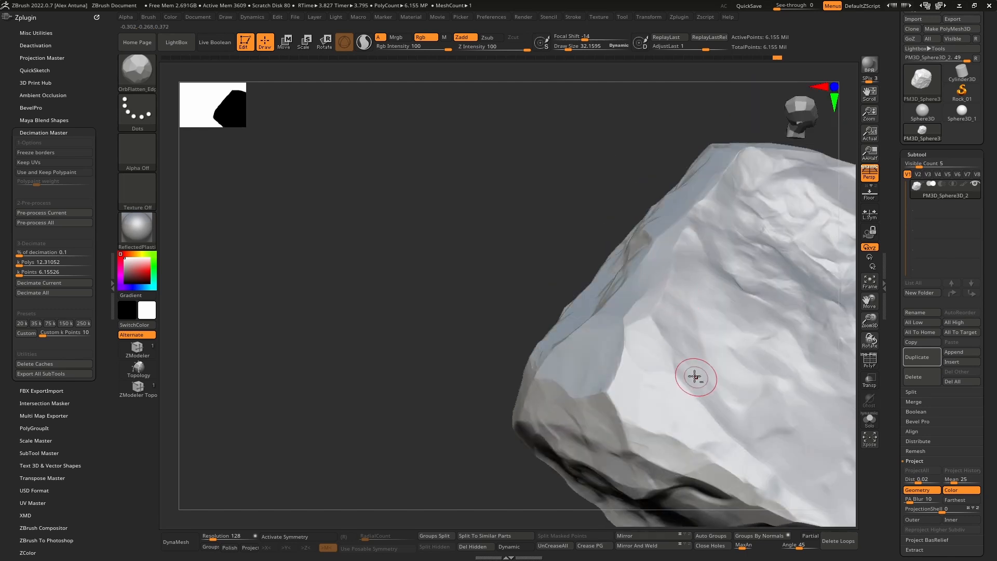
mouse_move(697, 381)
right_mouse_down()
mouse_move(657, 285)
mouse_move(683, 315)
right_mouse_up()
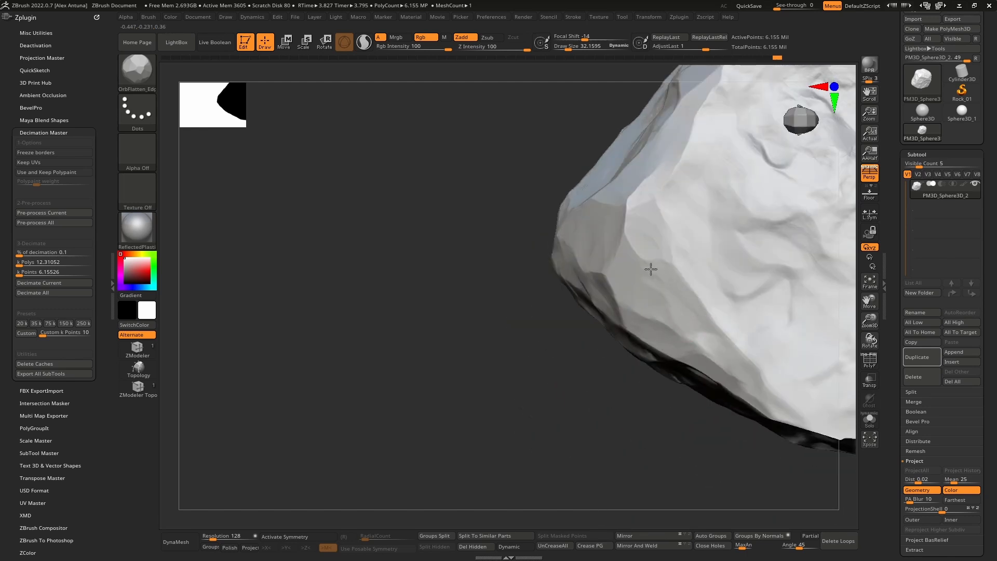
right_click_drag(665, 270, 661, 252)
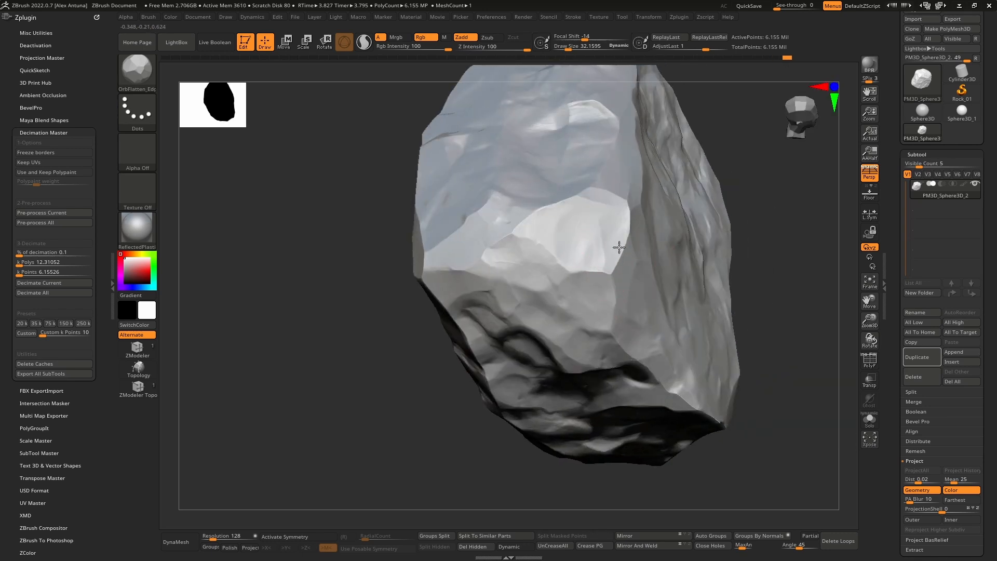
right_click_drag(563, 216, 543, 229)
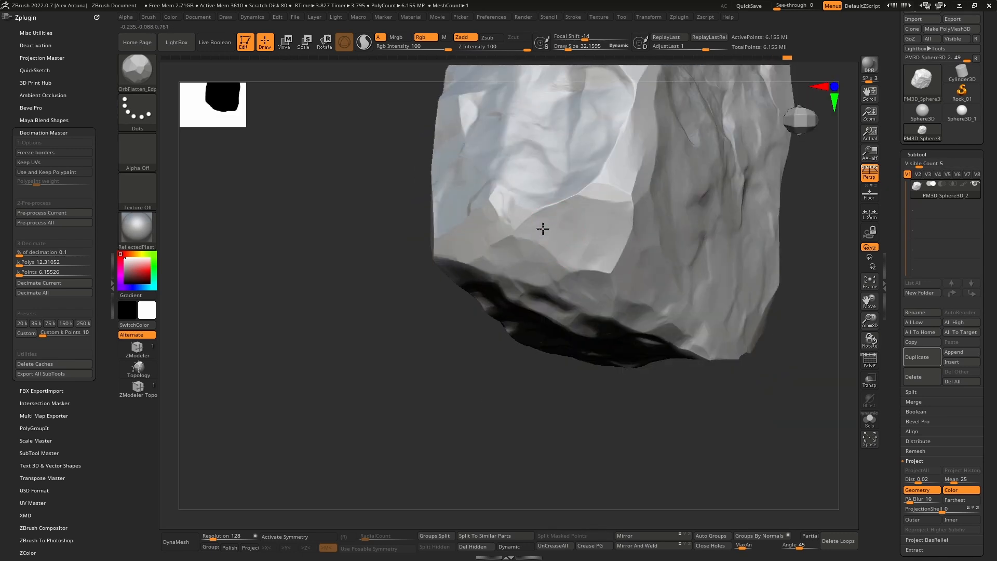
right_click_drag(650, 236, 596, 266)
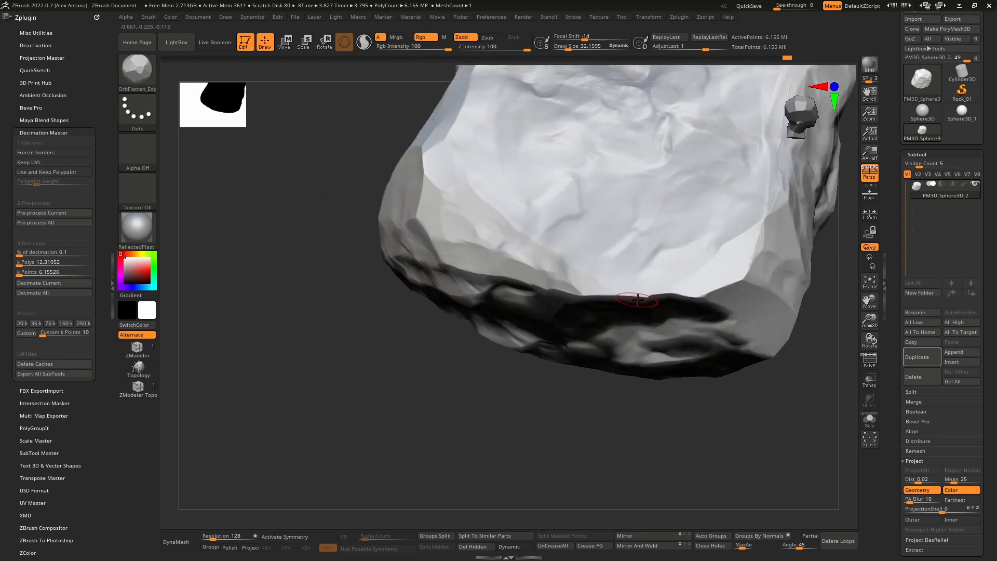
Step: Touch up the rim between the rock's top and side faces and check its overall silhouette
key("f")
right_click_drag(671, 295, 659, 291)
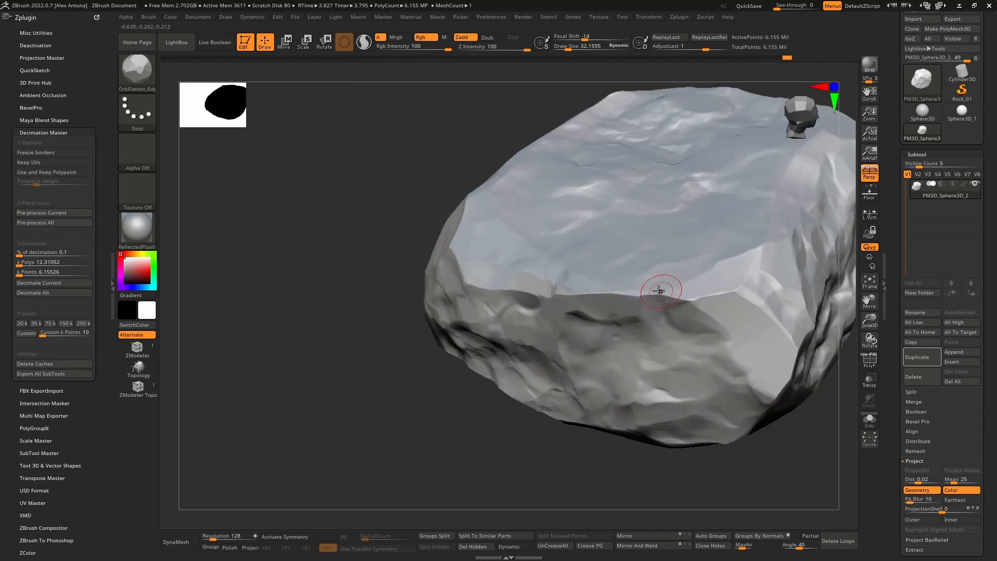
left_click_drag(660, 291, 732, 294)
right_click_drag(732, 294, 764, 269)
left_click_drag(774, 304, 756, 327)
right_click_drag(786, 284, 618, 268)
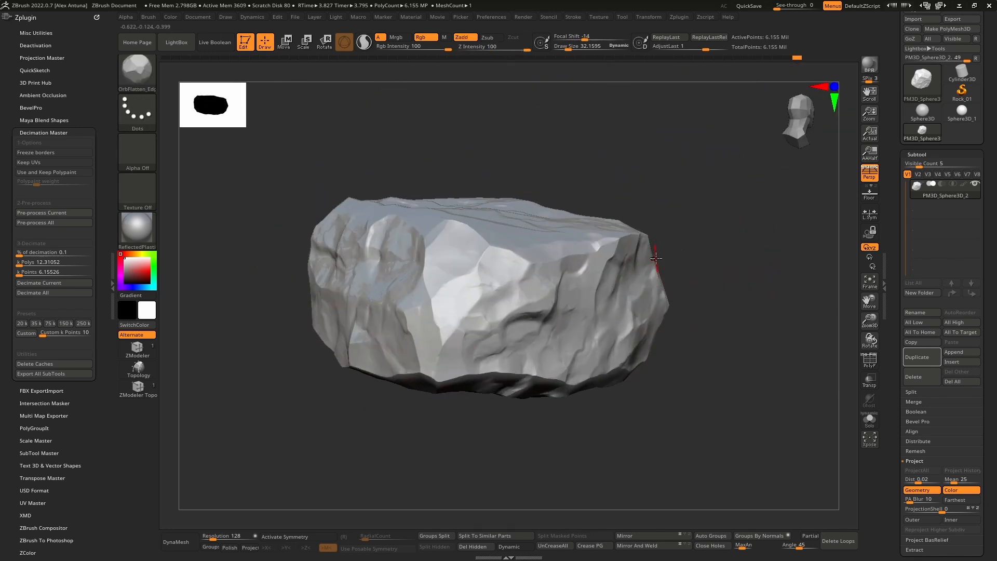
mouse_move(536, 263)
right_mouse_down()
mouse_move(539, 274)
mouse_move(585, 285)
right_mouse_up()
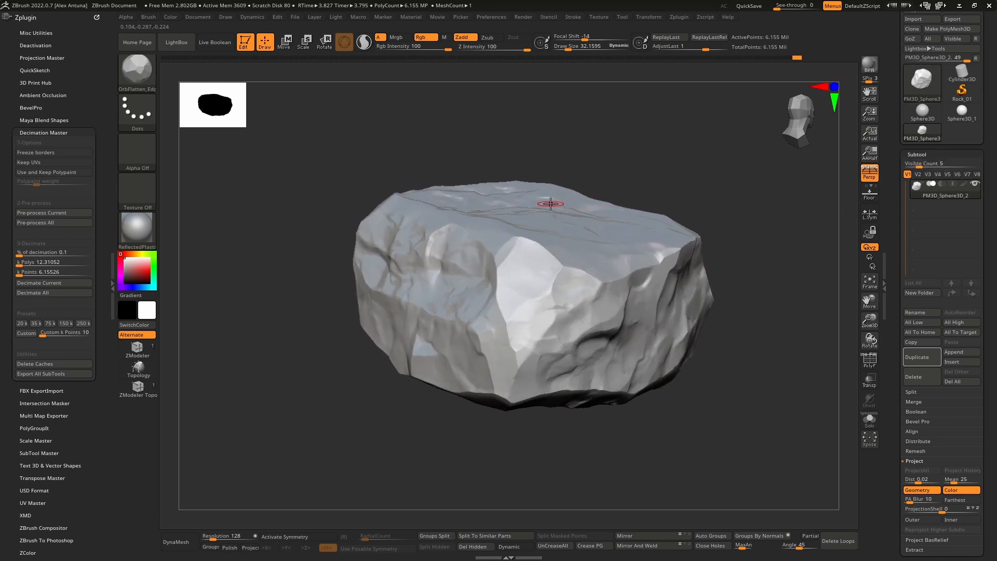
Step: Close the Decimation Master options and set FBX ExportImport to export only the selected subtool
left_click(46, 132)
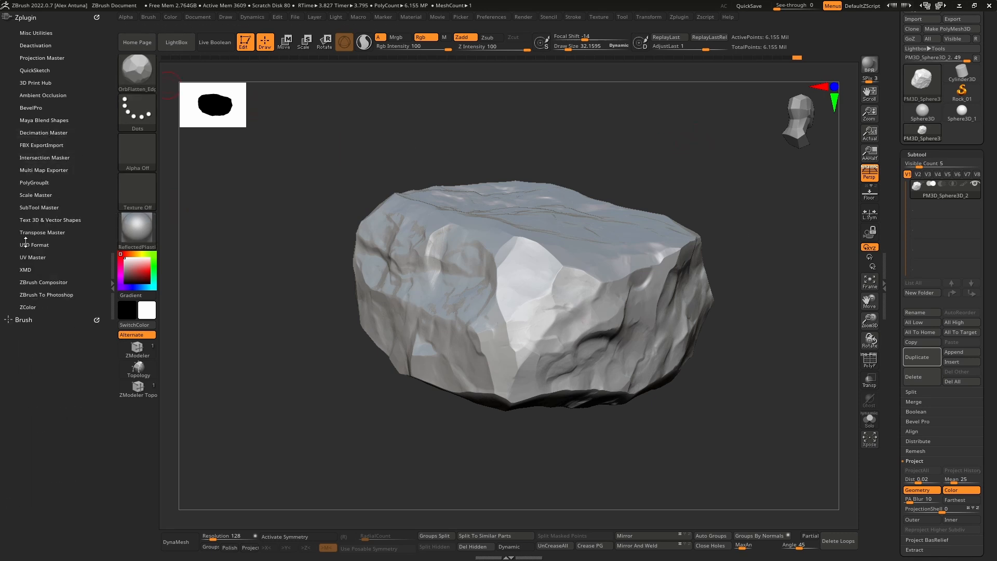
left_click(32, 145)
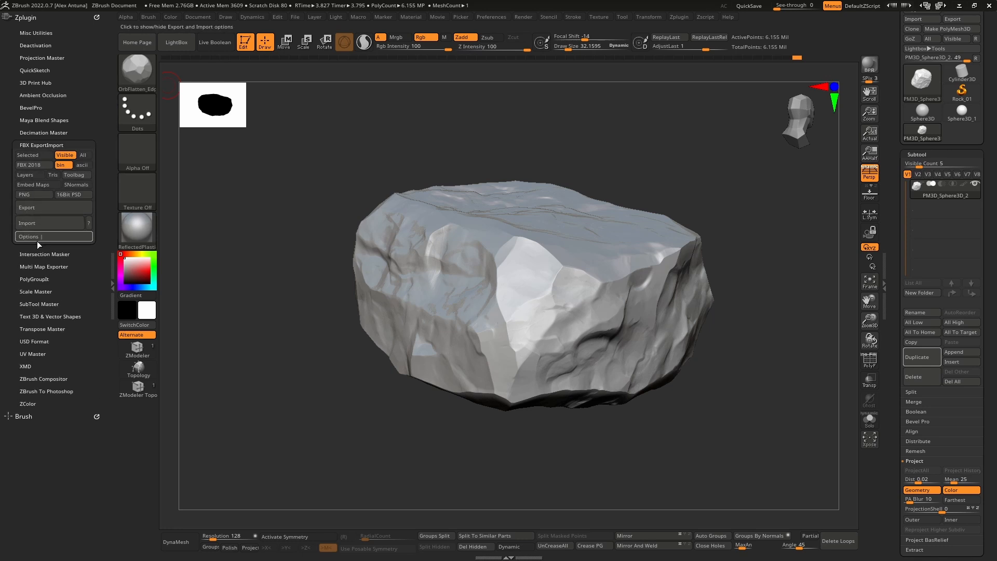
left_click(27, 154)
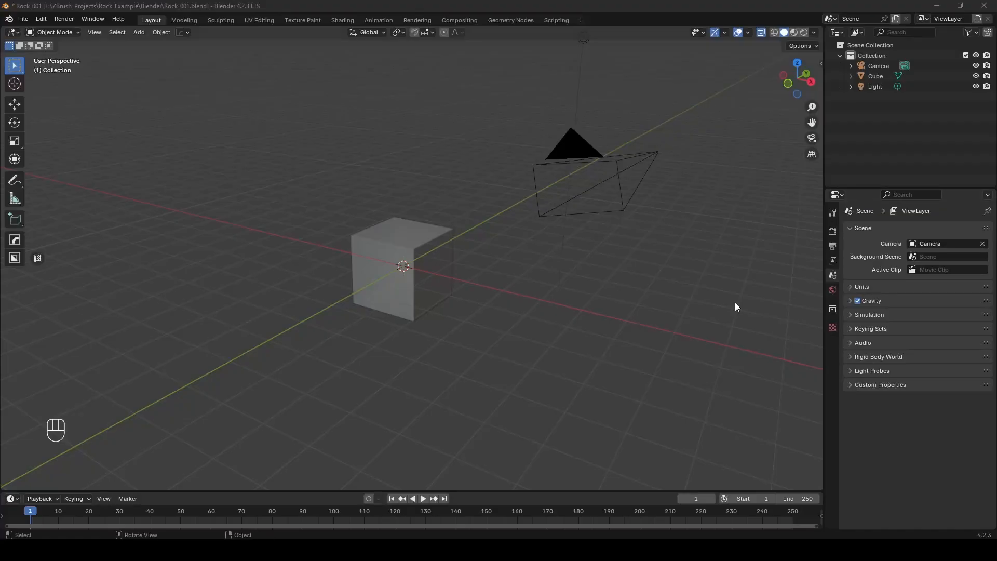
Step: Switch to Blender and import Rock_Z_2_B.fbx with the scale set to 100
middle_click_drag(426, 215, 389, 223)
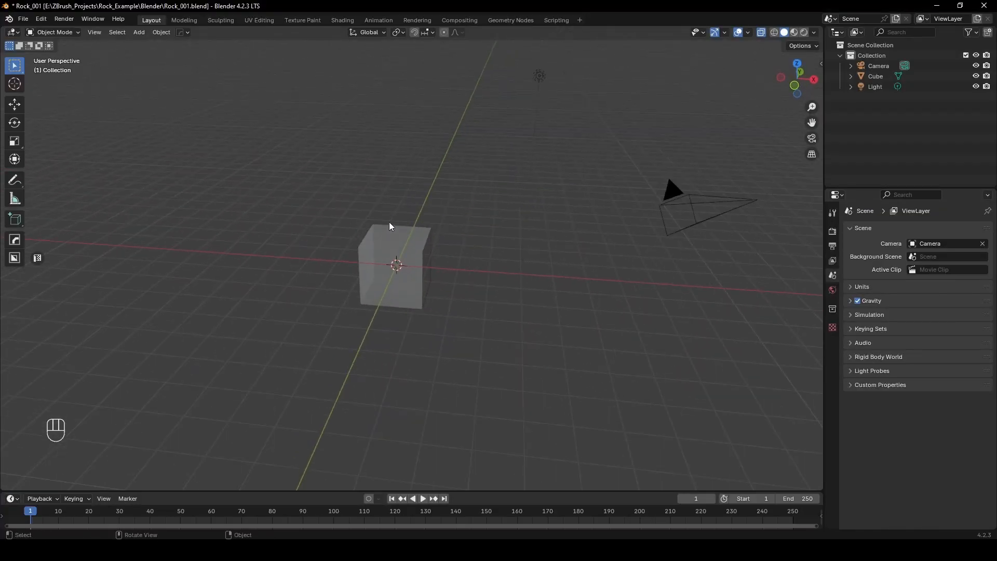
left_click(24, 18)
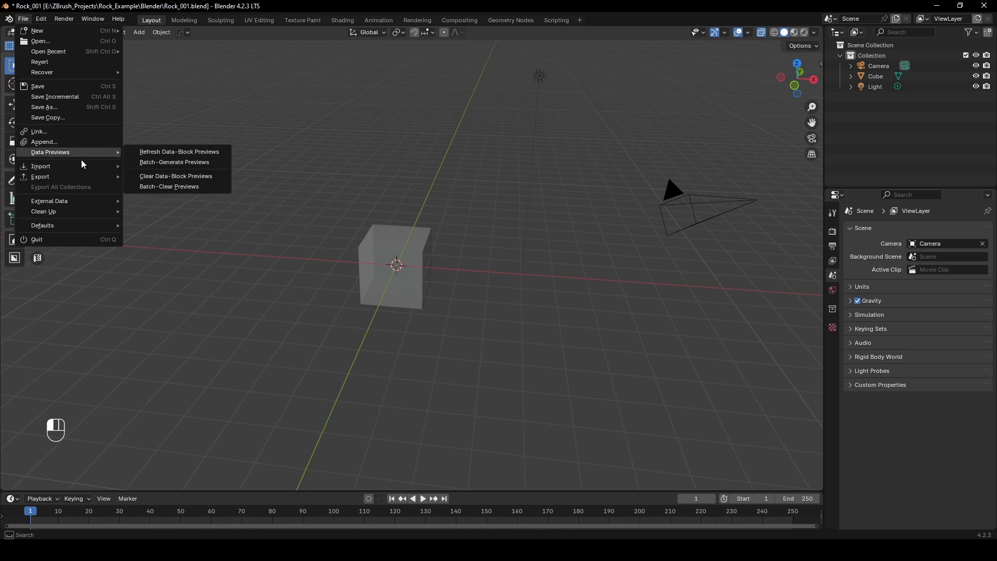
mouse_move(73, 162)
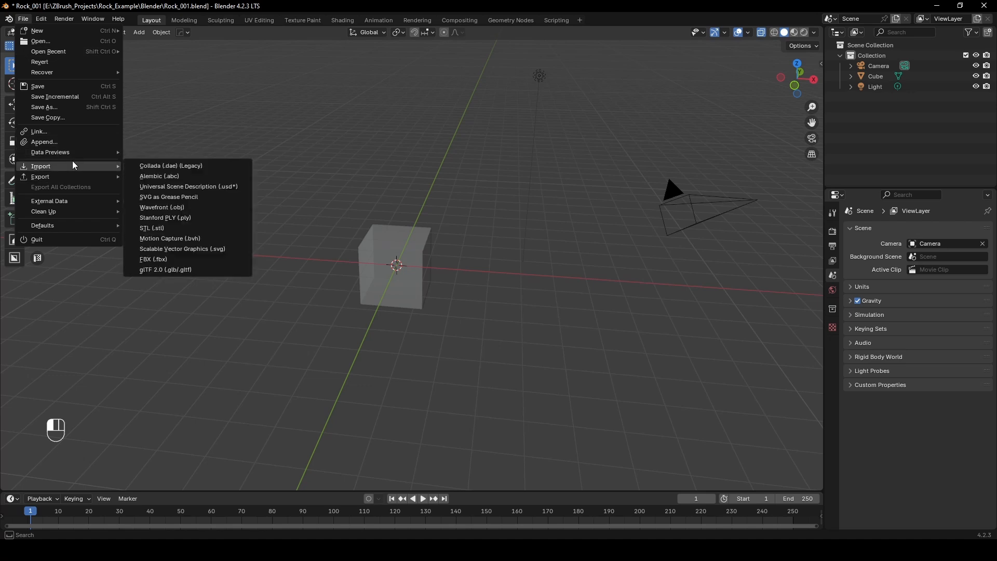
left_click(184, 259)
left_click(323, 180)
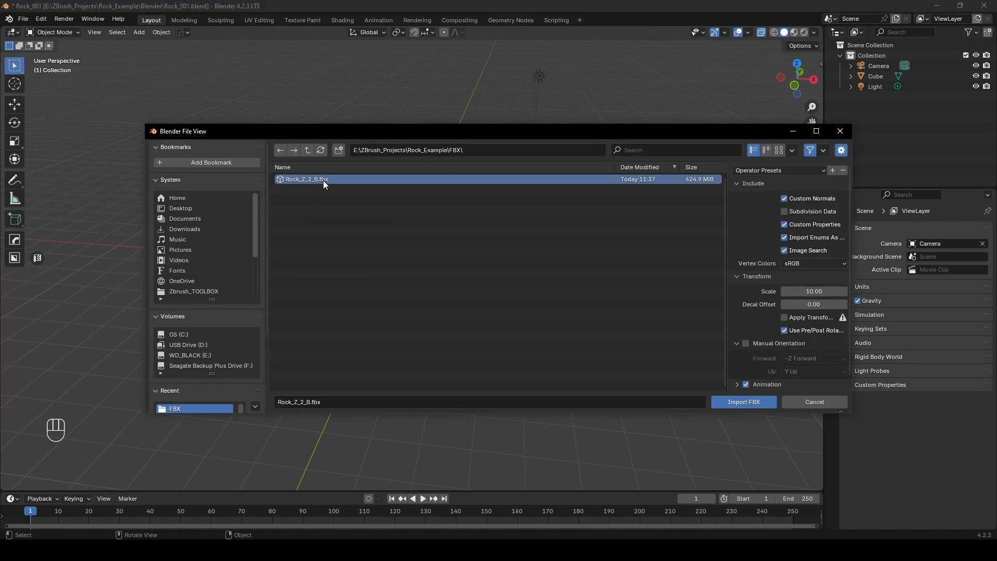
left_click(816, 291)
type("100")
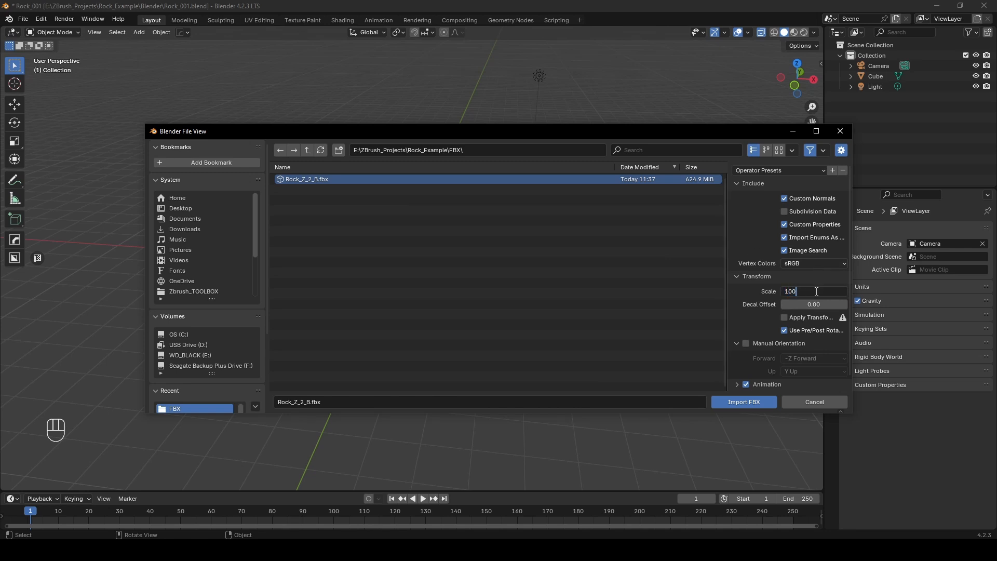
key("Return")
left_click(737, 404)
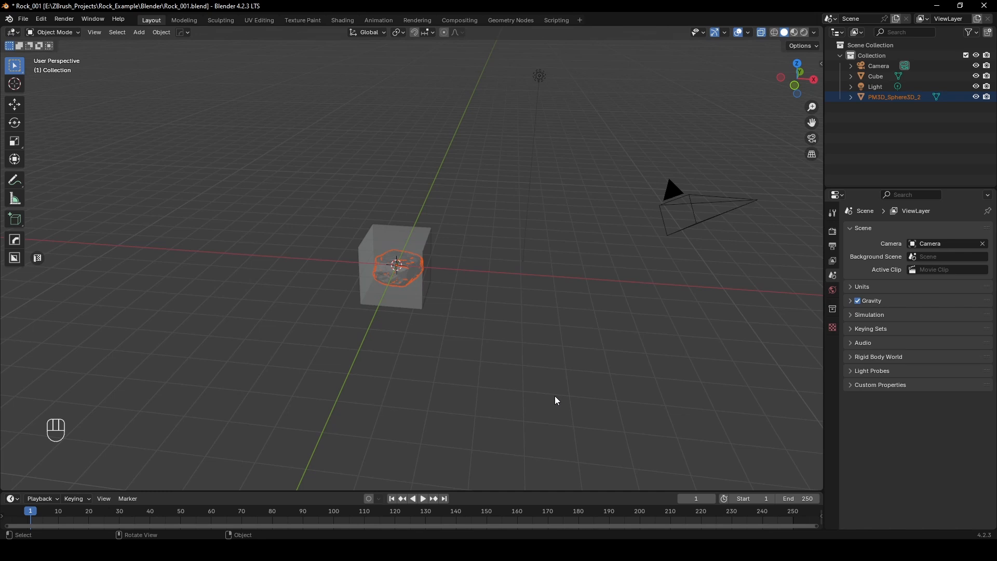
Step: Delete the default cube surrounding the imported rock
middle_click_drag(576, 187, 534, 251)
scroll(413, 319, "up", 4)
middle_click_drag(413, 319, 478, 178)
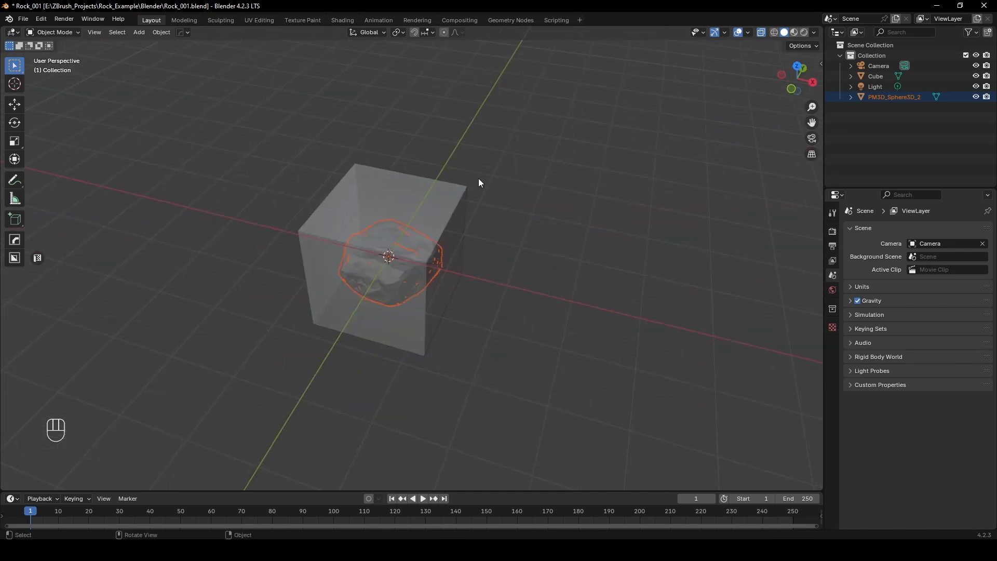
left_click(453, 195)
key("x")
left_click(454, 195)
Step: Delete the default camera and light so that only the imported rock remains in the scene
middle_click_drag(457, 229, 531, 211)
scroll(426, 299, "up", 4)
left_click(433, 275)
key("f")
scroll(560, 195, "down", 4)
scroll(572, 210, "down", 5)
left_click(541, 209)
key("x")
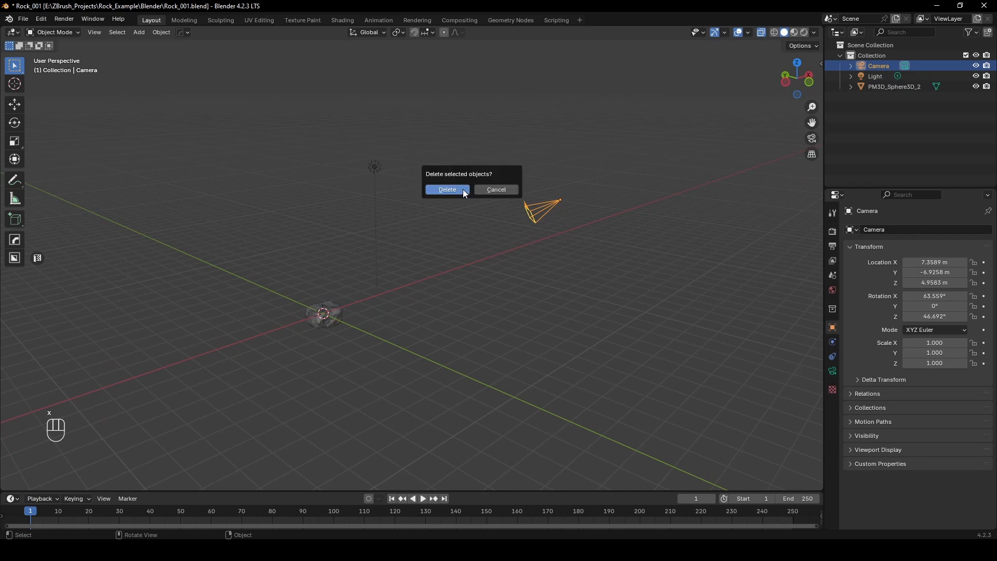
left_click(440, 193)
left_click(376, 167)
key("x")
left_click(378, 169)
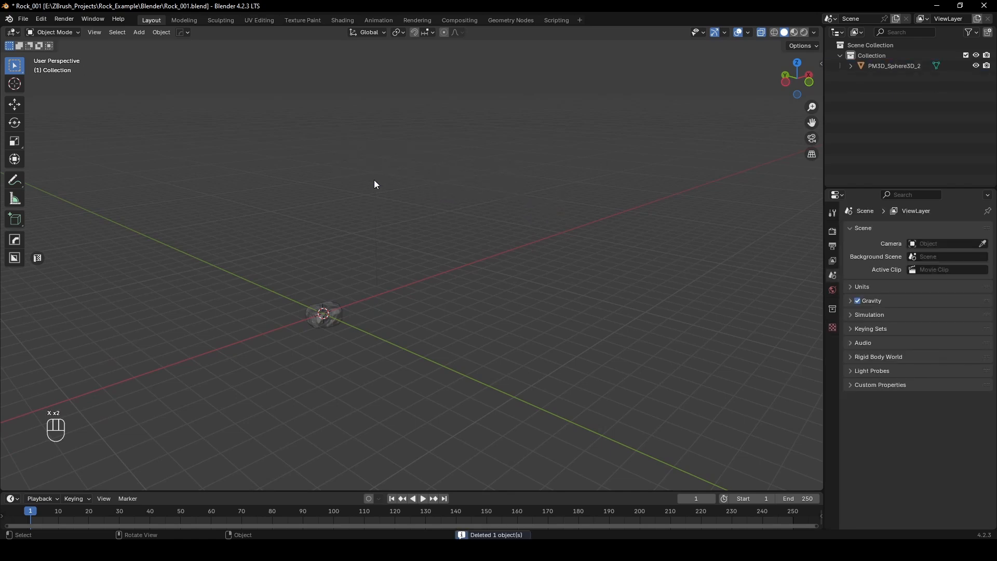
Step: Select the imported rock and frame it in the viewport
scroll(408, 334, "up", 3)
middle_click_drag(409, 338, 586, 292)
left_click(378, 268)
key("f")
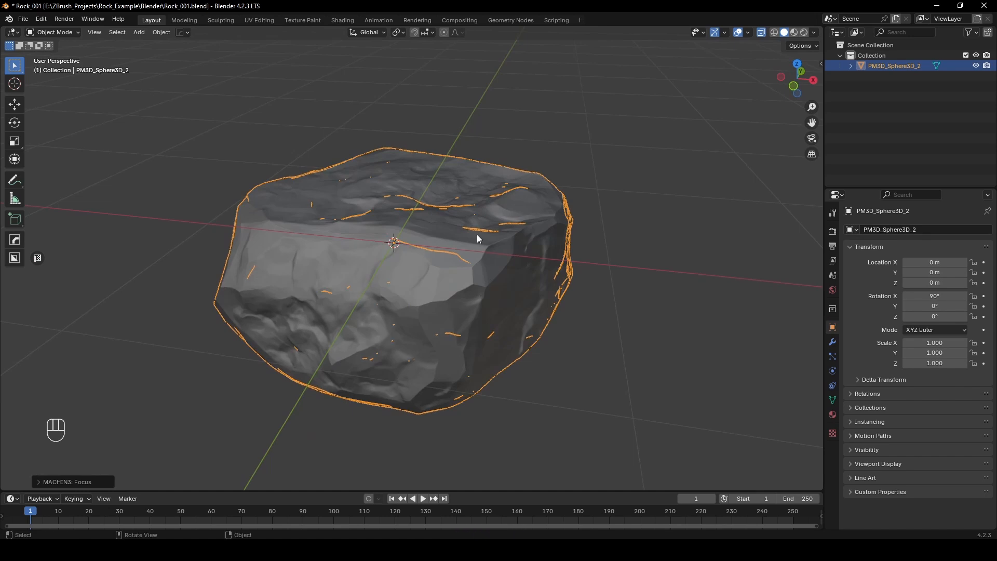
middle_click_drag(477, 234, 565, 269)
Step: Deselect the rock, turn off X-ray display and bring up the SpeedRetopo add-on's tools
key("n")
left_click(600, 206)
key("alt+z")
scroll(565, 270, "down", 1)
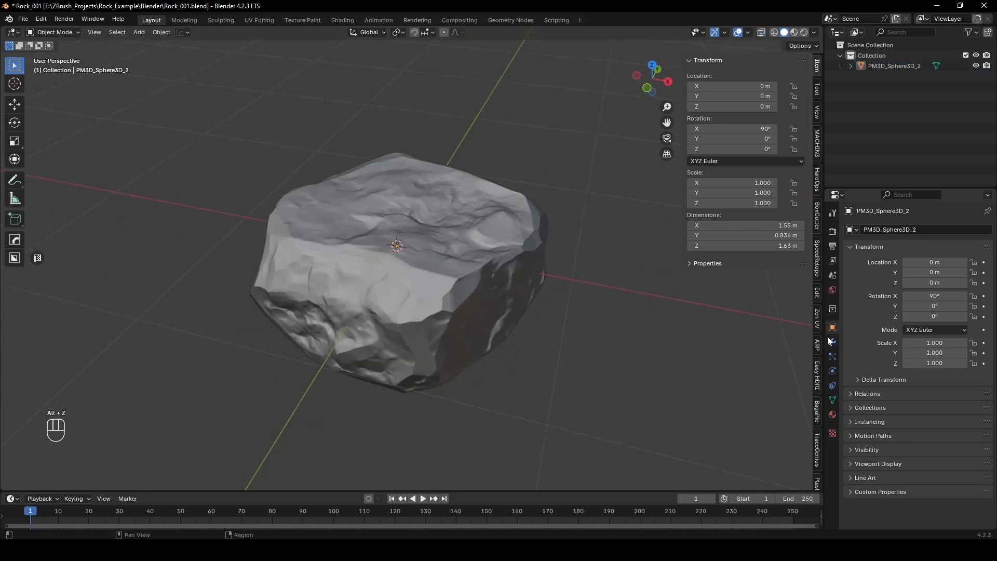
left_click(818, 317)
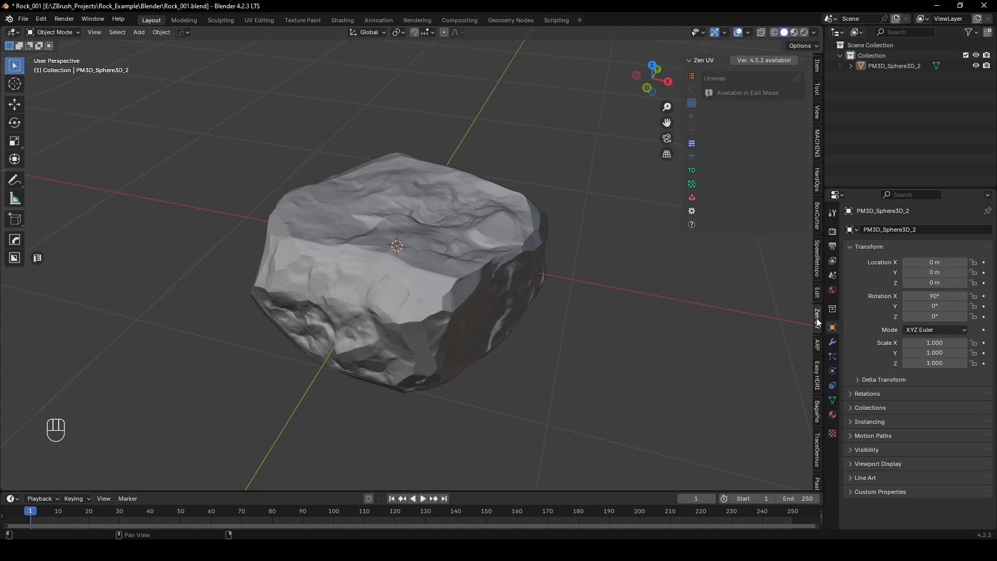
left_click(816, 255)
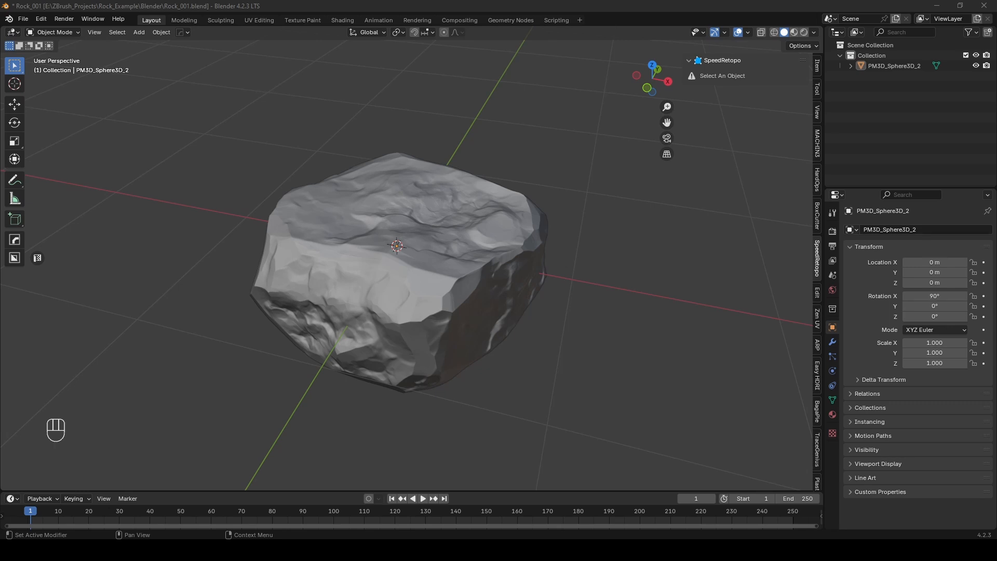
Step: Switch to the browser and search Blender Market for "speed retopo"
left_click_drag(996, 322, 500, 2)
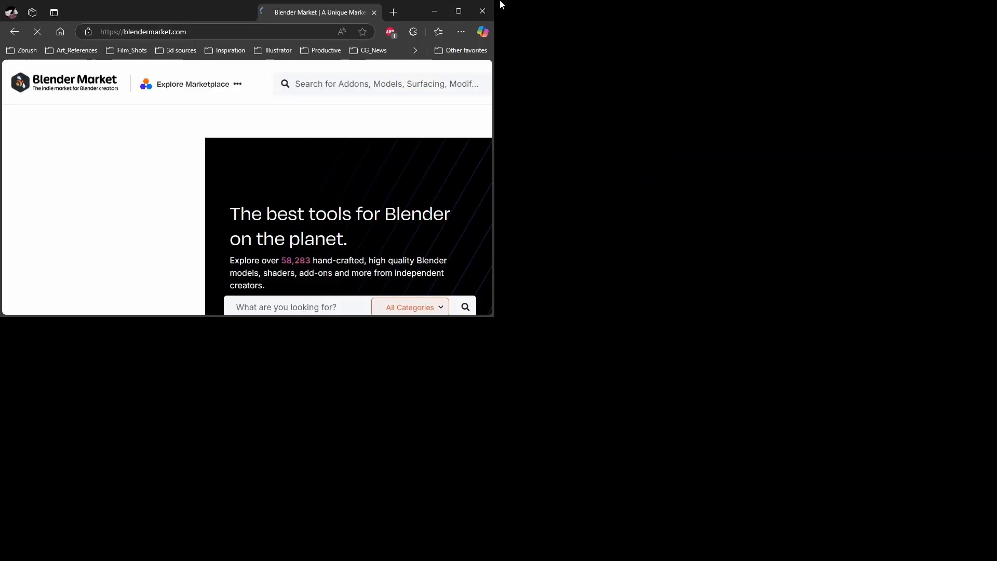
left_click(418, 78)
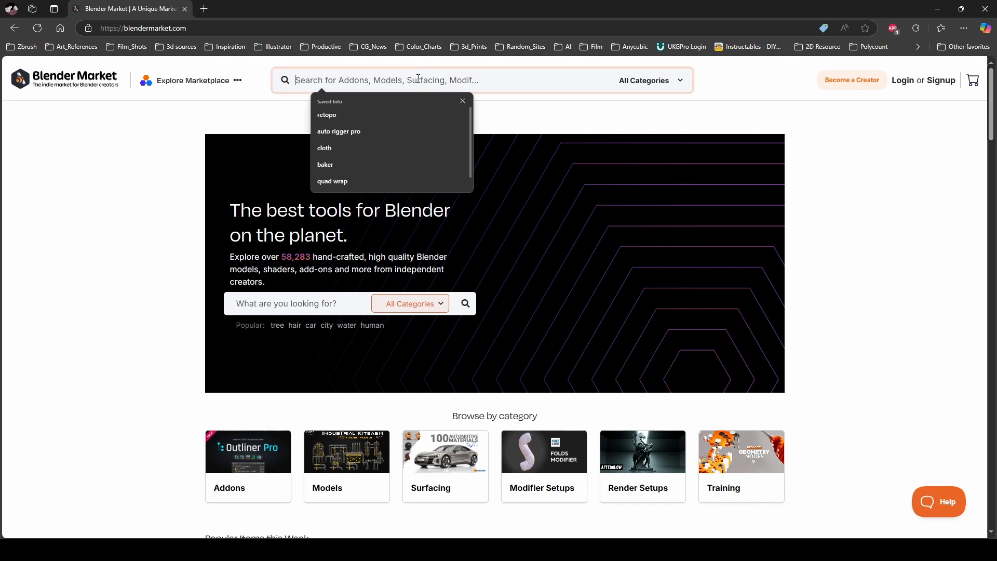
type("speed retopo")
key("Tab")
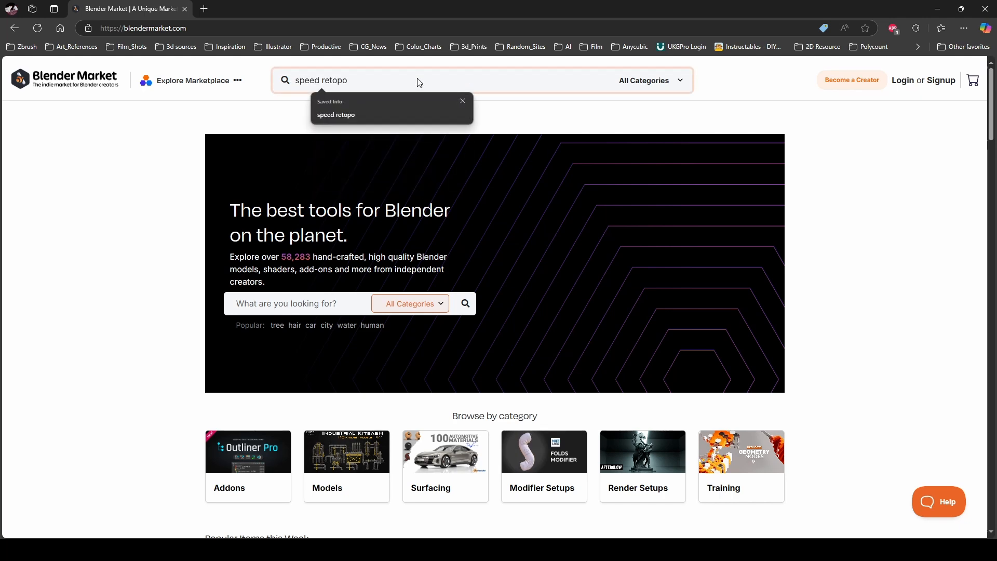
key("Return")
left_click(418, 78)
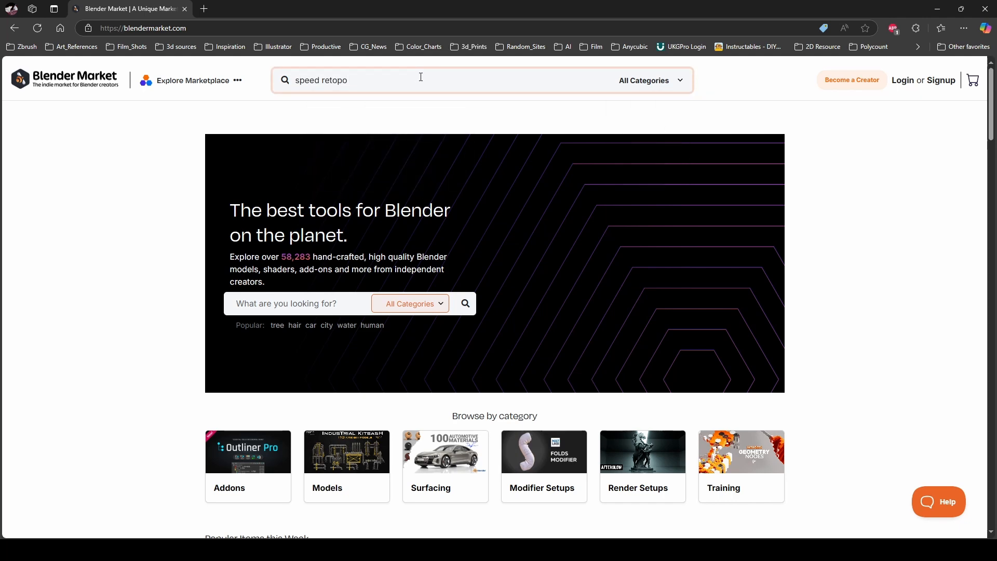
key("Return")
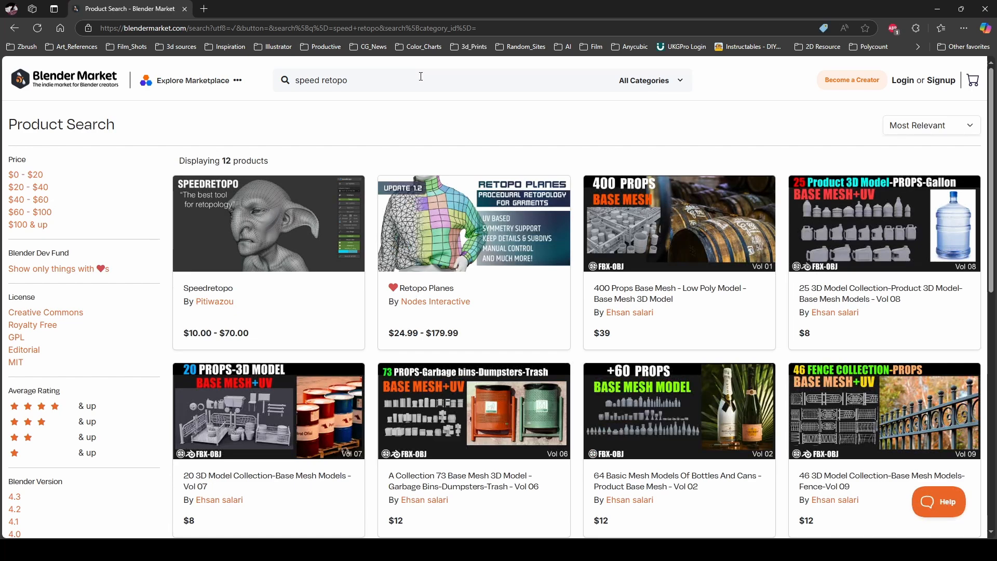
Step: Open the Speedretopo product page and examine its licence options, features and demo images
left_click(244, 289)
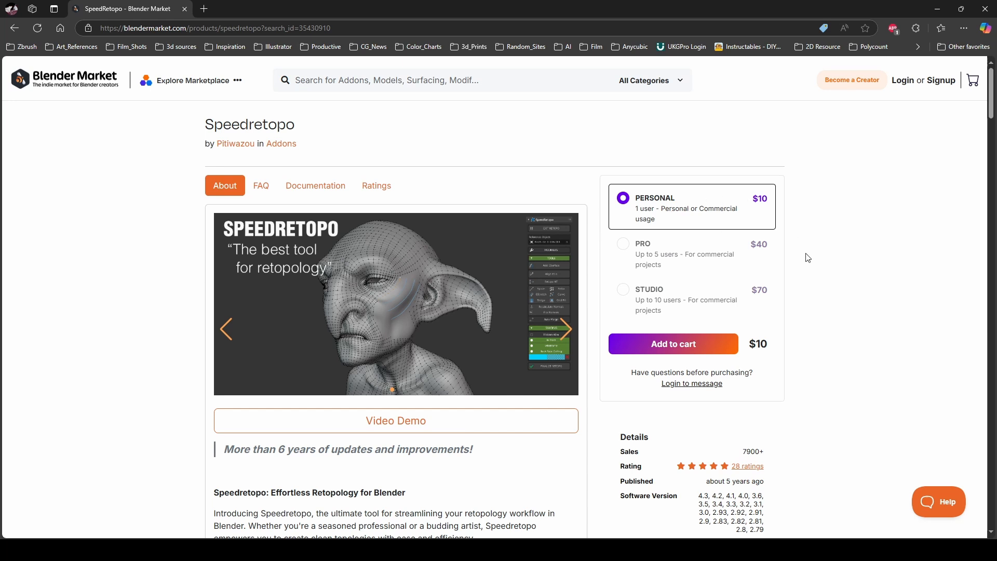
scroll(808, 257, "down", 1)
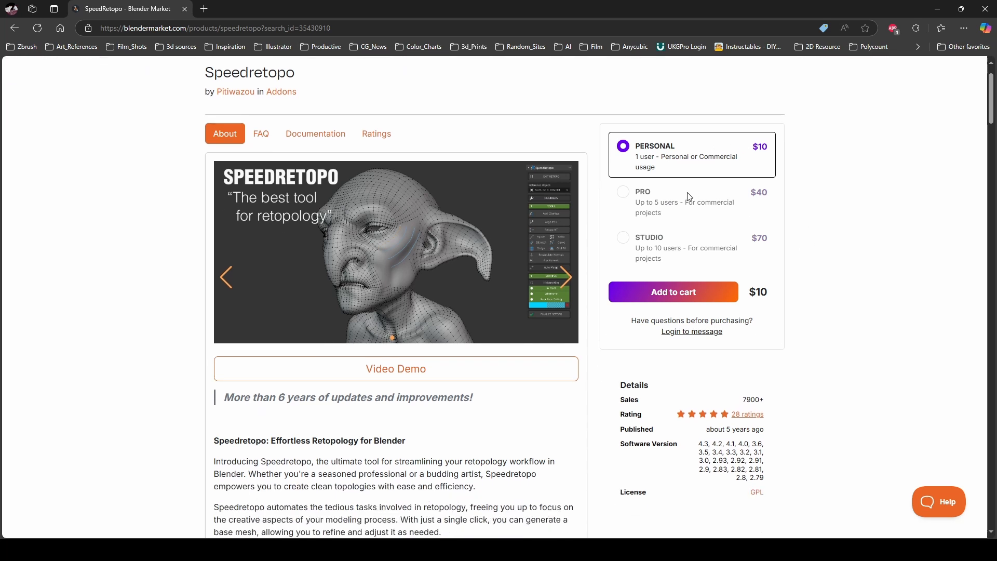
scroll(756, 298, "down", 14)
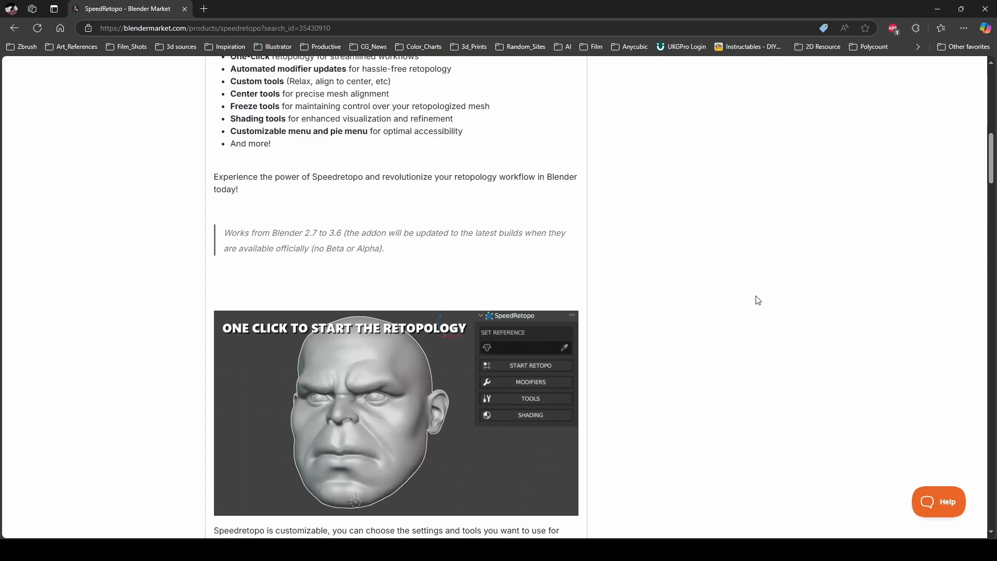
scroll(758, 296, "down", 20)
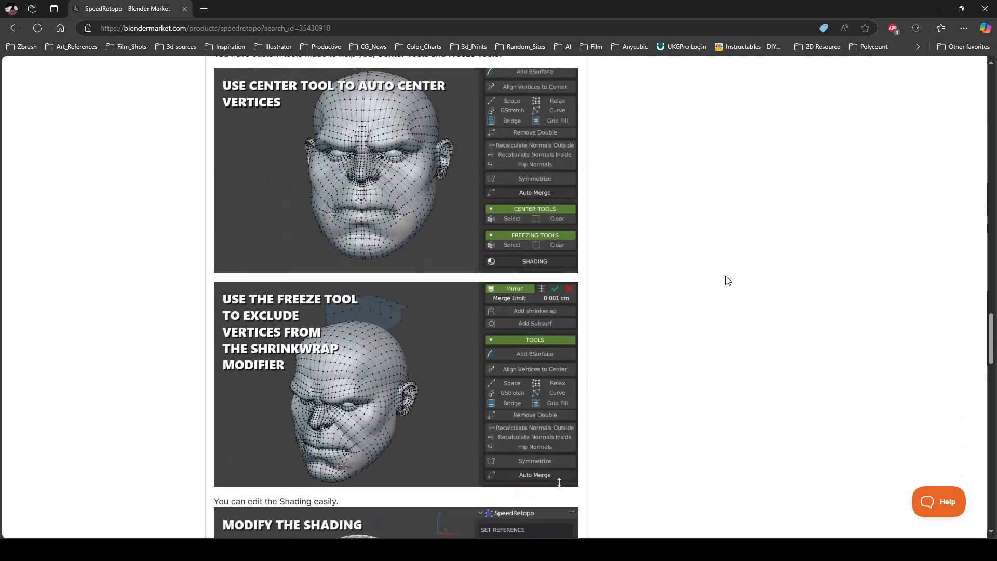
scroll(728, 270, "up", 20)
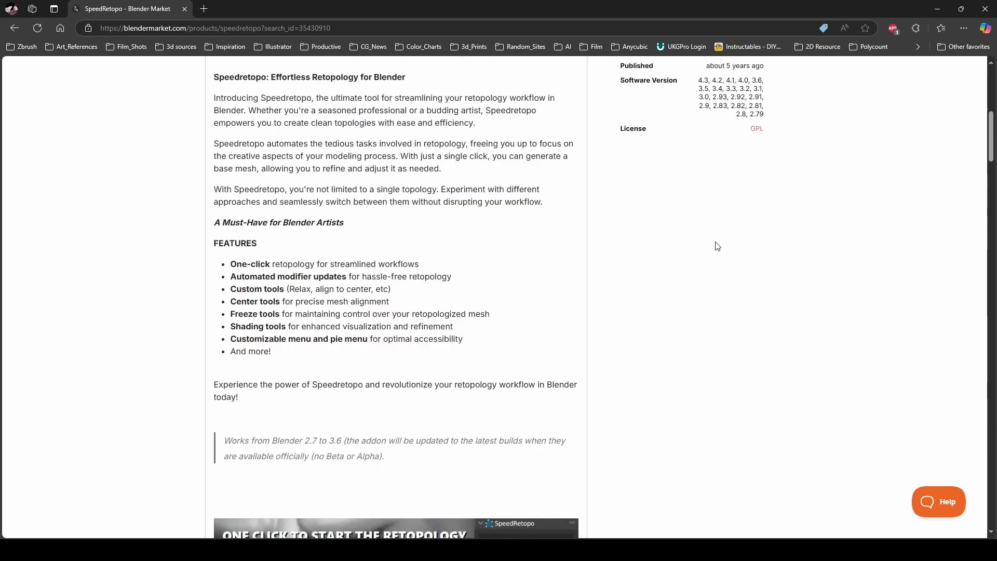
scroll(715, 242, "up", 2)
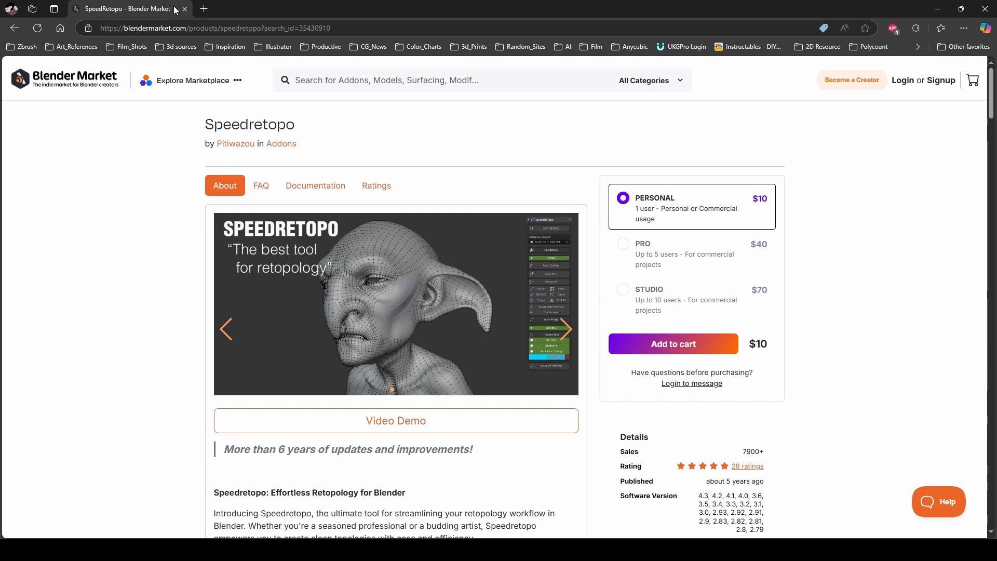
Step: Return to Blender, select the rock and set it as the SpeedRetopo reference object
left_click(939, 9)
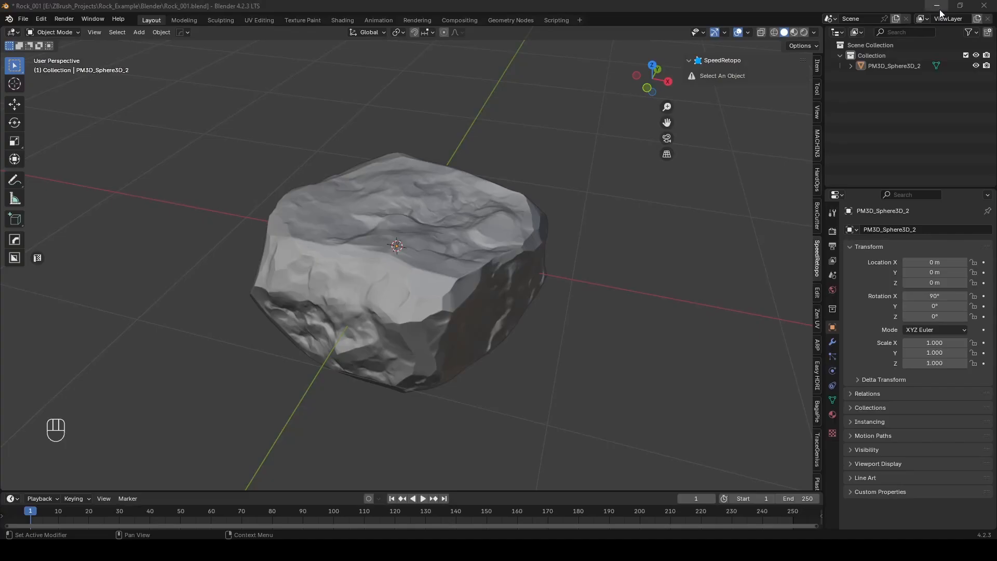
middle_click_drag(561, 283, 621, 272)
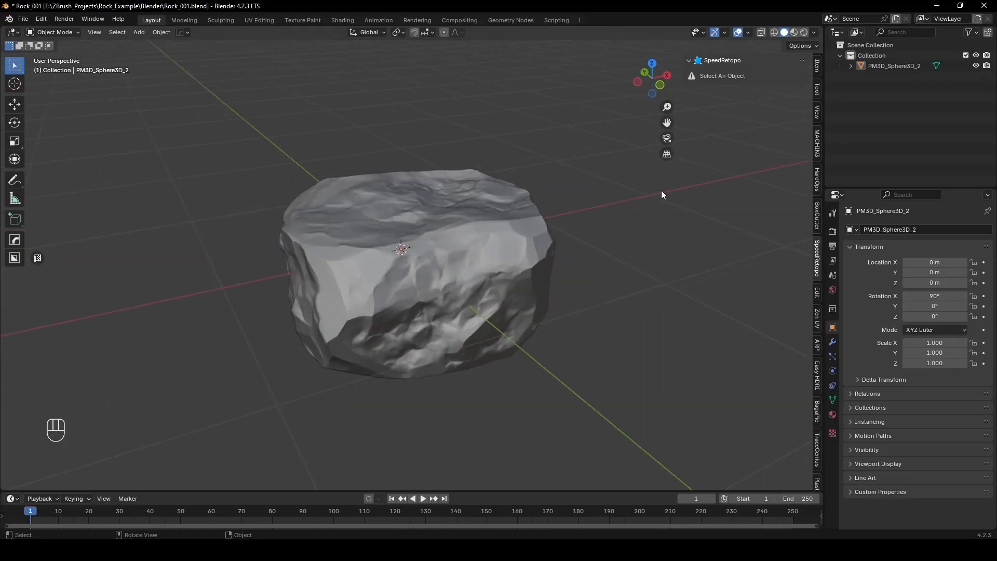
left_click(454, 294)
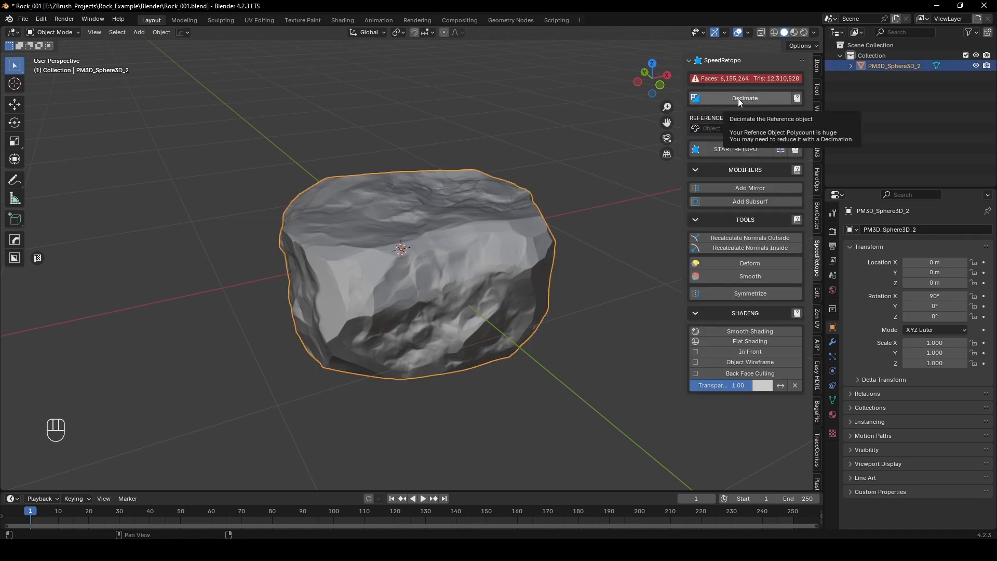
middle_click_drag(363, 176, 369, 179)
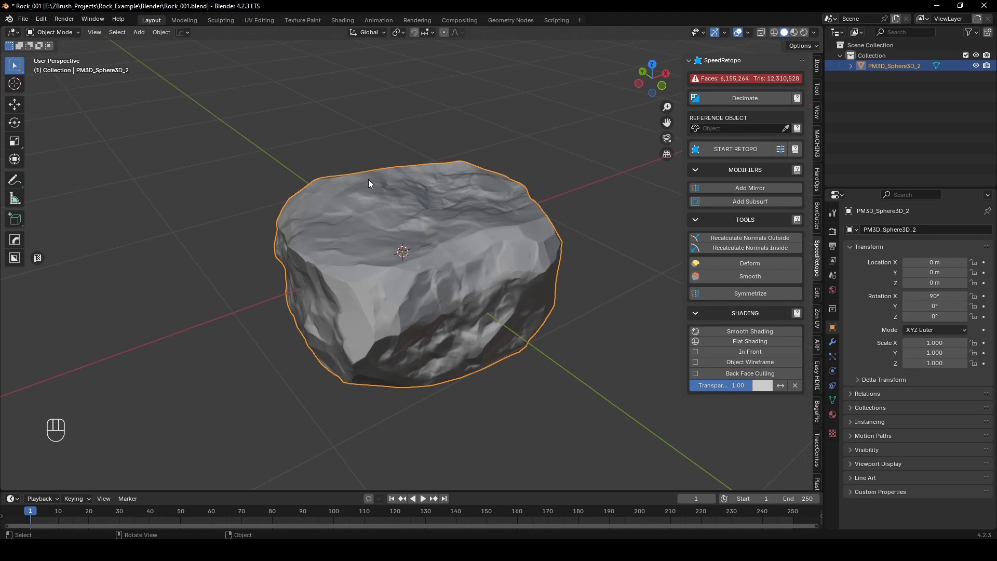
left_click(787, 129)
left_click(492, 223)
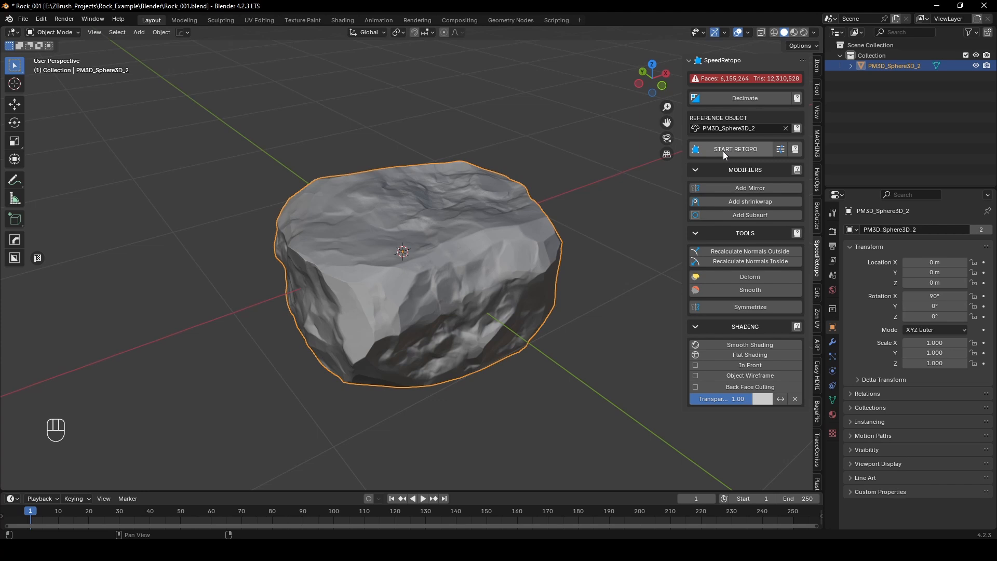
Step: Show the SpeedRetopo retopology settings and choose face as the starting tool
left_click(779, 150)
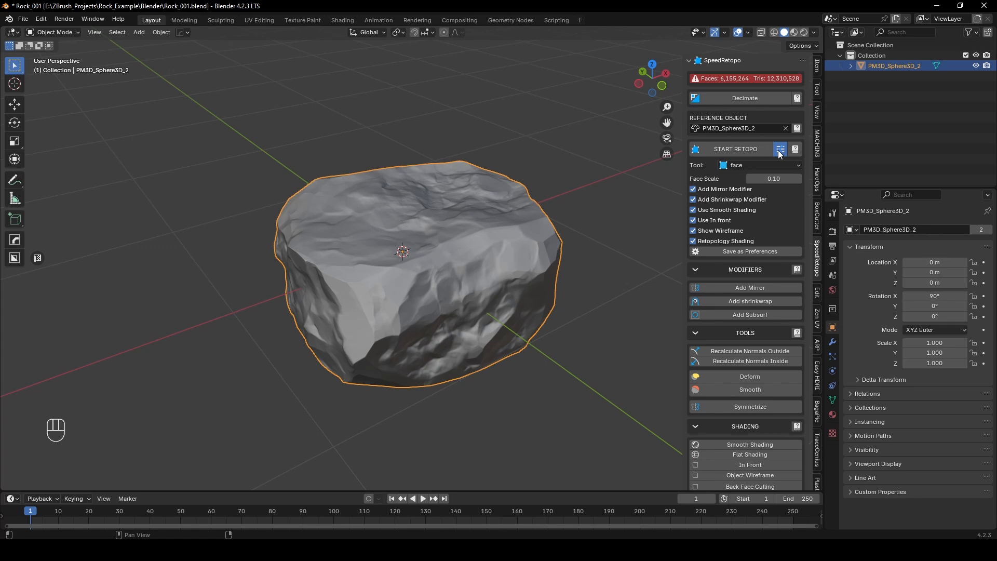
left_click(763, 166)
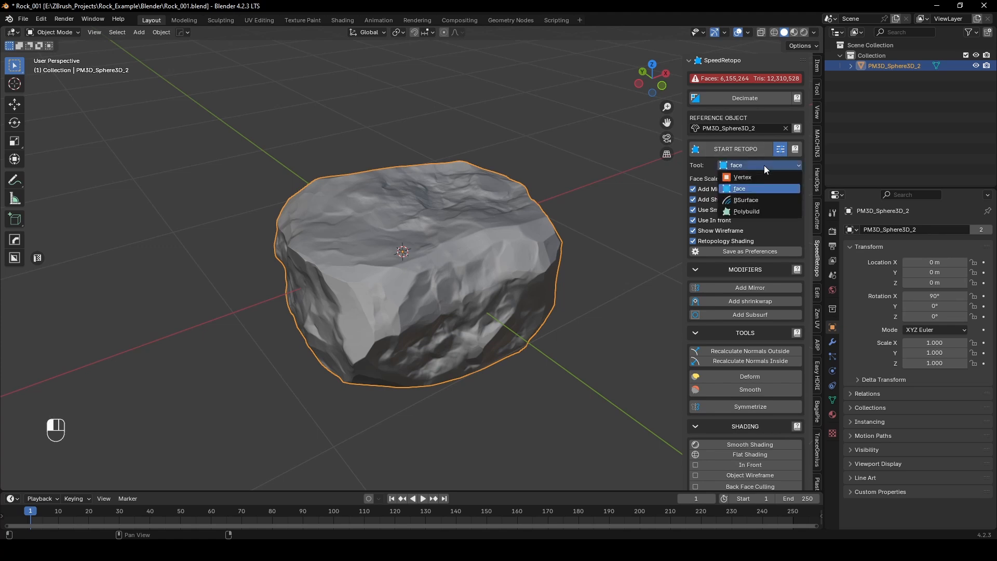
left_click(751, 188)
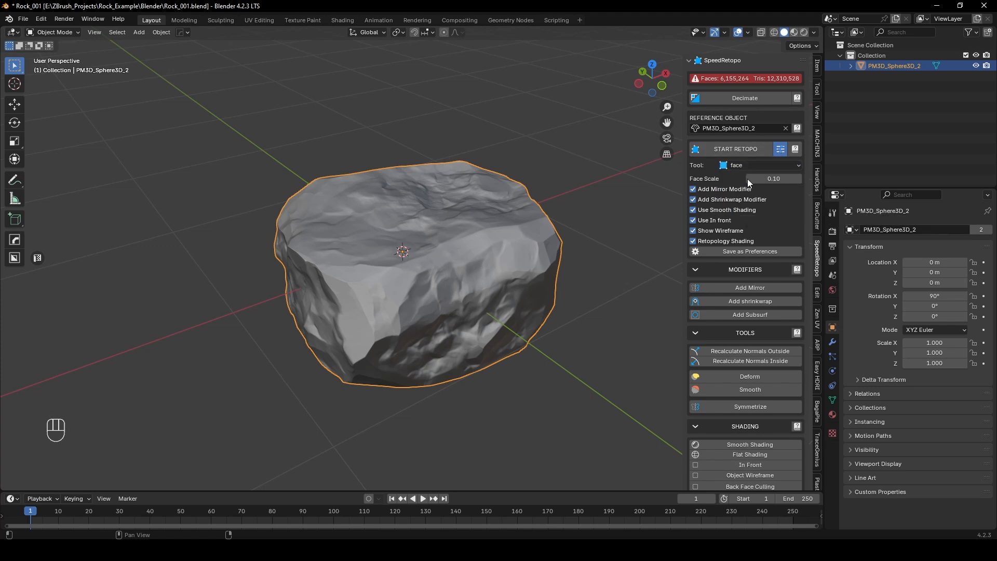
Step: Start the retopology mesh, place its first face near the rock's upper front rim and remove the Mirror modifier
left_click(780, 149)
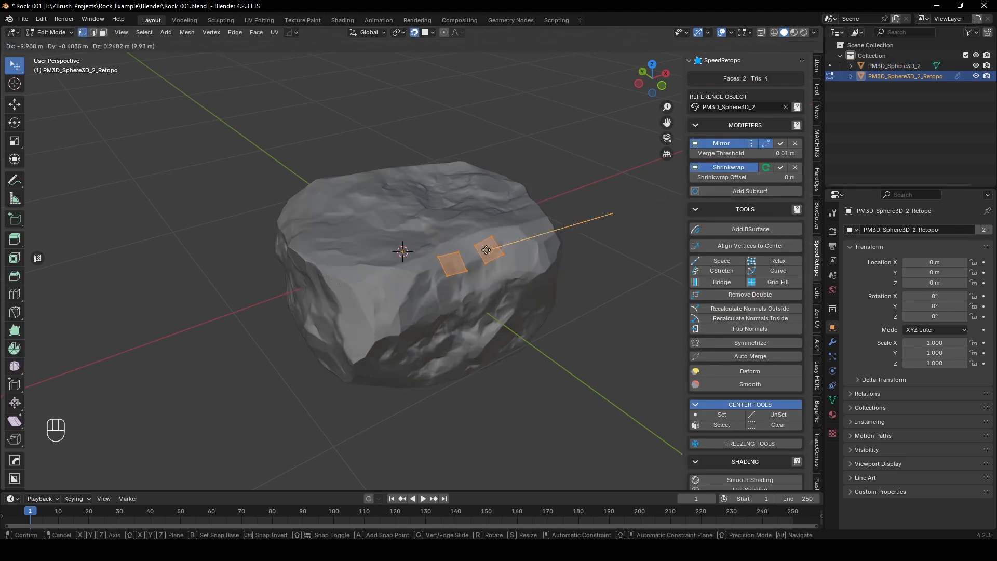
key("g")
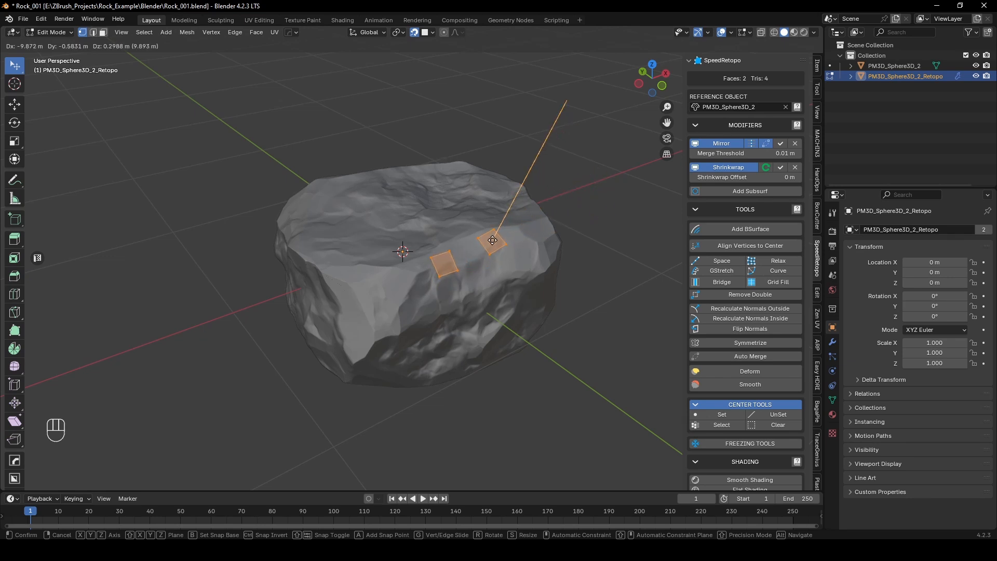
left_click(493, 240)
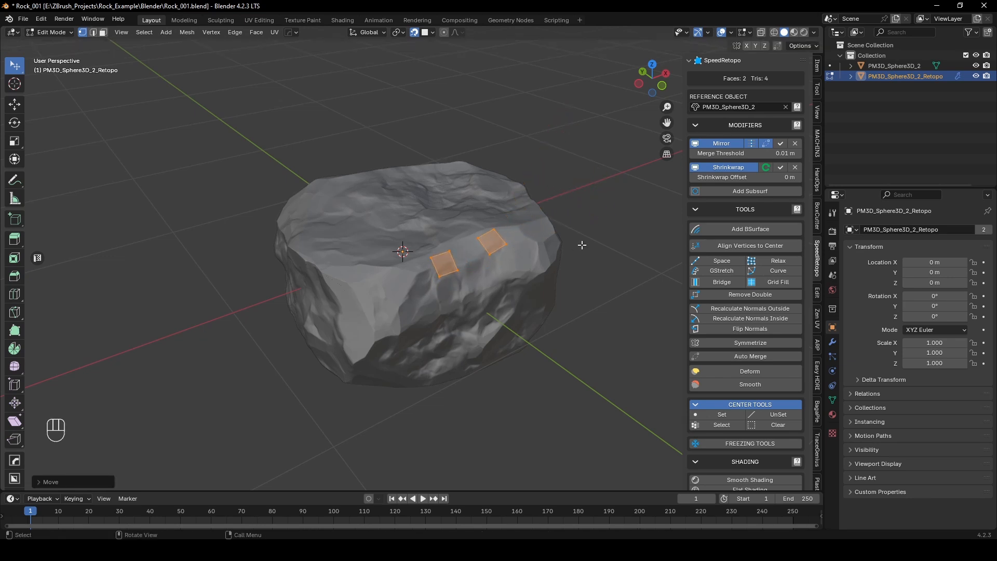
left_click(795, 143)
Step: Move the corner vertices of the first retopology face so the quad lines up along the rock's upper front rim
scroll(536, 255, "up", 2)
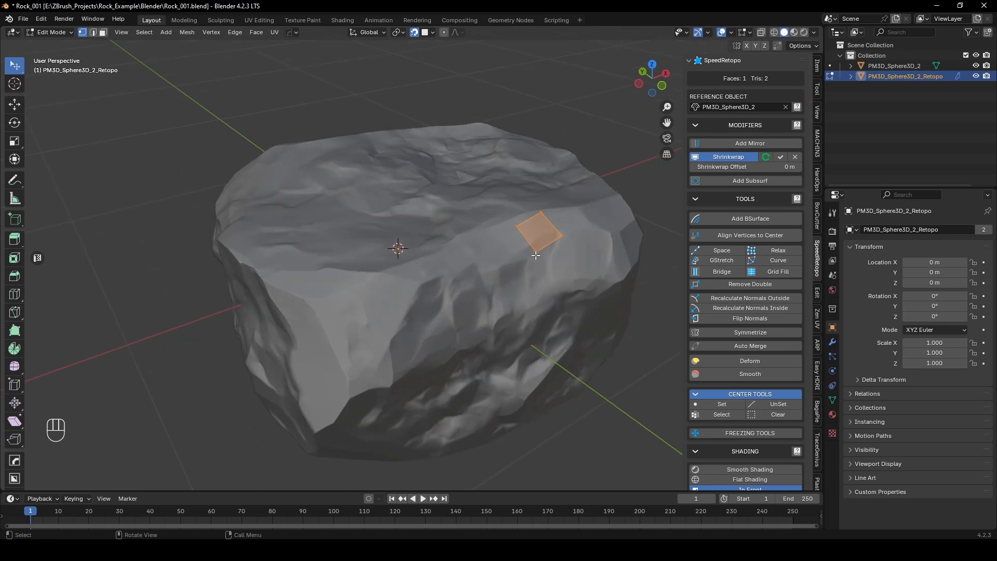
scroll(523, 267, "up", 3)
middle_click_drag(536, 255, 455, 297)
scroll(505, 299, "down", 4)
scroll(449, 306, "up", 5)
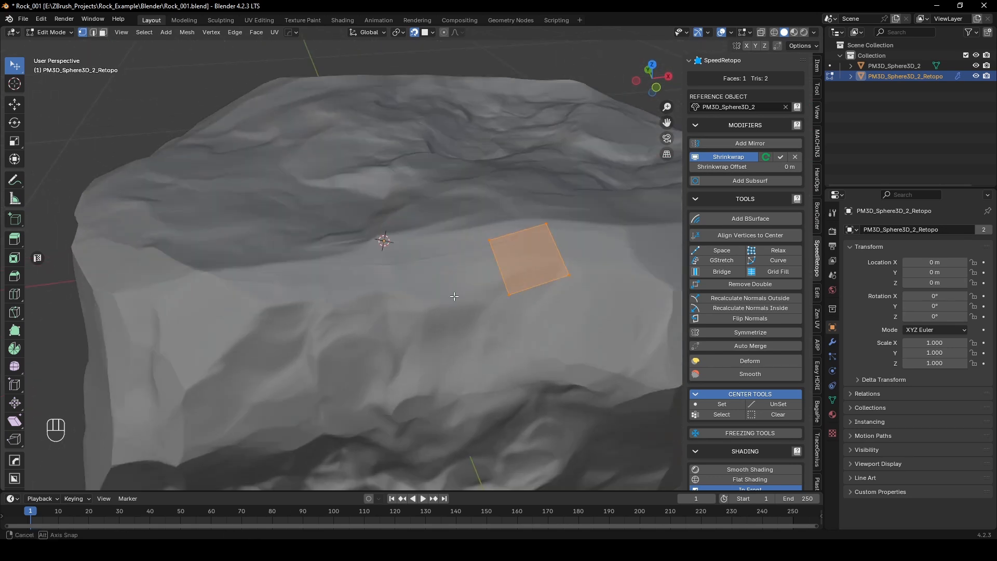
left_click(487, 238)
key("g")
left_click(432, 240)
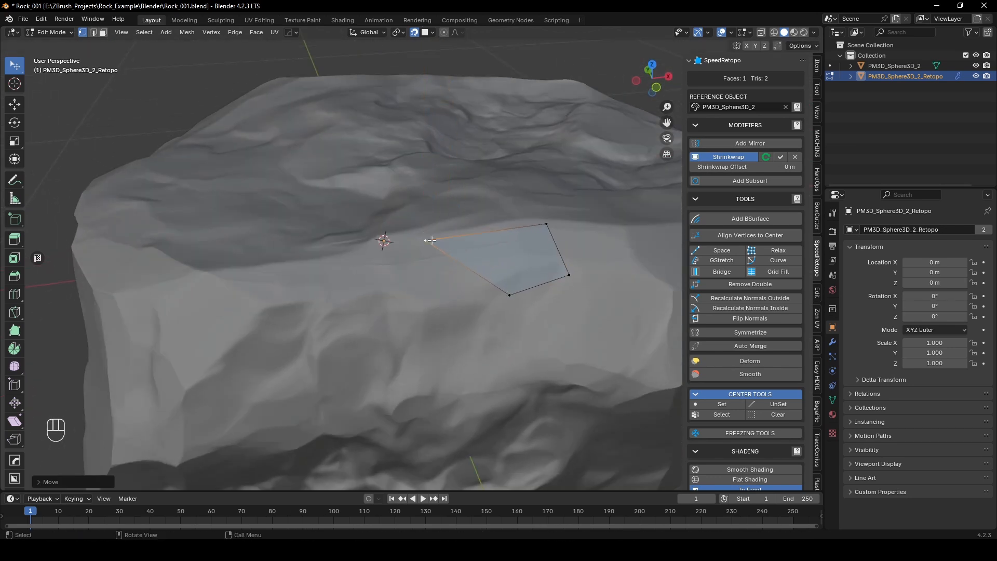
middle_click_drag(547, 226, 491, 305)
middle_click_drag(423, 411, 463, 334)
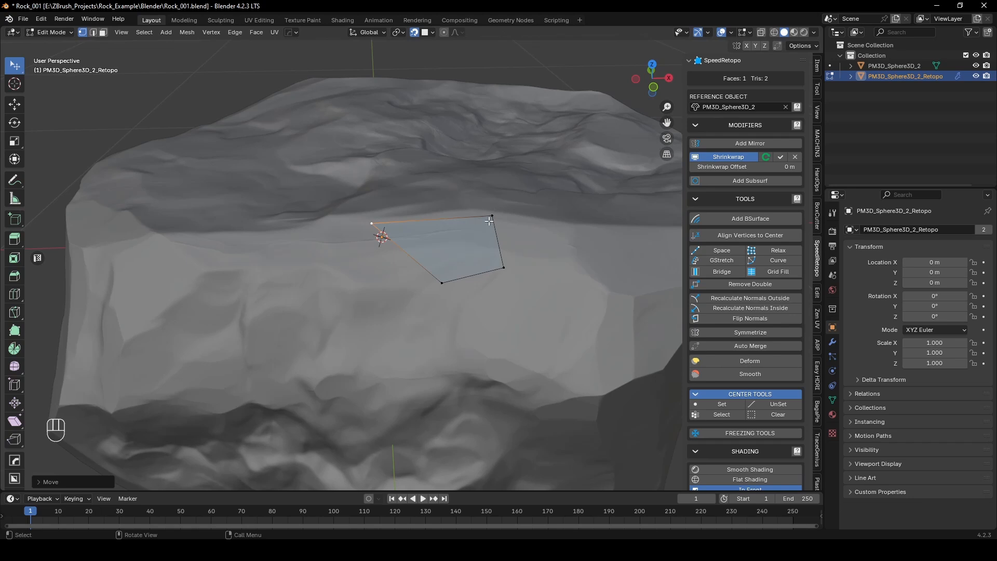
left_click_drag(492, 216, 469, 209)
left_click_drag(442, 283, 389, 246)
left_click_drag(504, 267, 455, 241)
middle_click_drag(455, 241, 470, 257)
Step: Extrude the face's right edge along the rim into a second quad and adjust its two new corner vertices
scroll(469, 263, "down", 1)
key("2")
left_click(414, 330)
middle_click_drag(434, 315, 430, 277)
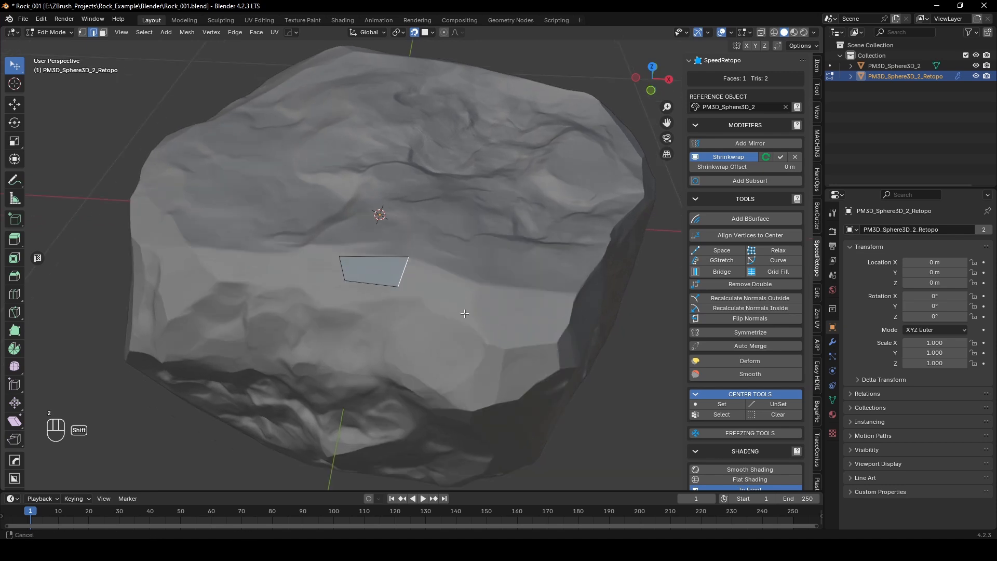
scroll(430, 276, "up", 1)
key("e")
left_click(490, 309)
key("1")
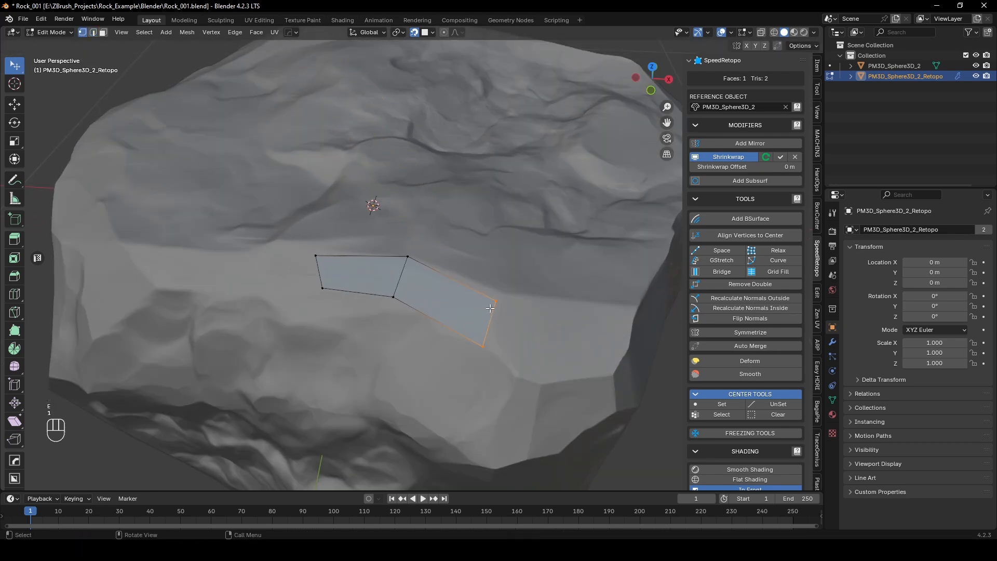
left_click_drag(494, 304, 500, 297)
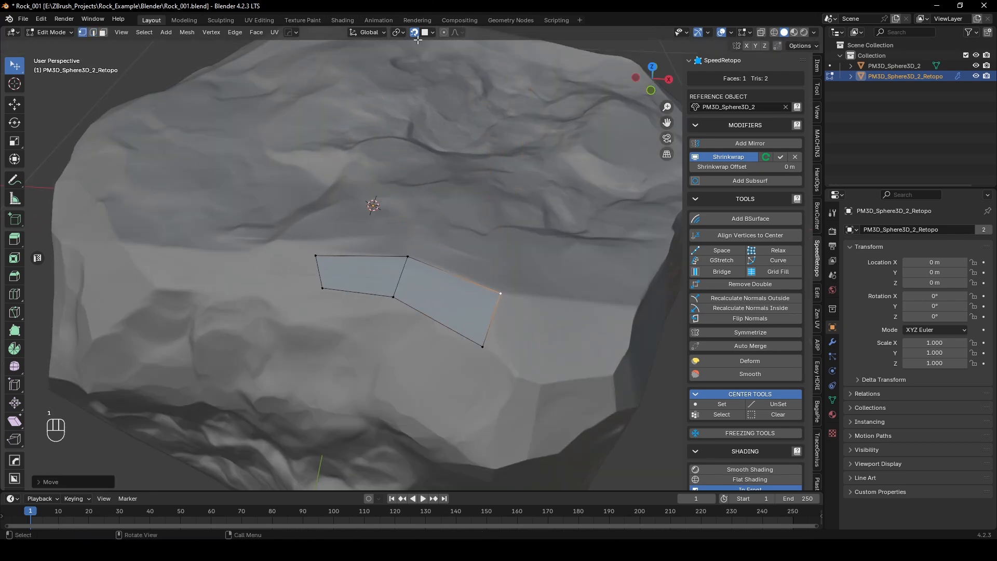
mouse_move(481, 345)
left_mouse_down()
mouse_move(490, 362)
mouse_move(494, 351)
left_mouse_up()
Step: Extrude the second quad's end edge into a narrow third quad and move its upper corner onto the rim
key("2")
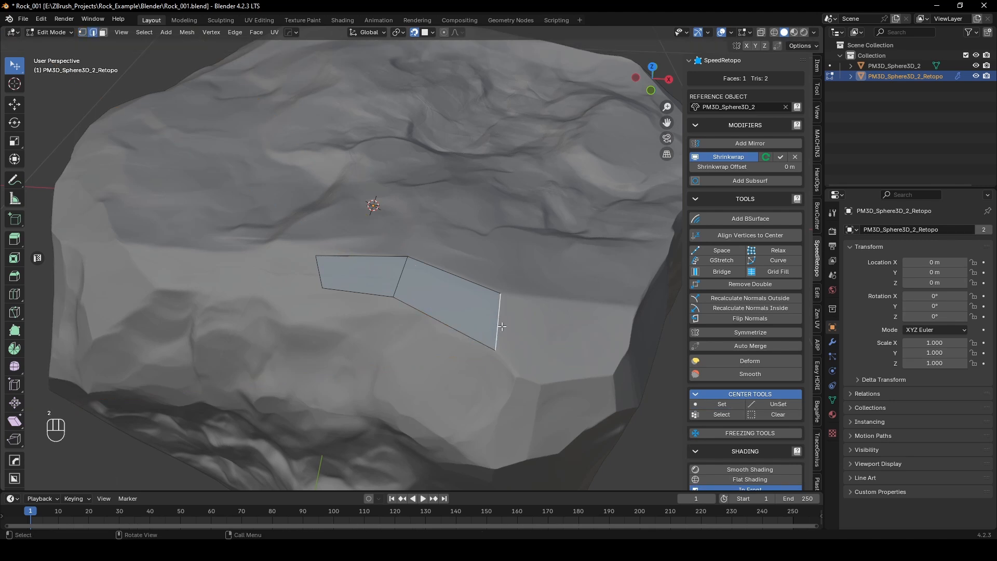
key("e")
left_click(535, 304)
key("1")
left_click_drag(519, 319, 532, 297)
Step: Extrude the narrow third quad's end edge into a fourth quad and move its upper corner vertex along the rim
key("2")
key("e")
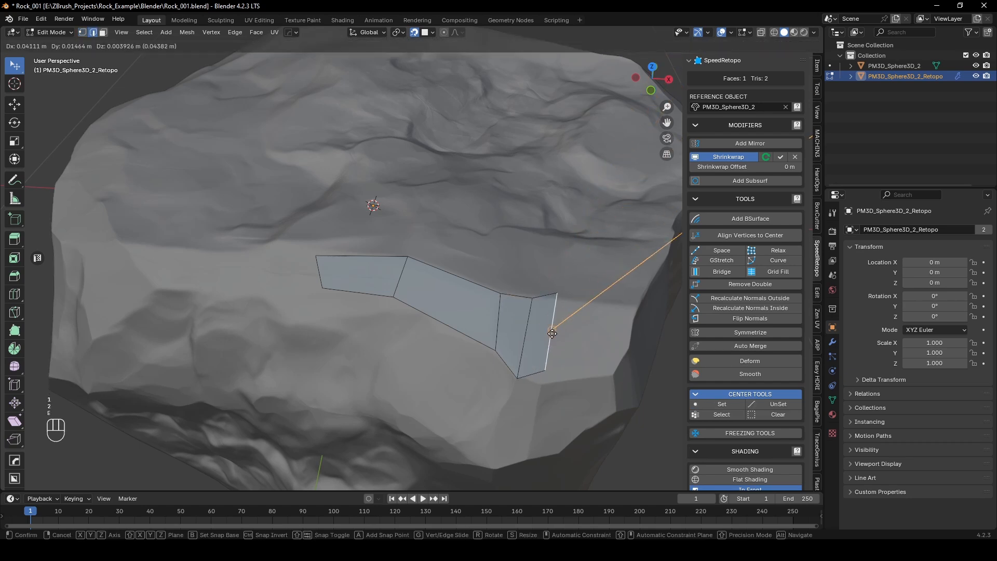
left_click(554, 306)
key("1")
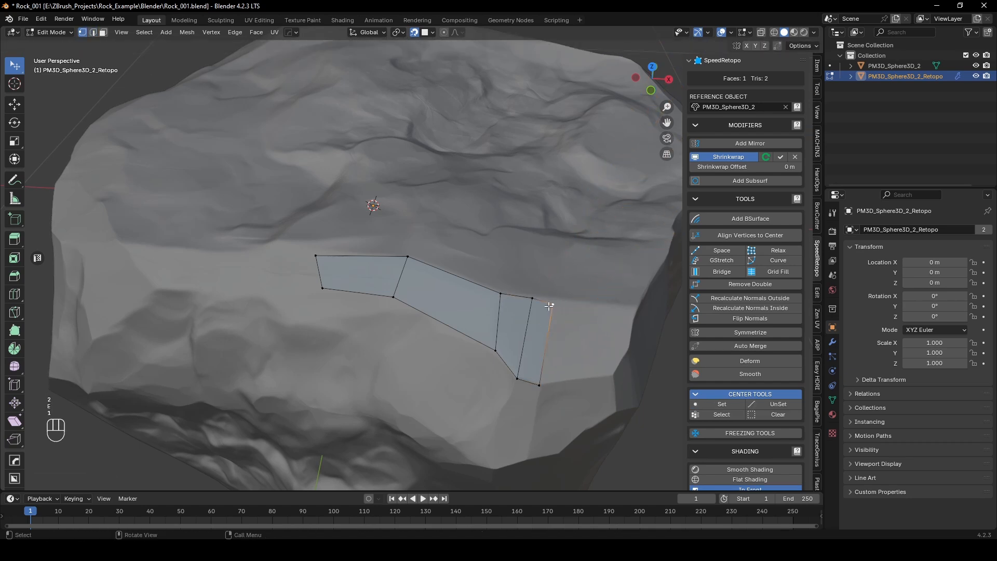
mouse_move(549, 306)
left_mouse_down()
mouse_move(663, 140)
mouse_move(563, 301)
left_mouse_up()
middle_click_drag(563, 301, 510, 337)
Step: Extrude the fourth quad's end edge into a fifth quad reaching the rock's corner, adjust its two new vertices and leave its end edge selected
key("2")
left_click(502, 326)
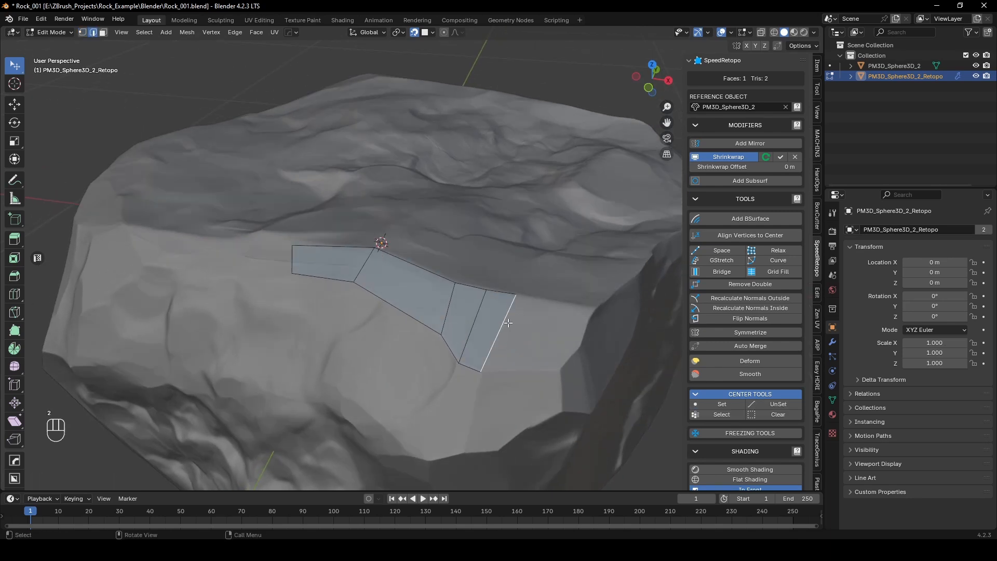
key("e")
left_click(545, 347)
key("1")
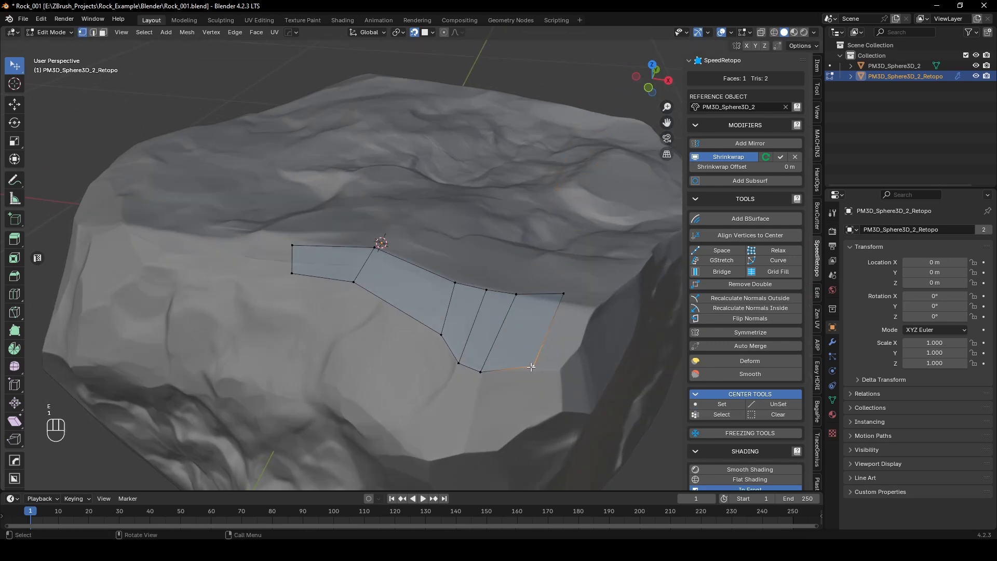
left_click_drag(530, 367, 554, 369)
left_click_drag(560, 296, 574, 311)
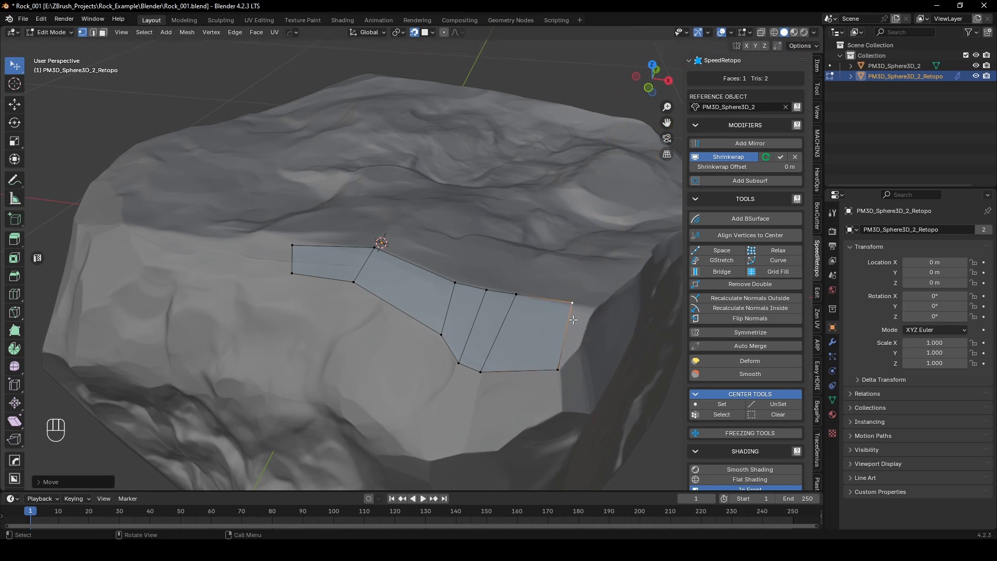
key("2")
left_click(580, 322)
Step: Look up the F2 add-on in the preferences and view its details
left_click(43, 19)
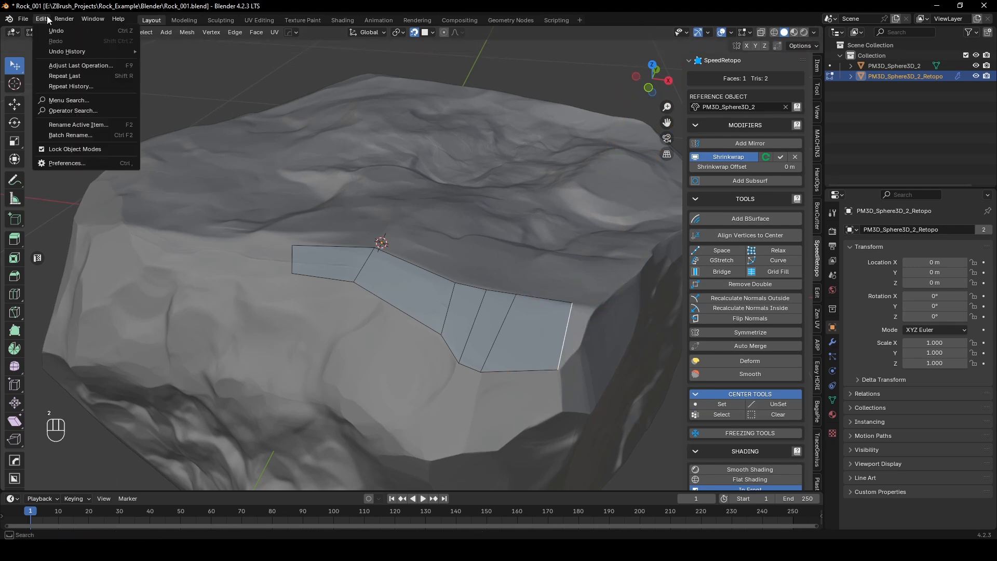
left_click(75, 163)
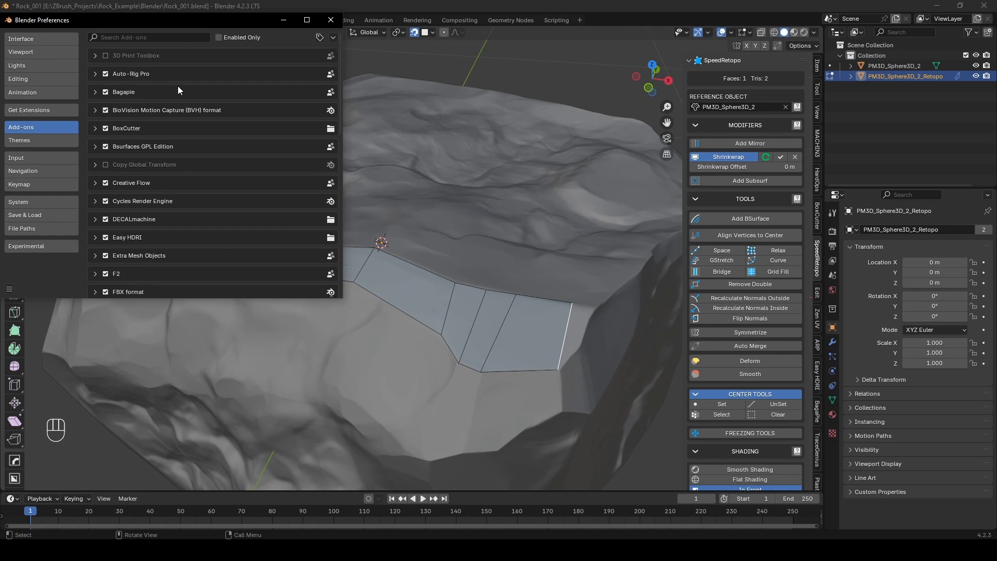
left_click(165, 38)
type("f")
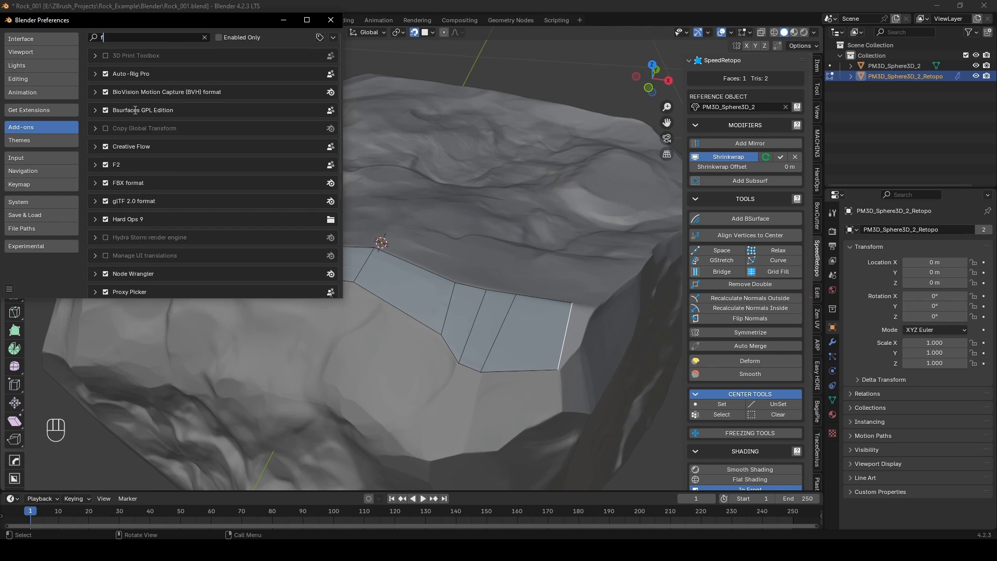
left_click(95, 165)
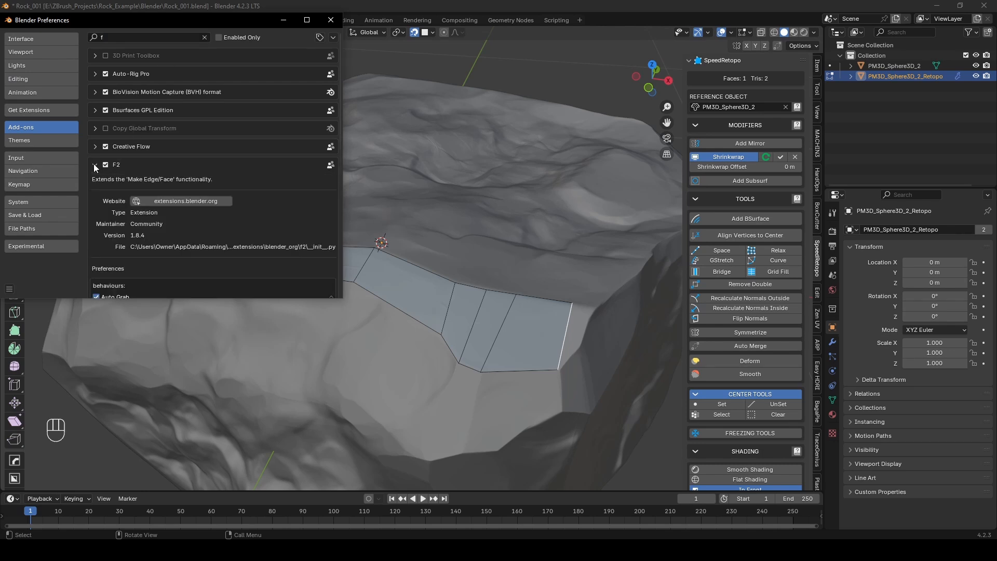
left_click(330, 21)
Step: Add a narrow sixth quad wrapping around the rock's corner and place its upper vertex on the rim
middle_click_drag(469, 346, 477, 340)
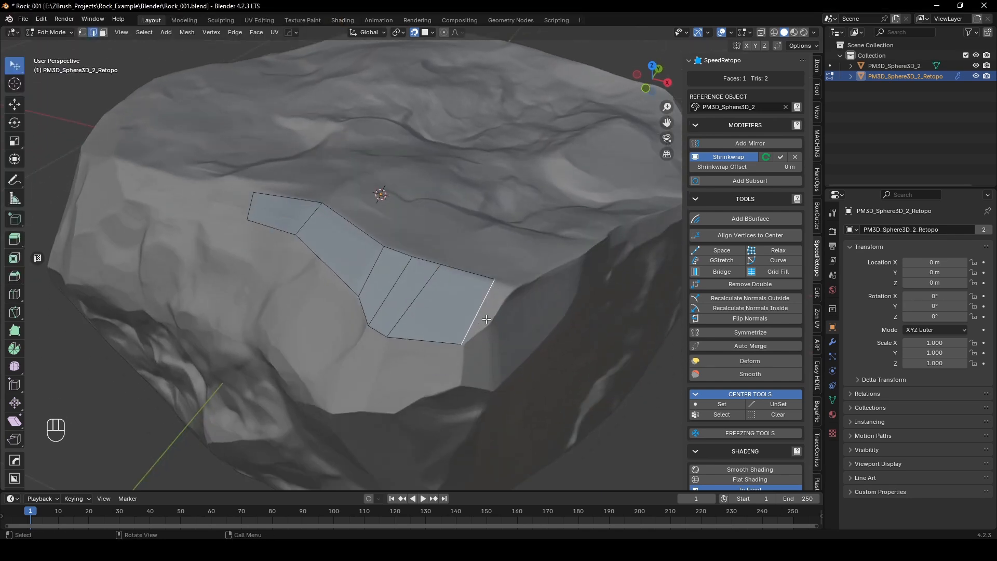
key("1")
key("e")
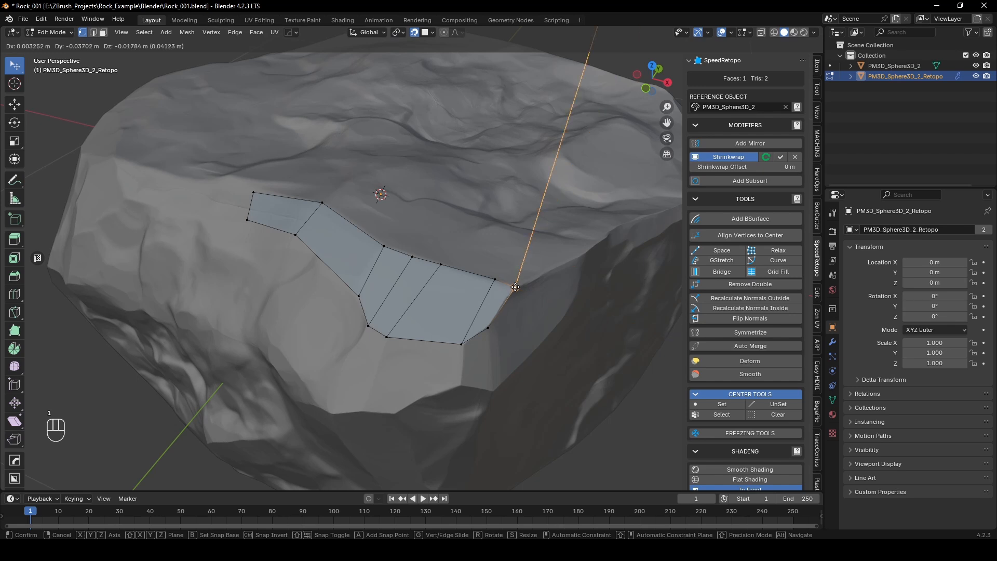
left_click(513, 286)
Step: Extrude the fifth quad's lower edge down to the facet's lower rim and adjust the new quad's inner corner vertex
middle_click_drag(327, 298, 418, 272)
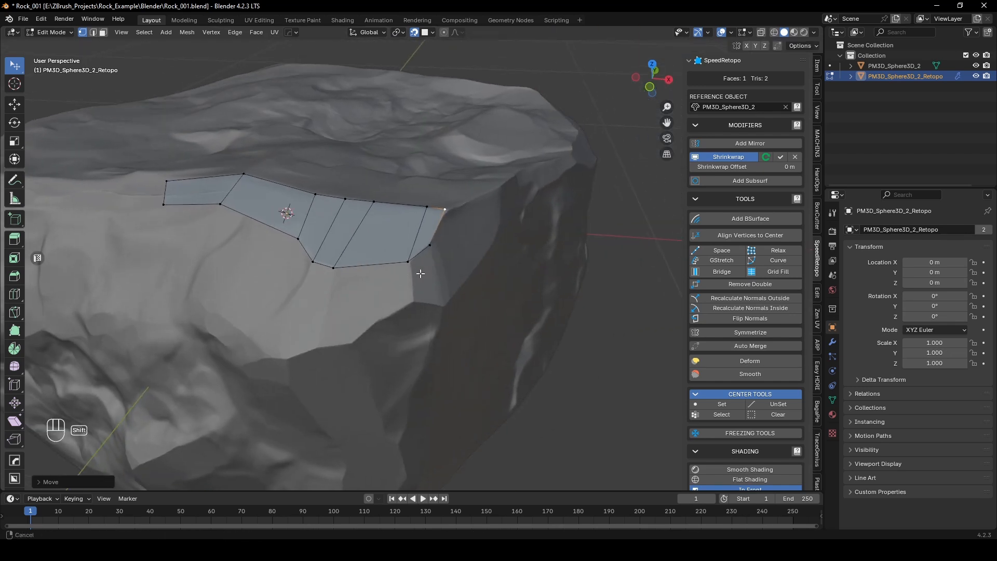
key("2")
left_click(390, 260)
key("e")
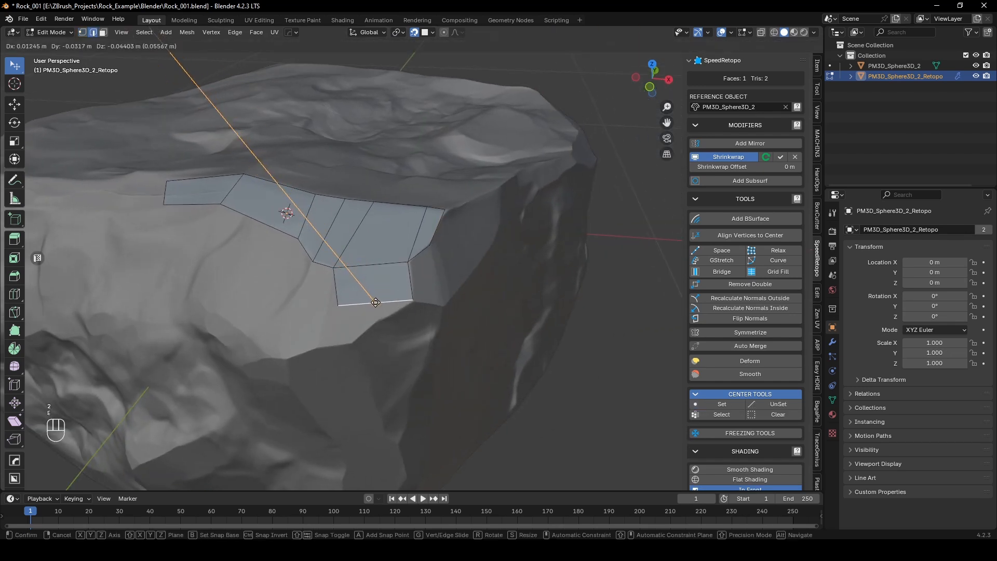
left_click(367, 308)
key("1")
left_click_drag(338, 305, 347, 320)
Step: Fill the neighbouring lower quad from its corner vertex with F2 and add a loop cut through it
left_click(334, 269)
key("f")
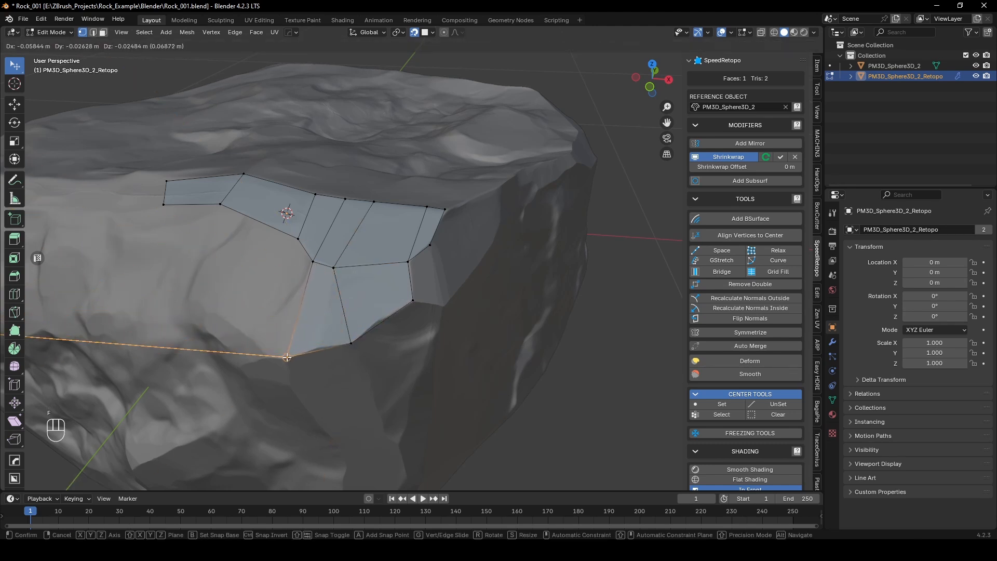
left_click(283, 365)
key("ctrl+r")
left_click(321, 344)
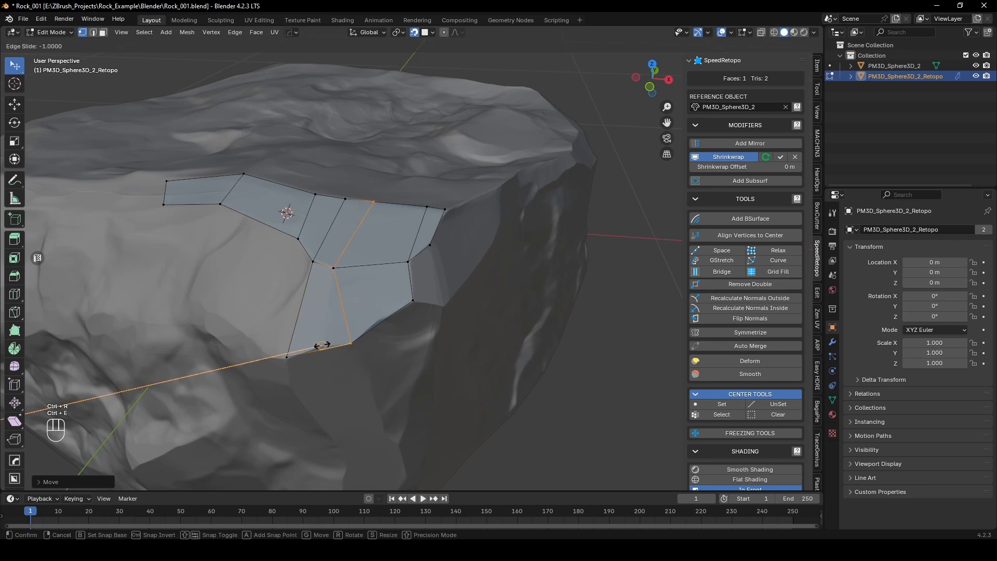
left_click_drag(317, 348, 288, 356)
Step: Fill two more quads with F2 below the strip, extending the lower row along the facet toward the first quad
middle_click_drag(327, 331, 302, 317)
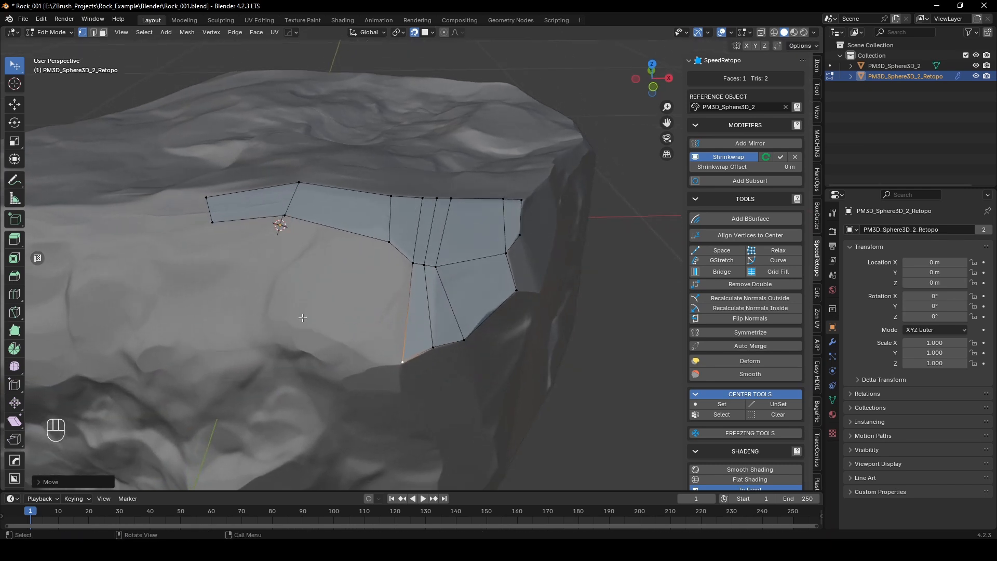
left_click(413, 263)
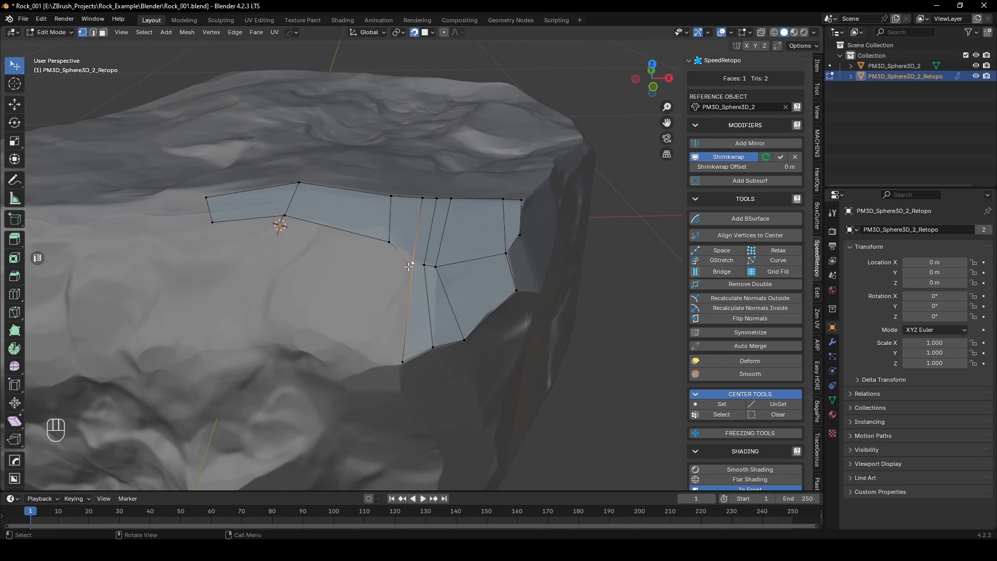
key("f")
left_click(350, 344)
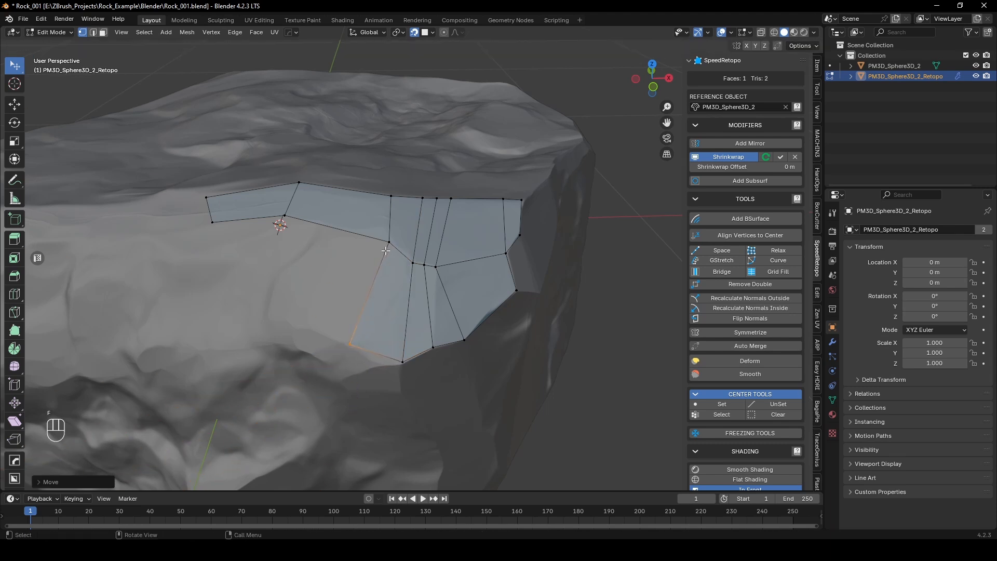
key("f")
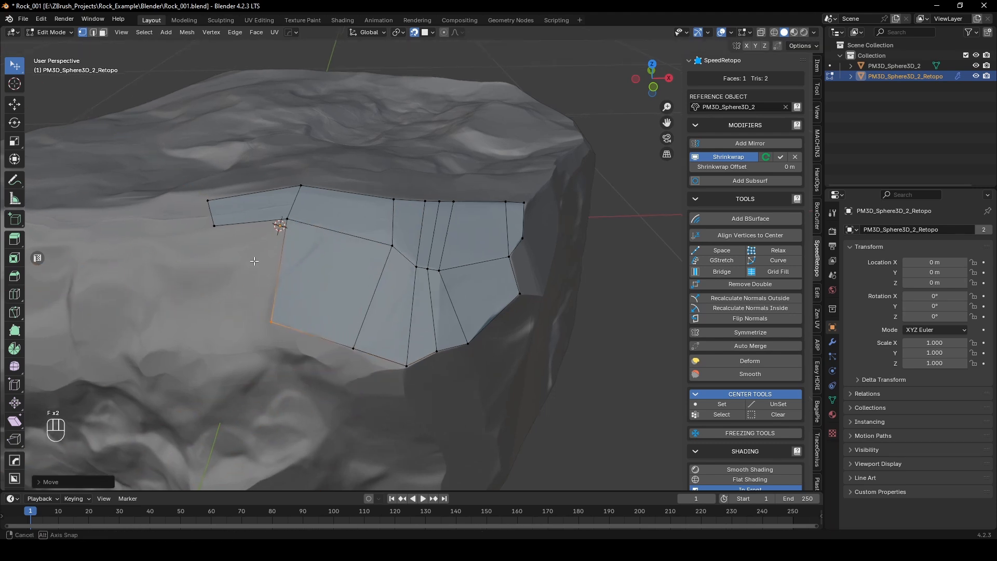
left_click(254, 261)
Step: Extrude the first quad's lower edge down over the front facet
middle_click_drag(254, 261, 413, 328)
key("ctrl+r")
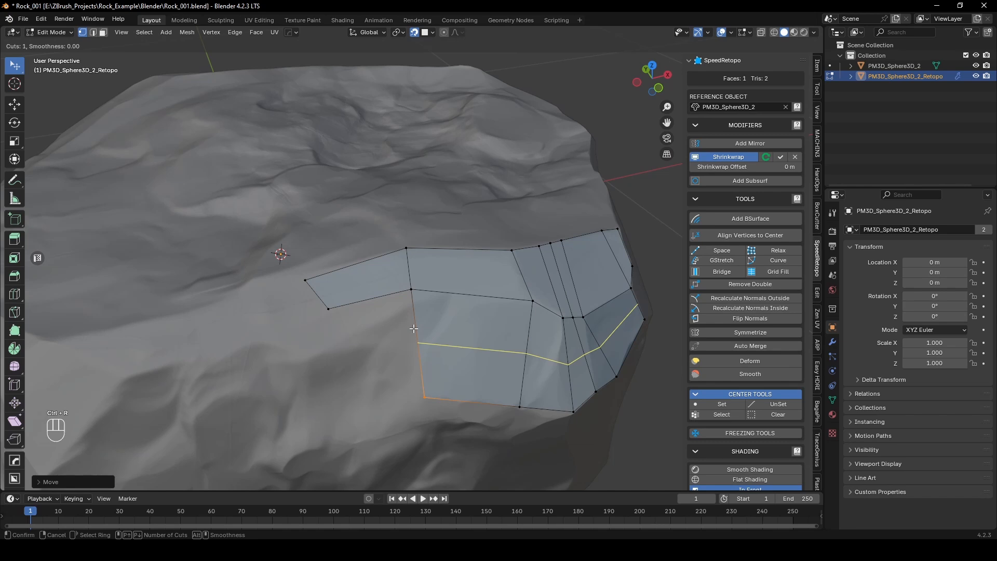
right_click(387, 304)
left_click(385, 294)
key("2")
left_click(370, 300)
key("e")
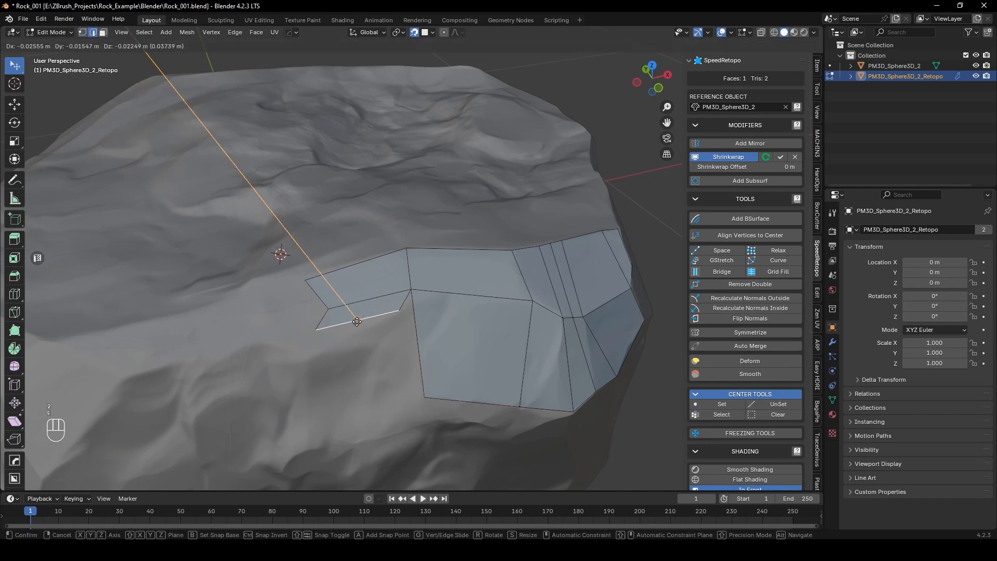
left_click(336, 334)
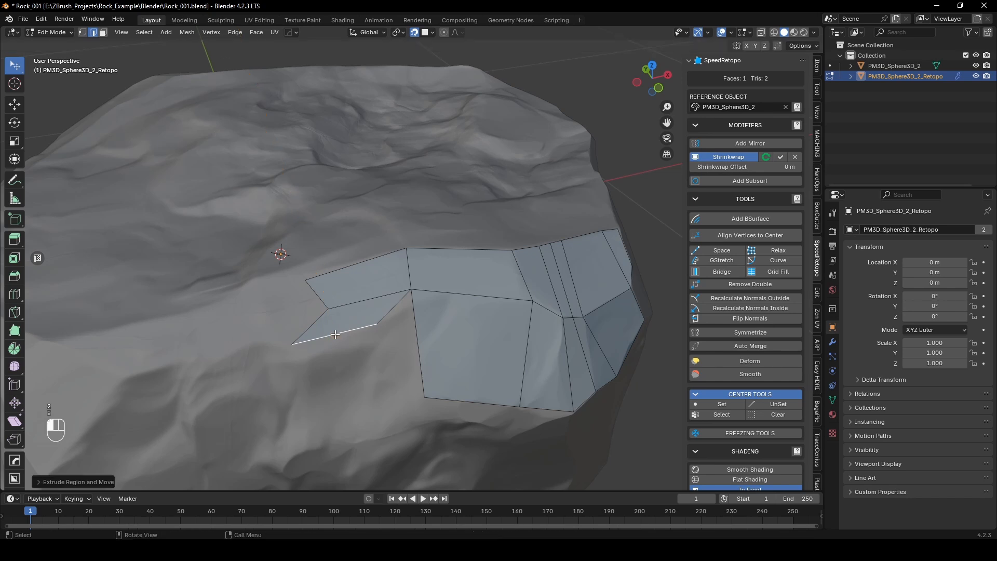
Step: Move the first quad's lower corner vertices and both vertices of the newly extruded edge to even out the face flow
key("1")
left_click_drag(412, 288, 448, 294)
left_click_drag(328, 308, 313, 305)
left_click_drag(376, 325, 350, 336)
left_click(291, 344)
left_click_drag(291, 344, 283, 346)
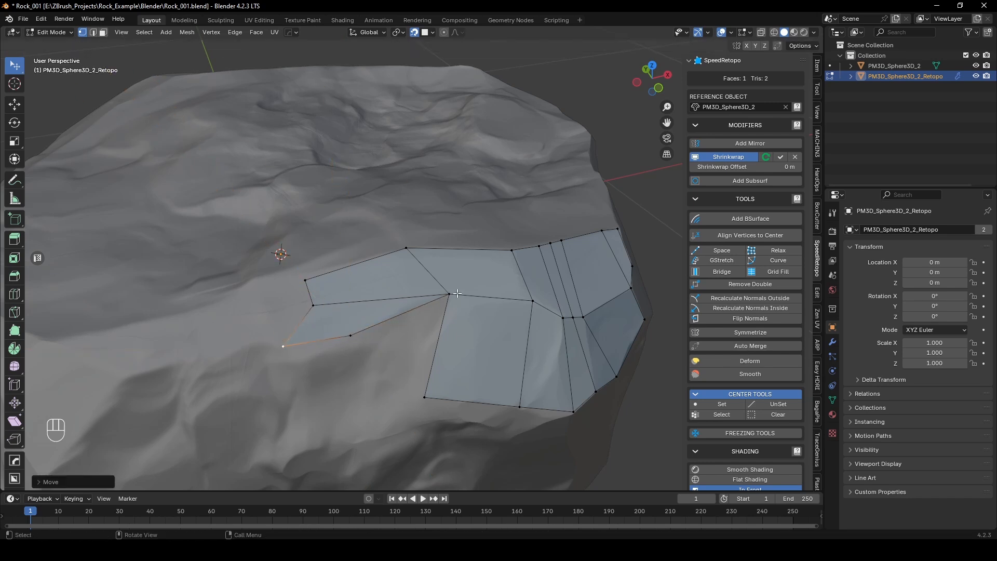
Step: Close the gap beside the lower row and add another quad beyond it by filling from the corner vertices with F2
key("f")
left_click(359, 327)
key("f")
left_click(304, 445)
Step: Extrude the sixth quad's upper edge backward along the rim of the rock's top
scroll(305, 446, "down", 5)
mouse_move(343, 299)
middle_mouse_down()
mouse_move(311, 260)
mouse_move(315, 247)
mouse_move(336, 295)
middle_mouse_up()
scroll(315, 249, "up", 3)
scroll(331, 240, "down", 2)
scroll(387, 352, "up", 4)
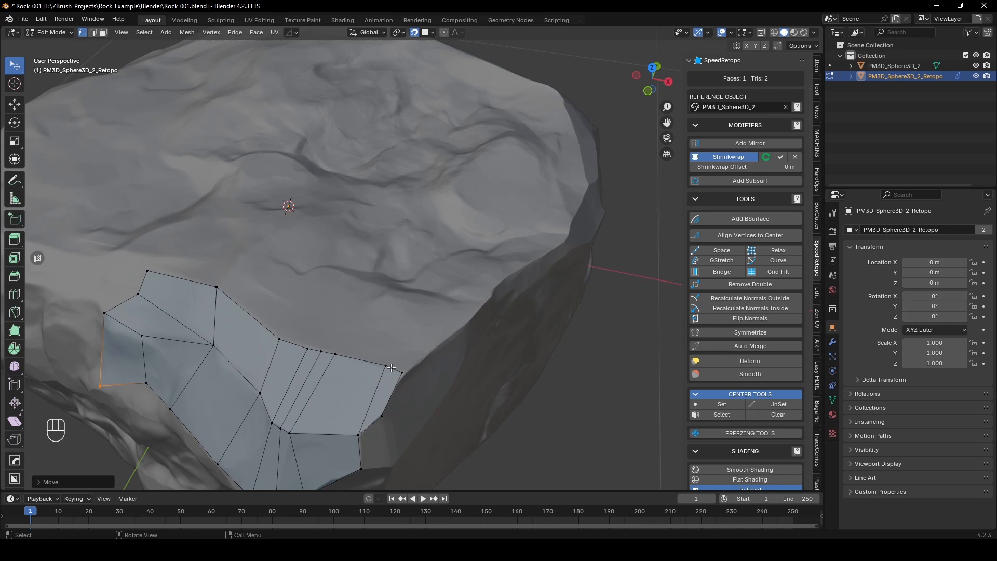
key("2")
left_click(398, 364)
key("e")
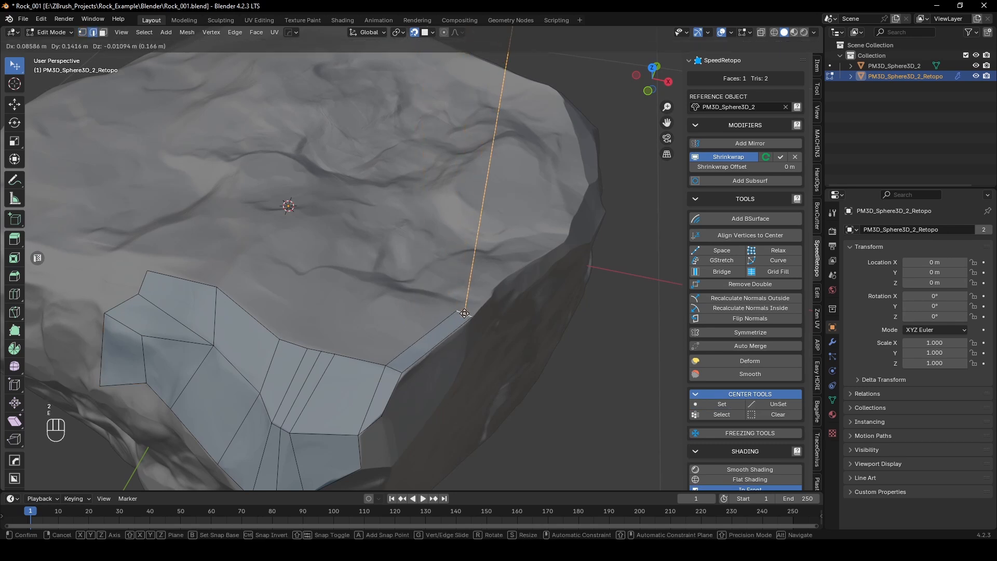
left_click(459, 318)
Step: Draw an annotation stroke across the rock's top from the extruded rim edge toward the first quad, and return to the Tweak tool
middle_click_drag(460, 318, 400, 322)
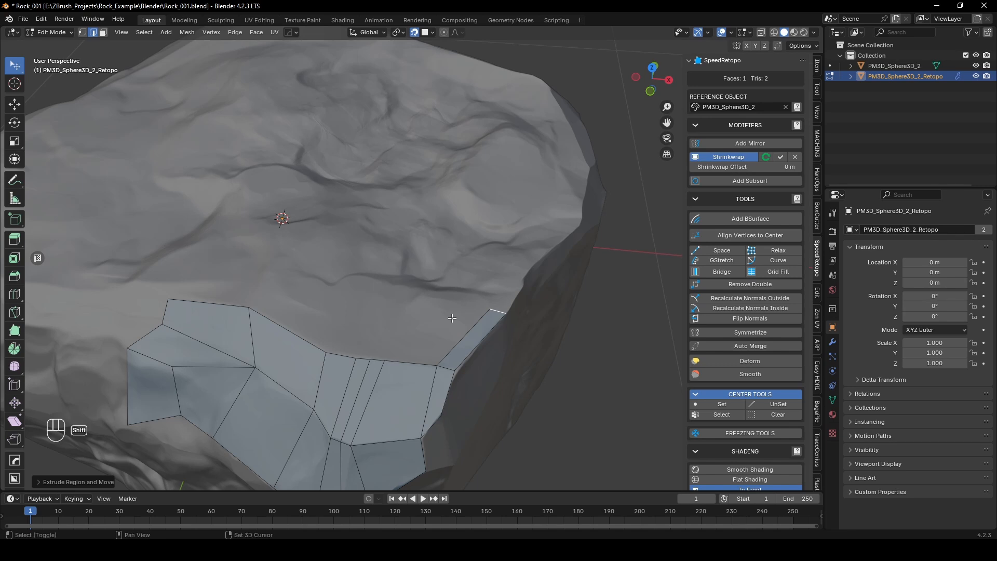
key("shift+space")
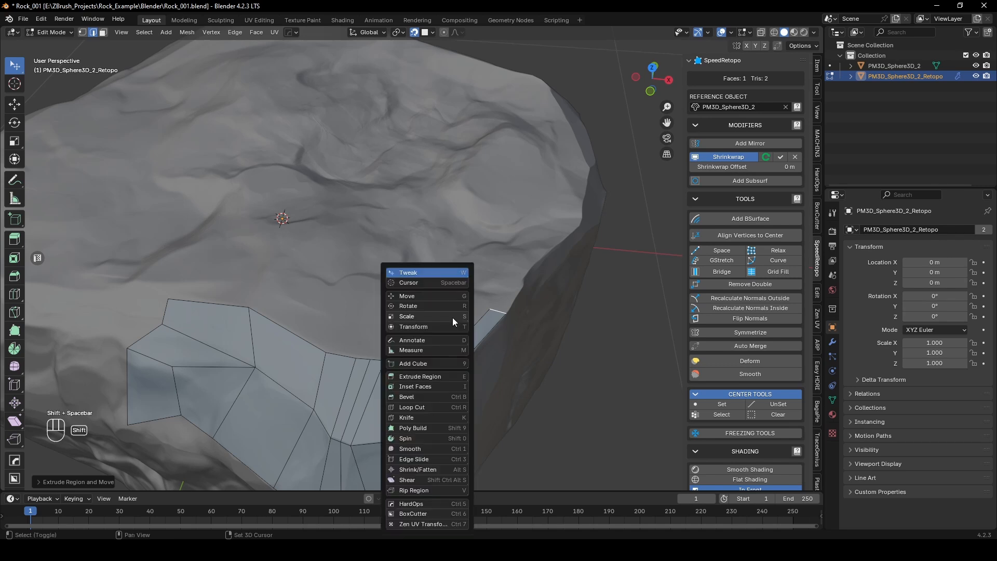
left_click(424, 338)
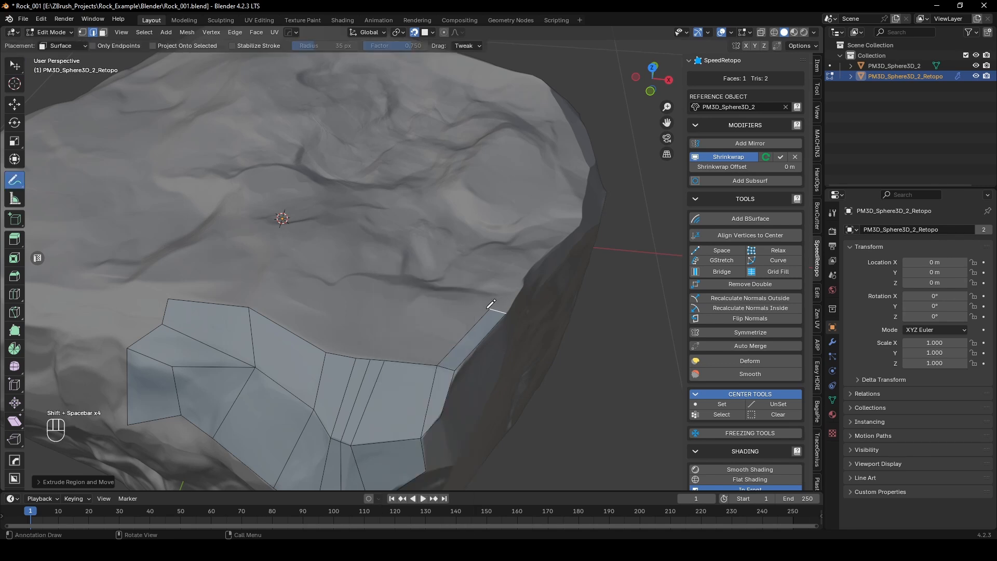
left_click_drag(488, 308, 458, 302)
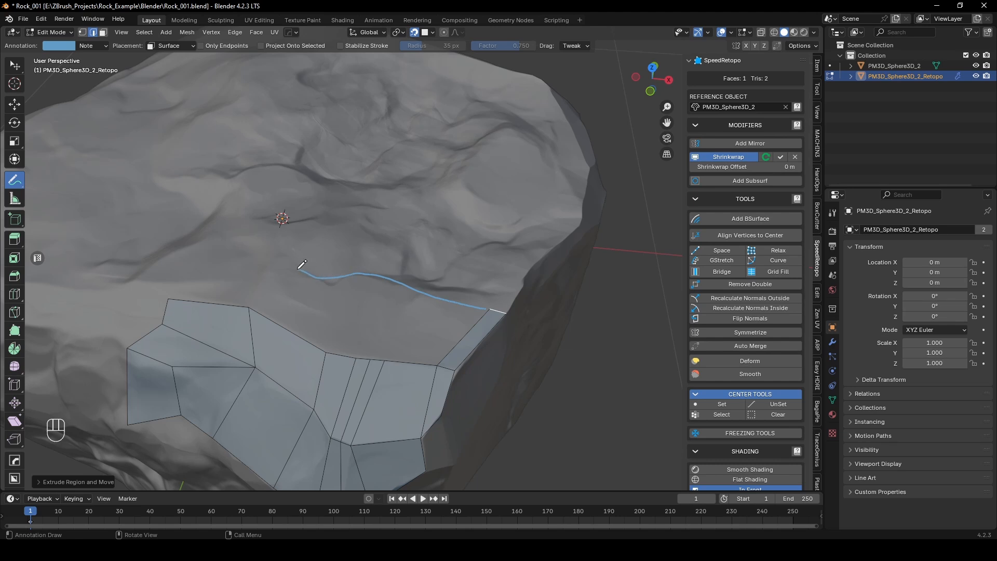
left_click_drag(299, 269, 290, 268)
key("w")
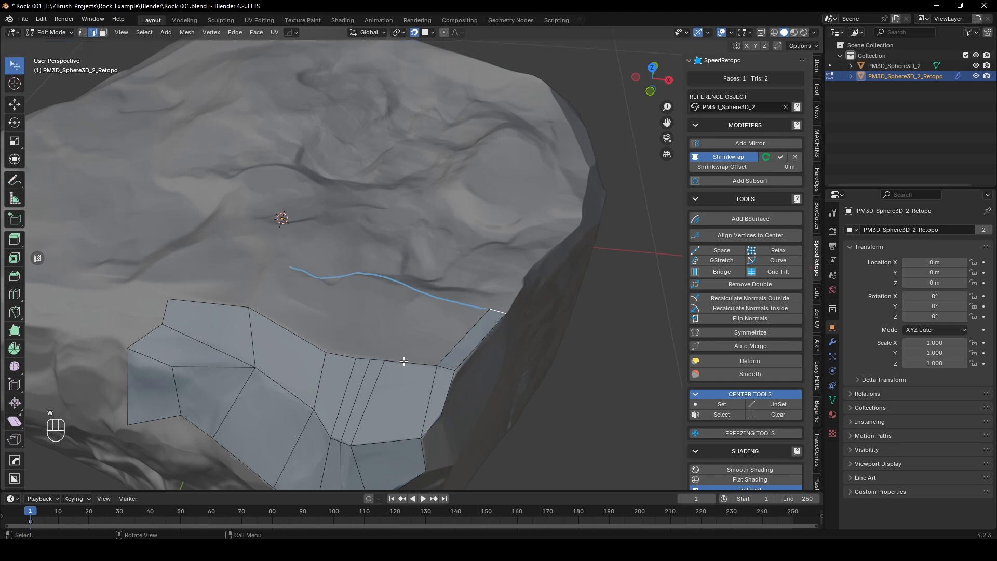
Step: Create a BSurface between the strip's upper edge and the annotation stroke, and merge its end vertex with the extruded rim quad
left_click(728, 220)
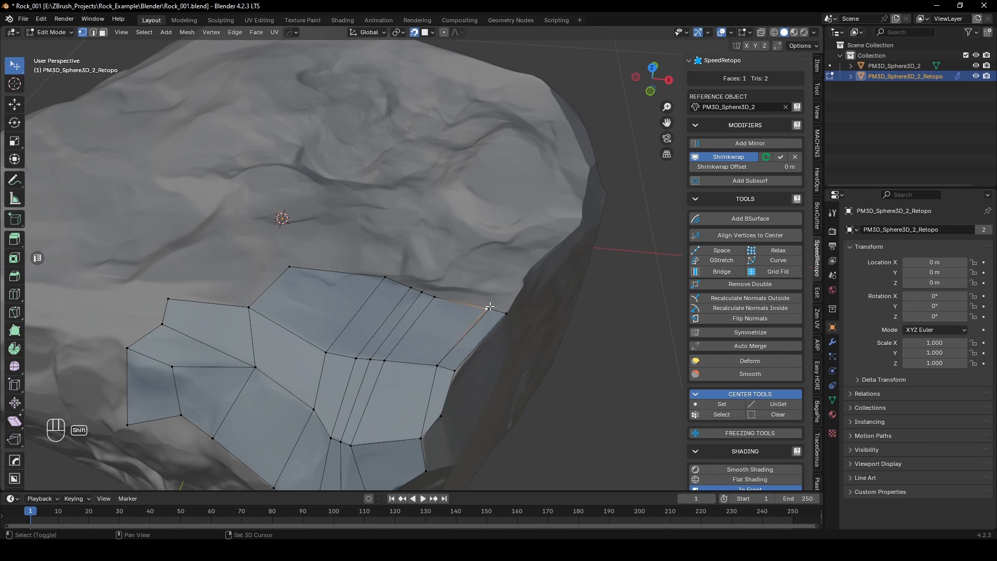
left_click_drag(483, 303, 492, 312)
key("m")
left_click(458, 312)
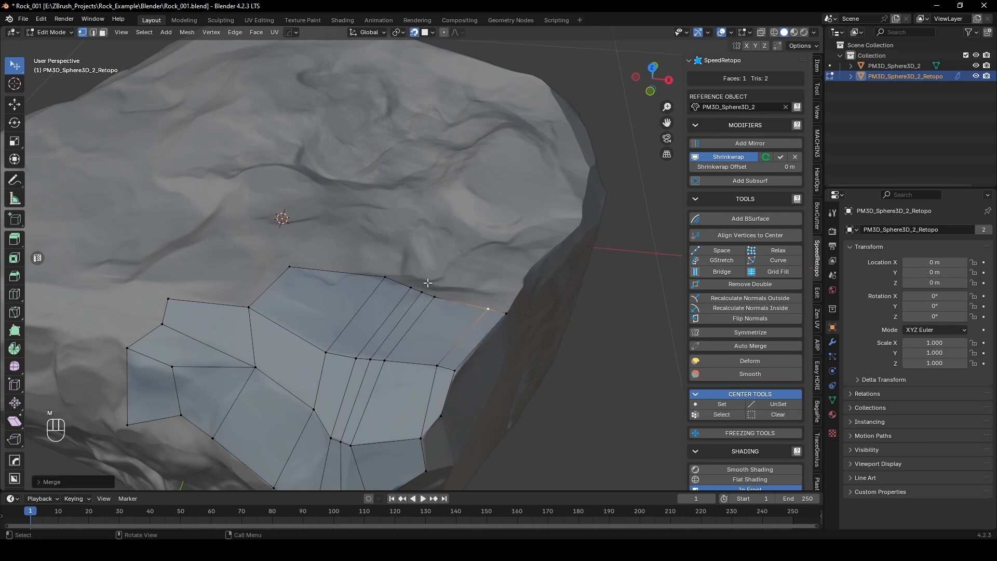
Step: Reposition the vertices along the new top surface's back edge to space out its narrow faces
middle_click_drag(386, 287, 379, 334)
left_click_drag(379, 356, 366, 353)
left_click(412, 375)
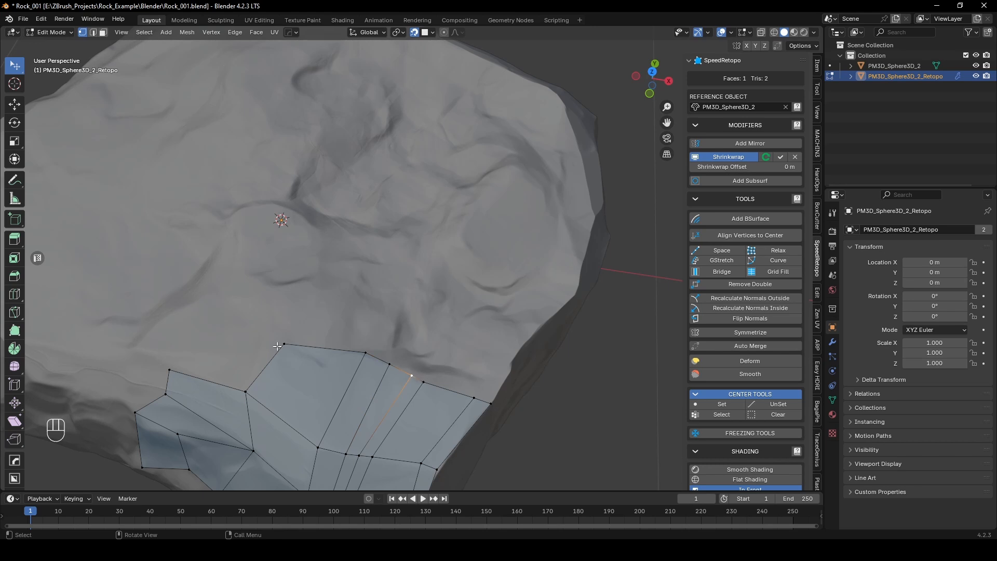
left_click_drag(286, 345, 281, 342)
scroll(363, 360, "up", 2)
middle_click_drag(365, 356, 367, 335)
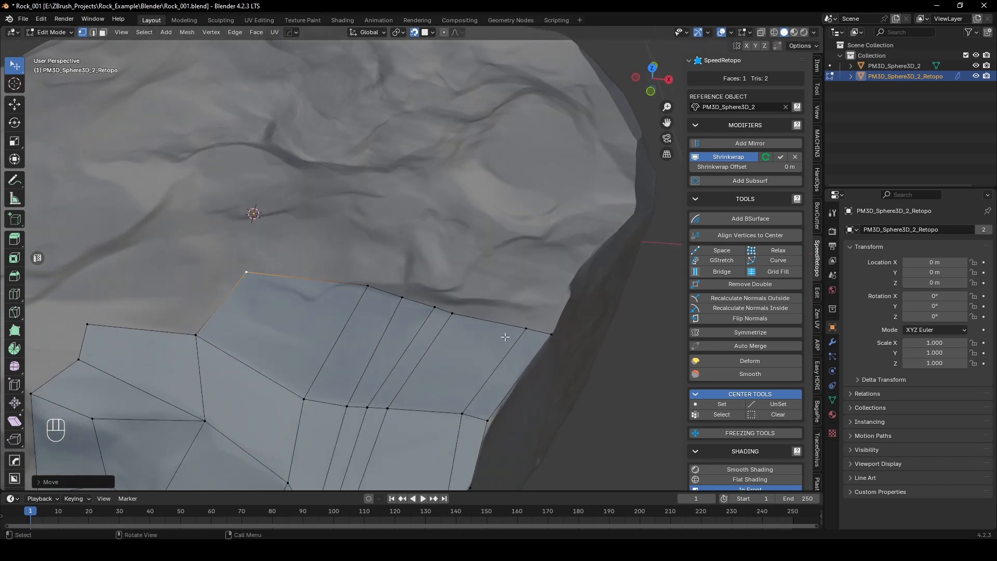
Step: Try to even out the vertices along the top surface's back edge with the Space tool
left_click(546, 330, "ctrl")
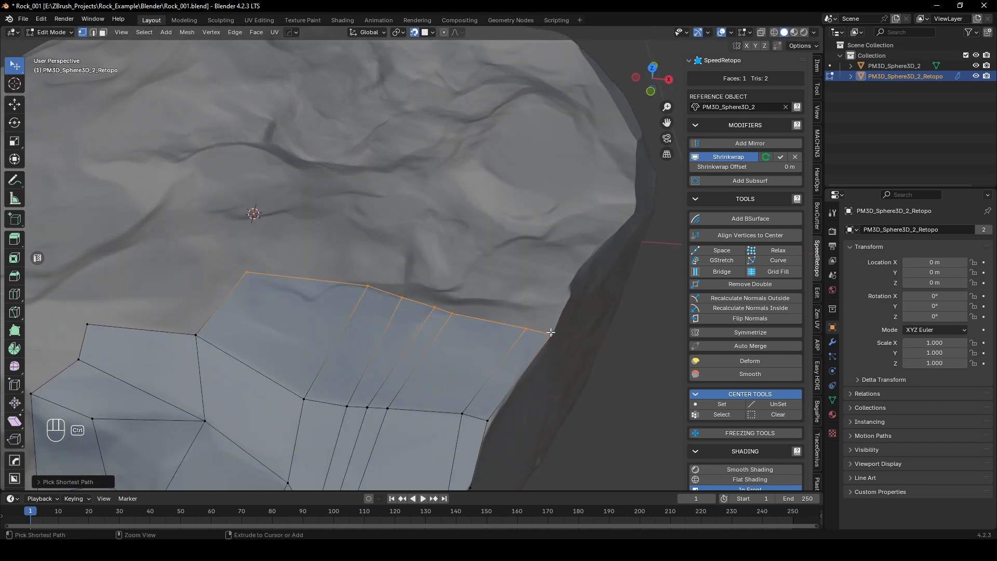
left_click(722, 252)
key("ctrl+z")
key("ctrl+z")
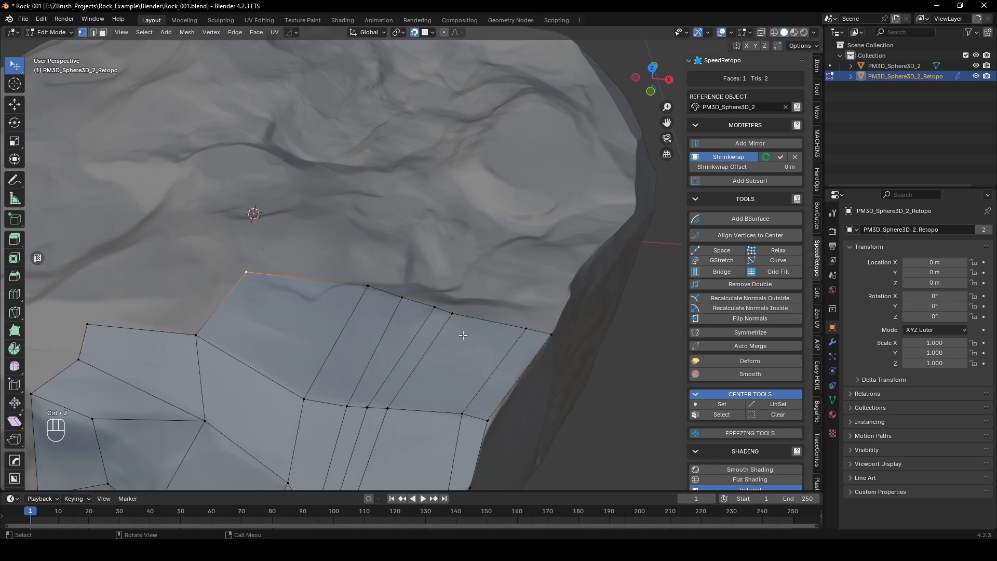
Step: Adjust the vertices near the front strip's open end to follow the facet and save the file
scroll(445, 327, "down", 2)
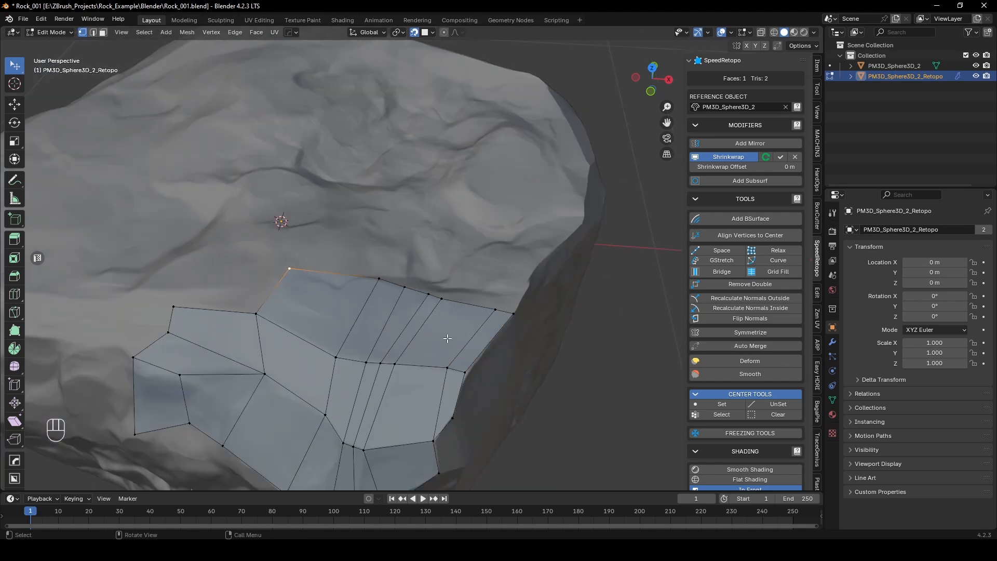
mouse_move(191, 301)
middle_mouse_down()
mouse_move(166, 358)
mouse_move(194, 313)
middle_mouse_up()
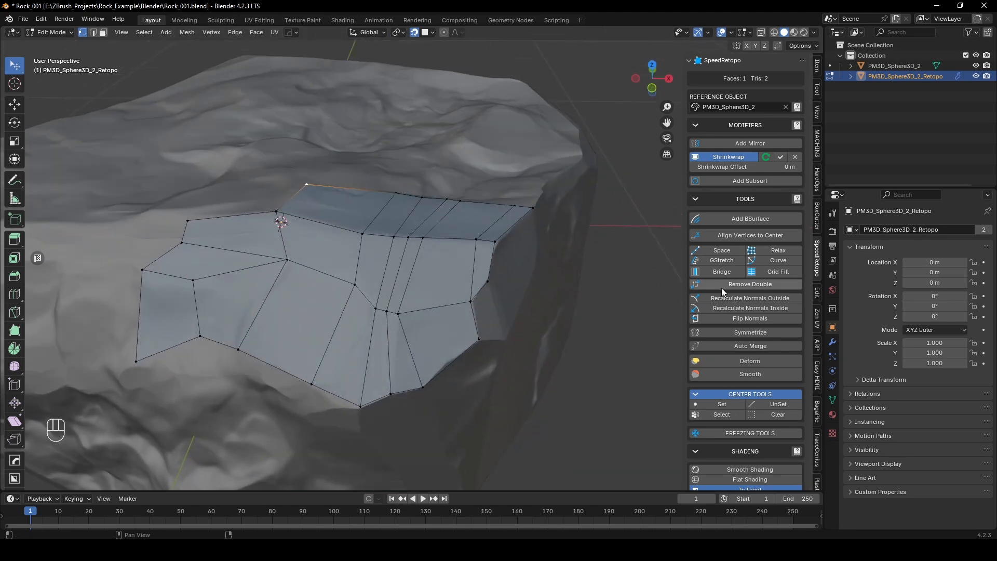
middle_click_drag(251, 251, 255, 228)
left_click_drag(281, 220, 294, 221)
middle_click_drag(509, 326, 420, 300)
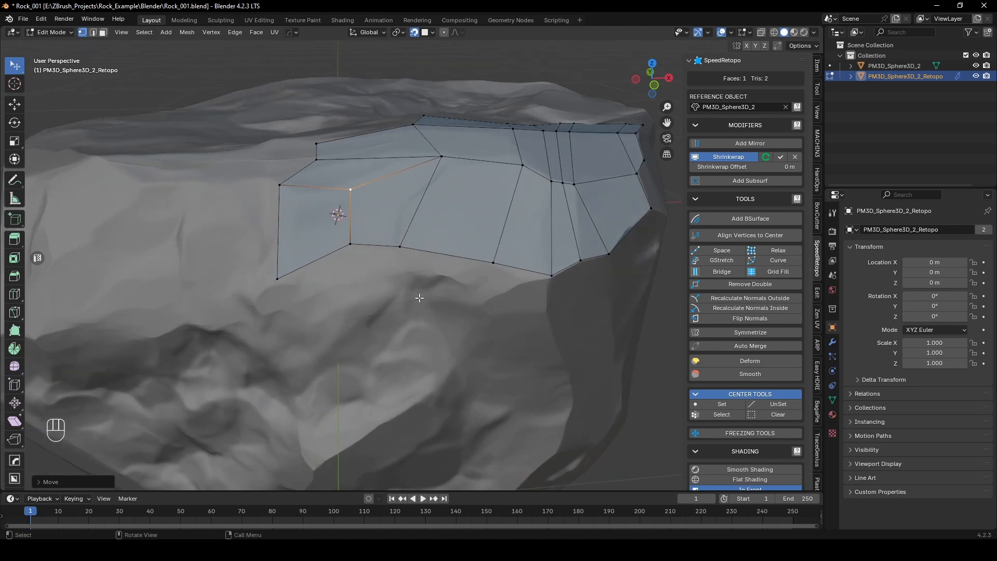
key("ctrl+s")
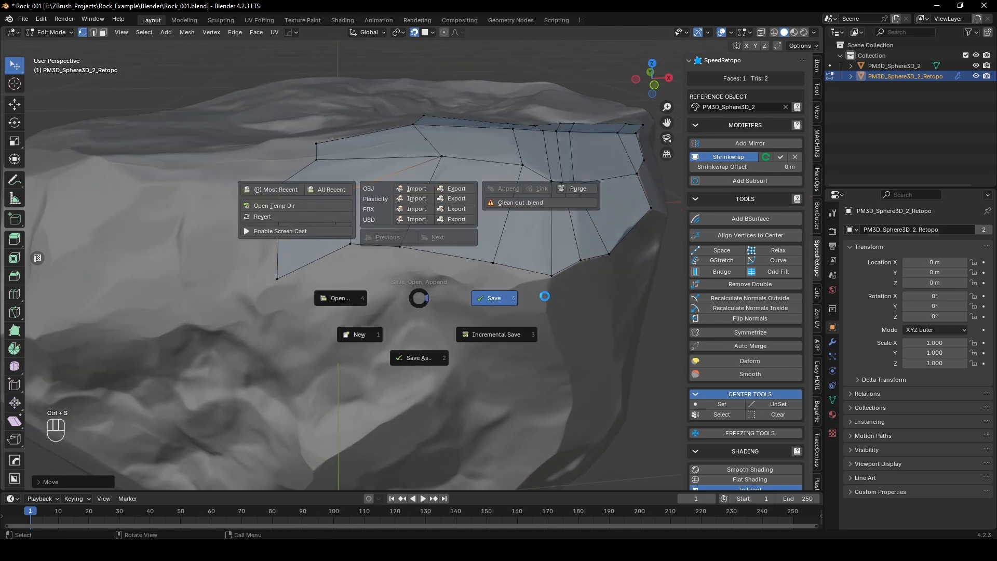
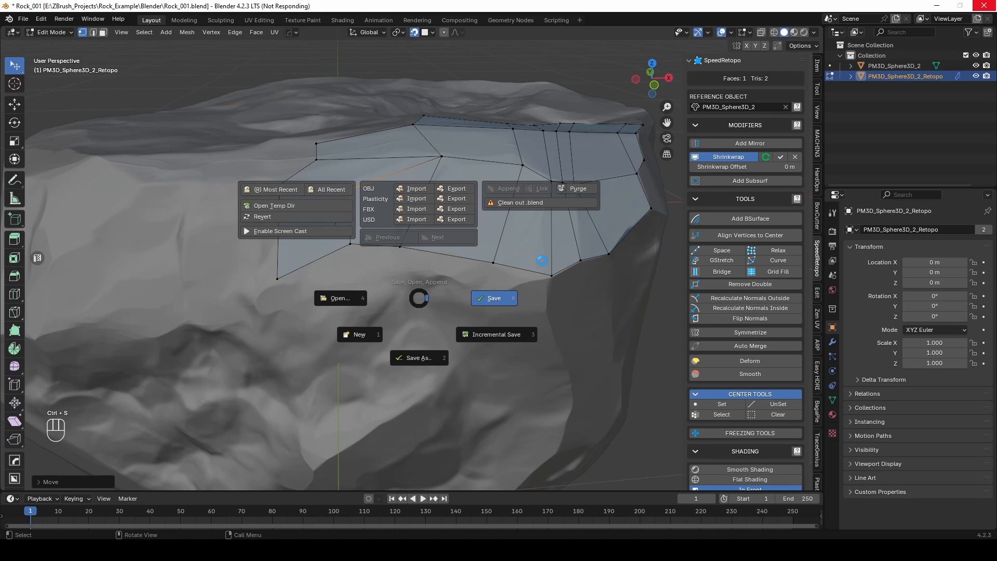
Step: Extrude a quad down the facet from the front strip's lower edge and fill the adjoining quad with F2
middle_click_drag(542, 260, 452, 289)
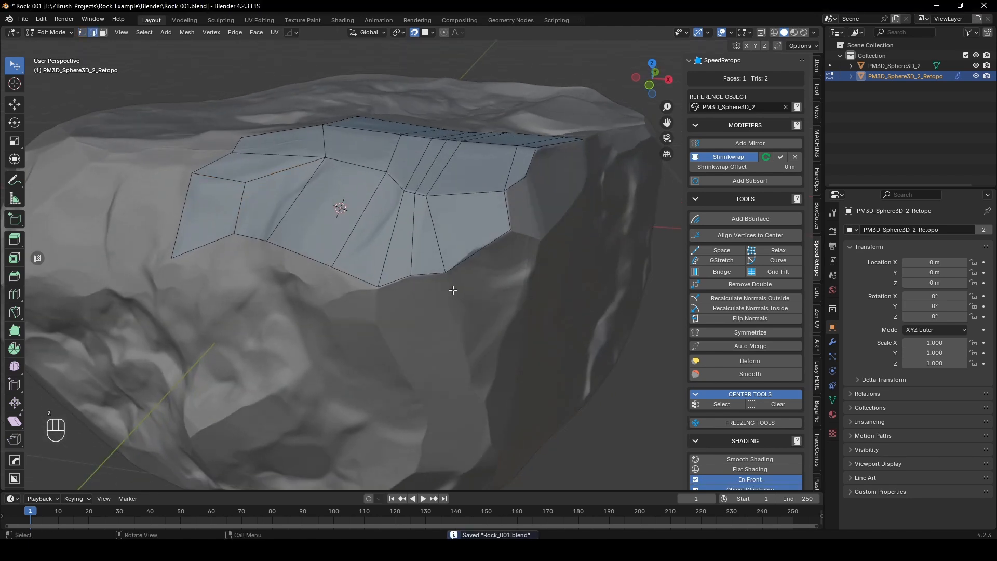
key("e")
left_click(393, 317)
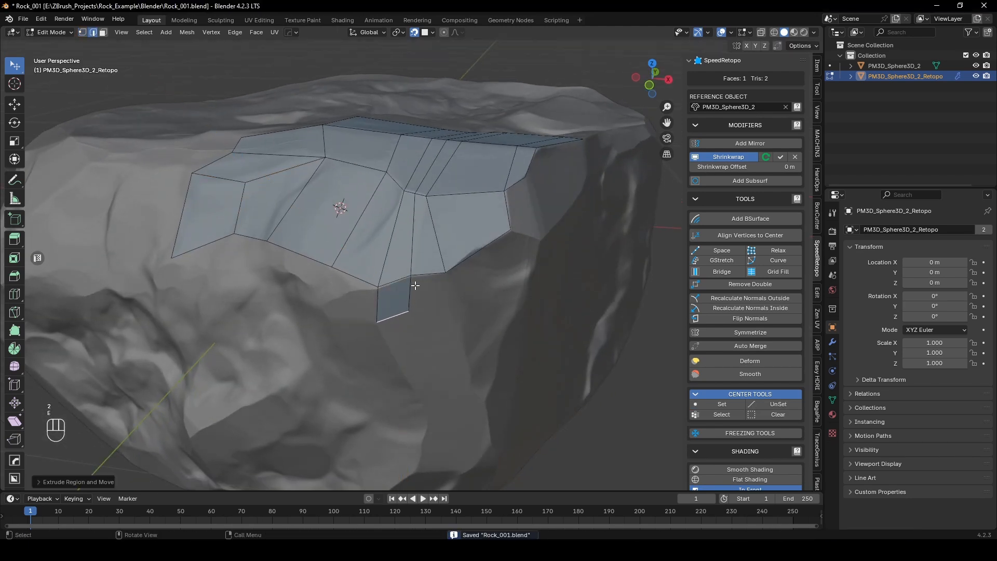
key("1")
key("f")
left_click(404, 307)
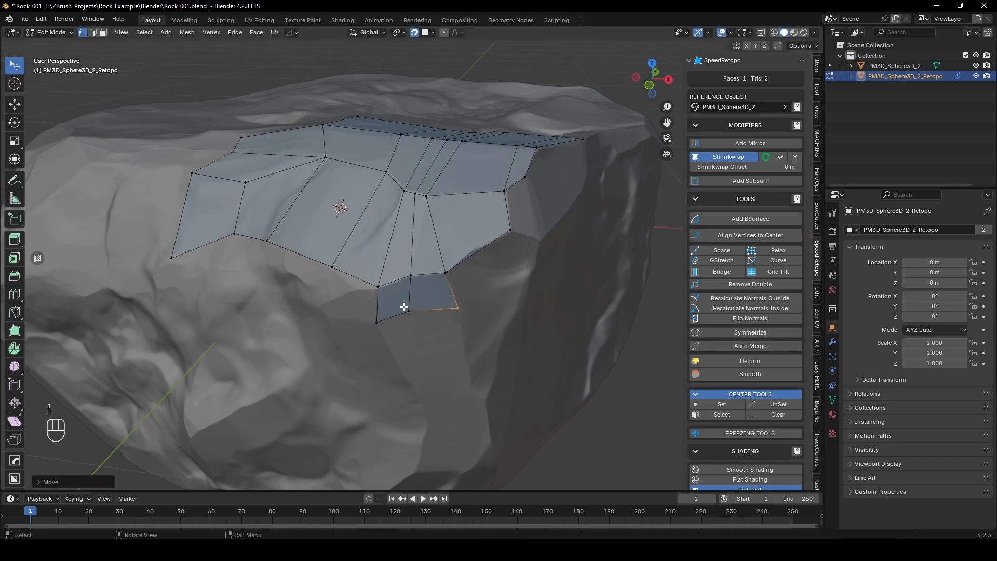
Step: Extrude the lower edges of the two new quads down the rock's front facet and adjust the end vertices
key("2")
left_click(432, 310)
key("e")
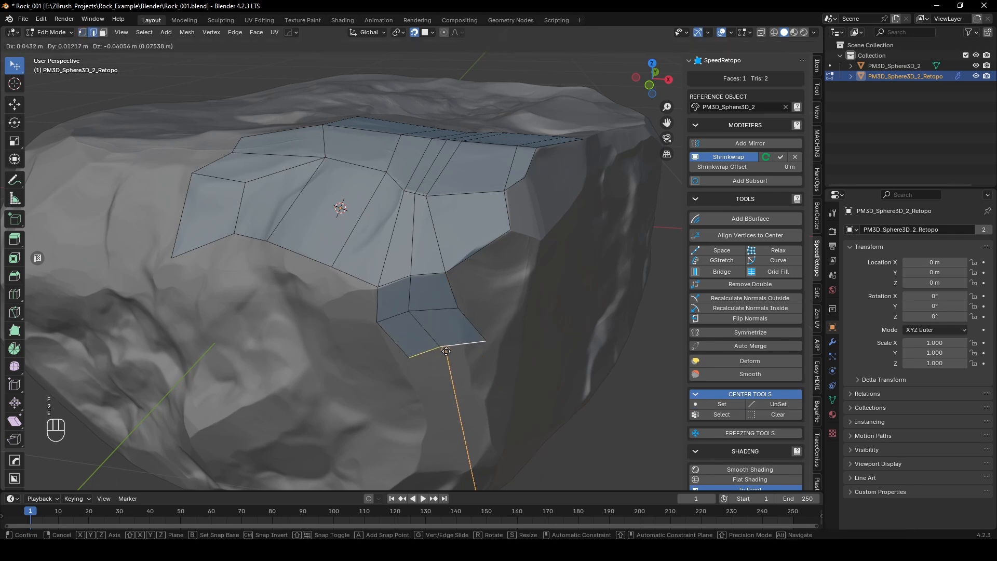
left_click(491, 398)
key("1")
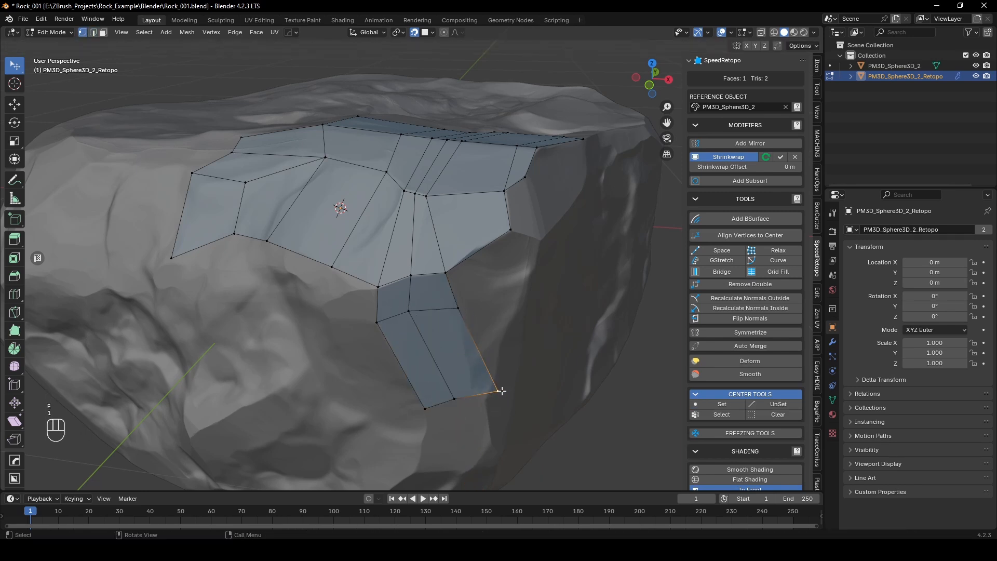
left_click_drag(502, 391, 474, 389)
middle_click_drag(497, 361, 479, 352)
Step: Fill the quad under the front strip's corner with F2 and extrude its outer edge around the corner
left_click(339, 222)
key("f")
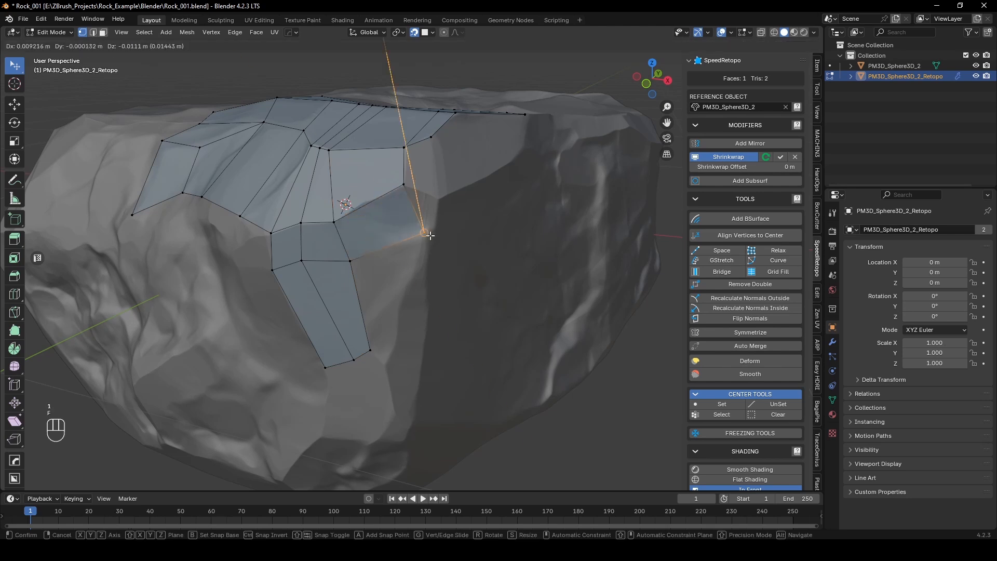
left_click(401, 254)
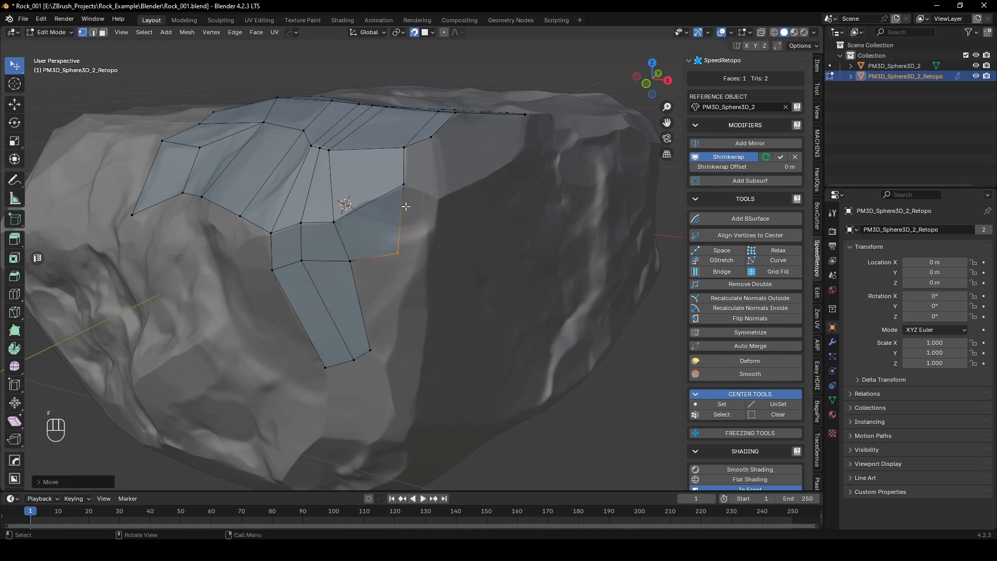
key("2")
key("e")
left_click(424, 215)
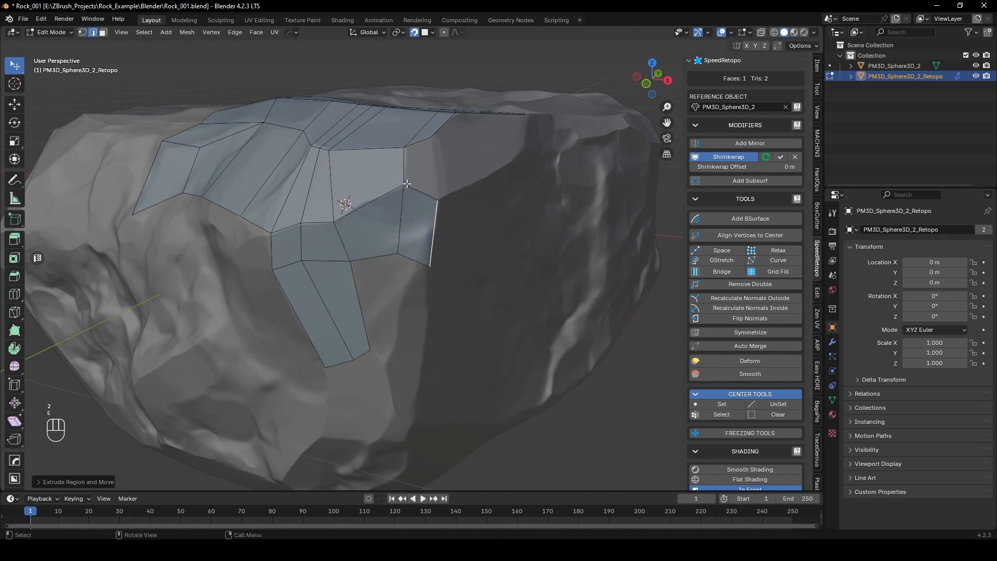
Step: Fill the gap between the corner extrusion and the strip's edge above it, and adjust the corner vertex to the facet
left_click(426, 194)
left_click(427, 148, "shift")
middle_click_drag(427, 161, 422, 186)
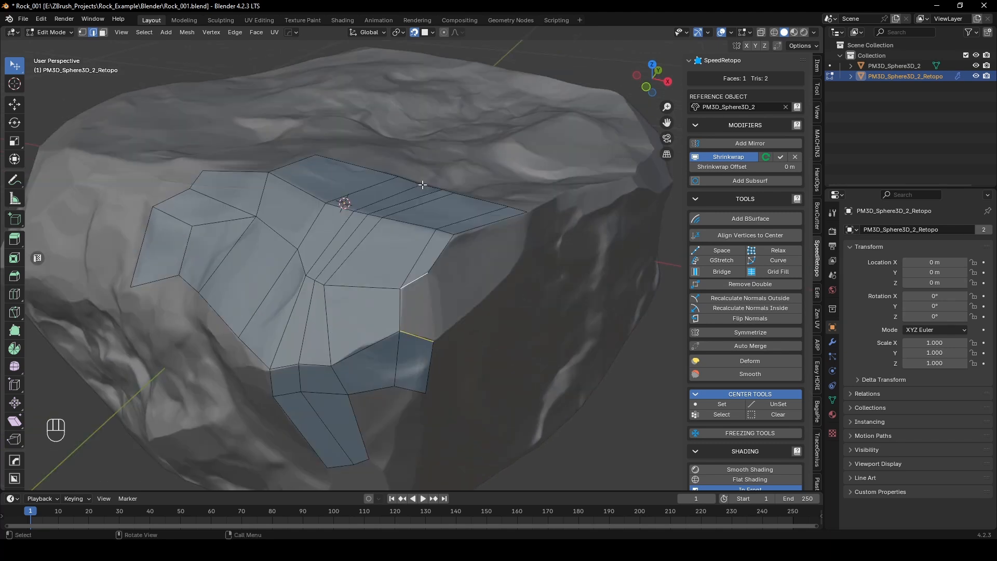
key("f")
key("1")
left_click_drag(433, 269, 436, 263)
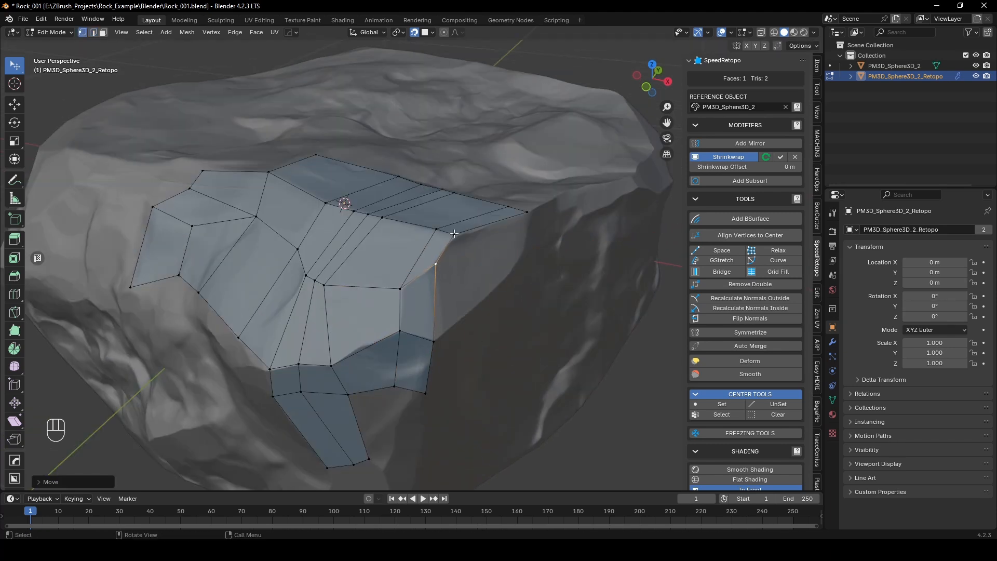
Step: Fill two more quads with F2 along the side below the top surface's rim, placing each vertex on the facet
middle_click_drag(451, 255, 432, 248)
key("f")
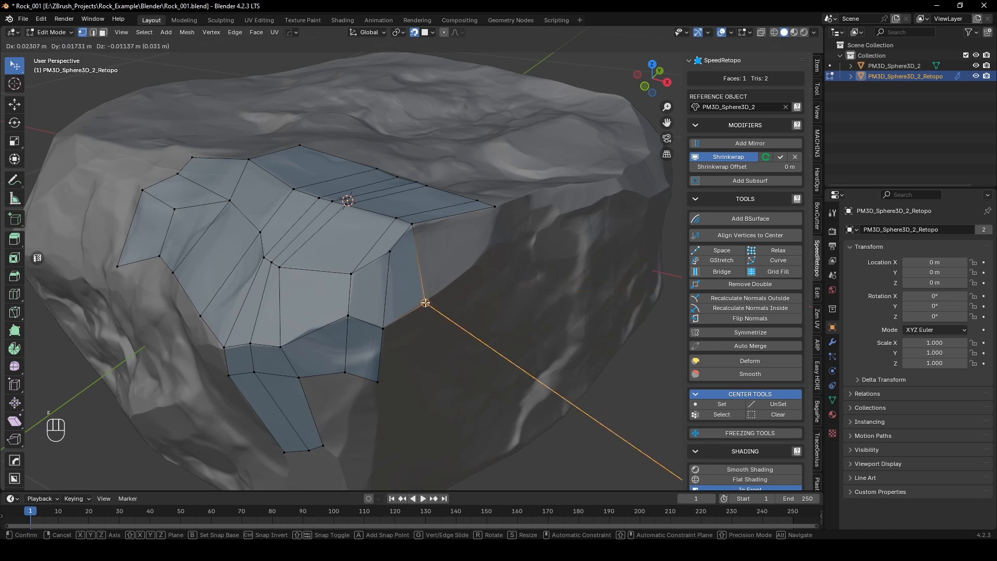
left_click(426, 302)
key("f")
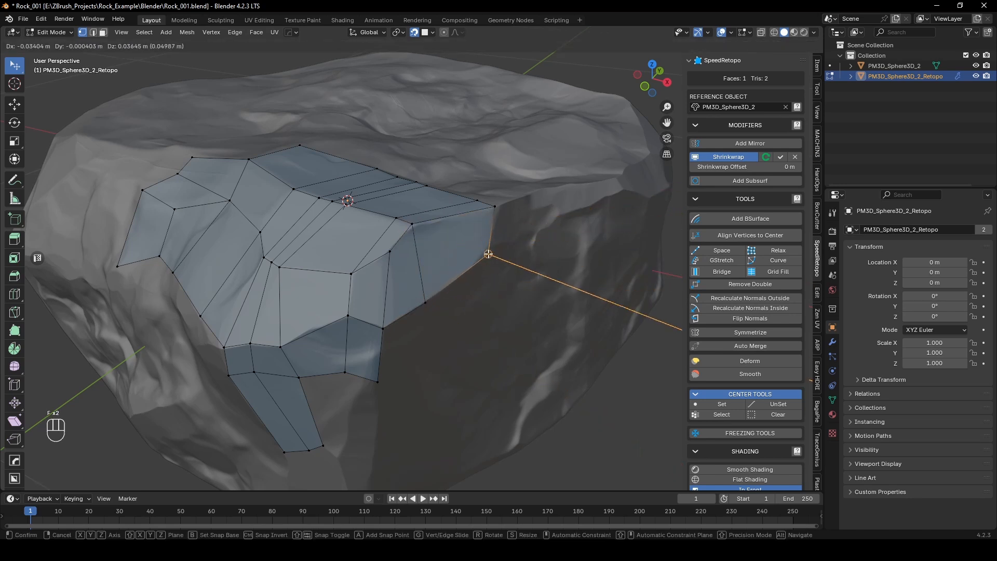
left_click(488, 254)
Step: Extrude the side row's end edge along the rim and fit its vertices to the rock's edge
middle_click_drag(488, 254, 453, 233)
key("2")
key("e")
key("1")
mouse_move(419, 235)
left_mouse_down()
mouse_move(439, 227)
mouse_move(430, 227)
left_mouse_up()
middle_click_drag(432, 192, 433, 211)
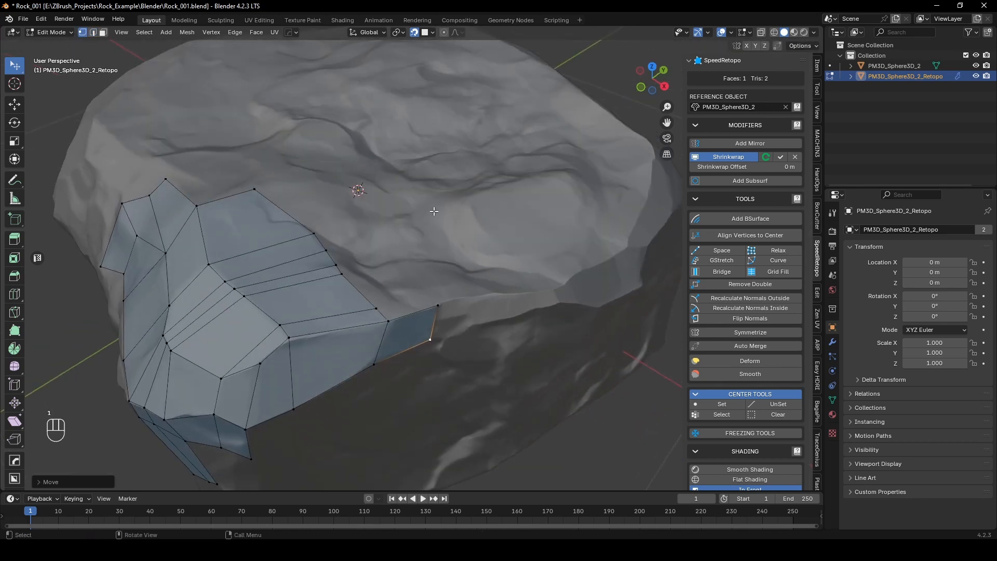
Step: Fill two quads with F2 from the rim extrusion inward onto the rock's top
left_click(387, 319)
key("f")
middle_click_drag(378, 310, 375, 338)
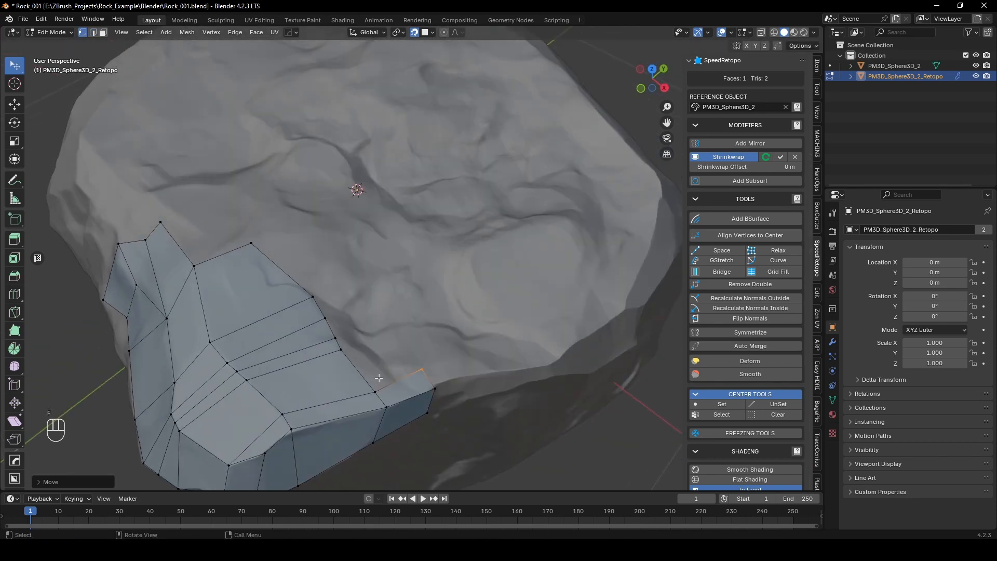
left_click_drag(379, 377, 396, 333)
Step: Extrude the top surface's back edge path inward and merge its end vertex with the neighbouring rim quad
key("2")
left_click(296, 272, "ctrl")
key("e")
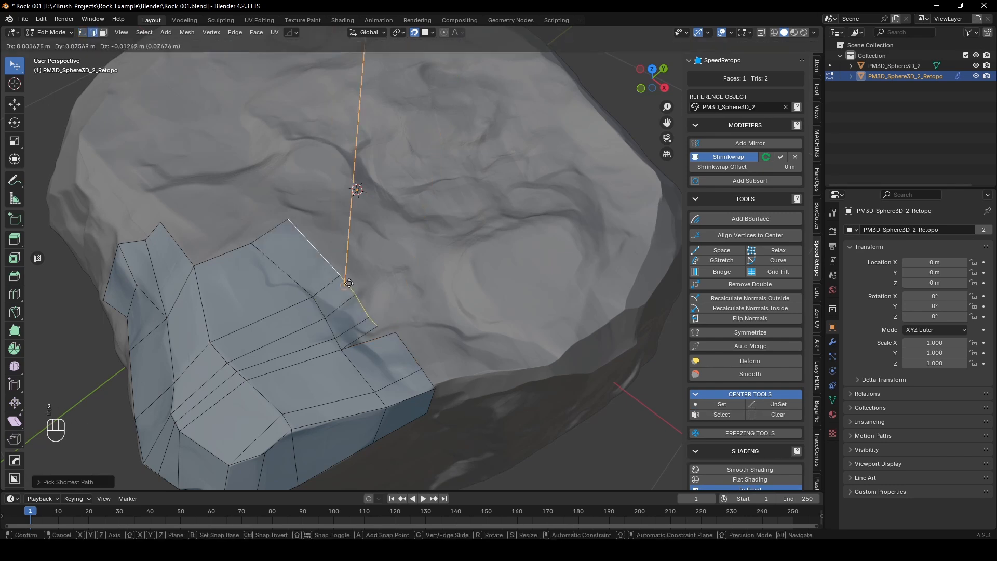
left_click(389, 325)
key("1")
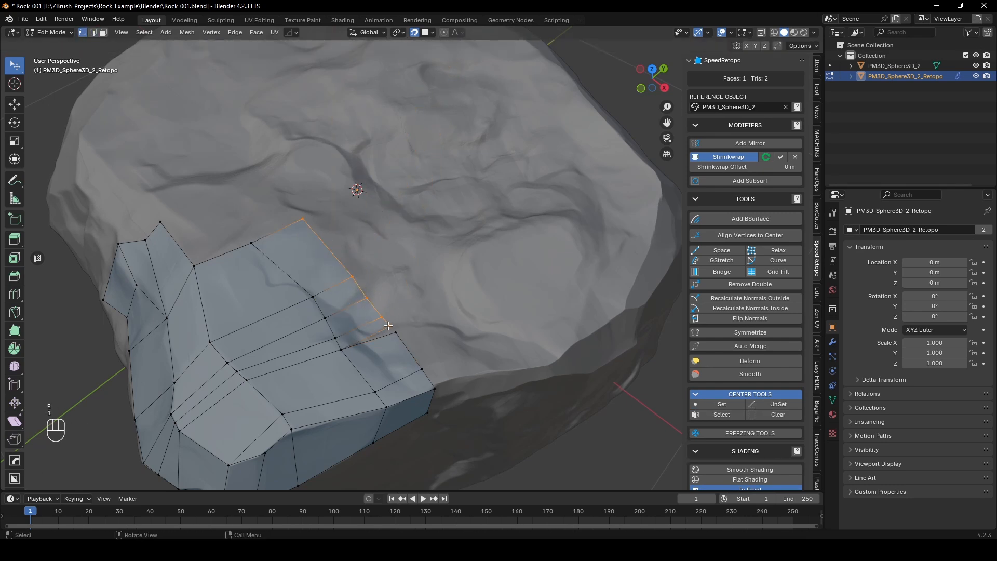
key("m")
left_click(396, 329)
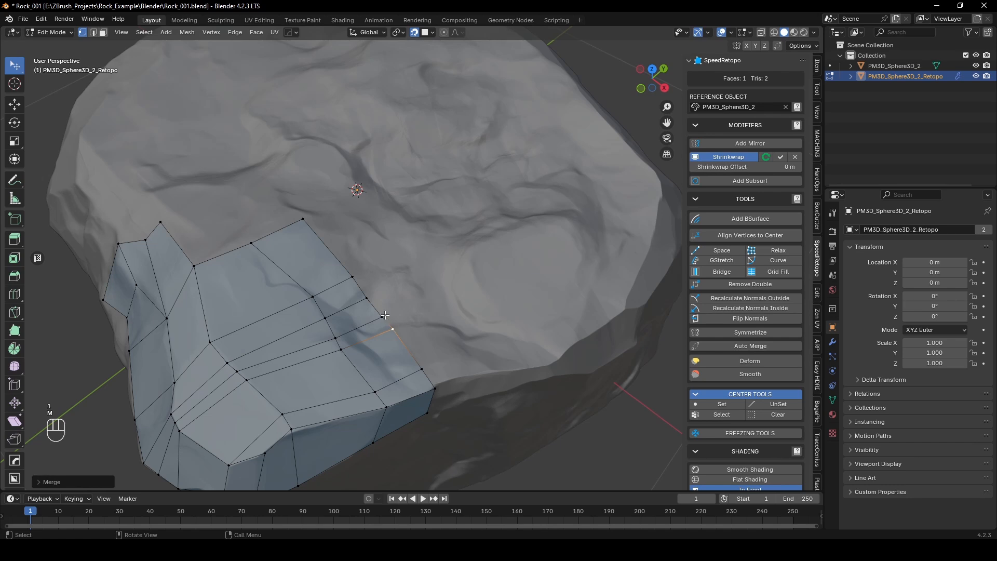
Step: Even out the new top row by sliding an inner vertex along its edge and moving the row's open-end vertex
middle_click_drag(354, 286, 368, 285)
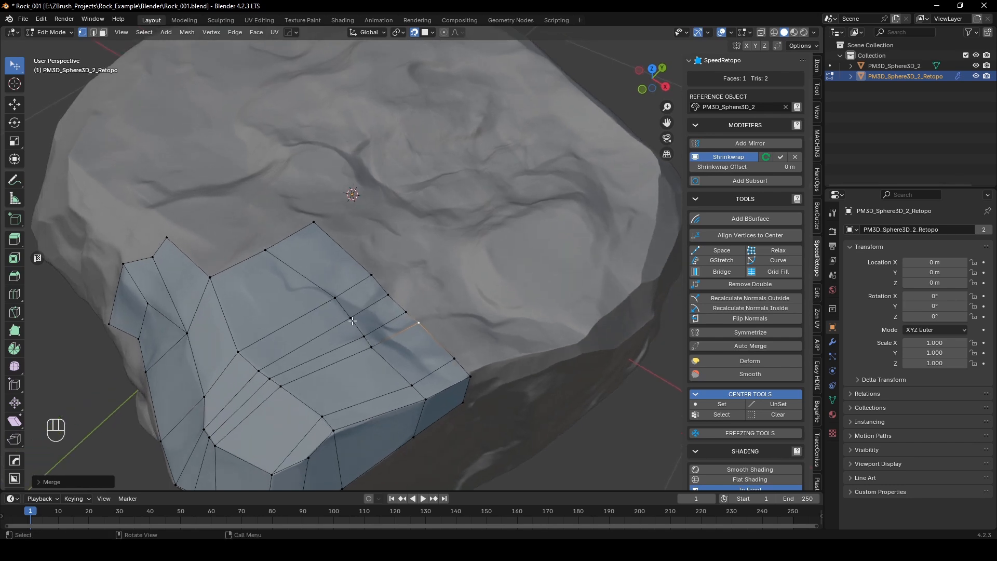
middle_click_drag(352, 321, 376, 286)
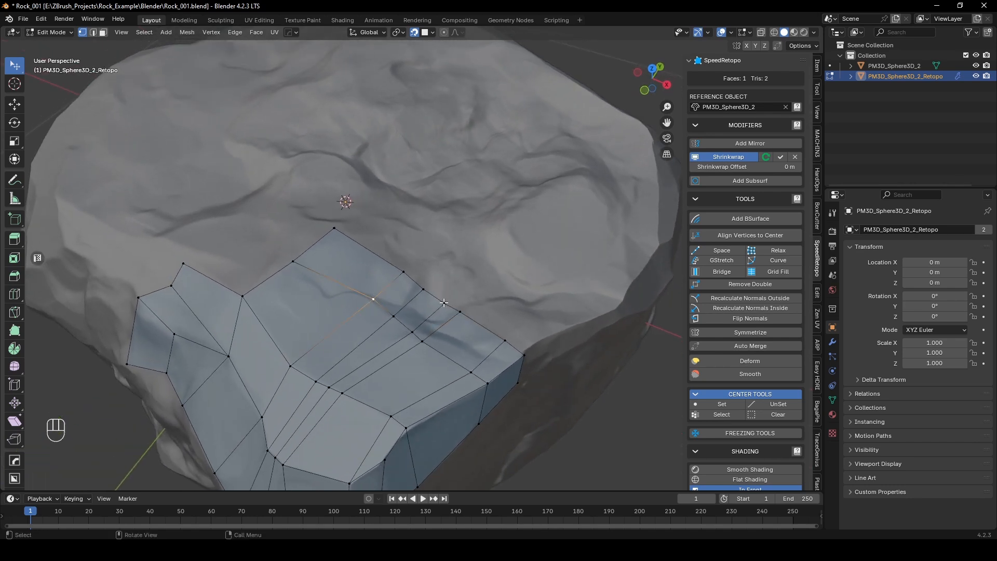
key("g")
key("g")
right_click(437, 288)
key("g")
key("g")
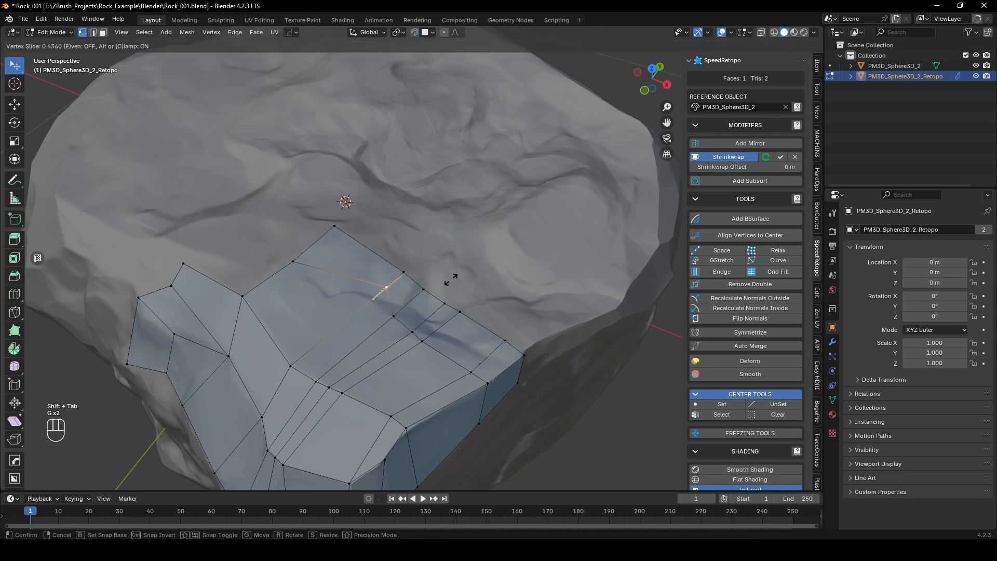
left_click(419, 278)
middle_click_drag(421, 278, 453, 291)
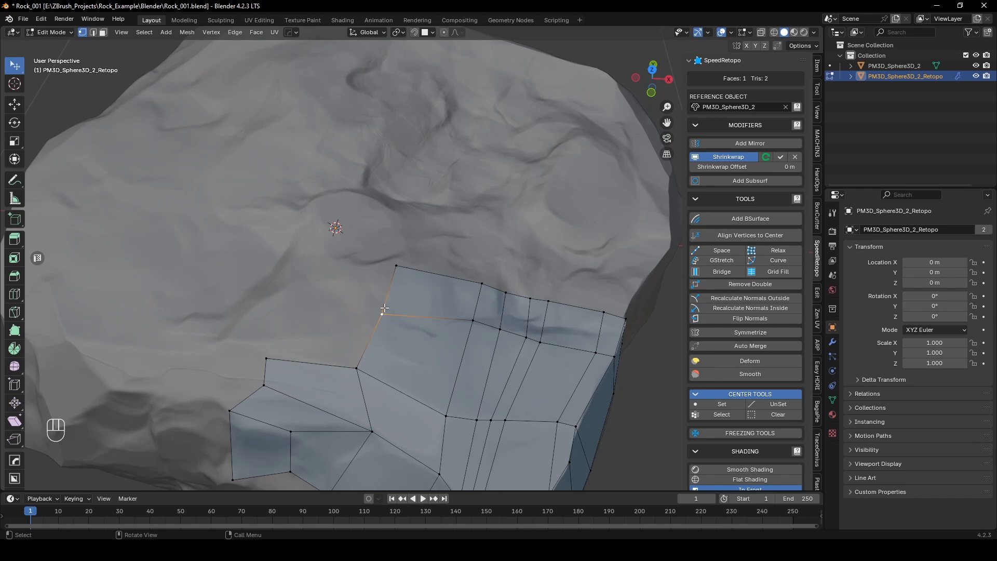
key("g")
left_click(384, 305)
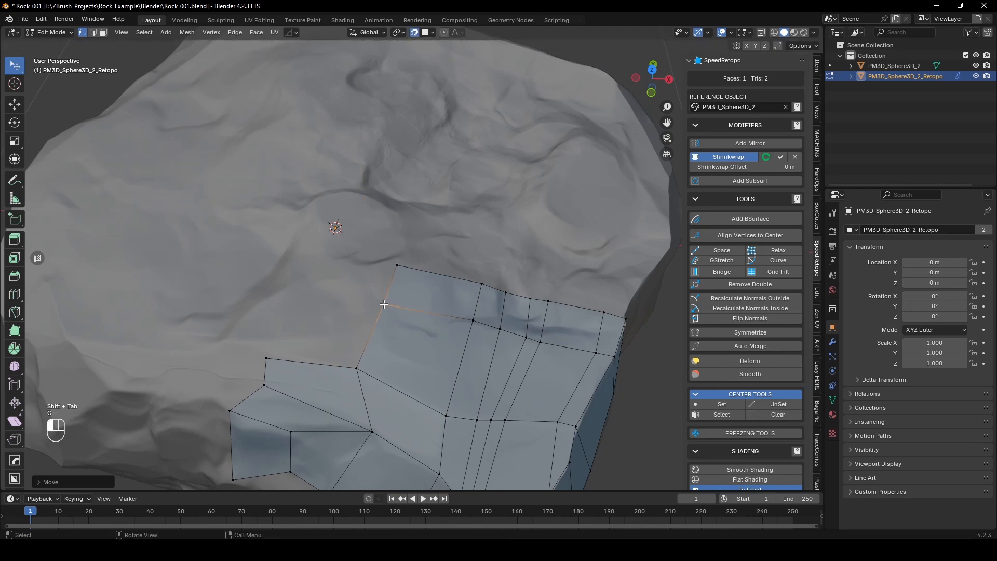
Step: Fill two quads with F2 in the notch at the open end of the top surface
key("g")
left_click(290, 294)
left_click(388, 304)
key("f")
left_click(313, 258)
Step: Leave Edit Mode and turn on the Statistics overlay to check the retopology mesh's face count
scroll(371, 291, "down", 6)
middle_click_drag(373, 294, 367, 253)
scroll(448, 234, "up", 5)
scroll(429, 251, "down", 3)
key("Tab")
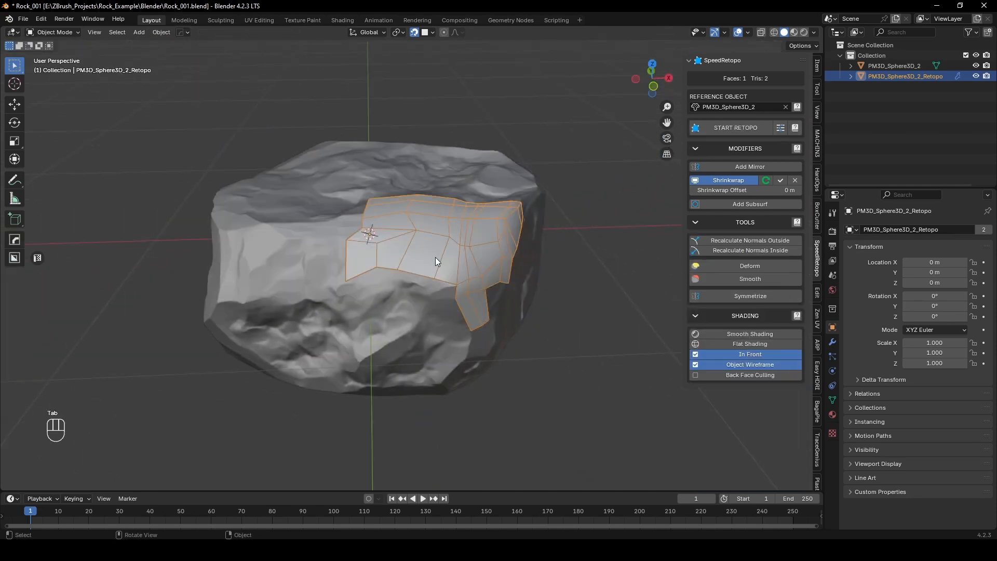
middle_click_drag(435, 258, 420, 271)
left_click(748, 32)
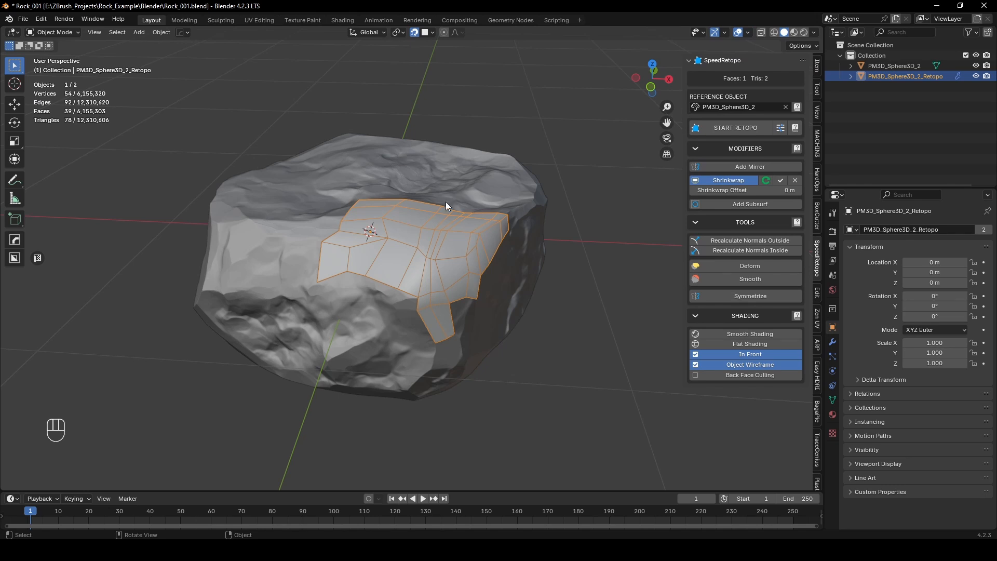
middle_click_drag(445, 203, 426, 241)
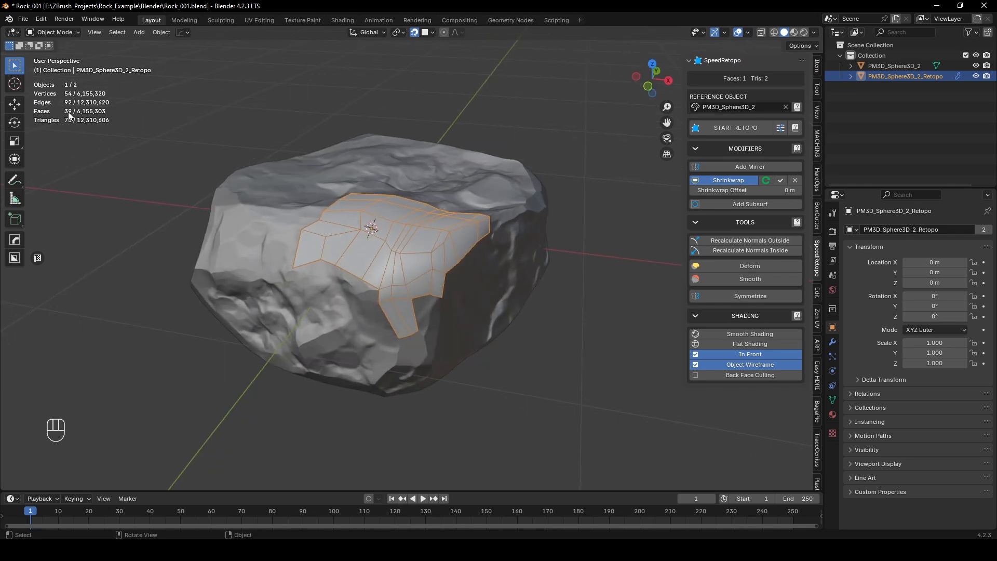
Step: Return to editing, extrude the front strip's open end edge along the rim, and fit its two vertices to the facet
middle_click_drag(352, 229, 460, 249)
key("Tab")
key("2")
left_click(461, 245)
key("e")
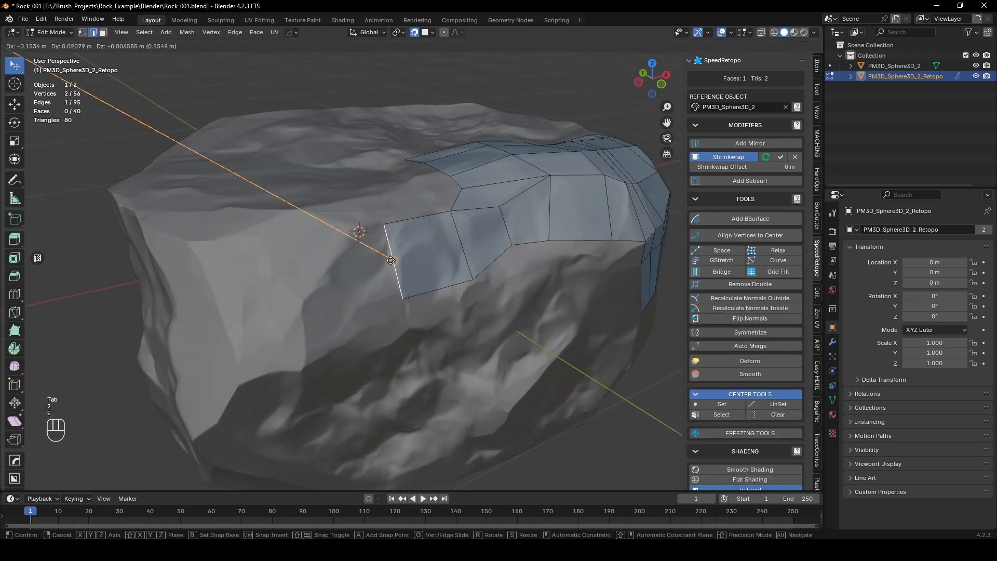
left_click(383, 307)
key("1")
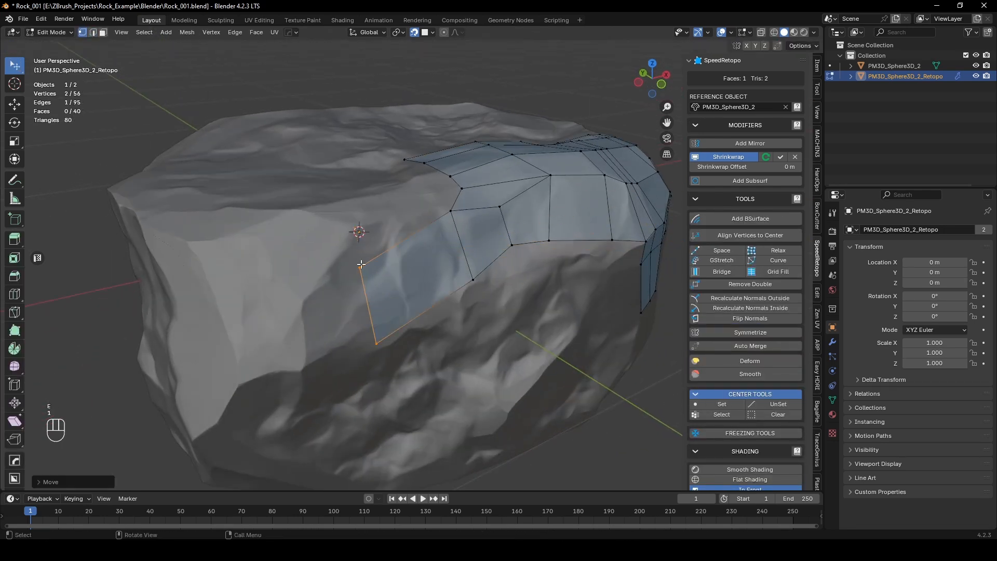
left_click_drag(361, 266, 355, 226)
left_click_drag(376, 342, 345, 347)
scroll(384, 320, "down", 3)
middle_click_drag(385, 319, 334, 301)
scroll(283, 329, "up", 5)
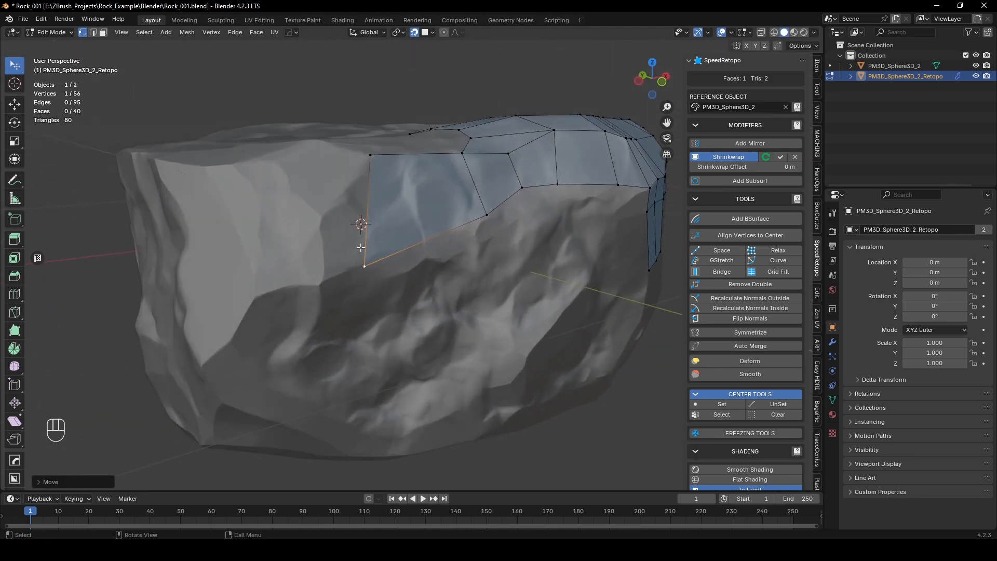
Step: Extrude the strip's end edge once more to the facet border and lower its upper vertex along that border
key("2")
left_click(366, 239)
key("e")
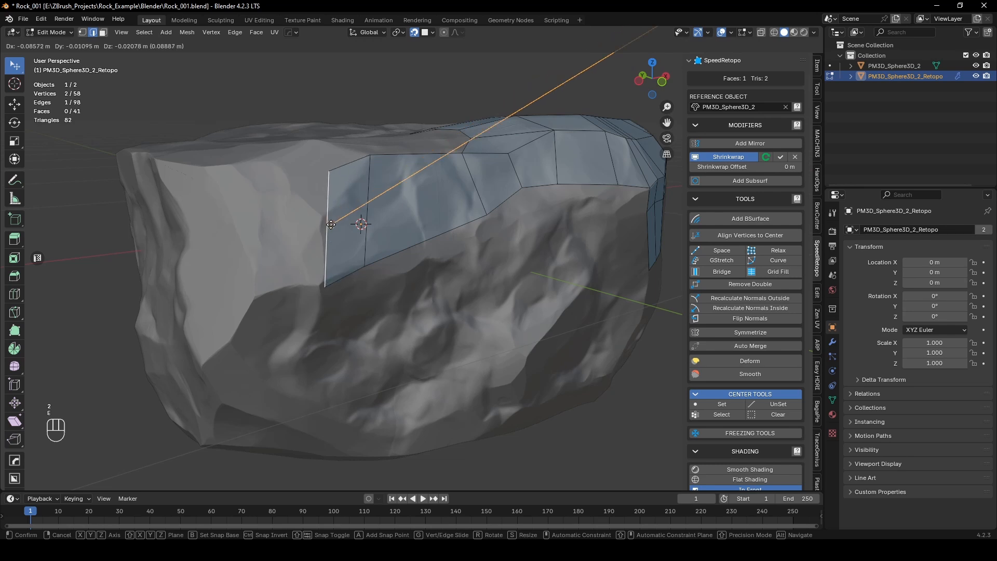
left_click(325, 219)
left_click_drag(323, 168, 322, 221)
middle_click_drag(323, 221, 347, 289)
Step: Extrude the slanted end edge of the strip across the neighbouring facet and align its vertices with the rim
key("2")
left_click(343, 302)
key("e")
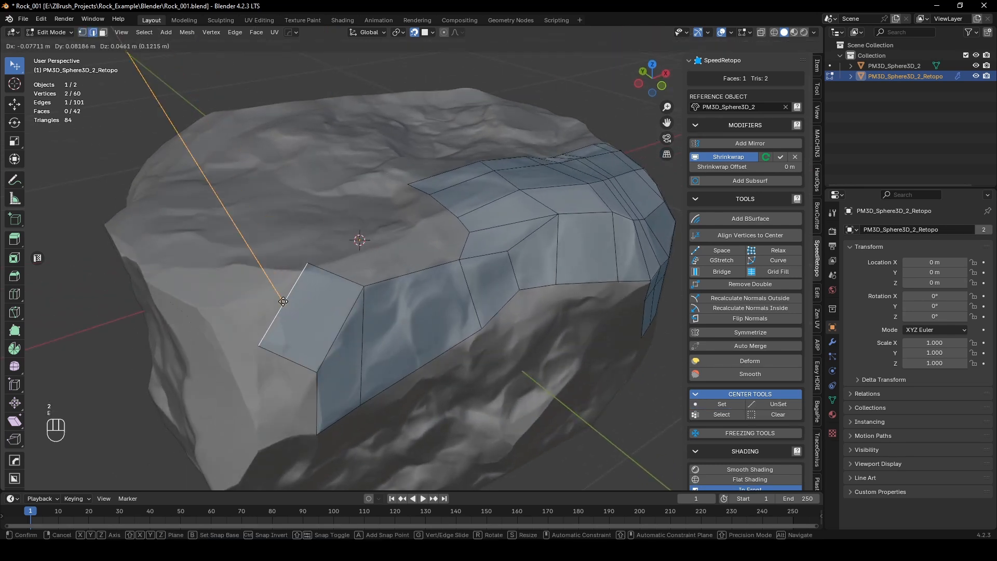
left_click(273, 311)
key("1")
left_click_drag(249, 356, 254, 297)
middle_click_drag(357, 302, 340, 317)
Step: Fill a face between the new extrusion's upper edge and the open edge of the top surface
key("2")
left_click(290, 311)
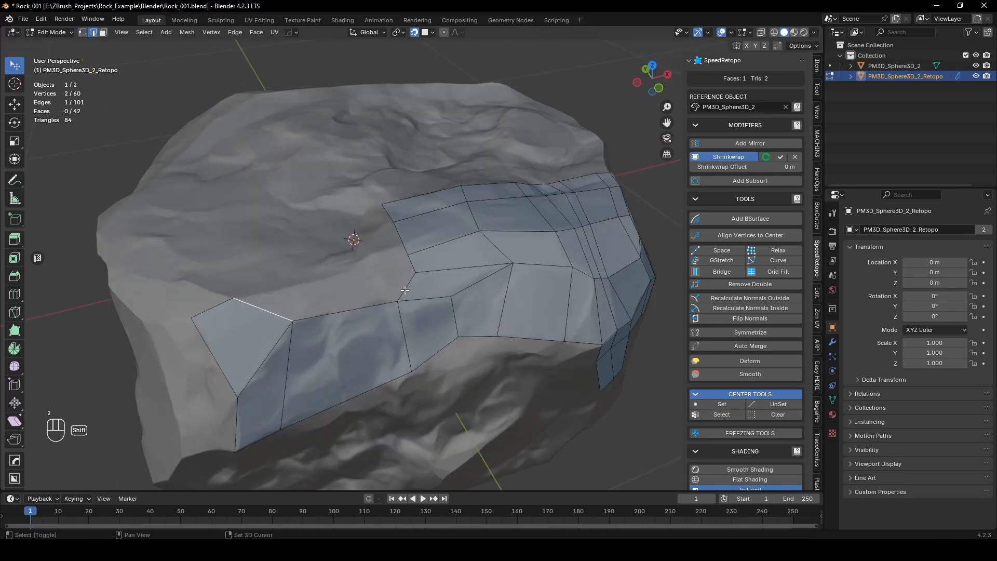
key("f")
middle_click_drag(403, 288, 437, 318)
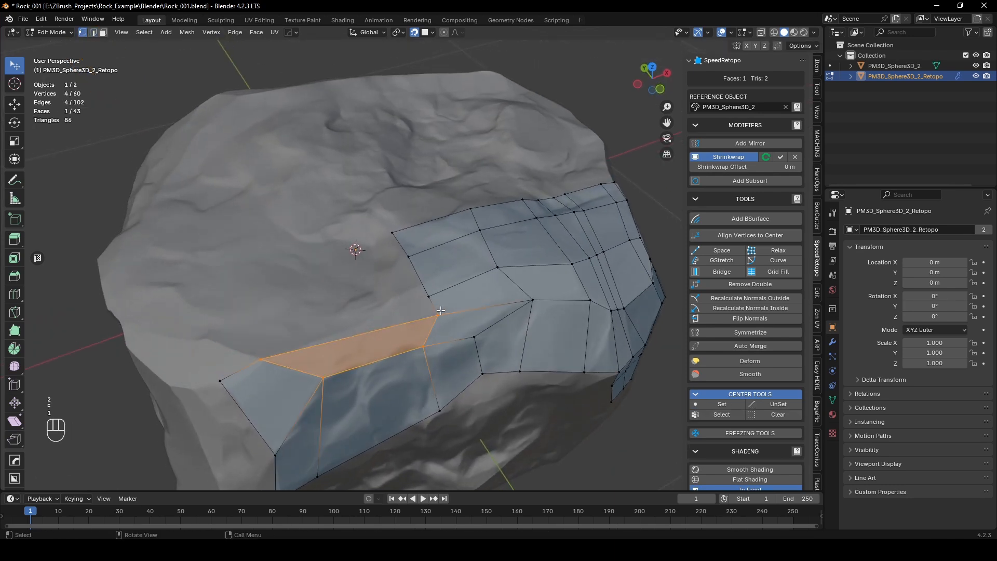
Step: Fill a row of three quads across the top surface, continuing from the new face up the open side edge
key("1")
left_click(436, 318)
key("f")
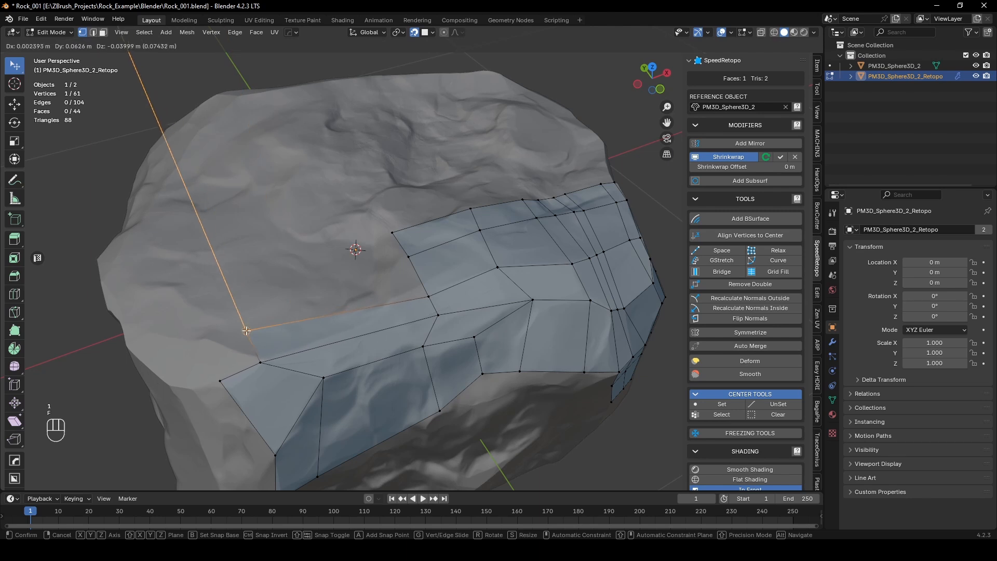
left_click(410, 304)
key("f")
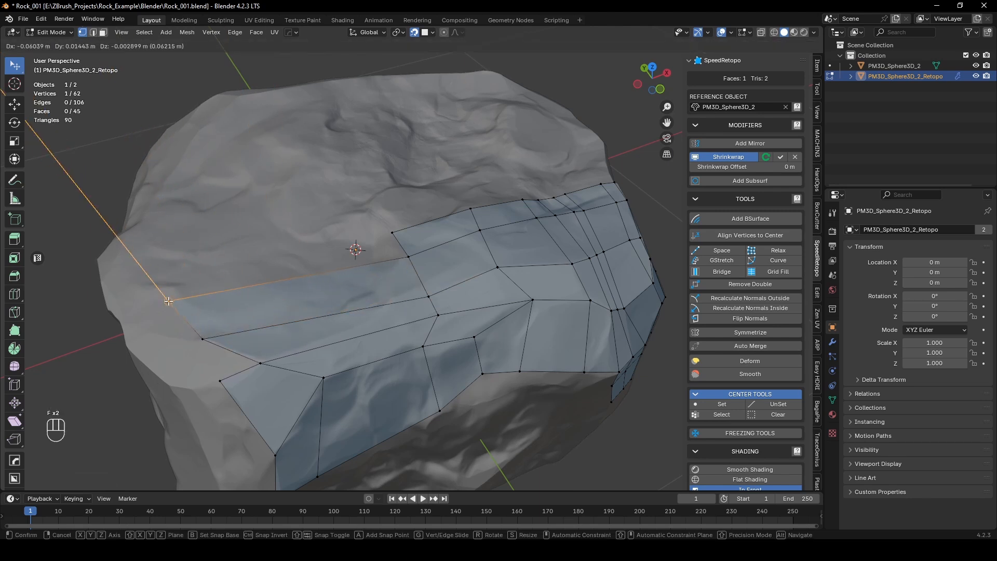
left_click(177, 287)
key("f")
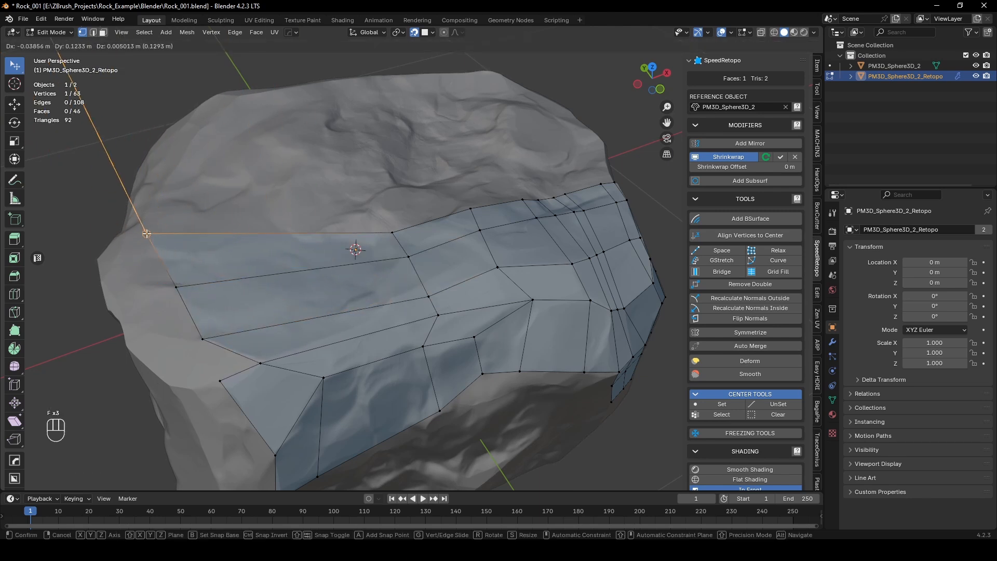
left_click(154, 233)
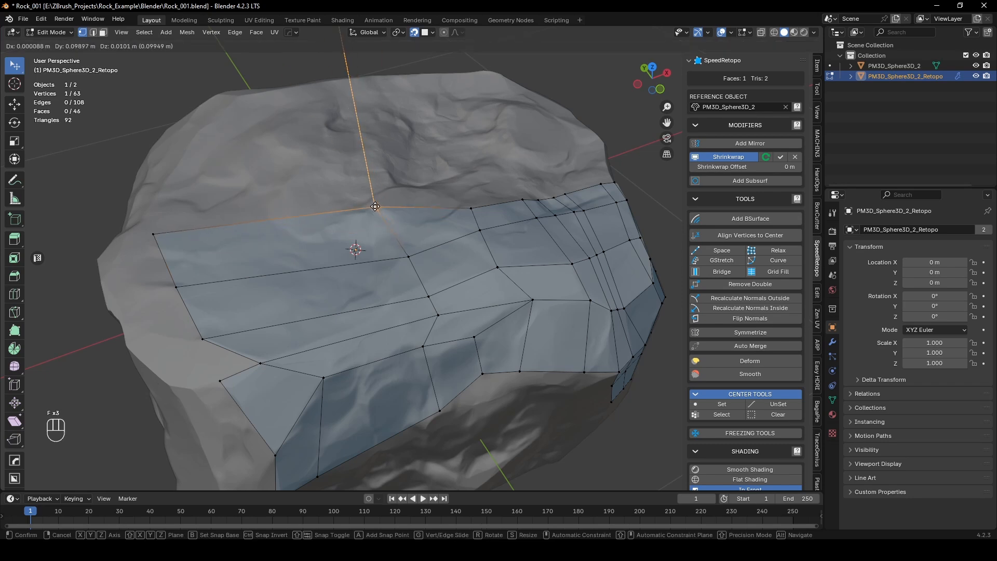
Step: Move the vertices along the top surface's open border further inward over the rock, keeping the narrow loops spaced apart
middle_click_drag(392, 226, 408, 256)
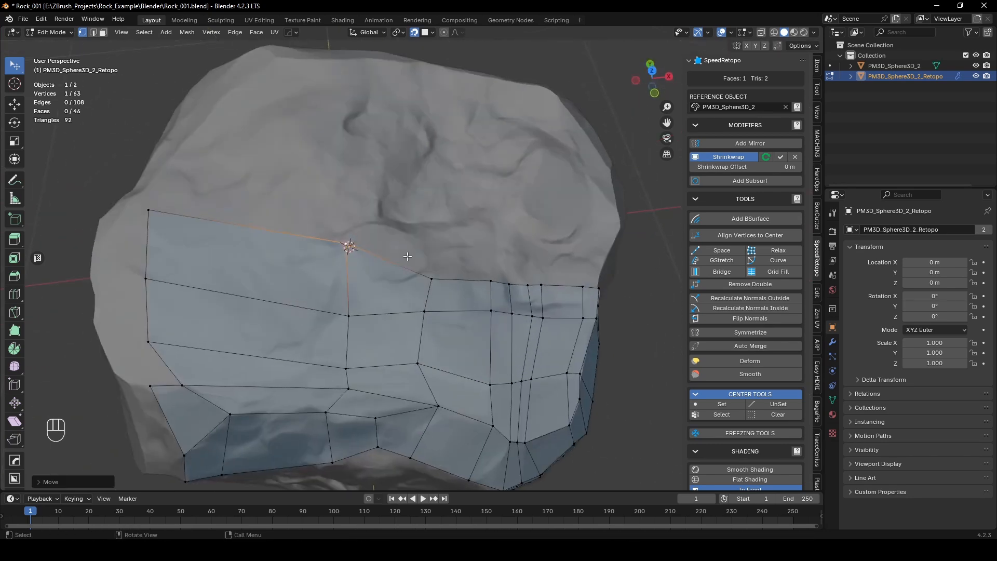
key("g")
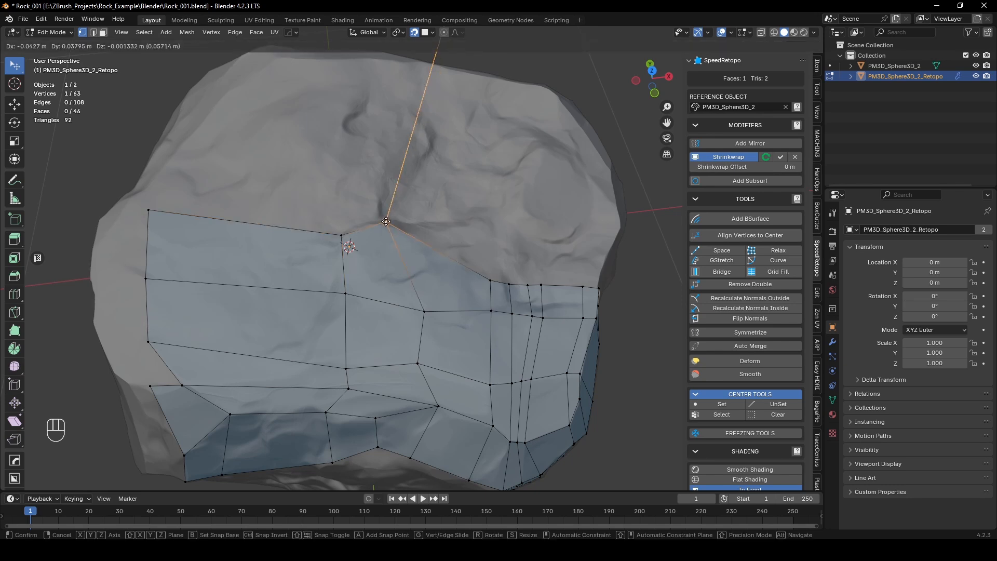
left_click_drag(385, 222, 387, 222)
middle_click_drag(386, 222, 446, 283)
left_click_drag(452, 290, 479, 284)
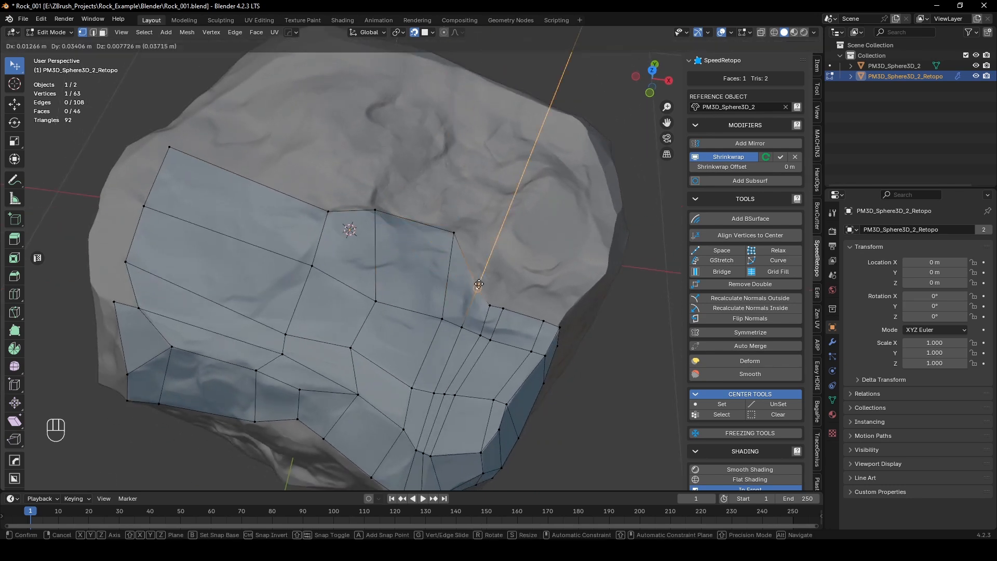
left_click_drag(502, 232, 502, 232)
left_click_drag(543, 320, 514, 293)
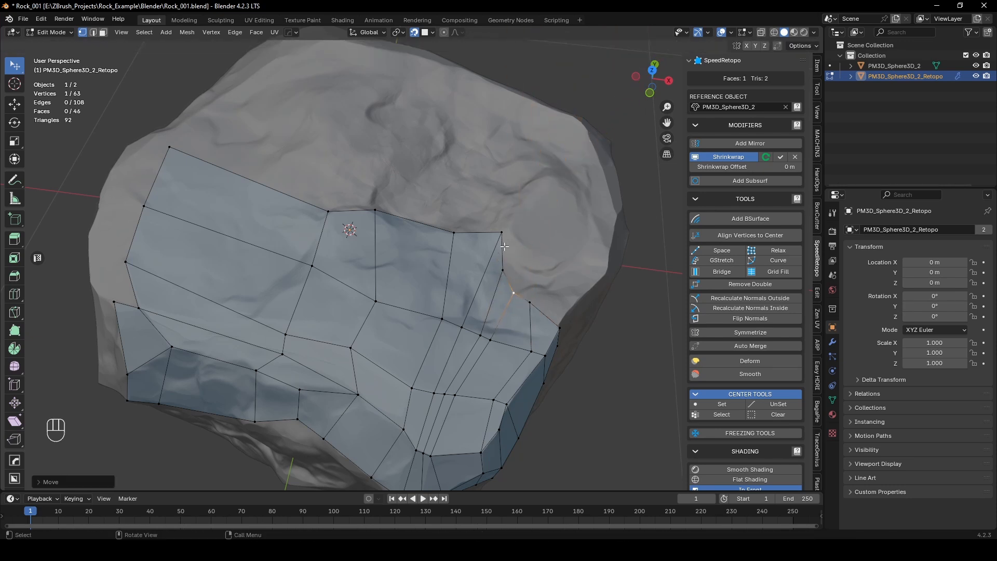
left_click_drag(502, 233, 480, 251)
middle_click_drag(480, 251, 507, 295)
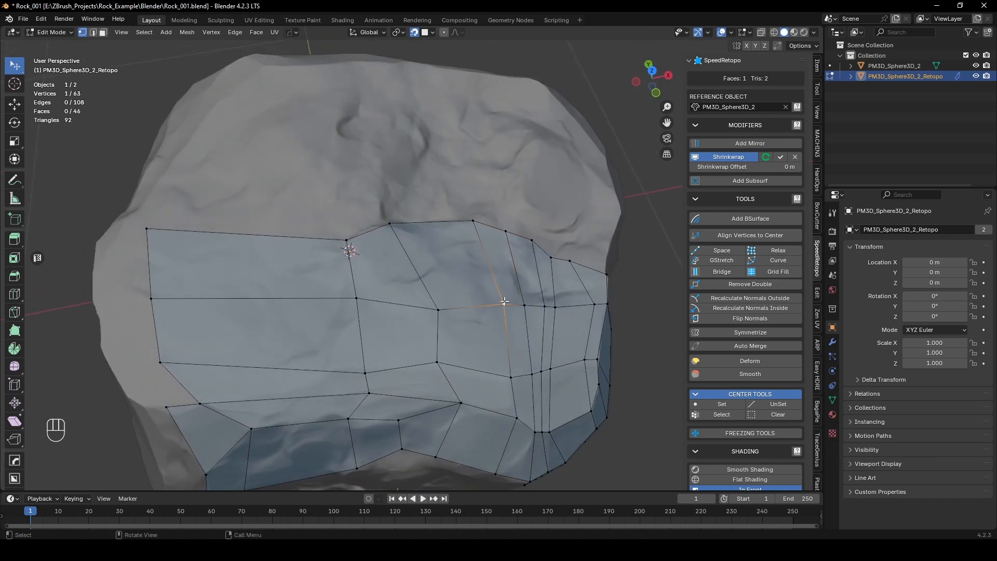
Step: Reposition the inner vertices of the narrow loops on the top surface to even out their spacing
left_click_drag(504, 301, 561, 306)
left_click_drag(545, 306, 539, 305)
mouse_move(508, 379)
left_mouse_down()
mouse_move(497, 371)
mouse_move(561, 363)
mouse_move(522, 374)
left_mouse_up()
middle_click_drag(522, 375, 501, 302)
Step: Spread the clustered vertices of the narrow loops apart on the slope above the front rim
scroll(500, 302, "up", 5)
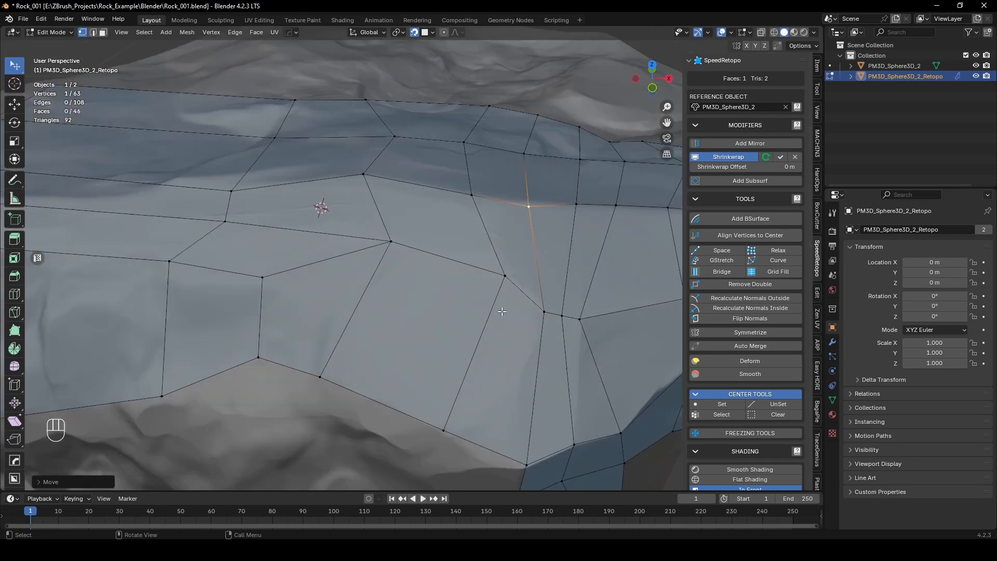
mouse_move(530, 271)
left_mouse_down()
mouse_move(589, 261)
mouse_move(527, 269)
left_mouse_up()
scroll(485, 256, "down", 8)
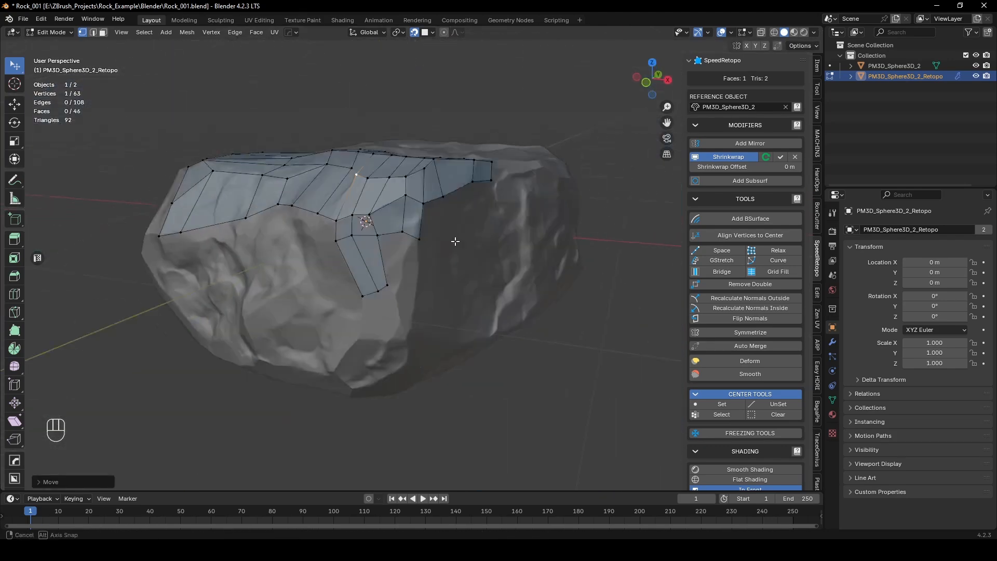
middle_click_drag(454, 239, 519, 197)
Step: Fill a row of four quads down from the front rim, starting at the corner strip
scroll(529, 192, "up", 6)
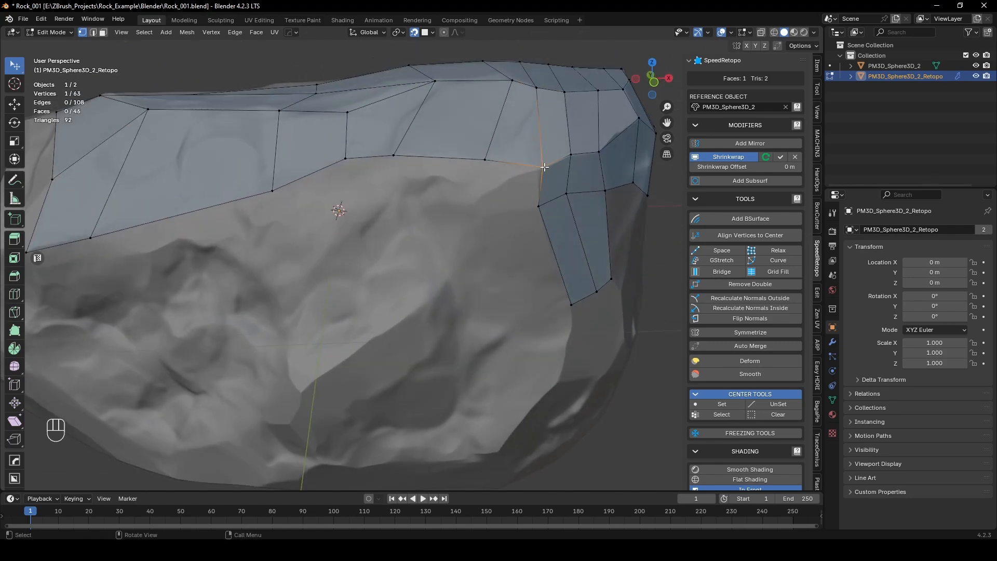
key("f")
left_click(479, 221)
middle_click_drag(506, 207, 435, 148)
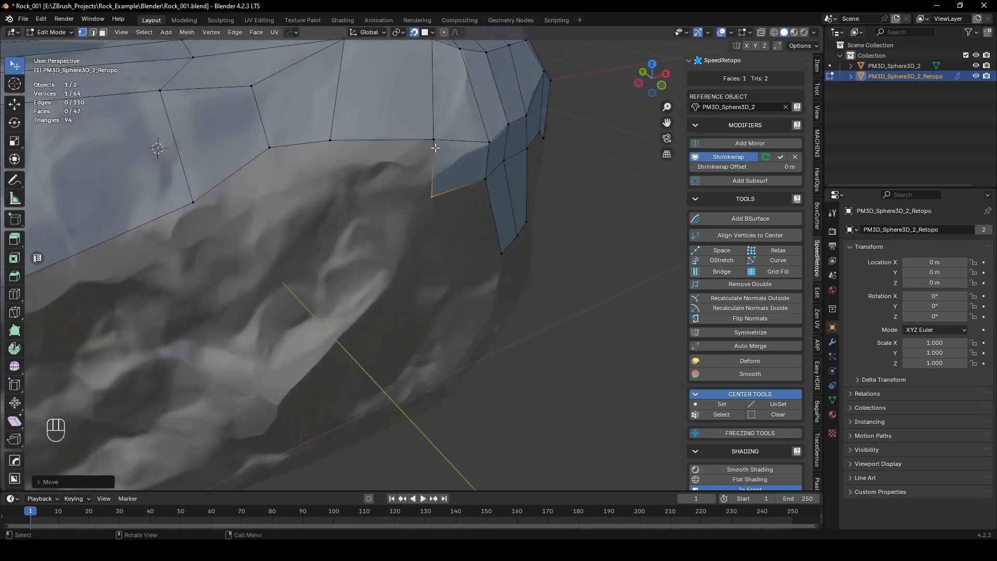
key("f")
left_click(347, 217)
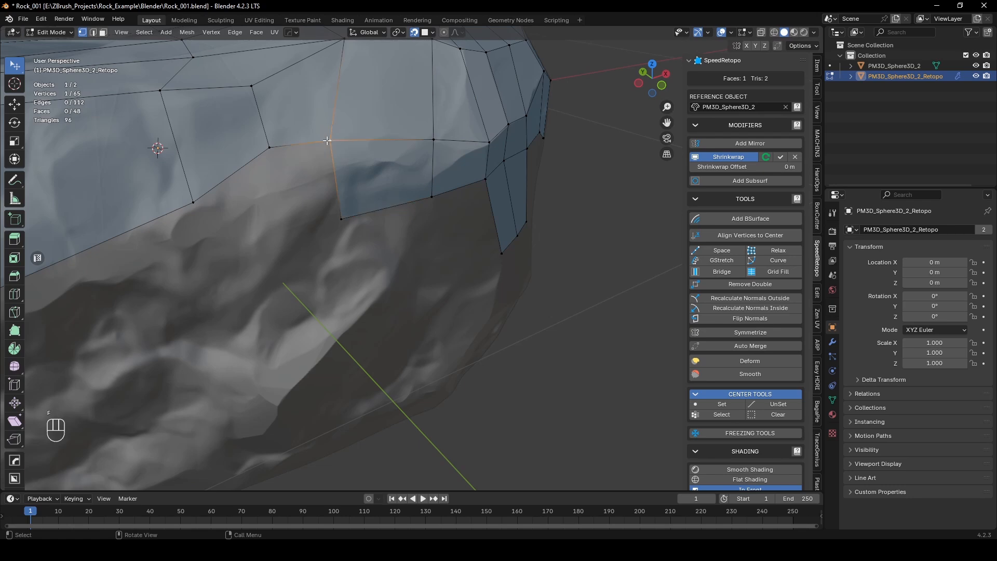
key("f")
left_click(284, 245)
key("f")
left_click(216, 263)
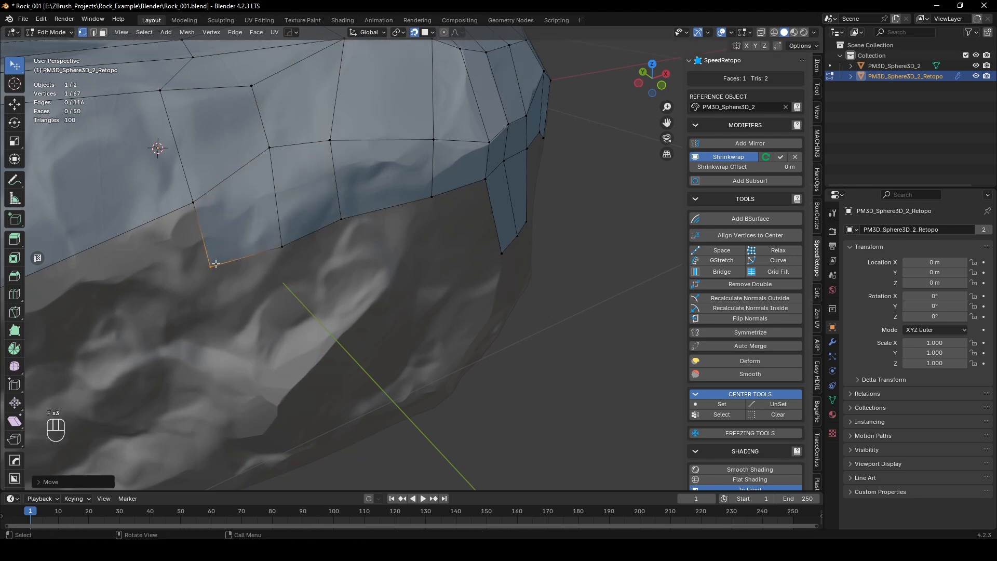
Step: Widen the hanging corner strip with one quad and fill another quad beside it under the side rim
middle_click_drag(215, 264, 319, 151)
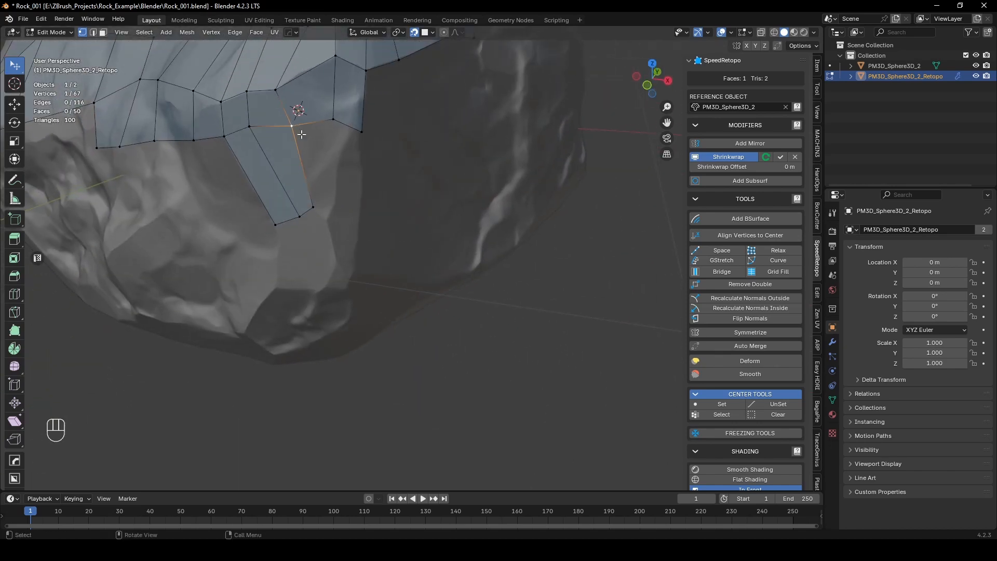
key("f")
left_click(330, 219)
key("f")
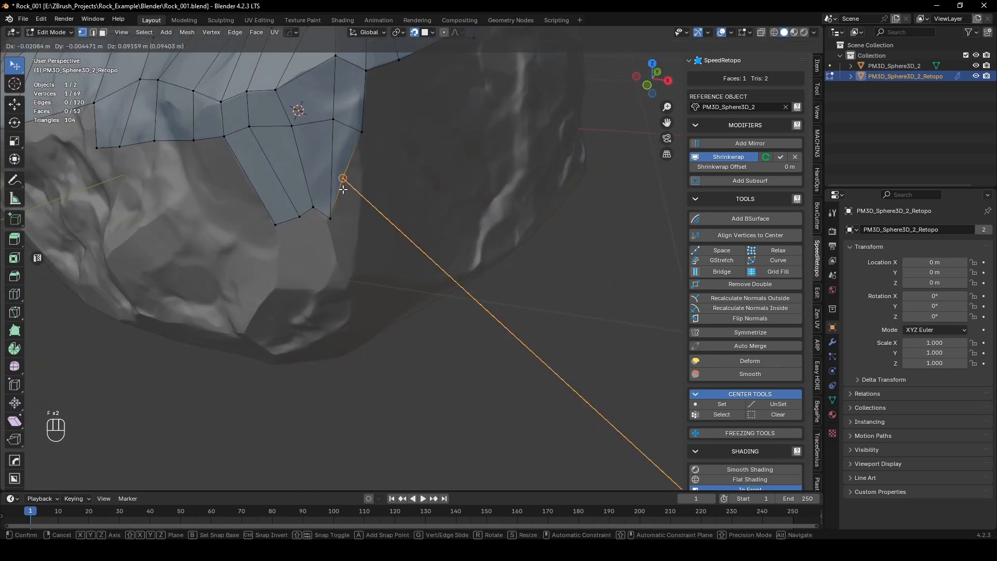
left_click(359, 224)
middle_click_drag(359, 223, 358, 268)
Step: Continue the row under the side rim with three more quads to the mesh's open end
key("f")
left_click(347, 225)
key("f")
left_click(365, 209)
key("f")
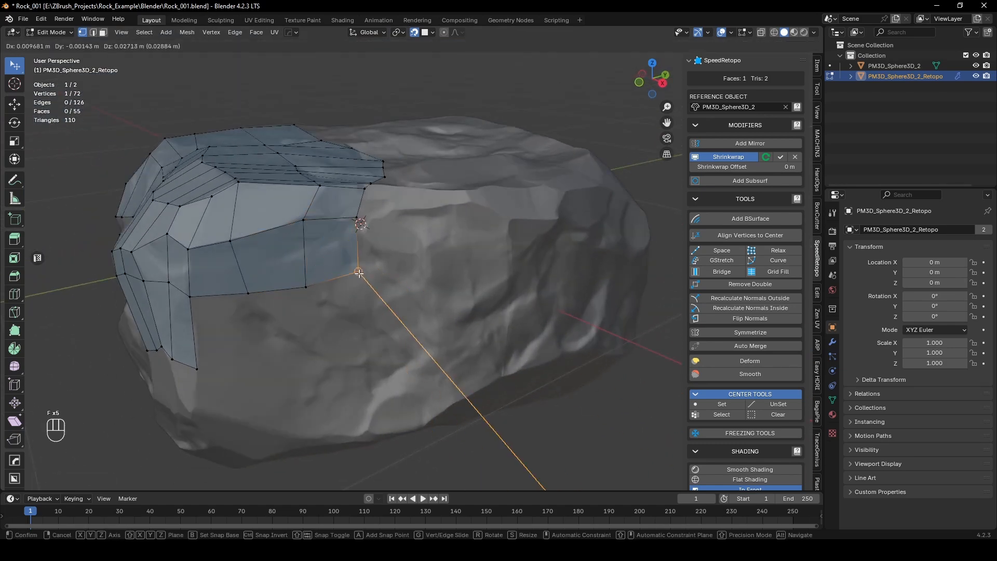
left_click(356, 280)
Step: Nudge the rim vertex onto the ridge, extrude the end edge below it along the rim, and fit the new upper vertex
scroll(363, 275, "up", 5)
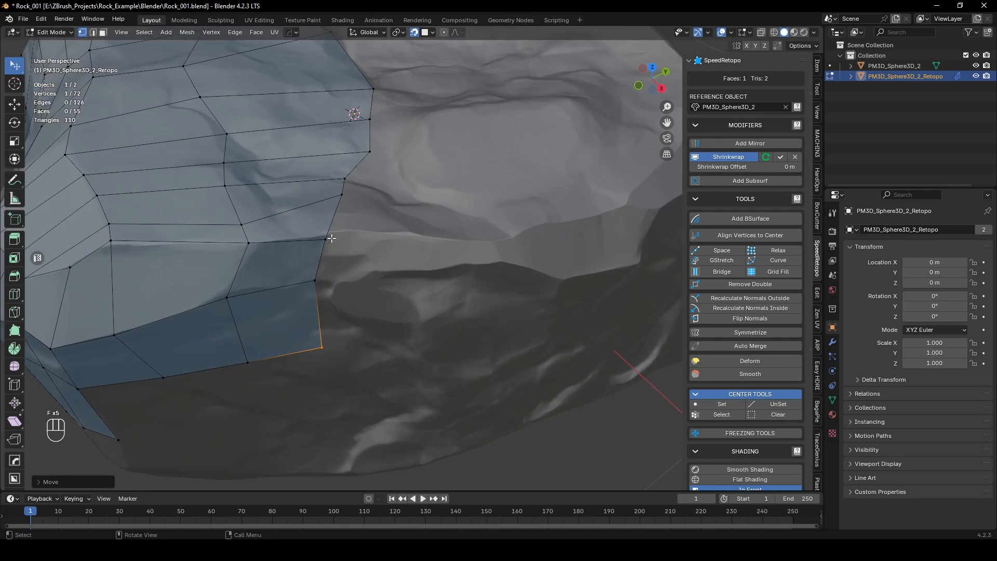
left_click(327, 238)
key("g")
left_click(328, 234)
key("2")
left_click(323, 254)
key("e")
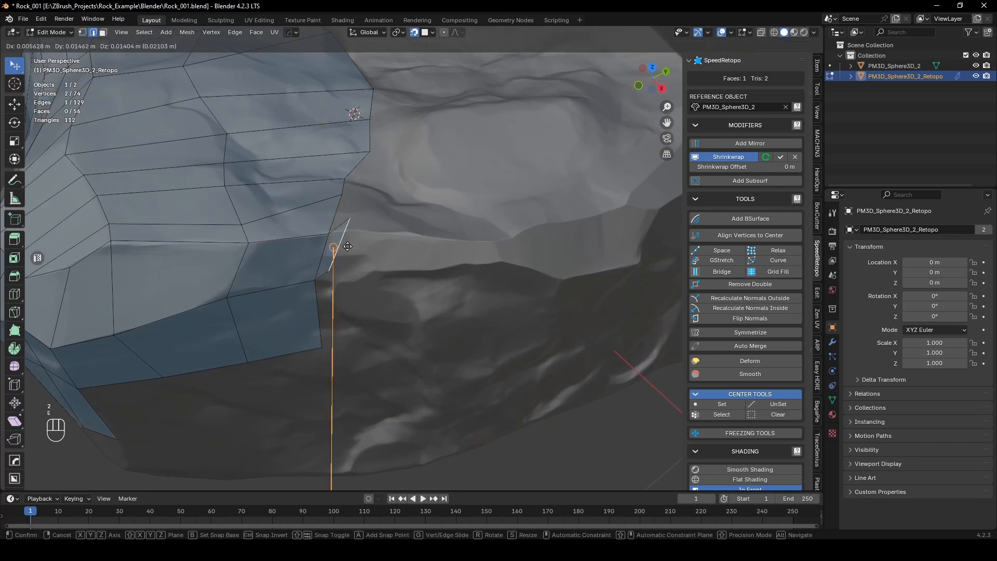
left_click(415, 247)
key("g")
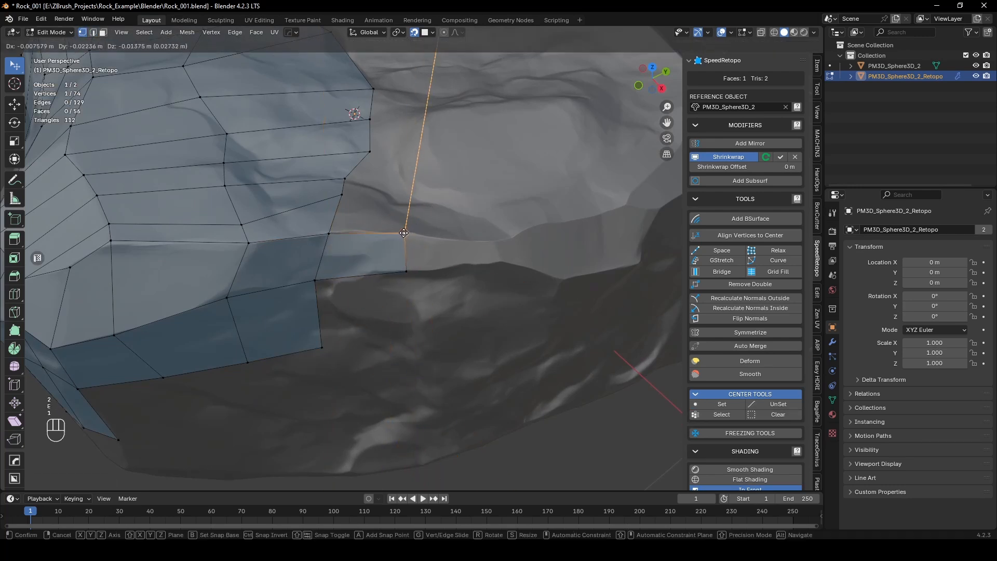
left_click(417, 231)
Step: Fill one quad below the new rim extrusion and three quads above it along the open edge
middle_click_drag(417, 231, 340, 250)
key("f")
left_click(397, 296)
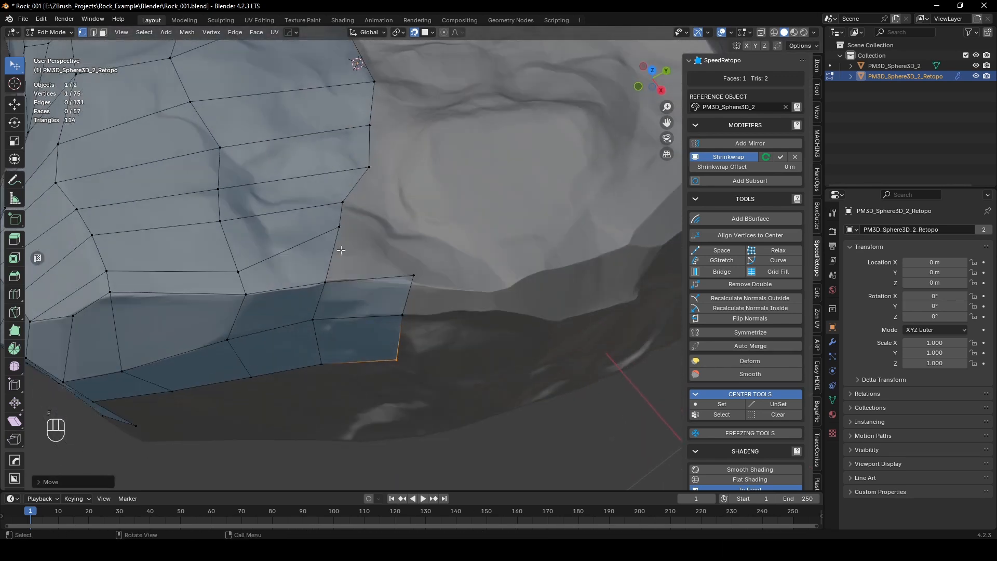
key("f")
left_click(397, 240)
key("f")
left_click(396, 210)
left_click(342, 201)
key("f")
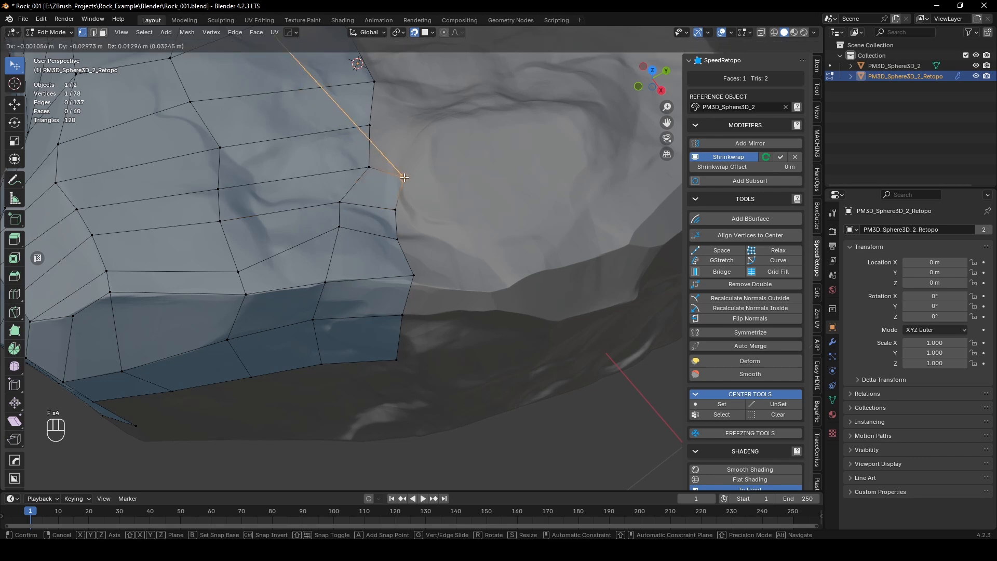
left_click(406, 175)
Step: Fill two more quads along the open edge past the round dent on the top surface
middle_click_drag(378, 181, 368, 216)
left_click(369, 214)
key("f")
left_click(434, 165)
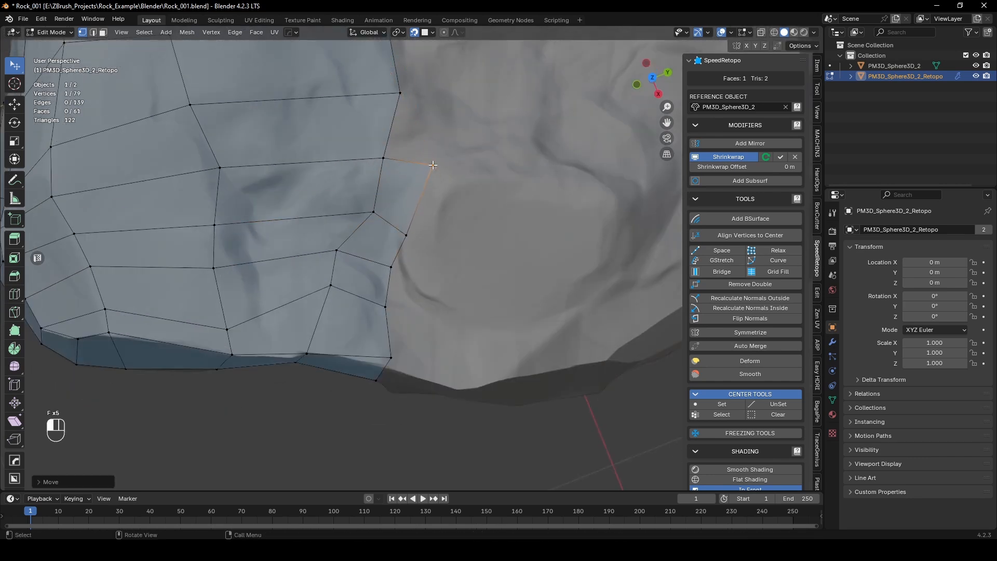
middle_click_drag(431, 169, 349, 305)
left_click(350, 305)
key("f")
left_click(407, 261)
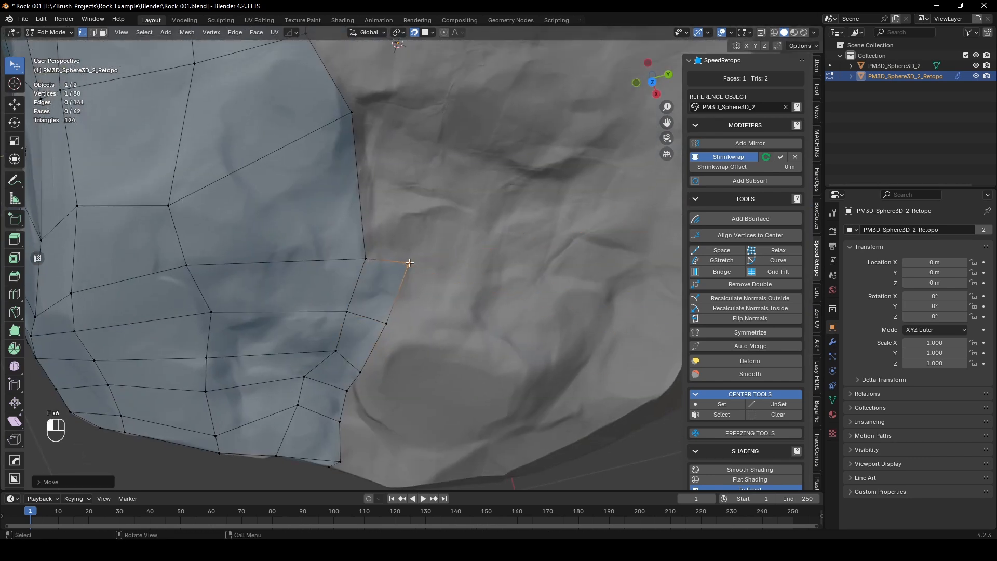
Step: Fill three more quads along the top surface's open edge, finishing the column at its far end
left_click(366, 258)
key("f")
left_click(421, 107)
middle_click_drag(421, 107, 368, 319)
key("f")
left_click(408, 255)
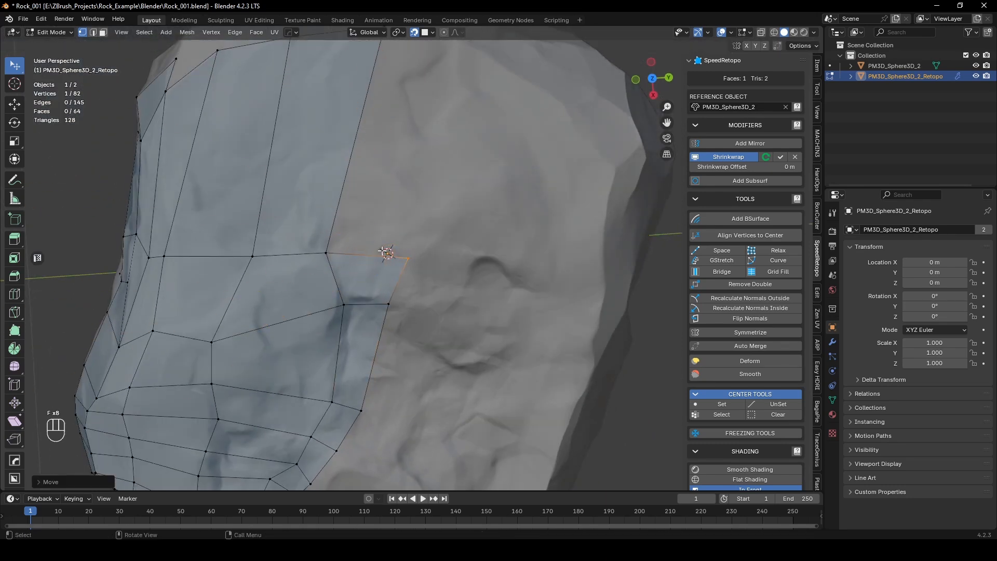
scroll(348, 271, "down", 1)
middle_click_drag(364, 262, 330, 322)
key("f")
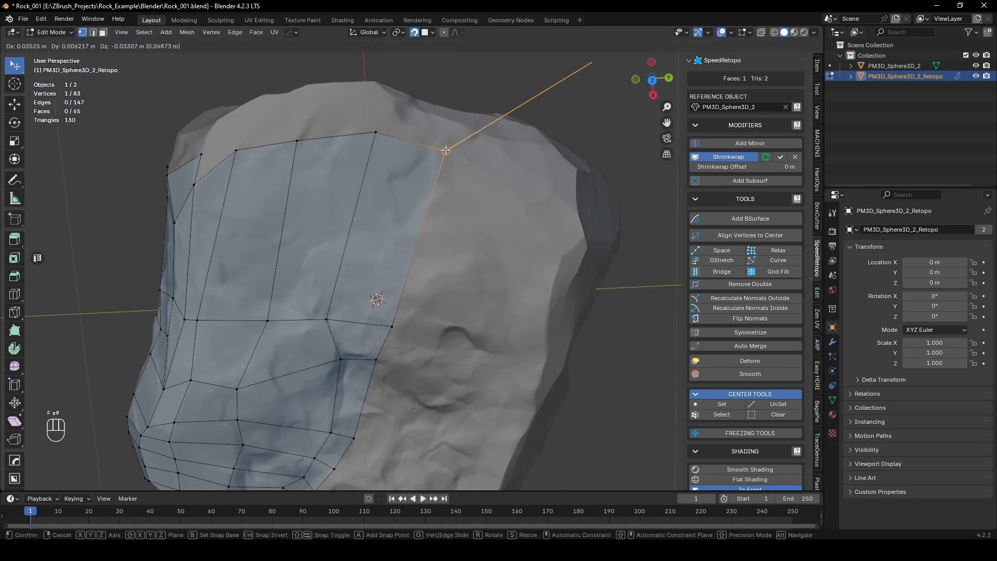
left_click(445, 150)
Step: Extend the lower row under the front rim with two quads up to the front strip's open end
middle_click_drag(446, 151, 467, 241)
scroll(401, 109, "down", 4)
scroll(446, 239, "up", 6)
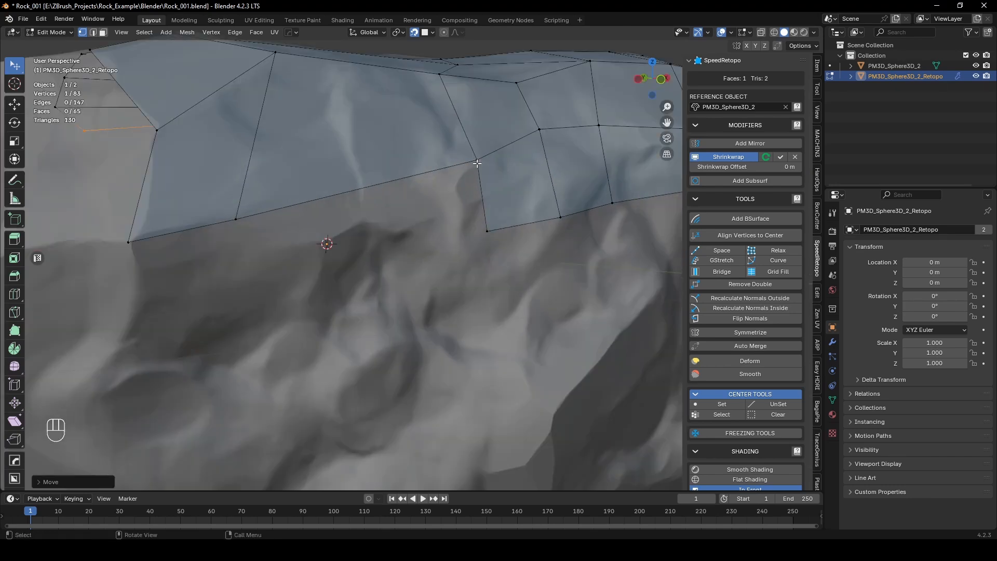
left_click(477, 163)
key("f")
left_click(232, 281)
scroll(244, 275, "down", 4)
middle_click_drag(281, 251, 351, 257, "shift")
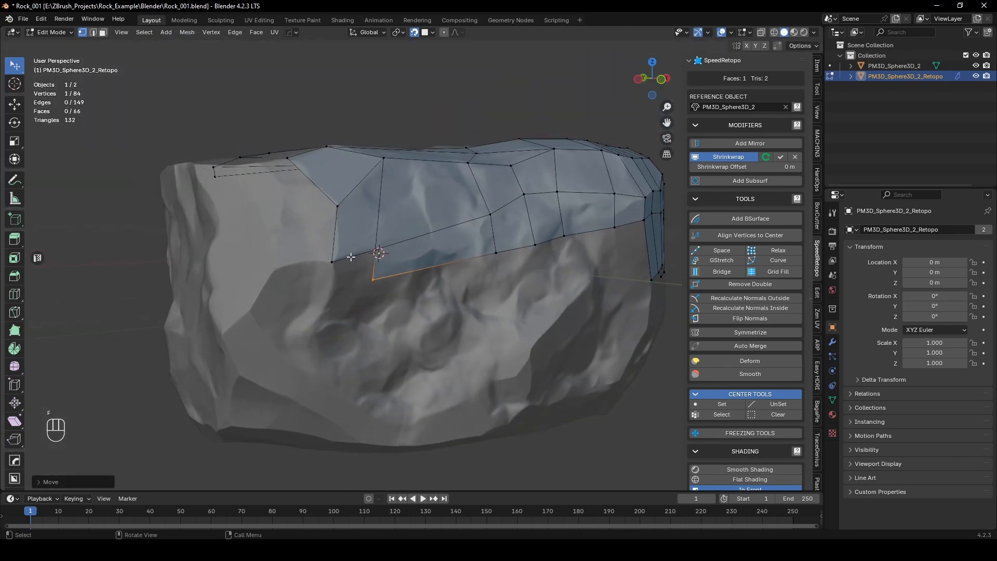
key("f")
left_click(333, 291)
middle_click_drag(333, 291, 394, 292)
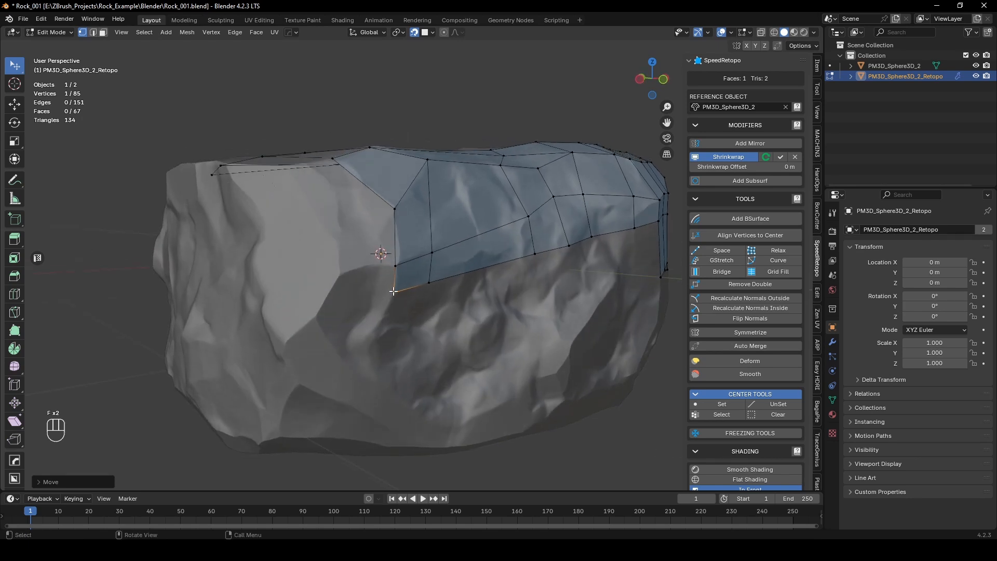
Step: Extrude the lower row's end edge across the neighbouring facet and adjust the vertex where it joins the strip
key("2")
left_click(394, 280)
key("e")
left_click(341, 286)
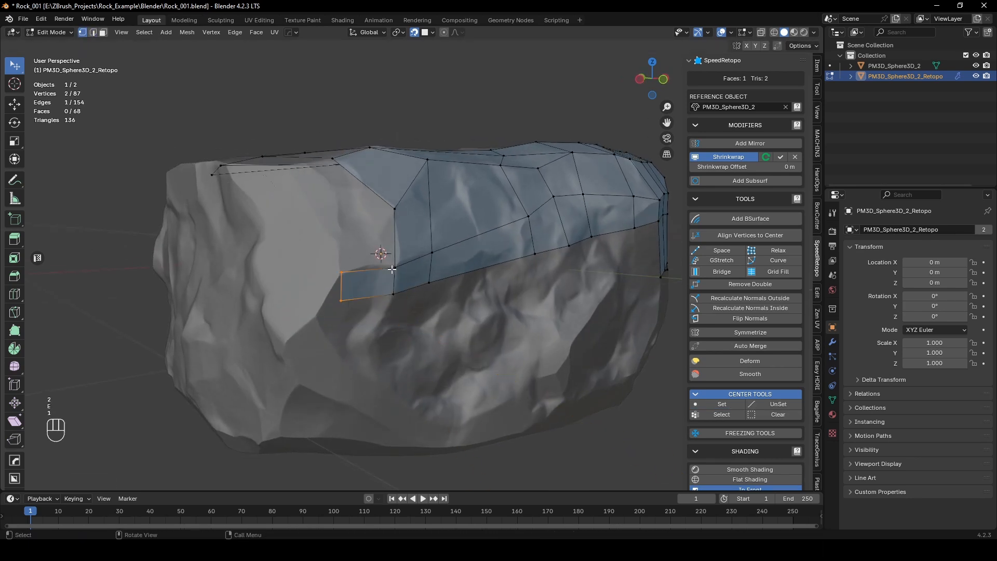
mouse_move(396, 269)
left_mouse_down()
mouse_move(383, 262)
mouse_move(392, 263)
left_mouse_up()
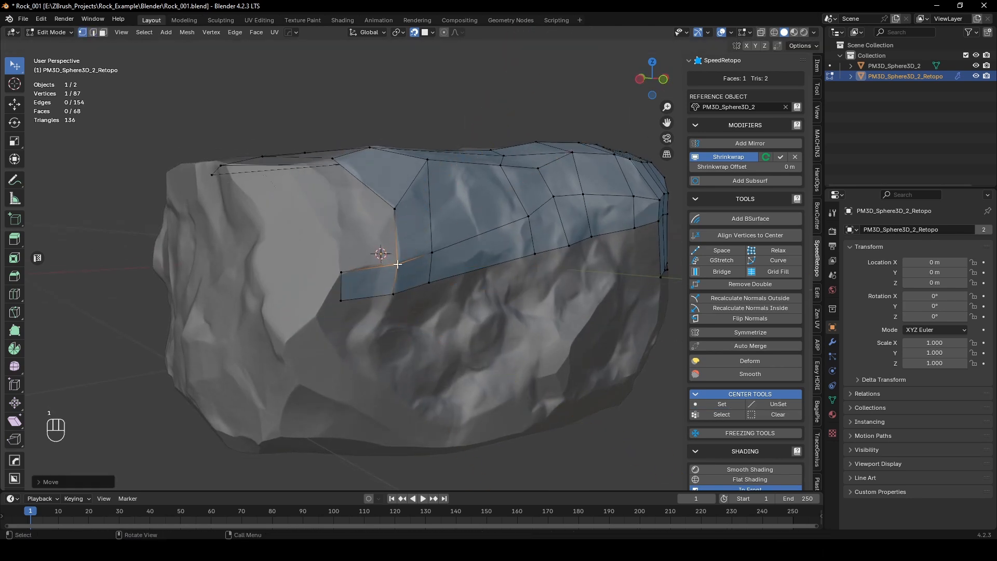
Step: Add a vertical loop cut through the extruded face and fit its two vertices to the surface
scroll(395, 262, "up", 5)
key("ctrl+r")
left_click(333, 279)
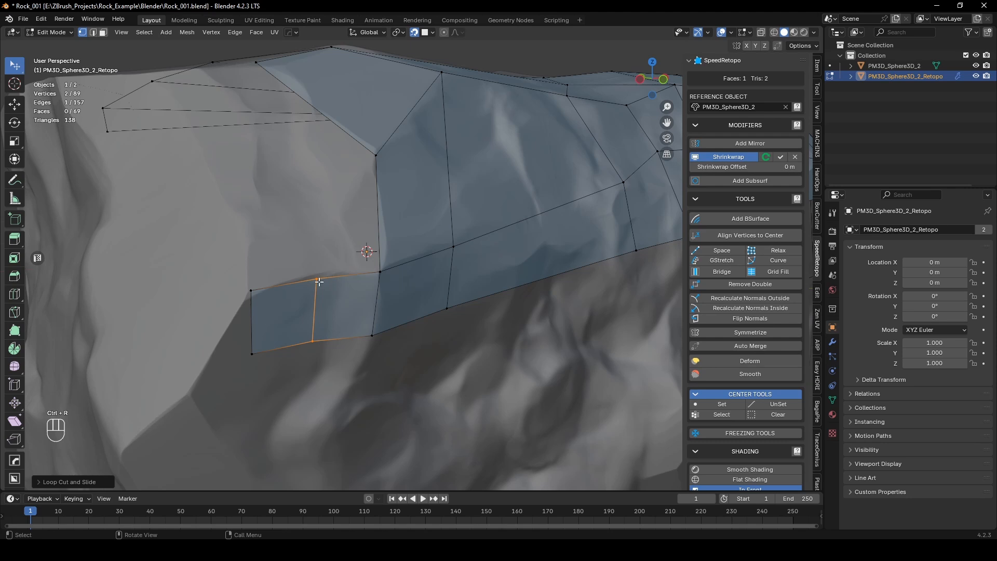
left_click_drag(308, 278, 316, 274)
left_click_drag(313, 340, 316, 341)
Step: Fill a quad above the loop-cut face against the open vertical edge of the front strip
middle_click_drag(323, 308, 375, 318)
key("2")
left_click(398, 279)
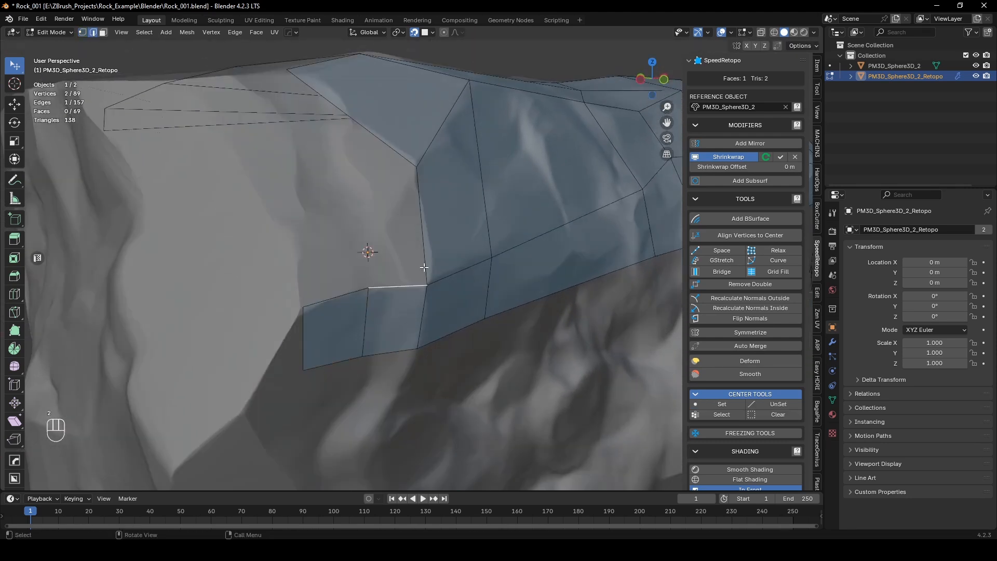
key("f")
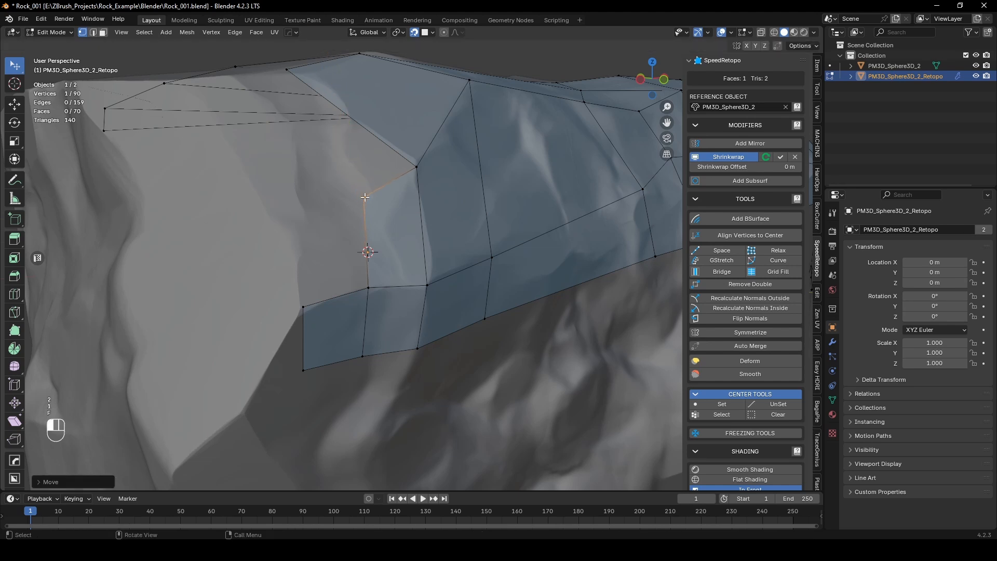
Step: Fill a long quad against the diagonal open edge below the front rim, placing its new corner on the rock's rim
middle_click_drag(426, 285, 465, 304)
key("f")
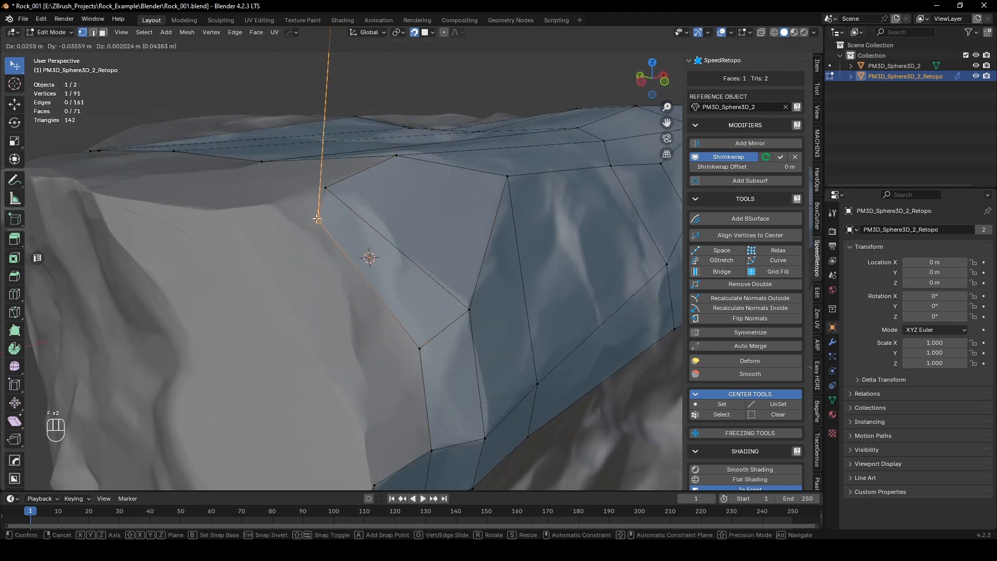
left_click(274, 204)
middle_click_drag(371, 273, 371, 272)
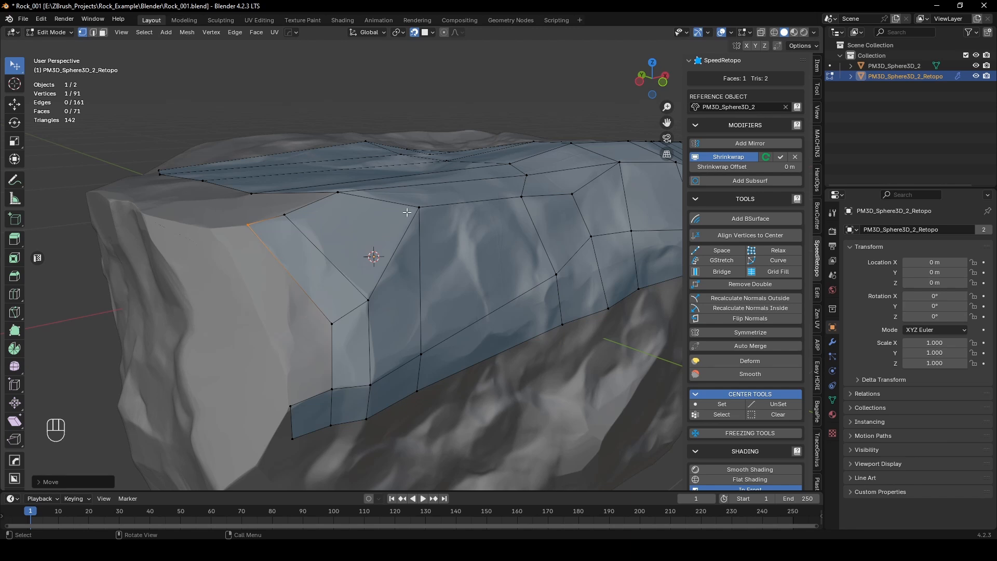
middle_click_drag(392, 227, 393, 228)
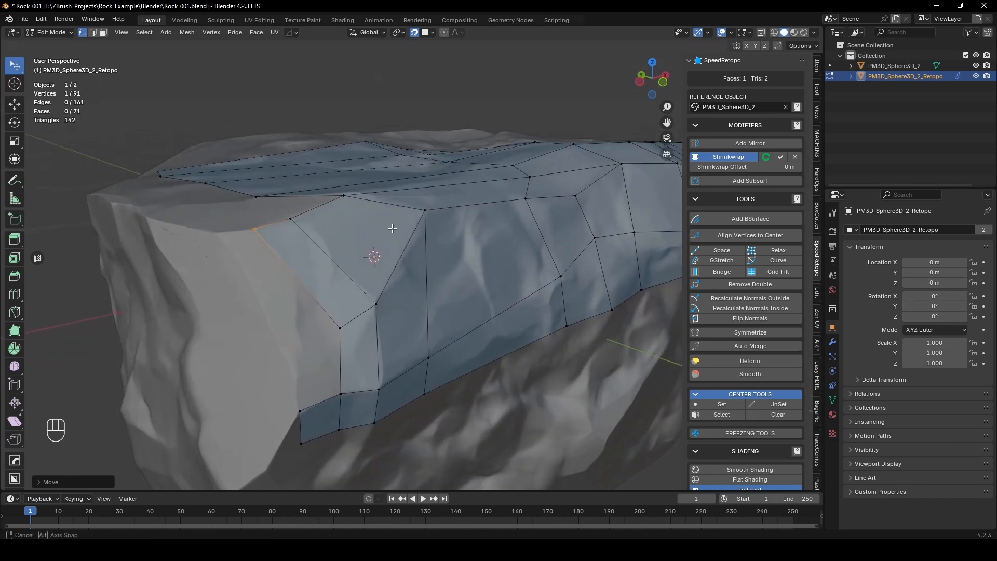
Step: Delete the long quad just added beside the diagonal edge
key("3")
left_click(315, 280)
key("x")
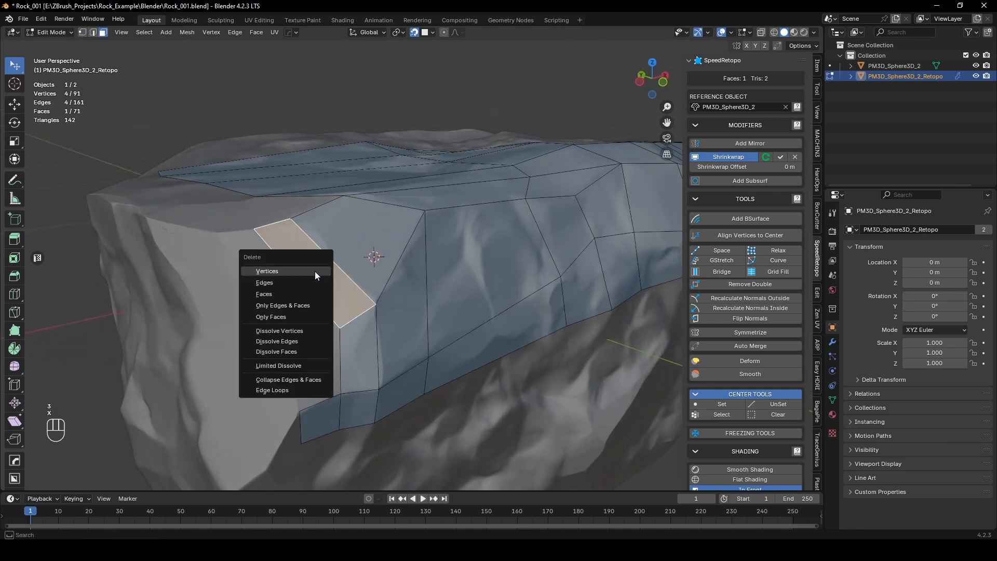
left_click(316, 294)
key("1")
left_click(376, 306)
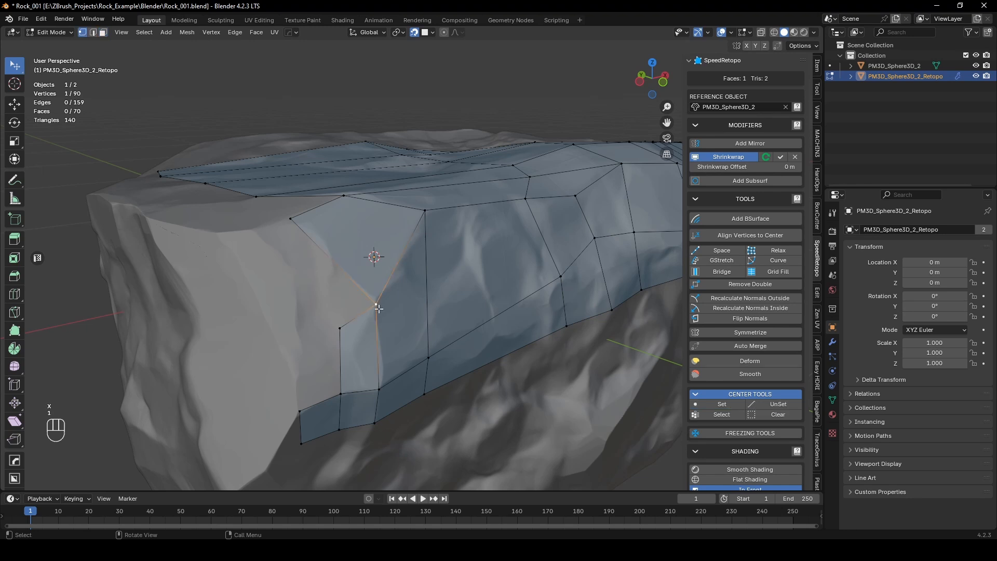
key("f")
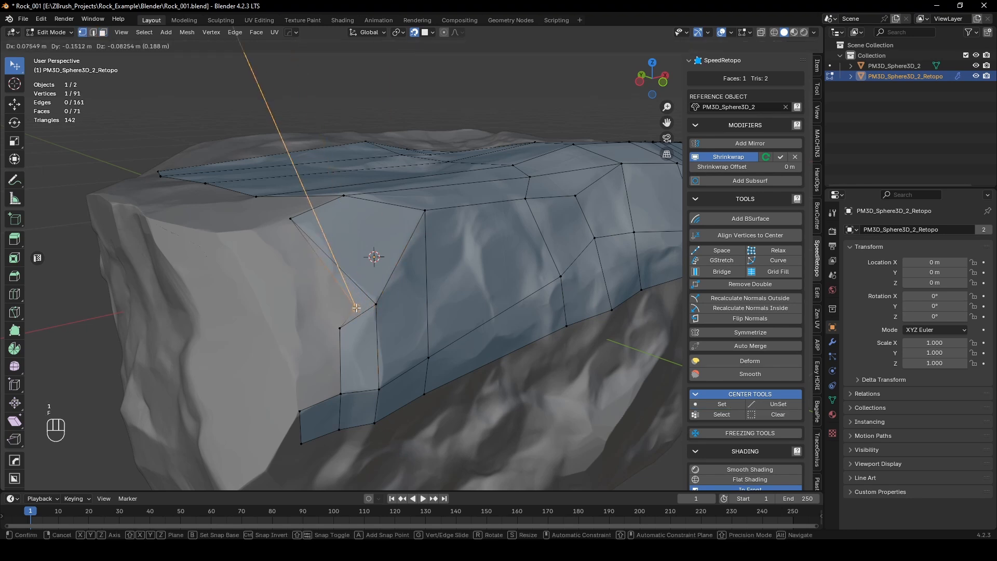
right_click(356, 308)
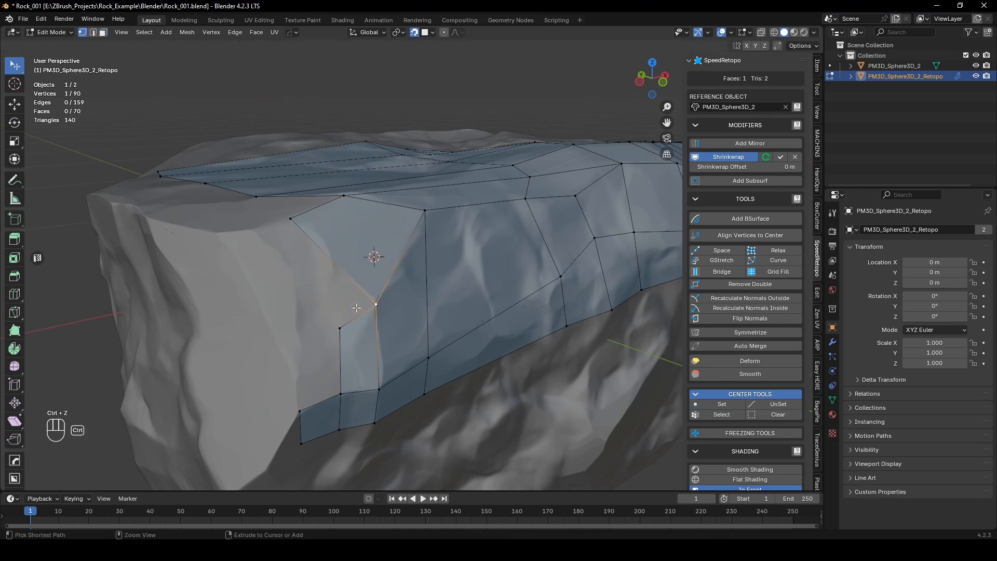
Step: Extrude the short open edge above the loop-cut column outward across the neighbouring facet
key("2")
left_click(363, 316)
key("e")
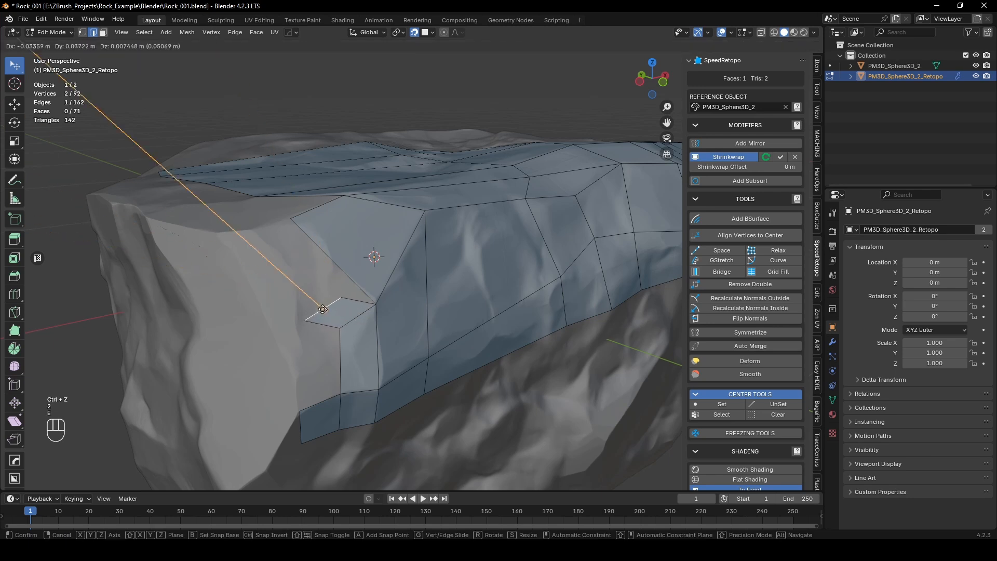
left_click(325, 304)
Step: Fill the quad between the extruded face and the front rim, and the quad beneath it down to the lower row
key("1")
key("f")
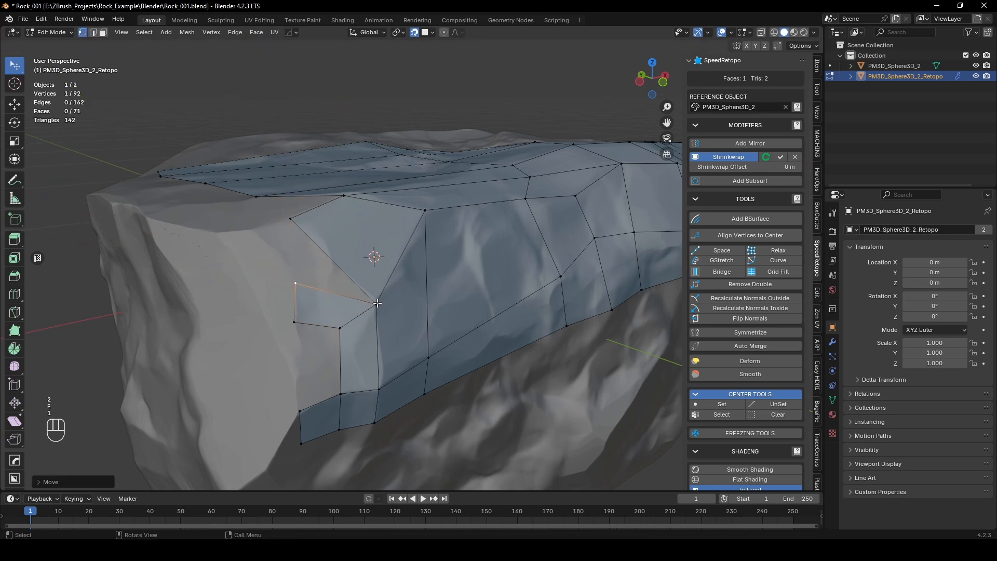
left_click(258, 230)
middle_click_drag(323, 336, 341, 289)
key("2")
key("f")
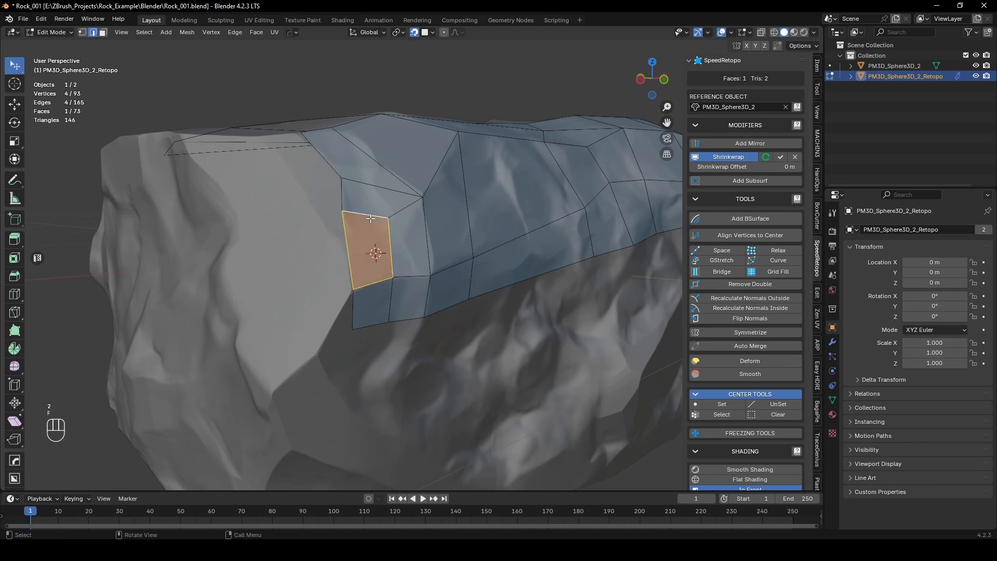
middle_click_drag(372, 222, 267, 338)
key("Tab")
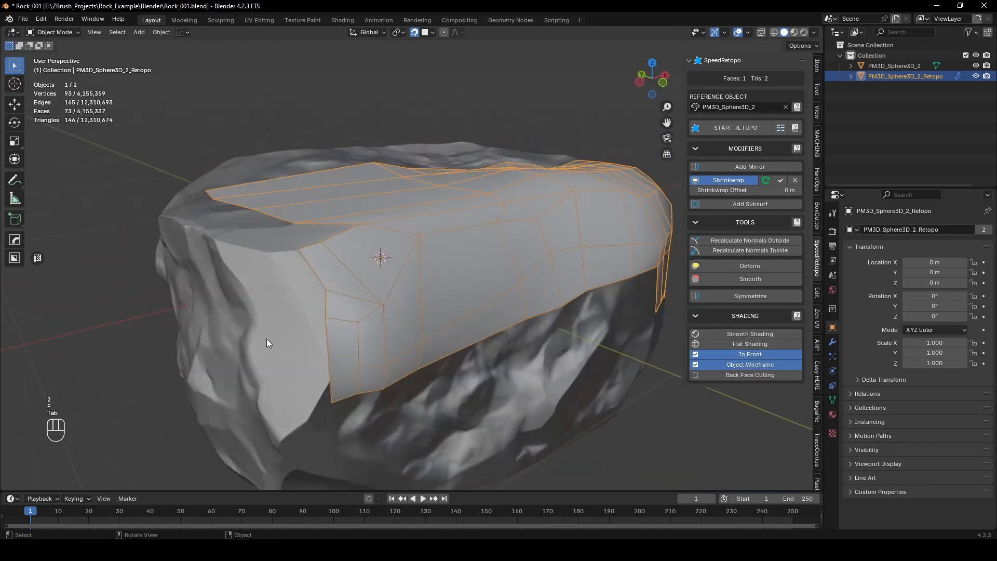
middle_click_drag(469, 298, 297, 357)
key("Tab")
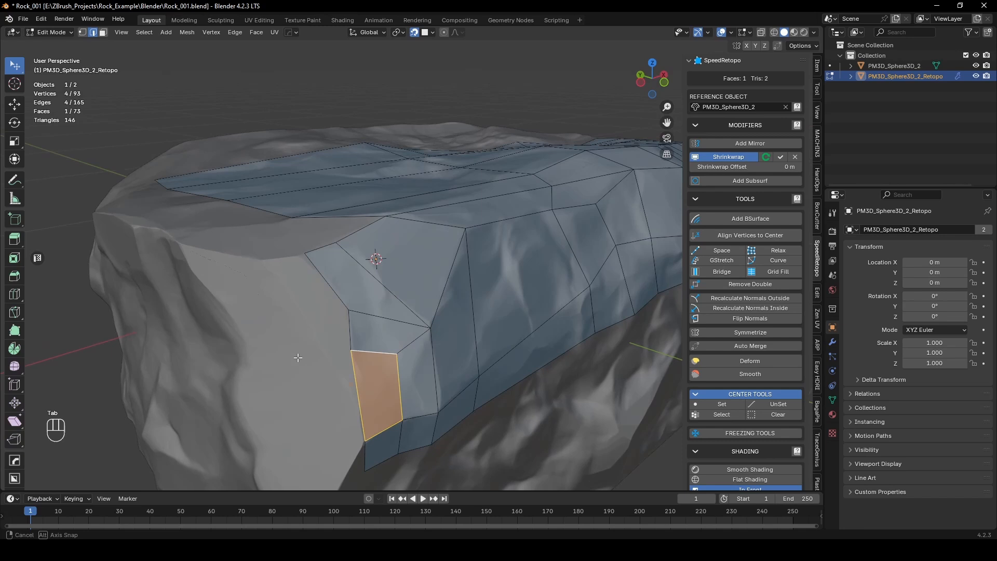
Step: Extrude the open outer edge of the small quad onto the side facet and move its upper vertex outward
left_click(350, 335)
key("e")
left_click(322, 336)
key("1")
left_click(321, 320)
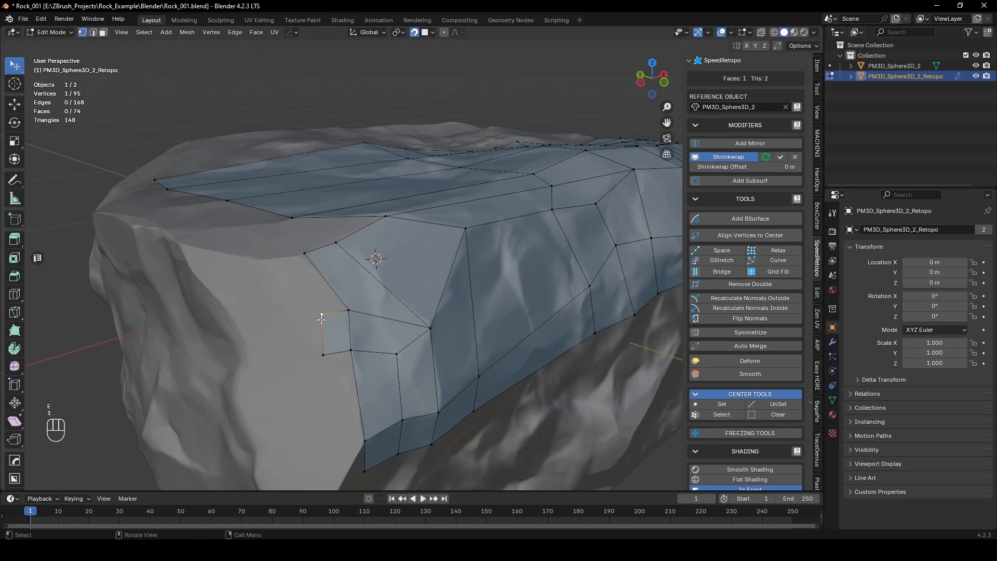
key("g")
left_click(309, 325)
Step: Fill a narrow quad below the new side face, placing its free corner along the facet's edge
left_click(347, 351)
key("f")
left_click(342, 417)
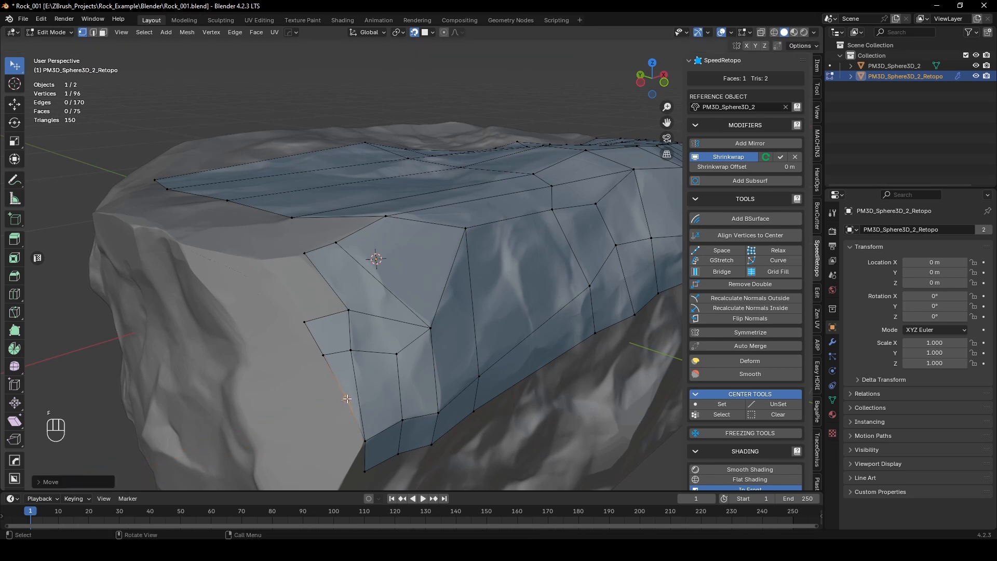
Step: Move the lower row's upper end vertex onto the sharp corner of the rock's facet
scroll(348, 420, "up", 4)
middle_click_drag(357, 422, 383, 310, "shift")
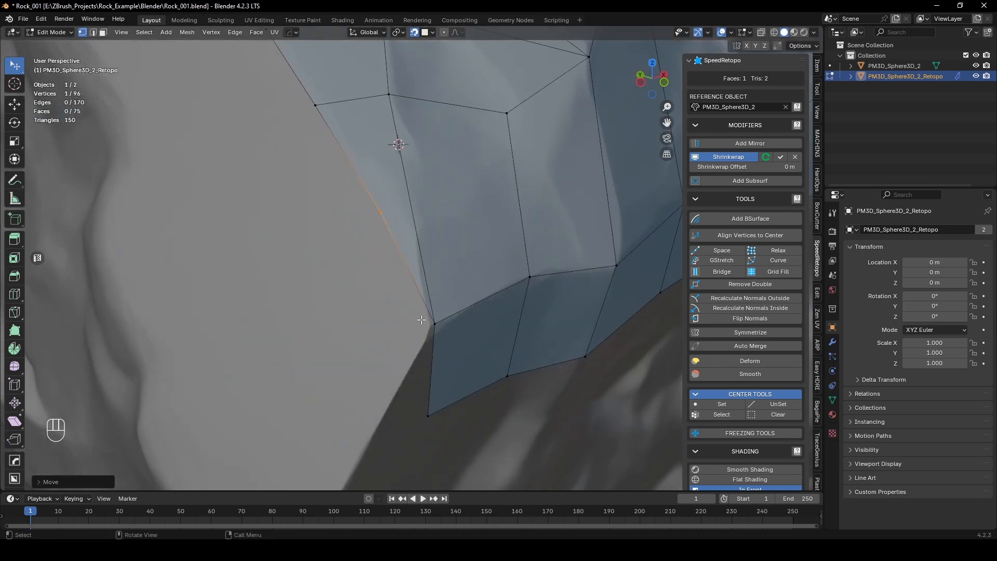
left_click(421, 319)
key("g")
left_click(427, 324)
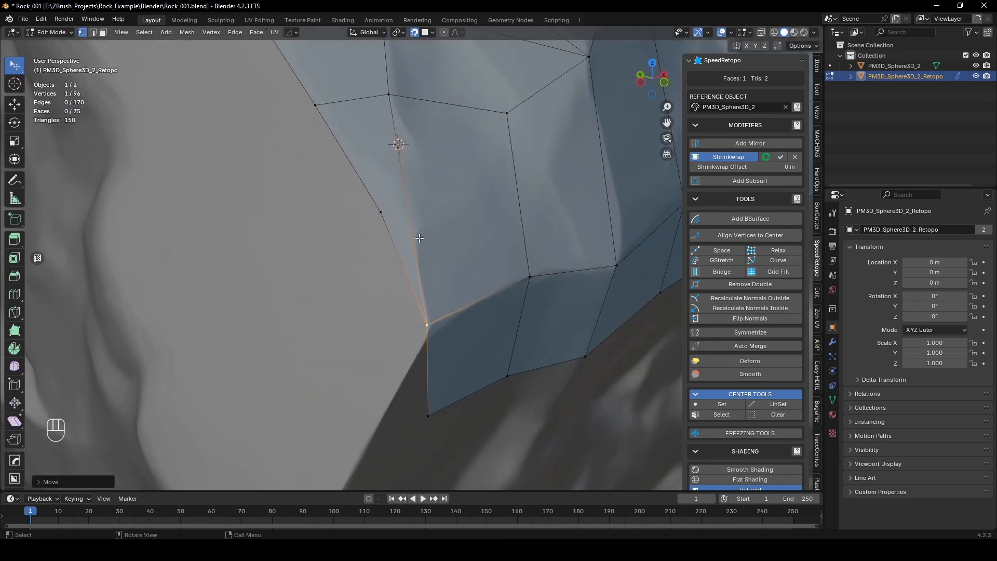
Step: Delete the narrow quad beneath the new side face
key("ctrl+r")
key("Escape")
left_click(384, 212)
key("3")
left_click(381, 174)
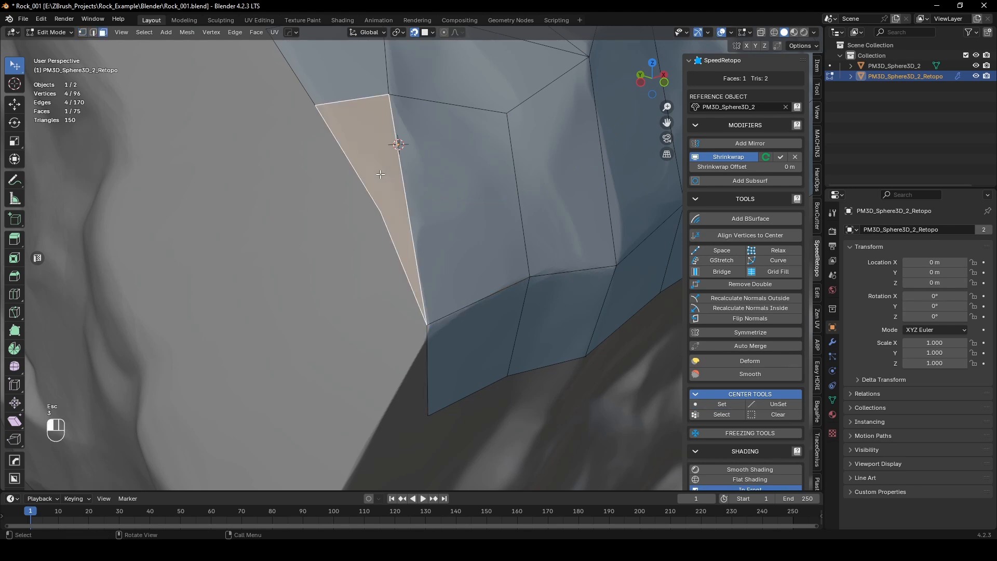
key("x")
left_click(380, 174)
Step: Adjust the inner vertex under the side face and the lower row's corner vertex to follow the surface
middle_click_drag(380, 174, 388, 195)
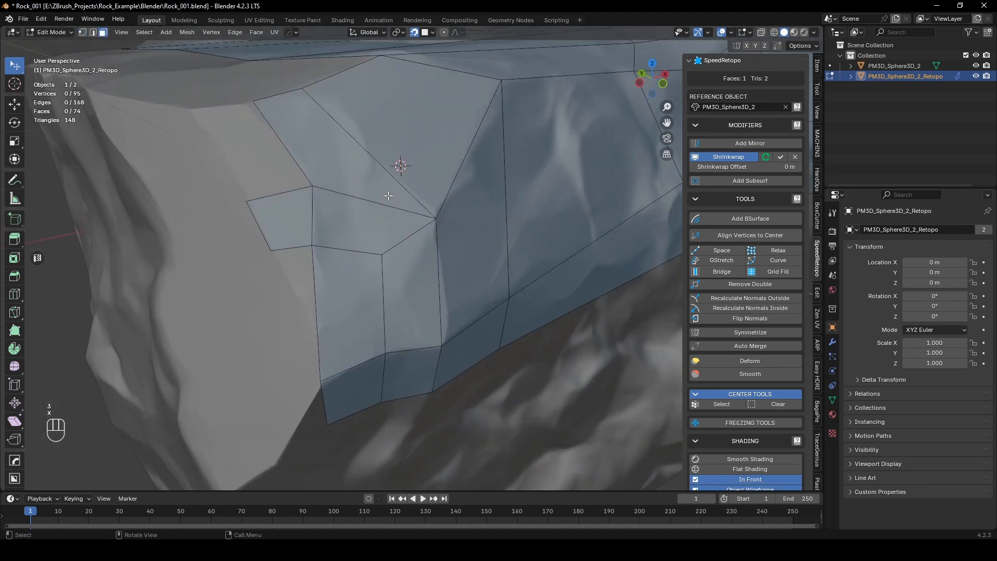
left_click(314, 242)
mouse_move(313, 246)
left_mouse_down()
mouse_move(333, 270)
mouse_move(322, 247)
left_mouse_up()
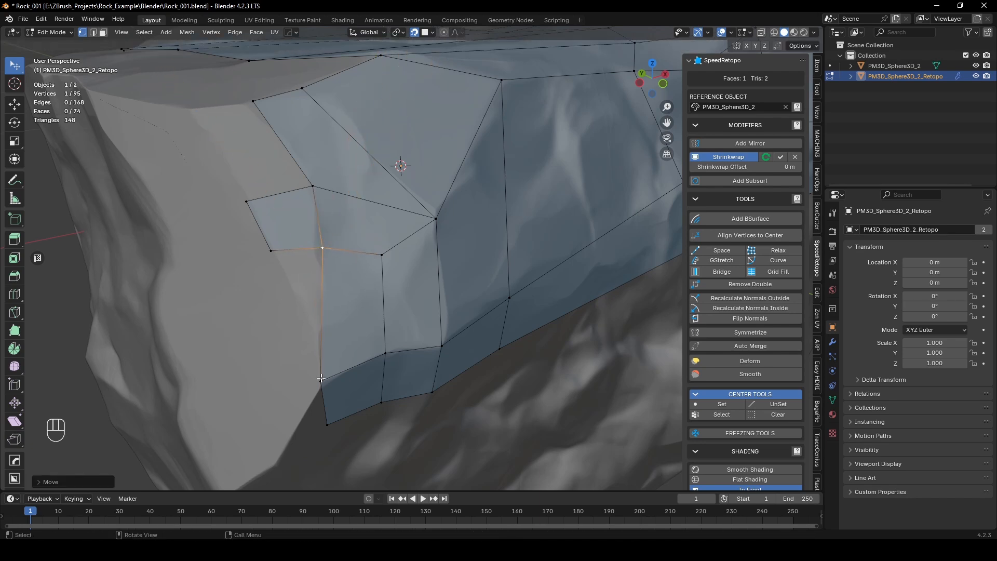
left_click_drag(321, 378, 322, 381)
Step: Extrude the lower edge of the side face downward and move its vertices to taper along the open column edge
key("2")
left_click(297, 250)
key("e")
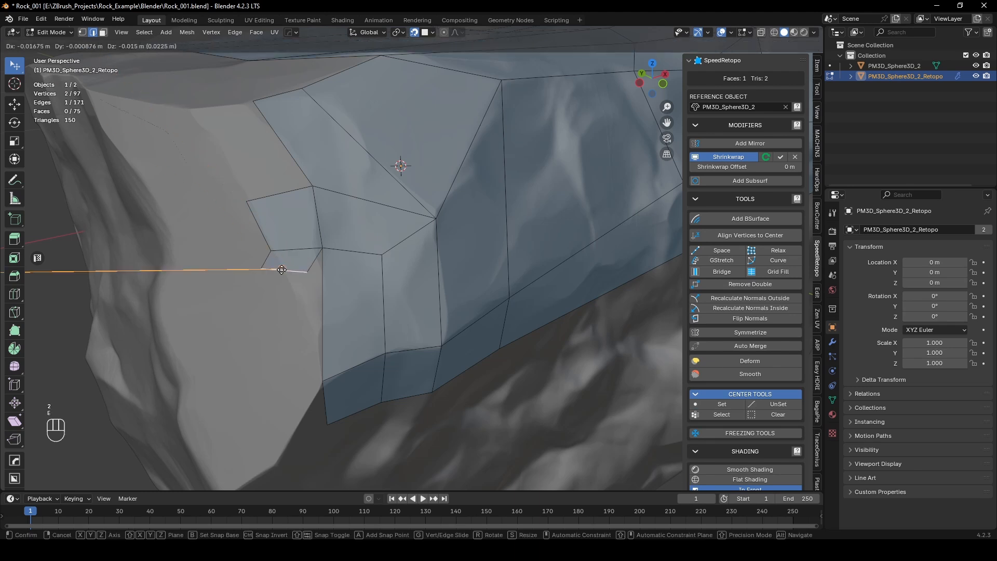
left_click(262, 305)
key("1")
left_click_drag(260, 301, 317, 331)
Step: Knife-cut the adjoining column quad diagonally to the lower row's inner vertex and merge the two adjacent edge vertices at center
key("k")
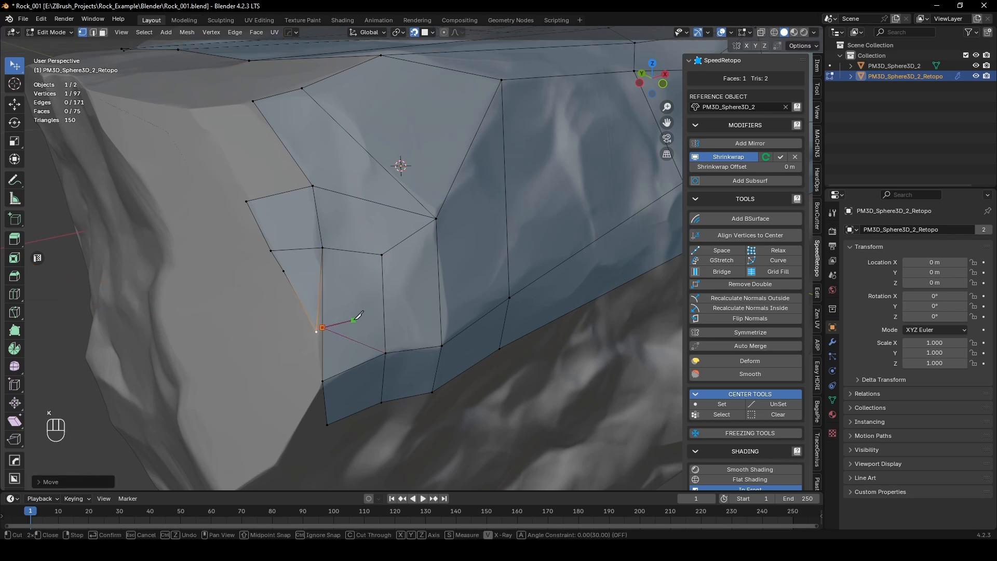
key("KP_Enter")
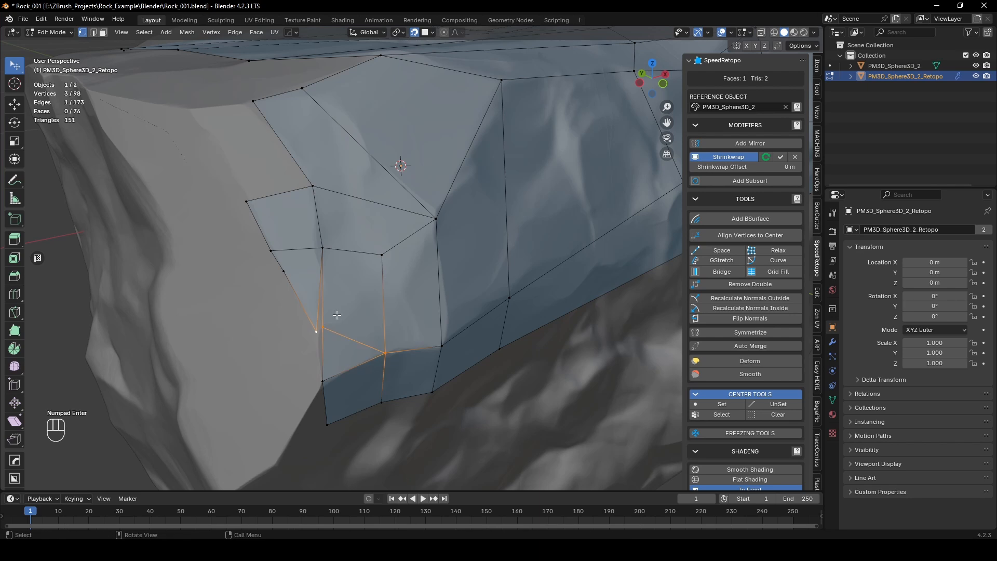
key("m")
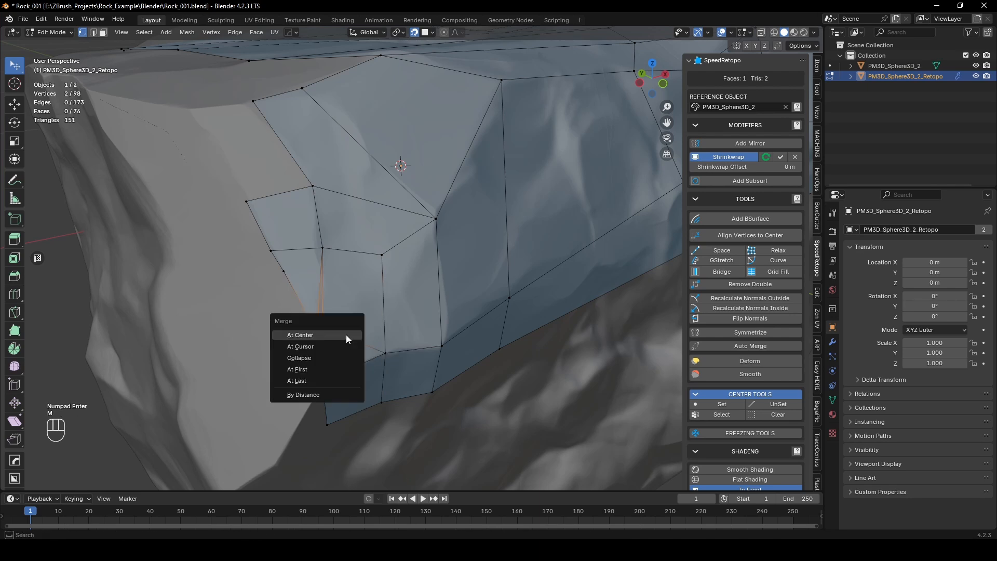
left_click(346, 336)
Step: Fine-tune the merged vertex and the lower row's inner and corner vertices to fit the rock's ridge
mouse_move(321, 328)
left_mouse_down()
mouse_move(104, 301)
mouse_move(316, 330)
left_mouse_up()
left_click_drag(385, 355, 392, 349)
middle_click_drag(410, 347, 374, 318)
middle_click_drag(291, 226, 313, 223)
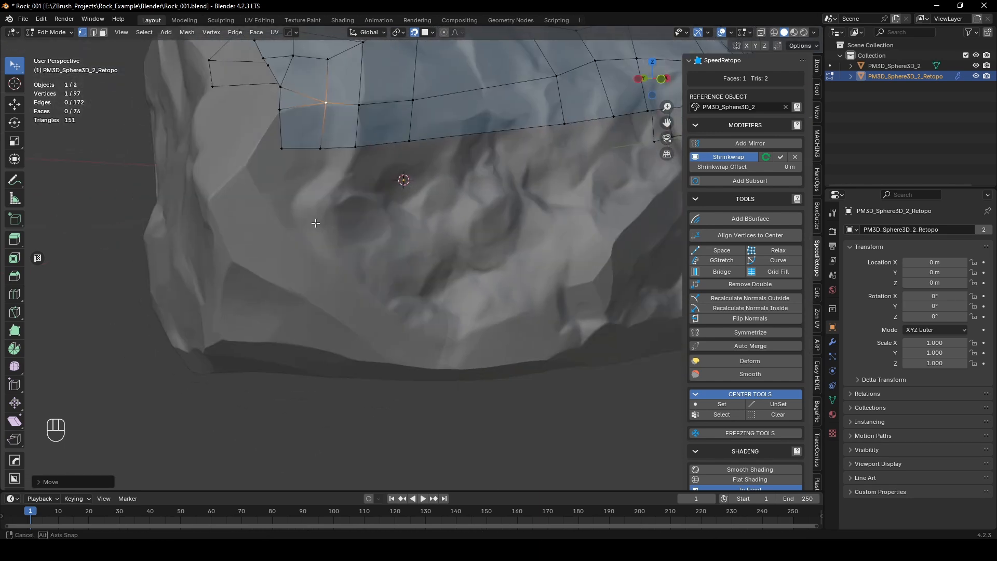
middle_click_drag(336, 179, 360, 247, "shift")
middle_click_drag(309, 151, 340, 195)
left_click_drag(358, 221, 359, 225)
Step: Extrude the lower row's end edge down along the facet ridge and move its lower vertex inward on the front face
key("2")
left_click(359, 239)
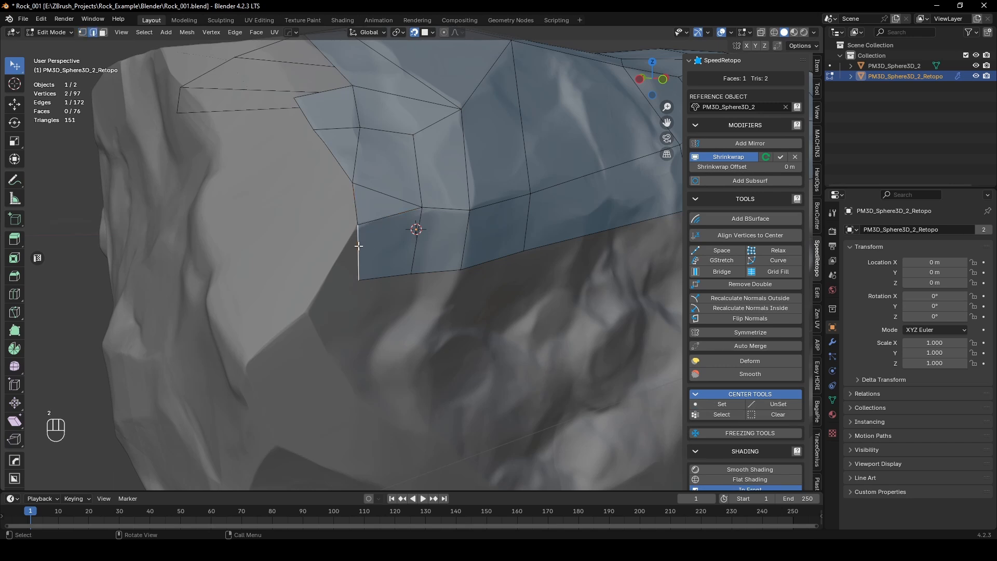
key("e")
left_click(310, 339)
key("1")
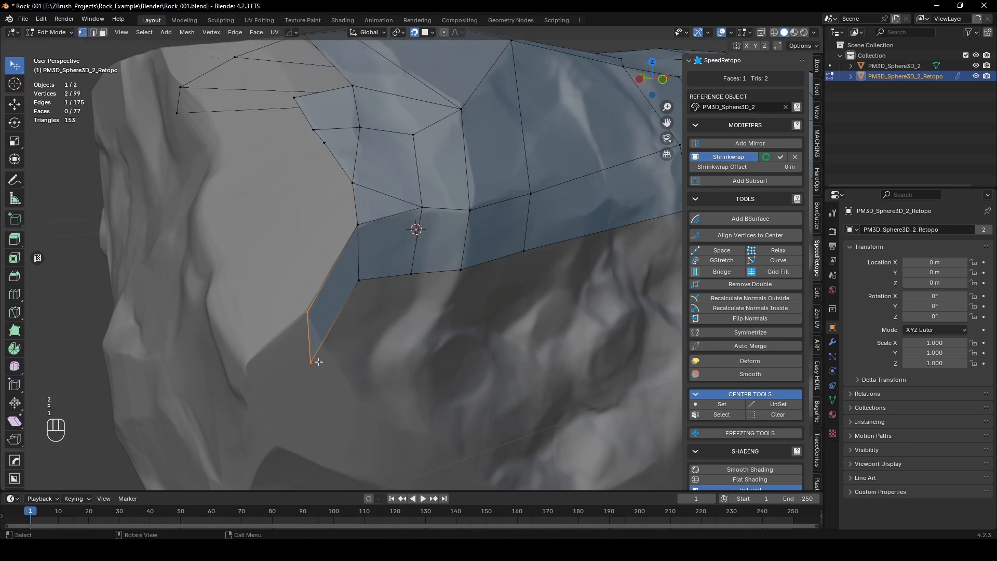
left_click_drag(311, 363, 331, 352)
left_click(341, 366)
Step: Fill three consecutive quads beneath the lower row, continuing from the extruded corner face along the front
left_click(359, 276)
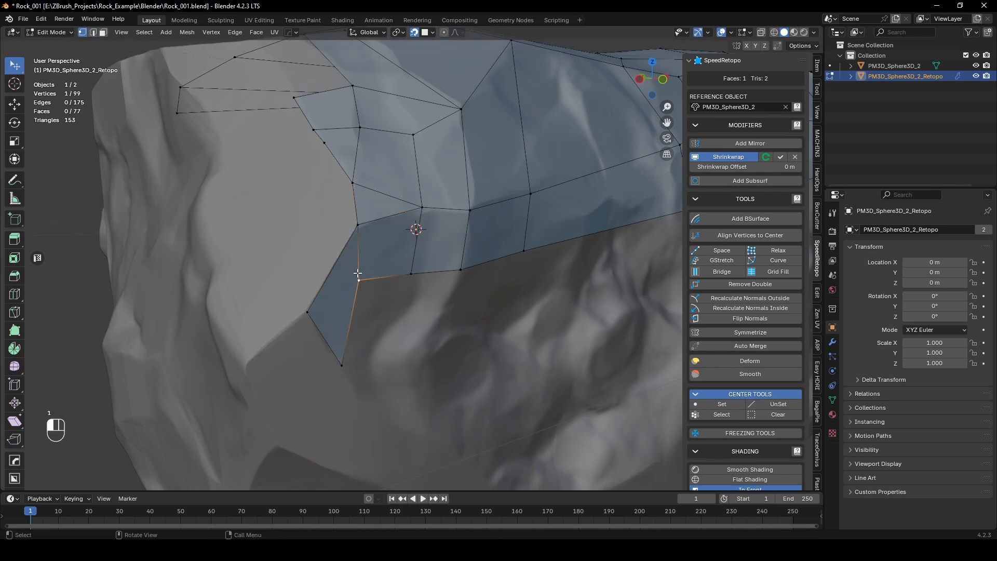
key("f")
left_click(393, 372)
middle_click_drag(423, 363, 331, 292)
left_click(210, 192)
key("f")
left_click(272, 287)
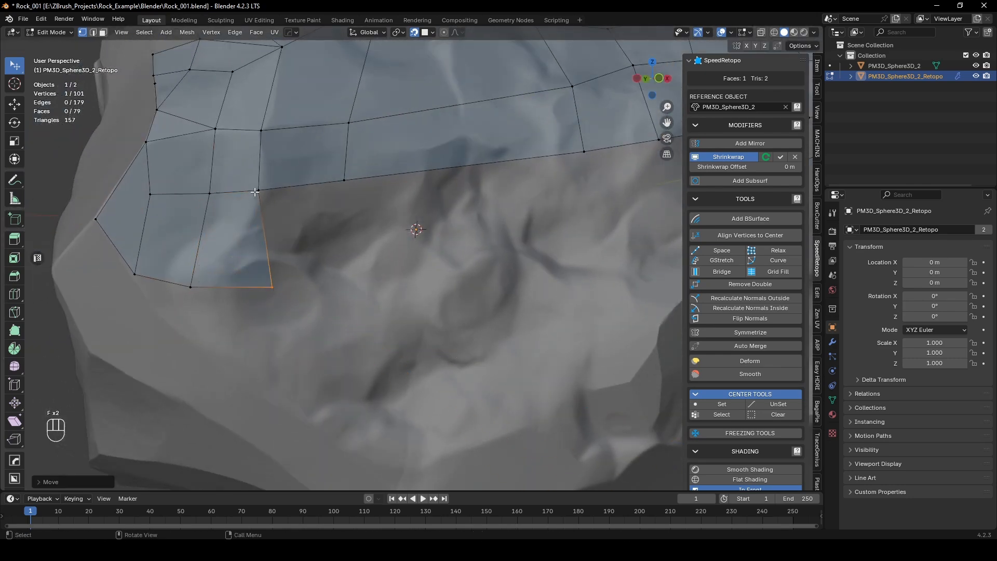
left_click(256, 192)
key("f")
left_click(356, 292)
Step: Draw an annotation stroke across the rock's front from the last quad's lower corner toward the far side strip
scroll(361, 280, "down", 5)
middle_click_drag(364, 272, 328, 288)
middle_click_drag(427, 304, 418, 308)
key("shift+space")
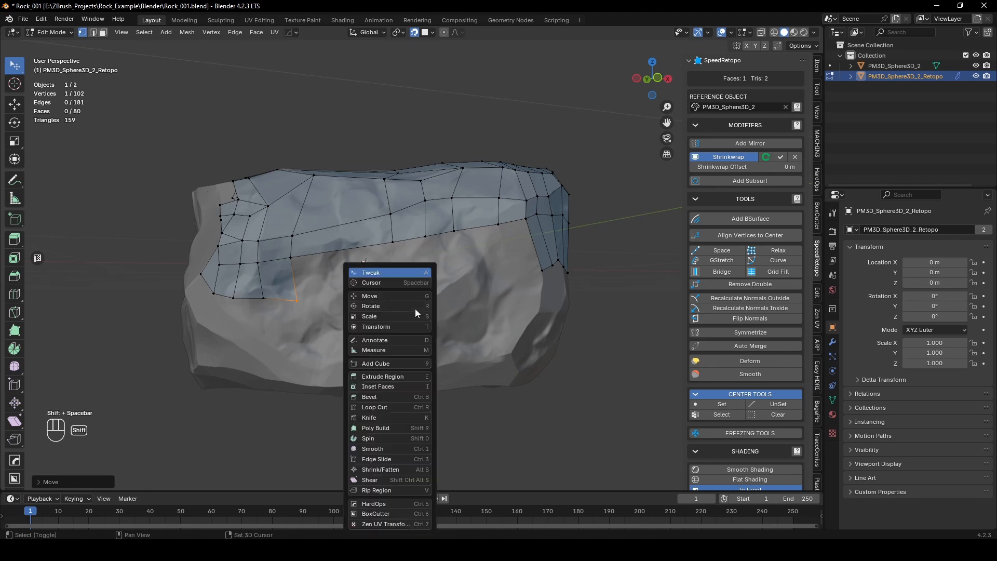
left_click(392, 341)
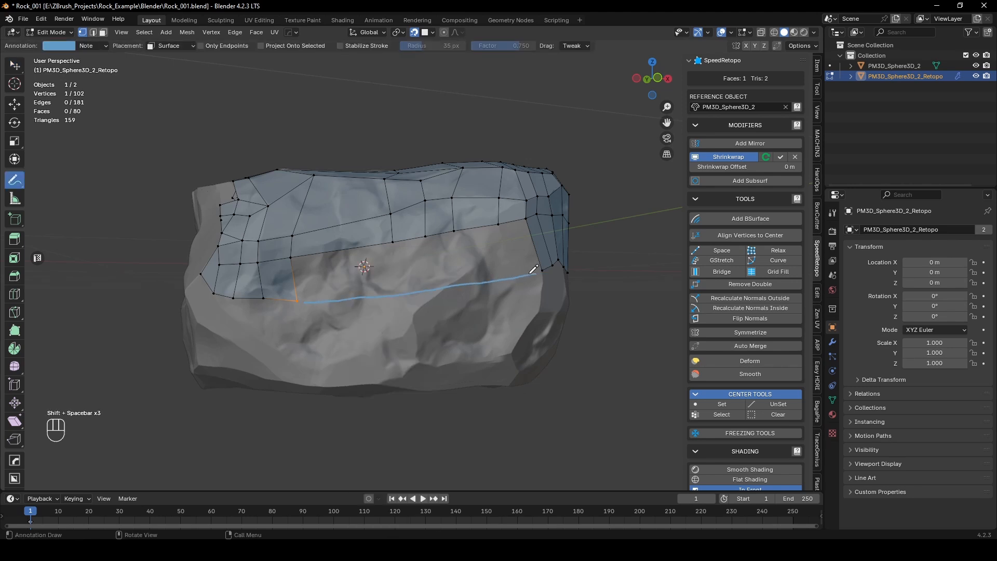
Step: Select the open lower edge path across the front and add a BSurface from it to the annotation stroke
key("w")
key("2")
left_click(348, 250)
left_click(507, 223, "ctrl")
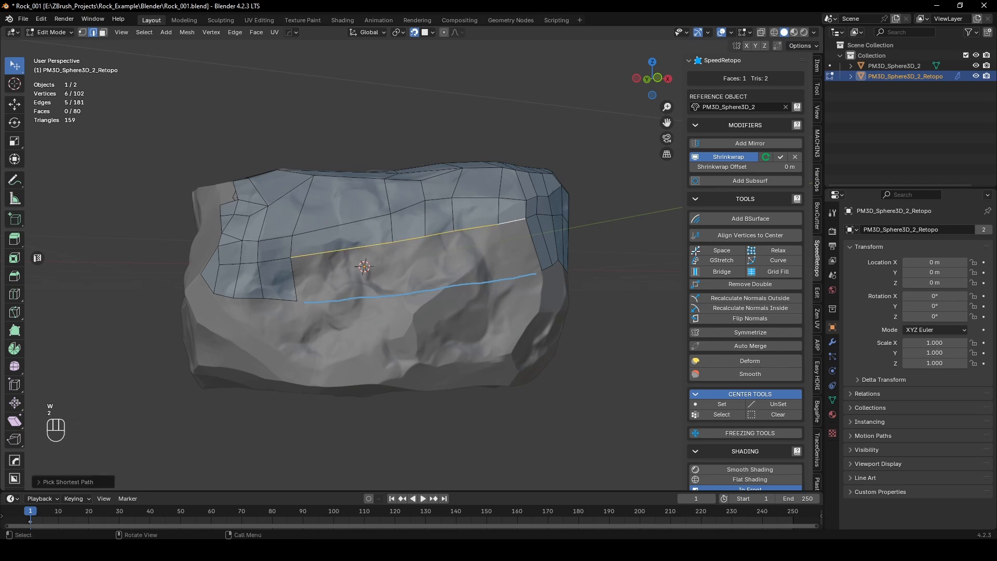
left_click(760, 217)
middle_click_drag(416, 268, 425, 267)
scroll(423, 267, "up", 1)
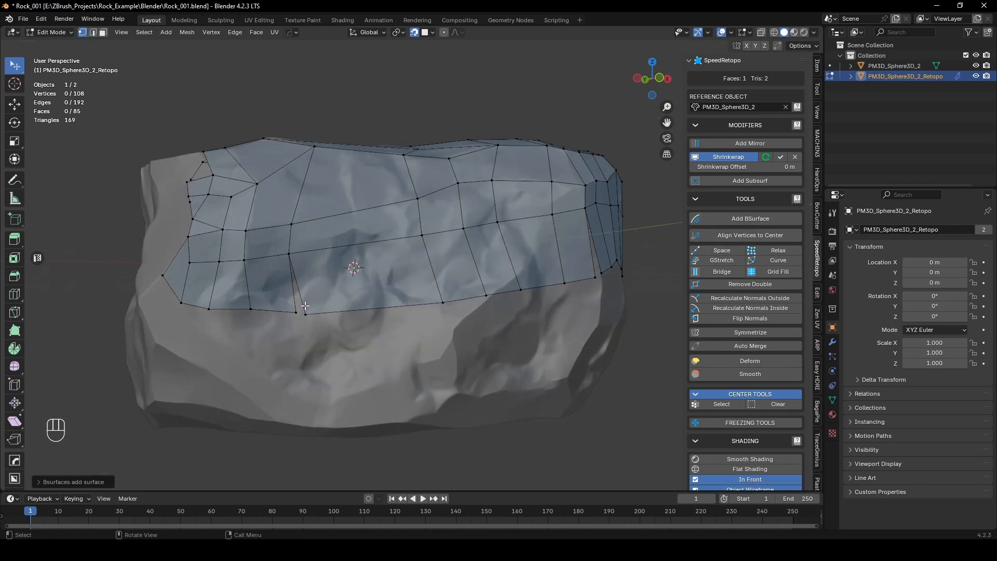
Step: Merge the loose corner vertices at both ends of the new surface strip with the neighbouring quads
left_click(307, 311)
left_click(293, 309, "shift")
key("m")
left_click(311, 305)
middle_click_drag(325, 305, 274, 304)
scroll(436, 296, "up", 2)
left_click(425, 317)
left_click(414, 324, "shift")
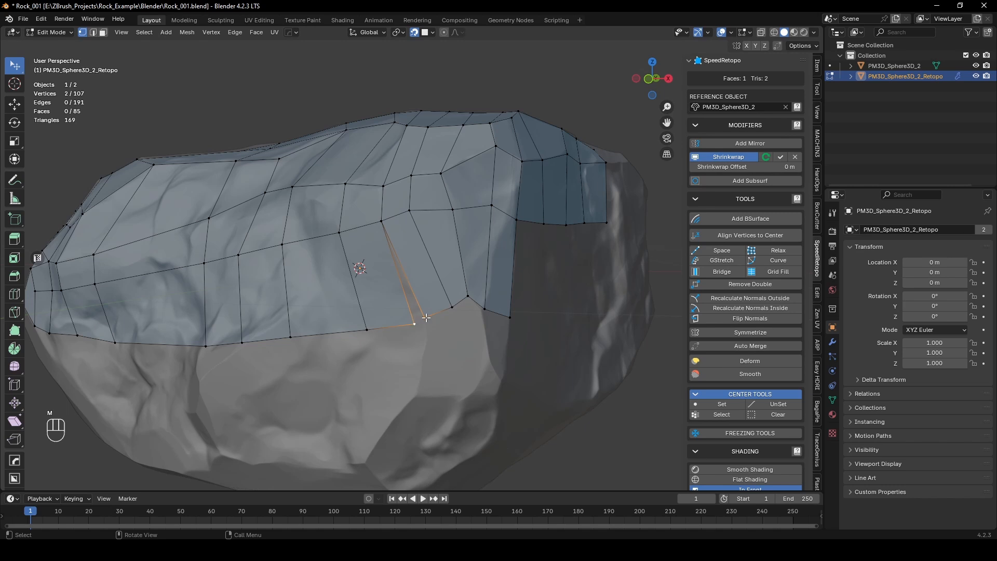
key("m")
left_click(414, 351)
Step: Reposition the vertices along the new strip's lower edge to follow the rock's forms
middle_click_drag(414, 351, 500, 286)
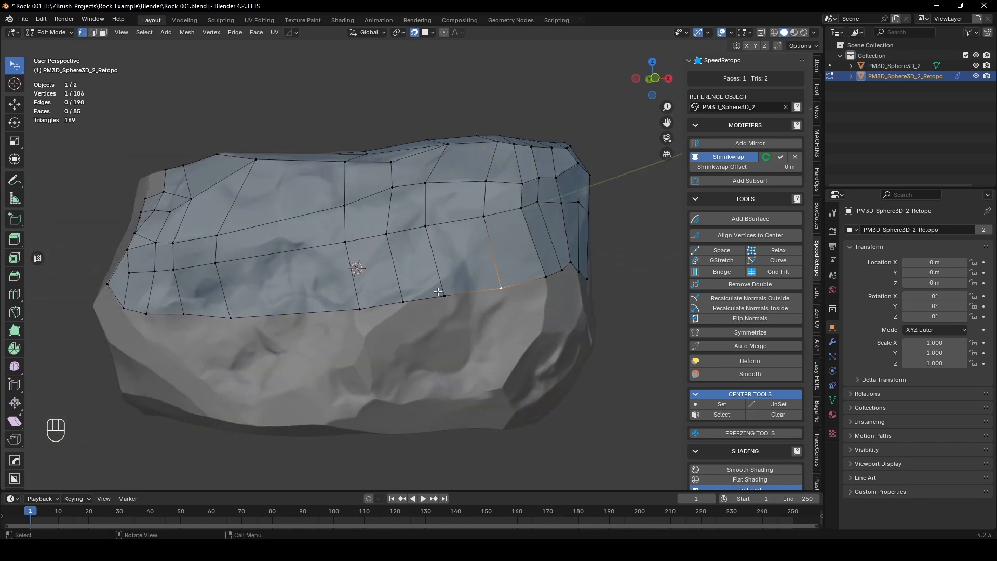
left_click_drag(446, 294, 449, 277)
left_click_drag(403, 302, 402, 308)
middle_click_drag(351, 308, 434, 318)
Step: Add a vertical loop cut through the wide column of quads on the front and select its lowest vertex
key("ctrl+r")
left_click(432, 317)
left_click(433, 316)
left_click(424, 323)
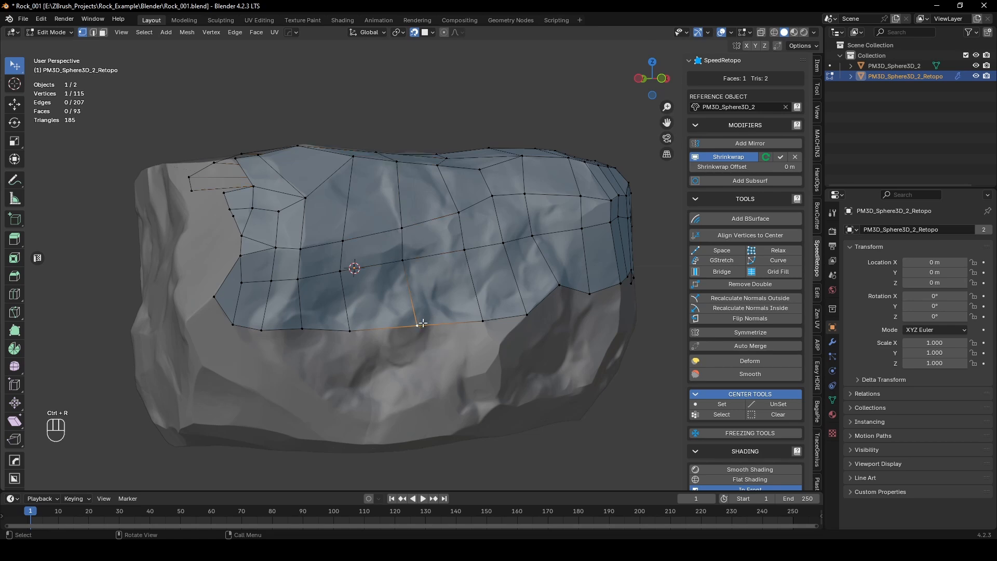
Step: Reposition the vertices of the new loop cut, from the front's lower edge up to the top border, to even out the column
left_click_drag(417, 327, 426, 307)
middle_click_drag(426, 307, 370, 359)
left_click_drag(258, 385, 250, 380)
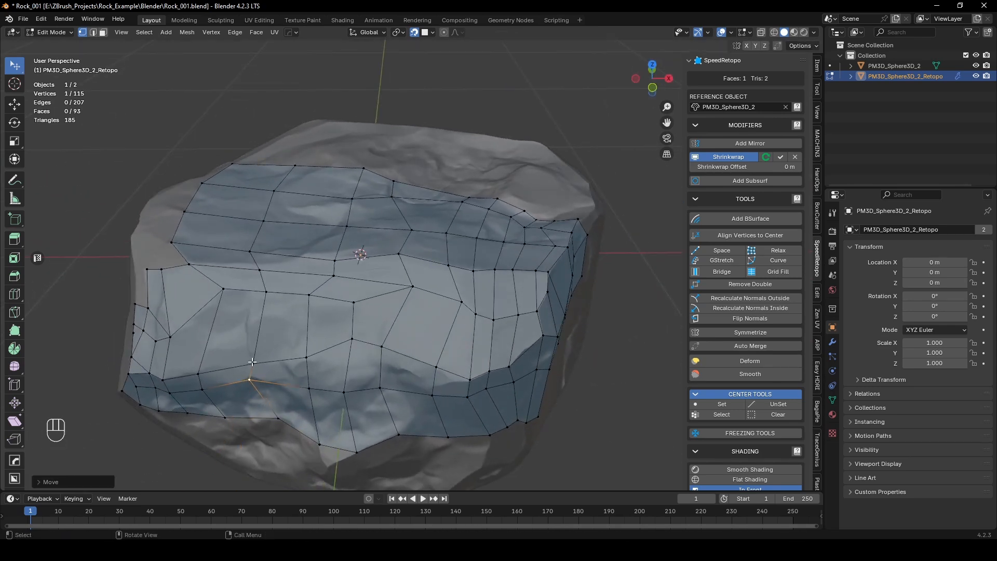
middle_click_drag(252, 361, 302, 351)
left_click_drag(322, 348, 298, 278)
left_click_drag(267, 234, 280, 230)
left_click_drag(270, 190, 279, 189)
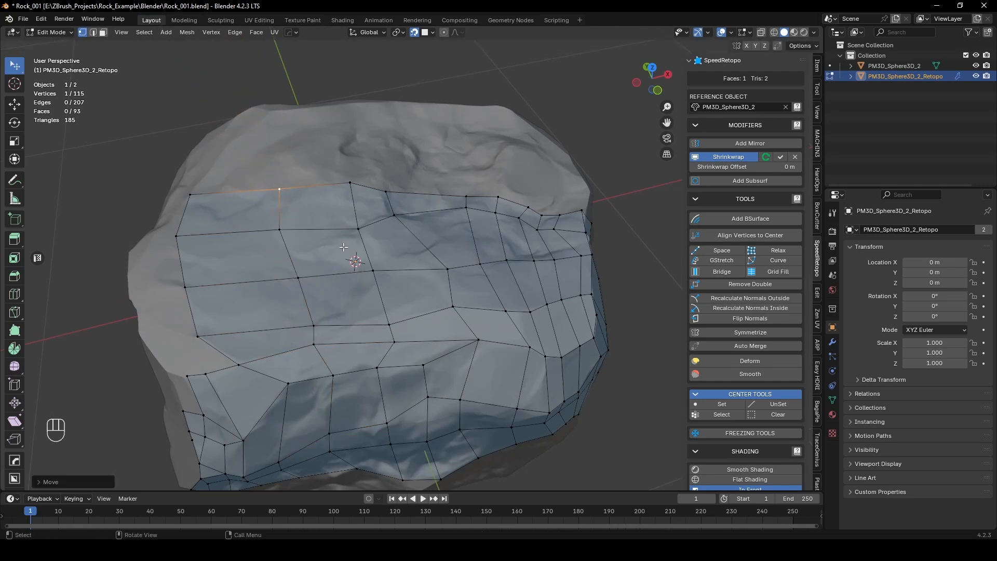
Step: Extend the side patch downward with a row of four F2 quads, placing each outer vertex on the rock surface
scroll(344, 247, "down", 3)
mouse_move(343, 248)
middle_mouse_down()
mouse_move(371, 222)
mouse_move(386, 224)
mouse_move(387, 239)
mouse_move(348, 258)
middle_mouse_up()
scroll(348, 258, "up", 3)
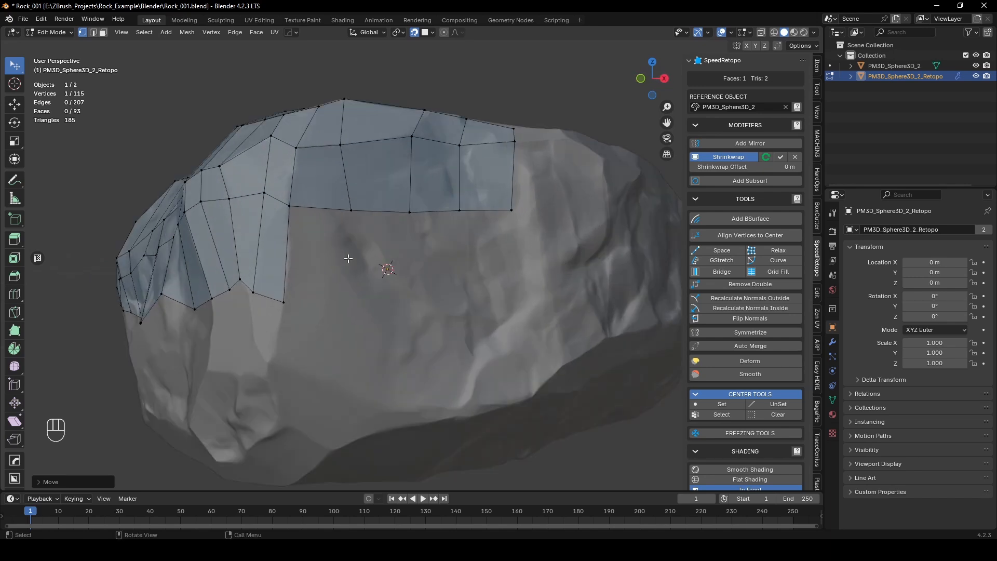
key("f")
left_click(355, 302)
key("f")
left_click(415, 304)
key("f")
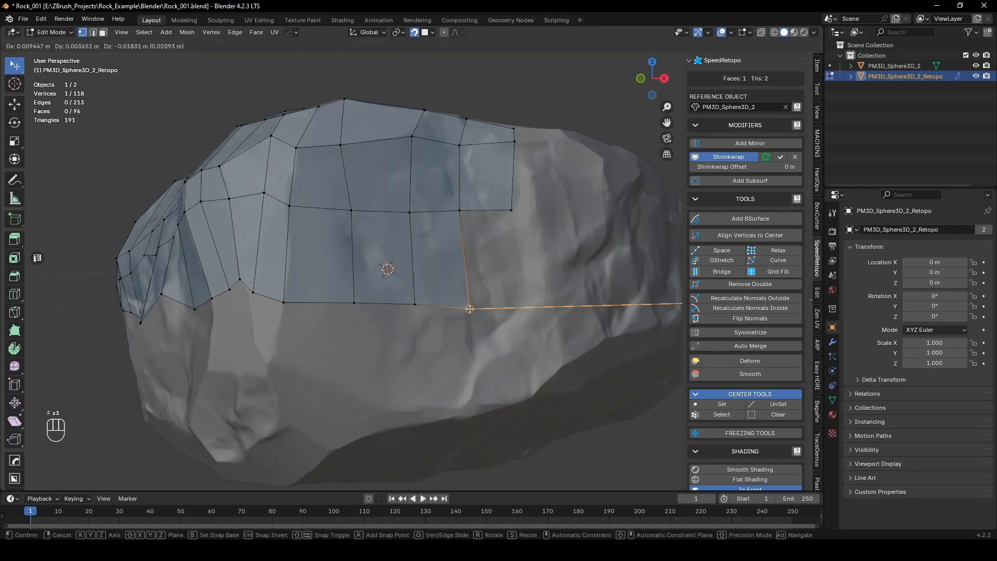
left_click(469, 308)
key("f")
left_click(519, 293)
middle_click_drag(520, 294, 466, 288)
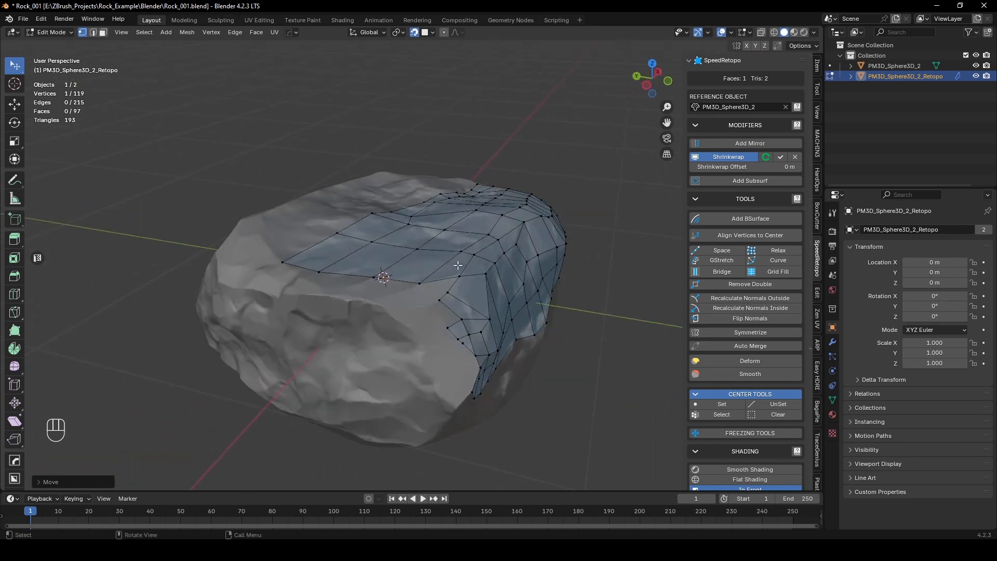
Step: Add two F2 quads at the corner where the top patch meets the side patch and adjust their outer vertex
scroll(538, 290, "up", 4)
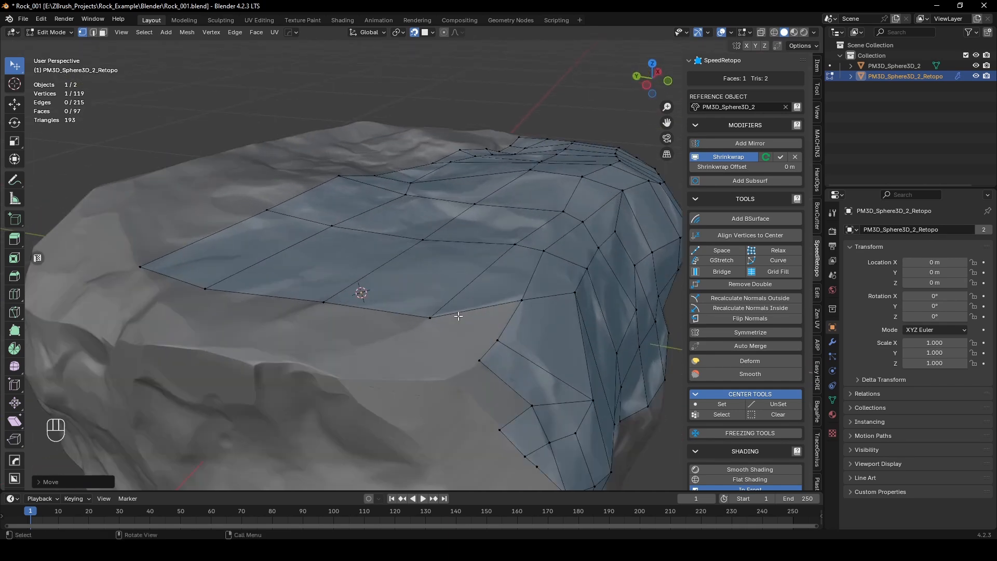
left_click(520, 292)
key("f")
left_click(411, 324)
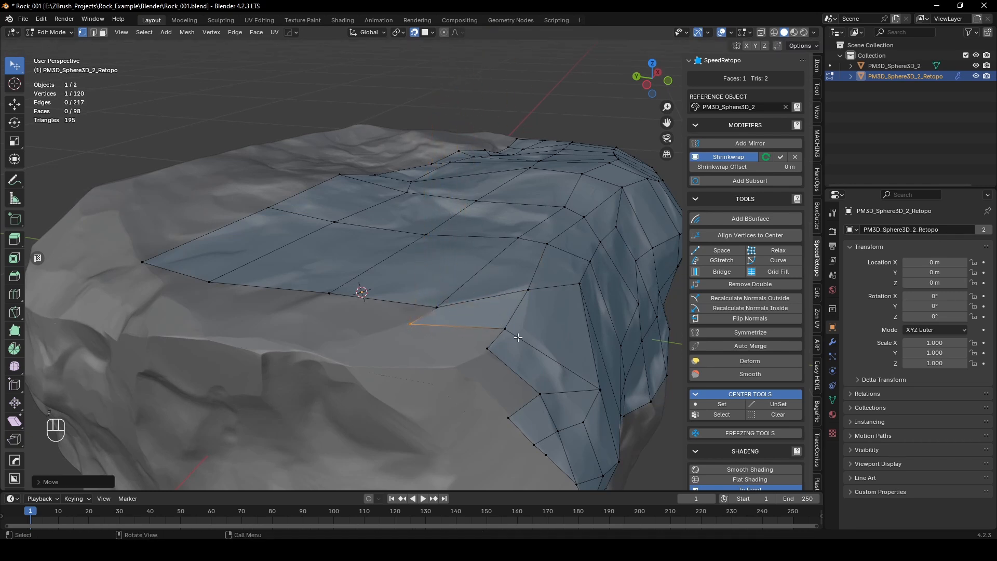
key("f")
left_click(488, 354)
left_click_drag(487, 352, 492, 352)
middle_click_drag(421, 354, 463, 360)
Step: Extrude the end edge of the new corner quads along the rock's rim and reposition its inner vertex
key("2")
left_click(538, 363)
key("e")
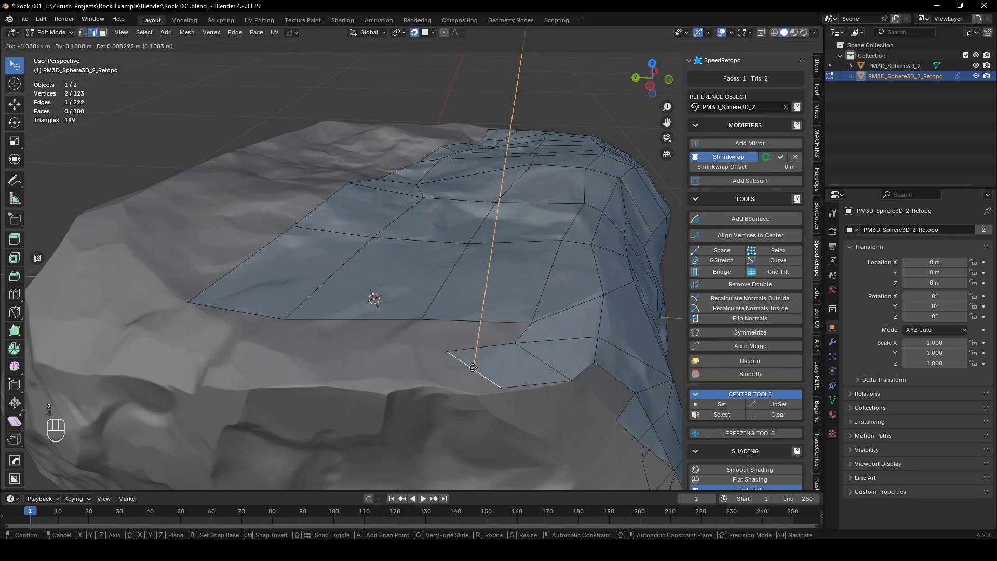
left_click(429, 357)
key("1")
left_click_drag(420, 356, 427, 380)
Step: Fill the gap between the extruded quad and the top patch with a face, and add an F2 quad beside it
key("2")
left_click(470, 358)
left_click(494, 324, "shift")
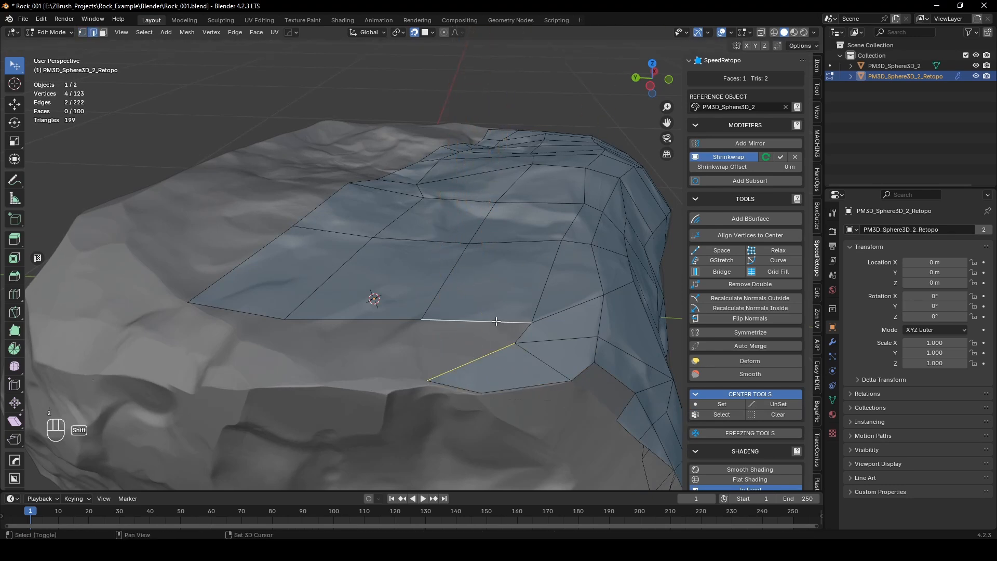
key("f")
middle_click_drag(449, 326, 468, 337)
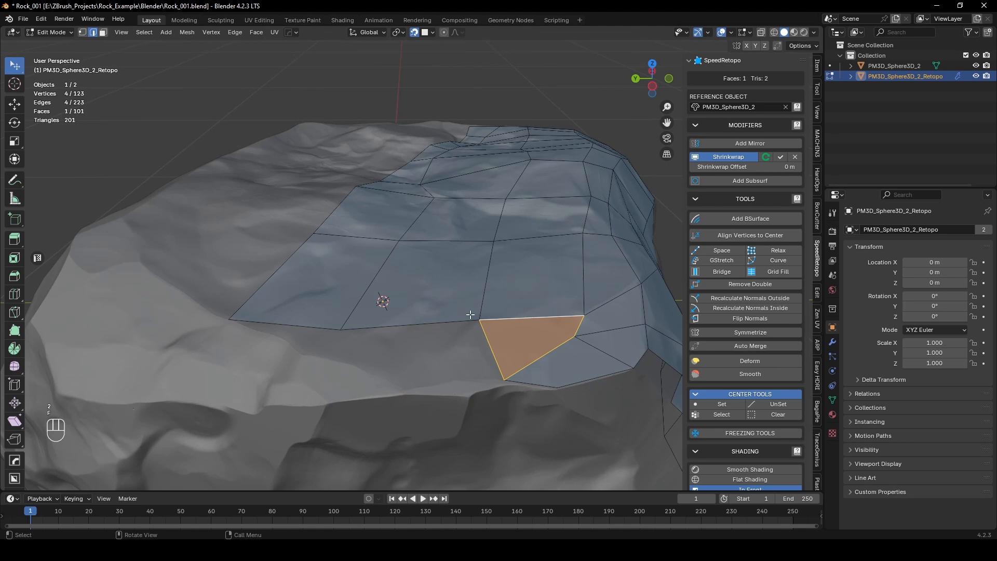
key("1")
left_click(477, 318)
key("f")
left_click(360, 366)
middle_click_drag(359, 366, 362, 378)
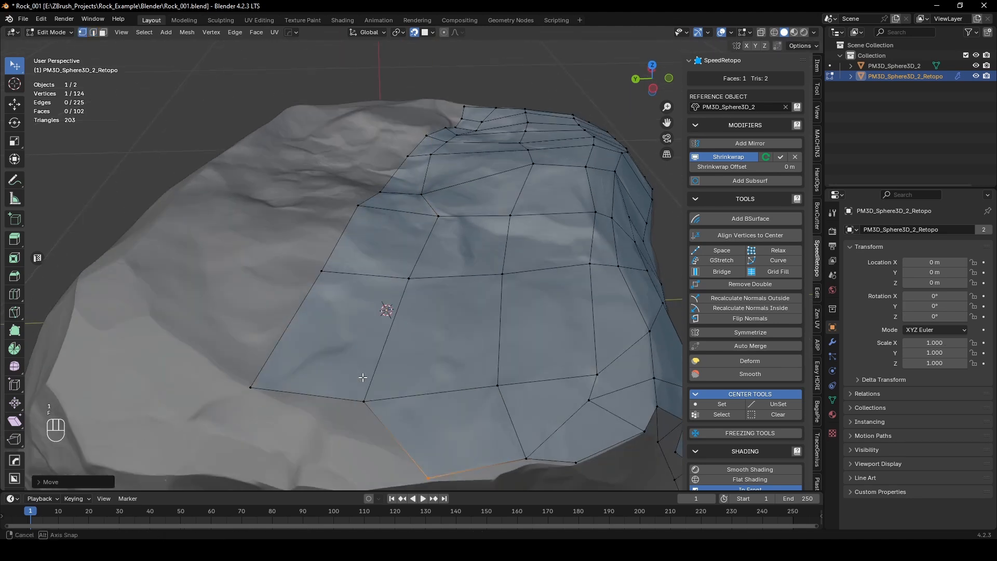
Step: Extrude the last open edge of the top patch, merge its outer vertex with the patch's corner and reposition it
key("2")
left_click(324, 397)
key("e")
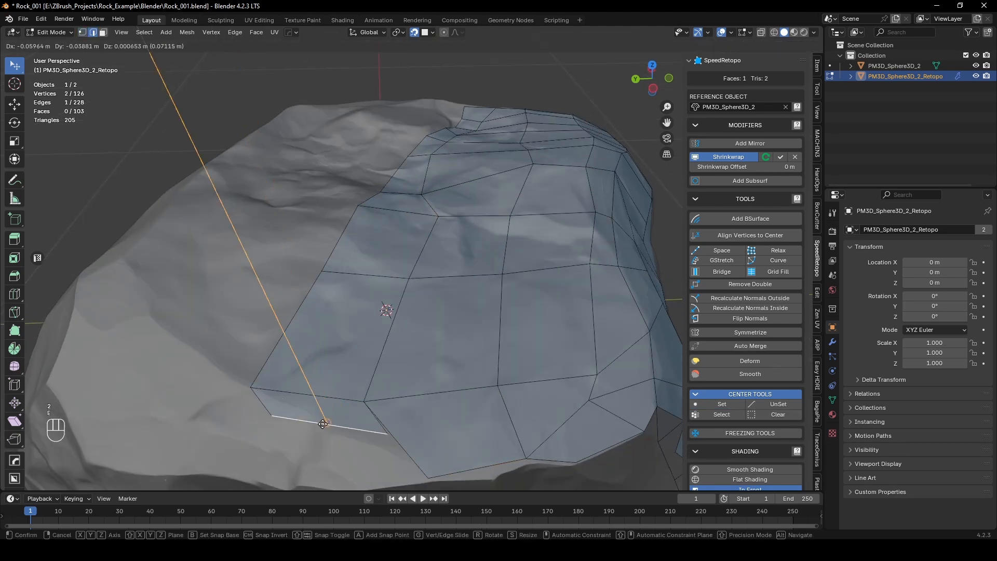
left_click(263, 416)
key("1")
mouse_move(251, 415)
left_mouse_down()
mouse_move(359, 422)
mouse_move(331, 435)
mouse_move(250, 404)
left_mouse_up()
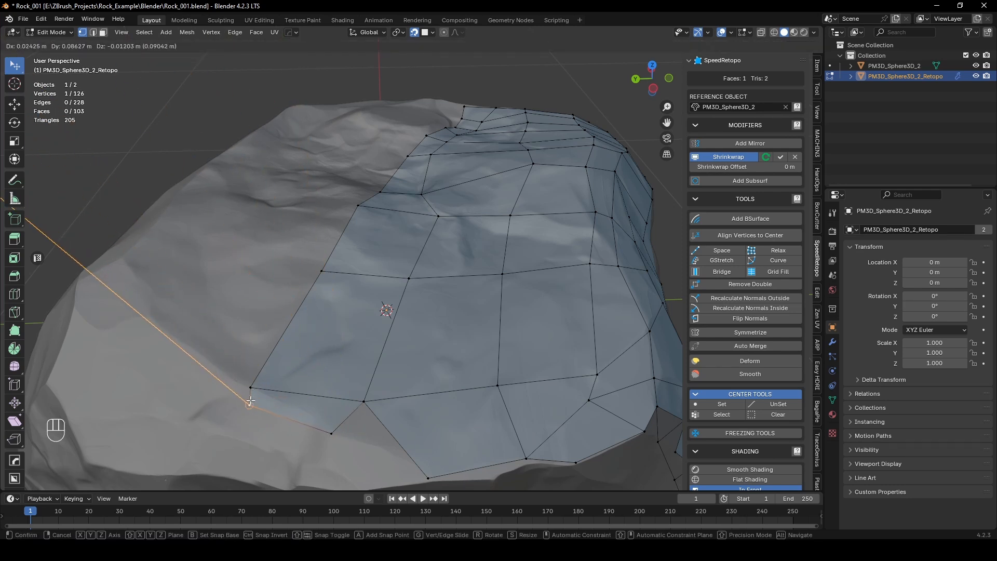
left_click(256, 386, "shift")
key("m")
left_click(269, 388)
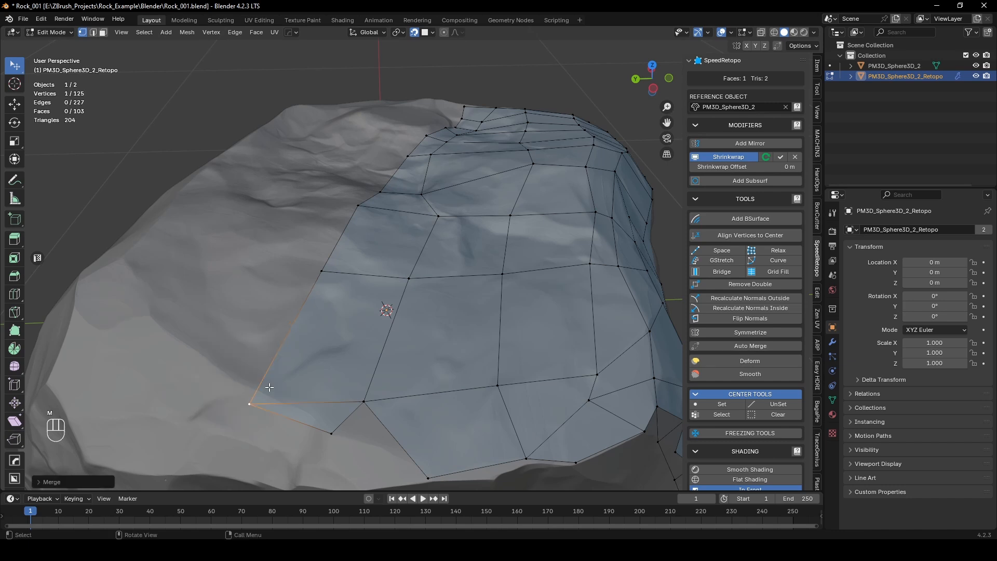
left_click_drag(252, 406, 257, 387)
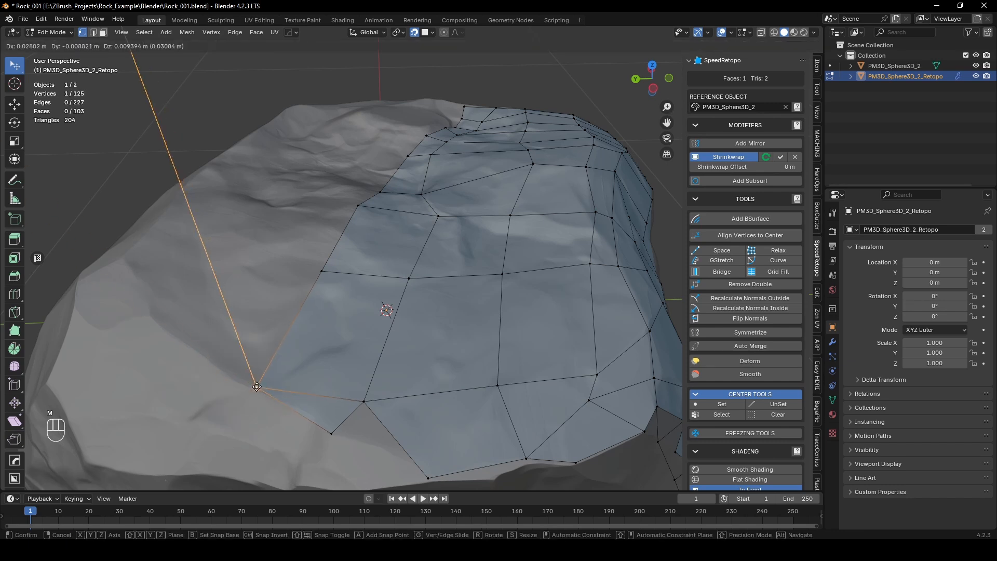
Step: Fill the notch beside the extruded face with F2 and merge the new vertex with the neighbouring corner vertex
left_click(363, 399)
key("f")
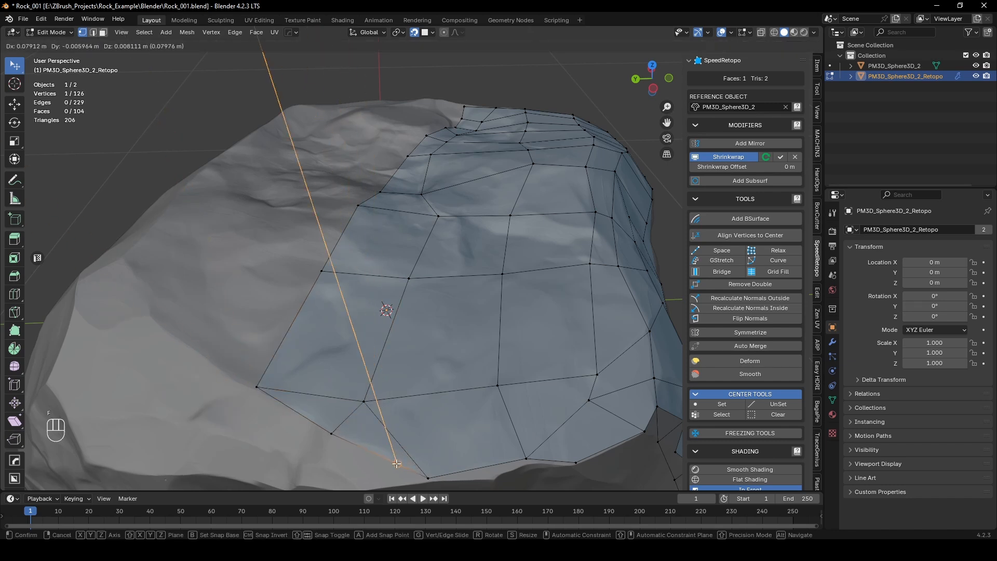
left_click(404, 469)
left_click(429, 476, "shift")
key("m")
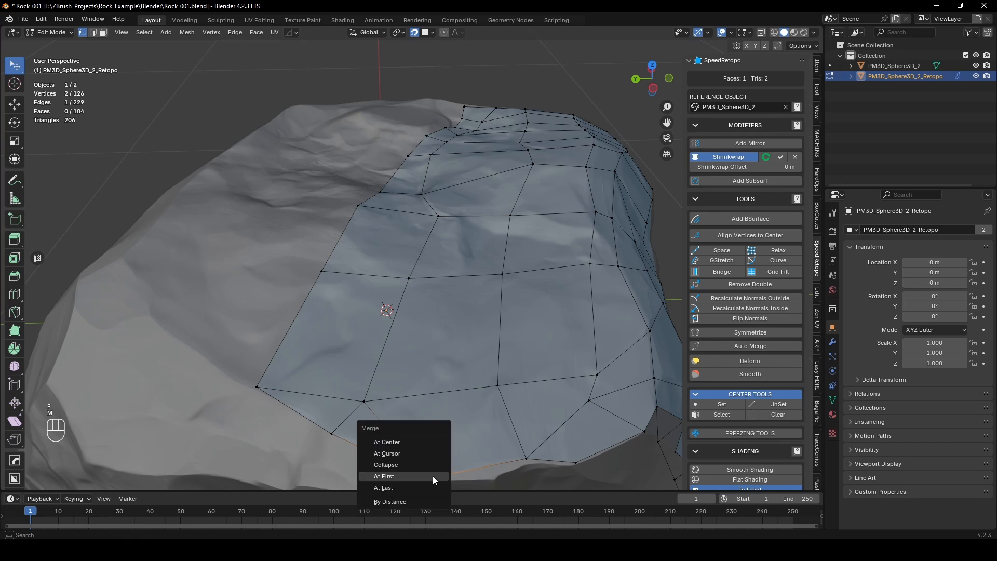
left_click(434, 474)
Step: Dissolve the short edge between the two small faces at the top patch's outer corner
middle_click_drag(434, 474, 357, 375)
key("2")
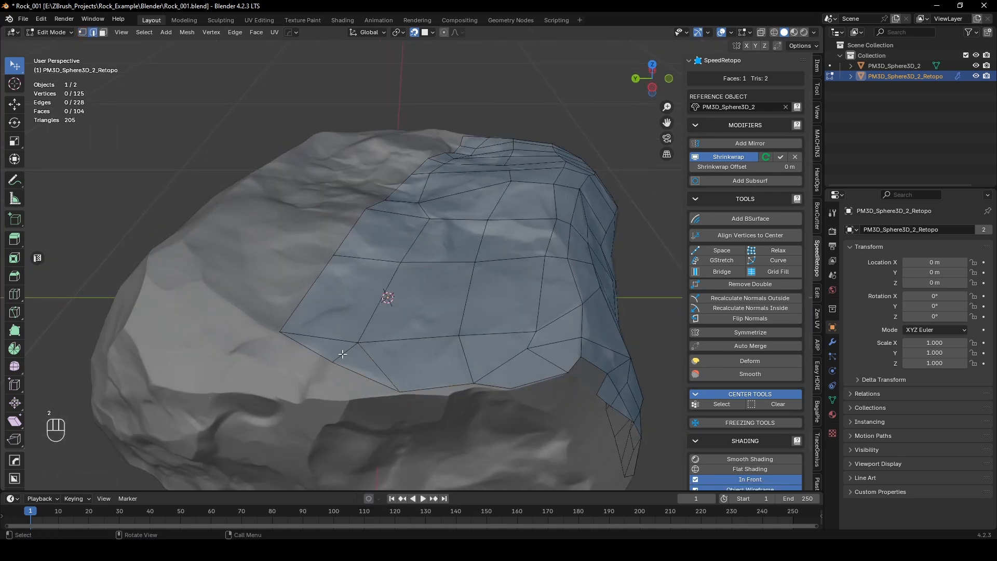
left_click(344, 353)
key("ctrl+x")
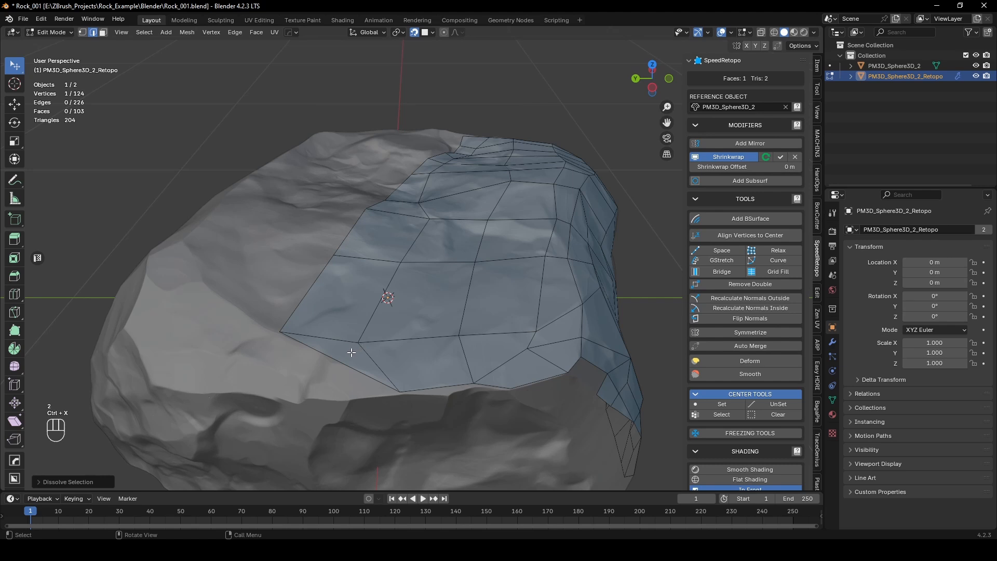
key("ctrl+z")
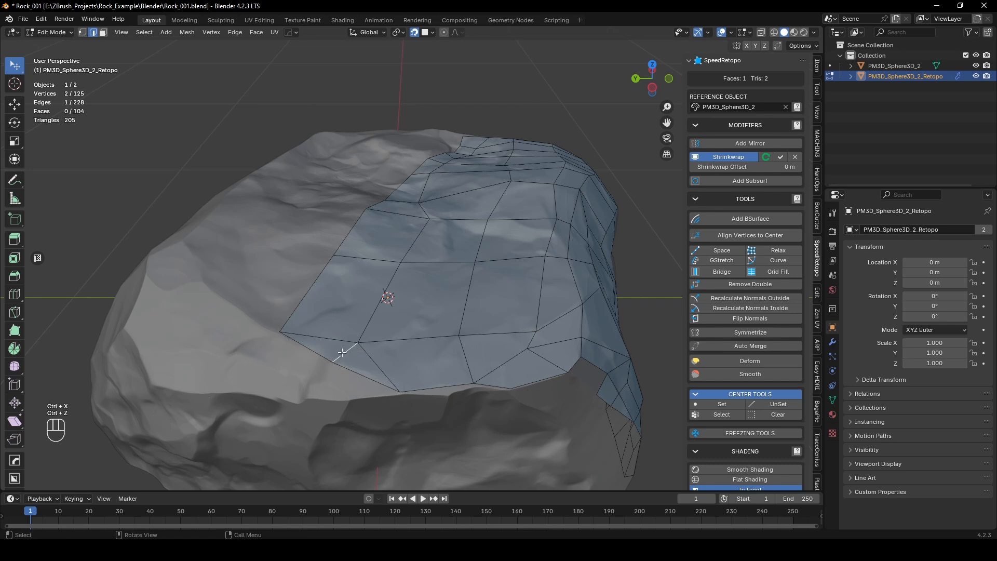
key("x")
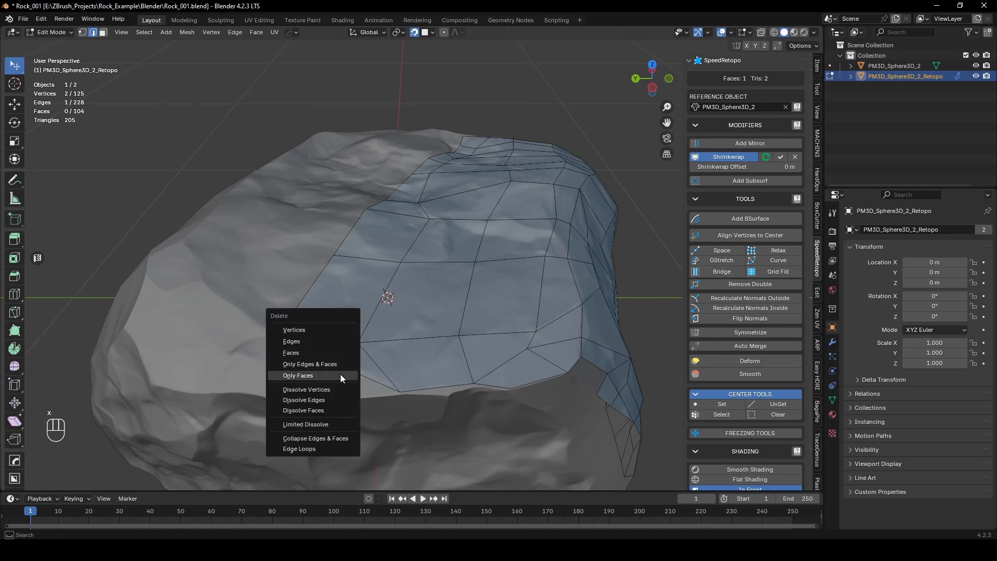
left_click(334, 399)
key("1")
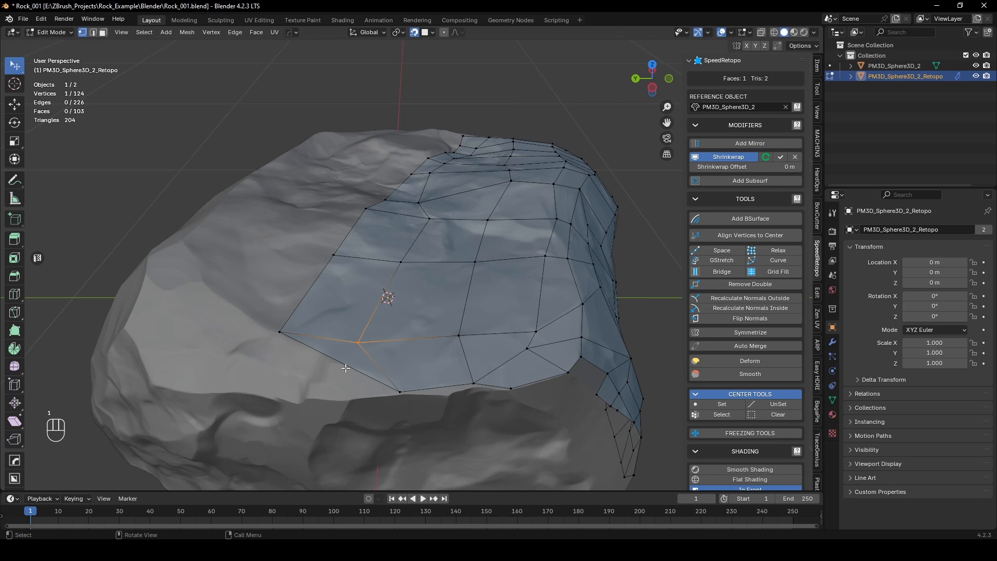
Step: Fill the open notch between the top corner quads and the side patch with a face between its two border edges
scroll(345, 368, "up", 2)
scroll(348, 374, "down", 2)
middle_click_drag(357, 355, 338, 343)
scroll(407, 318, "up", 1)
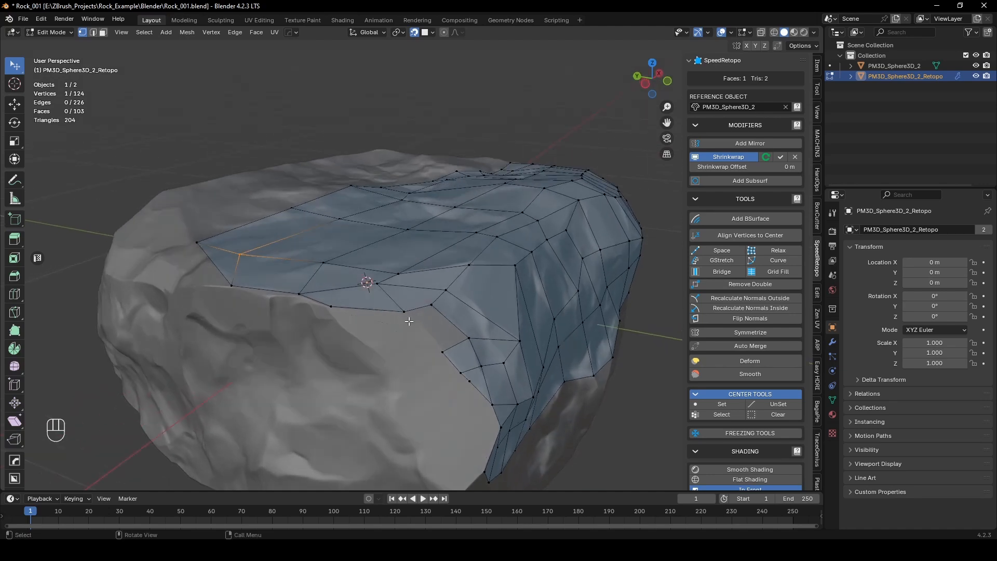
scroll(428, 320, "up", 1)
key("2")
left_click(420, 335)
left_click(478, 380, "shift")
key("f")
middle_click_drag(477, 380, 402, 301)
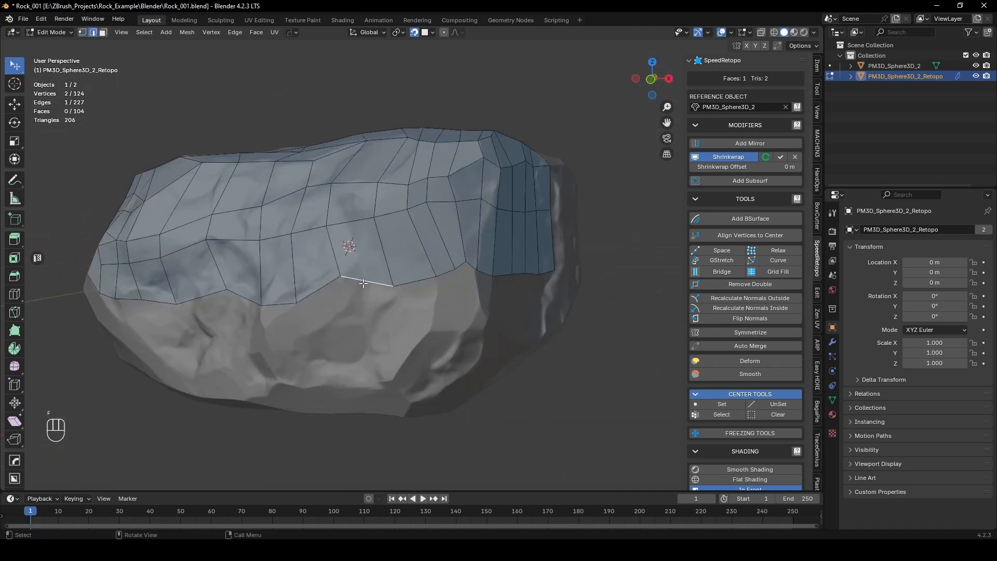
Step: Extrude an open lower edge on the front downward and move its vertices close beneath the existing row
key("e")
left_click(345, 318)
key("1")
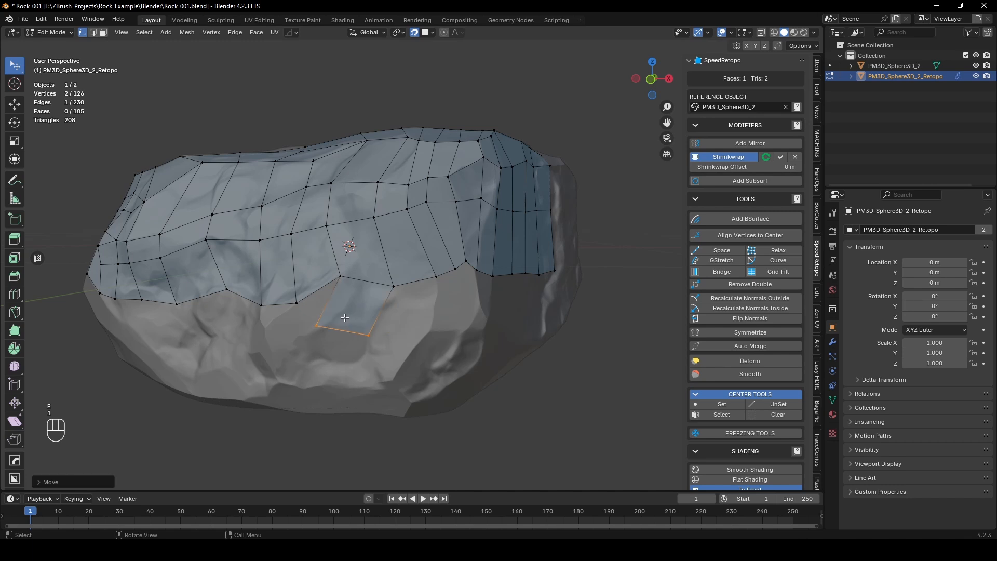
left_click_drag(318, 326, 385, 306)
Step: Continue the new lower row with three F2 quads toward the rock's corner, placing their outer vertices on the surface
left_click(394, 286)
key("f")
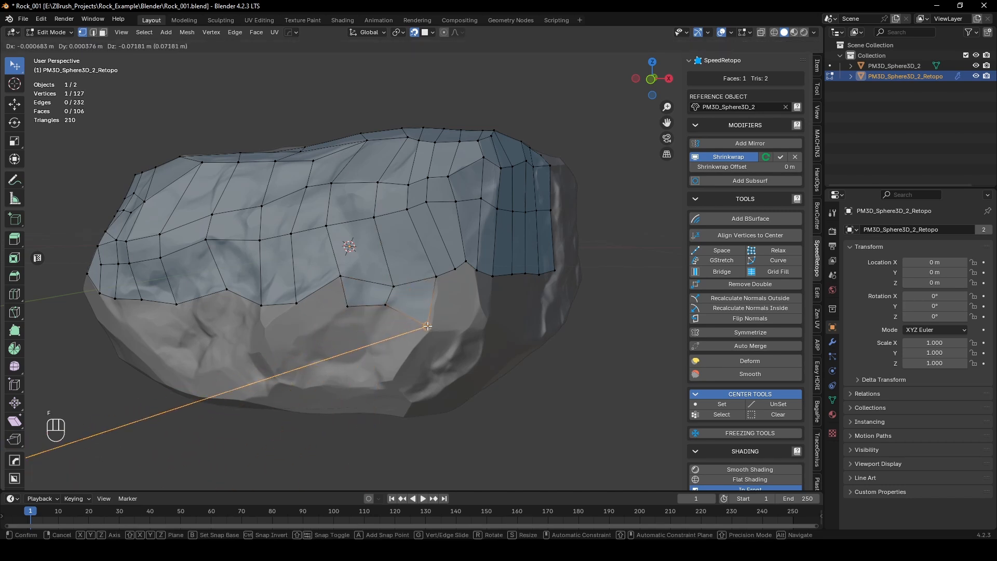
left_click(427, 325)
middle_click_drag(427, 325, 397, 323)
key("f")
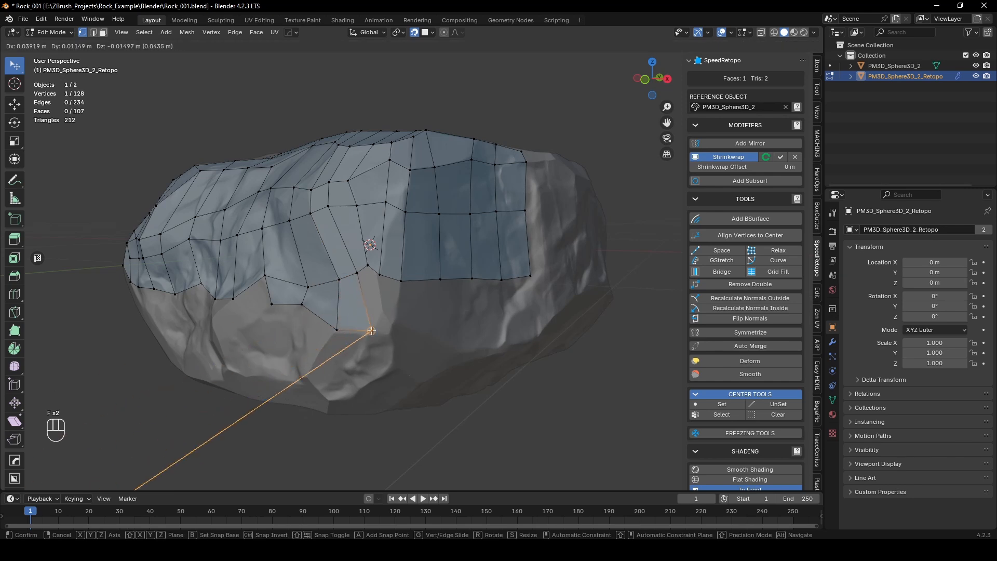
left_click(384, 310)
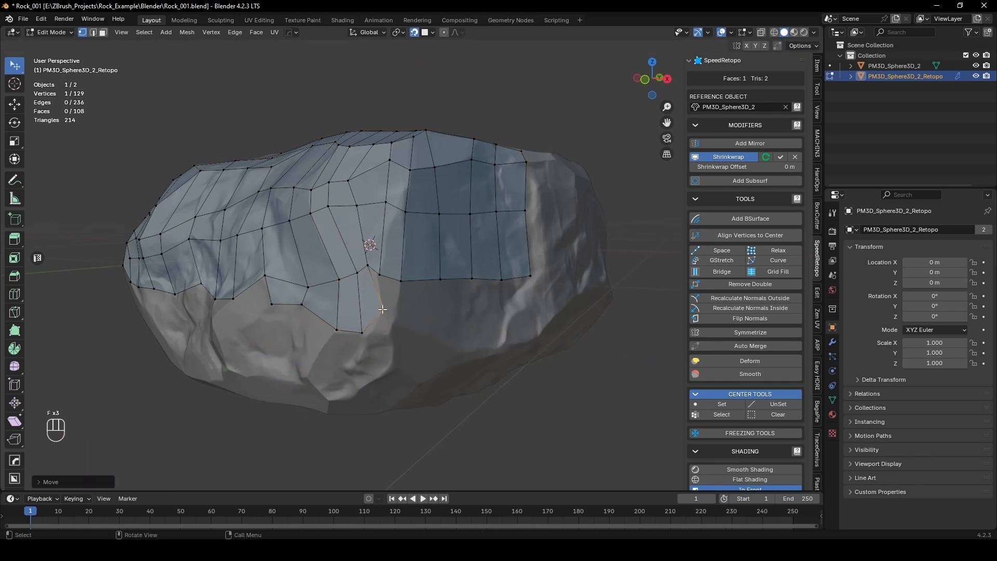
key("f")
Step: Add F2 quads along the mesh's lower border and position their outer vertices along the rock's bottom rim
scroll(370, 314, "up", 4, "alt")
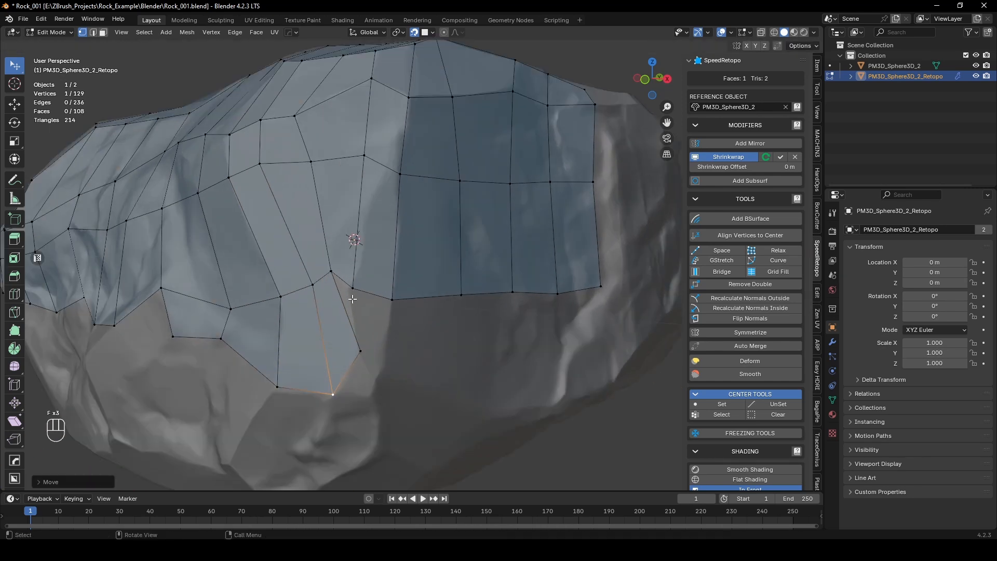
left_click(364, 262)
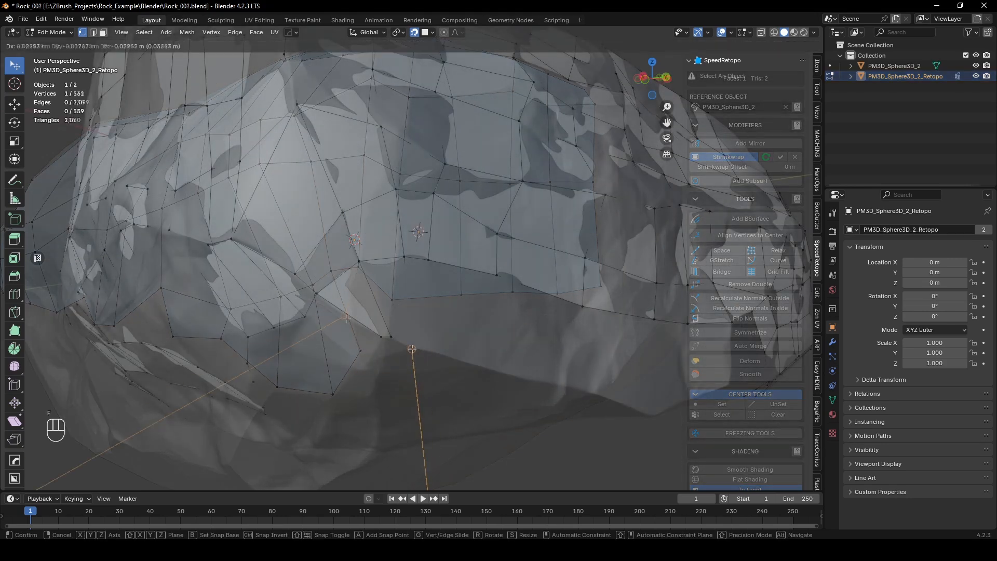
middle_click_drag(442, 354, 343, 312)
left_click(271, 182)
key("f")
left_click(368, 337)
key("f")
left_click(509, 374)
left_click(579, 345)
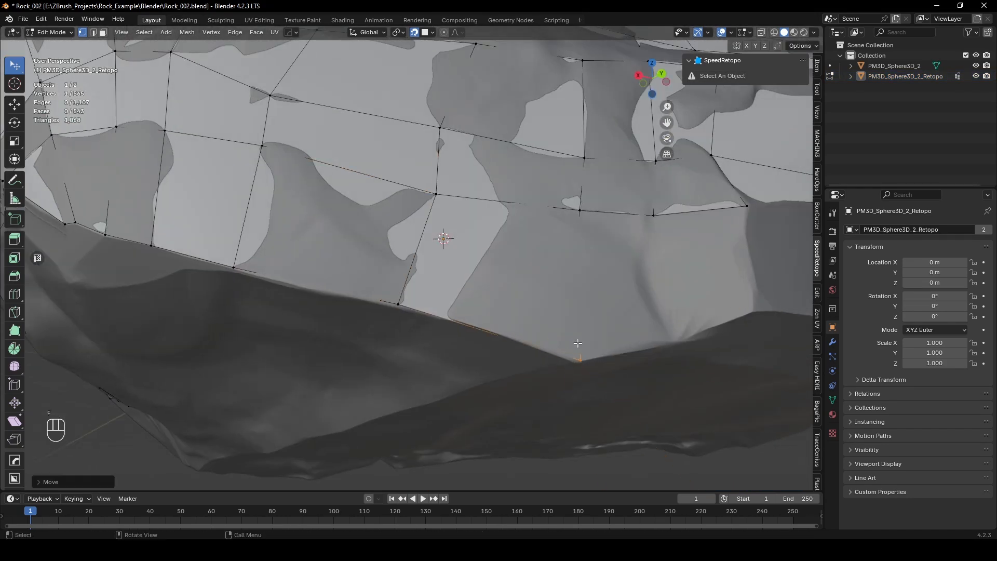
Step: Add three more F2 quads to the bottom rim row and adjust the vertex above them
left_click(575, 225)
key("f")
left_click(675, 326)
middle_click_drag(670, 312, 602, 296)
key("f")
left_click(604, 313)
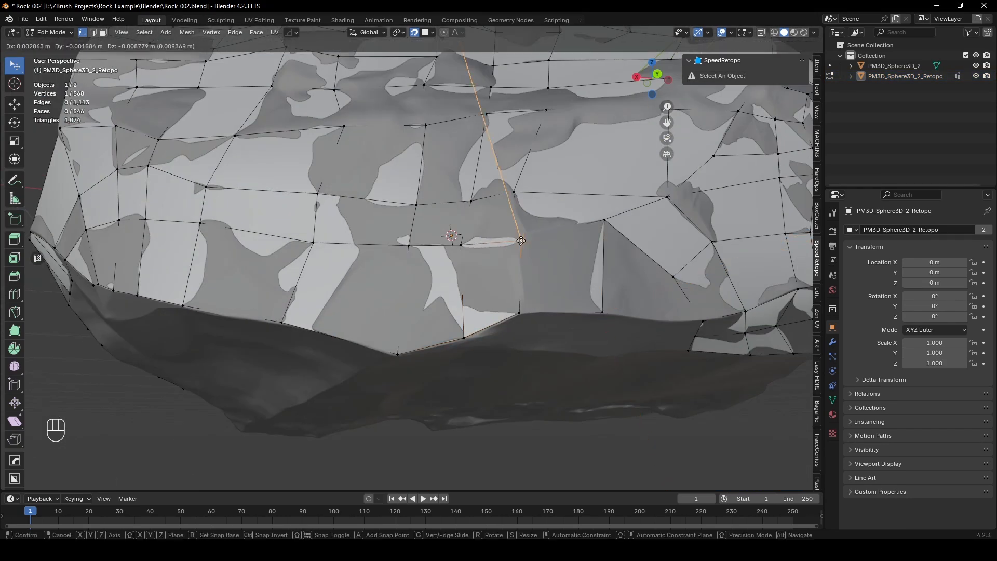
middle_click_drag(524, 236, 481, 242)
Step: Fill the gap between the two facing border edges at the rim with a face and reposition the surrounding vertices
key("2")
left_click(583, 313)
left_click(495, 297, "shift")
key("f")
key("1")
left_click_drag(606, 346, 601, 345)
middle_click_drag(581, 322, 579, 285)
left_click_drag(488, 206, 490, 201)
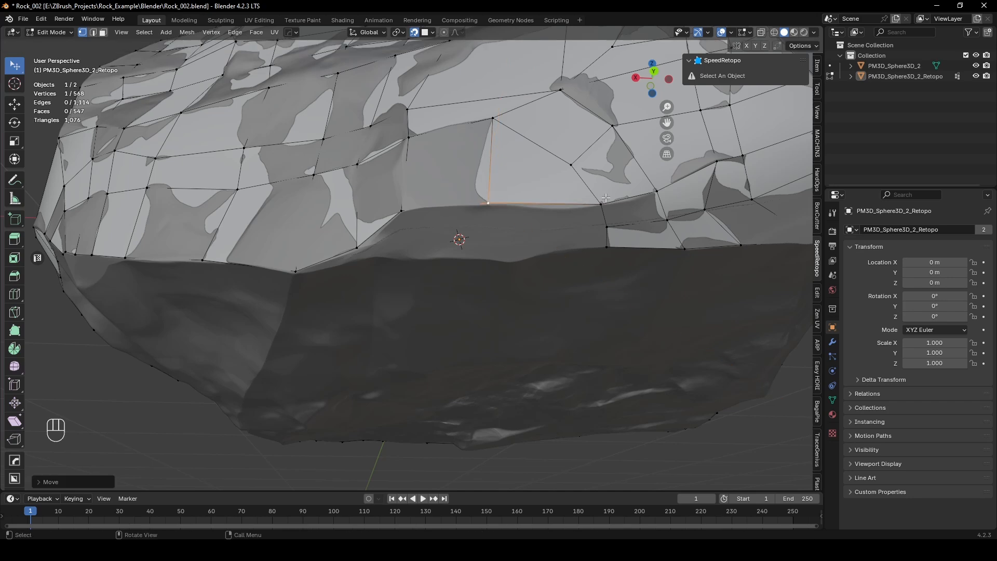
Step: Extend the border below the rim with F2 quads and merge the loose end vertex with the adjoining border vertex
key("f")
left_click(492, 232)
left_click(414, 239)
left_click(408, 226, "shift")
middle_click_drag(415, 239, 467, 271)
key("m")
left_click(408, 228)
left_click_drag(484, 293, 520, 296)
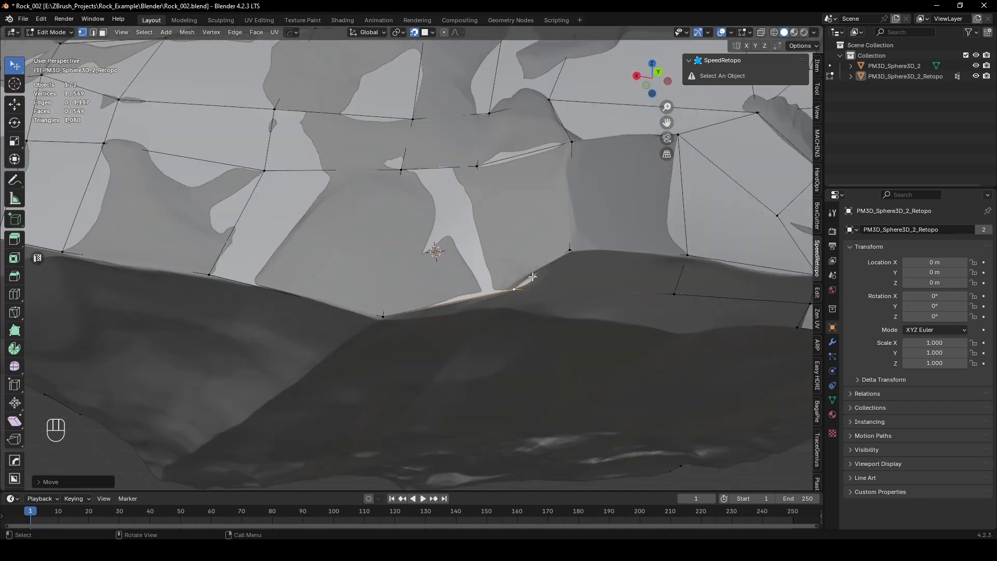
Step: Undo the last three edits and reposition the border vertices along the rock's bottom rim
key("ctrl+z")
key("ctrl+z")
key("ctrl+z")
scroll(522, 302, "down", 4)
left_click_drag(384, 265, 361, 266)
middle_click_drag(361, 266, 441, 229)
left_click_drag(334, 250, 361, 252)
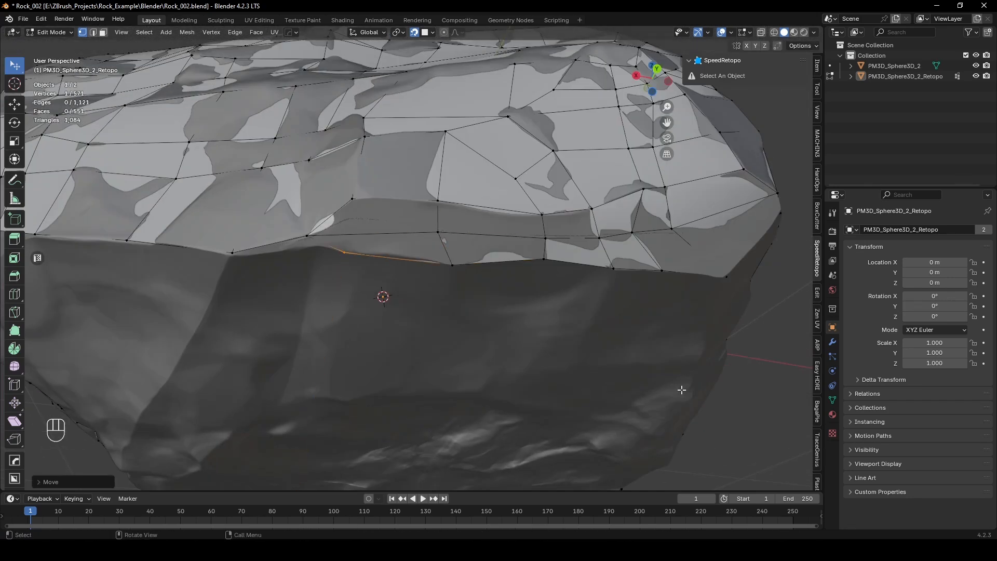
Step: Leave Edit Mode, select the retopology mesh again and return to editing it so the SpeedRetopo tools are available
key("n")
key("n")
middle_click_drag(681, 389, 571, 291)
key("Tab")
left_click(569, 285)
left_click(570, 286)
scroll(593, 290, "down", 4)
key("Tab")
scroll(437, 316, "up", 6)
Step: Add a run of F2 quads along the open border near the underside and position their outer vertices
middle_click_drag(436, 319, 423, 234)
left_click_drag(424, 233, 363, 218)
scroll(362, 219, "down", 4)
middle_click_drag(290, 201, 260, 166)
key("f")
left_click(305, 285)
key("f")
middle_click_drag(305, 283, 271, 198)
left_click(262, 296)
left_click(299, 341)
middle_click_drag(299, 340, 287, 322)
key("f")
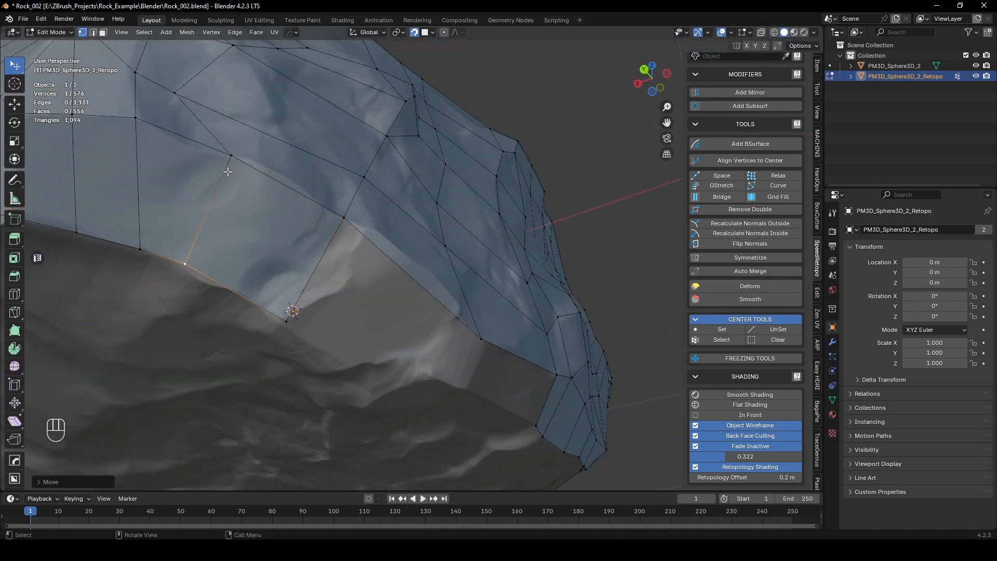
Step: Add another F2 quad at the inner corner of the open underside border and adjust its neighbouring vertex
scroll(227, 172, "down", 4)
middle_click_drag(296, 267, 372, 312)
scroll(267, 316, "up", 4)
key("f")
left_click(357, 379)
left_click_drag(372, 262, 404, 270)
Step: Extrude an open edge of the underside border to carry the strip of quads onward
key("2")
left_click(343, 305)
key("e")
left_click(340, 360)
key("1")
left_click_drag(465, 293, 405, 323)
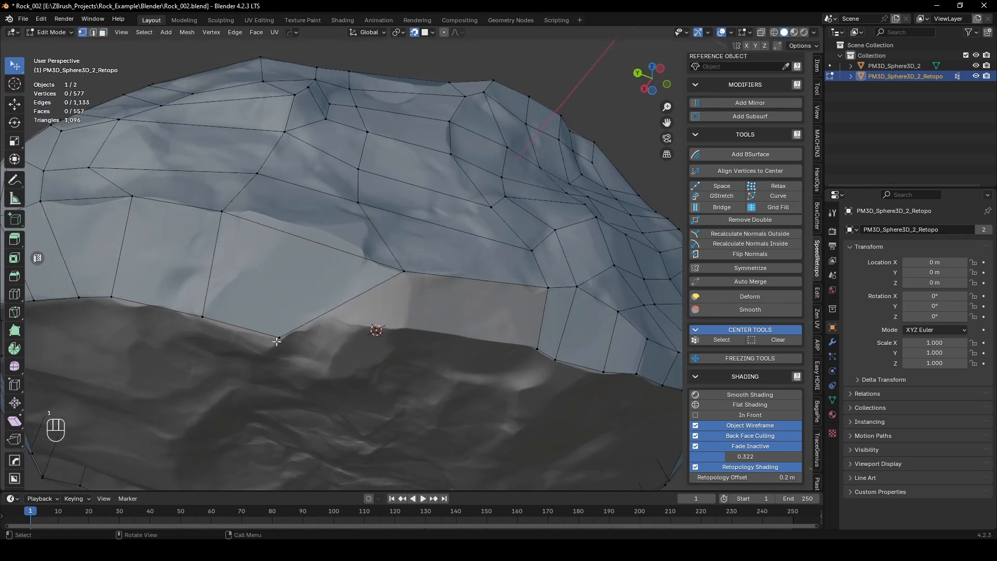
Step: Fill the triangular notch in the underside border with an F2 face and reposition the vertex above it to even out the quads
left_click(279, 339)
key("f")
key("KP_2")
middle_click_drag(350, 351, 340, 337)
mouse_move(312, 343)
left_mouse_down()
mouse_move(306, 358)
mouse_move(318, 343)
left_mouse_up()
mouse_move(318, 343)
middle_mouse_down()
mouse_move(364, 291)
mouse_move(358, 307)
middle_mouse_up()
left_click_drag(355, 306, 363, 296)
left_click(754, 473)
mouse_move(363, 296)
middle_mouse_down()
mouse_move(374, 276)
mouse_move(447, 259)
middle_mouse_up()
left_click(754, 469)
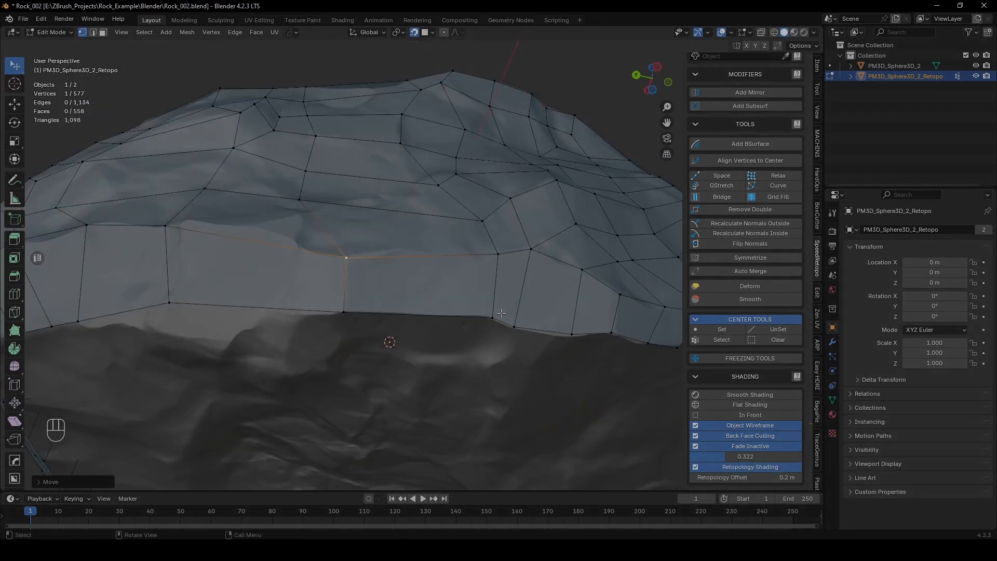
Step: Select an open edge farther along the underside border and fill the next gap in the strip with a face
mouse_move(525, 332)
middle_mouse_down()
mouse_move(563, 350)
mouse_move(584, 304)
mouse_move(540, 301)
middle_mouse_up()
key("2")
left_click(535, 299)
key("f")
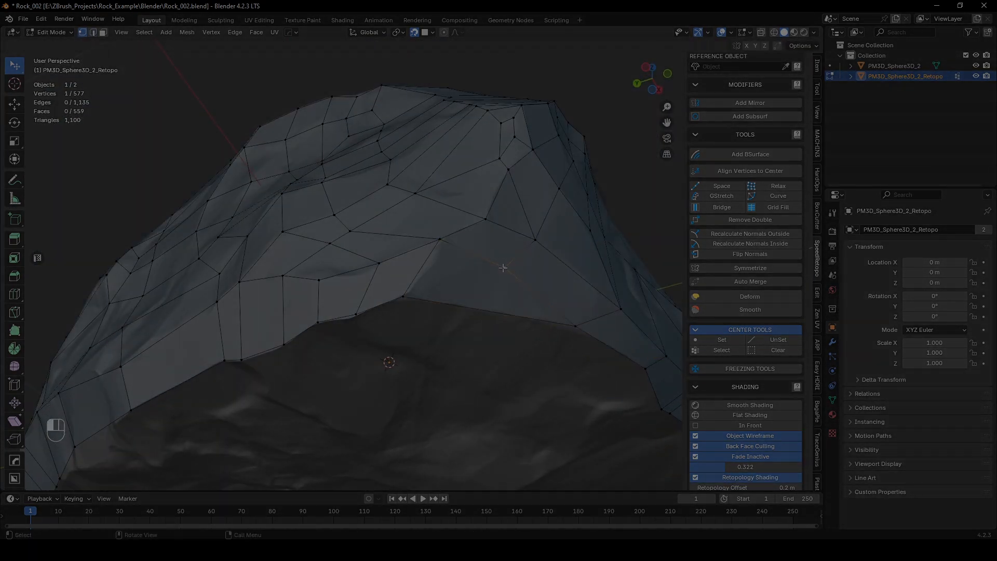
Step: Add a new row of F2 quads below the underside border, extending the mesh down over the dark rock surface
key("f")
middle_click_drag(504, 268, 415, 208)
key("f")
left_click(467, 298)
key("f")
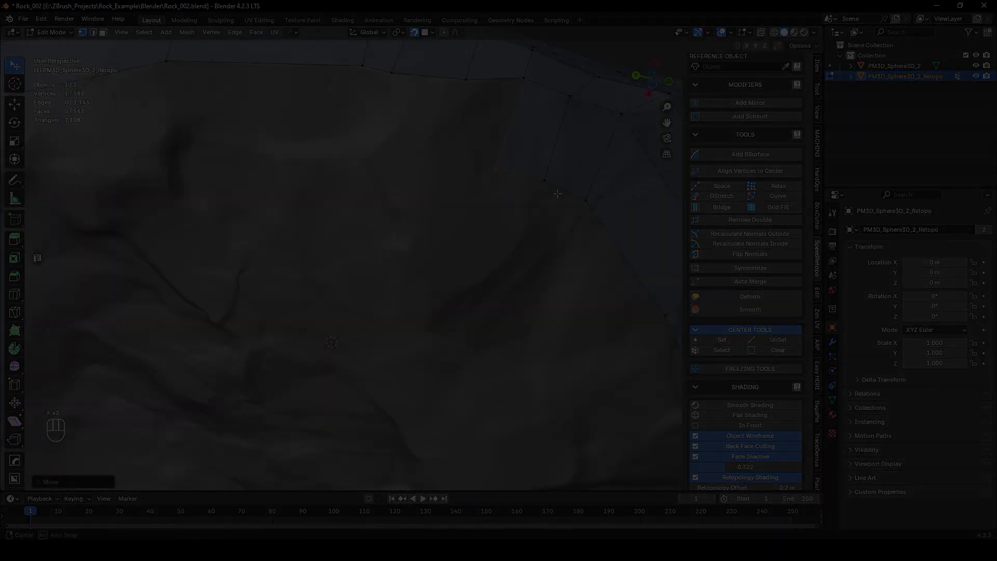